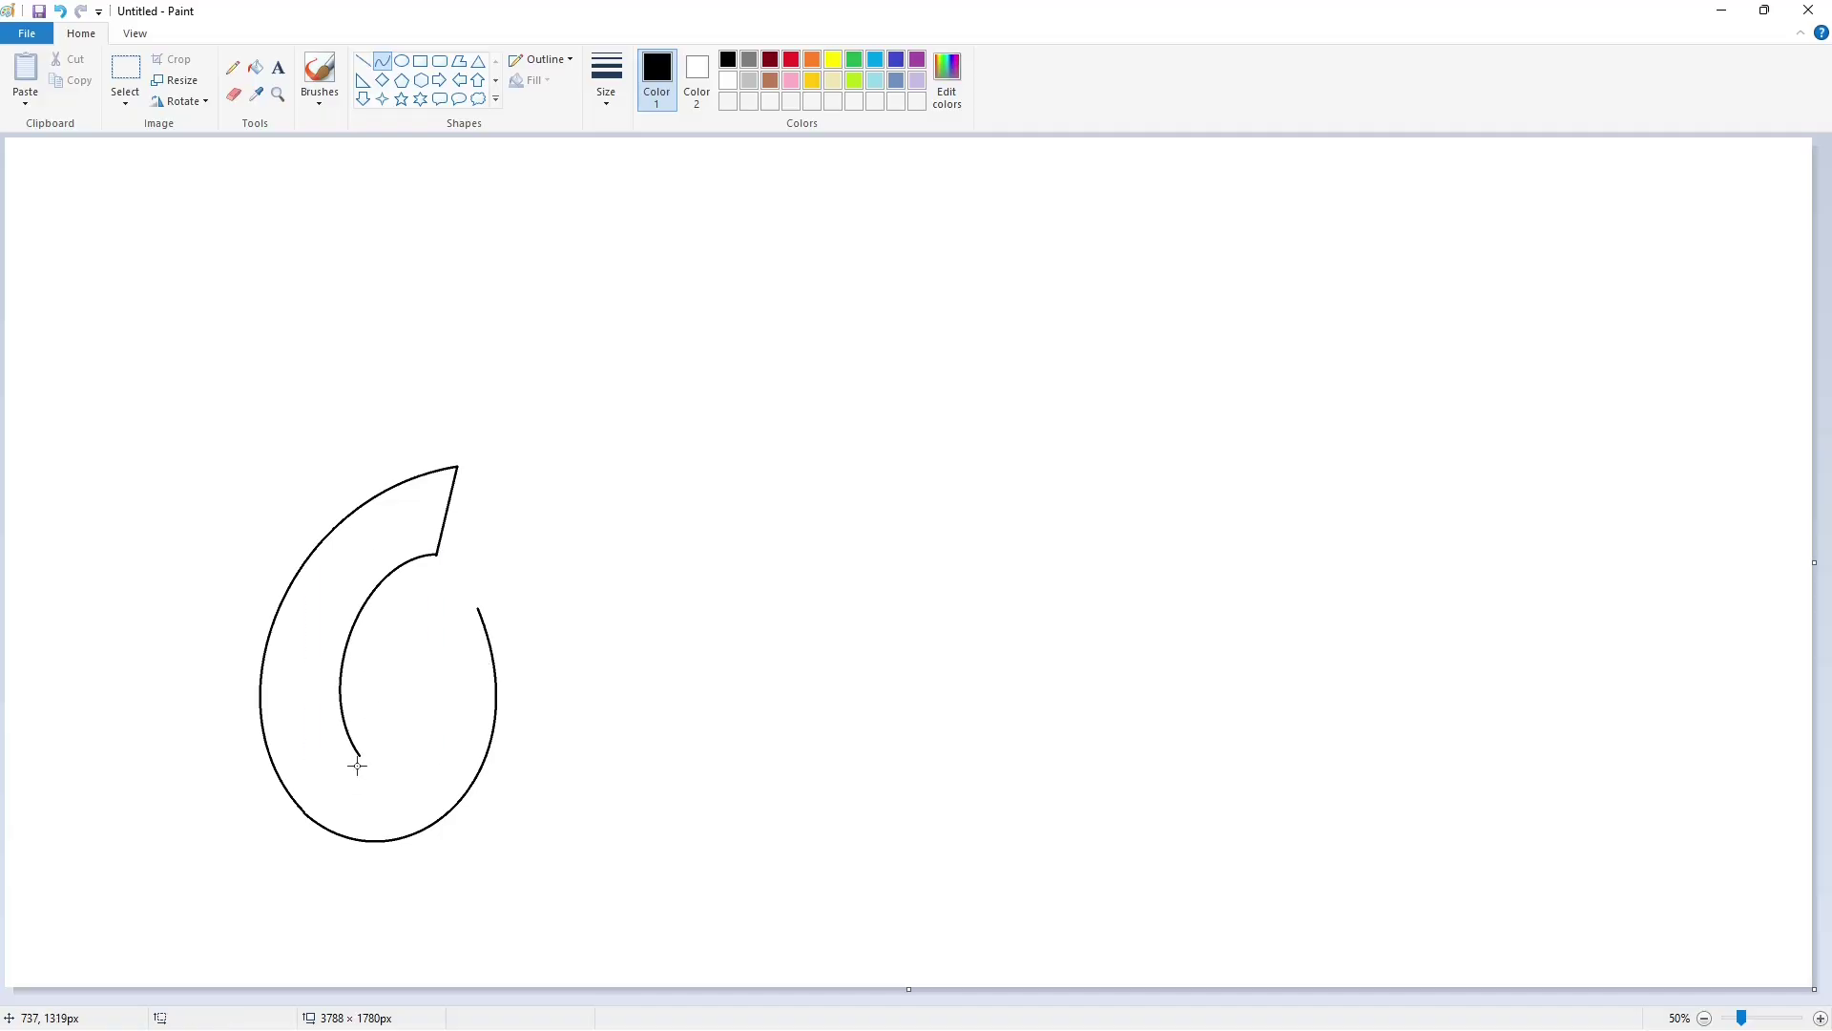
- Complete the G outline with its inner curve and straight crossbar edges, and fill the letter with black
{"action": "mouse_move", "coordinate": [356, 760]}
{"action": "left_mouse_down"}
{"action": "mouse_move", "coordinate": [421, 675]}
{"action": "mouse_move", "coordinate": [391, 800]}
{"action": "mouse_move", "coordinate": [438, 753]}
{"action": "mouse_move", "coordinate": [544, 741]}
{"action": "left_mouse_up"}
{"action": "left_click", "coordinate": [365, 67]}
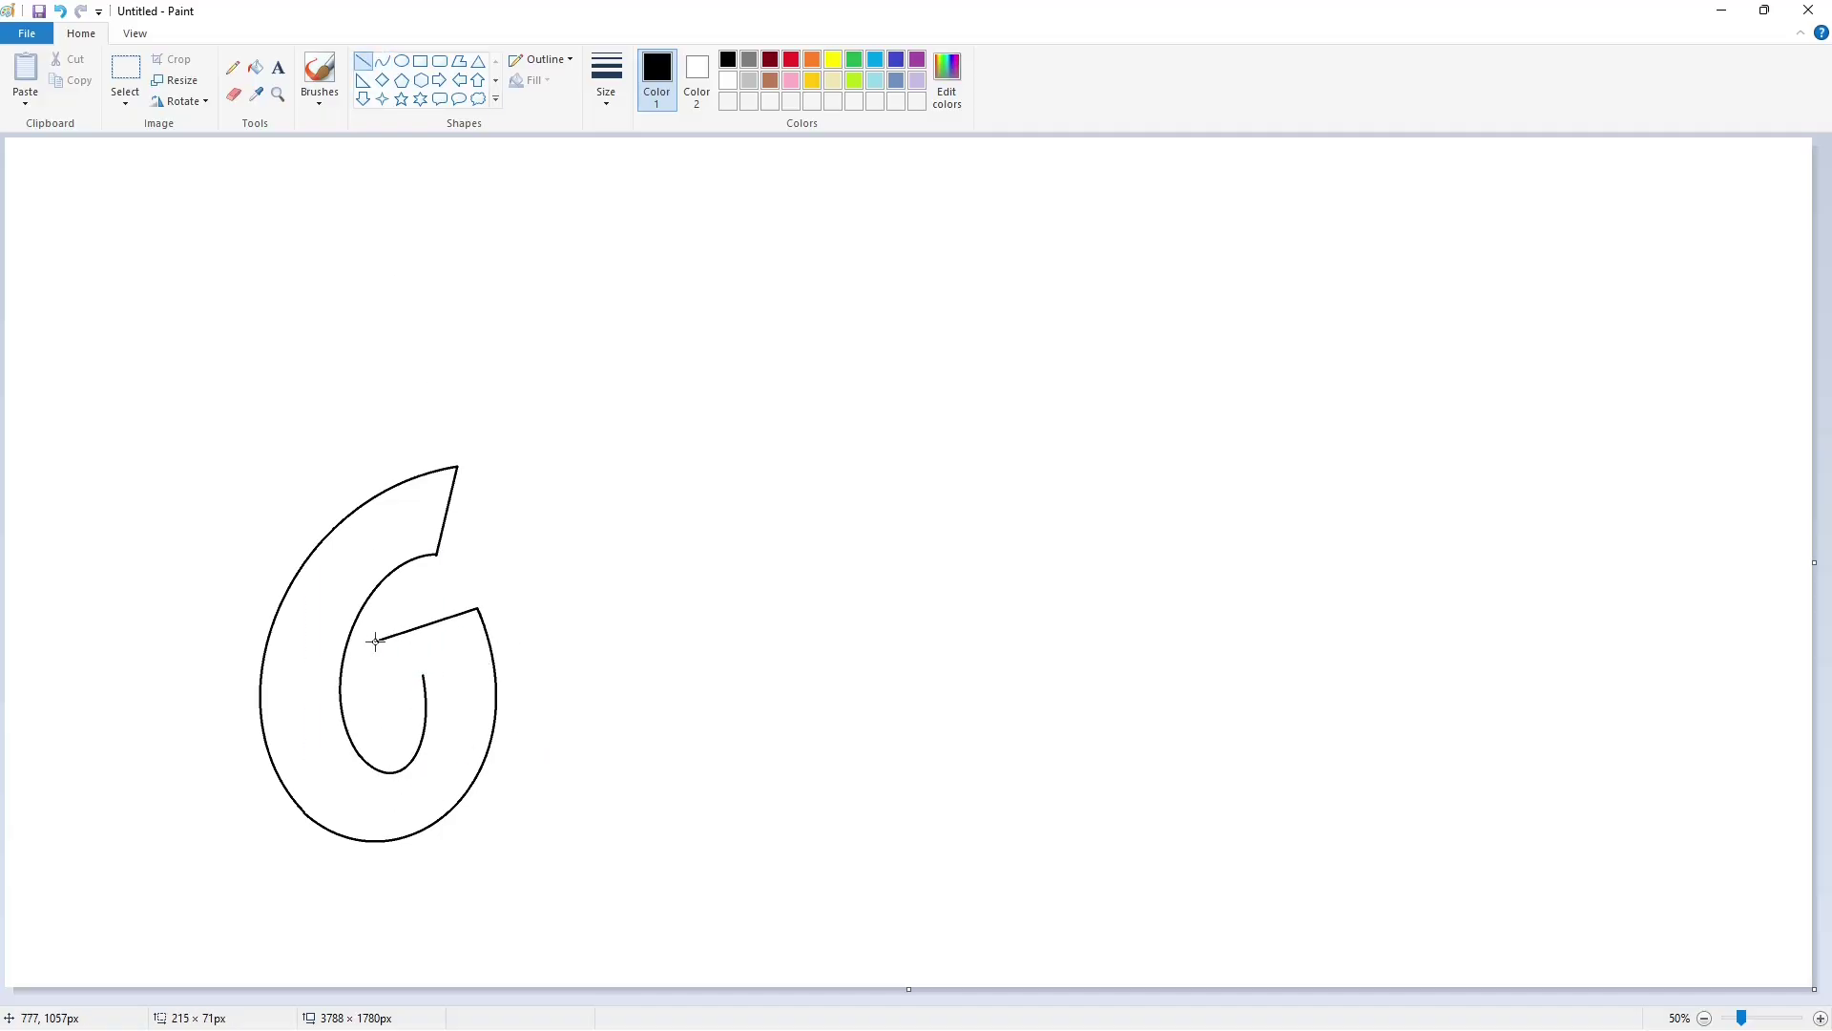
{"action": "left_click_drag", "start_coordinate": [375, 641], "coordinate": [374, 645]}
{"action": "left_click", "coordinate": [256, 68]}
{"action": "left_click", "coordinate": [382, 529]}
- Trim the rough edges of the black G with short white lines at its upper inner corner and lower outer curve
{"action": "left_click", "coordinate": [1821, 1018]}
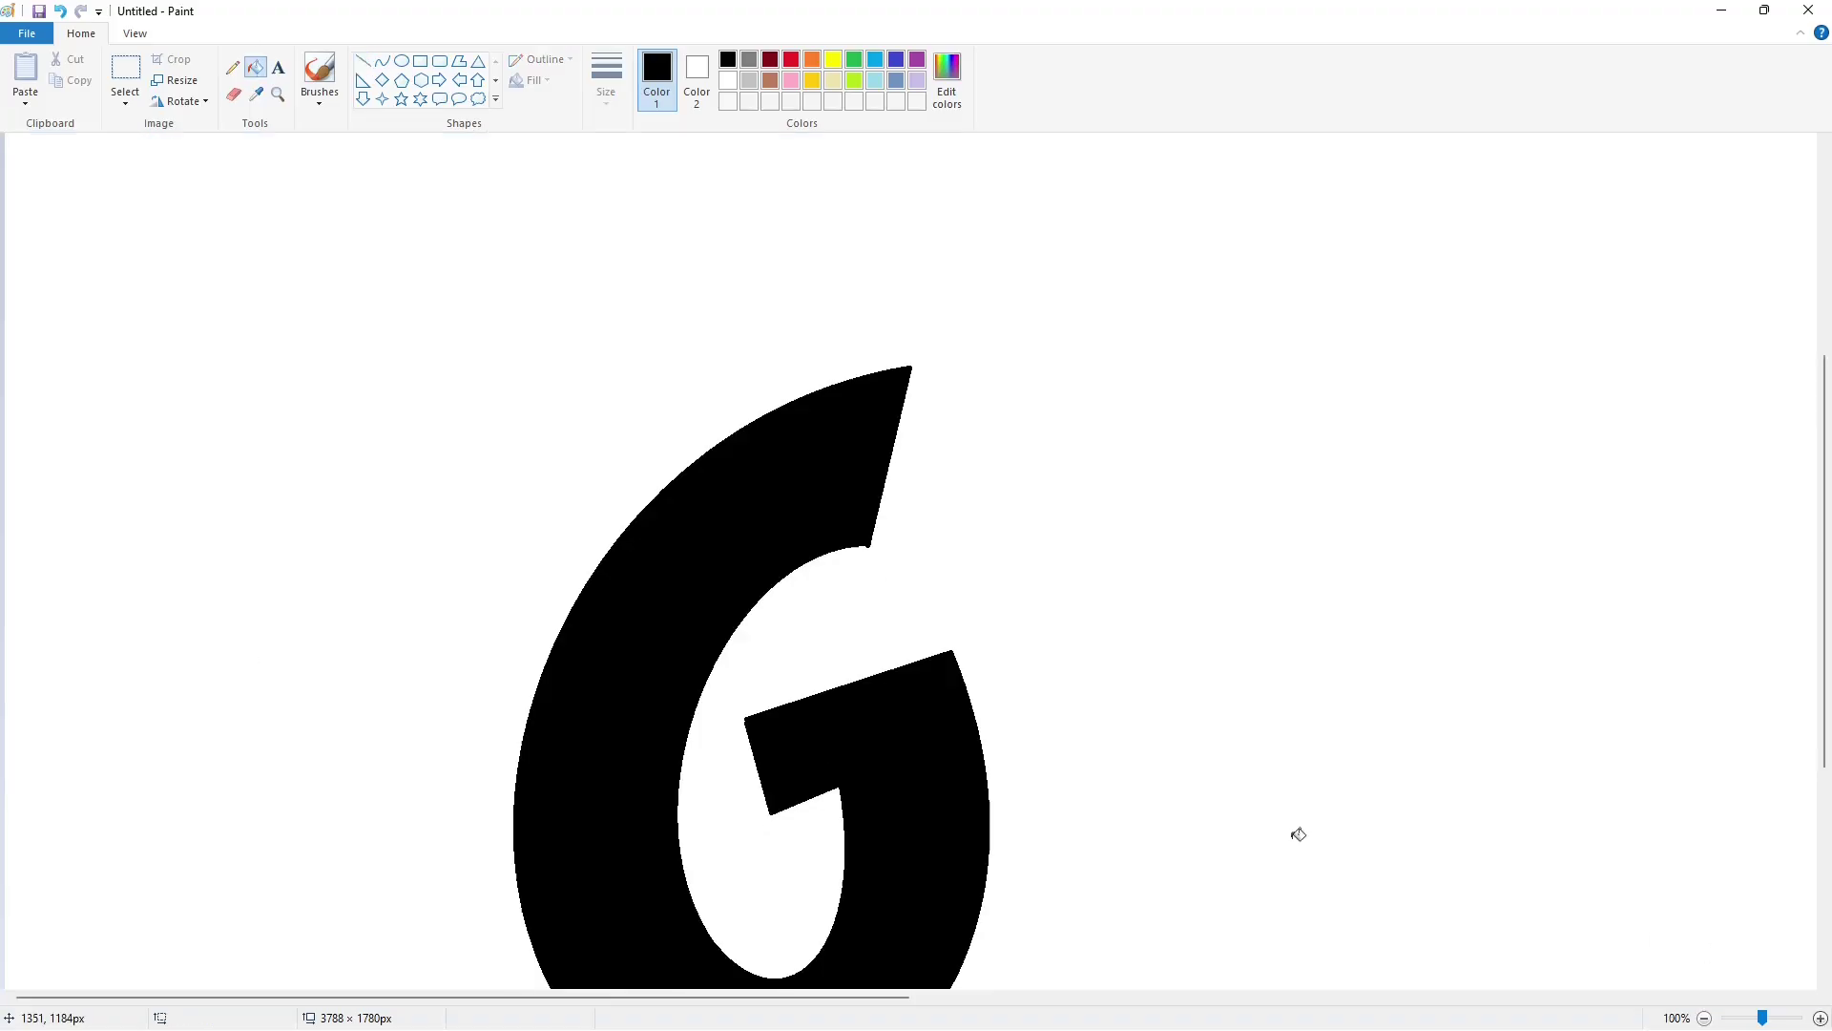
{"action": "left_click", "coordinate": [728, 81]}
{"action": "left_click", "coordinate": [366, 65]}
{"action": "left_click_drag", "start_coordinate": [862, 551], "coordinate": [884, 550]}
{"action": "scroll", "coordinate": [993, 524], "scroll_direction": "down", "scroll_amount": 2}
{"action": "left_click_drag", "start_coordinate": [592, 833], "coordinate": [627, 869]}
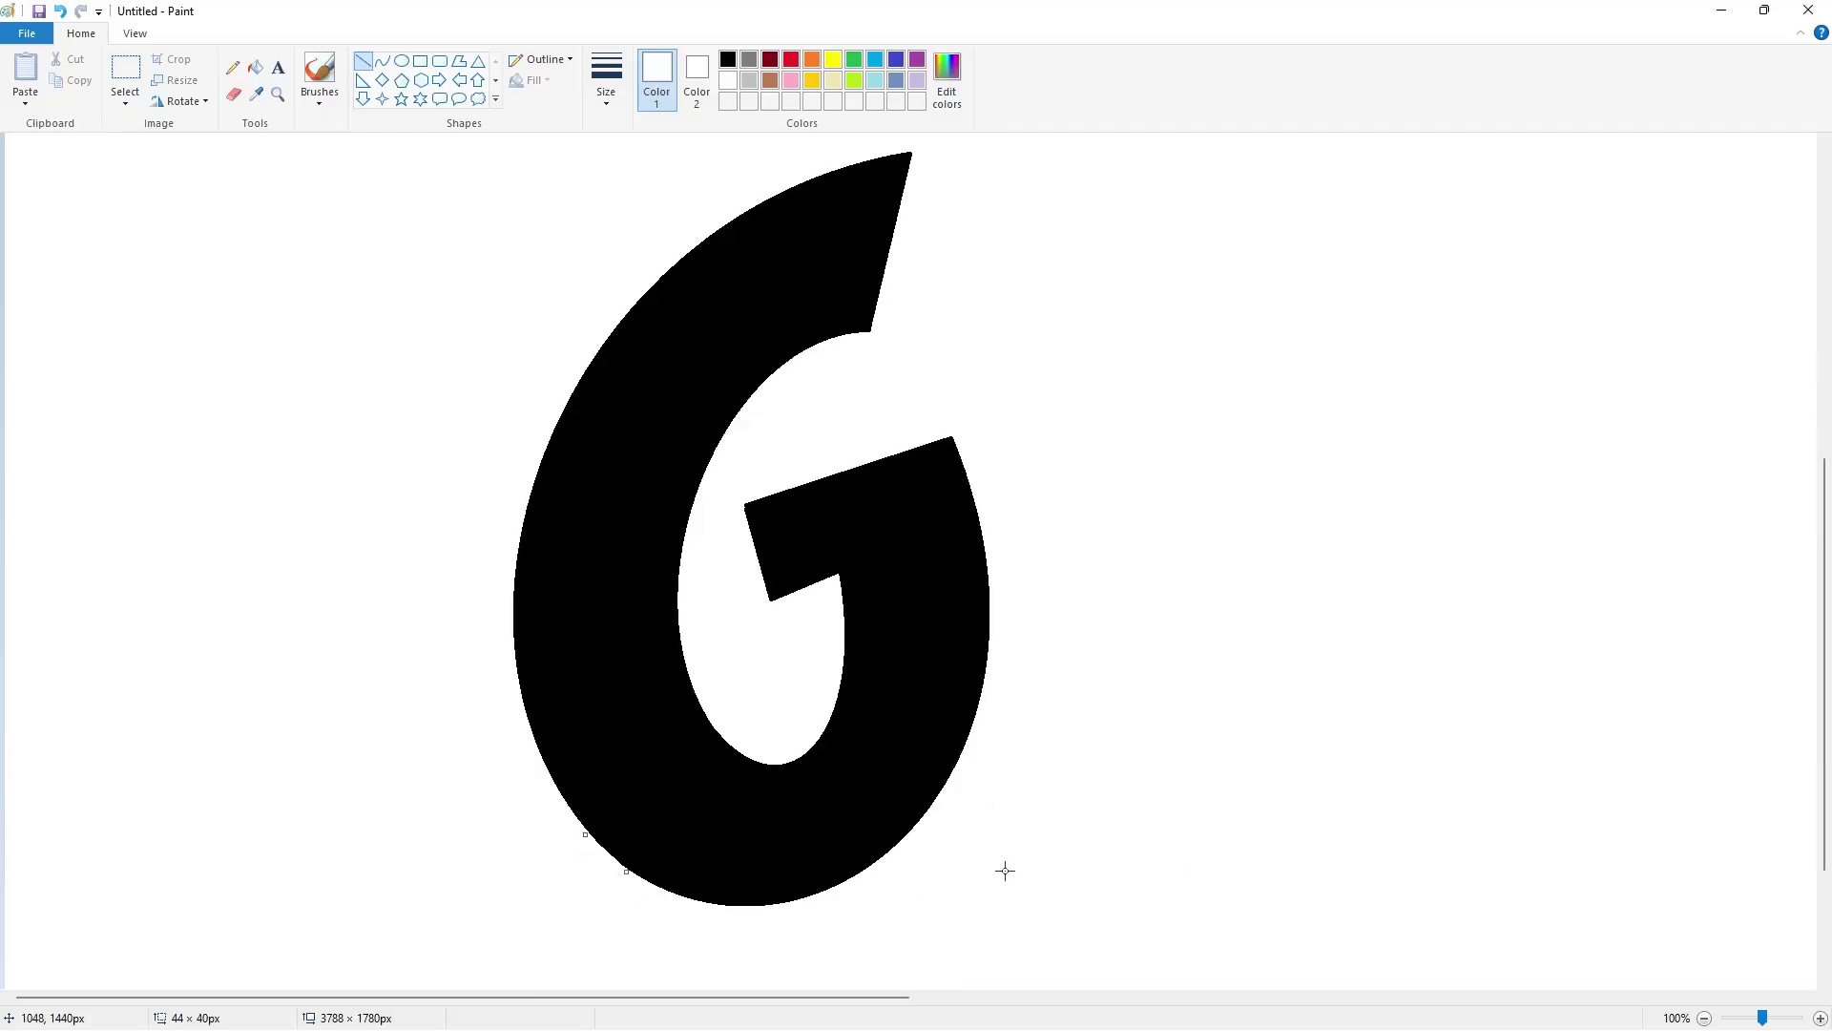
- Draw a purple diagonal guide line about 2599 × 873 px, rising from just below the G toward the canvas's far side
{"action": "left_click", "coordinate": [728, 59]}
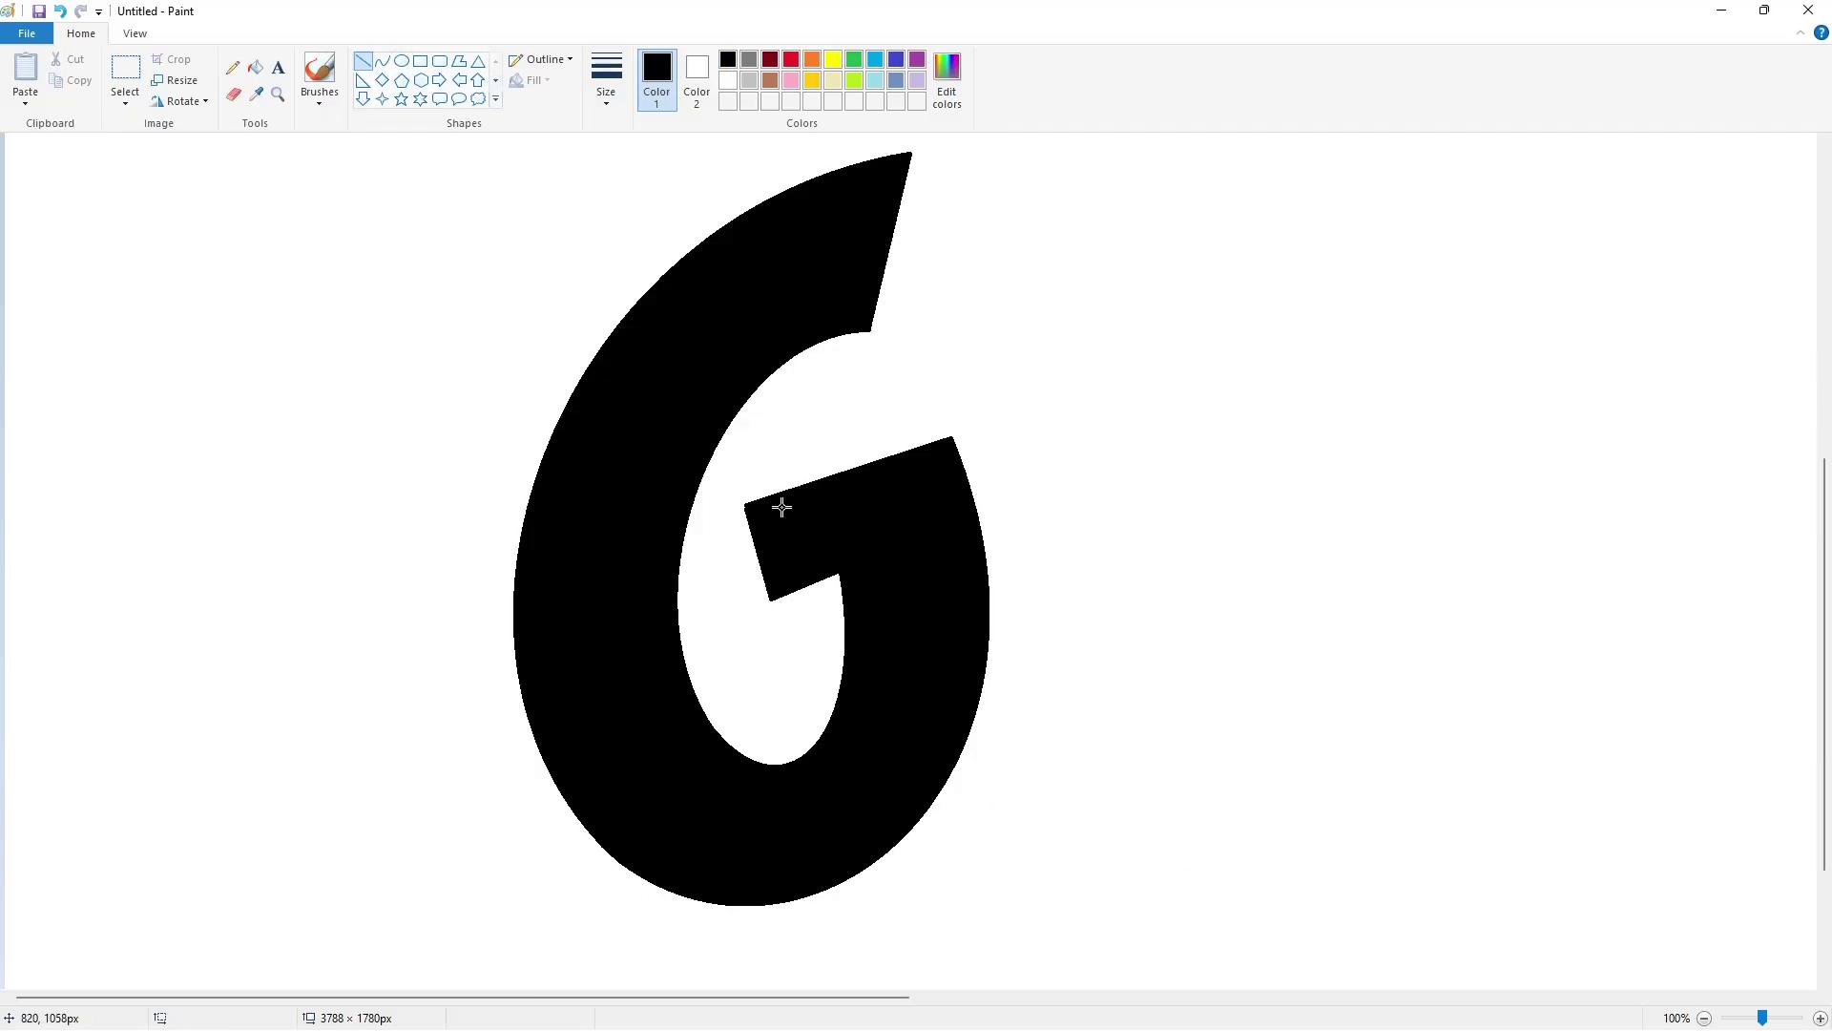
{"action": "scroll", "coordinate": [1613, 916], "scroll_direction": "down", "scroll_amount": 1}
{"action": "left_click", "coordinate": [917, 59]}
{"action": "mouse_move", "coordinate": [352, 865]}
{"action": "left_mouse_down"}
{"action": "mouse_move", "coordinate": [1534, 496]}
{"action": "mouse_move", "coordinate": [1578, 507]}
{"action": "mouse_move", "coordinate": [1592, 449]}
{"action": "left_mouse_up"}
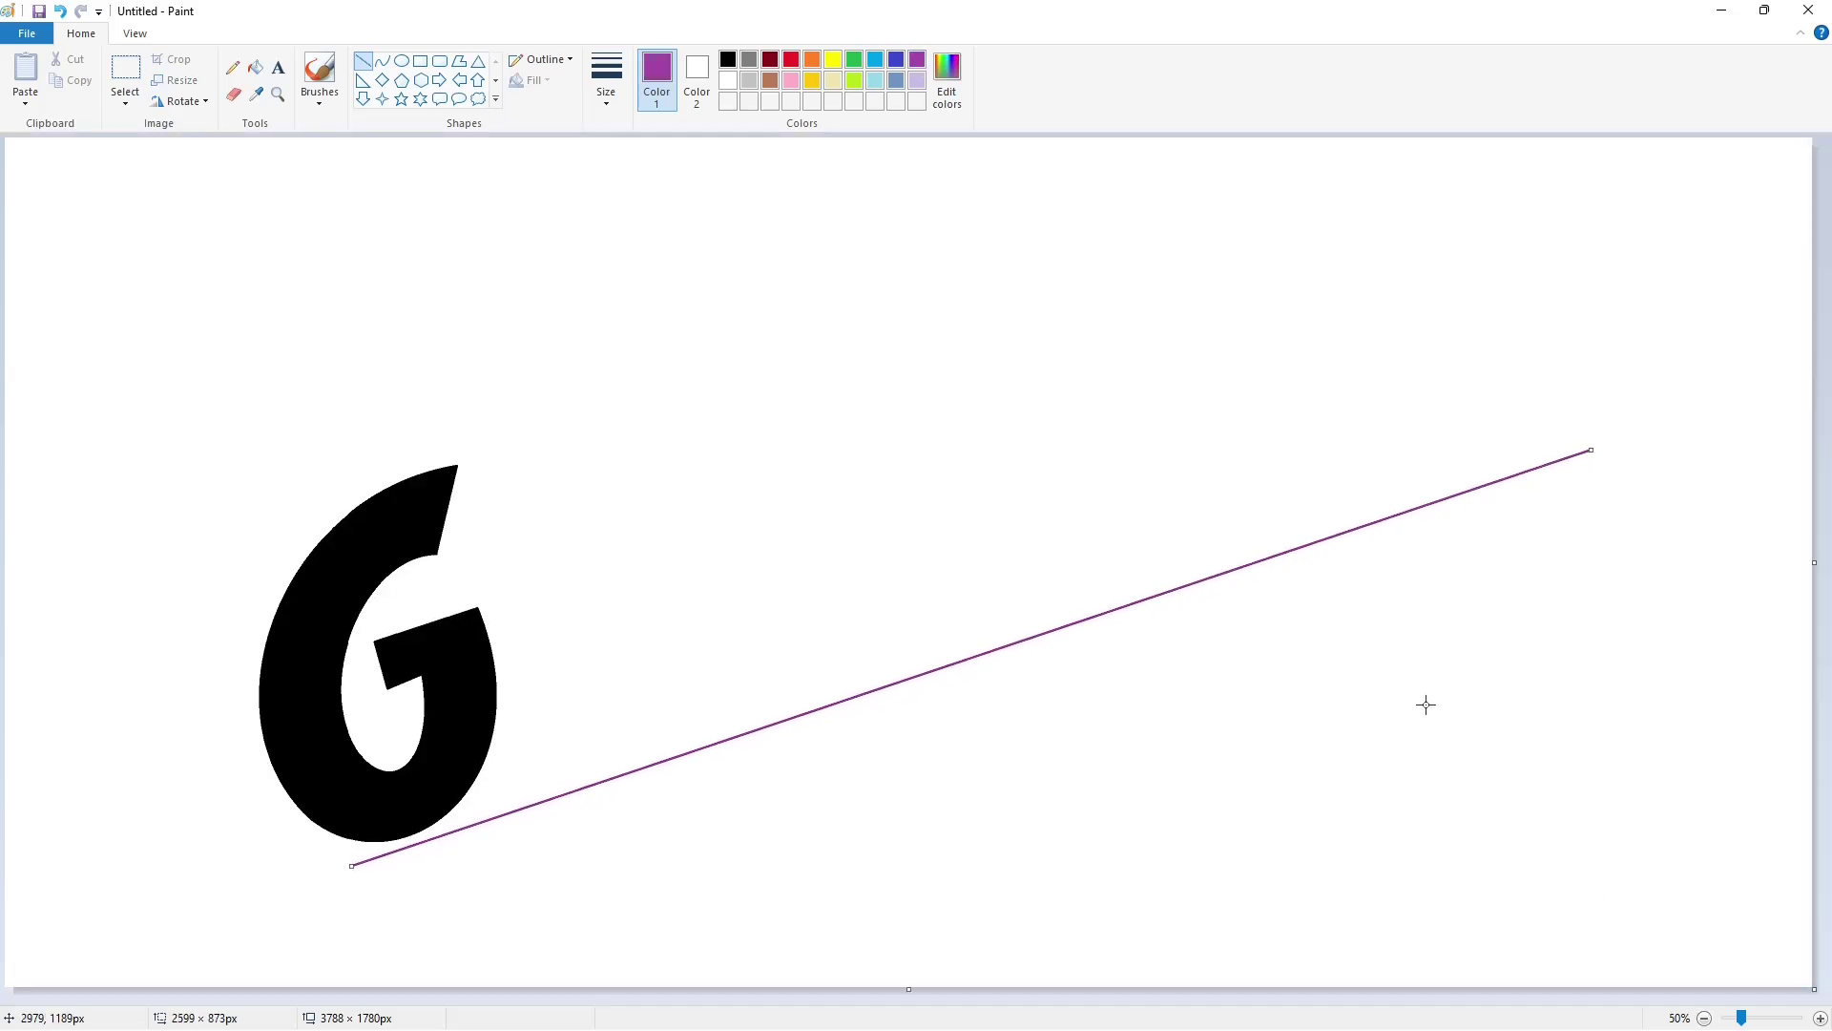
- Draw a black O beside the G from an outer ellipse about 355 × 527 px and an inner one about 133 × 275 px, filling the ring
{"action": "left_click", "coordinate": [402, 60]}
{"action": "left_click", "coordinate": [725, 63]}
{"action": "left_click_drag", "start_coordinate": [528, 490], "coordinate": [648, 743]}
{"action": "left_click_drag", "start_coordinate": [528, 616], "coordinate": [500, 615]}
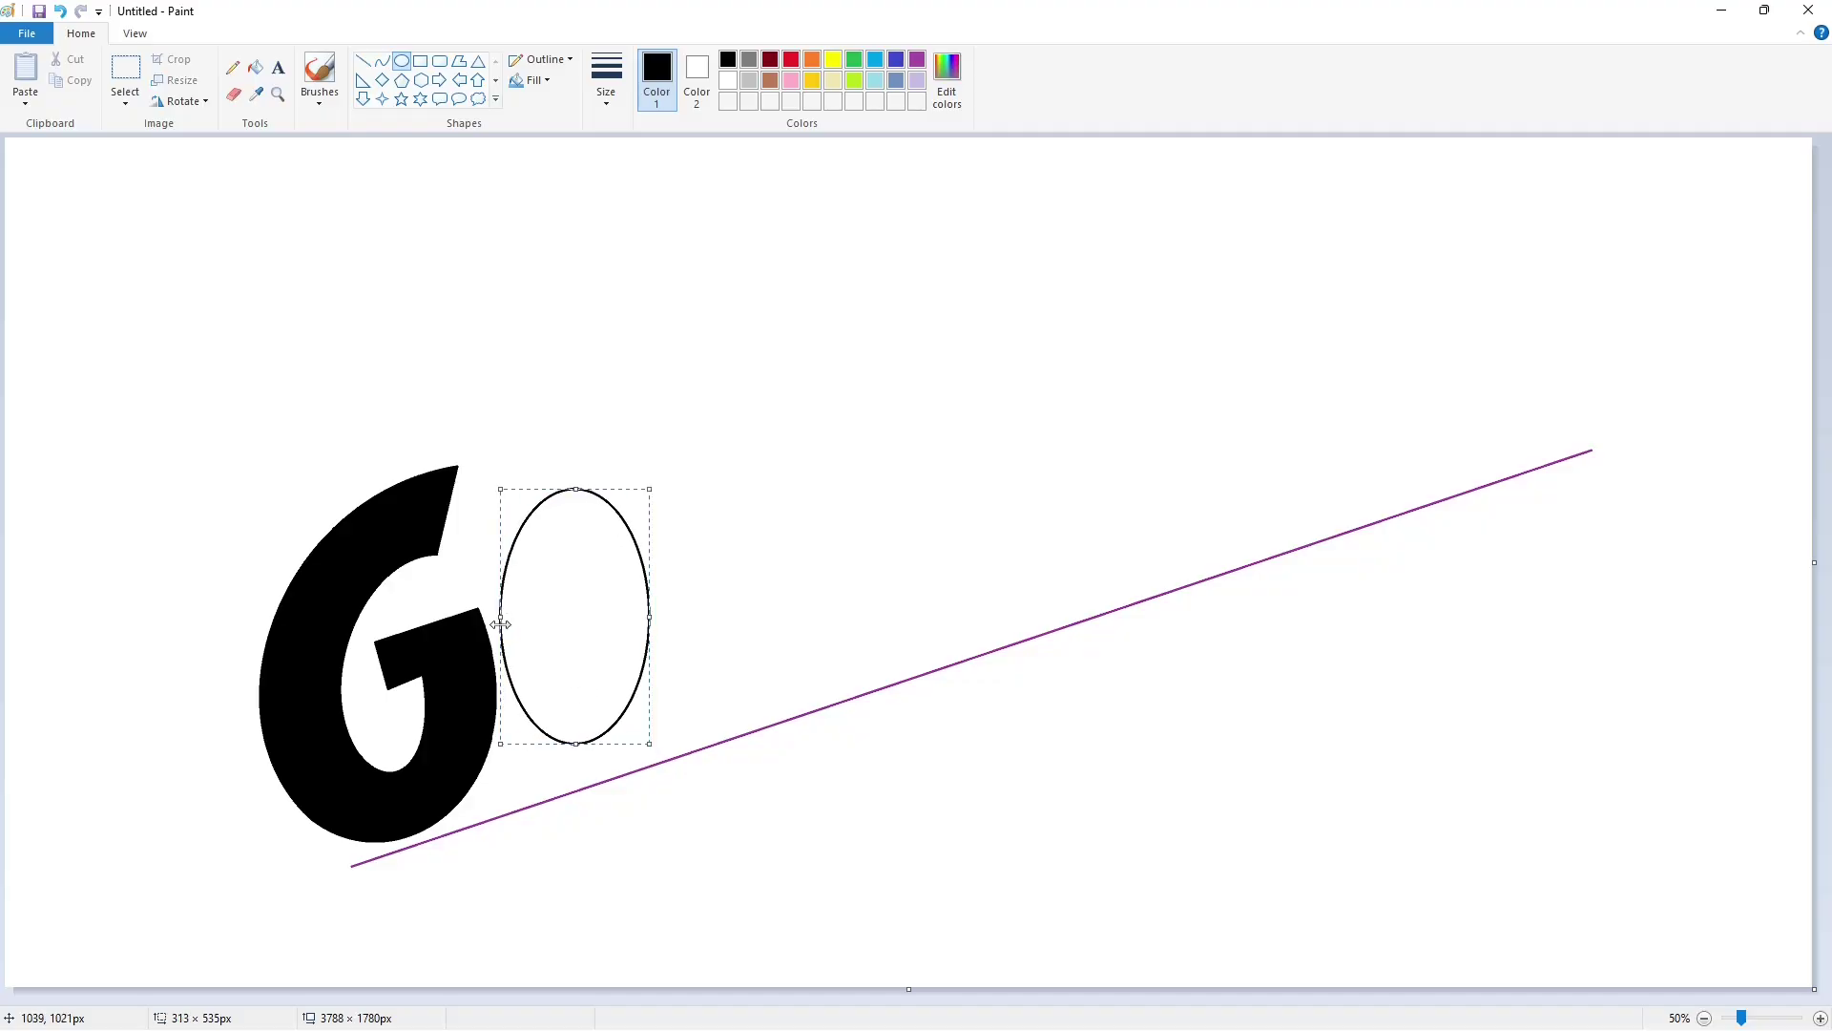
{"action": "left_click_drag", "start_coordinate": [650, 612], "coordinate": [669, 612]}
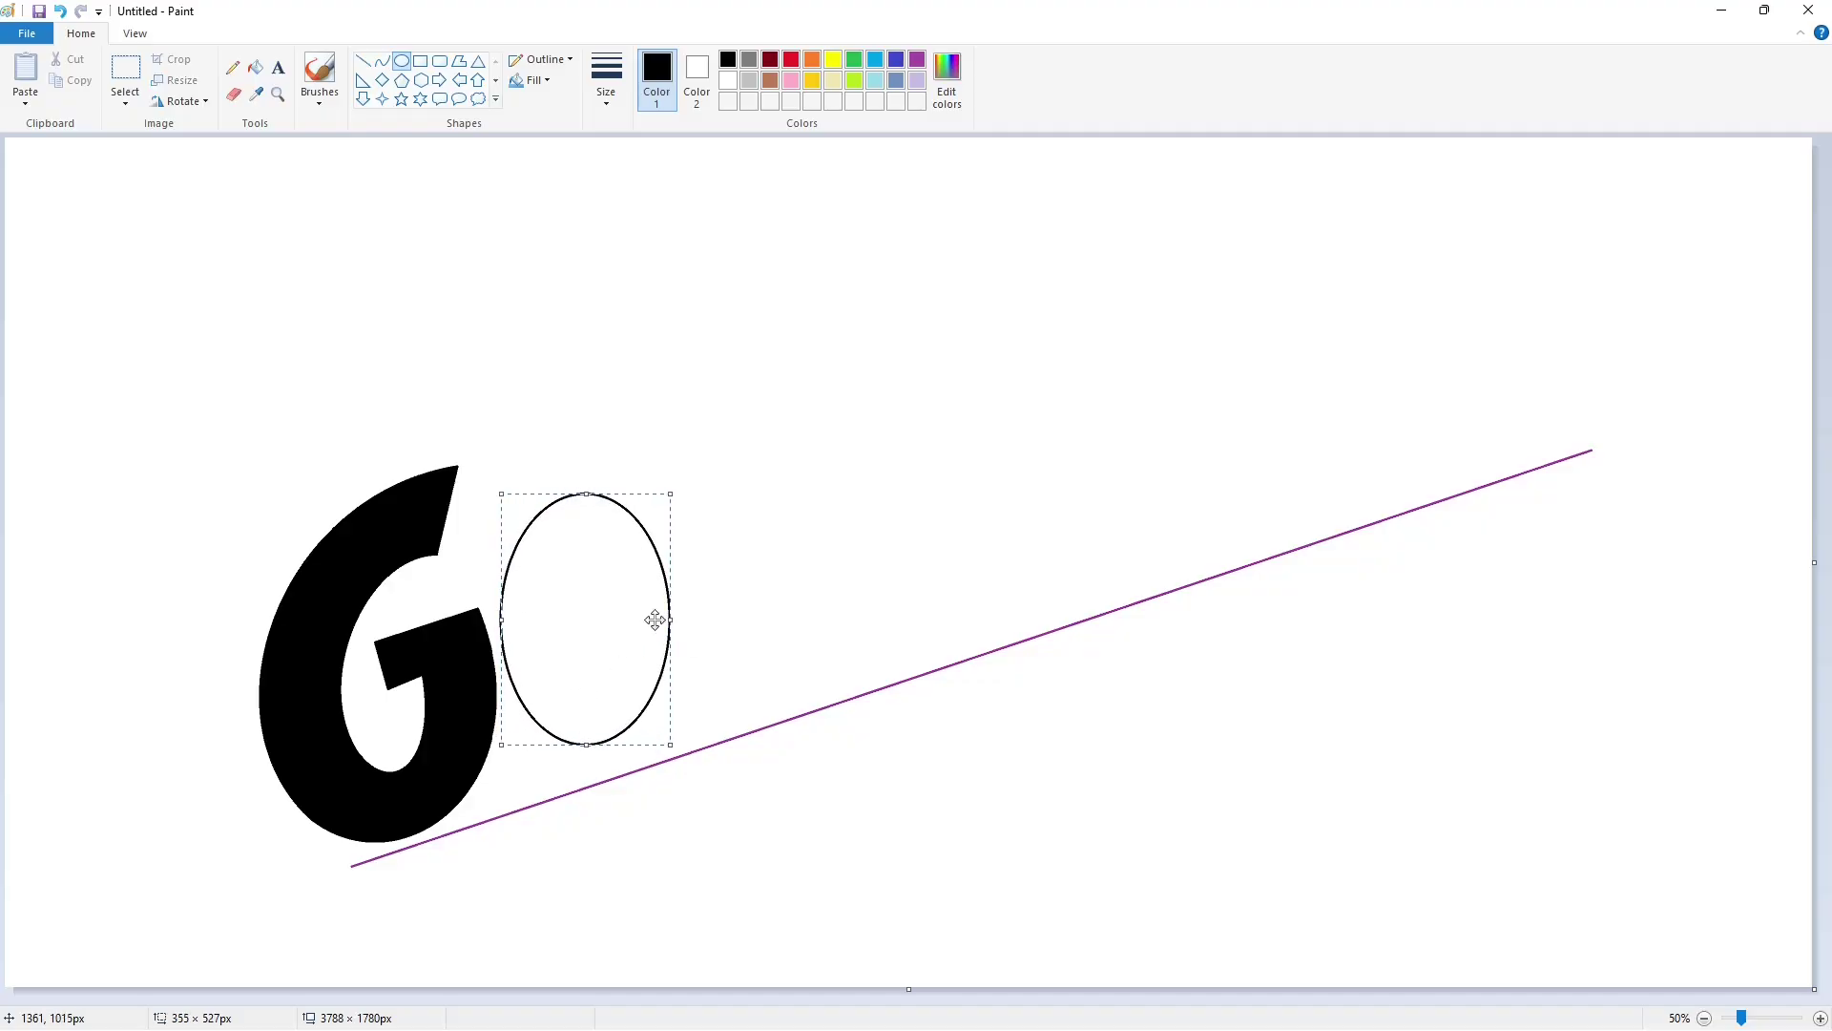
{"action": "left_click_drag", "start_coordinate": [560, 545], "coordinate": [618, 676]}
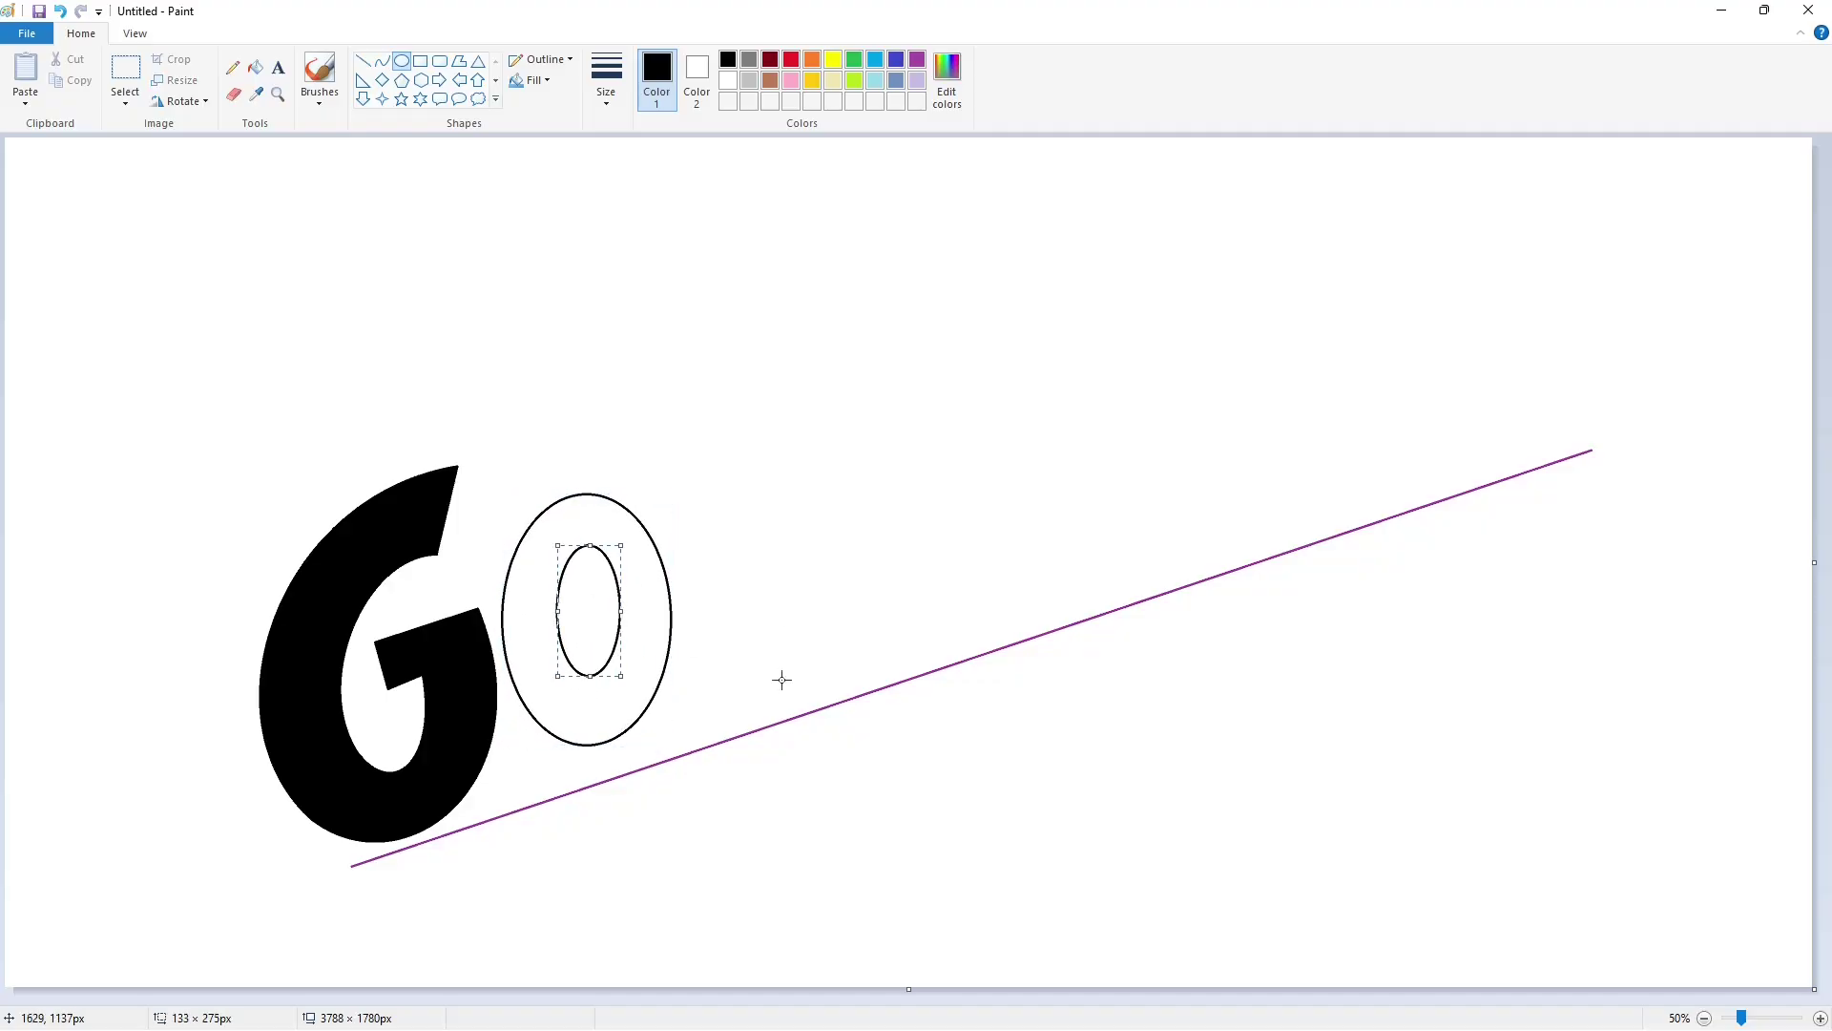
{"action": "left_click", "coordinate": [256, 67]}
{"action": "left_click", "coordinate": [530, 615]}
- Draw the black outline of an arrow pointing away from the O, with straight shaft edges and an open arrowhead
{"action": "left_click", "coordinate": [362, 60]}
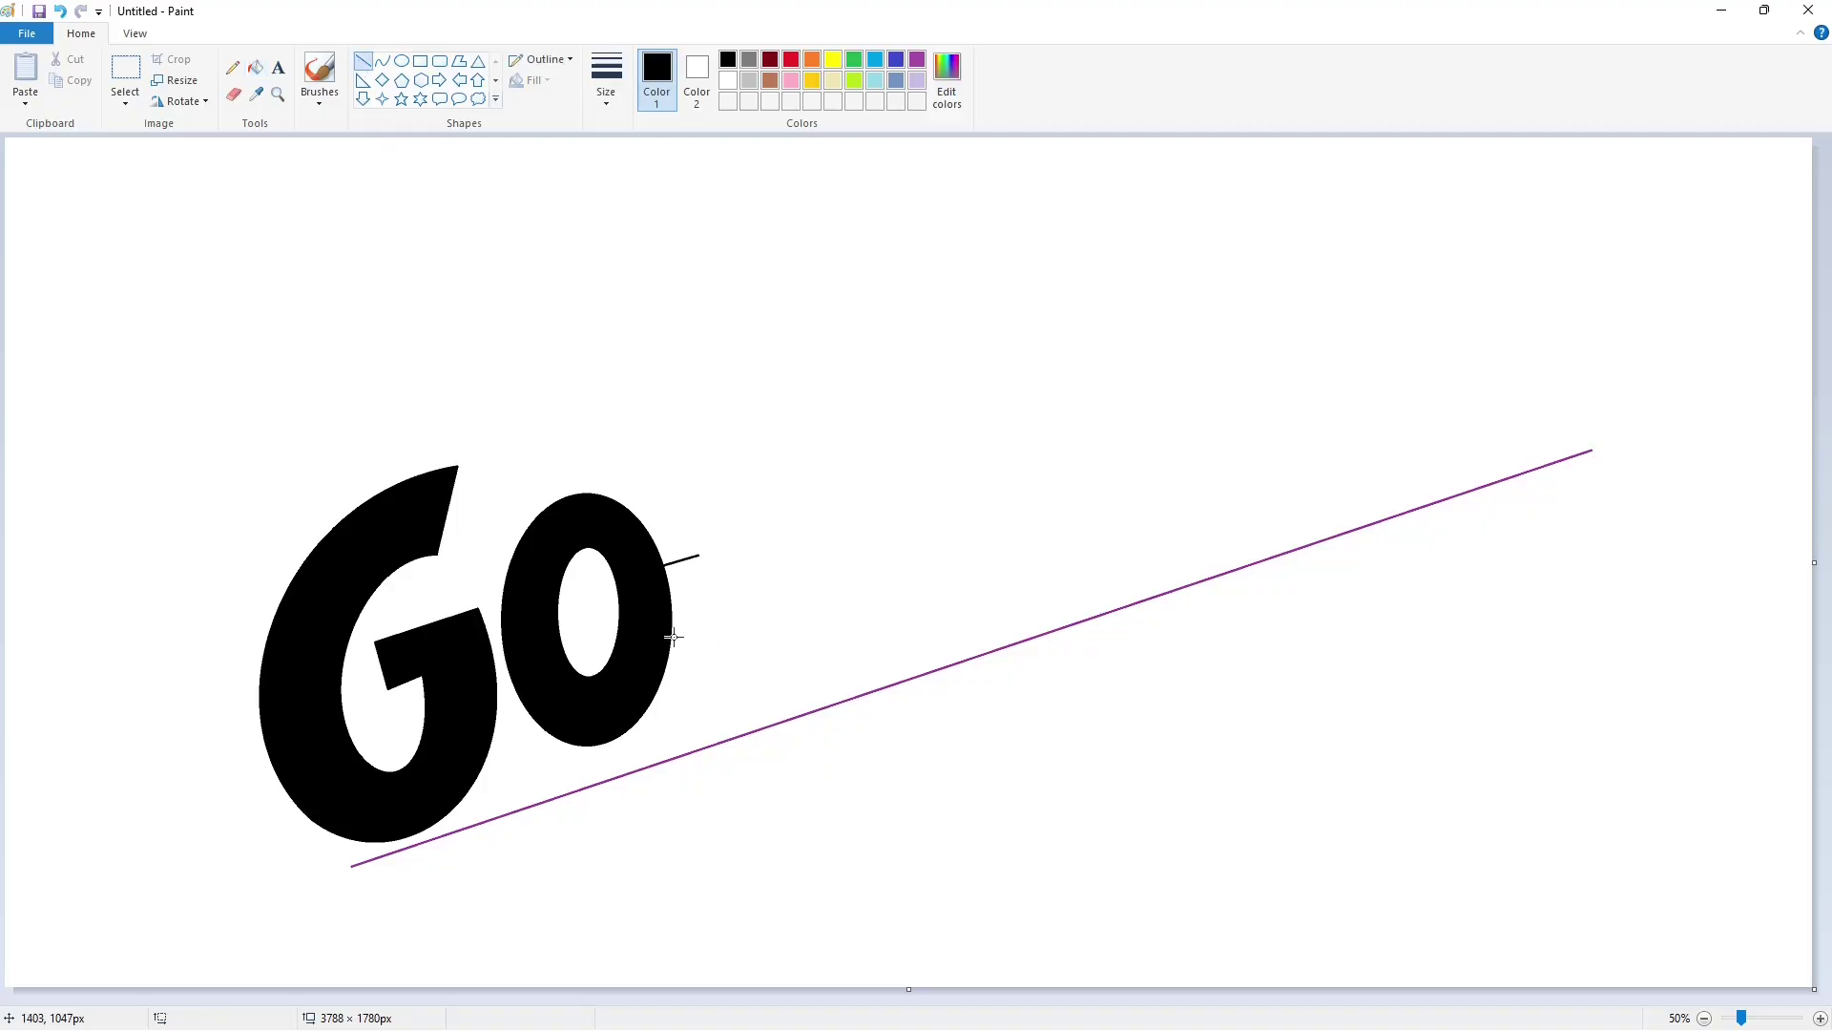
{"action": "left_click_drag", "start_coordinate": [673, 632], "coordinate": [718, 605]}
{"action": "left_click", "coordinate": [749, 563]}
{"action": "mouse_move", "coordinate": [698, 611]}
{"action": "left_mouse_down"}
{"action": "mouse_move", "coordinate": [700, 652]}
{"action": "mouse_move", "coordinate": [746, 587]}
{"action": "left_mouse_up"}
{"action": "left_click", "coordinate": [847, 593]}
- Copy the G and place the duplicate against the arrow's open head, with its base on the purple guide line
{"action": "left_click", "coordinate": [125, 69]}
{"action": "left_click_drag", "start_coordinate": [177, 339], "coordinate": [496, 915]}
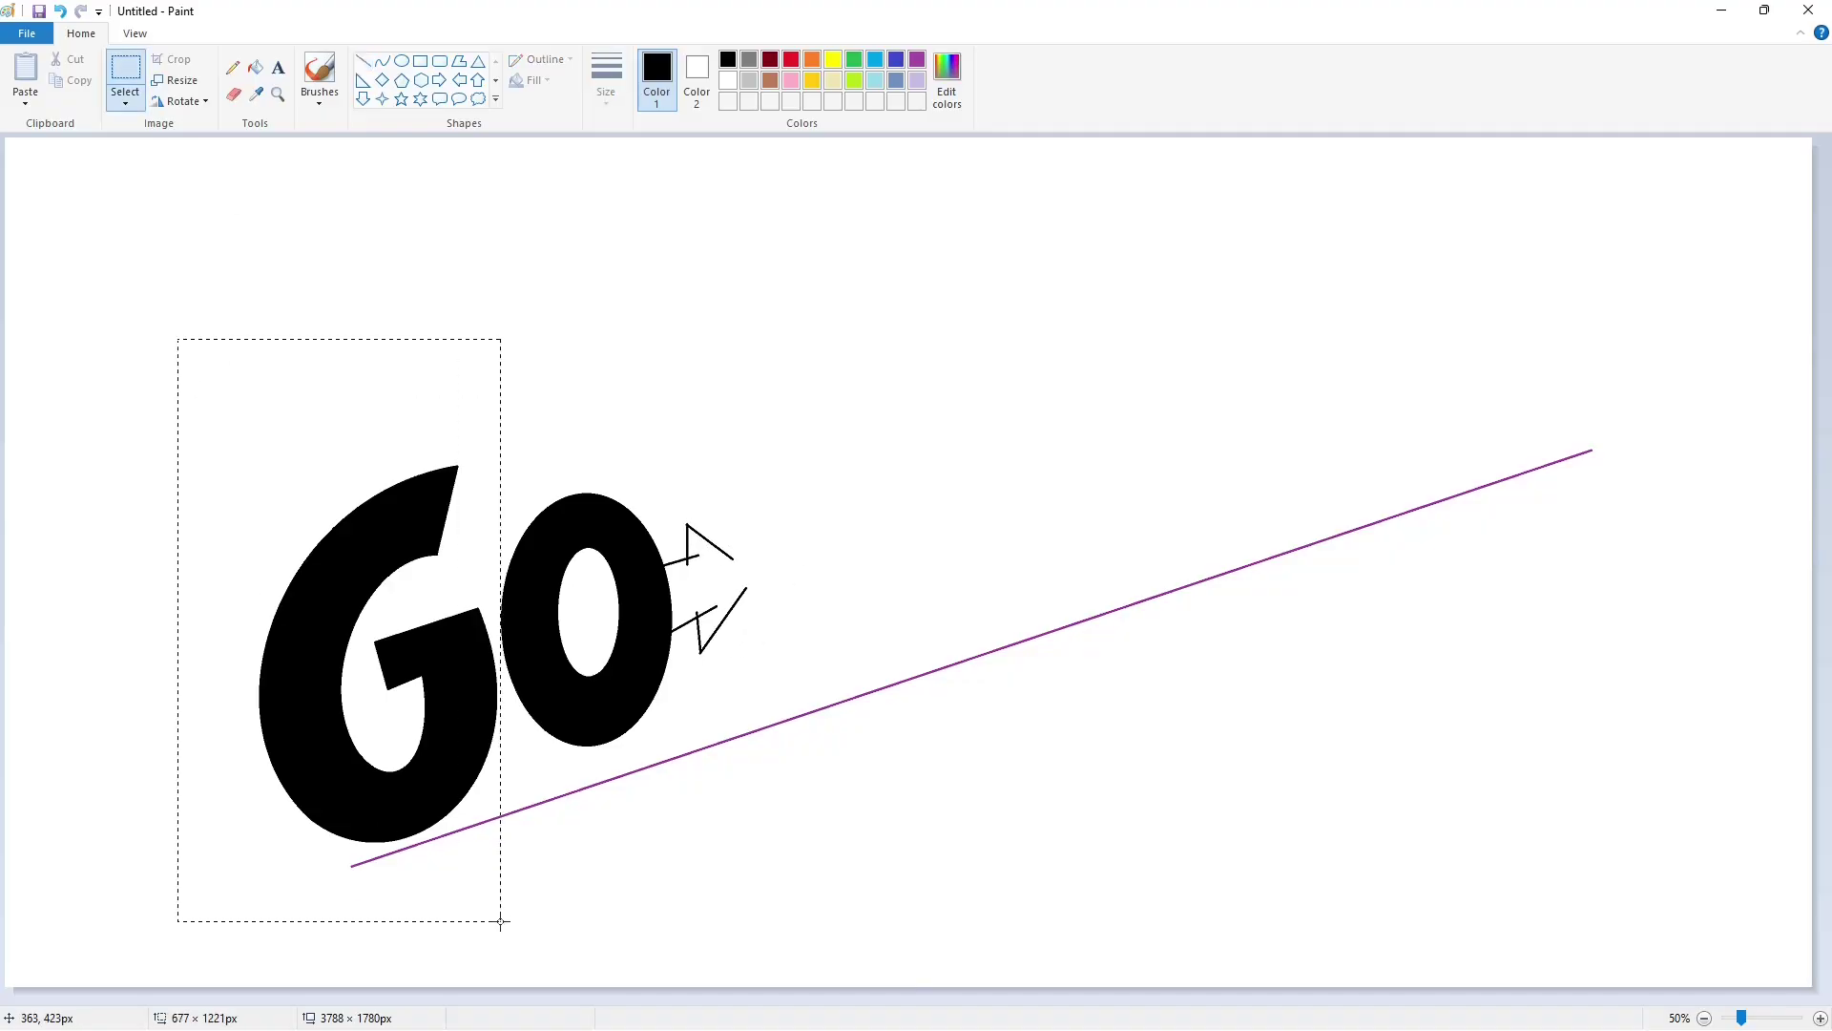
{"action": "key", "text": "ctrl+c"}
{"action": "key", "text": "ctrl+v"}
{"action": "left_click_drag", "start_coordinate": [168, 425], "coordinate": [809, 485]}
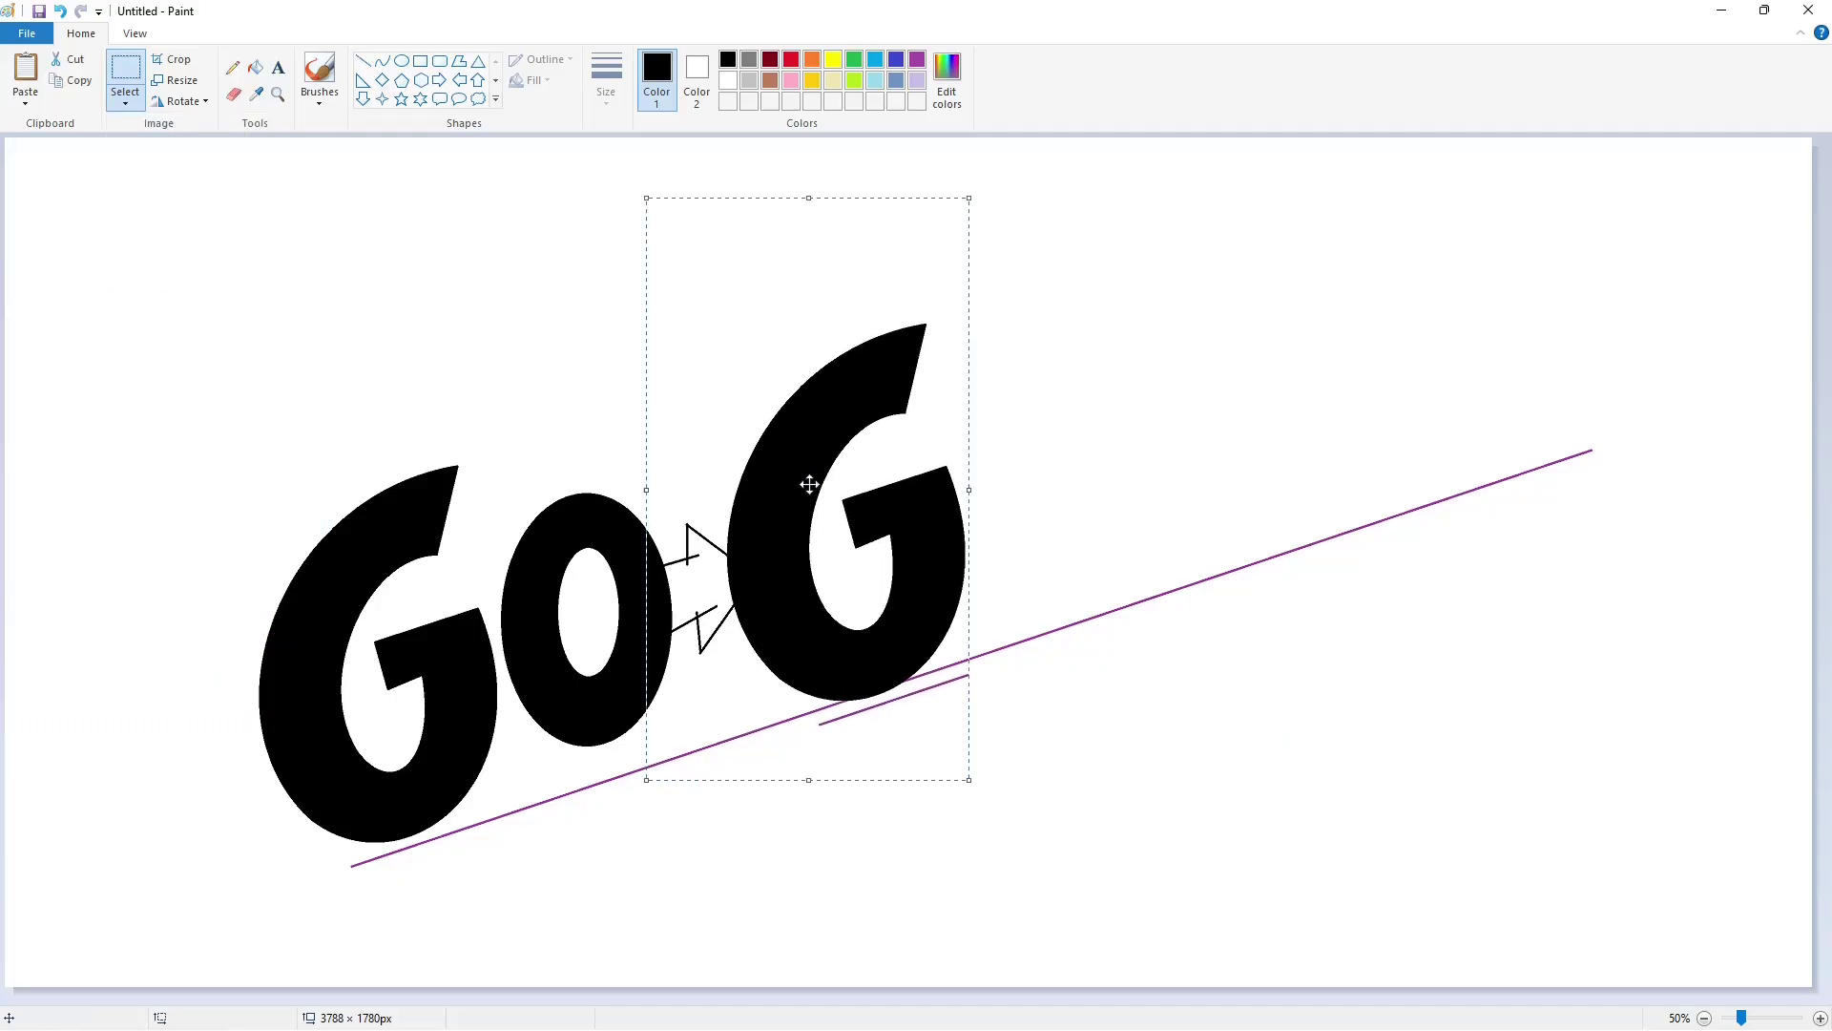
{"action": "mouse_move", "coordinate": [898, 542]}
{"action": "left_mouse_down"}
{"action": "mouse_move", "coordinate": [871, 553]}
{"action": "mouse_move", "coordinate": [893, 545]}
{"action": "left_mouse_up"}
{"action": "key", "text": "Right"}
{"action": "key", "text": "Right"}
{"action": "key", "text": "Right"}
{"action": "key", "text": "Right"}
{"action": "key", "text": "Right"}
{"action": "key", "text": "Right"}
{"action": "key", "text": "Right"}
{"action": "key", "text": "Right"}
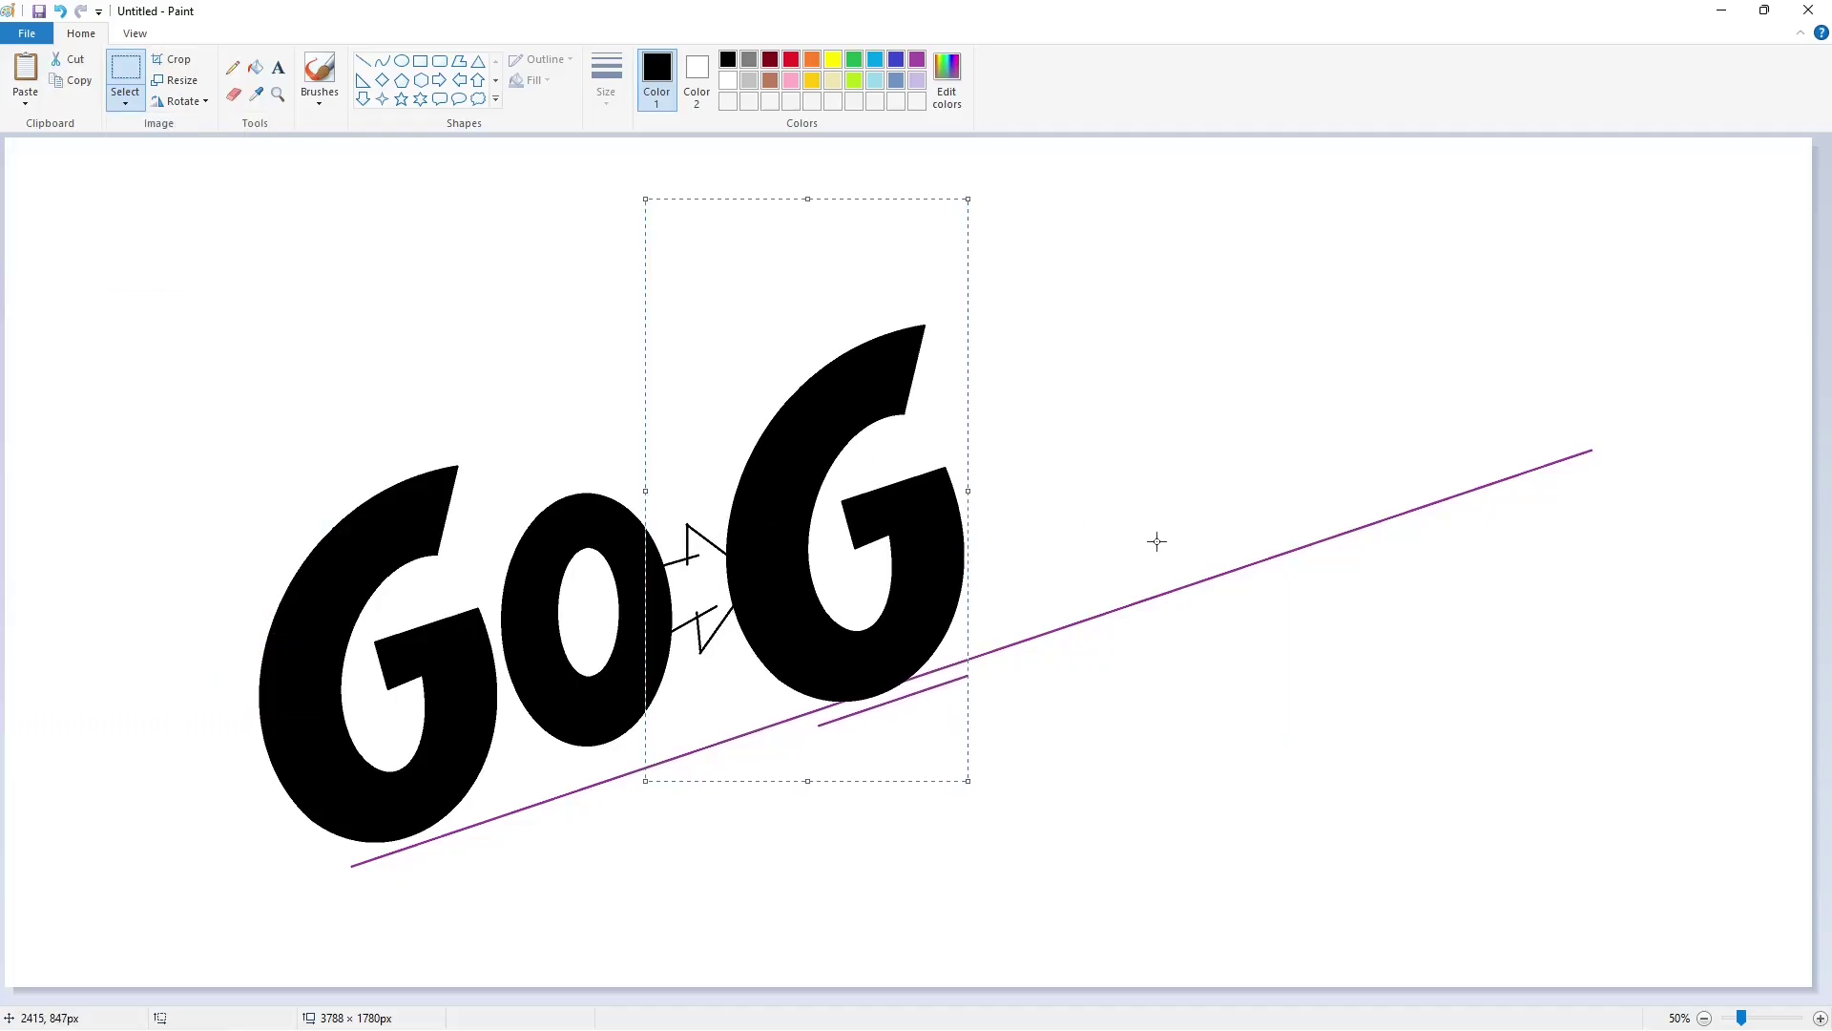
{"action": "key", "text": "Right"}
{"action": "key", "text": "Up"}
{"action": "left_click", "coordinate": [1157, 542]}
- Fill the arrow between the O and the second G with black, and tidy its edges with white lines
{"action": "left_click", "coordinate": [255, 68]}
{"action": "left_click", "coordinate": [702, 584]}
{"action": "left_click", "coordinate": [1819, 1018]}
{"action": "scroll", "coordinate": [953, 876], "scroll_direction": "down", "scroll_amount": 5}
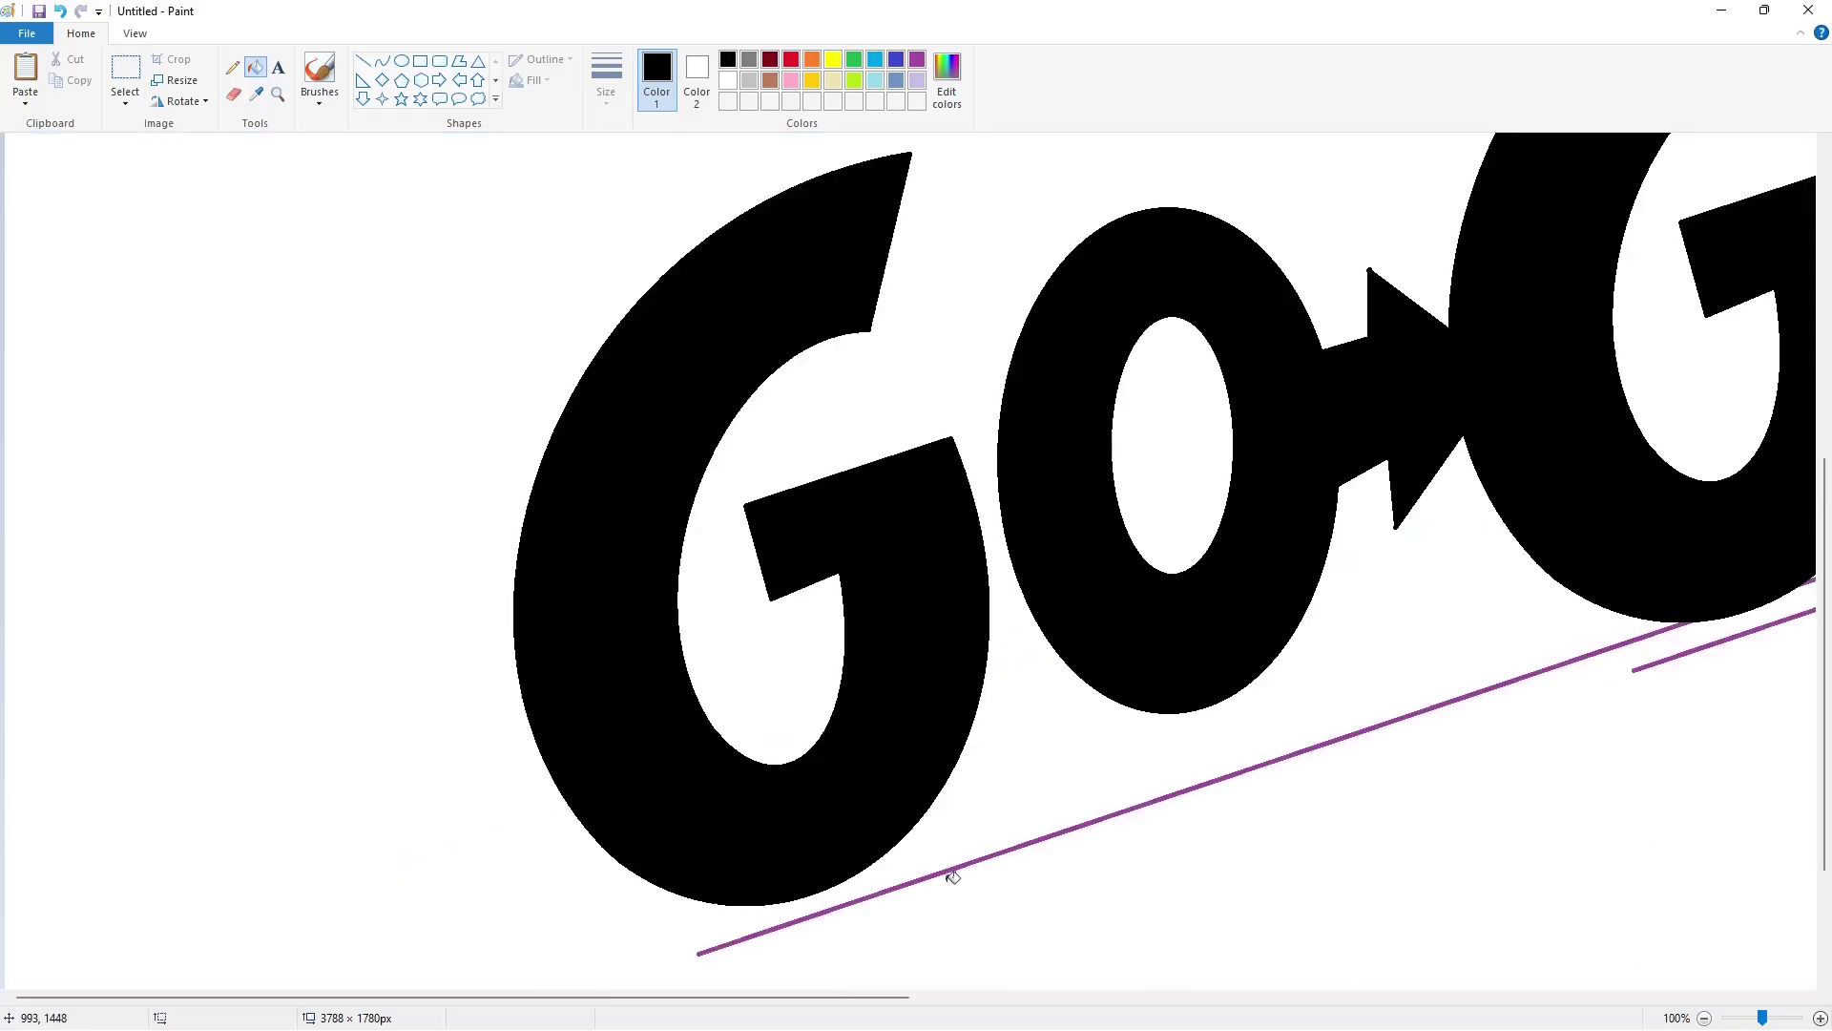
{"action": "left_click_drag", "start_coordinate": [782, 998], "coordinate": [1103, 998]}
{"action": "left_click", "coordinate": [363, 61]}
{"action": "left_click", "coordinate": [728, 81]}
{"action": "left_click", "coordinate": [830, 562]}
{"action": "scroll", "coordinate": [750, 490], "scroll_direction": "up", "scroll_amount": 2}
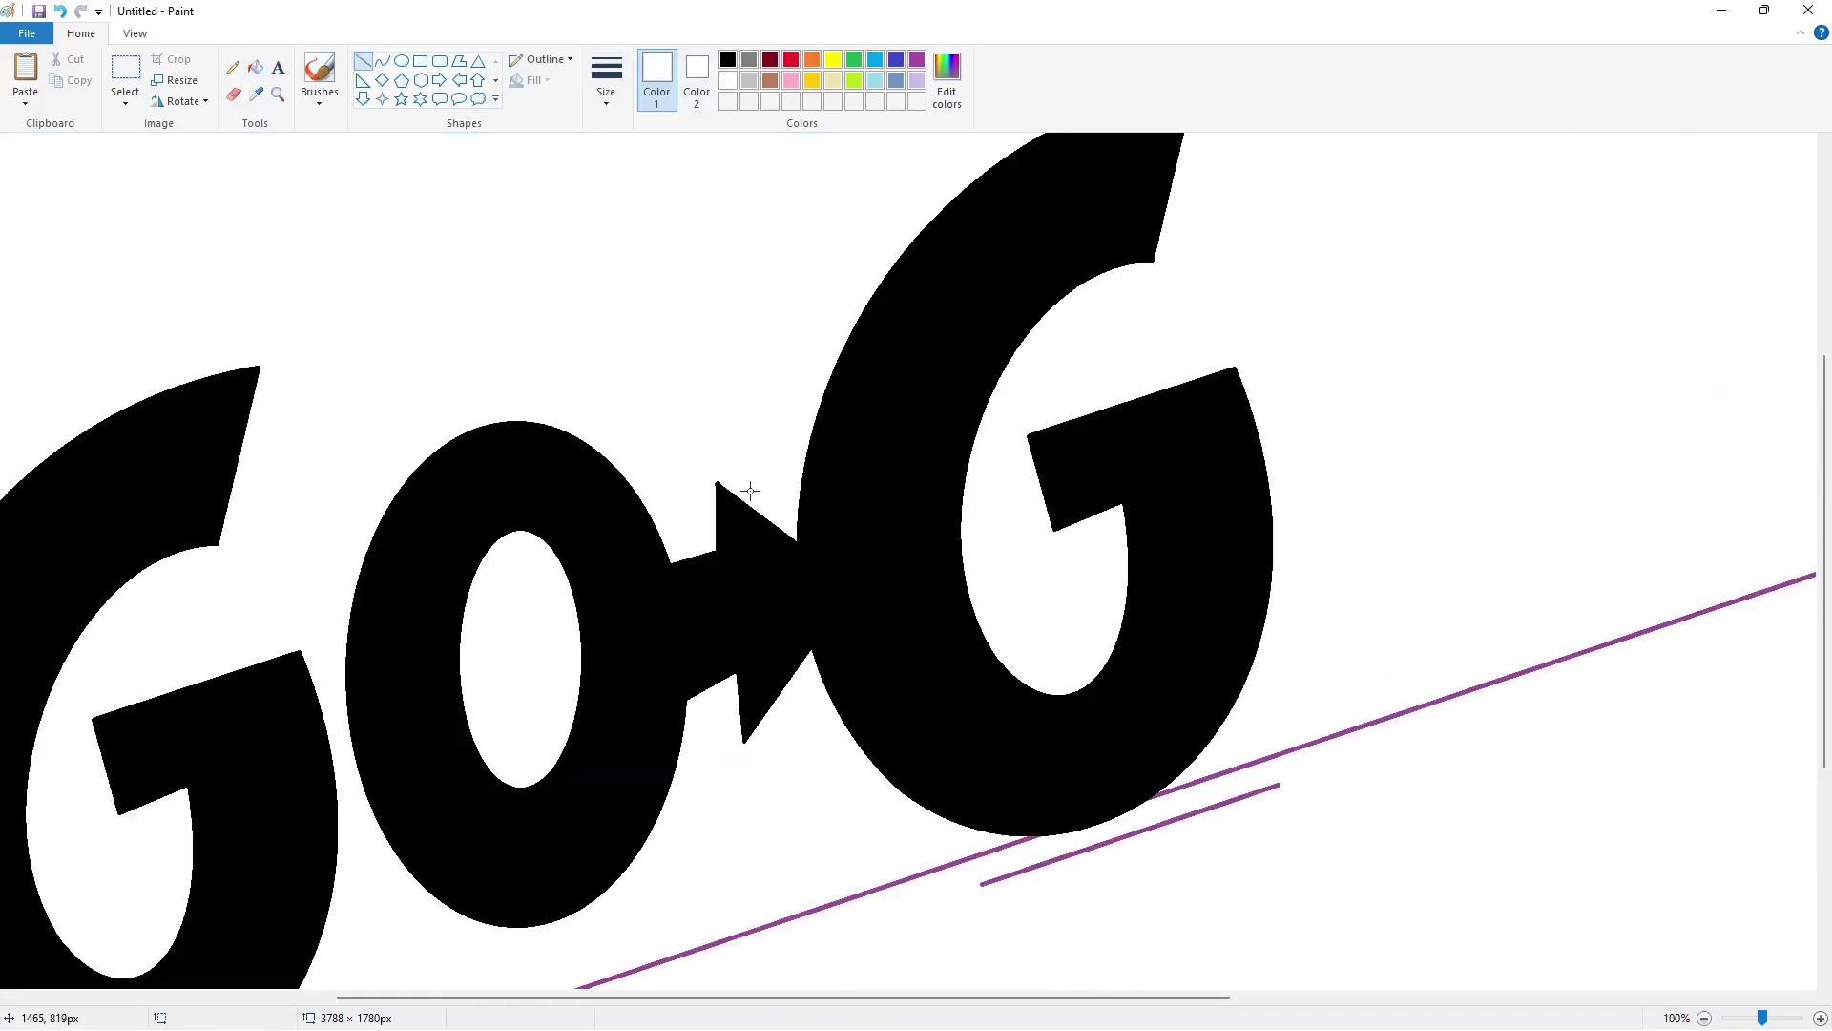
{"action": "left_click", "coordinate": [710, 520]}
{"action": "left_click", "coordinate": [997, 453]}
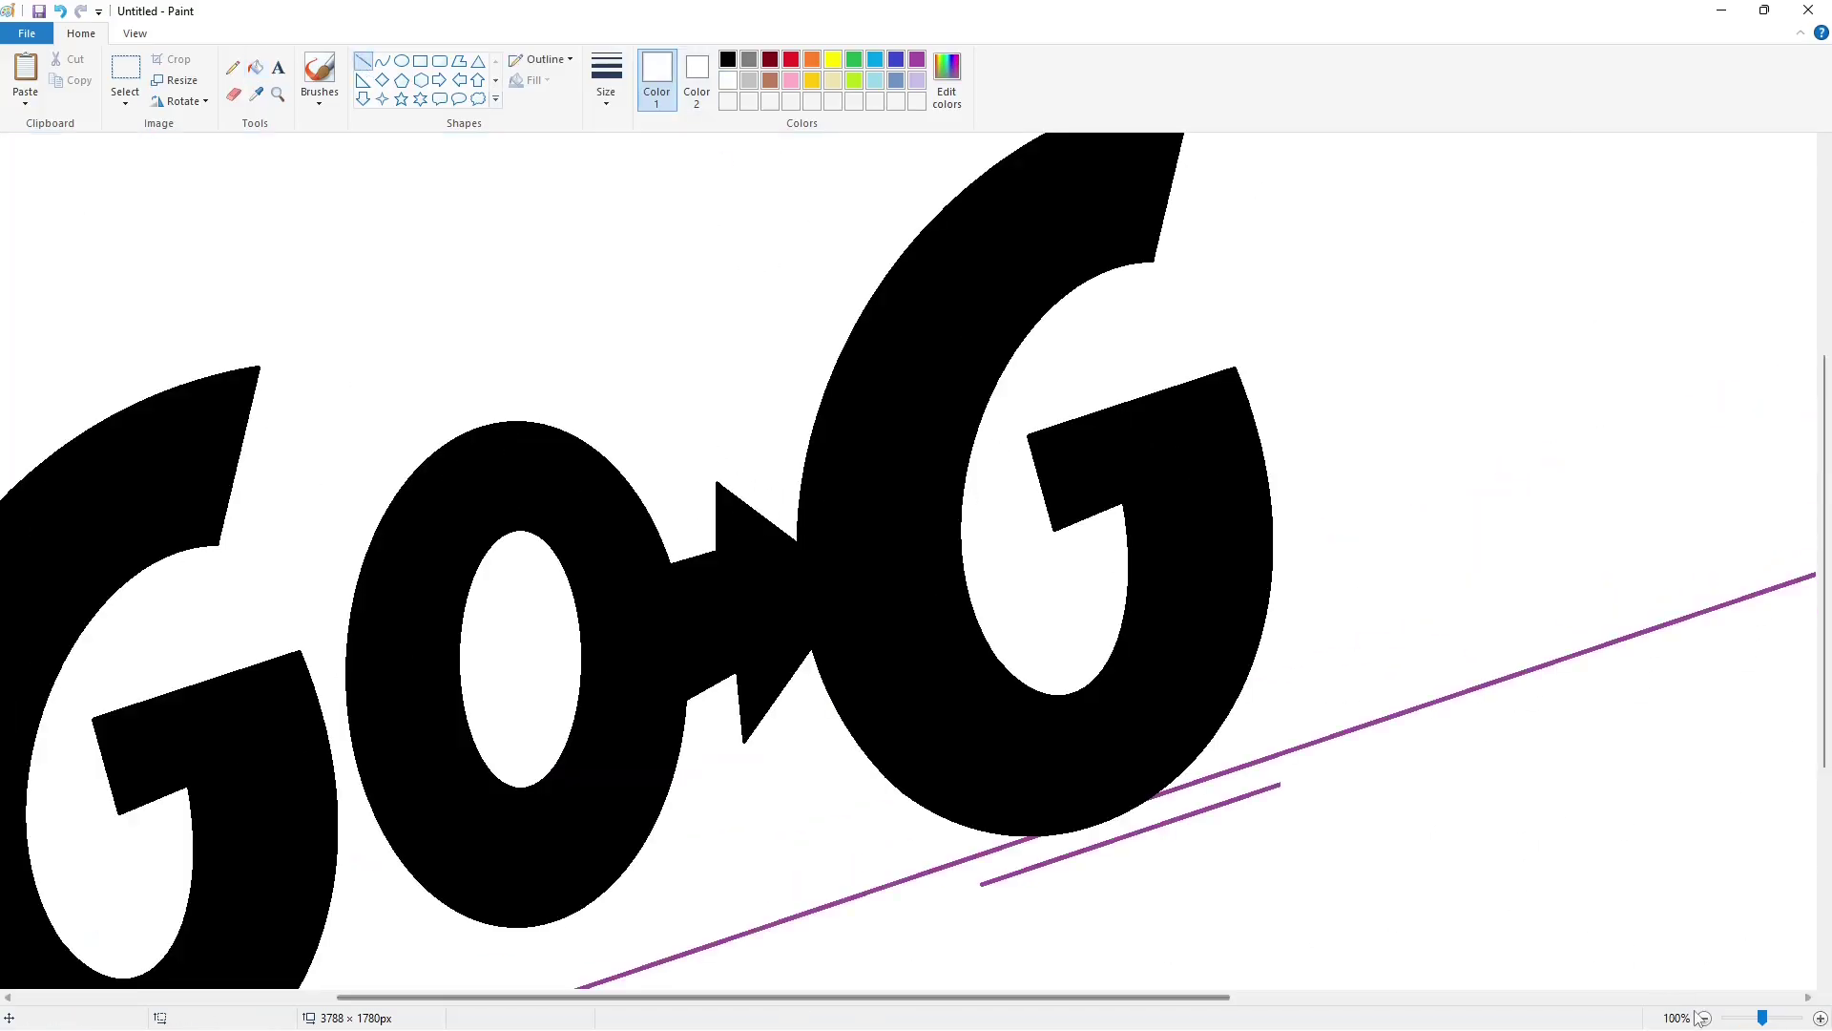
- Choose the Curve tool in black for the next letter, with the whole canvas in view
{"action": "left_click", "coordinate": [1704, 1018]}
{"action": "left_click", "coordinate": [382, 61]}
{"action": "left_click", "coordinate": [728, 59]}
{"action": "left_click_drag", "start_coordinate": [959, 417], "coordinate": [1115, 332]}
{"action": "left_click_drag", "start_coordinate": [1004, 601], "coordinate": [957, 726]}
{"action": "left_click_drag", "start_coordinate": [1126, 653], "coordinate": [1186, 626]}
{"action": "key", "text": "ctrl+z"}
- Draw a U after the second G with curved outer and inner edges and slanted straight tops, and fill it with black
{"action": "mouse_move", "coordinate": [962, 418]}
{"action": "left_mouse_down"}
{"action": "mouse_move", "coordinate": [1077, 591]}
{"action": "mouse_move", "coordinate": [965, 578]}
{"action": "left_mouse_up"}
{"action": "mouse_move", "coordinate": [1007, 618]}
{"action": "left_mouse_down"}
{"action": "mouse_move", "coordinate": [1022, 622]}
{"action": "mouse_move", "coordinate": [1108, 329]}
{"action": "mouse_move", "coordinate": [1112, 527]}
{"action": "mouse_move", "coordinate": [1137, 499]}
{"action": "left_mouse_up"}
{"action": "left_click", "coordinate": [1077, 589]}
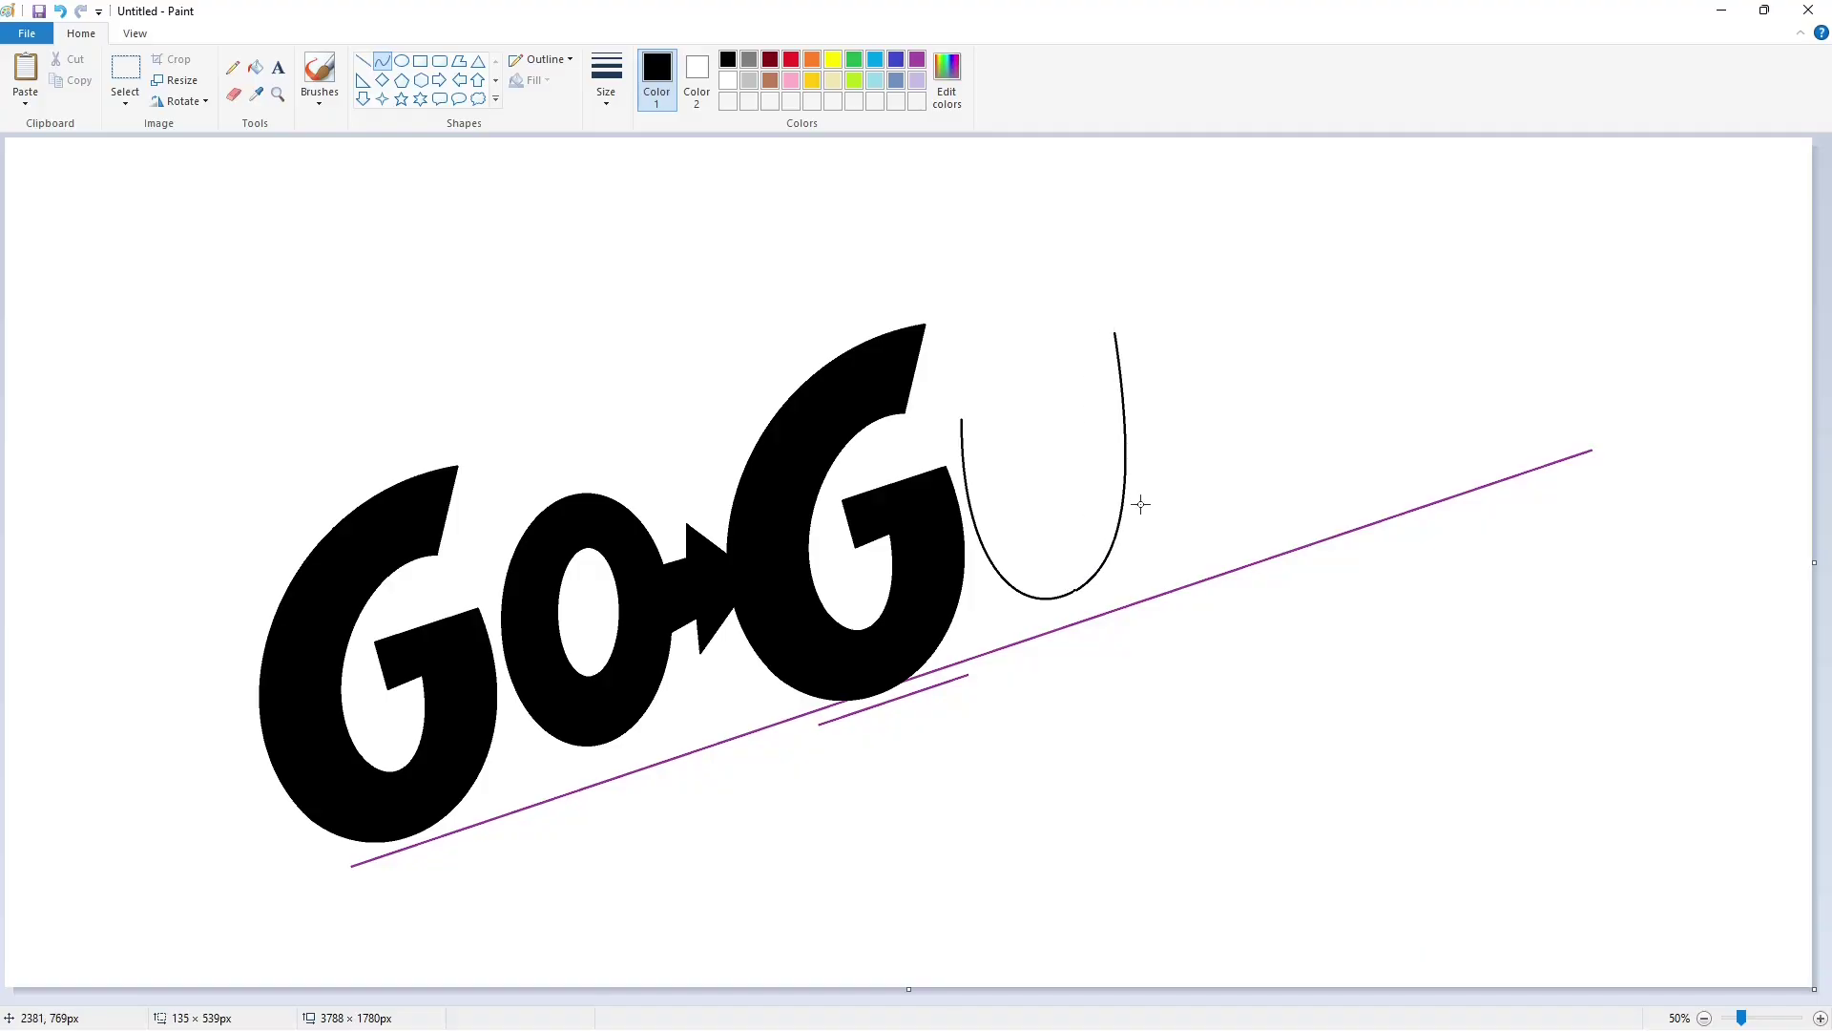
{"action": "left_click", "coordinate": [363, 61]}
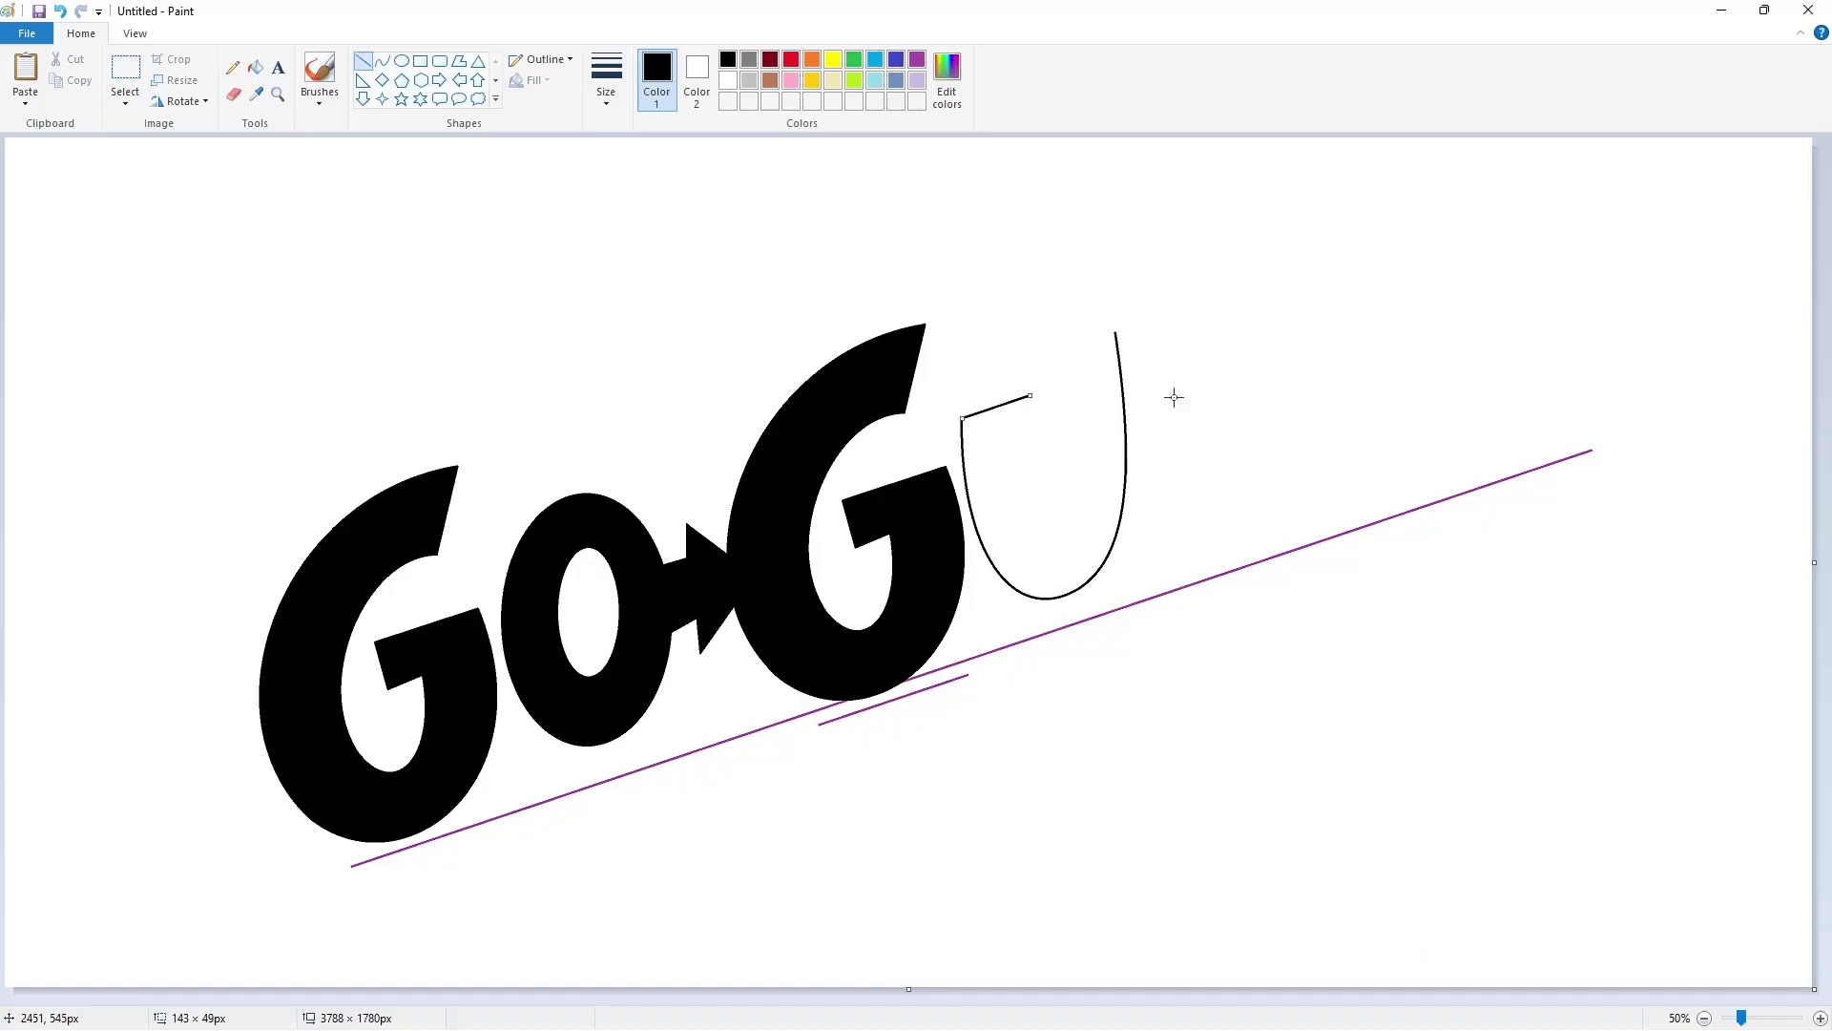
{"action": "mouse_move", "coordinate": [1117, 330]}
{"action": "left_mouse_down"}
{"action": "mouse_move", "coordinate": [1081, 339]}
{"action": "mouse_move", "coordinate": [1043, 459]}
{"action": "mouse_move", "coordinate": [1052, 563]}
{"action": "mouse_move", "coordinate": [1069, 573]}
{"action": "left_mouse_up"}
{"action": "left_click", "coordinate": [381, 60]}
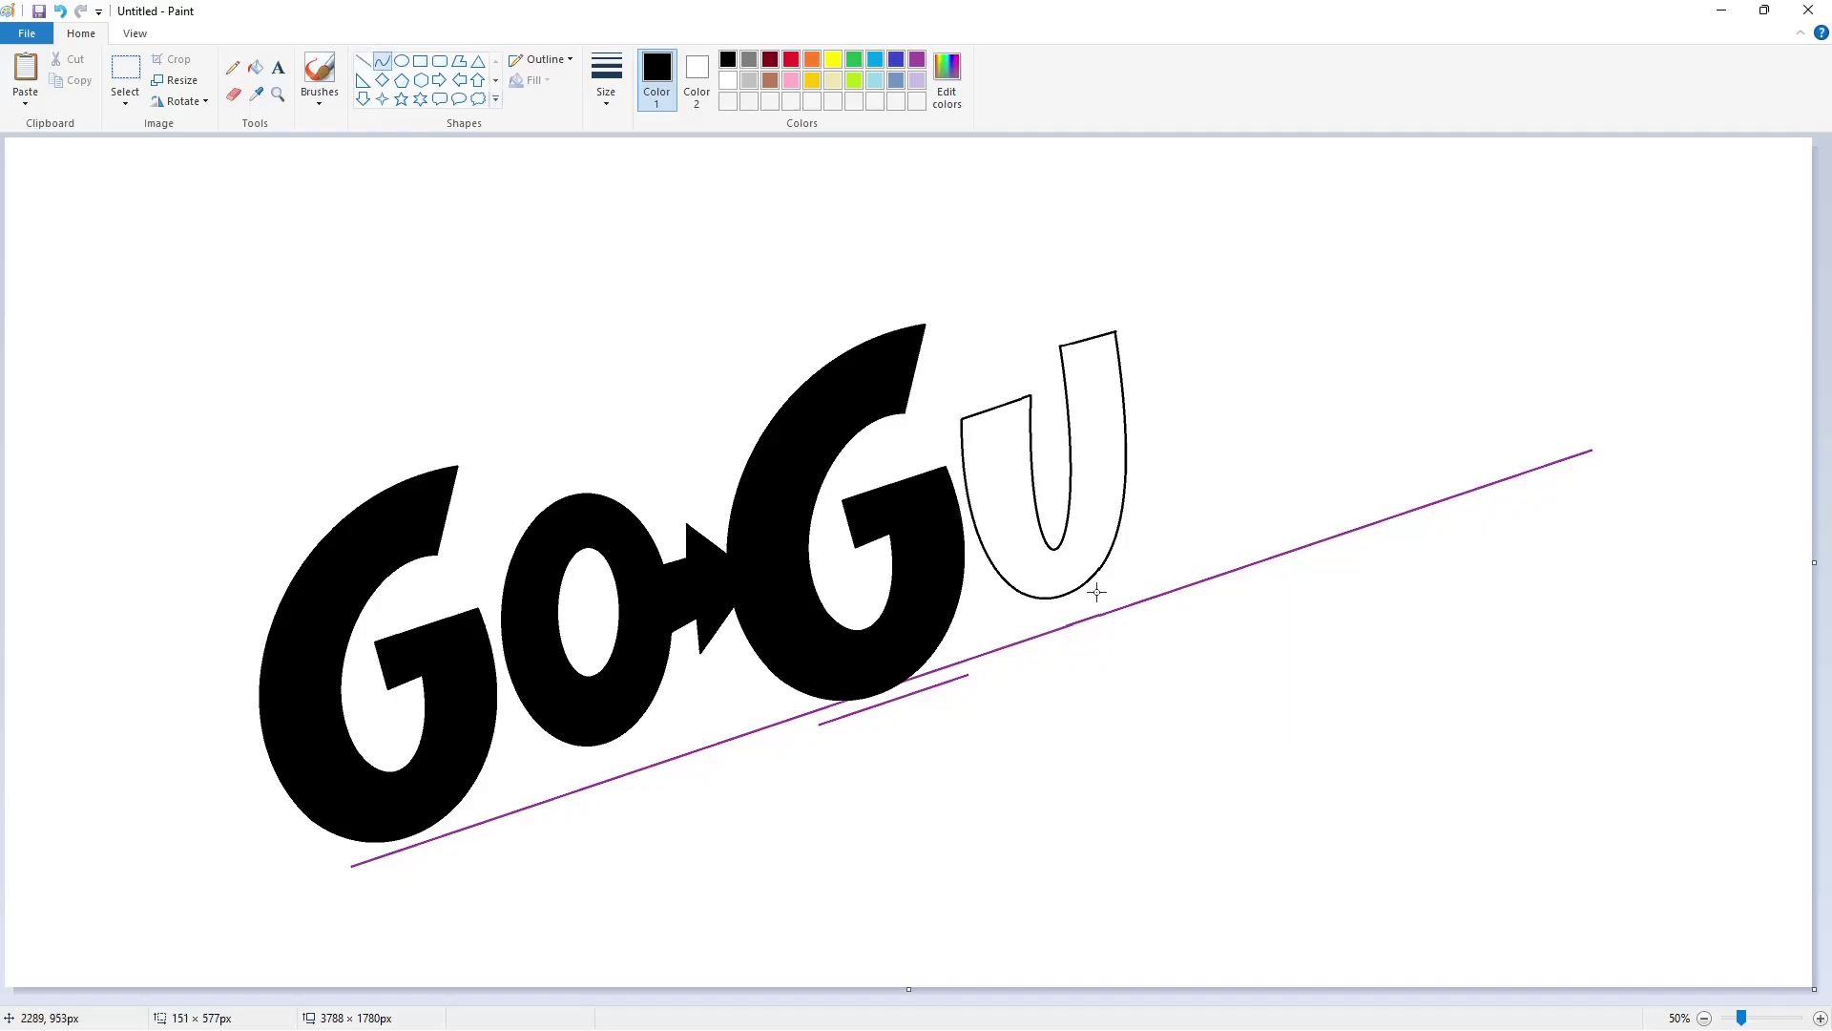
{"action": "left_click", "coordinate": [257, 73]}
{"action": "left_click", "coordinate": [1086, 536]}
- Touch up the edges of the black U with white lines
{"action": "left_click", "coordinate": [1819, 1018]}
{"action": "left_click_drag", "start_coordinate": [864, 997], "coordinate": [1457, 997]}
{"action": "scroll", "coordinate": [1272, 777], "scroll_direction": "up", "scroll_amount": 3}
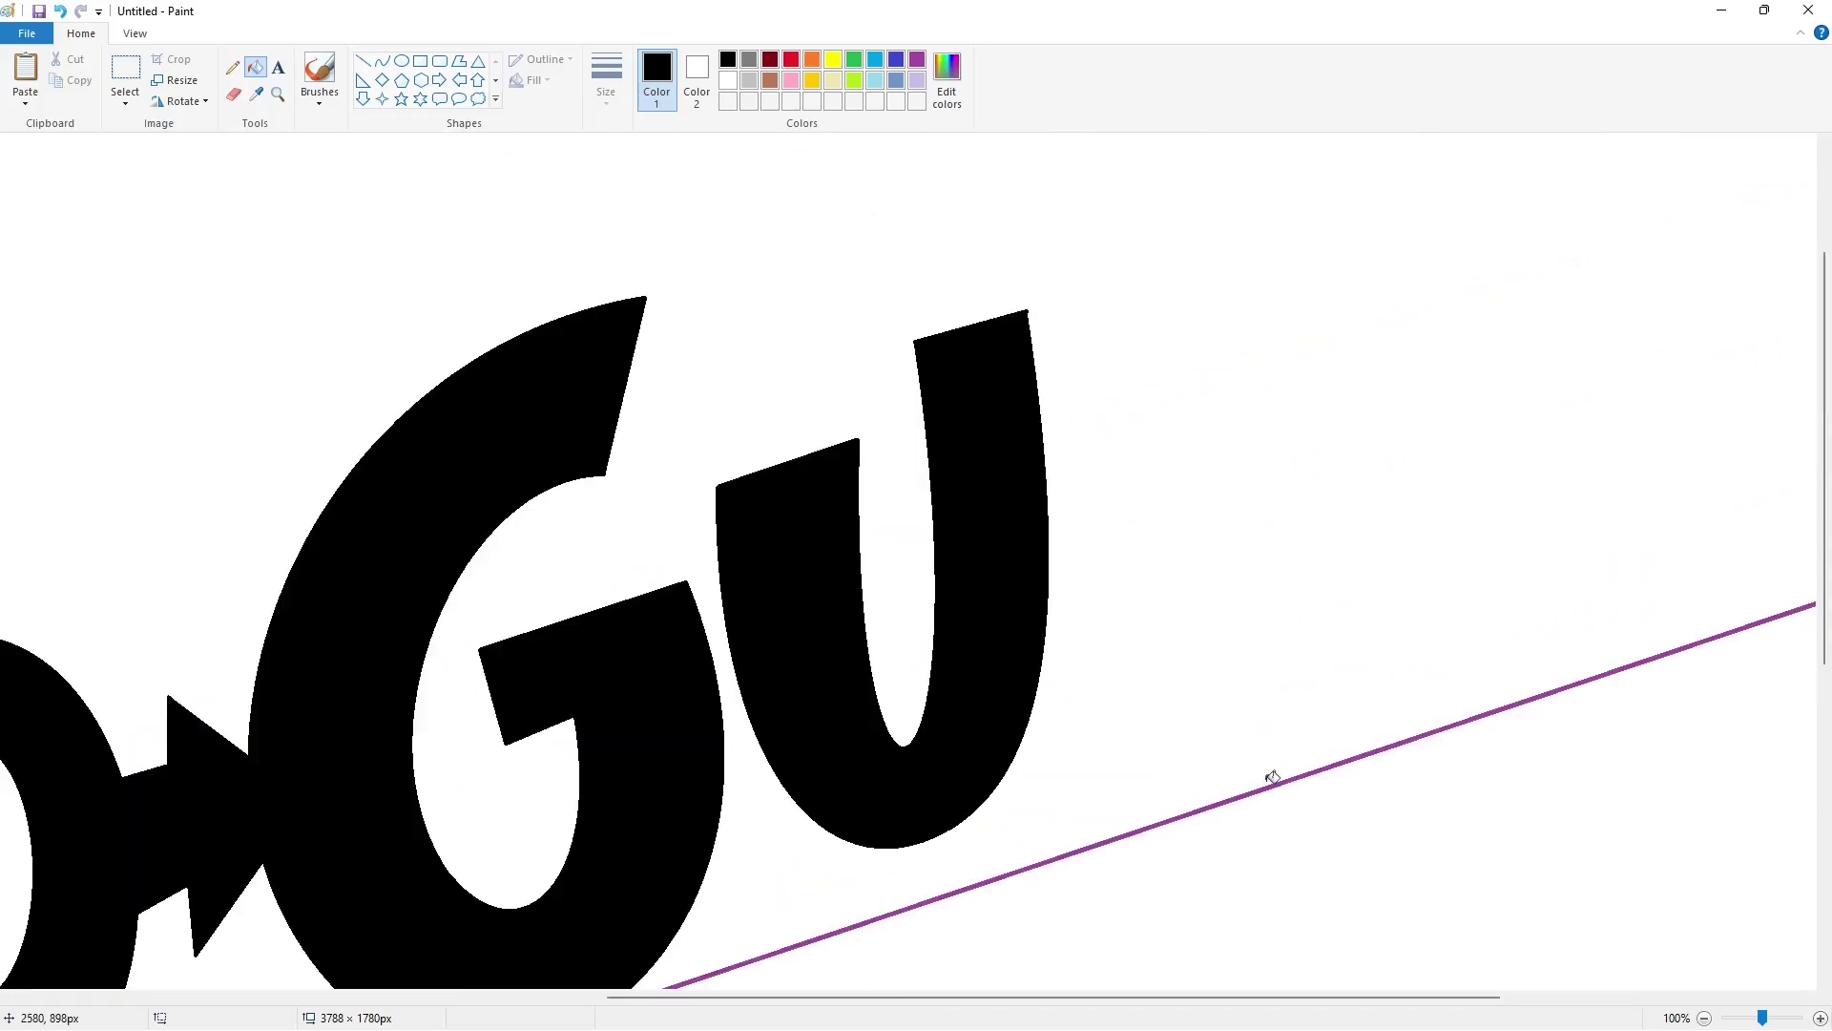
{"action": "left_click", "coordinate": [728, 81]}
{"action": "left_click", "coordinate": [363, 60]}
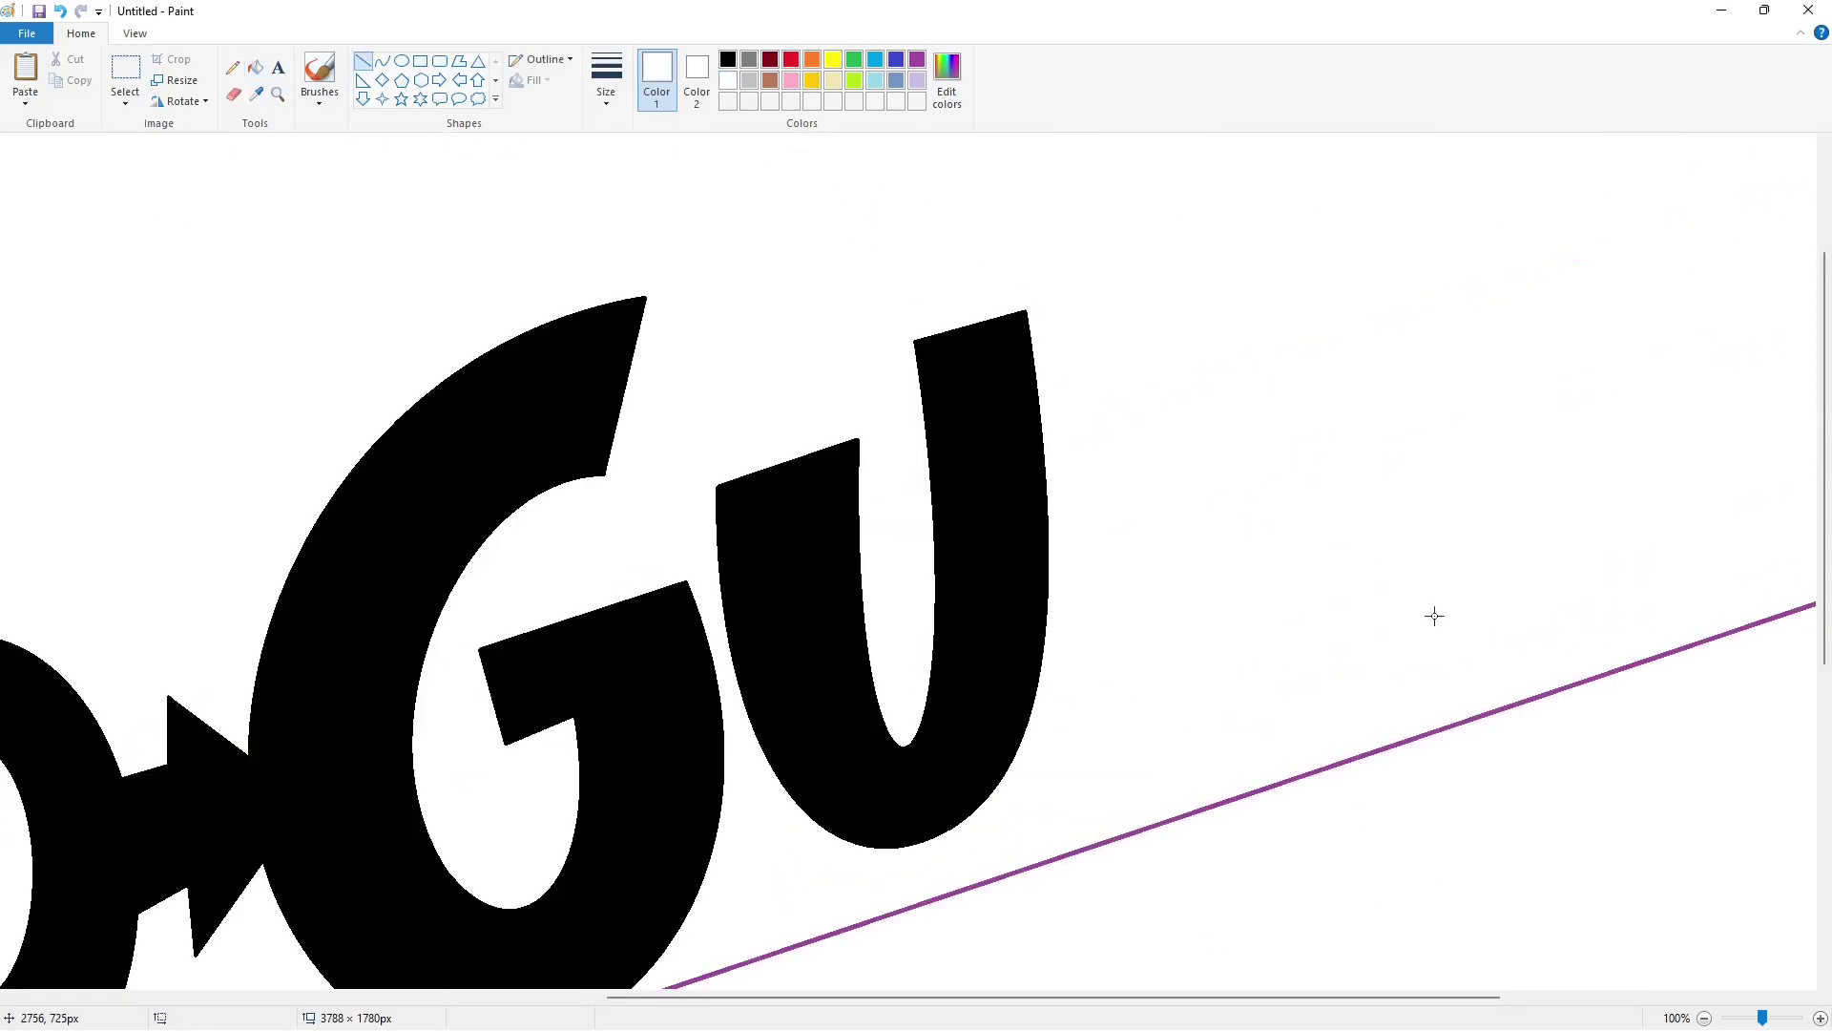
- Draw a straight black line beside the U as the outer stem edge of an R
{"action": "left_click", "coordinate": [1704, 1019]}
{"action": "left_click", "coordinate": [728, 60]}
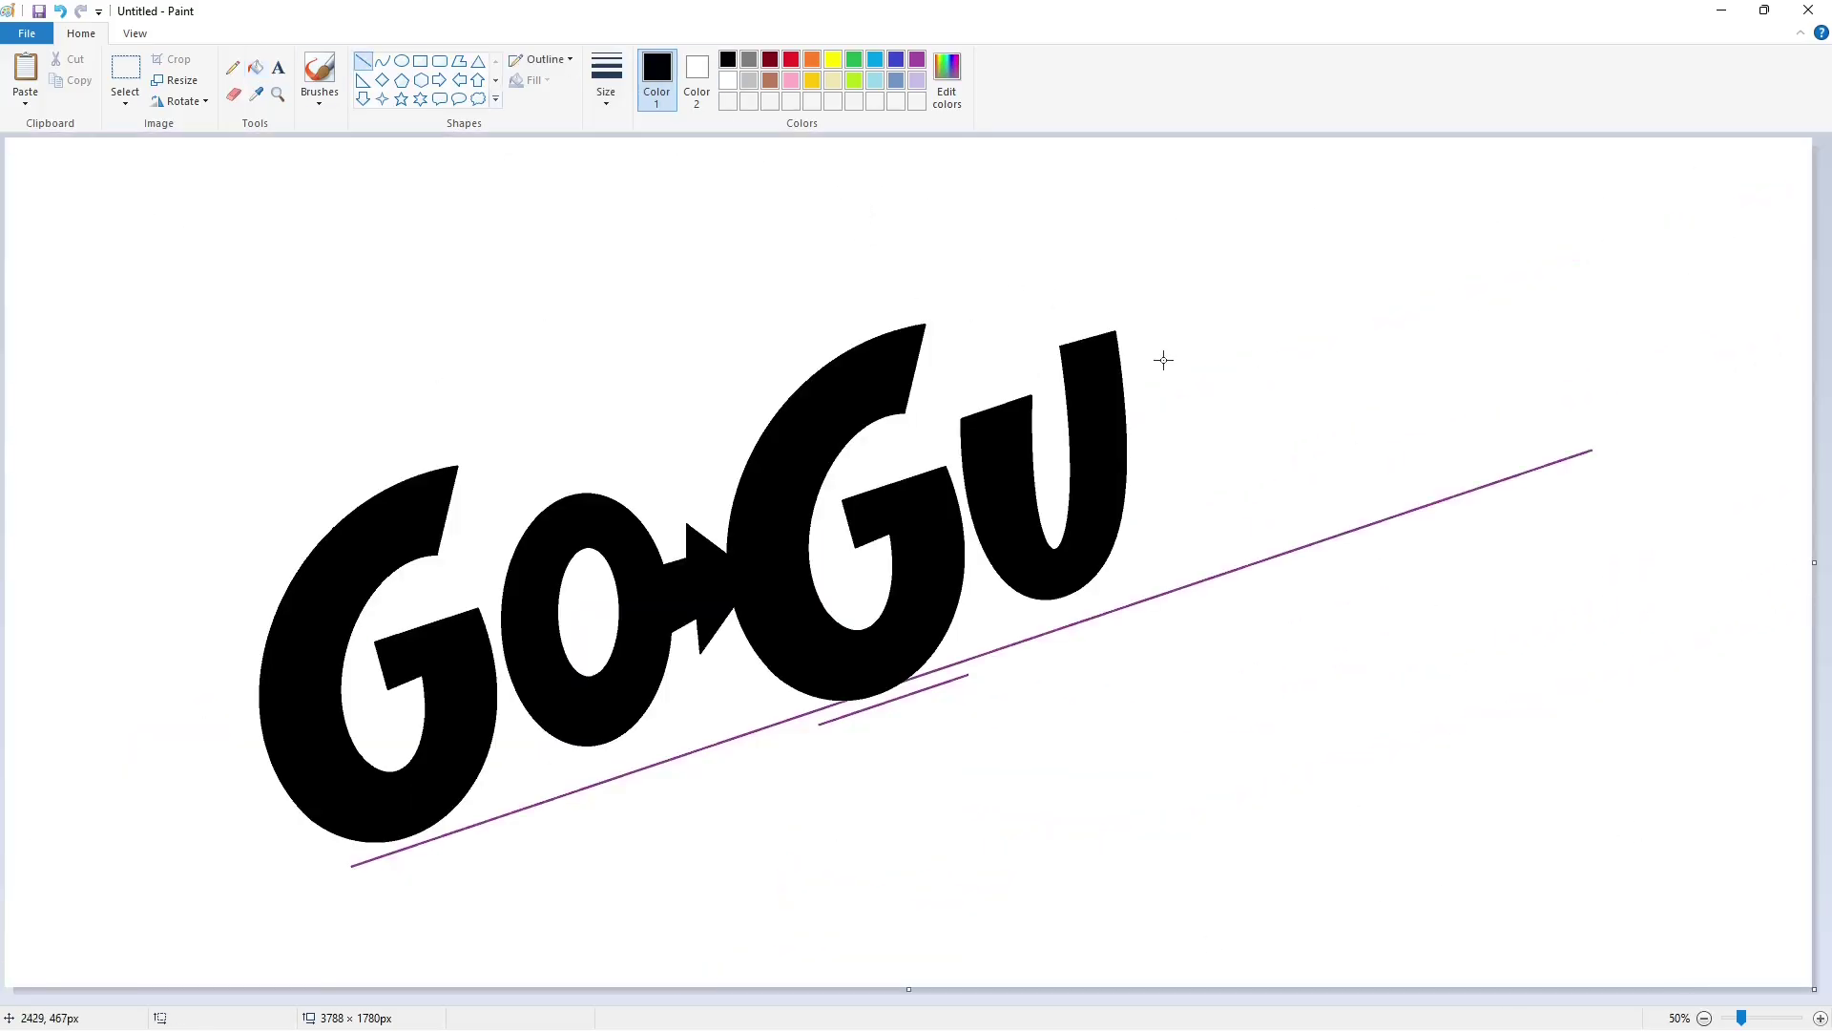
{"action": "left_click_drag", "start_coordinate": [1127, 362], "coordinate": [1144, 572]}
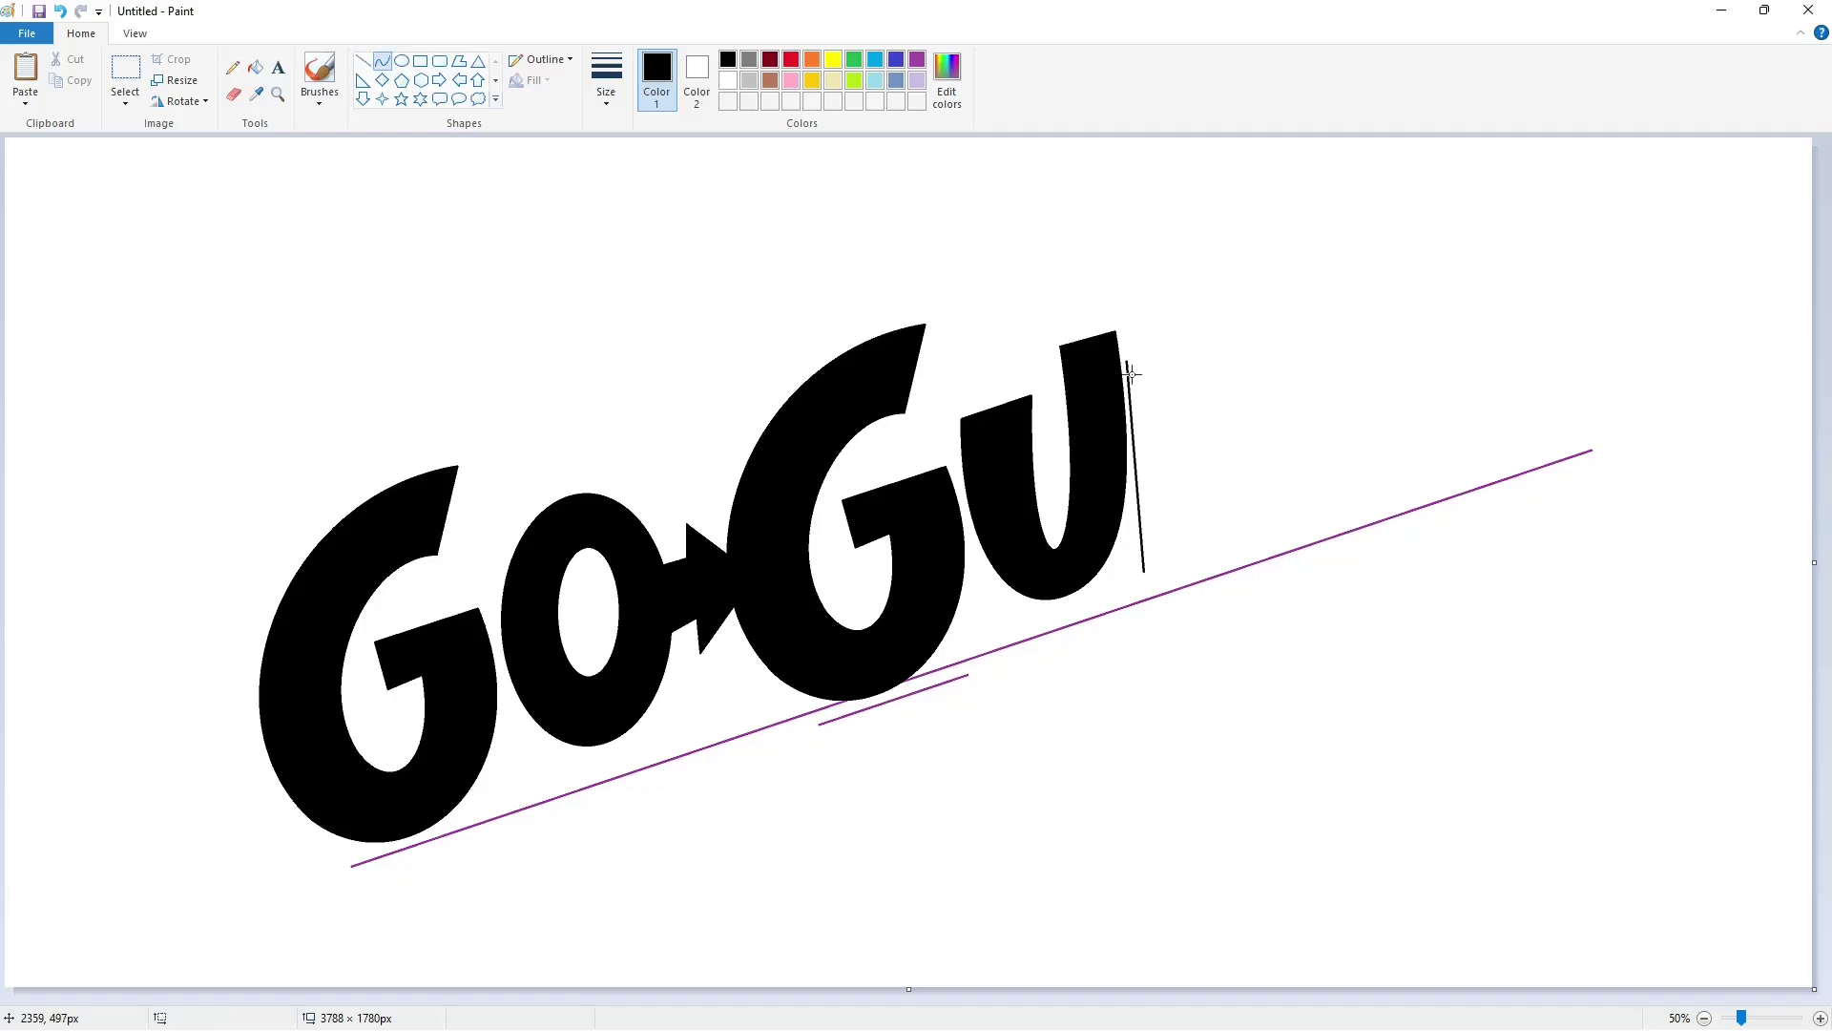
{"action": "mouse_move", "coordinate": [1131, 374]}
{"action": "left_mouse_down"}
{"action": "mouse_move", "coordinate": [1240, 421]}
{"action": "mouse_move", "coordinate": [1335, 295]}
{"action": "mouse_move", "coordinate": [1339, 402]}
{"action": "mouse_move", "coordinate": [1123, 375]}
{"action": "mouse_move", "coordinate": [1238, 435]}
{"action": "mouse_move", "coordinate": [1288, 307]}
{"action": "mouse_move", "coordinate": [1332, 289]}
{"action": "left_mouse_up"}
{"action": "left_click_drag", "start_coordinate": [1332, 294], "coordinate": [1347, 390]}
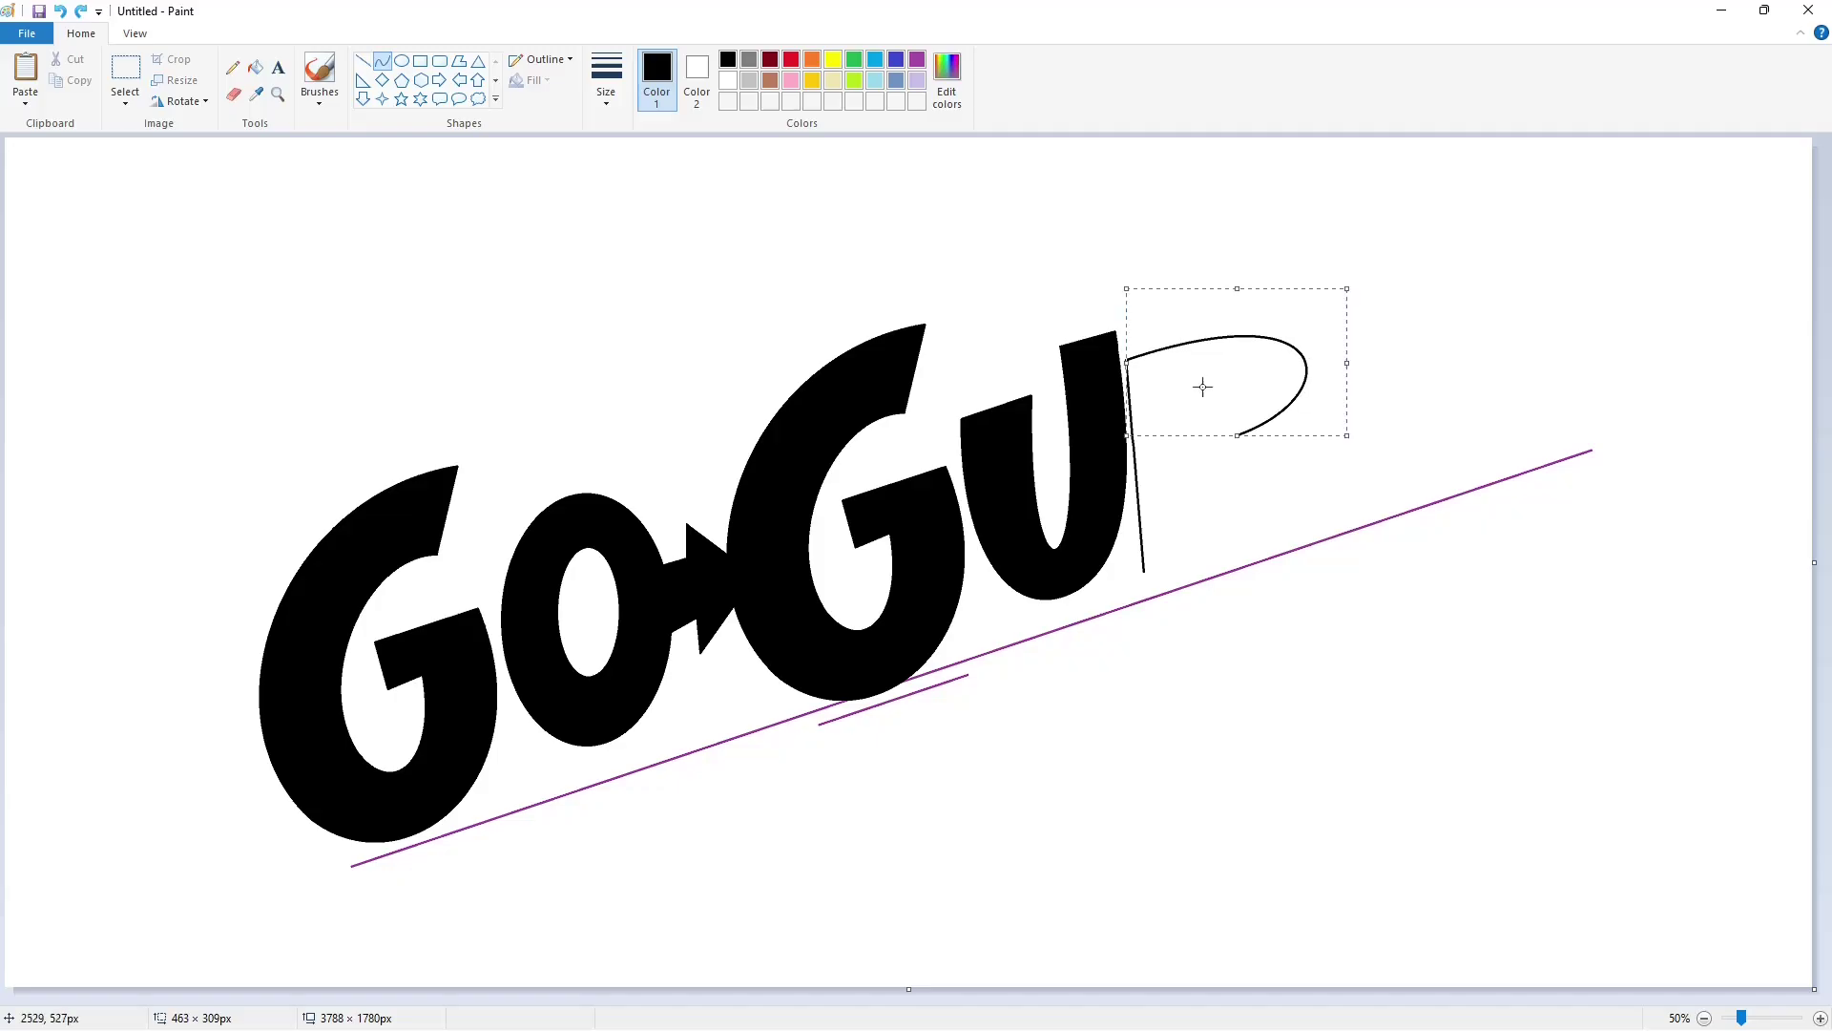
{"action": "key", "text": "ctrl+z"}
- Draw the R's outer bowl curve, and outline the base and inner edge of its stem
{"action": "left_click_drag", "start_coordinate": [1127, 359], "coordinate": [1238, 436]}
{"action": "left_click_drag", "start_coordinate": [1243, 427], "coordinate": [1368, 282]}
{"action": "left_click_drag", "start_coordinate": [1351, 348], "coordinate": [1330, 412]}
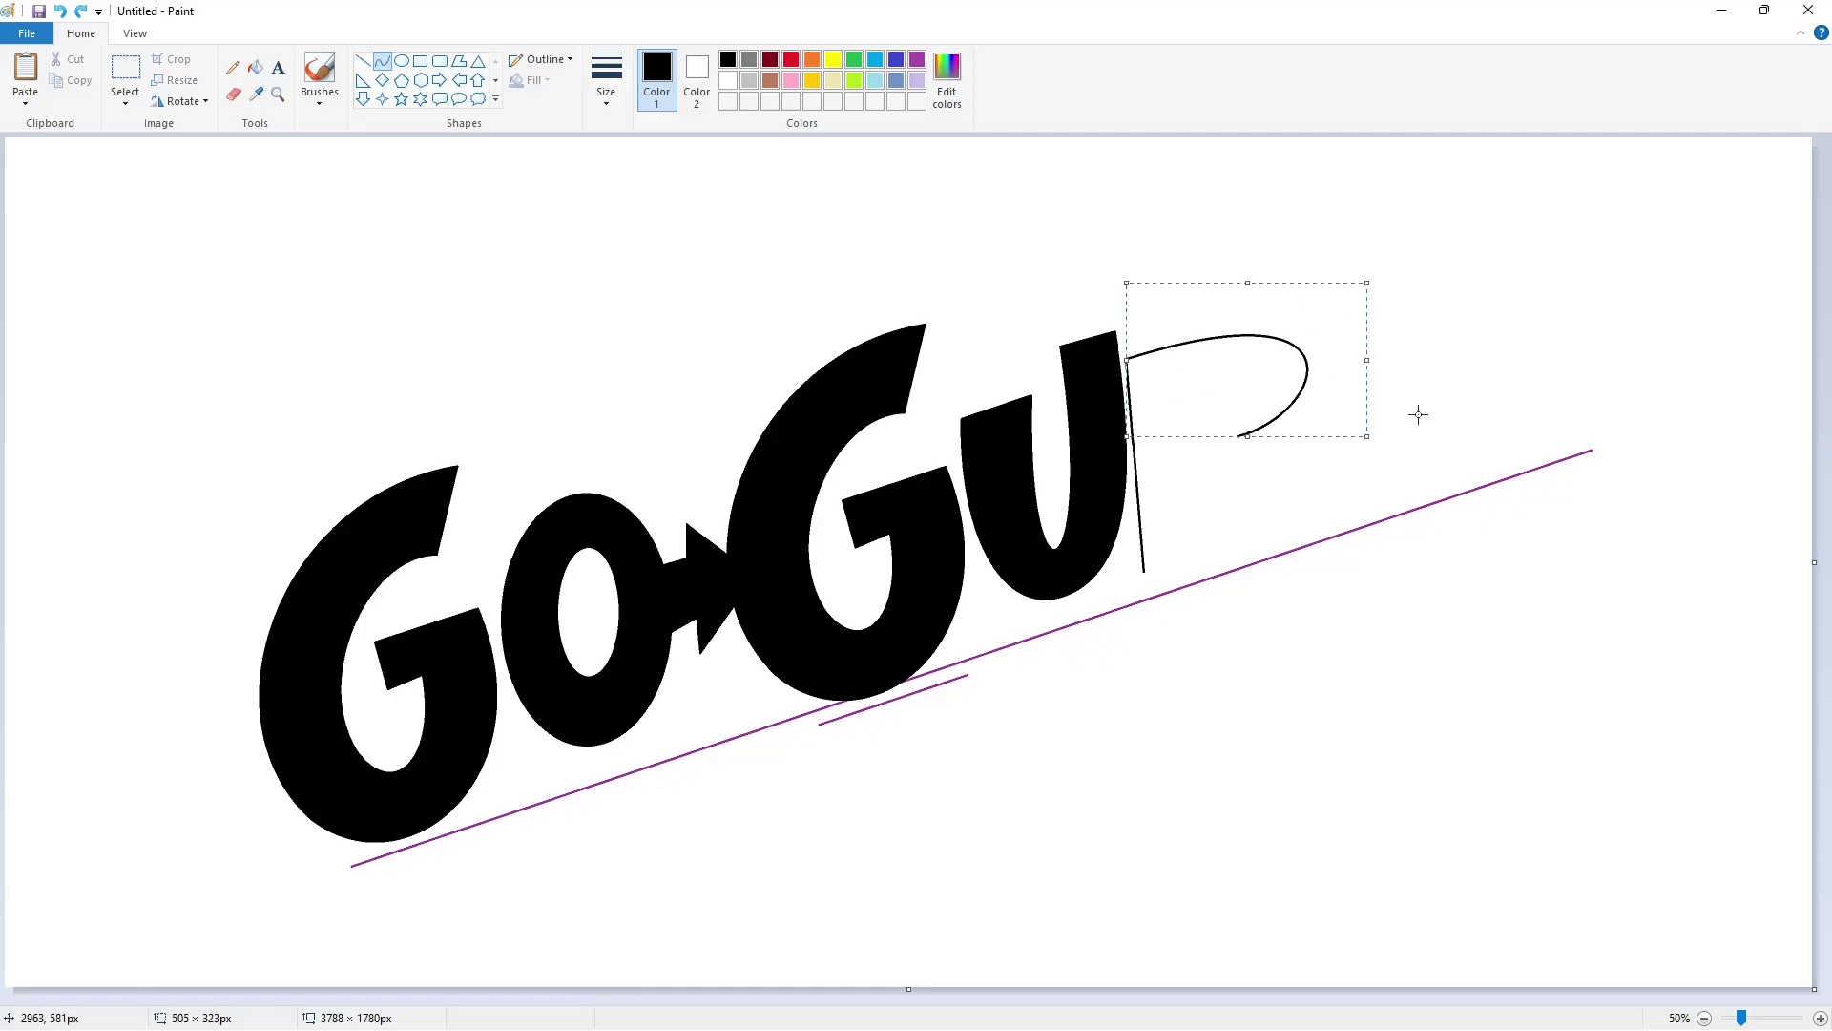
{"action": "left_click", "coordinate": [371, 63]}
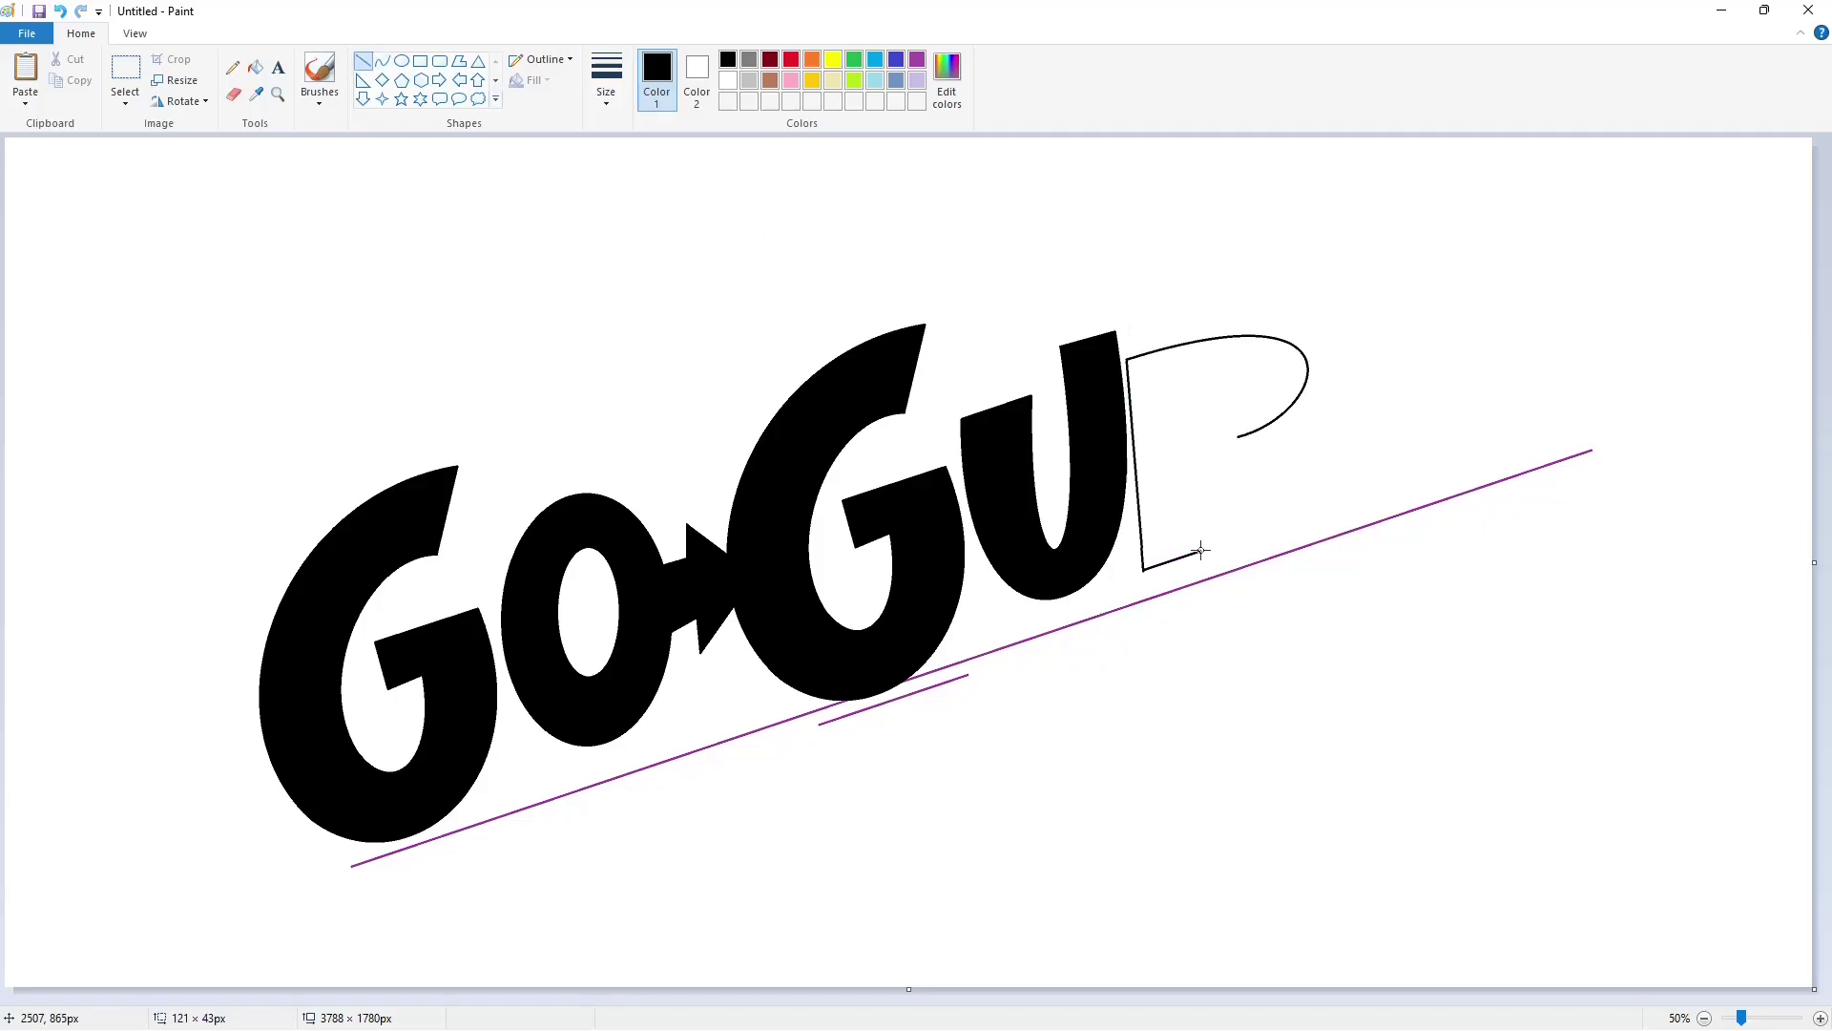
{"action": "left_click_drag", "start_coordinate": [1200, 549], "coordinate": [1186, 369]}
- Draw the R's diagonal leg with two curved edges crossing the purple guide line, and close its end with a straight line
{"action": "left_click", "coordinate": [383, 62]}
{"action": "mouse_move", "coordinate": [1188, 461]}
{"action": "left_mouse_down"}
{"action": "mouse_move", "coordinate": [1185, 426]}
{"action": "mouse_move", "coordinate": [1396, 528]}
{"action": "left_mouse_up"}
{"action": "left_click_drag", "start_coordinate": [1305, 479], "coordinate": [1348, 508]}
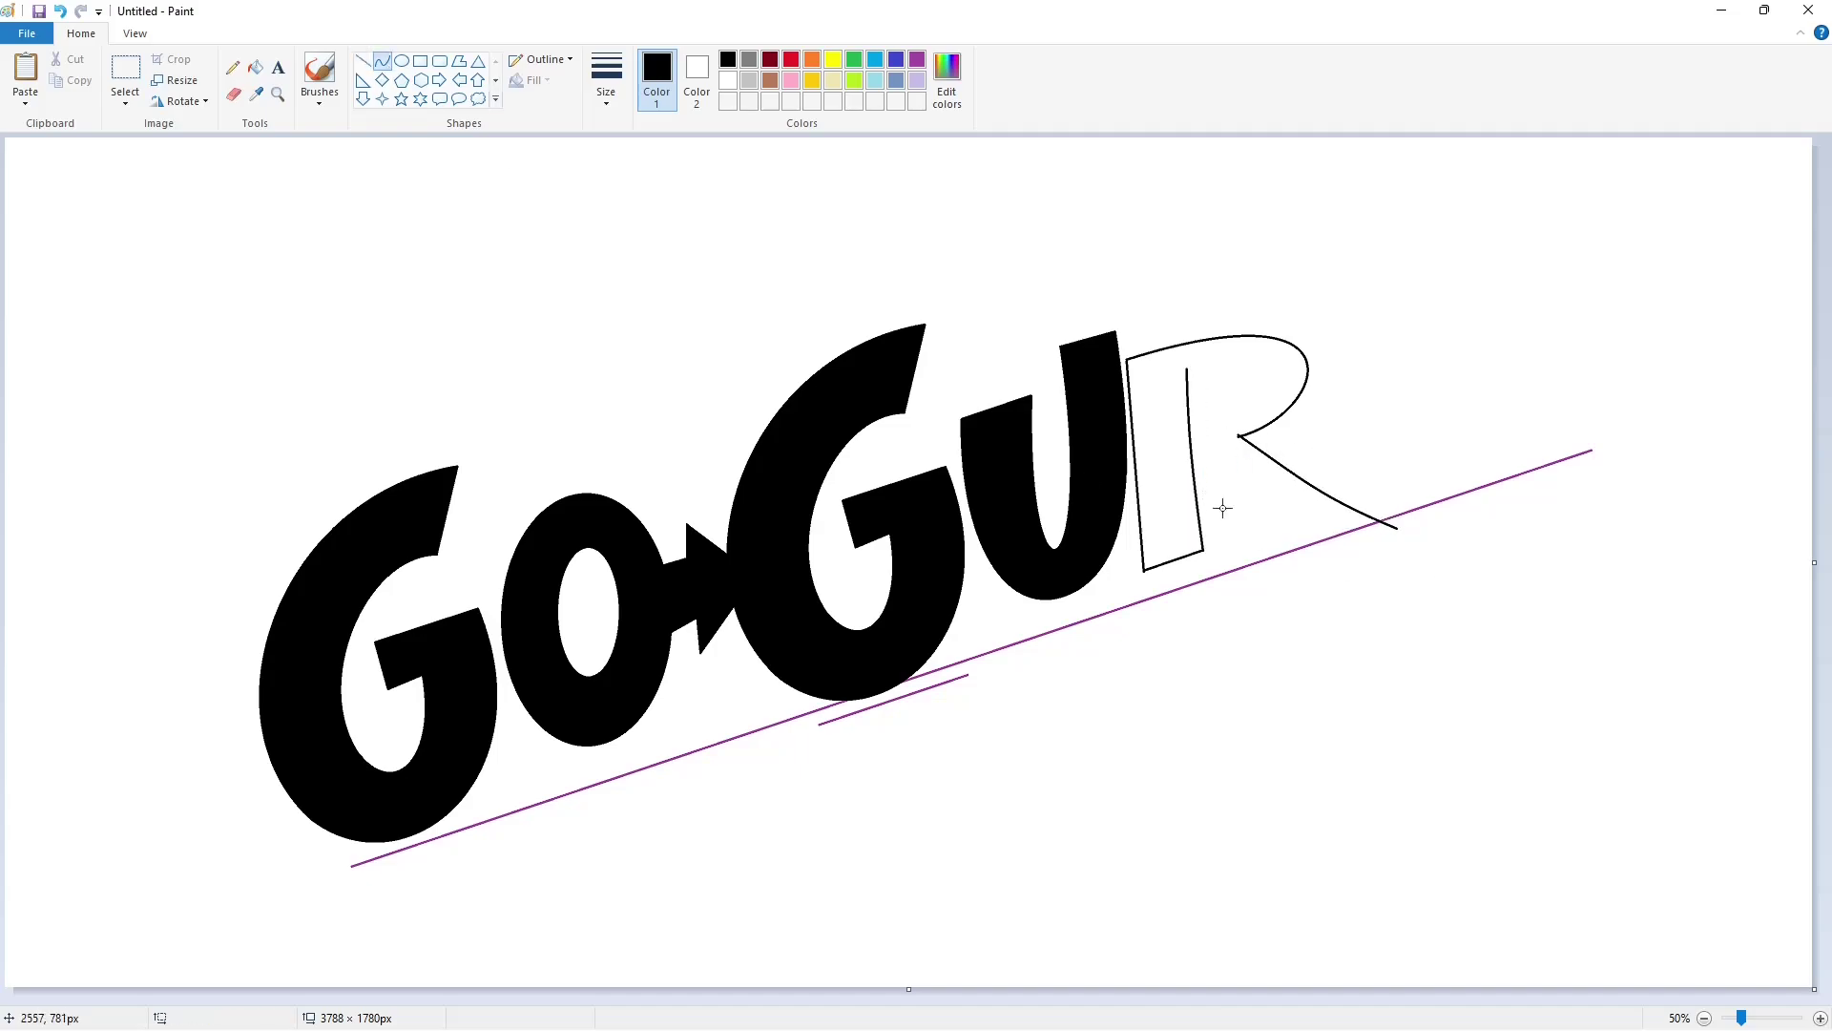
{"action": "left_click_drag", "start_coordinate": [1190, 471], "coordinate": [1341, 576]}
{"action": "mouse_move", "coordinate": [1228, 498]}
{"action": "left_mouse_down"}
{"action": "mouse_move", "coordinate": [1284, 541]}
{"action": "mouse_move", "coordinate": [1396, 528]}
{"action": "left_mouse_up"}
{"action": "left_click", "coordinate": [366, 63]}
- Draw the curved inner opening of the R's bowl, and fill the stem, bowl and leg with black
{"action": "left_click", "coordinate": [382, 60]}
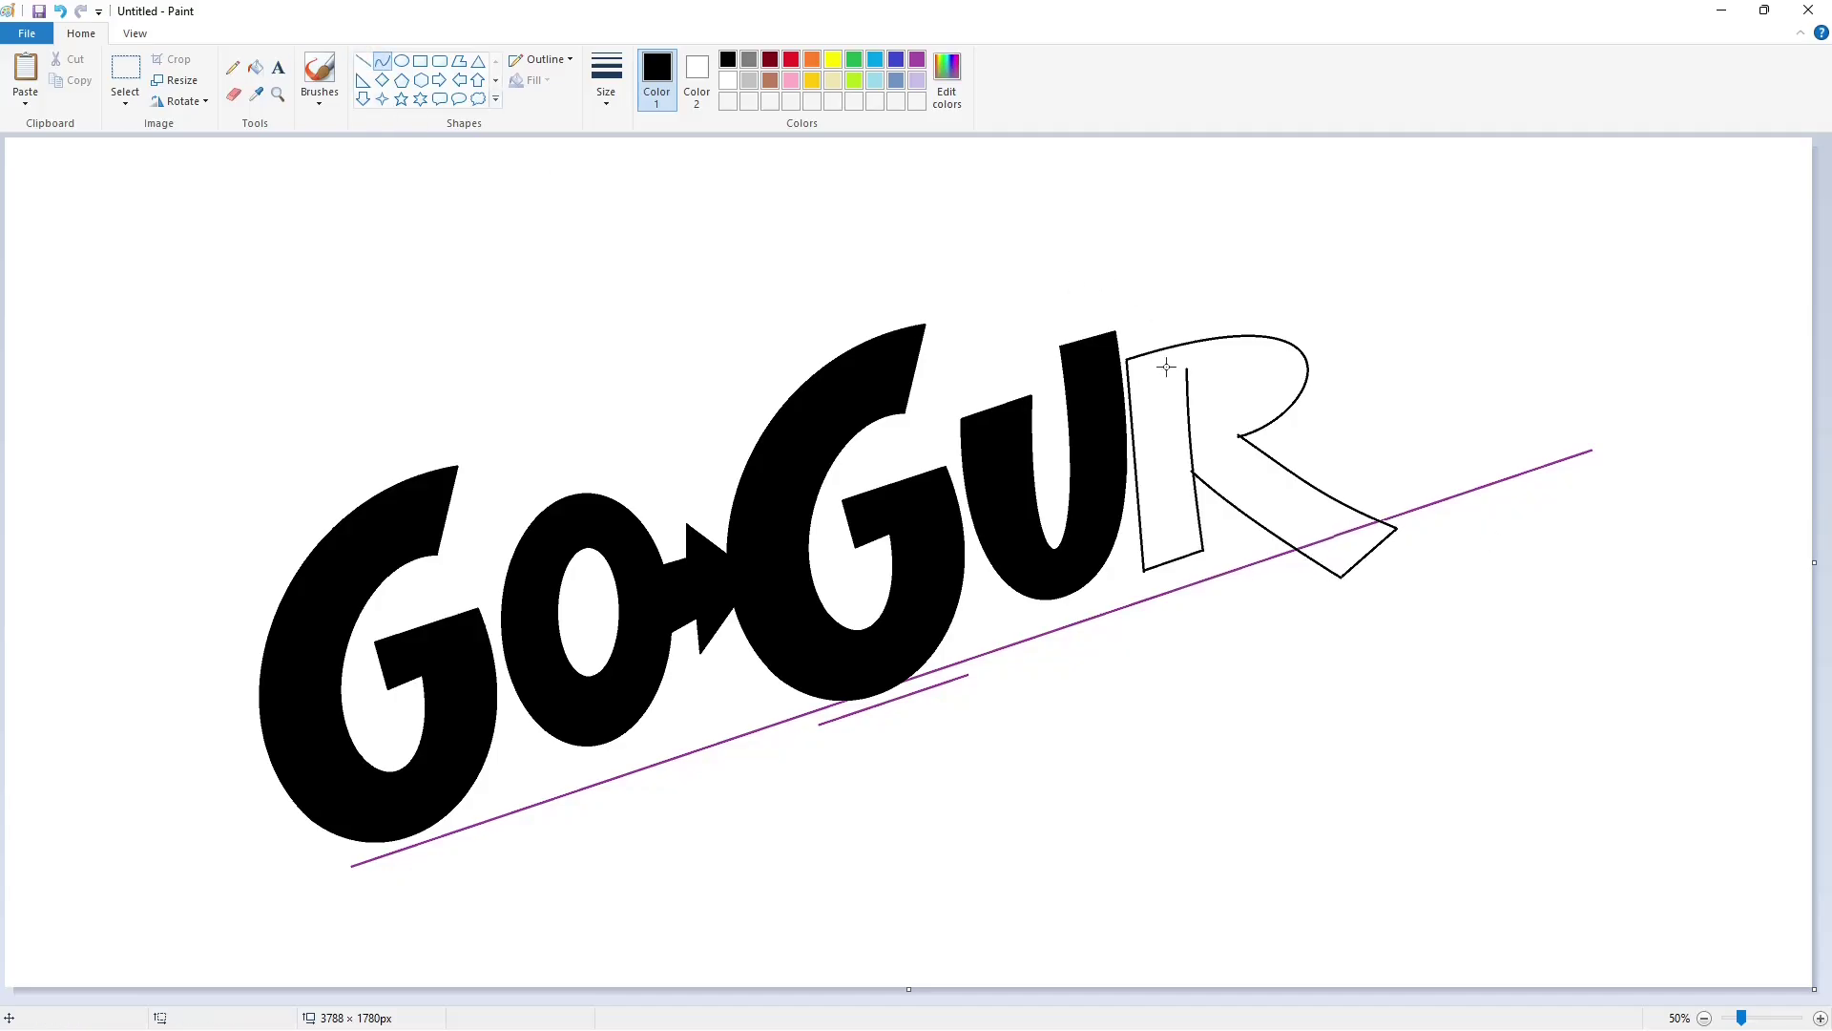
{"action": "left_click_drag", "start_coordinate": [1219, 380], "coordinate": [1260, 408]}
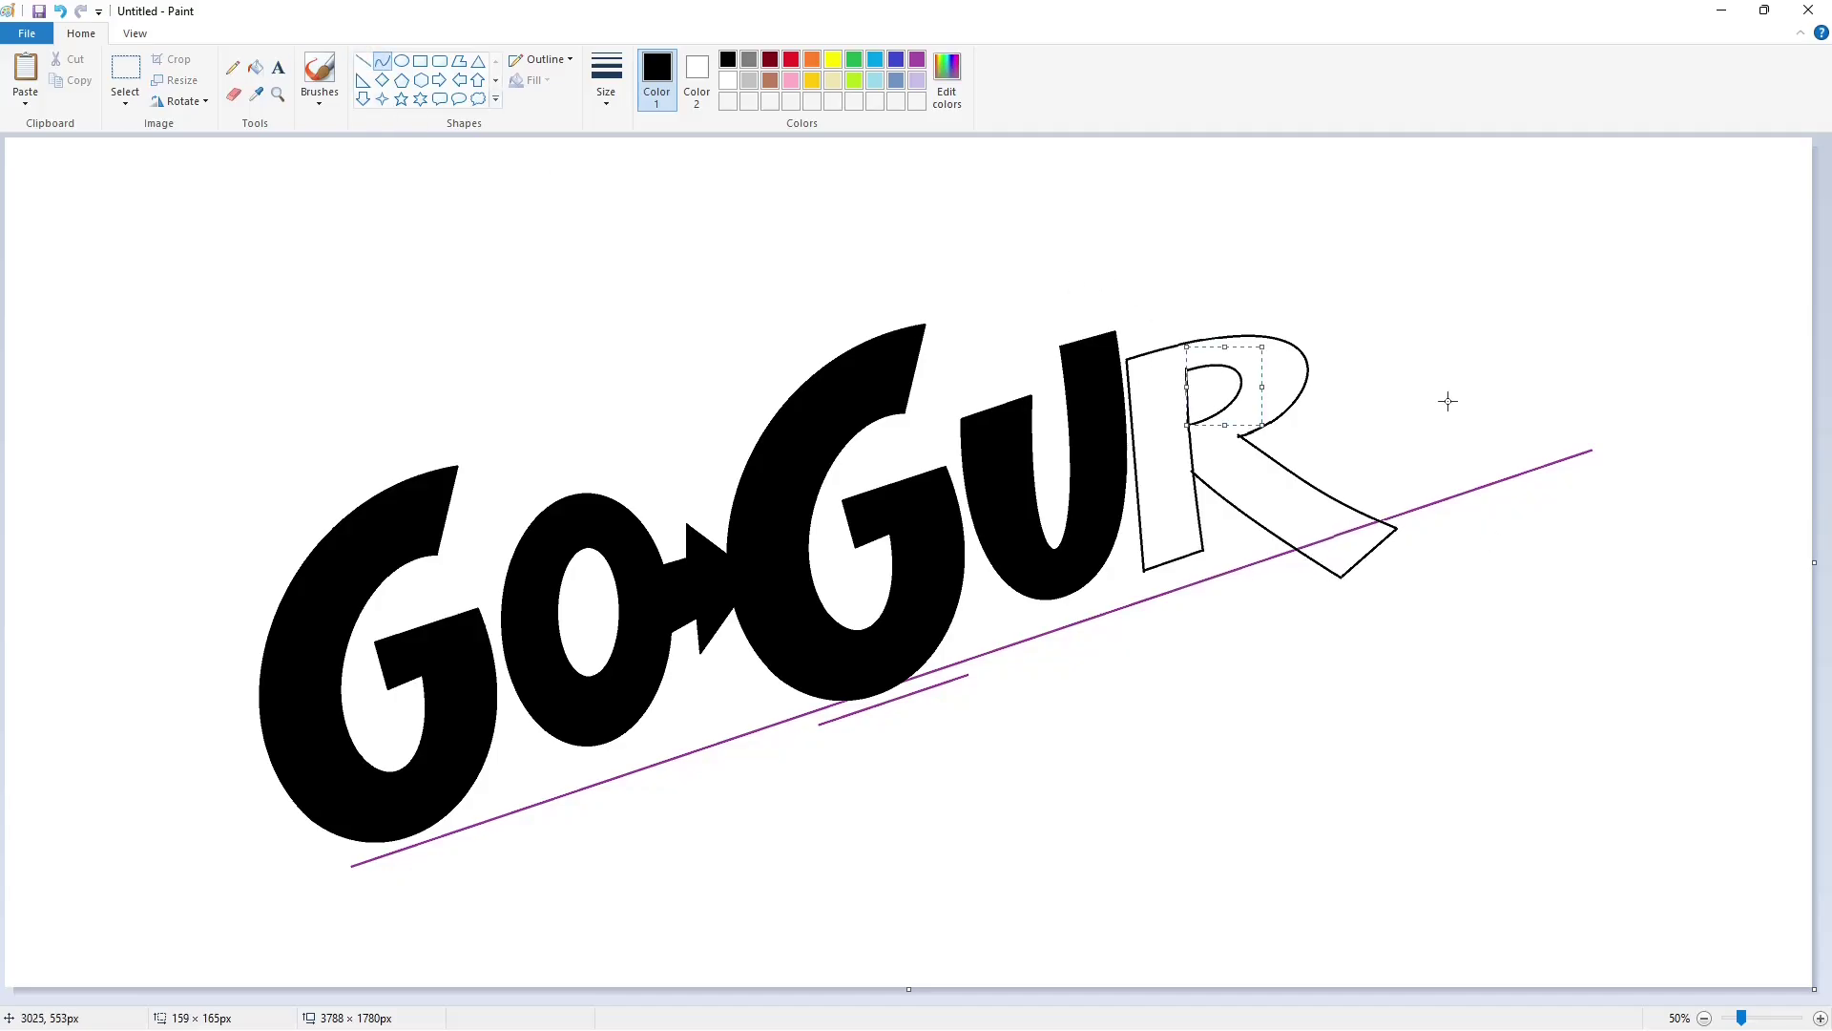
{"action": "left_click", "coordinate": [255, 68]}
{"action": "left_click", "coordinate": [1145, 459]}
{"action": "left_click", "coordinate": [1348, 536]}
{"action": "scroll", "coordinate": [1355, 532], "scroll_direction": "up", "scroll_amount": 1}
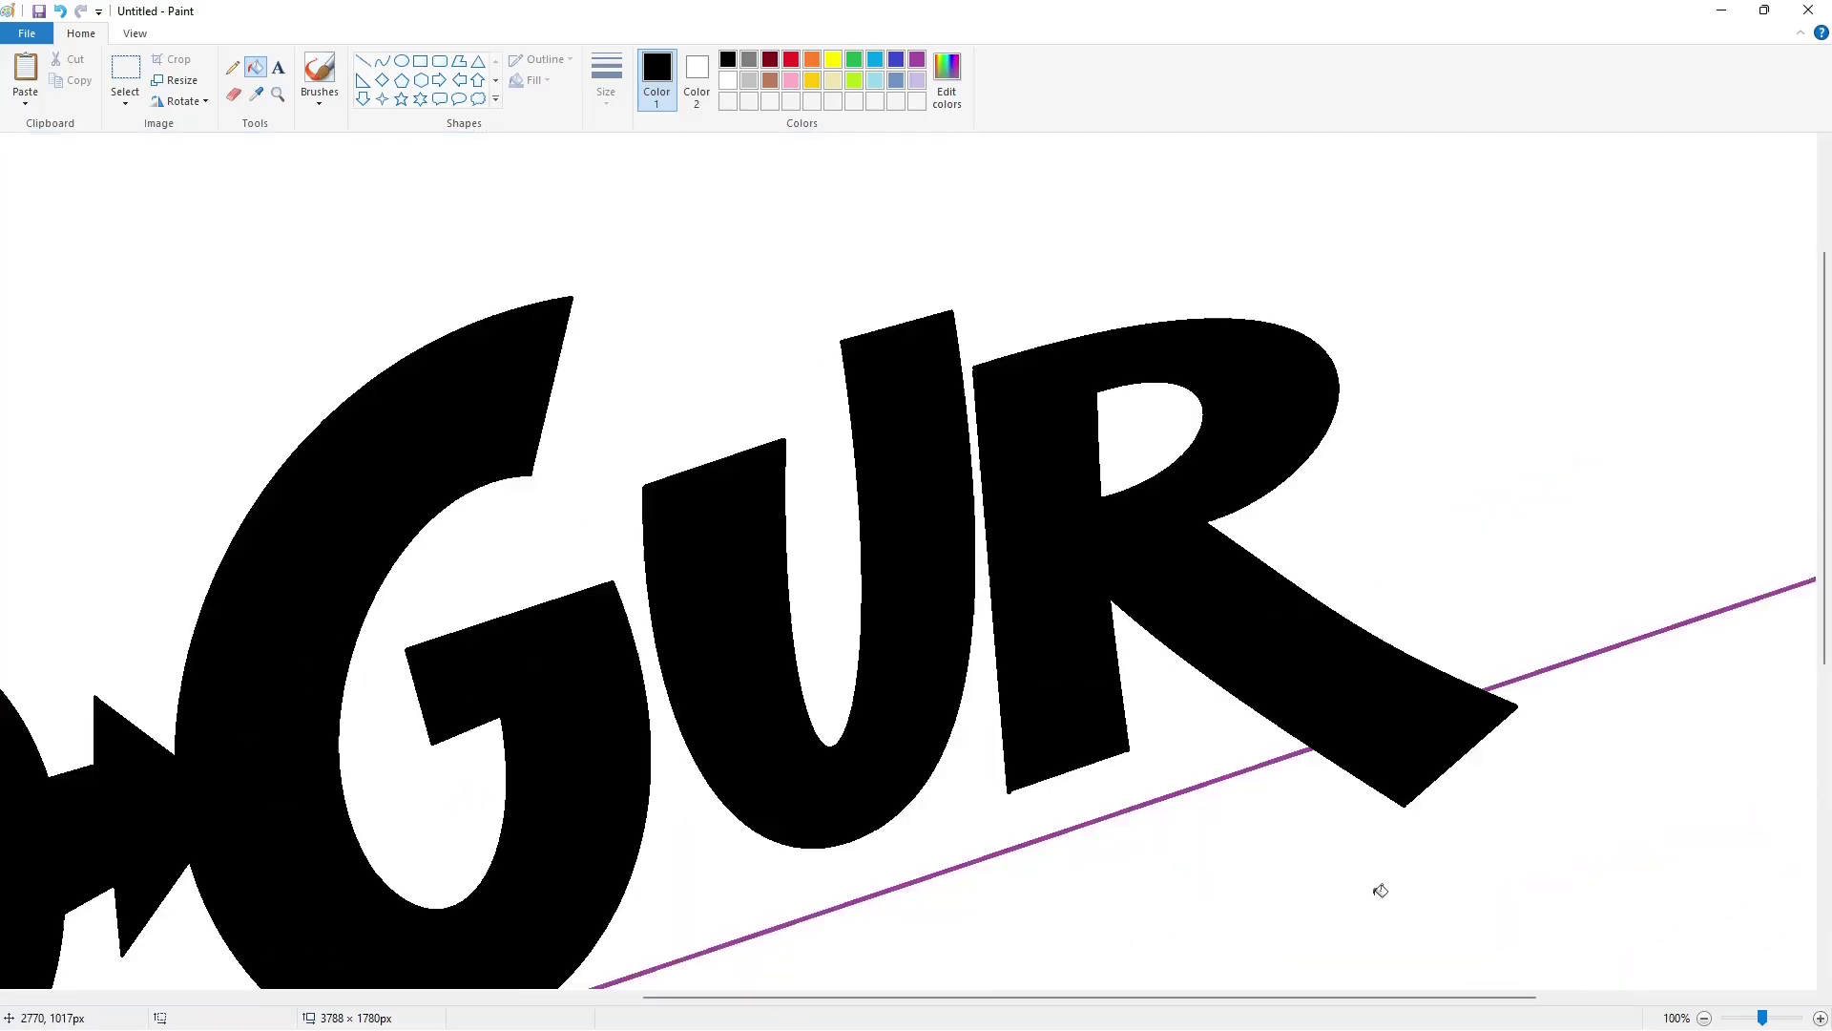
- Draw the outline of a T's crossbar above the R, with curved upper and lower edges and straight slanted ends
{"action": "left_click", "coordinate": [381, 60]}
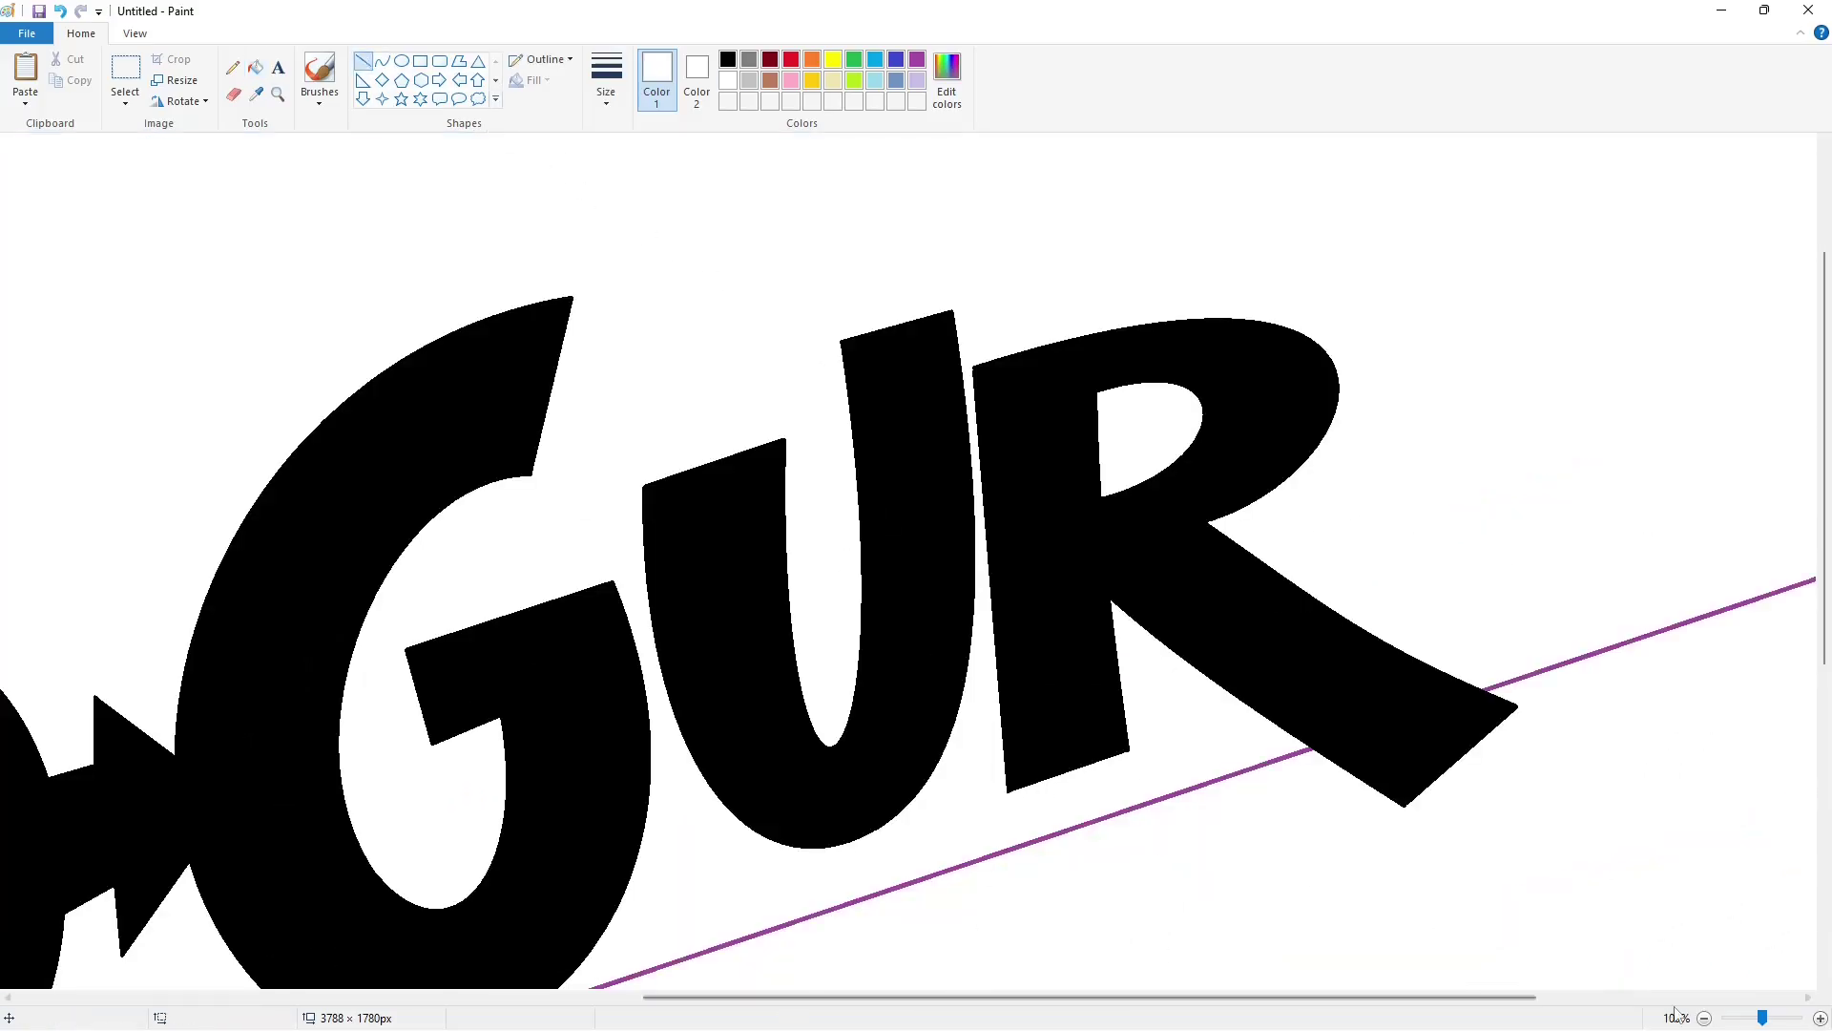
{"action": "scroll", "coordinate": [1030, 797], "scroll_direction": "down", "scroll_amount": 1}
{"action": "left_click_drag", "start_coordinate": [1245, 288], "coordinate": [1483, 229]}
{"action": "left_click_drag", "start_coordinate": [1318, 264], "coordinate": [1397, 235]}
{"action": "left_click", "coordinate": [363, 61]}
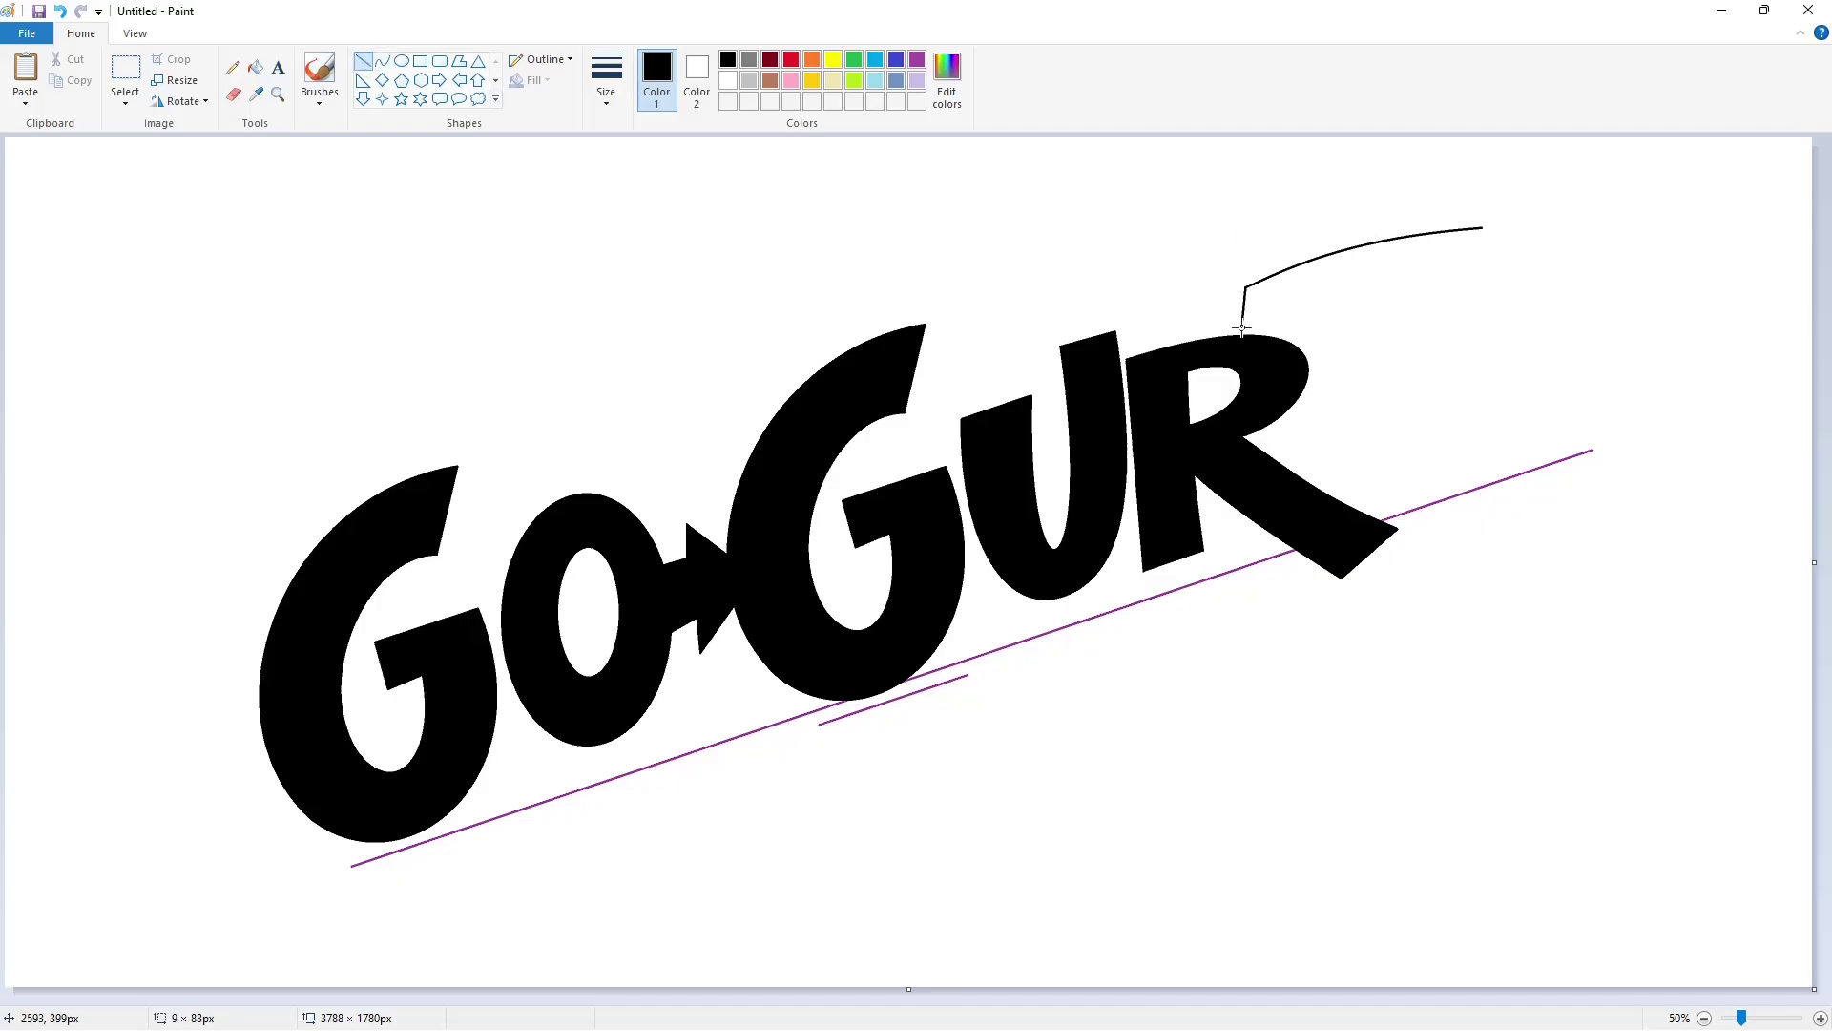
{"action": "left_click_drag", "start_coordinate": [1482, 228], "coordinate": [1461, 293]}
{"action": "left_click", "coordinate": [382, 61]}
{"action": "left_click_drag", "start_coordinate": [1244, 329], "coordinate": [1461, 294]}
{"action": "left_click_drag", "start_coordinate": [1322, 315], "coordinate": [1316, 304]}
- Draw the T's stem below the crossbar with slightly curved sides and a straight slanted base
{"action": "left_click_drag", "start_coordinate": [1397, 297], "coordinate": [1324, 483]}
{"action": "left_click", "coordinate": [1592, 336]}
{"action": "left_click_drag", "start_coordinate": [1323, 384], "coordinate": [1320, 344]}
{"action": "left_click", "coordinate": [1402, 381]}
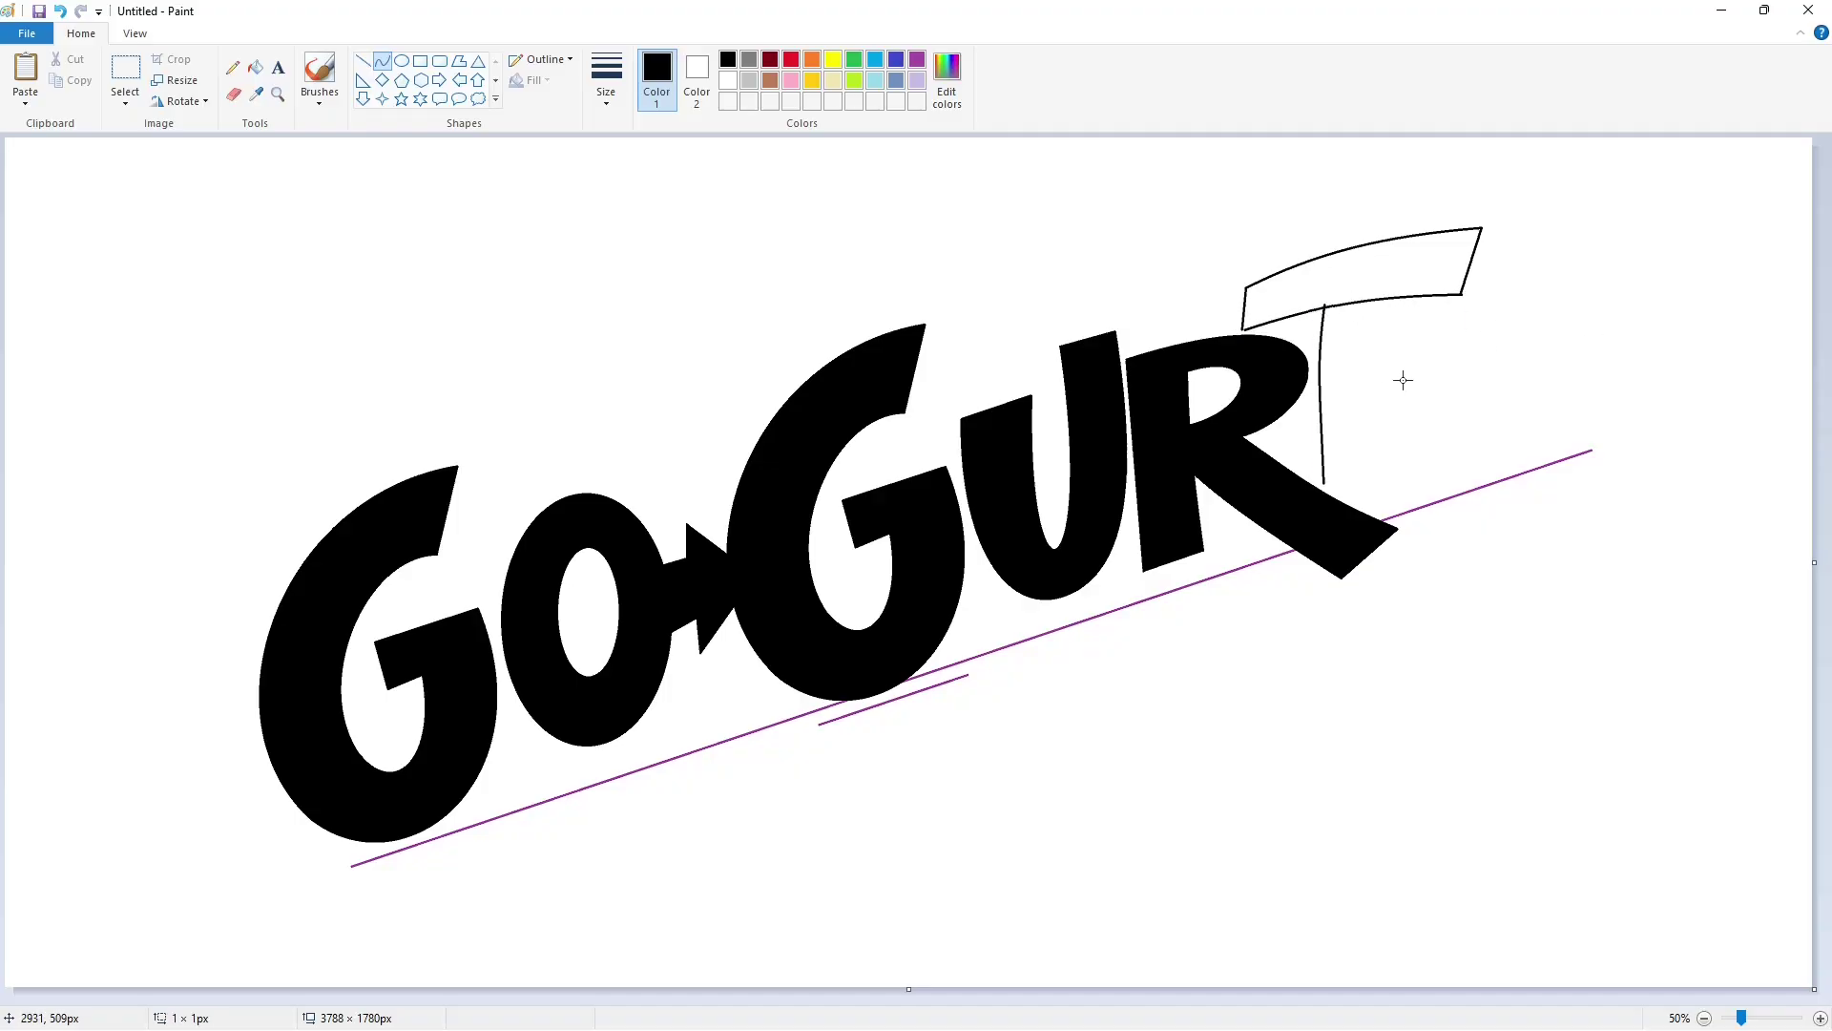
{"action": "left_click", "coordinate": [364, 61]}
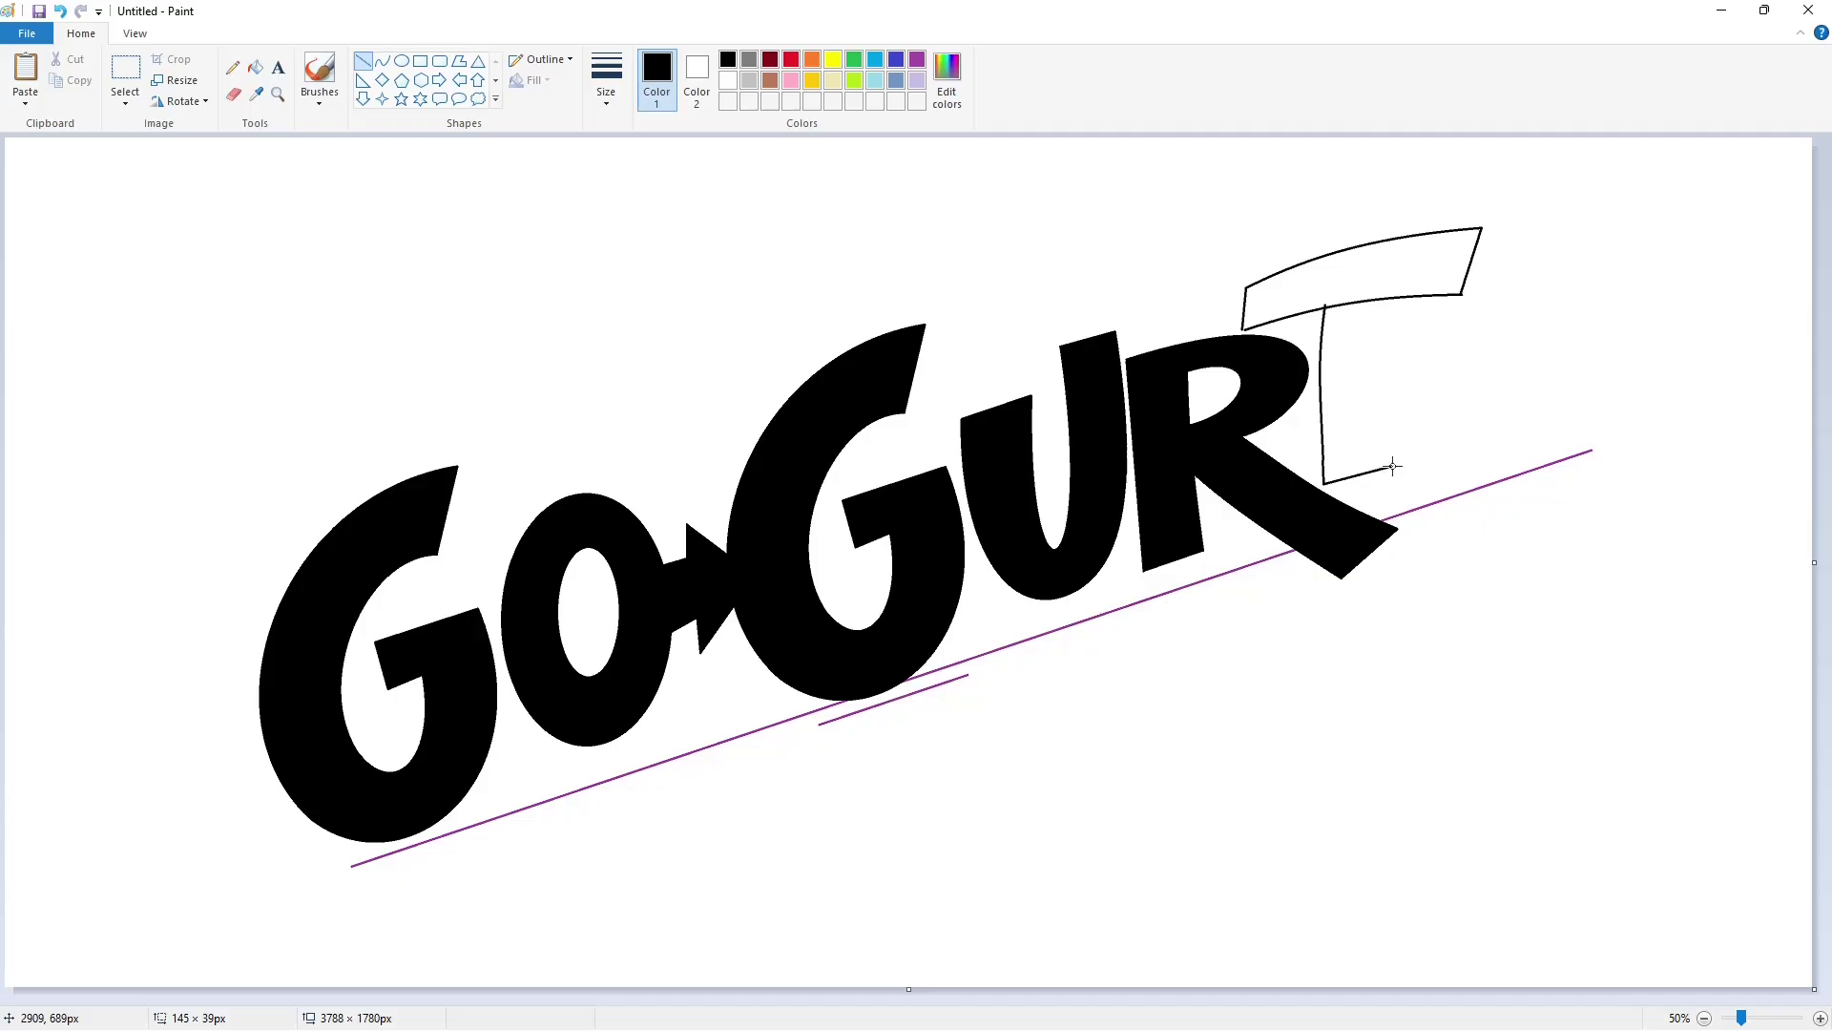
{"action": "left_click", "coordinate": [1391, 400]}
{"action": "left_click", "coordinate": [382, 60]}
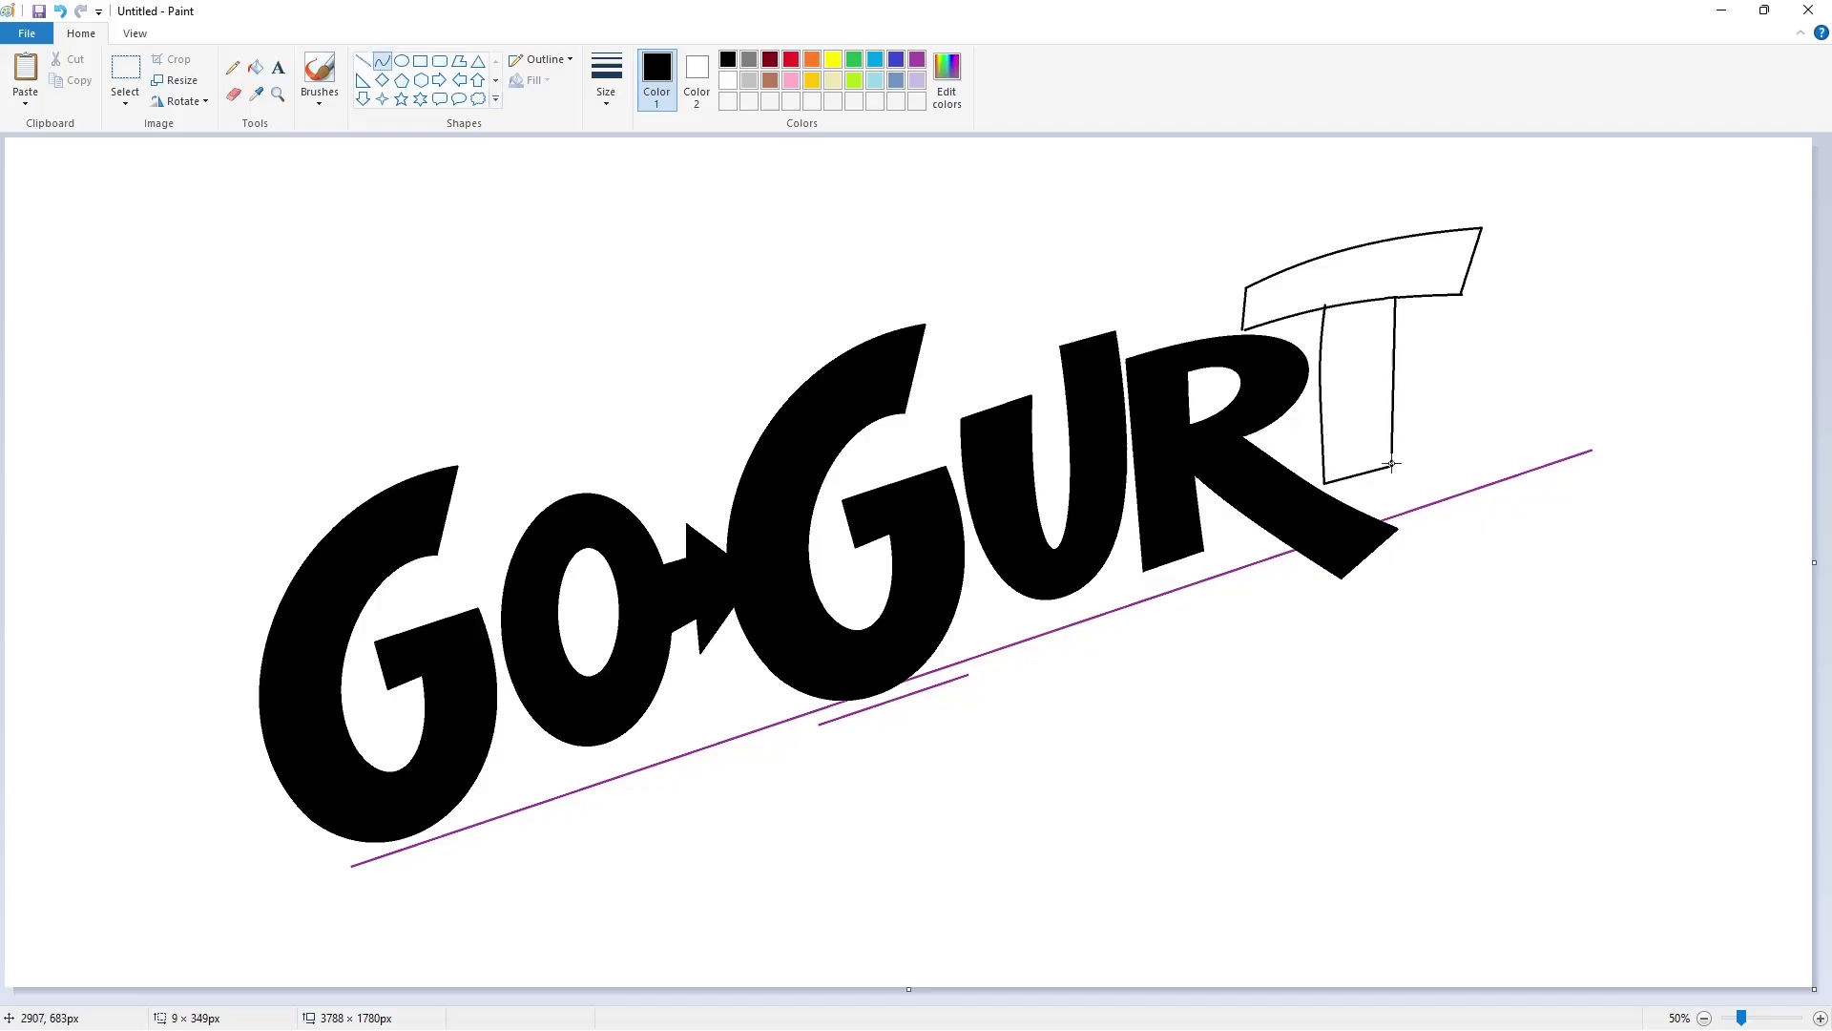
{"action": "left_click_drag", "start_coordinate": [1392, 465], "coordinate": [1390, 355]}
{"action": "left_click", "coordinate": [255, 67]}
{"action": "left_click", "coordinate": [1269, 254]}
{"action": "key", "text": "ctrl+z"}
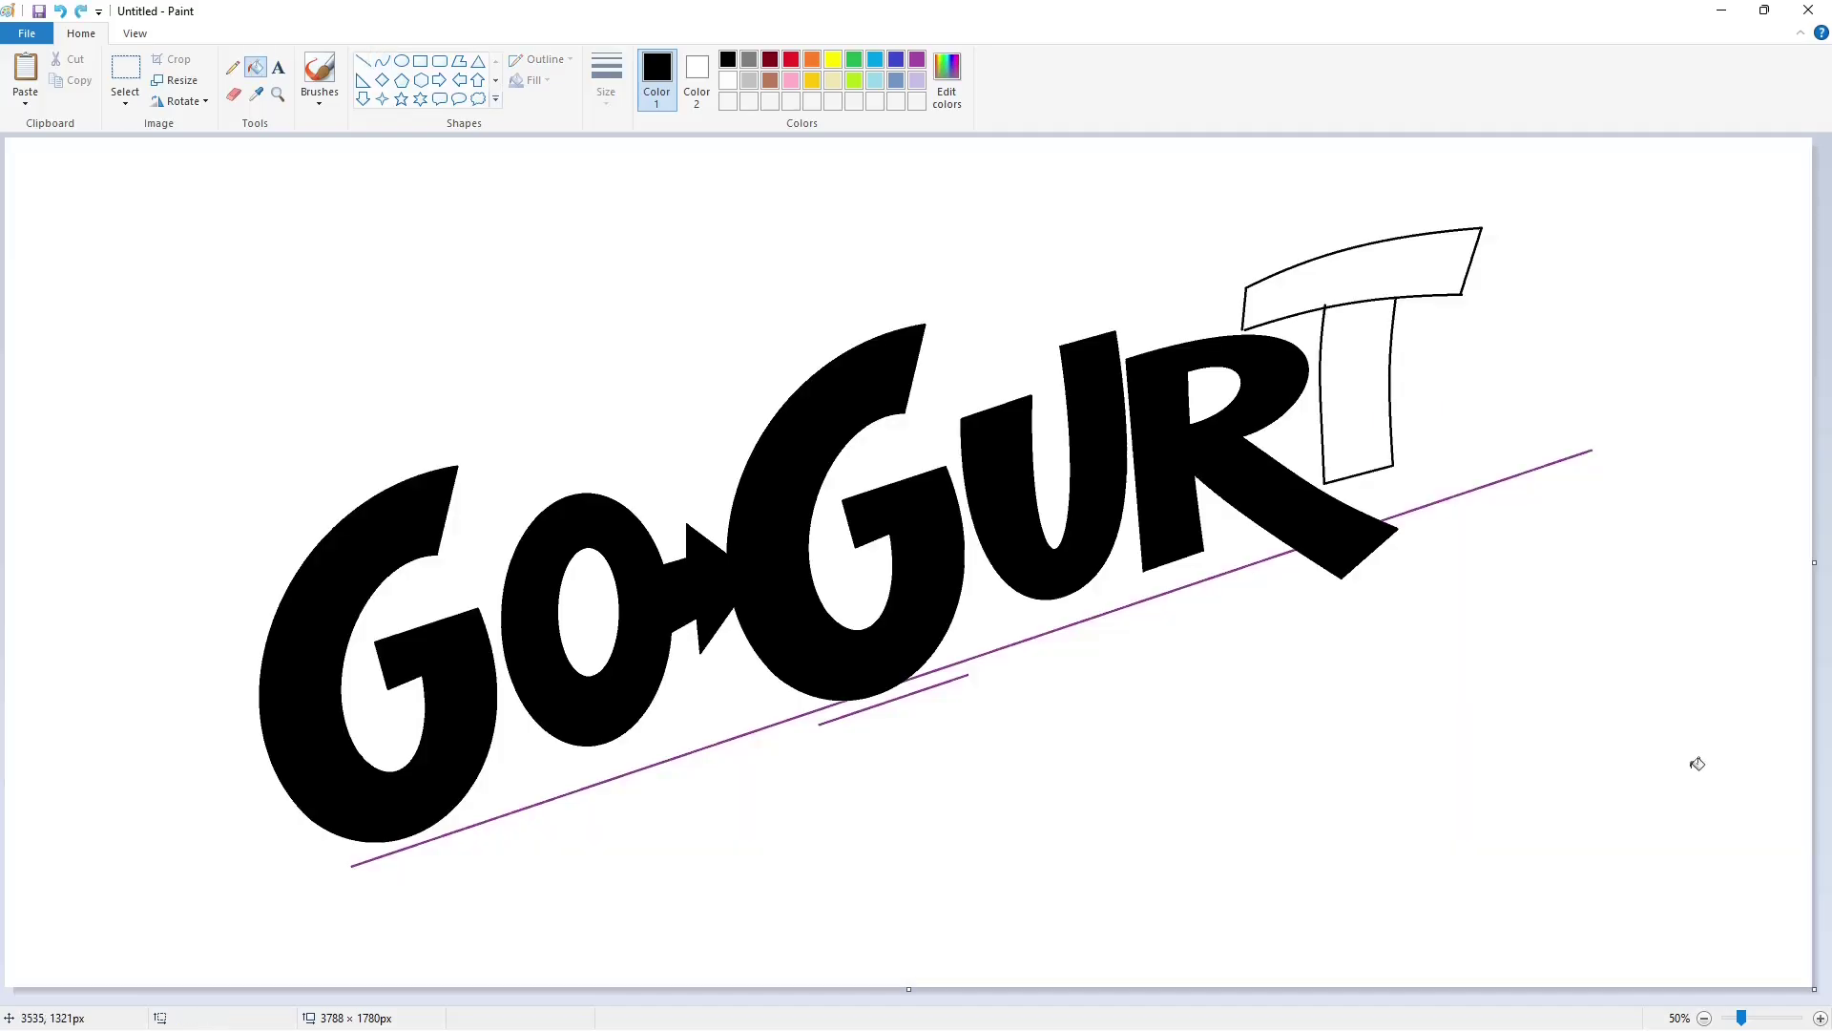
- Close the gap at the T crossbar's lower-left corner with a short line, and fill the crossbar and stem with black
{"action": "left_click", "coordinate": [1820, 1017]}
{"action": "left_click", "coordinate": [363, 61]}
{"action": "left_click_drag", "start_coordinate": [841, 521], "coordinate": [848, 515]}
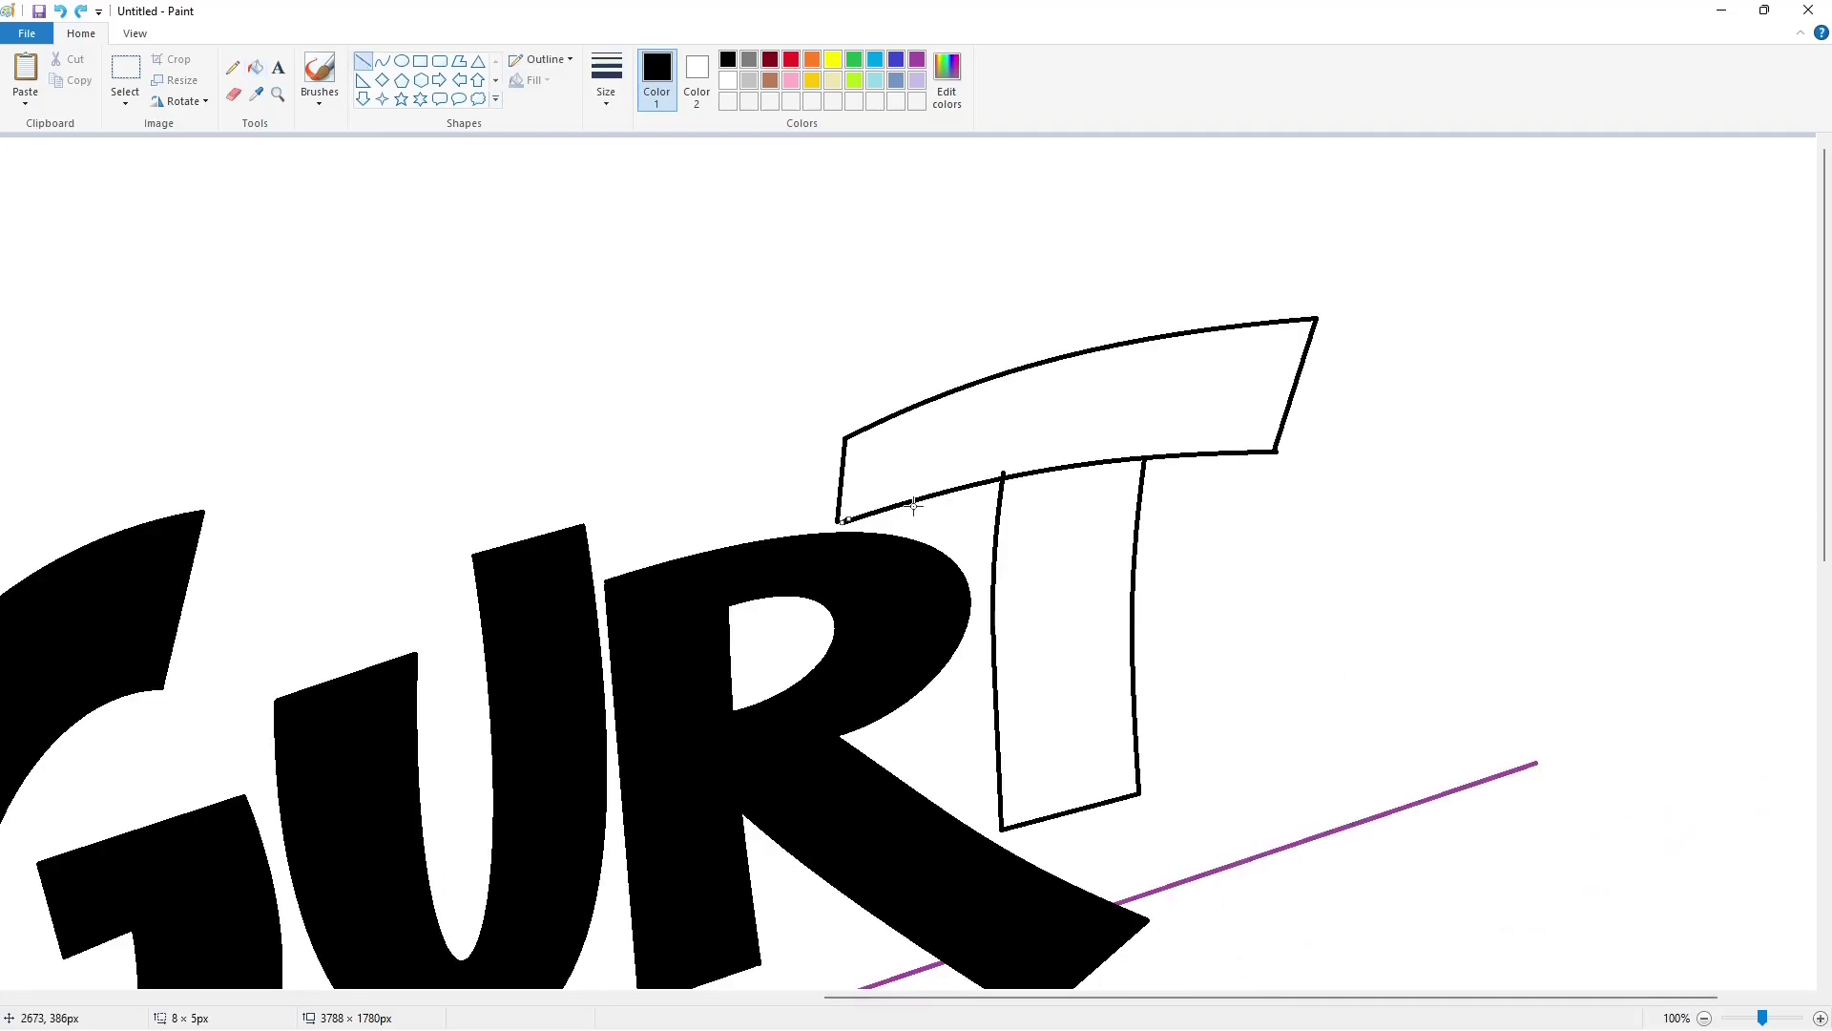
{"action": "left_click", "coordinate": [255, 67]}
{"action": "left_click", "coordinate": [1079, 401]}
{"action": "left_click", "coordinate": [1072, 503]}
- Remove the purple guide lines beneath the lettering by filling each remaining segment with white
{"action": "left_click", "coordinate": [728, 80]}
{"action": "scroll", "coordinate": [1186, 491], "scroll_direction": "down", "scroll_amount": 2}
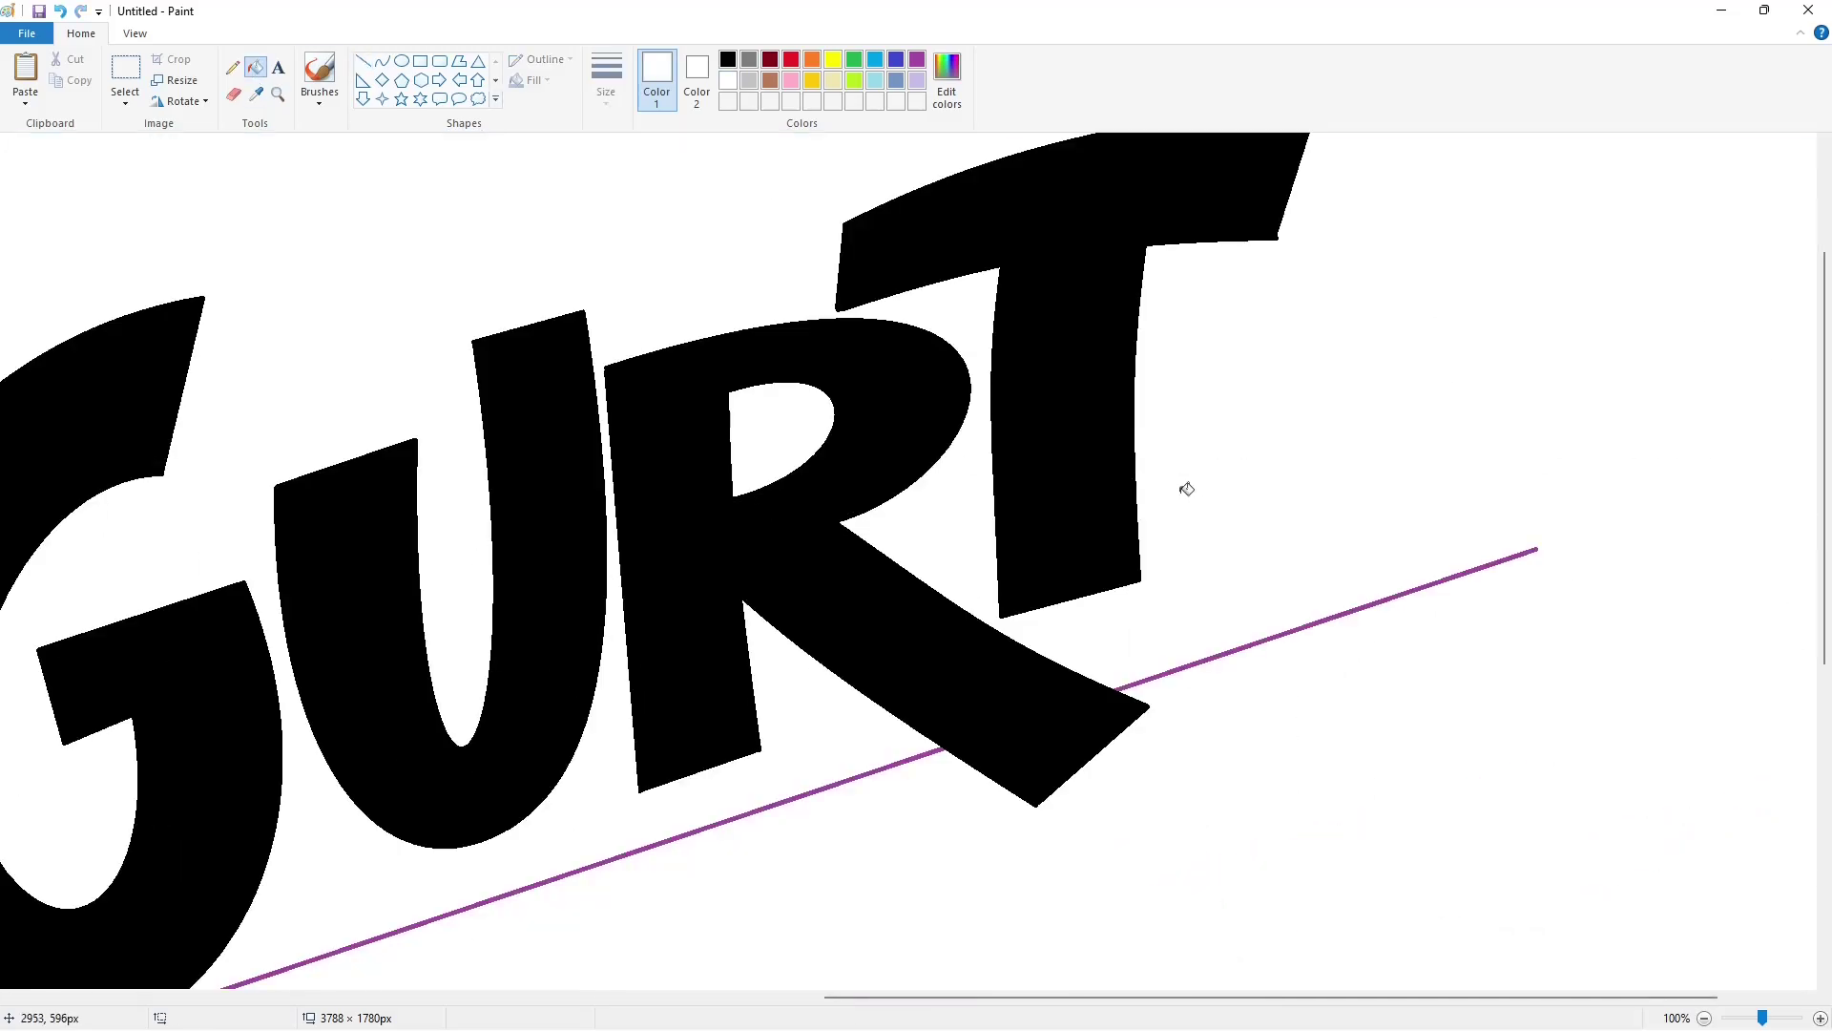
{"action": "scroll", "coordinate": [1485, 699], "scroll_direction": "up", "scroll_amount": 2}
{"action": "scroll", "coordinate": [1231, 655], "scroll_direction": "down", "scroll_amount": 2}
{"action": "left_click", "coordinate": [1231, 652]}
{"action": "left_click", "coordinate": [927, 752]}
{"action": "left_click_drag", "start_coordinate": [854, 997], "coordinate": [488, 997]}
{"action": "scroll", "coordinate": [585, 936], "scroll_direction": "down", "scroll_amount": 2}
{"action": "left_click", "coordinate": [811, 860]}
{"action": "left_click", "coordinate": [754, 851]}
{"action": "left_click", "coordinate": [1704, 1018]}
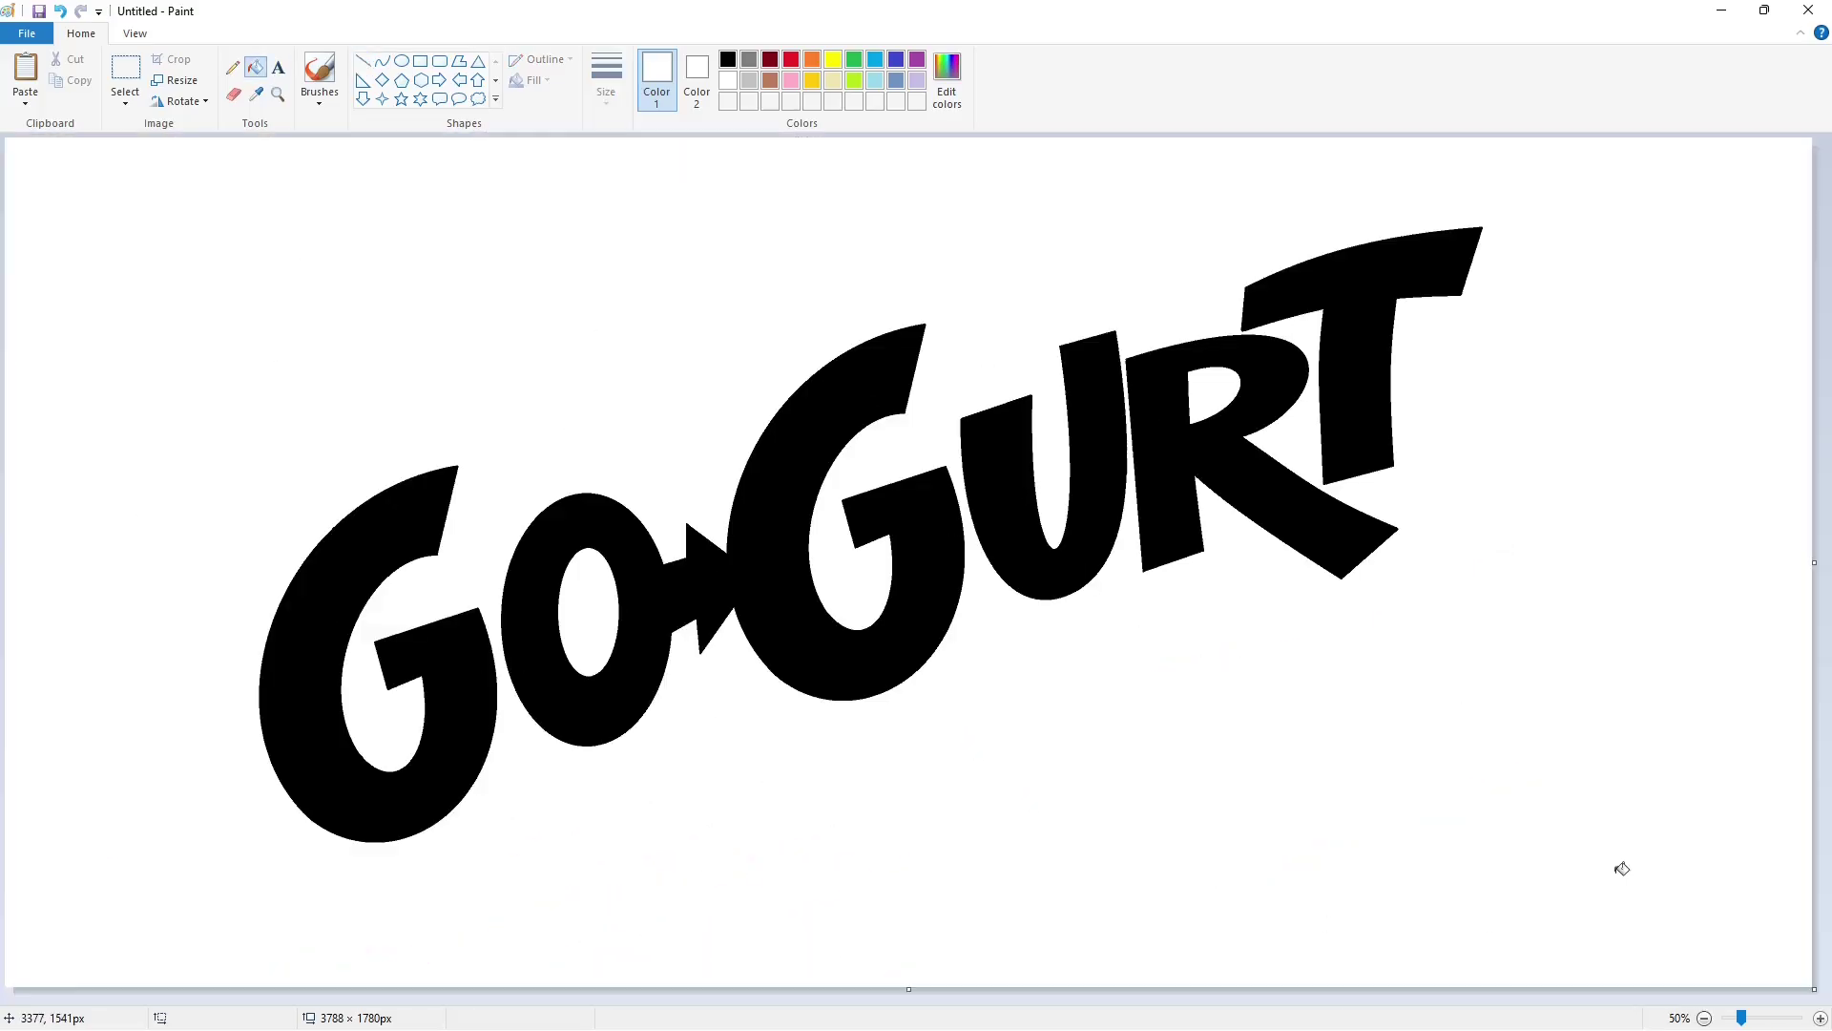
- Fill all the black Go-Gurt letters and the arrow with purple
{"action": "left_click", "coordinate": [125, 72]}
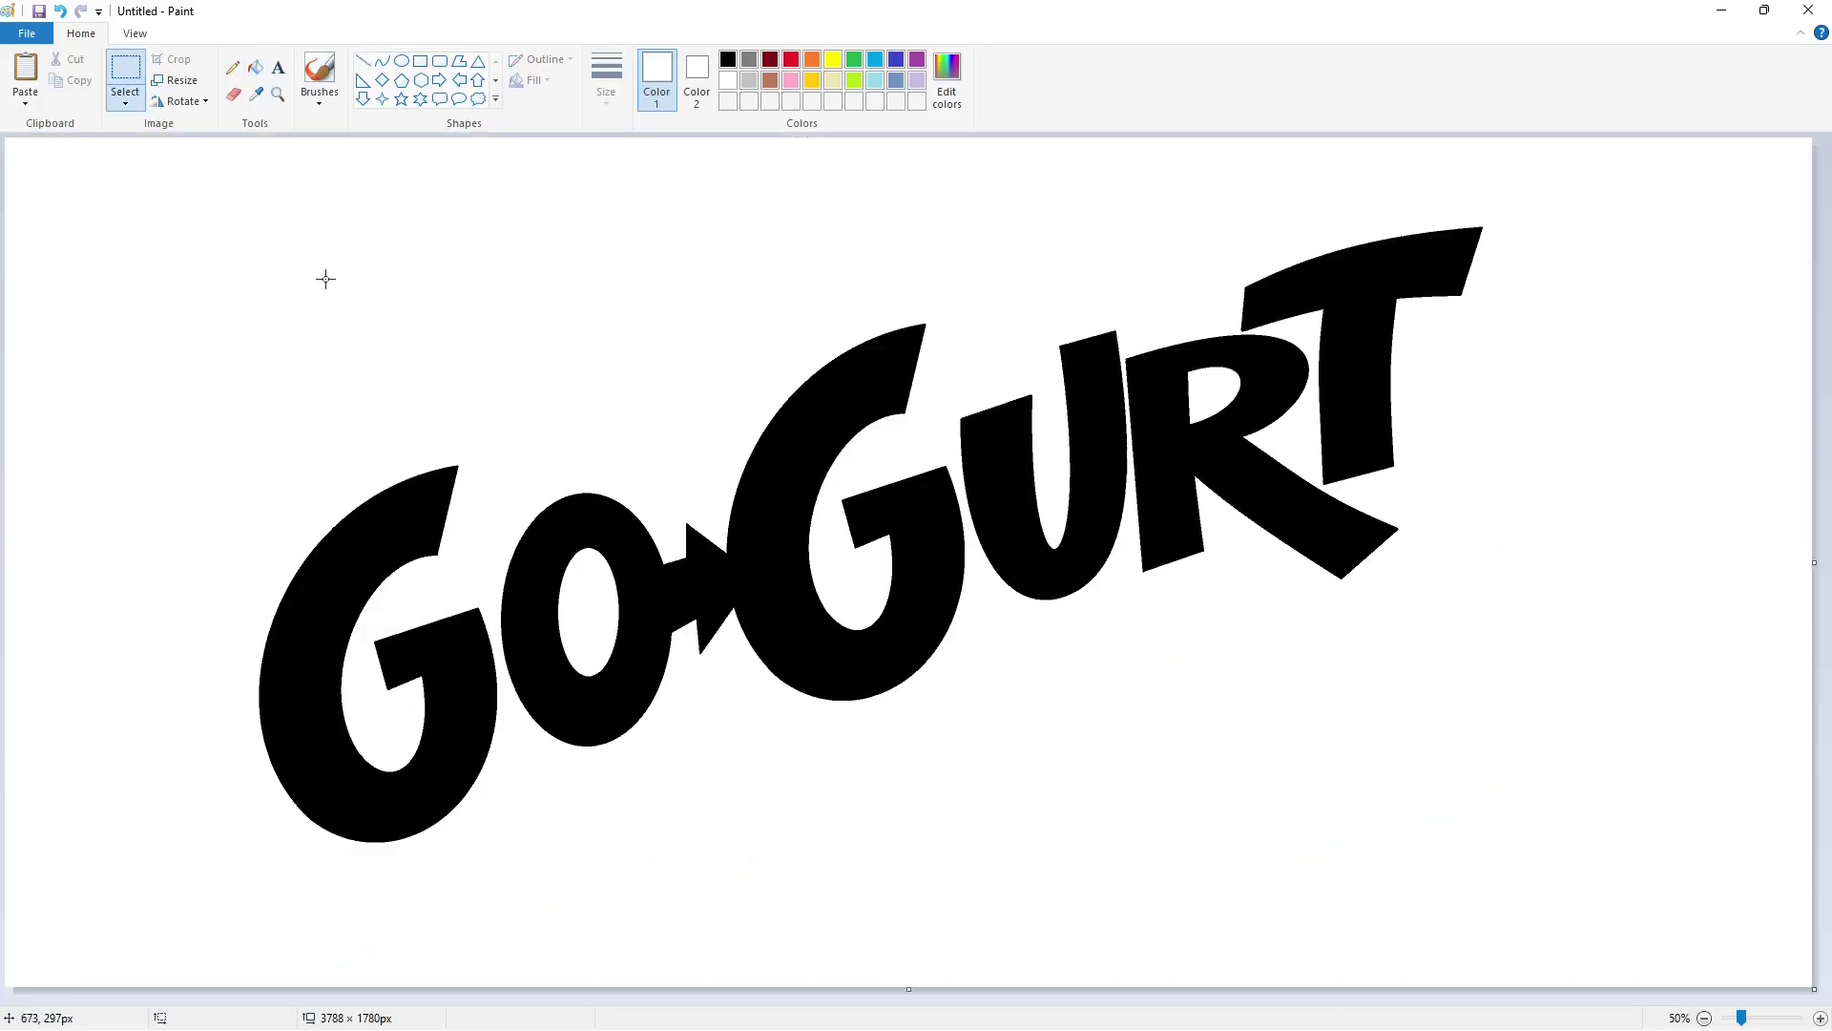
{"action": "left_click", "coordinate": [917, 59]}
{"action": "left_click", "coordinate": [256, 68]}
{"action": "left_click", "coordinate": [307, 649]}
{"action": "left_click", "coordinate": [798, 576]}
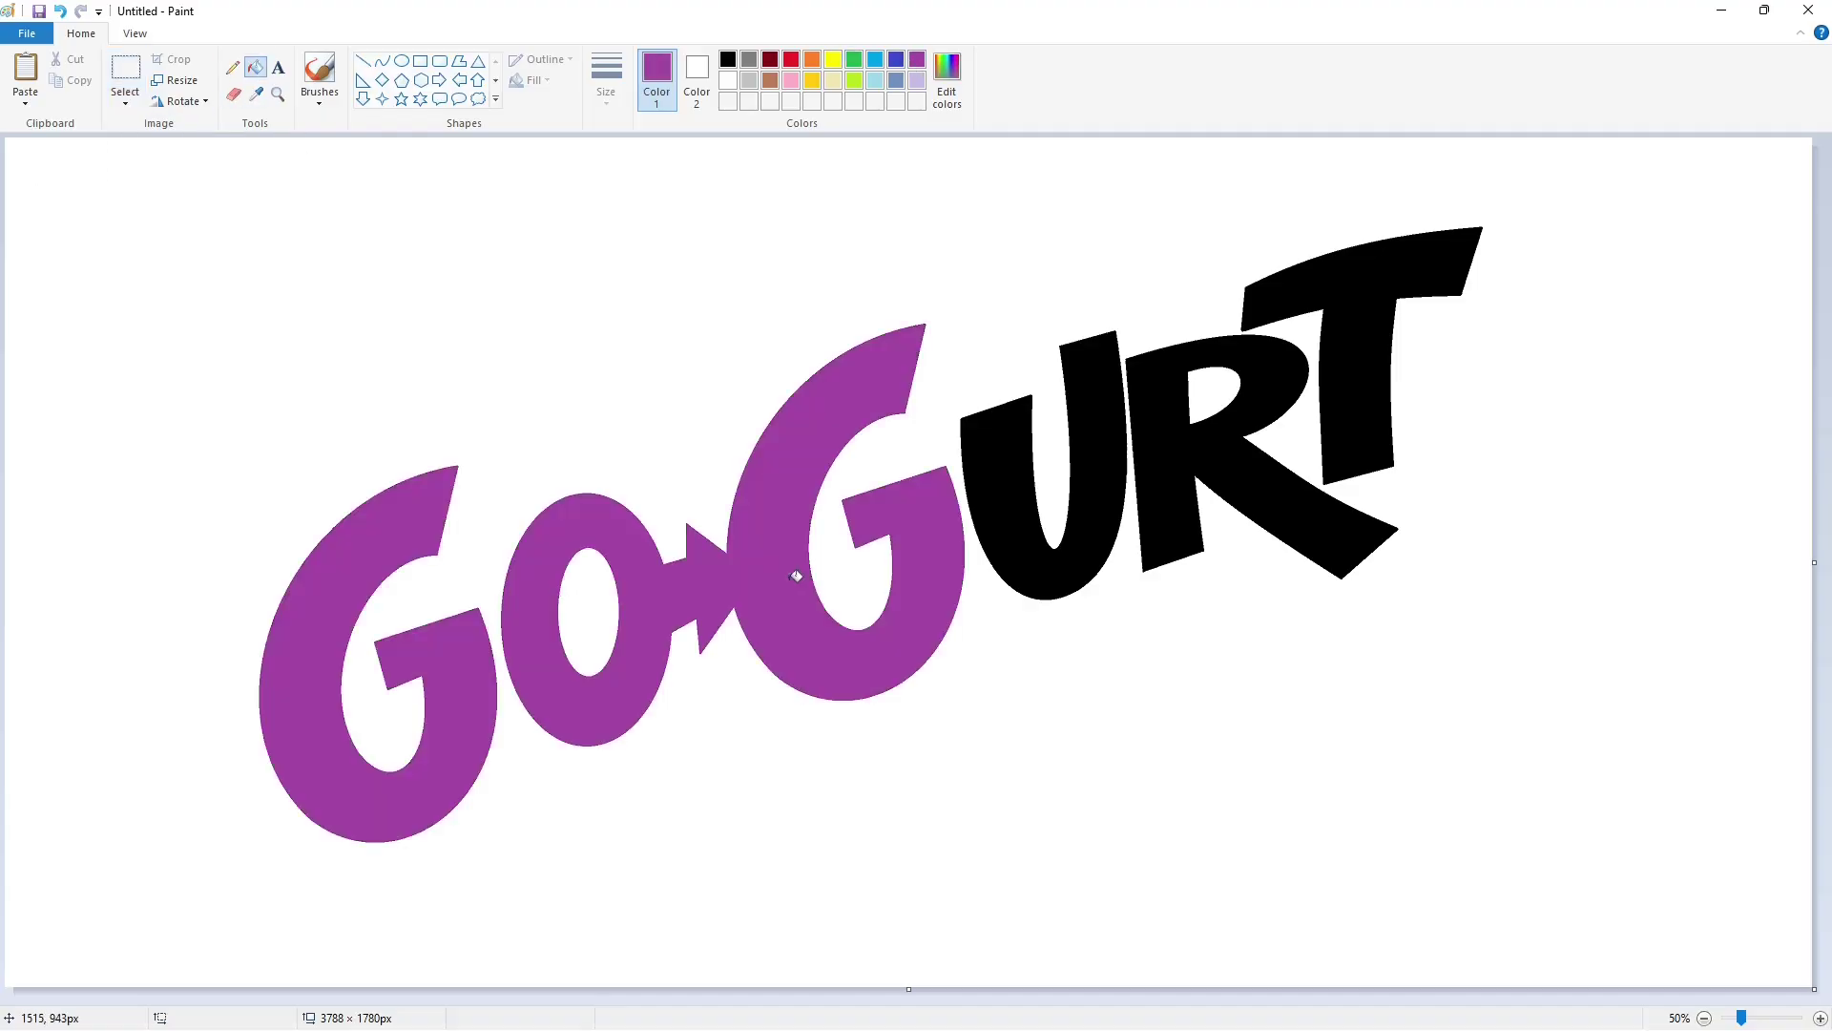
{"action": "left_click", "coordinate": [1011, 539]}
{"action": "left_click", "coordinate": [1168, 489]}
{"action": "left_click", "coordinate": [1355, 401]}
- Copy the whole purple logo, and refill the original letters and arrow with black
{"action": "left_click", "coordinate": [125, 72]}
{"action": "left_click_drag", "start_coordinate": [1538, 173], "coordinate": [82, 894]}
{"action": "left_click", "coordinate": [1653, 642]}
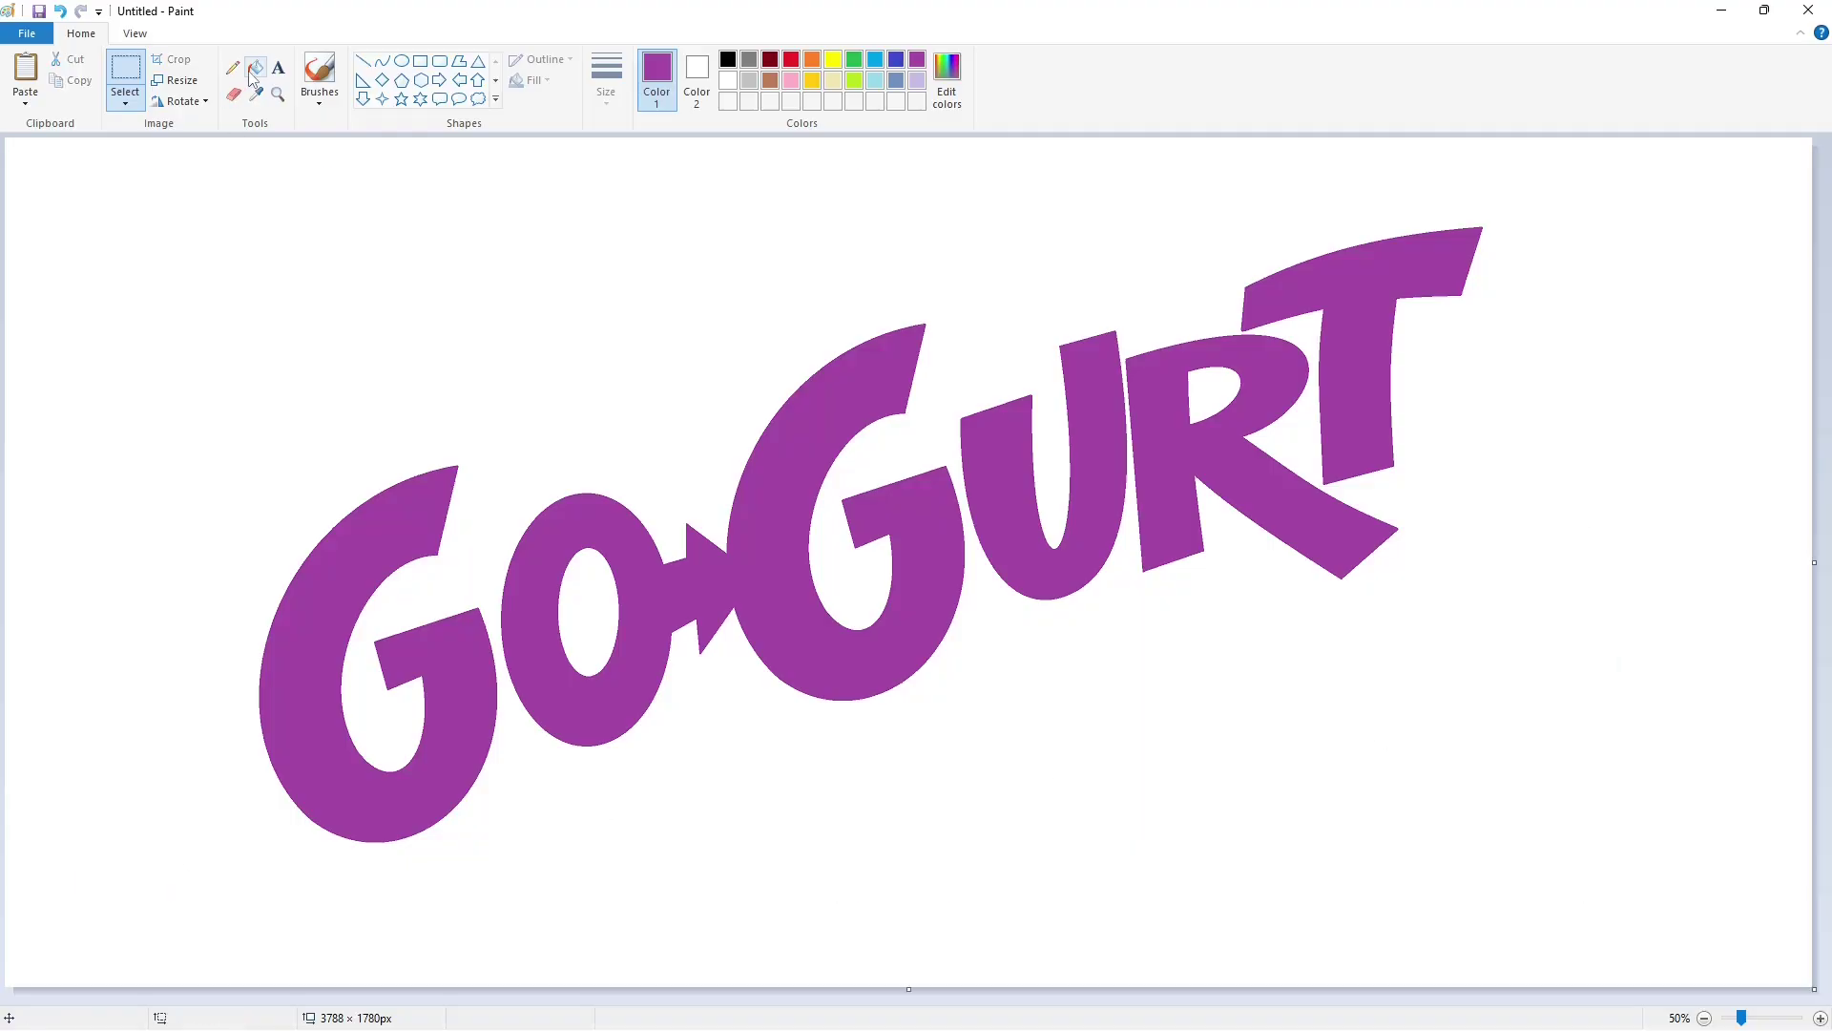
{"action": "left_click", "coordinate": [256, 68]}
{"action": "left_click", "coordinate": [728, 60]}
{"action": "left_click", "coordinate": [315, 601]}
{"action": "left_click", "coordinate": [768, 520]}
{"action": "left_click", "coordinate": [1006, 494]}
{"action": "left_click", "coordinate": [1166, 454]}
{"action": "left_click", "coordinate": [1360, 398]}
- Paste the purple logo over the black one, offset slightly up and to the right to leave a black drop shadow
{"action": "key", "text": "ctrl+v"}
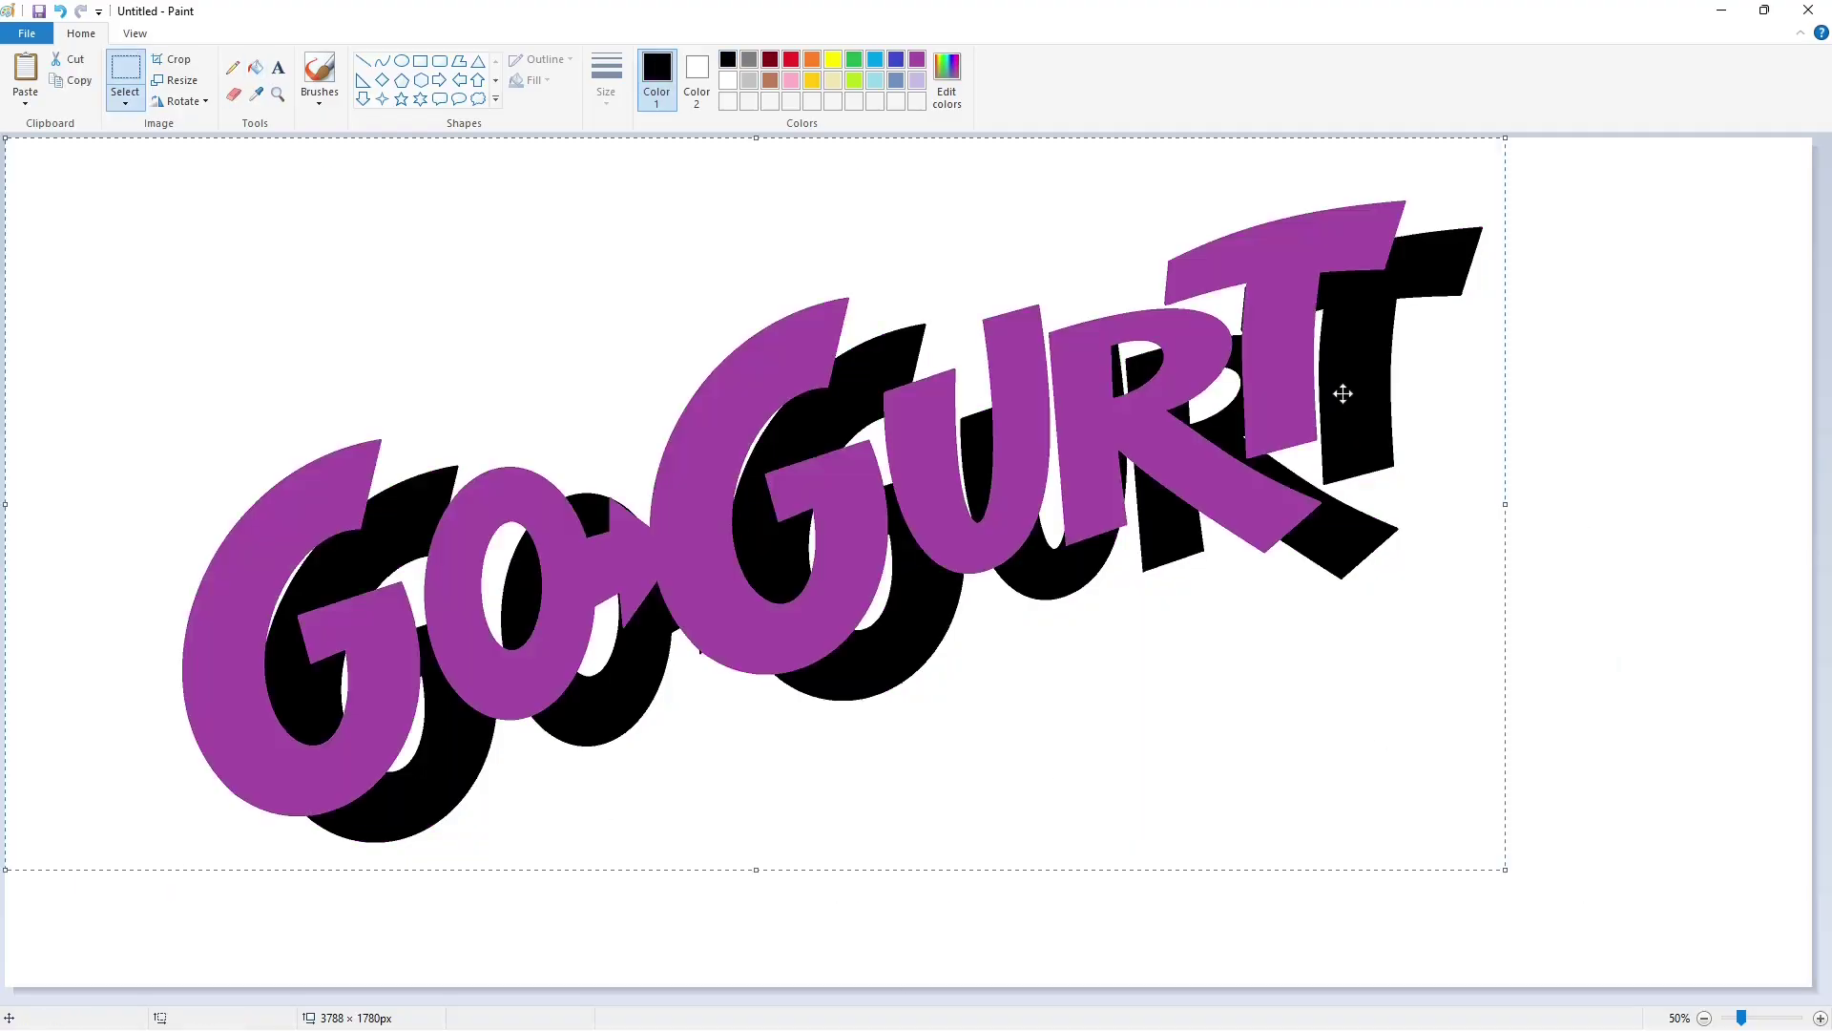
{"action": "mouse_move", "coordinate": [479, 569]}
{"action": "left_mouse_down"}
{"action": "mouse_move", "coordinate": [535, 611]}
{"action": "mouse_move", "coordinate": [496, 587]}
{"action": "left_mouse_up"}
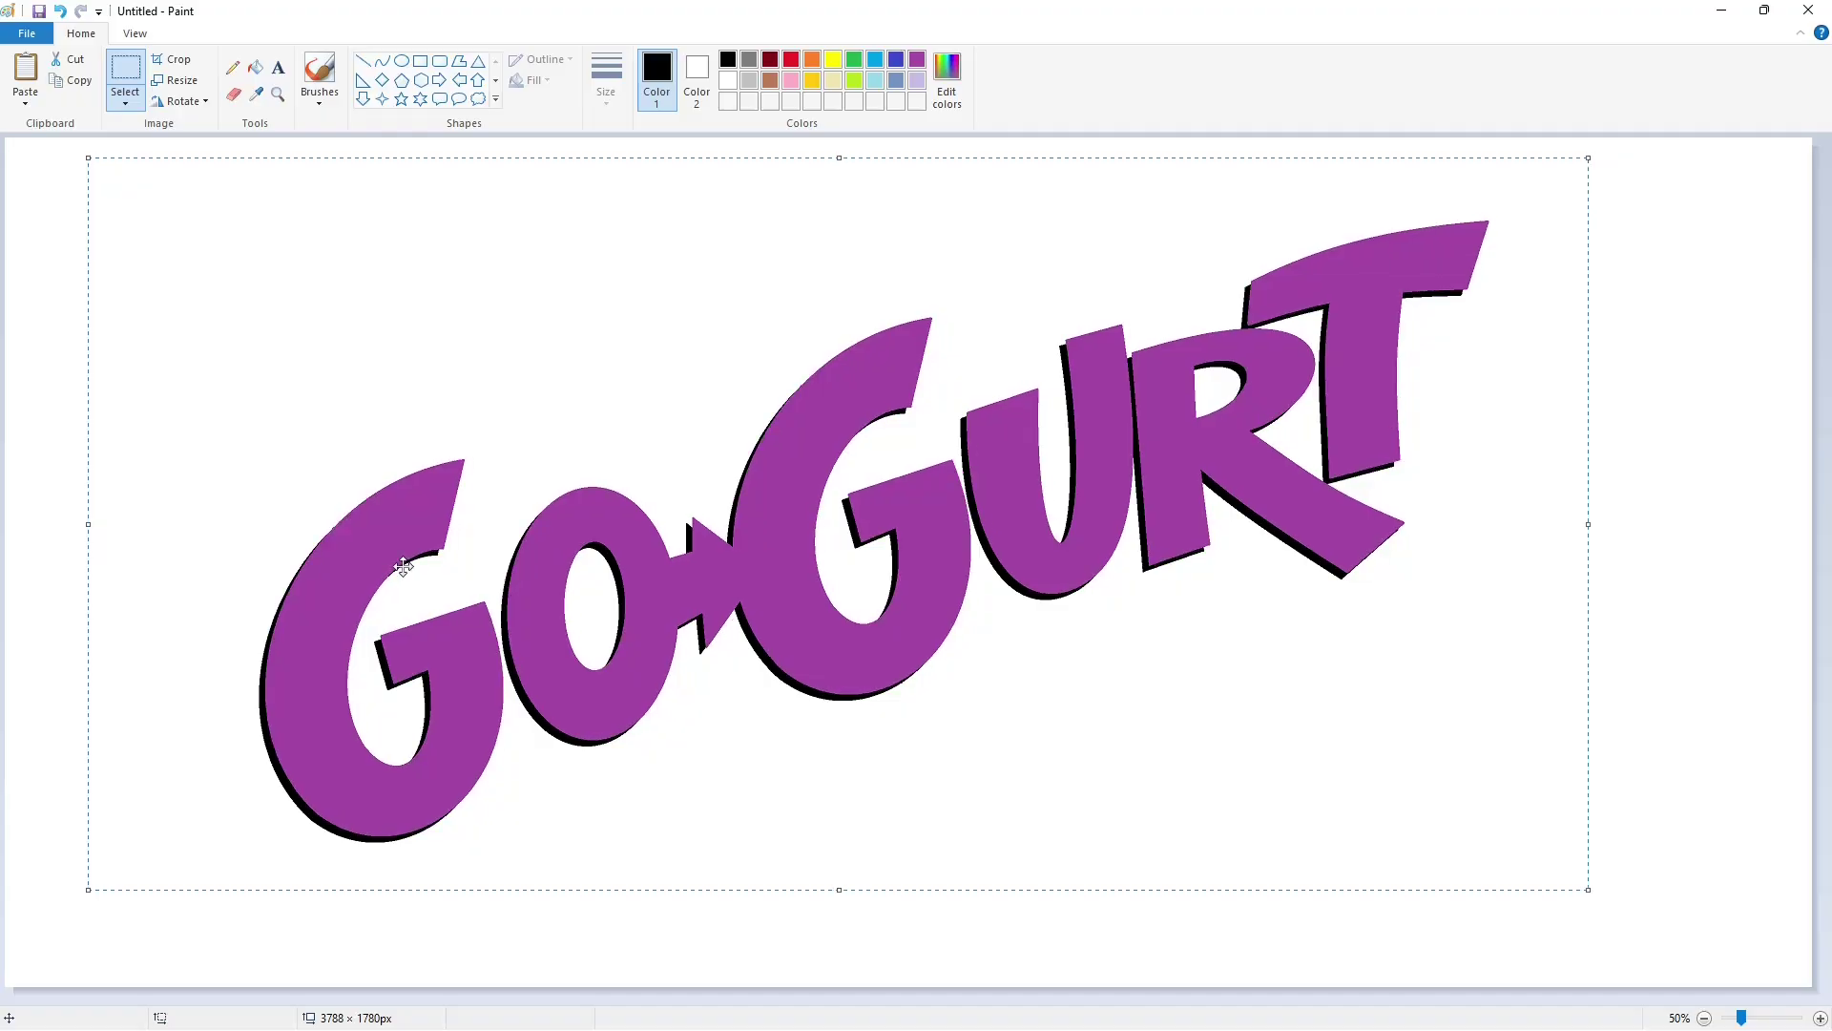
{"action": "key", "text": "Down"}
{"action": "key", "text": "Down"}
{"action": "key", "text": "Right"}
{"action": "key", "text": "Right"}
{"action": "key", "text": "Right"}
{"action": "key", "text": "Right"}
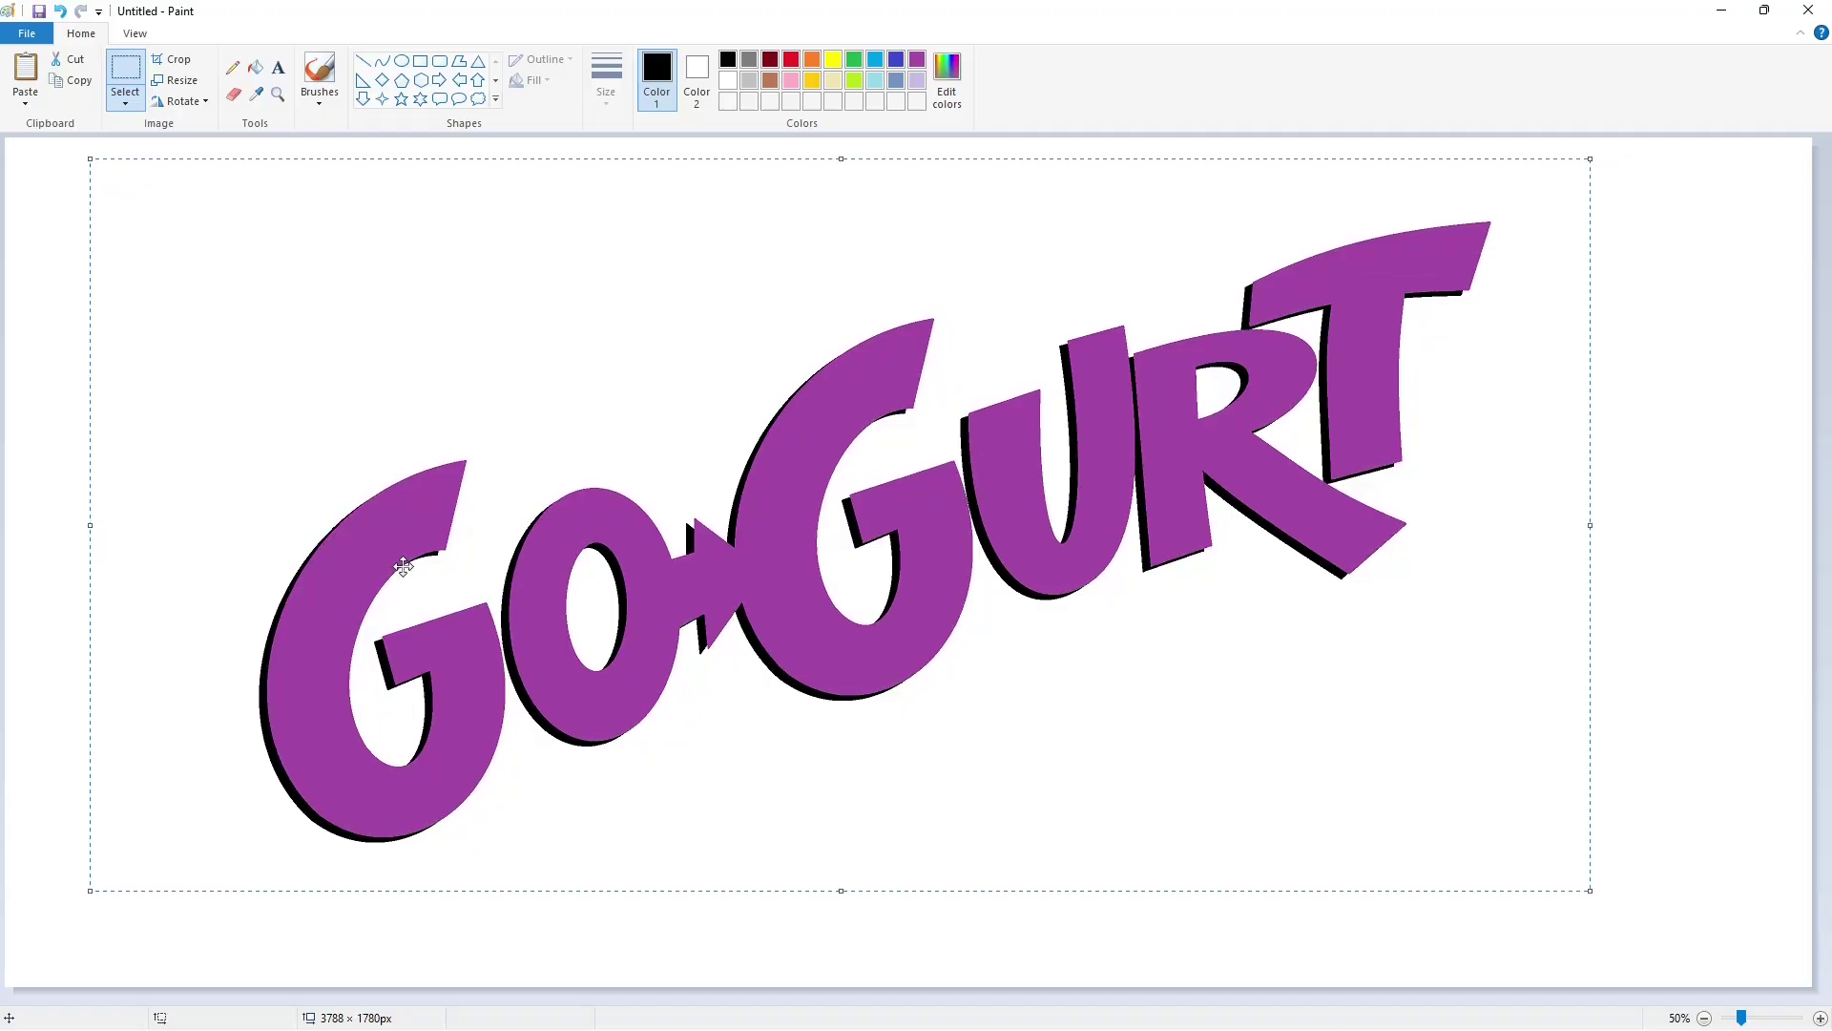
{"action": "key", "text": "Up"}
- Copy the purple logo together with its black shadow, and clear the whole canvas to white using fills
{"action": "left_click_drag", "start_coordinate": [1728, 153], "coordinate": [142, 941]}
{"action": "left_click", "coordinate": [1756, 733]}
{"action": "left_click", "coordinate": [256, 68]}
{"action": "left_click", "coordinate": [340, 203]}
{"action": "left_click", "coordinate": [917, 60]}
{"action": "left_click", "coordinate": [761, 293]}
{"action": "left_click", "coordinate": [728, 59]}
{"action": "left_click", "coordinate": [734, 264]}
{"action": "left_click", "coordinate": [728, 82]}
{"action": "left_click", "coordinate": [745, 279]}
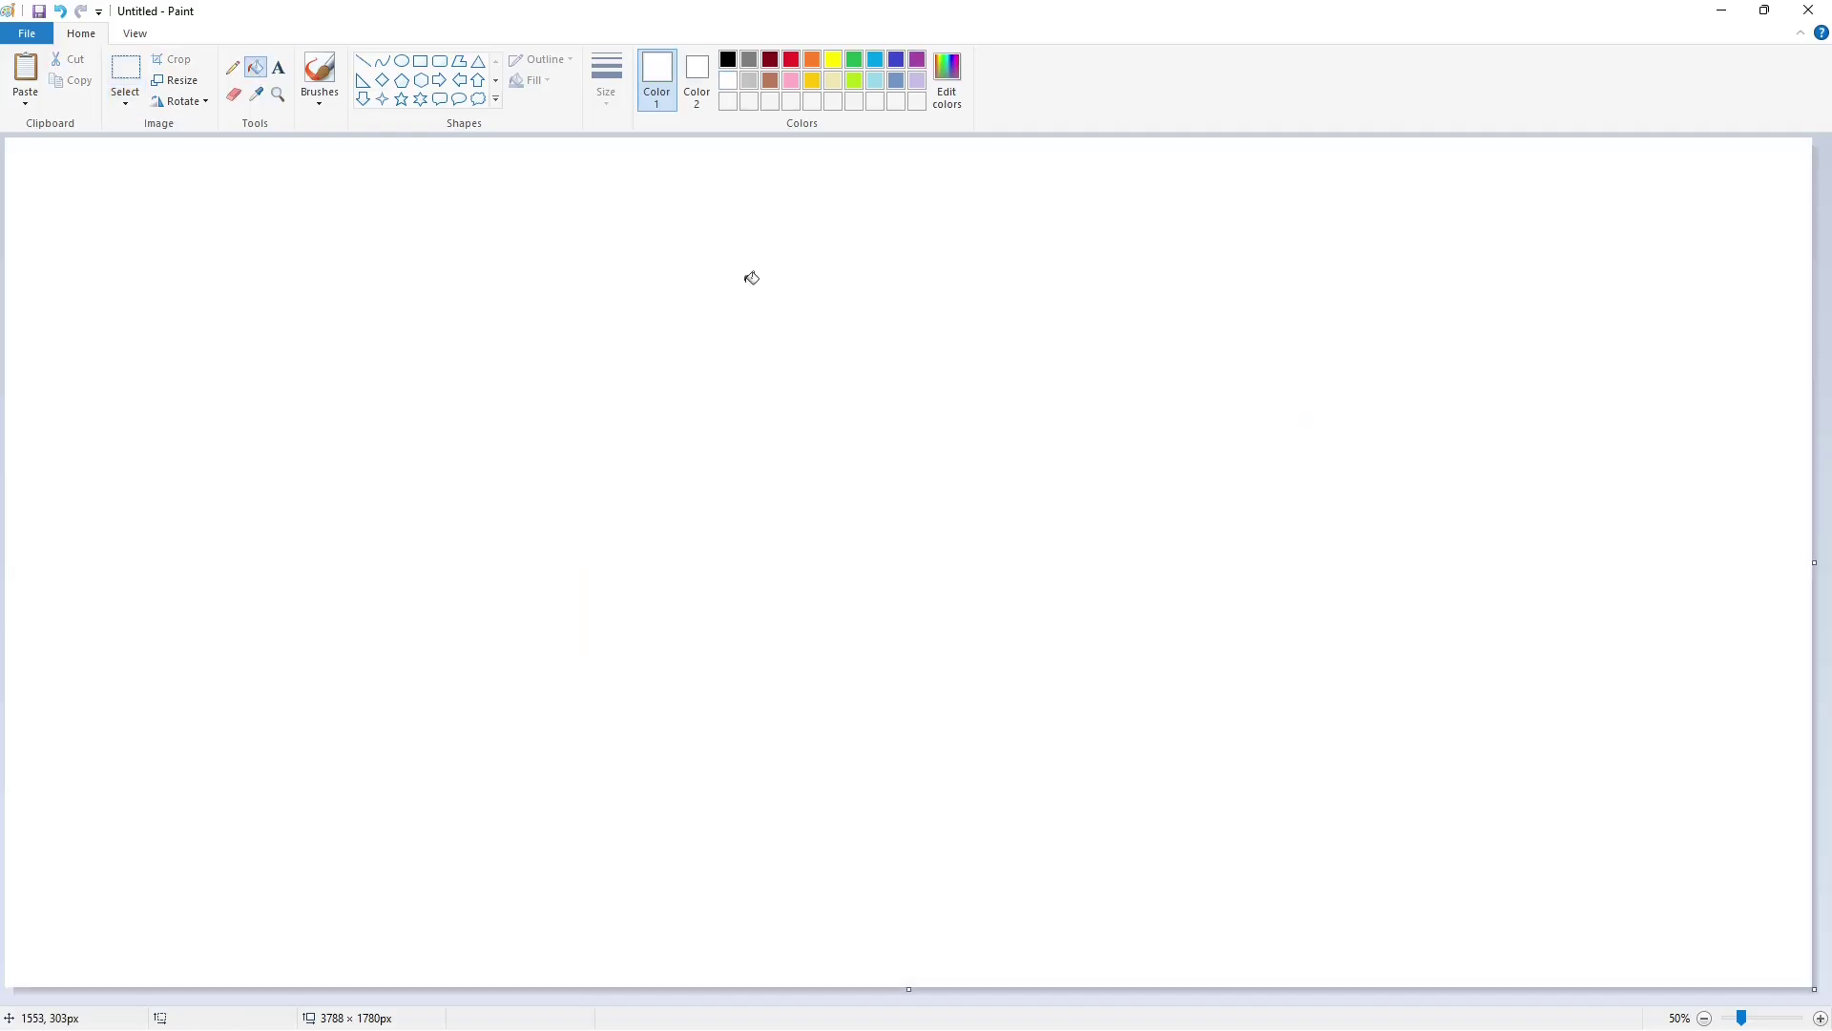
- Paste the shadowed logo back onto the blank canvas and nudge it into the centre
{"action": "key", "text": "ctrl+v"}
{"action": "left_click_drag", "start_coordinate": [439, 594], "coordinate": [565, 618]}
{"action": "key", "text": "ctrl+z"}
{"action": "key", "text": "ctrl+z"}
{"action": "key", "text": "ctrl+z"}
{"action": "key", "text": "ctrl+z"}
{"action": "key", "text": "ctrl+z"}
{"action": "key", "text": "ctrl+z"}
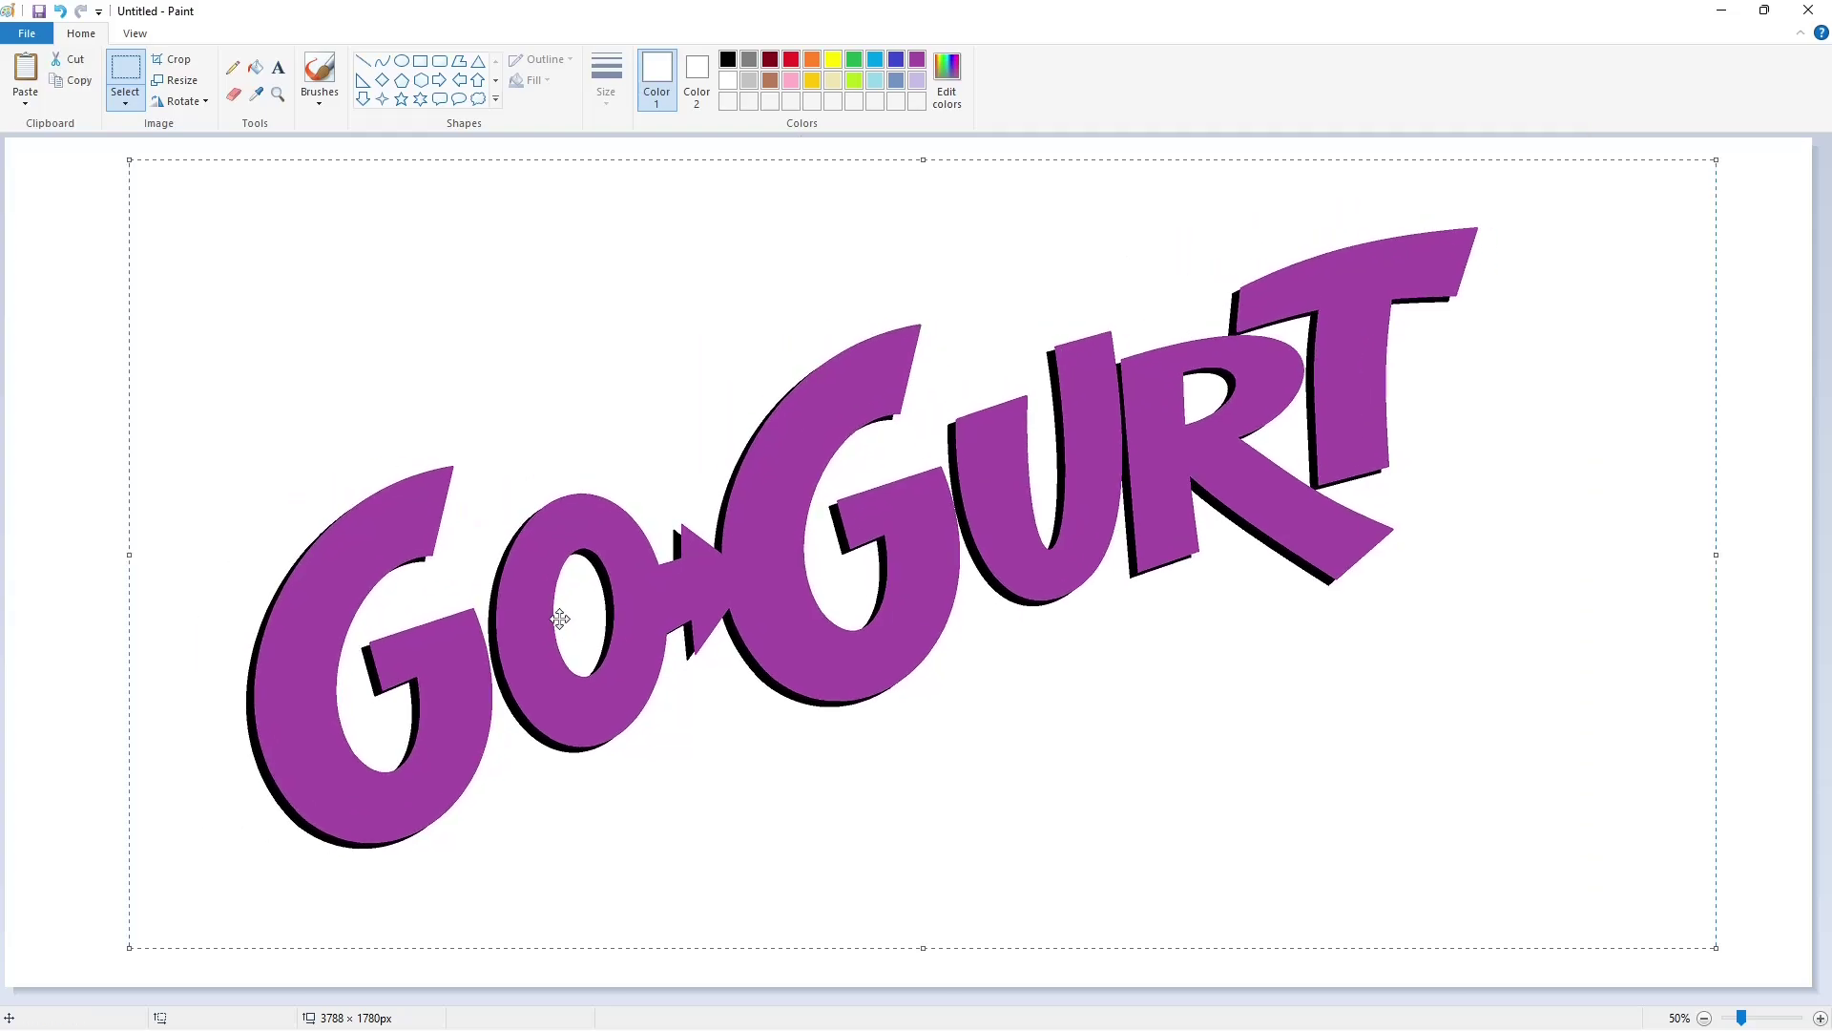
{"action": "key", "text": "Right"}
{"action": "key", "text": "Right"}
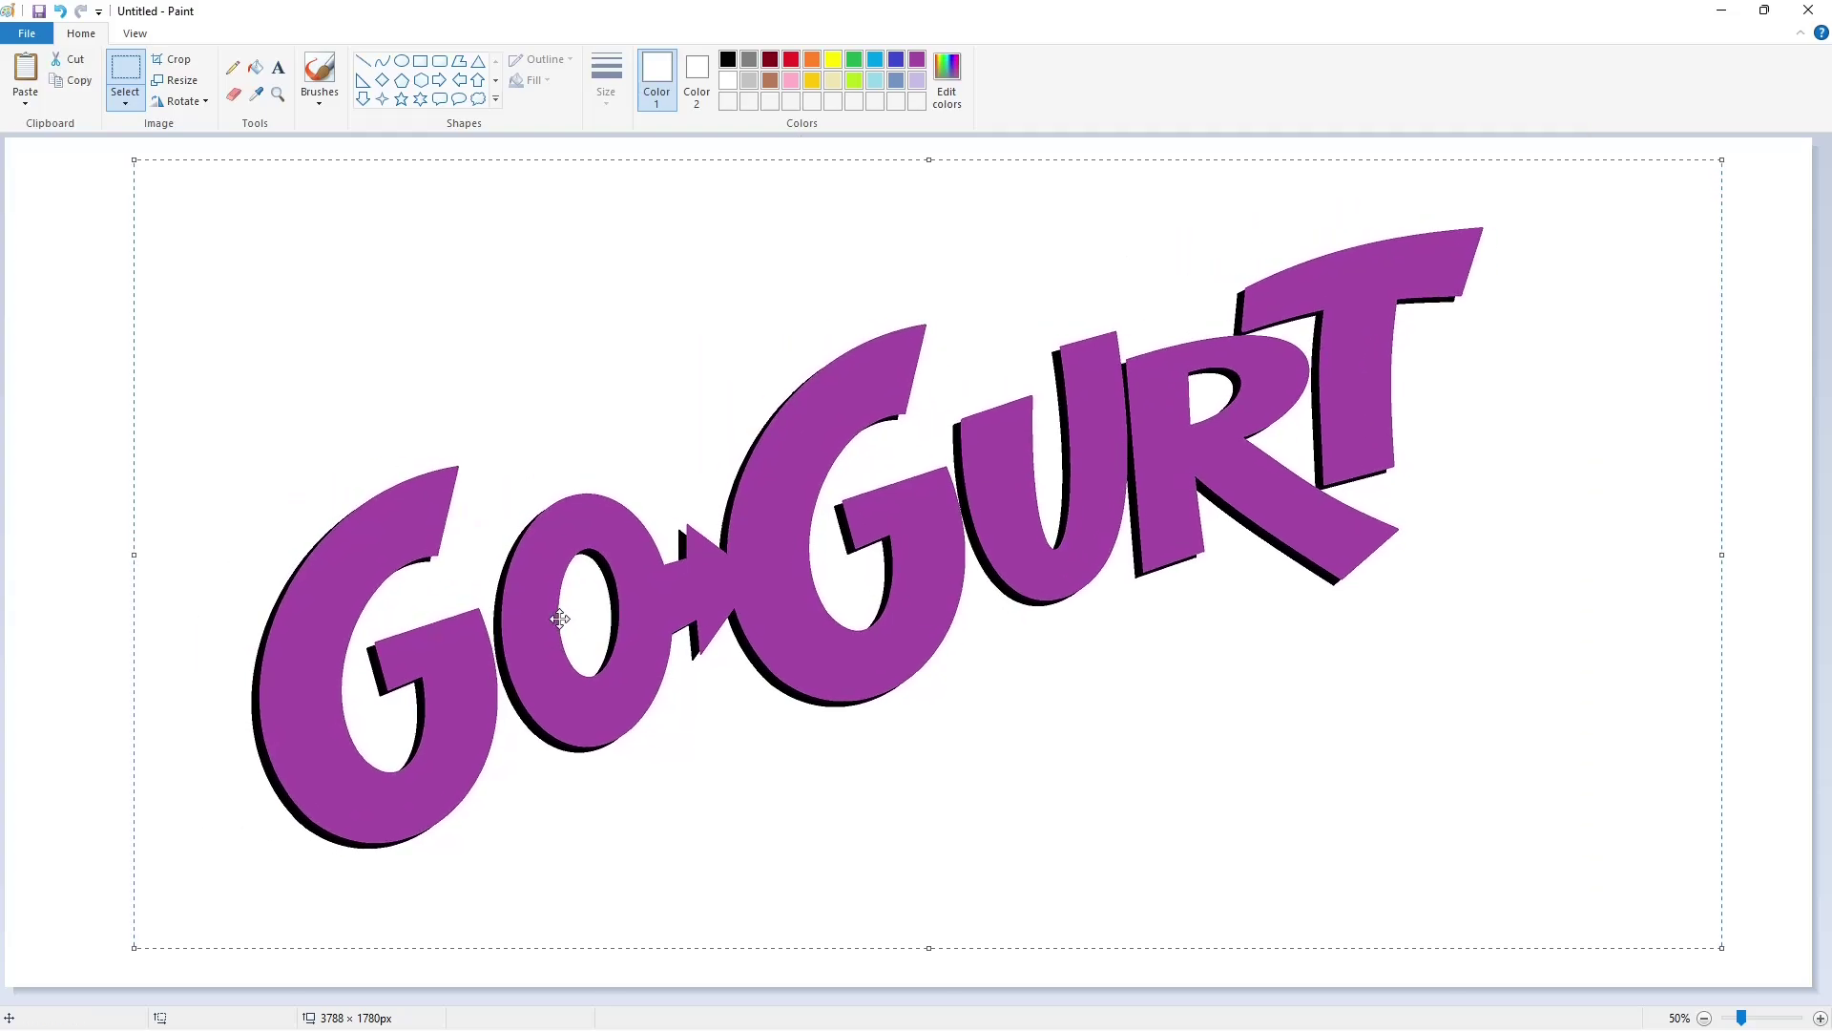
{"action": "key", "text": "ctrl+z"}
- Fill the purple letter faces and the arrow with light lavender, keeping the black shadow
{"action": "left_click", "coordinate": [255, 68]}
{"action": "left_click", "coordinate": [917, 80]}
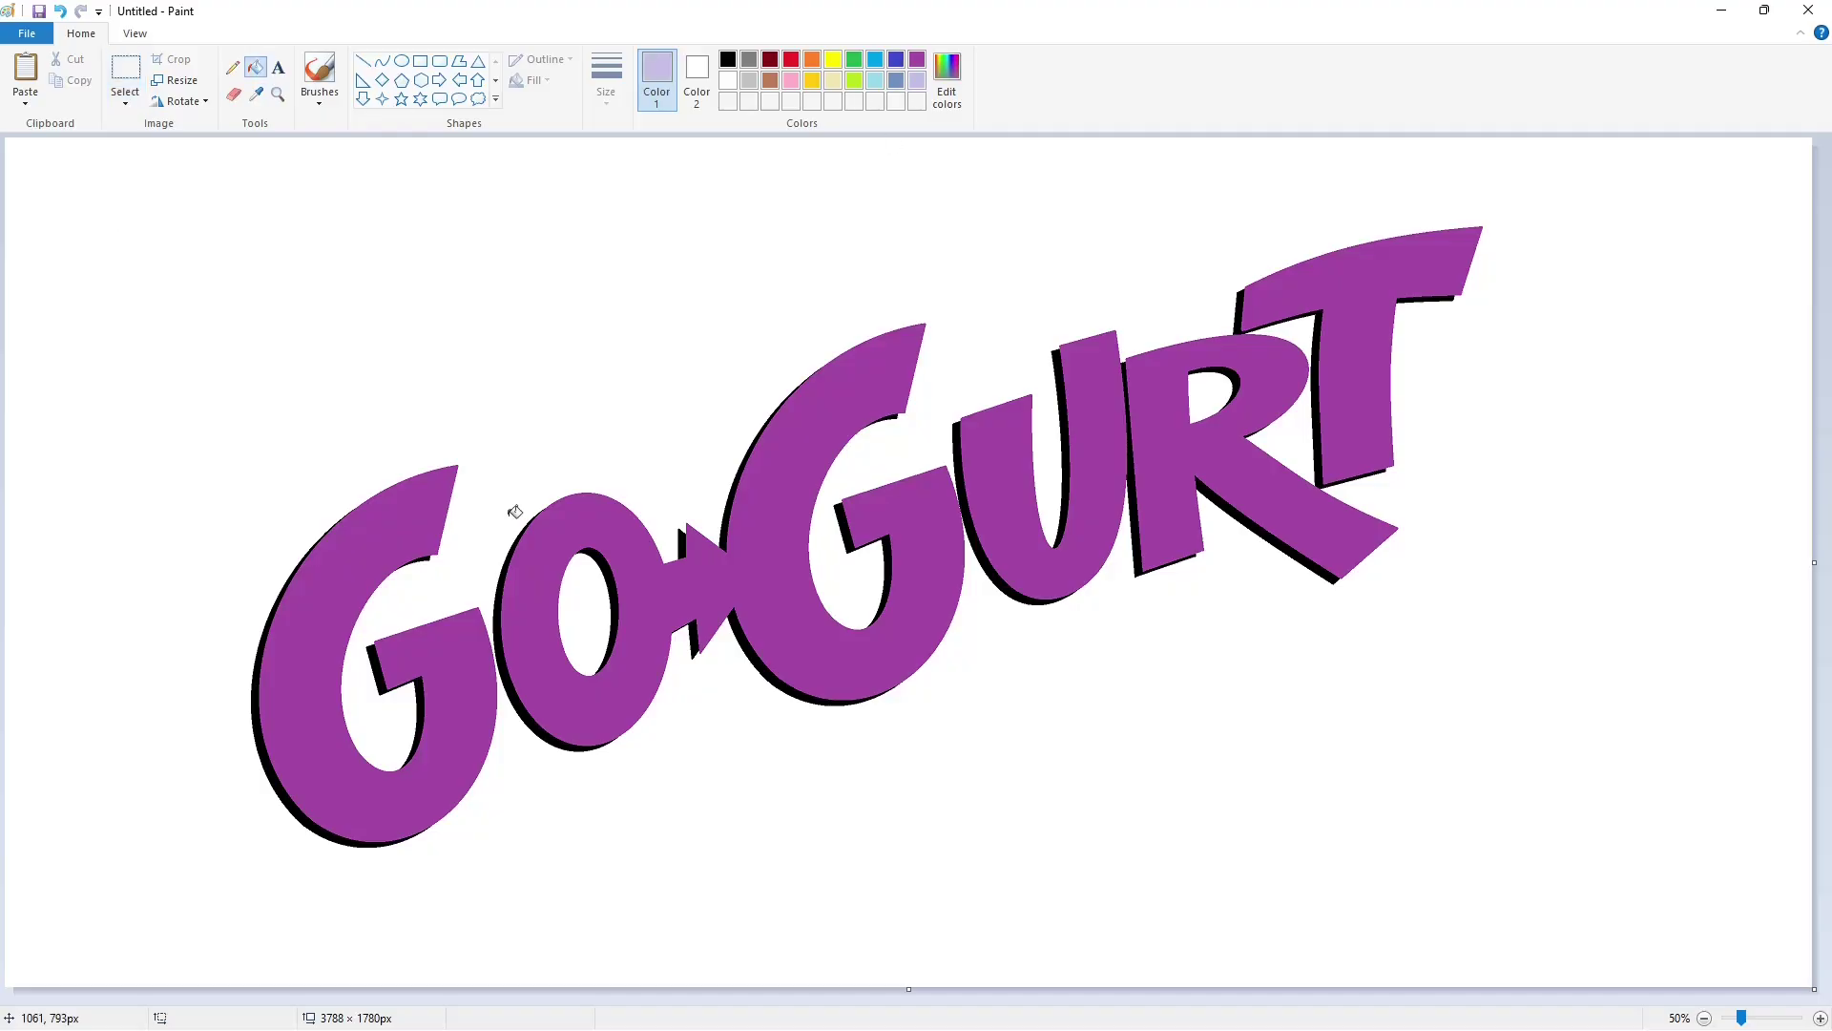
{"action": "left_click", "coordinate": [422, 652]}
{"action": "left_click", "coordinate": [571, 537]}
{"action": "left_click", "coordinate": [1007, 500]}
{"action": "left_click", "coordinate": [1339, 407]}
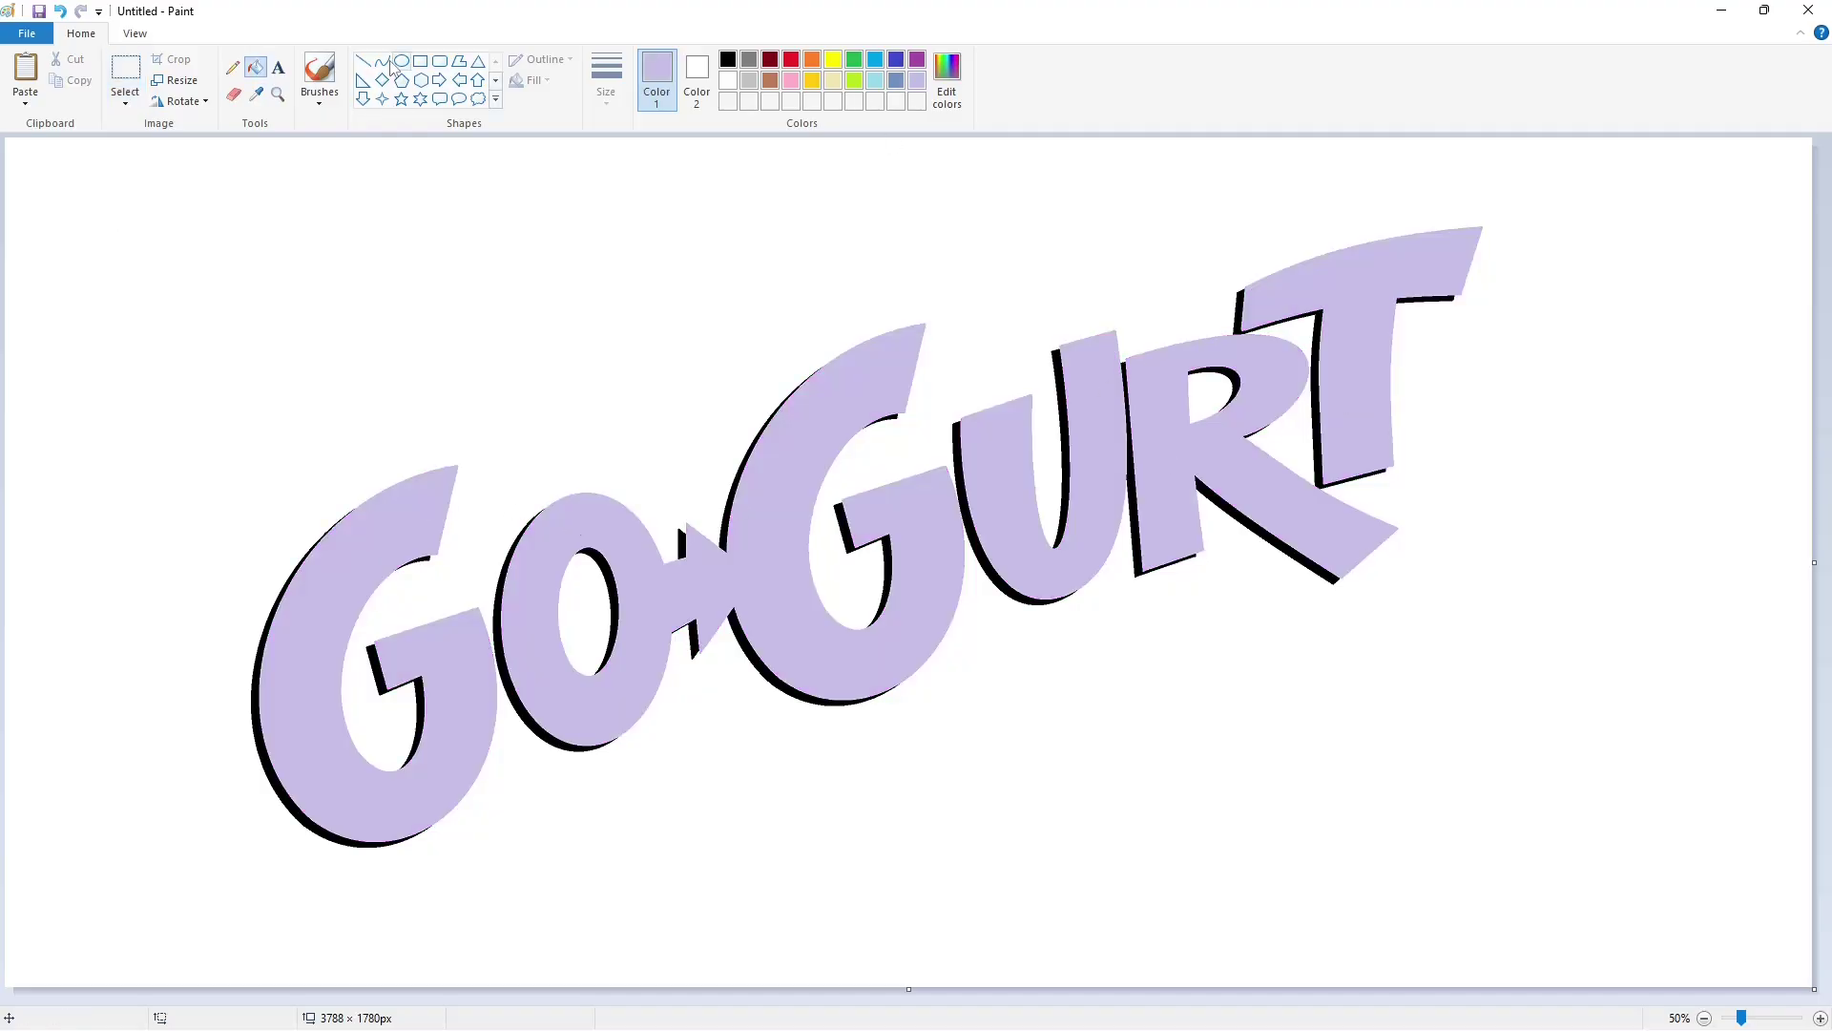
- Draw two thin black curves inside the first G's left side, forming a narrow crescent from its upper tip to its base
{"action": "left_click", "coordinate": [384, 63]}
{"action": "left_click", "coordinate": [606, 80]}
{"action": "left_click", "coordinate": [648, 172]}
{"action": "left_click", "coordinate": [728, 60]}
{"action": "left_click_drag", "start_coordinate": [443, 479], "coordinate": [372, 830]}
{"action": "mouse_move", "coordinate": [375, 668]}
{"action": "left_mouse_down"}
{"action": "mouse_move", "coordinate": [341, 569]}
{"action": "mouse_move", "coordinate": [267, 687]}
{"action": "mouse_move", "coordinate": [224, 816]}
{"action": "left_mouse_up"}
{"action": "left_click_drag", "start_coordinate": [443, 480], "coordinate": [373, 829]}
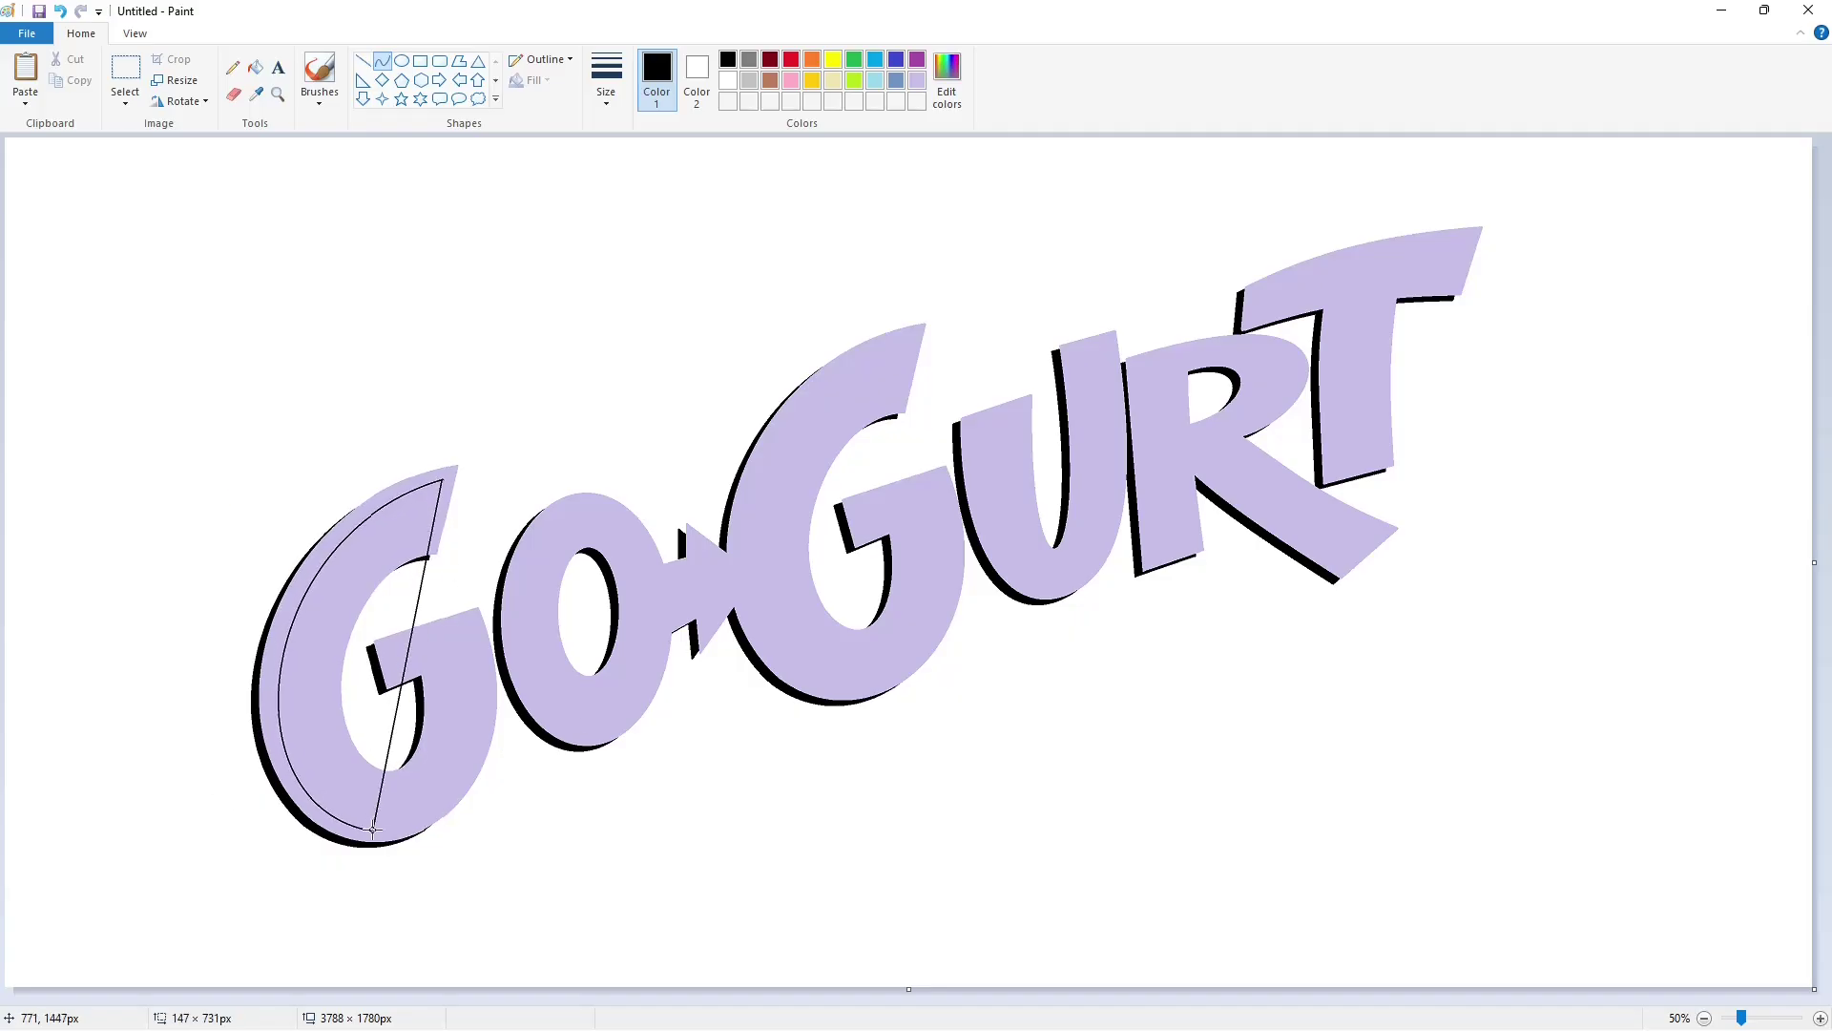
{"action": "key", "text": "ctrl+z"}
{"action": "left_click_drag", "start_coordinate": [444, 480], "coordinate": [373, 831]}
{"action": "mouse_move", "coordinate": [417, 560]}
{"action": "left_mouse_down"}
{"action": "mouse_move", "coordinate": [270, 632]}
{"action": "mouse_move", "coordinate": [184, 786]}
{"action": "mouse_move", "coordinate": [400, 483]}
{"action": "mouse_move", "coordinate": [374, 829]}
{"action": "mouse_move", "coordinate": [283, 521]}
{"action": "mouse_move", "coordinate": [210, 817]}
{"action": "left_mouse_up"}
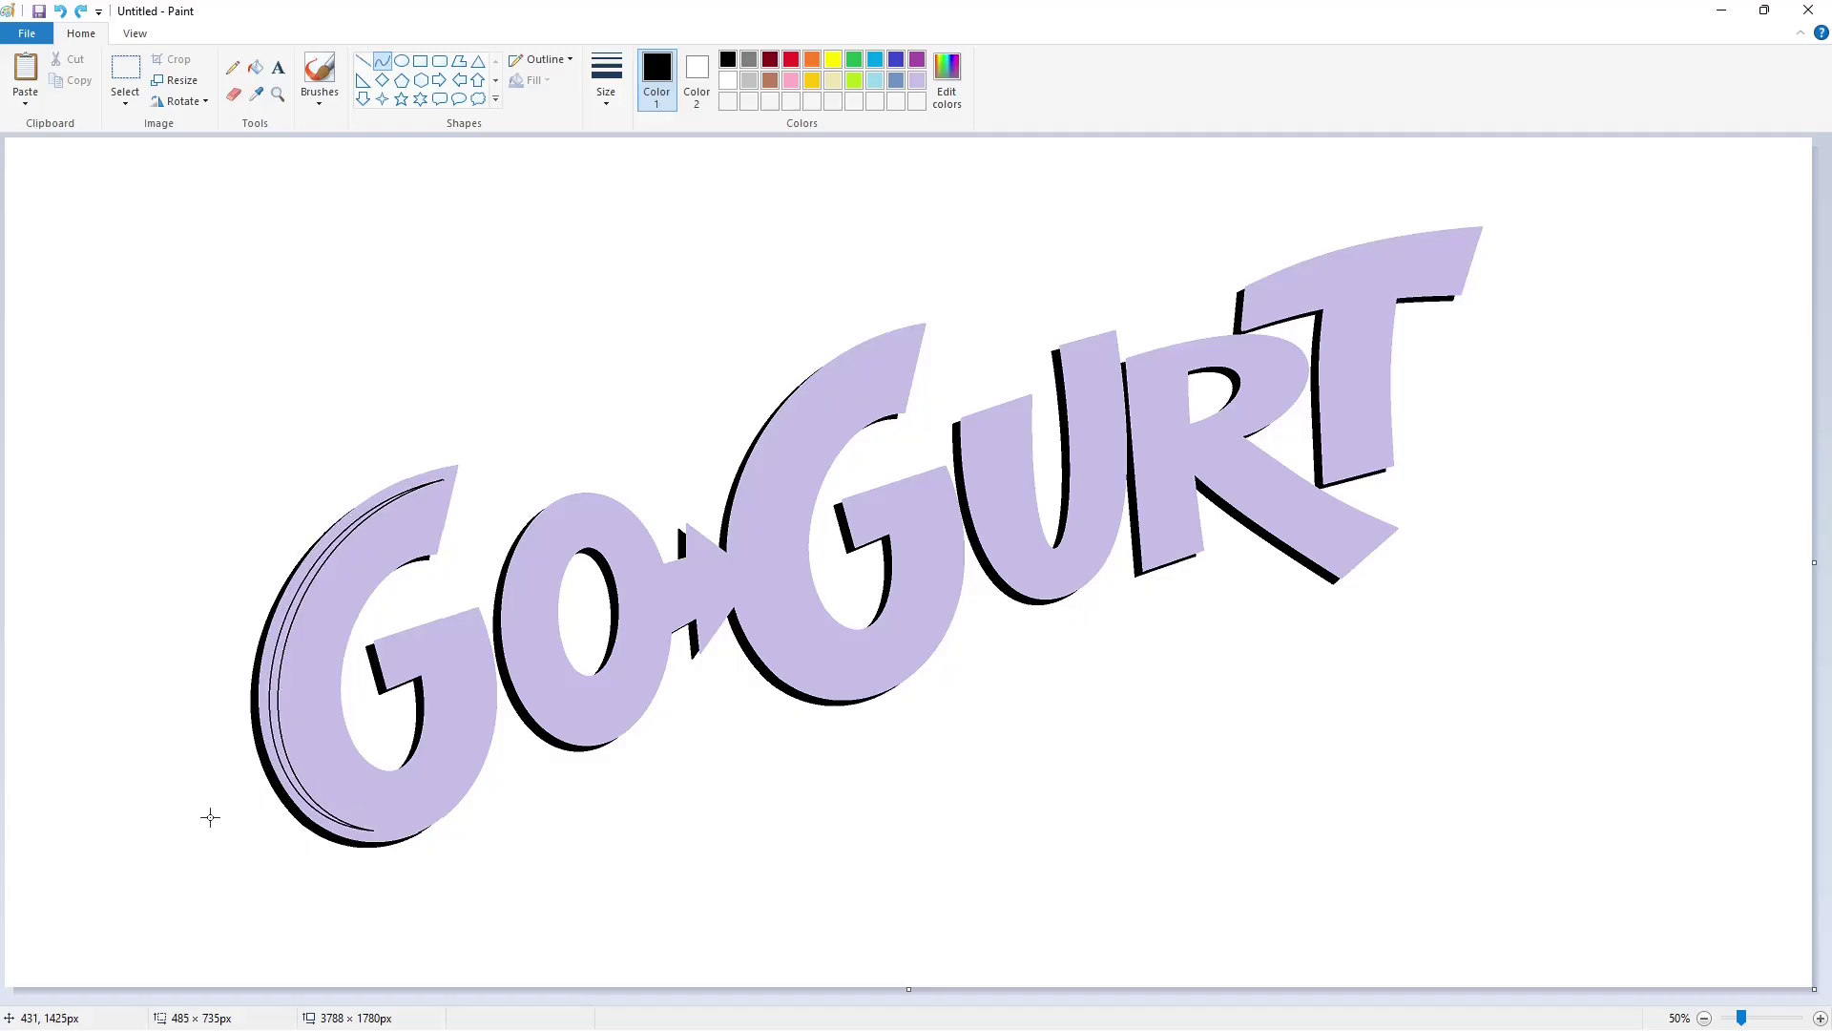
- Fill the crescent between the two curves in the first G with black
{"action": "left_click", "coordinate": [1692, 921]}
{"action": "left_click", "coordinate": [1821, 1018]}
{"action": "left_click", "coordinate": [256, 68]}
{"action": "left_click", "coordinate": [677, 510]}
- Outline an accent inside the first G's hook with angled straight lines along the bar and curves down the inner opening
{"action": "left_click", "coordinate": [364, 61]}
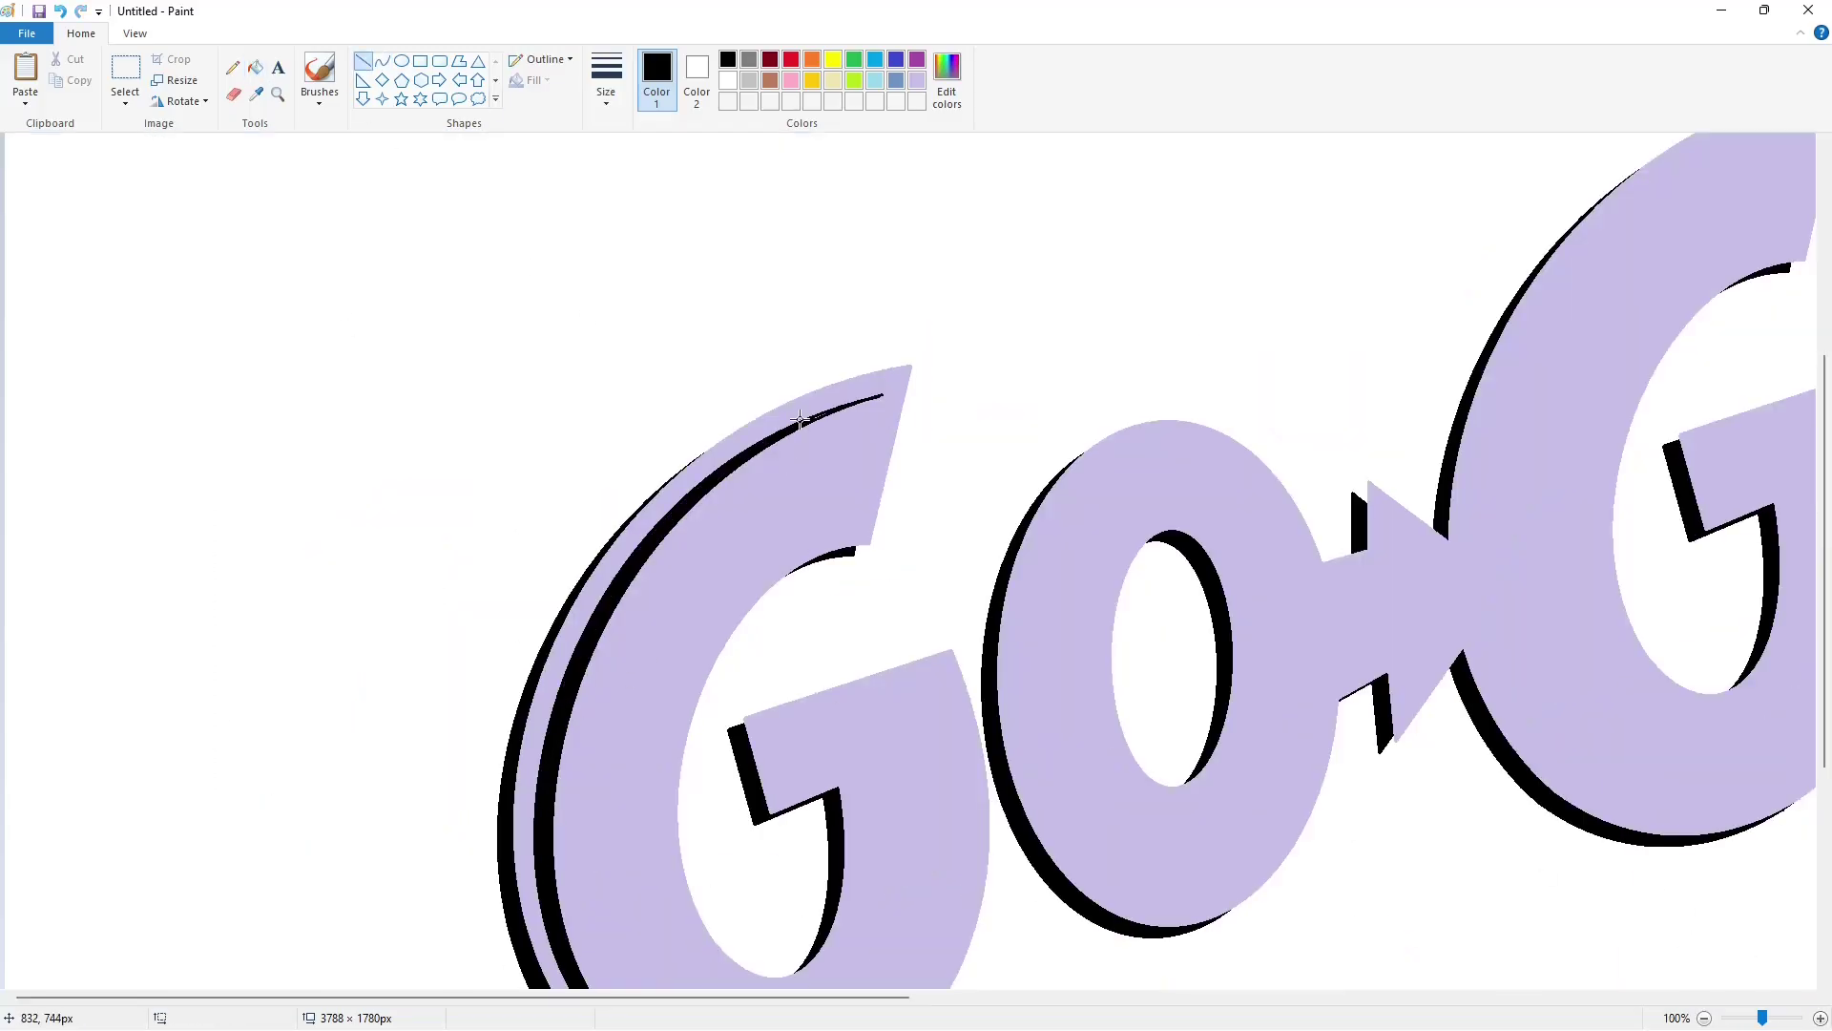
{"action": "scroll", "coordinate": [811, 596], "scroll_direction": "down", "scroll_amount": 4}
{"action": "left_click_drag", "start_coordinate": [692, 663], "coordinate": [710, 667]}
{"action": "scroll", "coordinate": [1186, 736], "scroll_direction": "up", "scroll_amount": 2}
{"action": "left_click", "coordinate": [1705, 1018]}
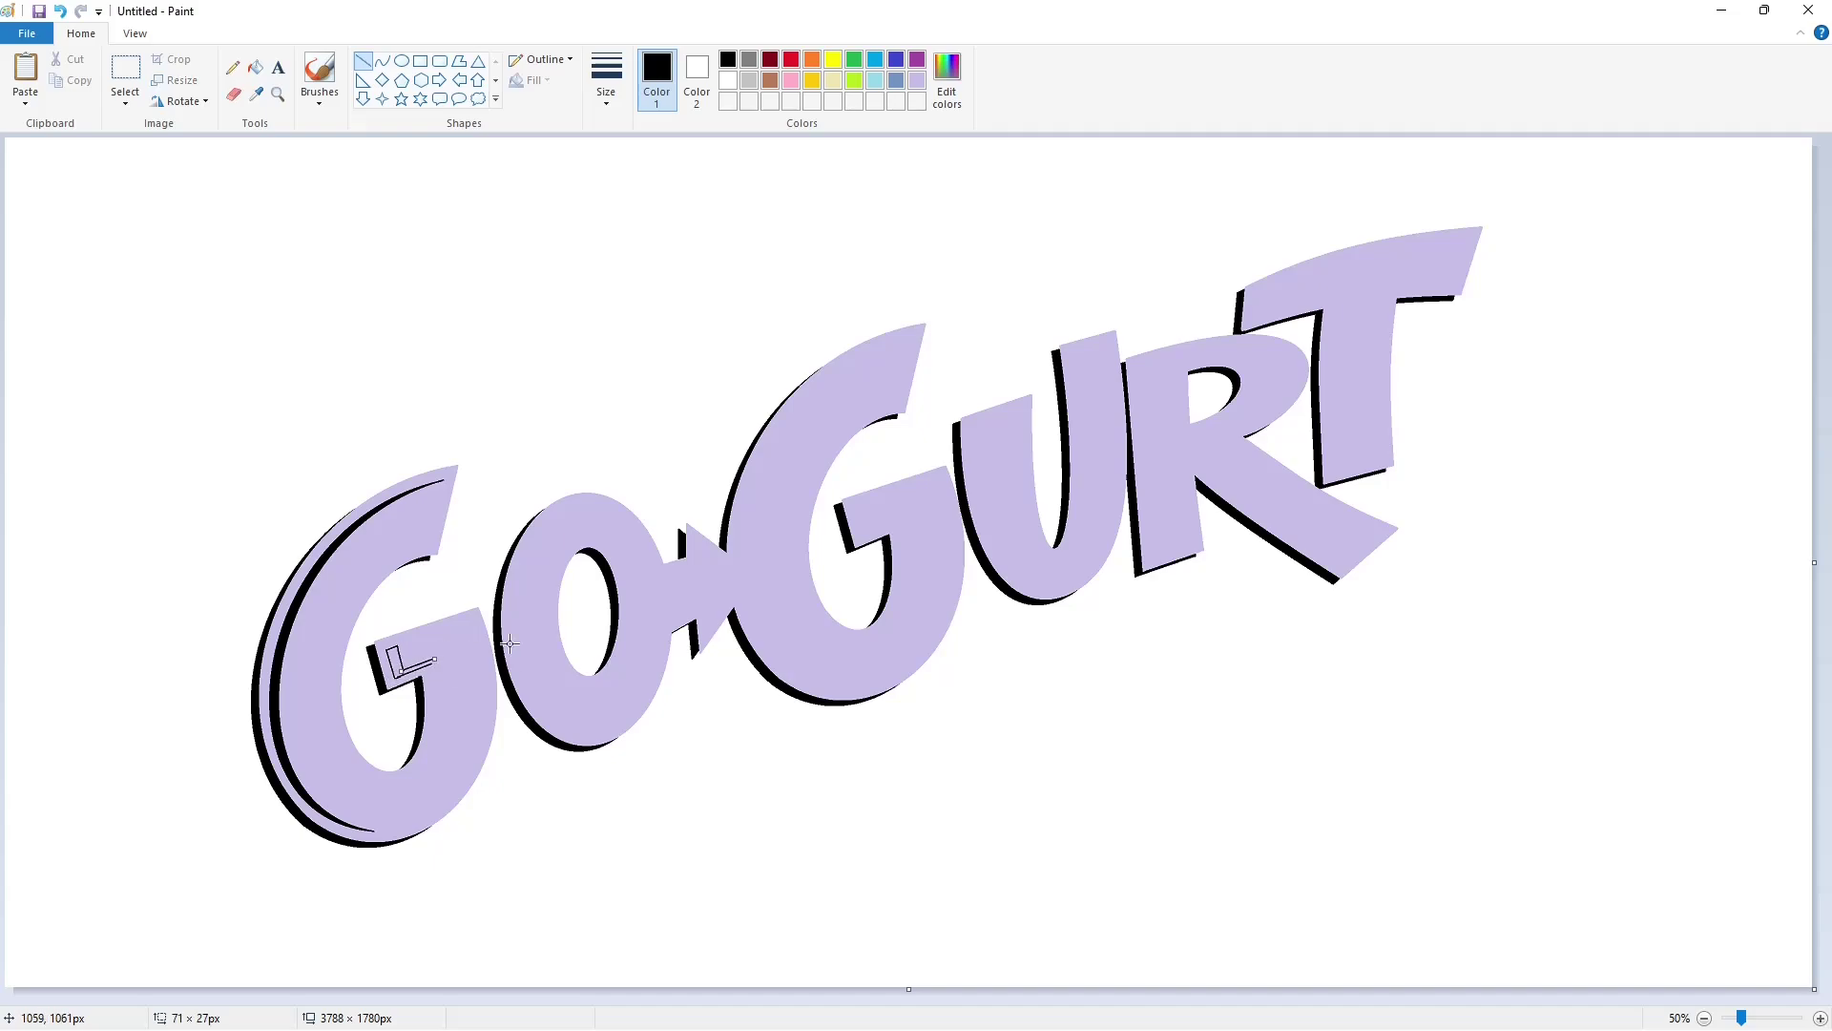
{"action": "left_click", "coordinate": [382, 60]}
{"action": "mouse_move", "coordinate": [437, 661]}
{"action": "left_mouse_down"}
{"action": "mouse_move", "coordinate": [400, 784]}
{"action": "mouse_move", "coordinate": [445, 716]}
{"action": "mouse_move", "coordinate": [437, 781]}
{"action": "left_mouse_up"}
{"action": "left_click", "coordinate": [527, 788]}
- Fill the outlined accent inside the first G's hook with black
{"action": "left_click", "coordinate": [1820, 1018]}
{"action": "left_click_drag", "start_coordinate": [611, 997], "coordinate": [680, 997]}
{"action": "left_click", "coordinate": [255, 68]}
{"action": "left_click", "coordinate": [657, 541]}
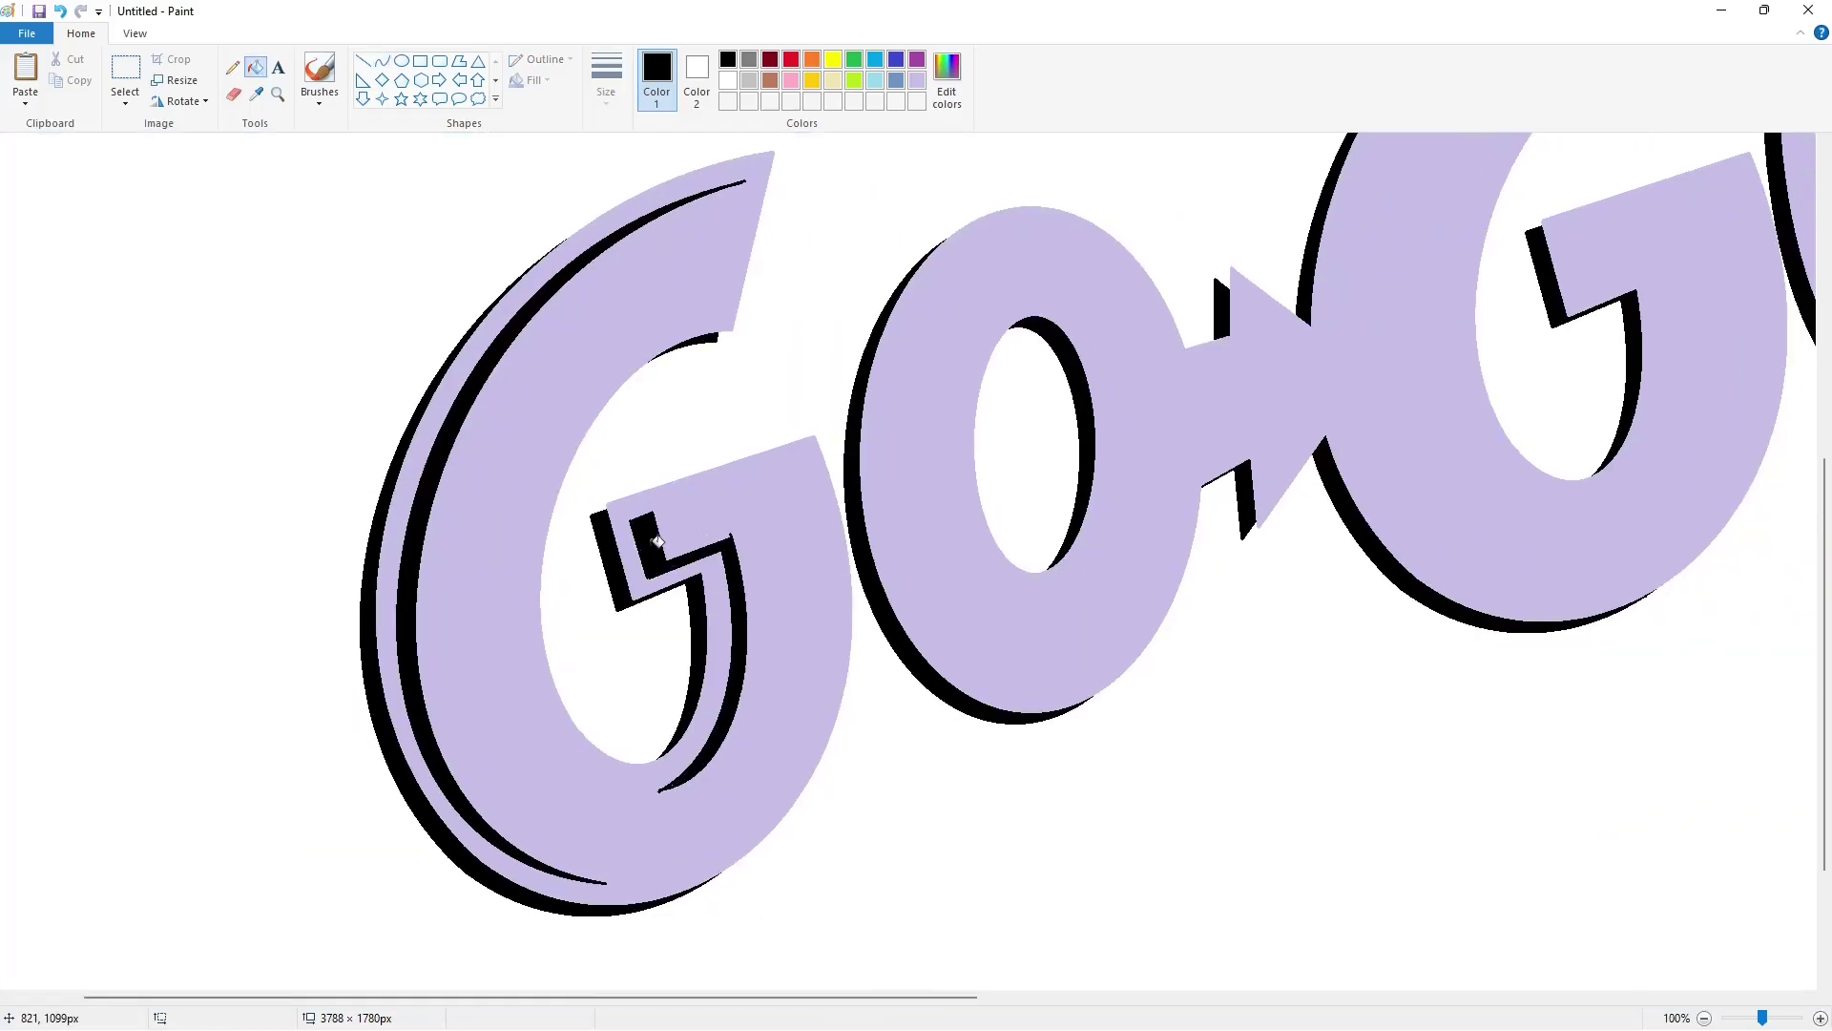
- Trim the corner of the G's hook accent with a short lavender line at the thickest size
{"action": "left_click", "coordinate": [368, 62]}
{"action": "left_click", "coordinate": [815, 770]}
{"action": "left_click", "coordinate": [917, 81]}
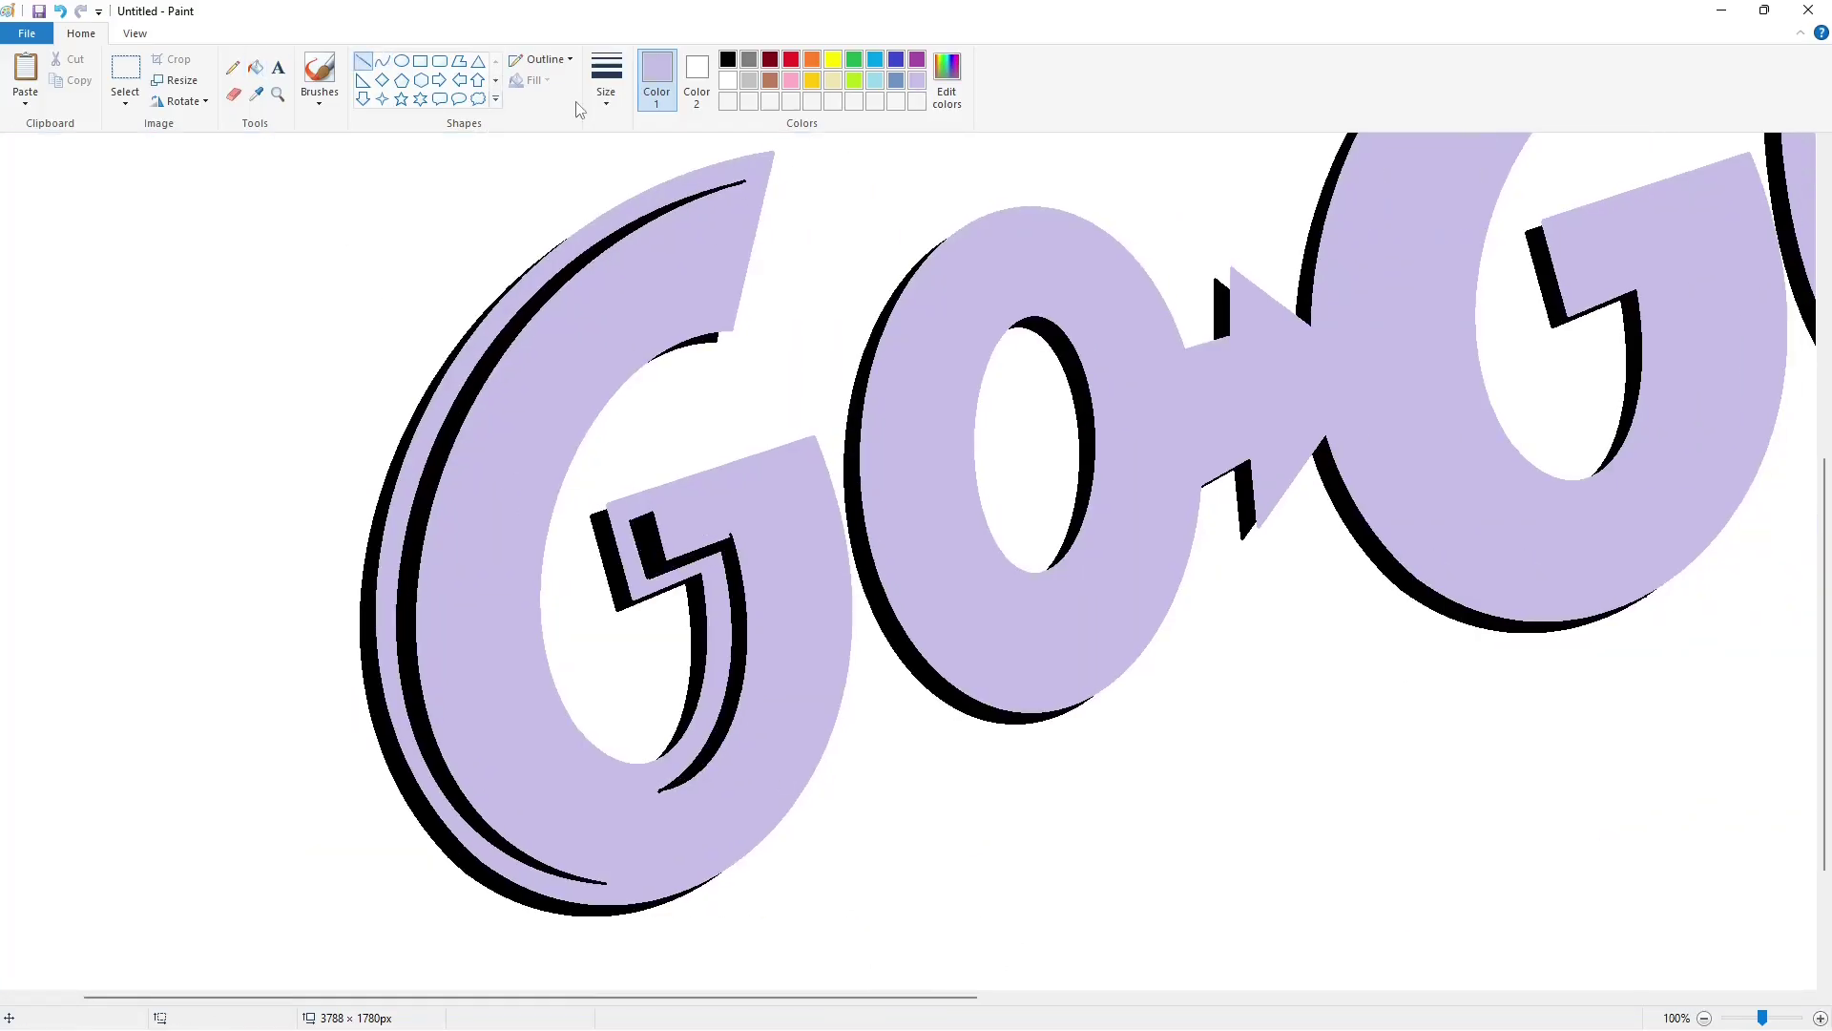
{"action": "left_click", "coordinate": [606, 81]}
{"action": "left_click", "coordinate": [639, 251]}
{"action": "left_click_drag", "start_coordinate": [705, 538], "coordinate": [759, 526]}
{"action": "scroll", "coordinate": [910, 839], "scroll_direction": "down", "scroll_amount": 2, "text": "ctrl"}
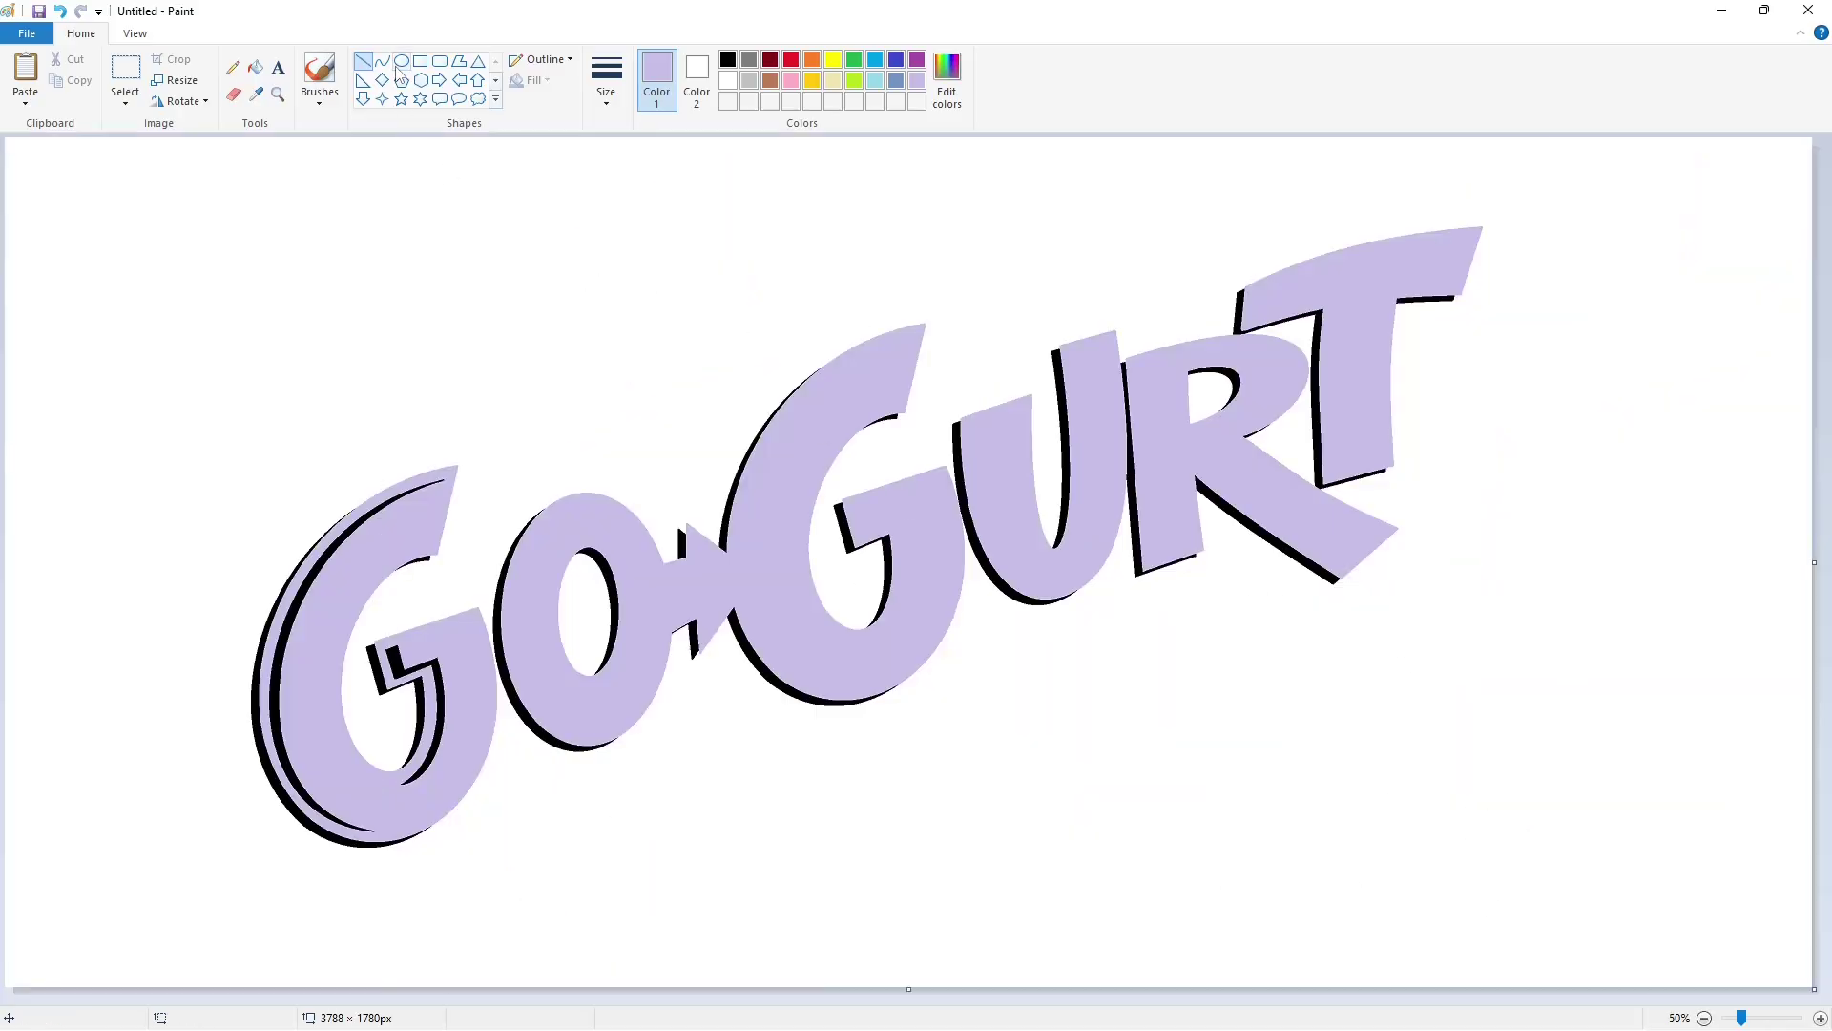
- Draw a thin black curve inside the O's left side, following its outer edge
{"action": "left_click", "coordinate": [383, 62]}
{"action": "left_click", "coordinate": [728, 61]}
{"action": "left_click", "coordinate": [608, 84]}
{"action": "left_click", "coordinate": [616, 143]}
{"action": "left_click_drag", "start_coordinate": [560, 518], "coordinate": [582, 735]}
{"action": "mouse_move", "coordinate": [529, 592]}
{"action": "left_mouse_down"}
{"action": "mouse_move", "coordinate": [509, 569]}
{"action": "mouse_move", "coordinate": [512, 731]}
{"action": "left_mouse_up"}
{"action": "left_click_drag", "start_coordinate": [550, 516], "coordinate": [582, 734]}
{"action": "left_click_drag", "start_coordinate": [533, 597], "coordinate": [525, 578]}
{"action": "left_click_drag", "start_coordinate": [497, 704], "coordinate": [487, 706]}
{"action": "key", "text": "ctrl+z"}
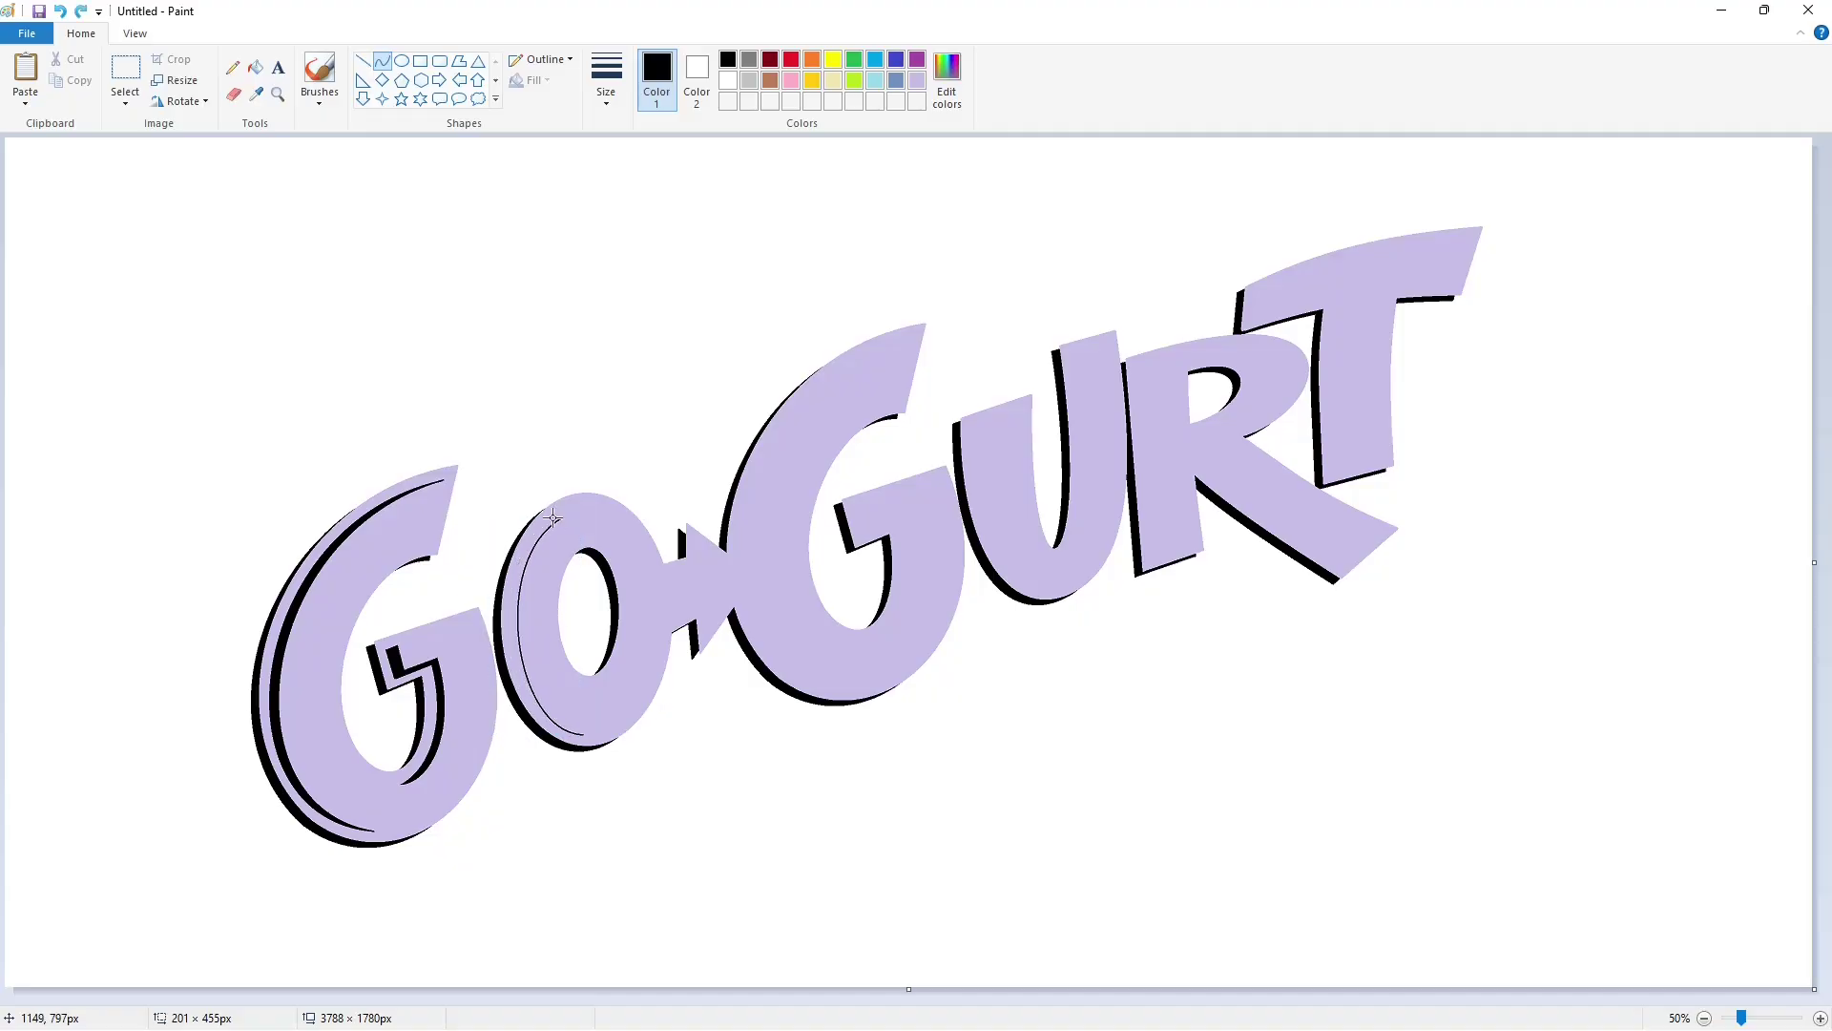
{"action": "left_click_drag", "start_coordinate": [553, 517], "coordinate": [580, 734]}
{"action": "left_click_drag", "start_coordinate": [563, 605], "coordinate": [491, 575]}
{"action": "left_click_drag", "start_coordinate": [507, 687], "coordinate": [497, 724]}
{"action": "key", "text": "ctrl+z"}
- Draw a second black curve just outside the first in the O's left side, meeting it at the base
{"action": "left_click_drag", "start_coordinate": [554, 516], "coordinate": [582, 734]}
{"action": "left_click_drag", "start_coordinate": [563, 605], "coordinate": [486, 574]}
{"action": "left_click_drag", "start_coordinate": [499, 641], "coordinate": [500, 738]}
{"action": "scroll", "coordinate": [861, 883], "scroll_direction": "up", "scroll_amount": 1}
{"action": "scroll", "coordinate": [859, 888], "scroll_direction": "down", "scroll_amount": 2}
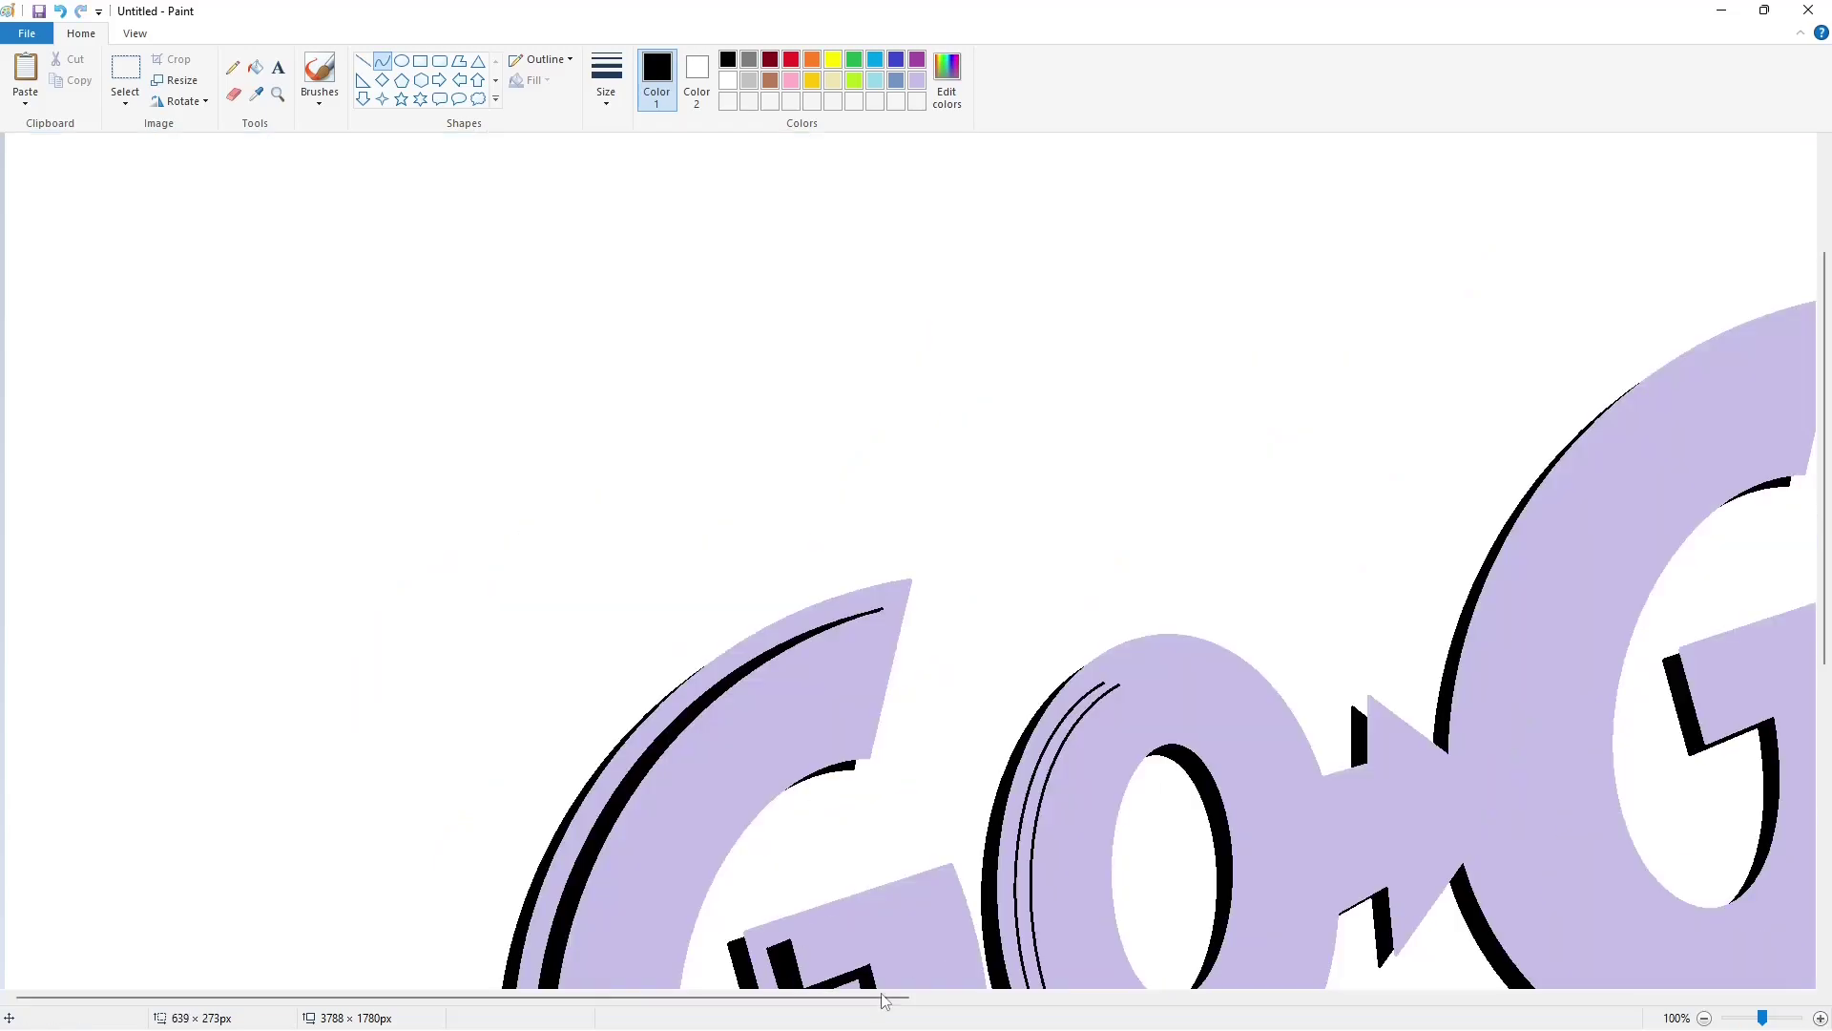
{"action": "left_click_drag", "start_coordinate": [884, 997], "coordinate": [1003, 997]}
{"action": "left_click", "coordinate": [364, 61]}
{"action": "left_click_drag", "start_coordinate": [864, 685], "coordinate": [877, 685]}
{"action": "scroll", "coordinate": [1407, 789], "scroll_direction": "down", "scroll_amount": 1, "text": "ctrl"}
{"action": "left_click", "coordinate": [381, 60]}
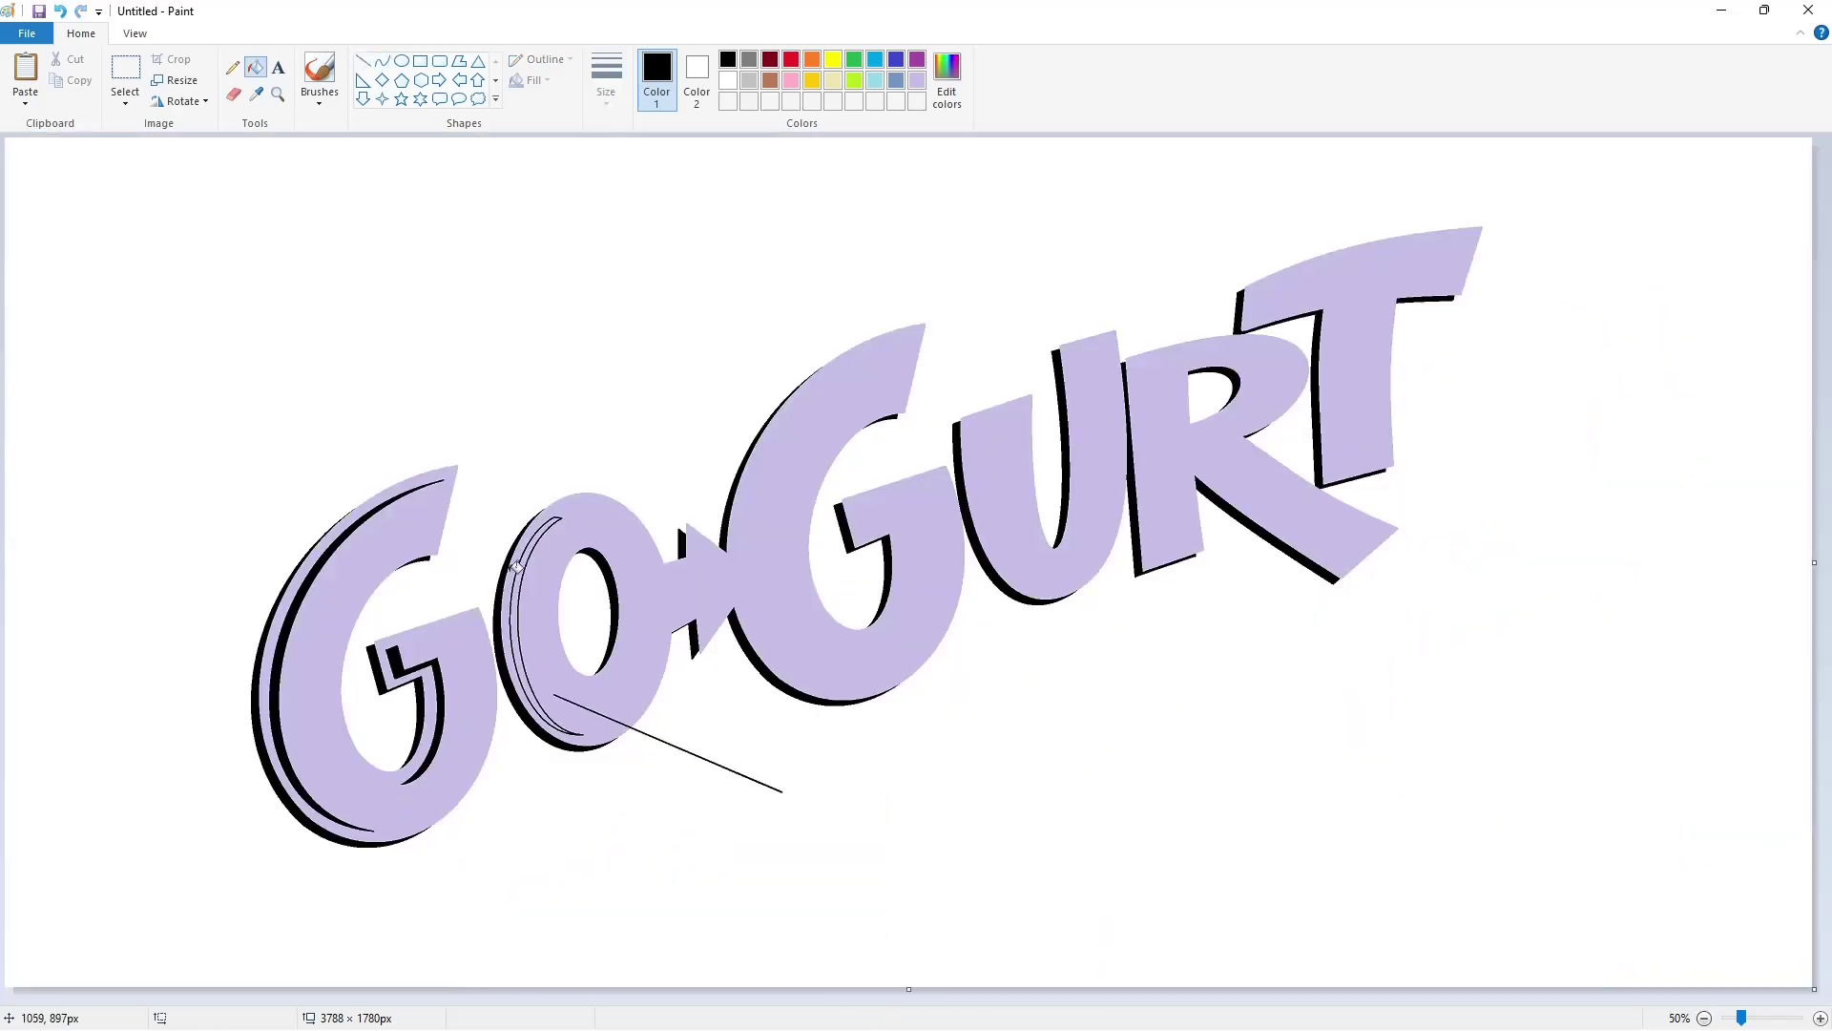
{"action": "key", "text": "ctrl+z"}
{"action": "key", "text": "ctrl+z"}
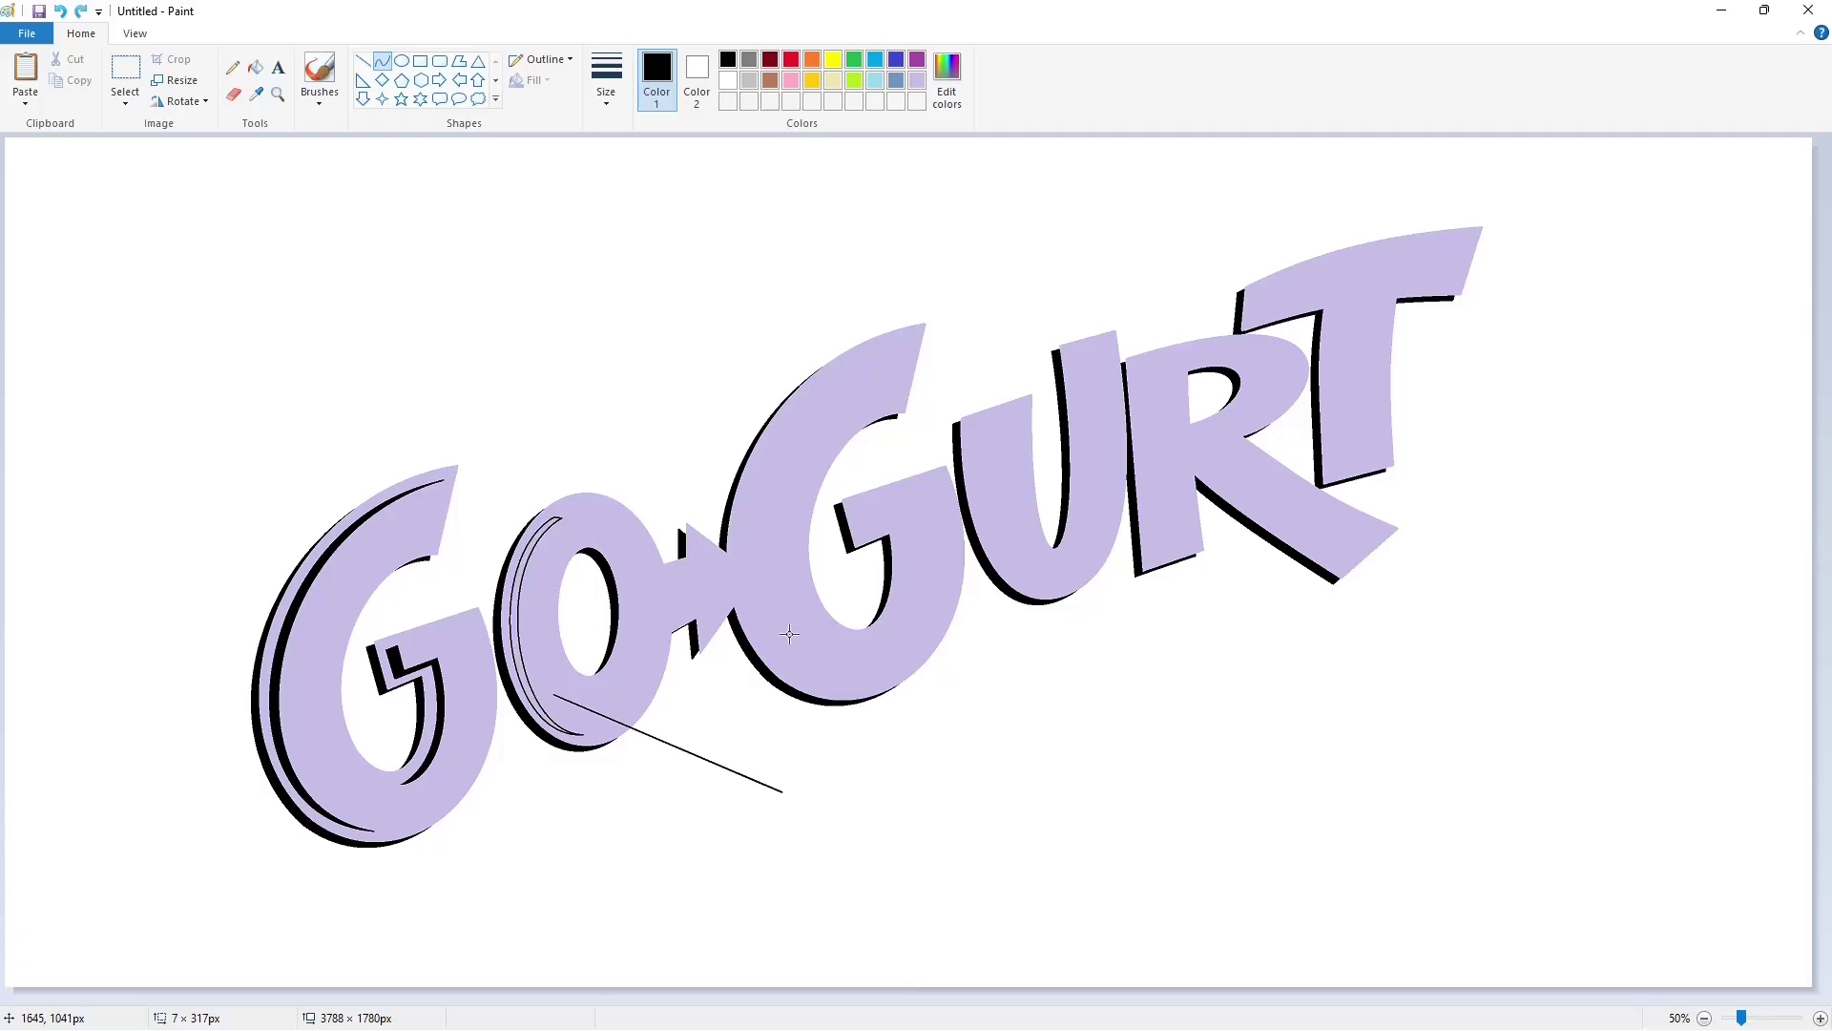
{"action": "key", "text": "ctrl+z"}
- Draw two black curves along the right side of the O's opening to outline a slim crescent
{"action": "left_click_drag", "start_coordinate": [597, 537], "coordinate": [597, 688]}
{"action": "left_click", "coordinate": [645, 549]}
{"action": "left_click", "coordinate": [634, 674]}
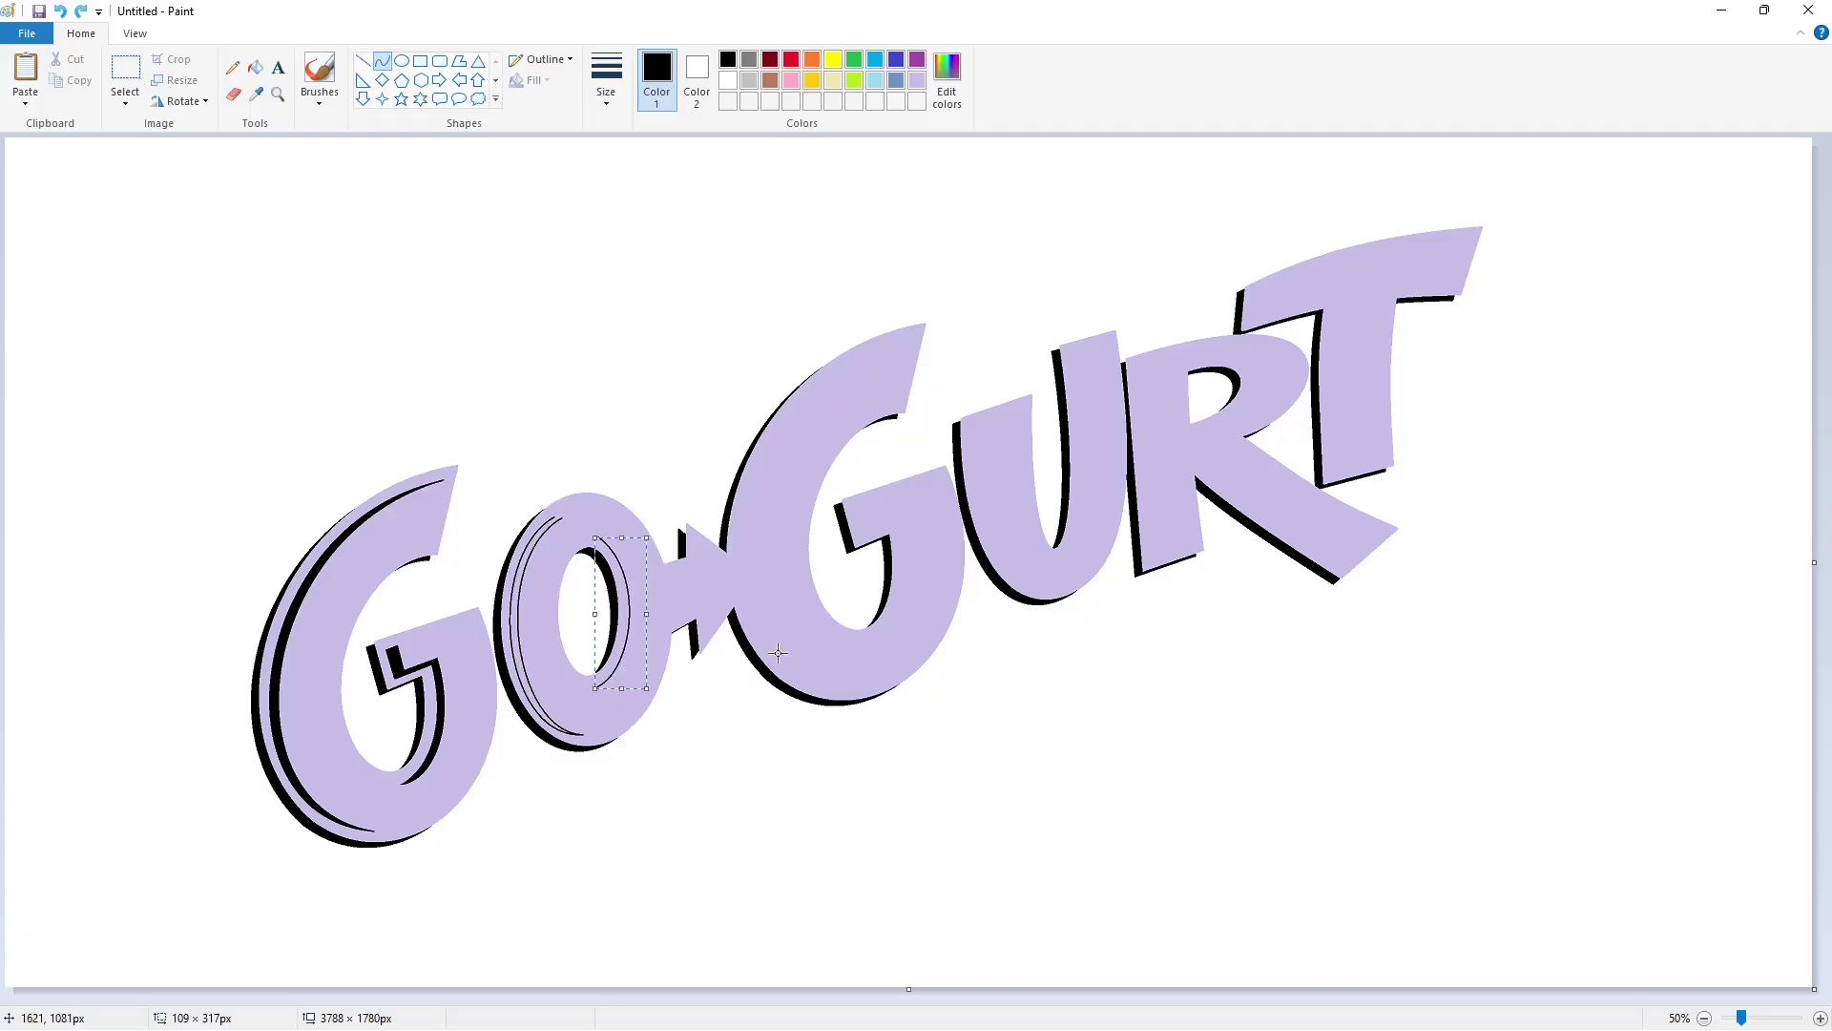
{"action": "left_click_drag", "start_coordinate": [777, 652], "coordinate": [799, 667]}
- Close the top of the O's left crescent with a short line, and fill both crescents in the O with black
{"action": "left_click", "coordinate": [1819, 1018]}
{"action": "left_click_drag", "start_coordinate": [859, 998], "coordinate": [1050, 998]}
{"action": "left_click", "coordinate": [364, 61]}
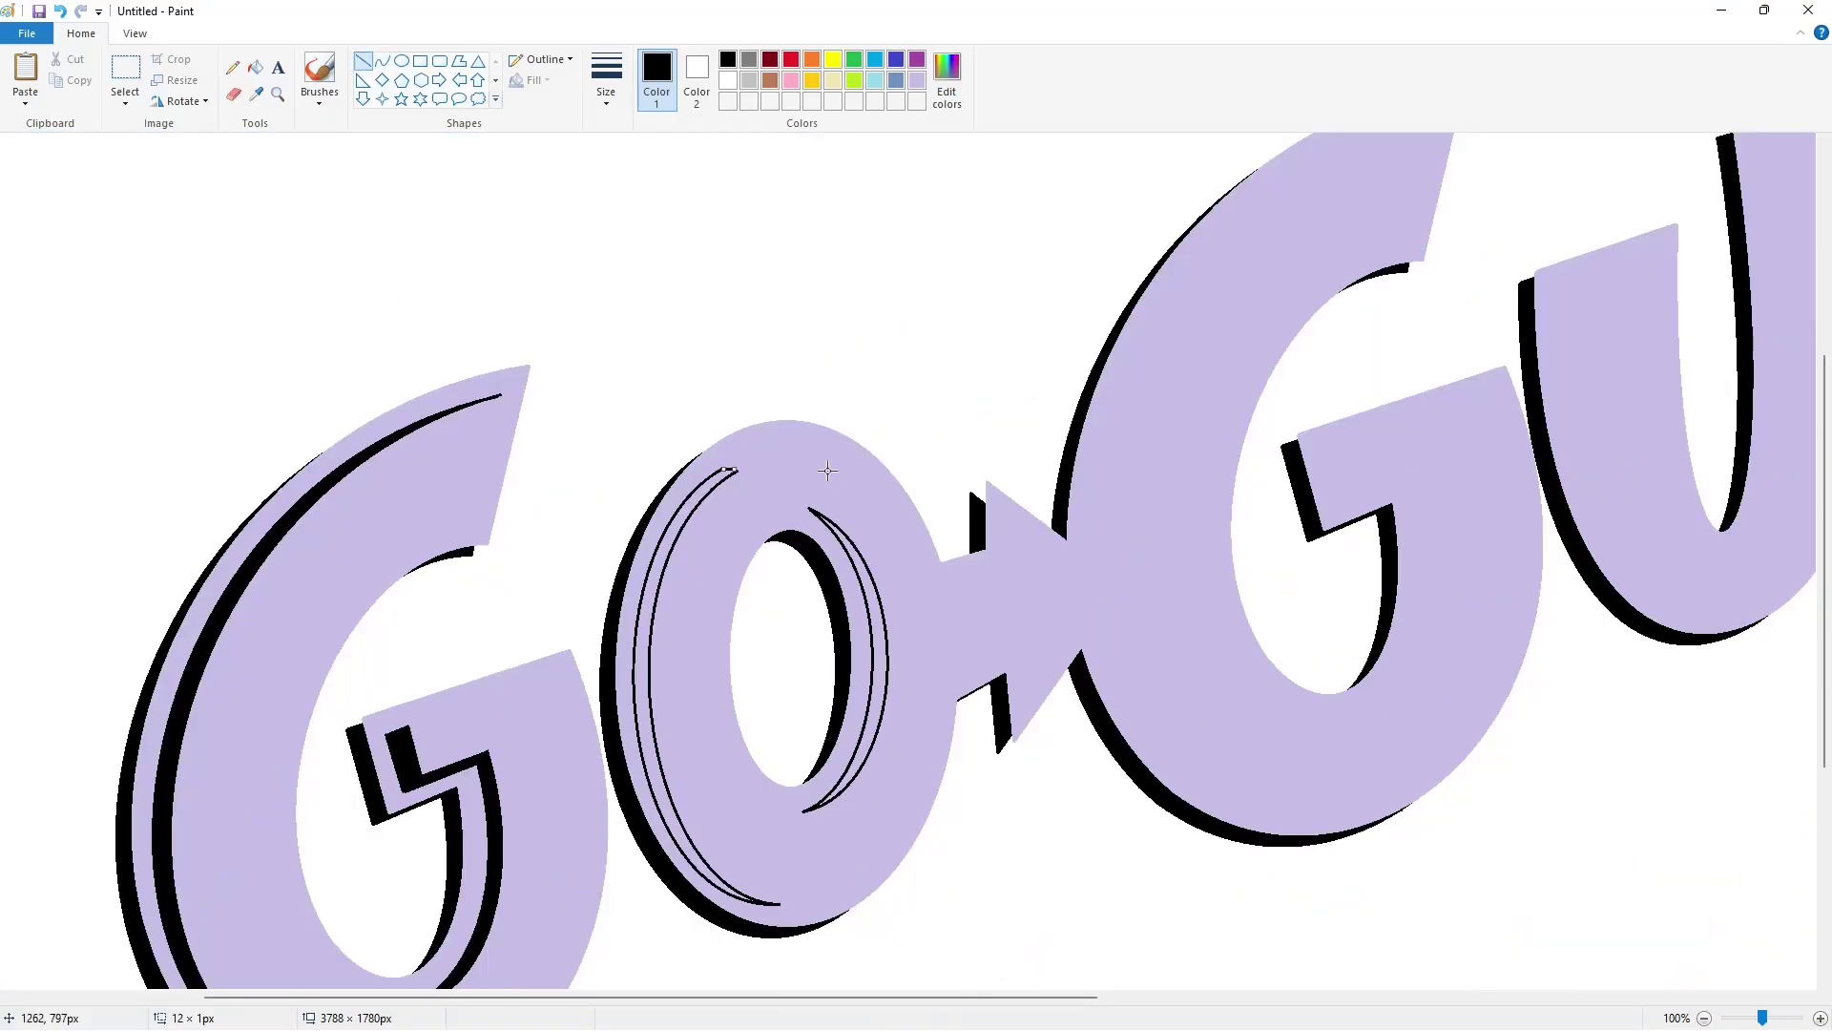
{"action": "left_click", "coordinate": [254, 66]}
{"action": "left_click", "coordinate": [640, 668]}
{"action": "left_click", "coordinate": [885, 601]}
{"action": "left_click", "coordinate": [362, 60]}
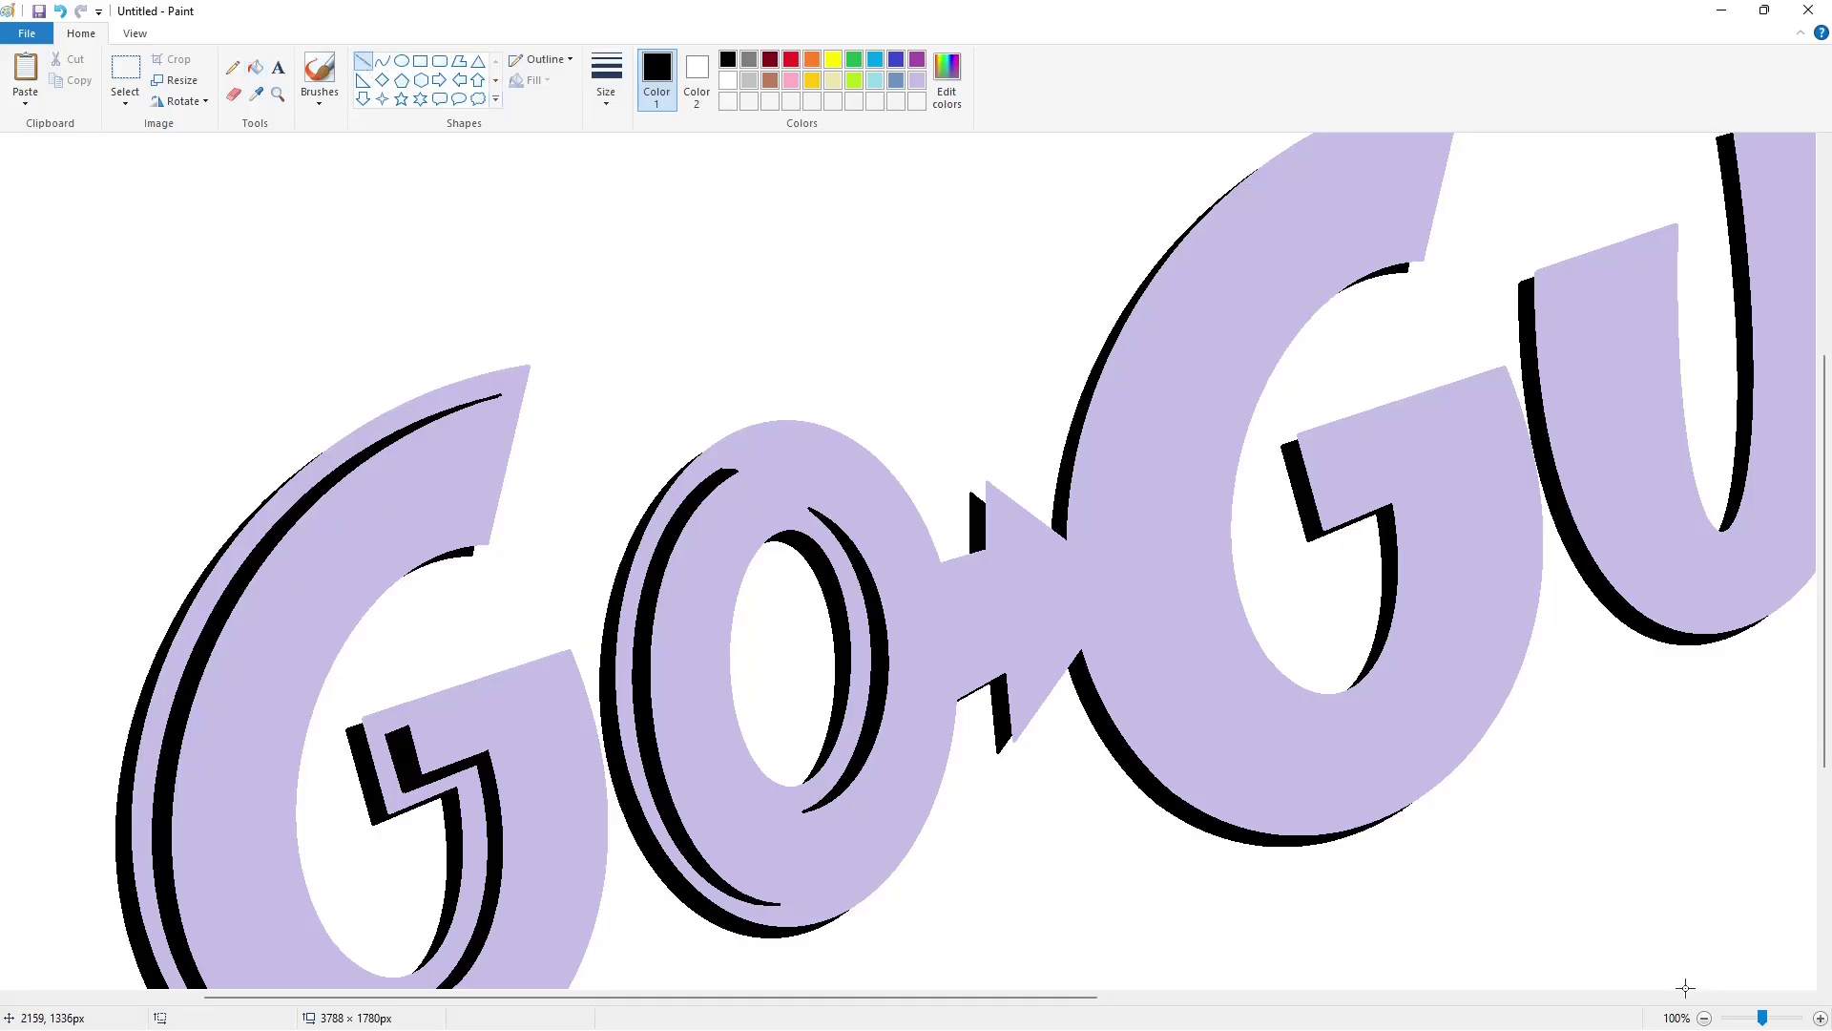
{"action": "scroll", "coordinate": [1496, 810], "scroll_direction": "down", "scroll_amount": 1}
- Duplicate the first G and place the copy in the upper-left corner of the canvas
{"action": "left_click", "coordinate": [125, 69]}
{"action": "left_click_drag", "start_coordinate": [195, 392], "coordinate": [504, 899]}
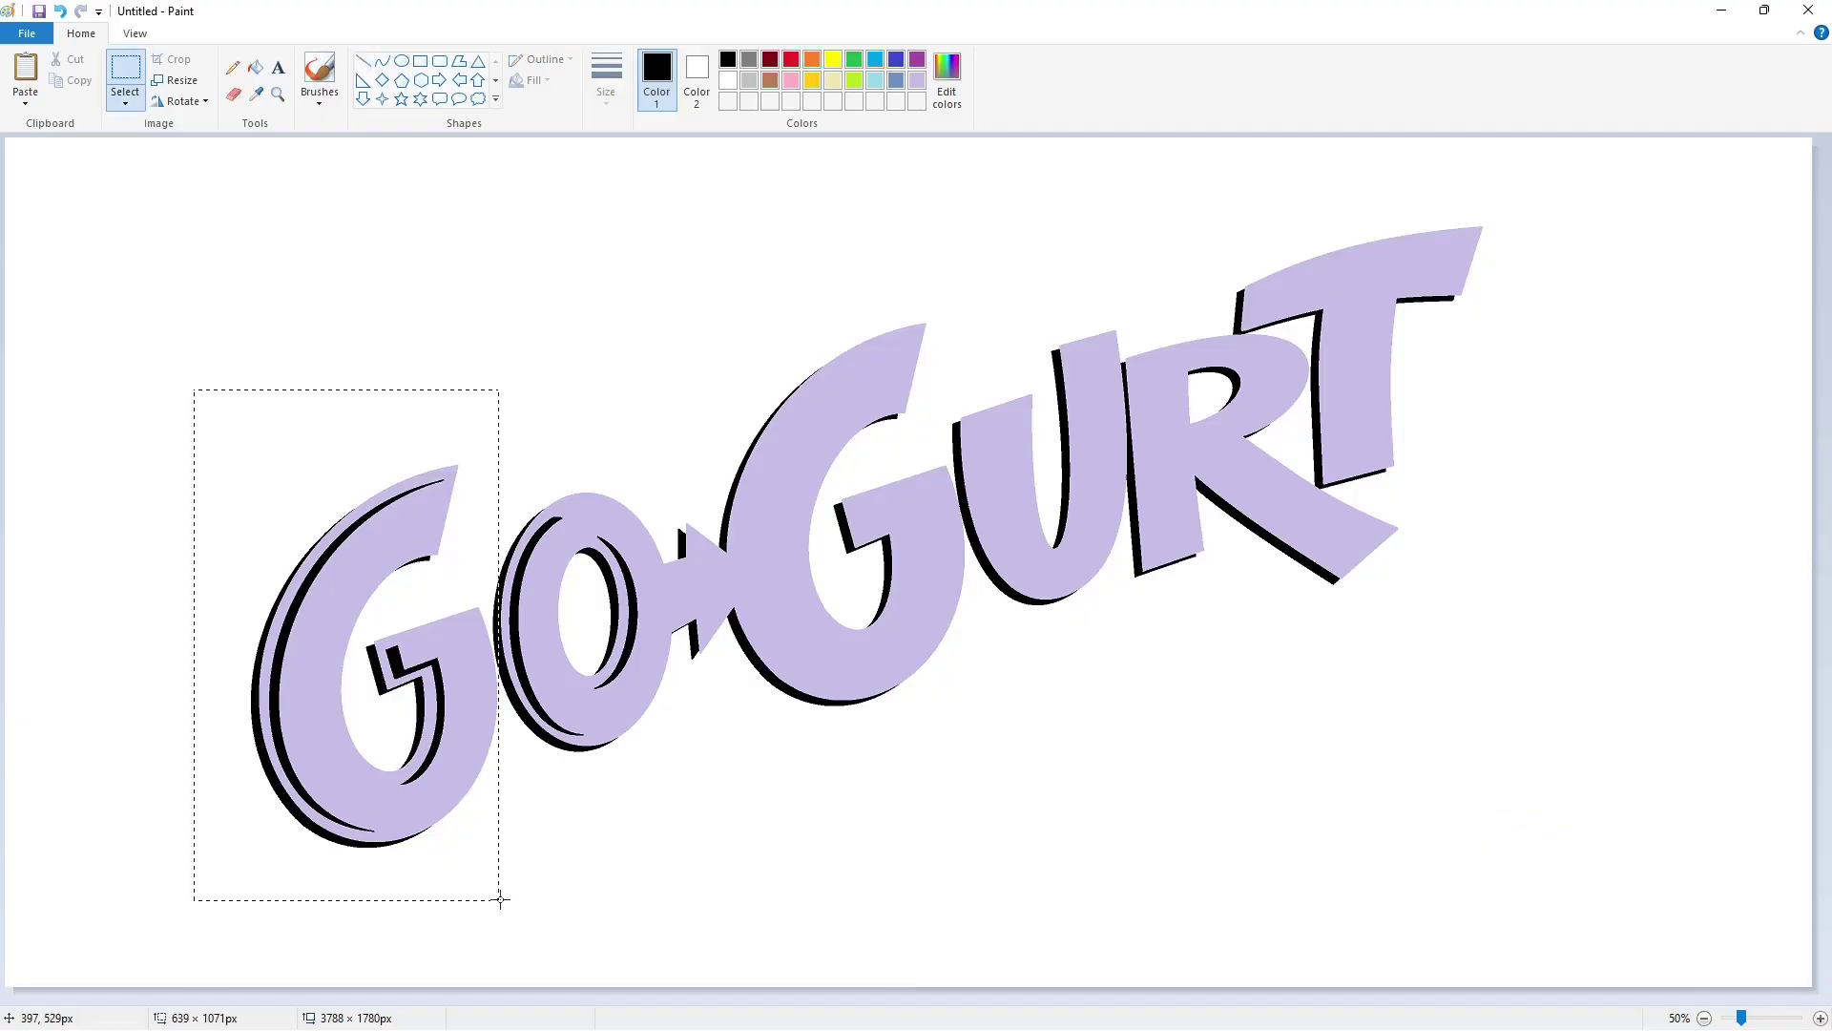
{"action": "key", "text": "ctrl+c"}
{"action": "key", "text": "ctrl+v"}
{"action": "left_click_drag", "start_coordinate": [298, 323], "coordinate": [286, 263]}
{"action": "left_click", "coordinate": [349, 229]}
- Fill the copied G's lavender face and outer black shadow with white, leaving the accent strokes
{"action": "left_click", "coordinate": [255, 67]}
{"action": "left_click", "coordinate": [728, 81]}
{"action": "left_click", "coordinate": [279, 345]}
{"action": "left_click", "coordinate": [298, 315]}
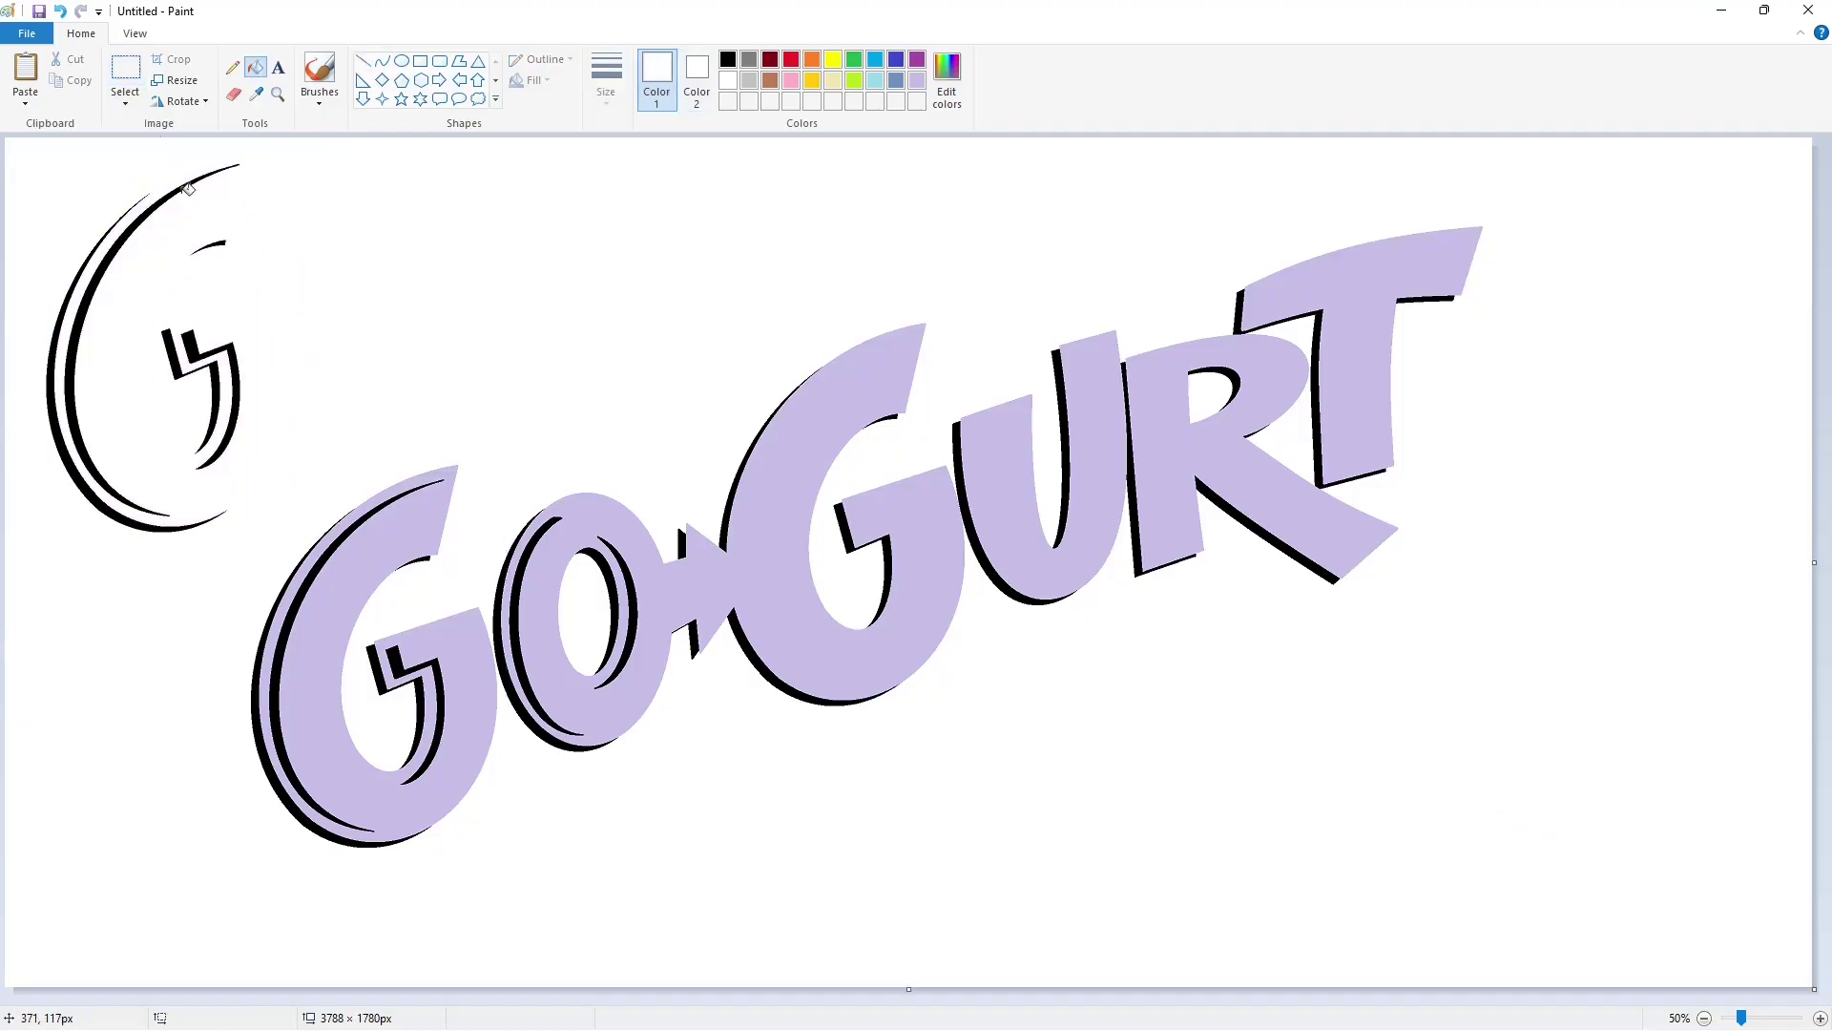
{"action": "left_click", "coordinate": [61, 430]}
- Cover the leftover black specks beside the copied G's outer stroke with a white line at the thickest size
{"action": "left_click", "coordinate": [365, 63]}
{"action": "left_click", "coordinate": [609, 91]}
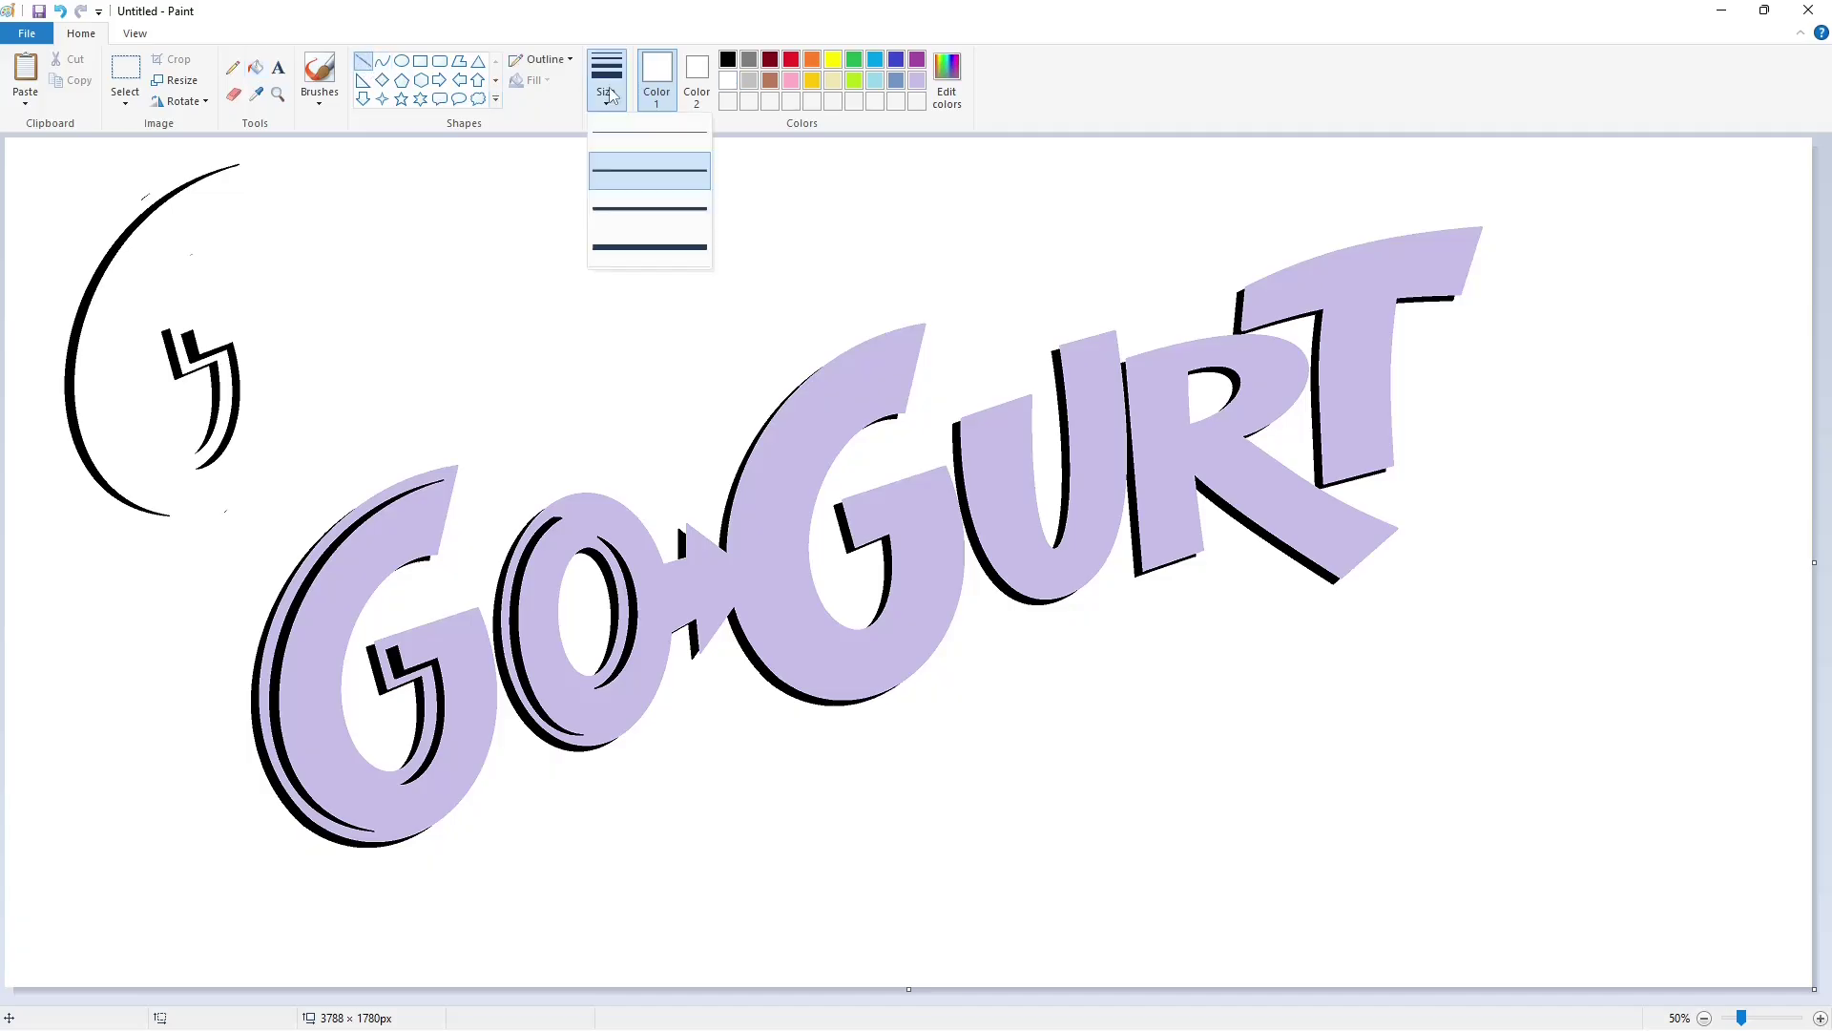
{"action": "left_click", "coordinate": [634, 245]}
{"action": "left_click_drag", "start_coordinate": [139, 202], "coordinate": [156, 184]}
{"action": "left_click", "coordinate": [411, 237]}
- Cover the stray speck below the copied accent strokes in the canvas's upper-left corner with white
{"action": "left_click", "coordinate": [125, 71]}
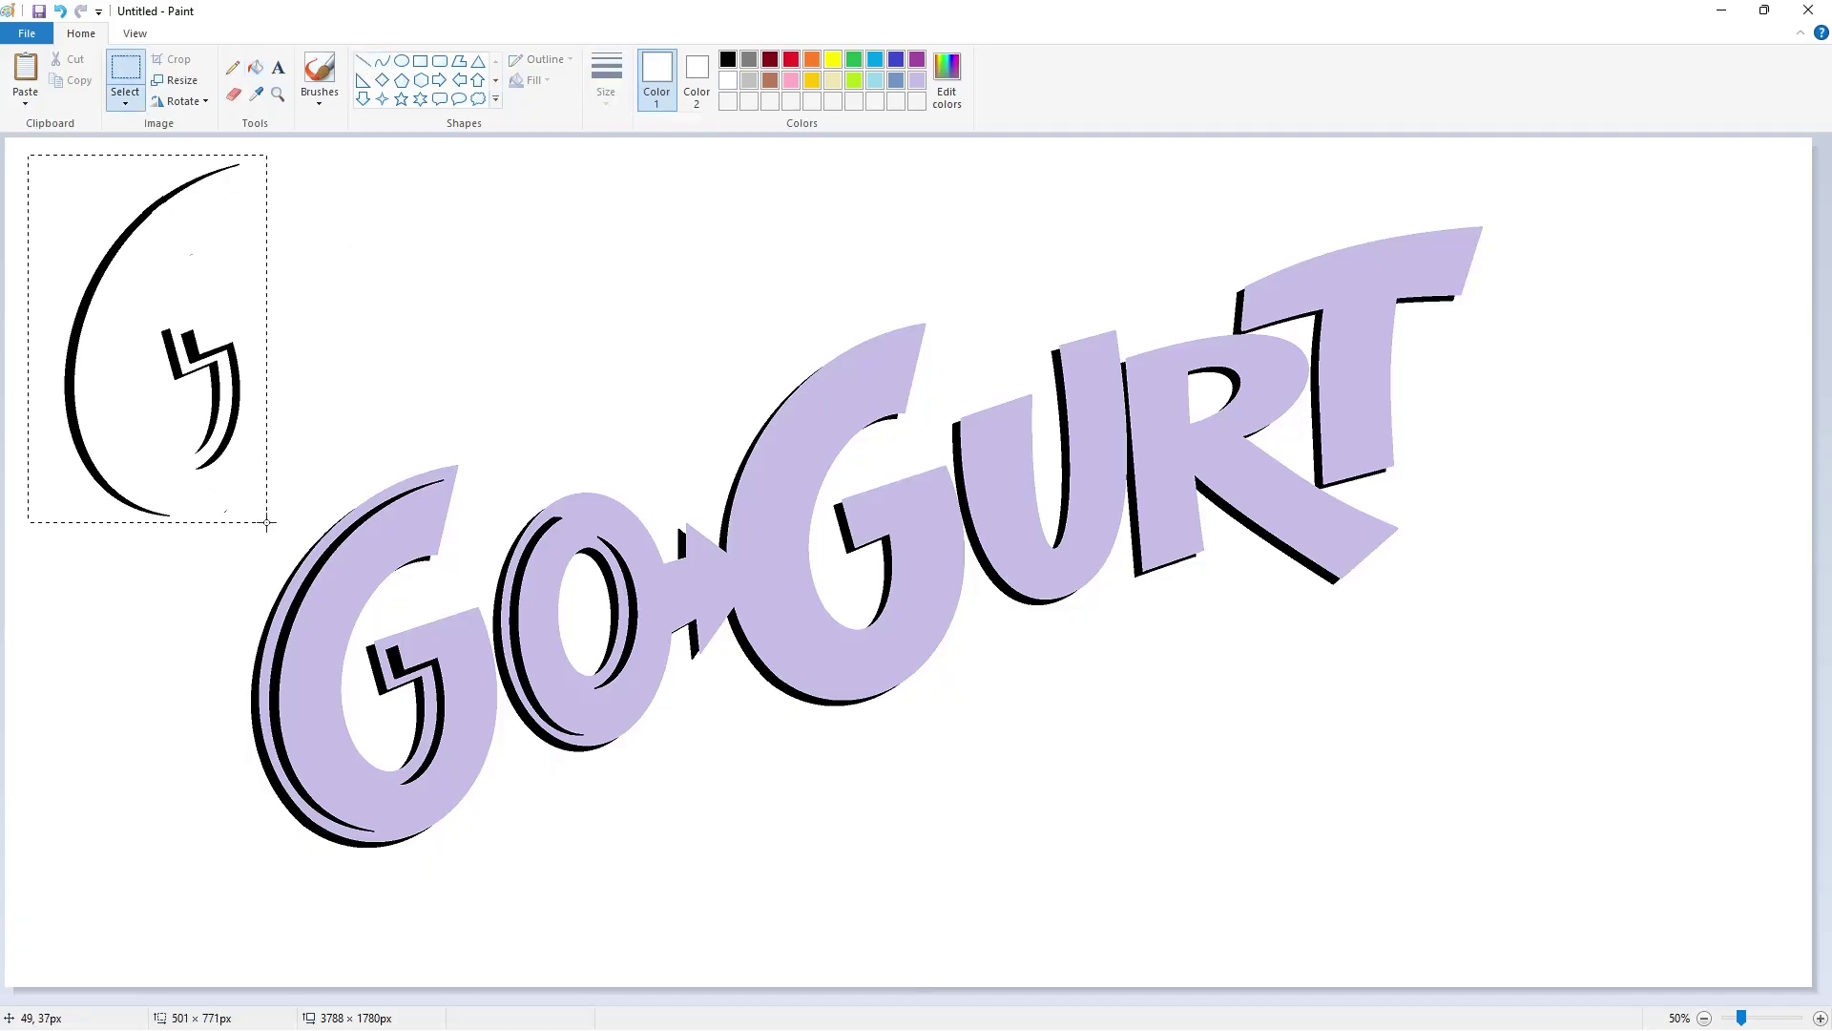
{"action": "left_click", "coordinate": [221, 141]}
{"action": "left_click_drag", "start_coordinate": [266, 522], "coordinate": [234, 496]}
{"action": "left_click", "coordinate": [364, 61]}
{"action": "left_click", "coordinate": [370, 464]}
- Place a copy of the cleaned accent strokes on the second G and fill its outer accent stroke with purple
{"action": "left_click", "coordinate": [125, 70]}
{"action": "left_click_drag", "start_coordinate": [24, 147], "coordinate": [958, 704]}
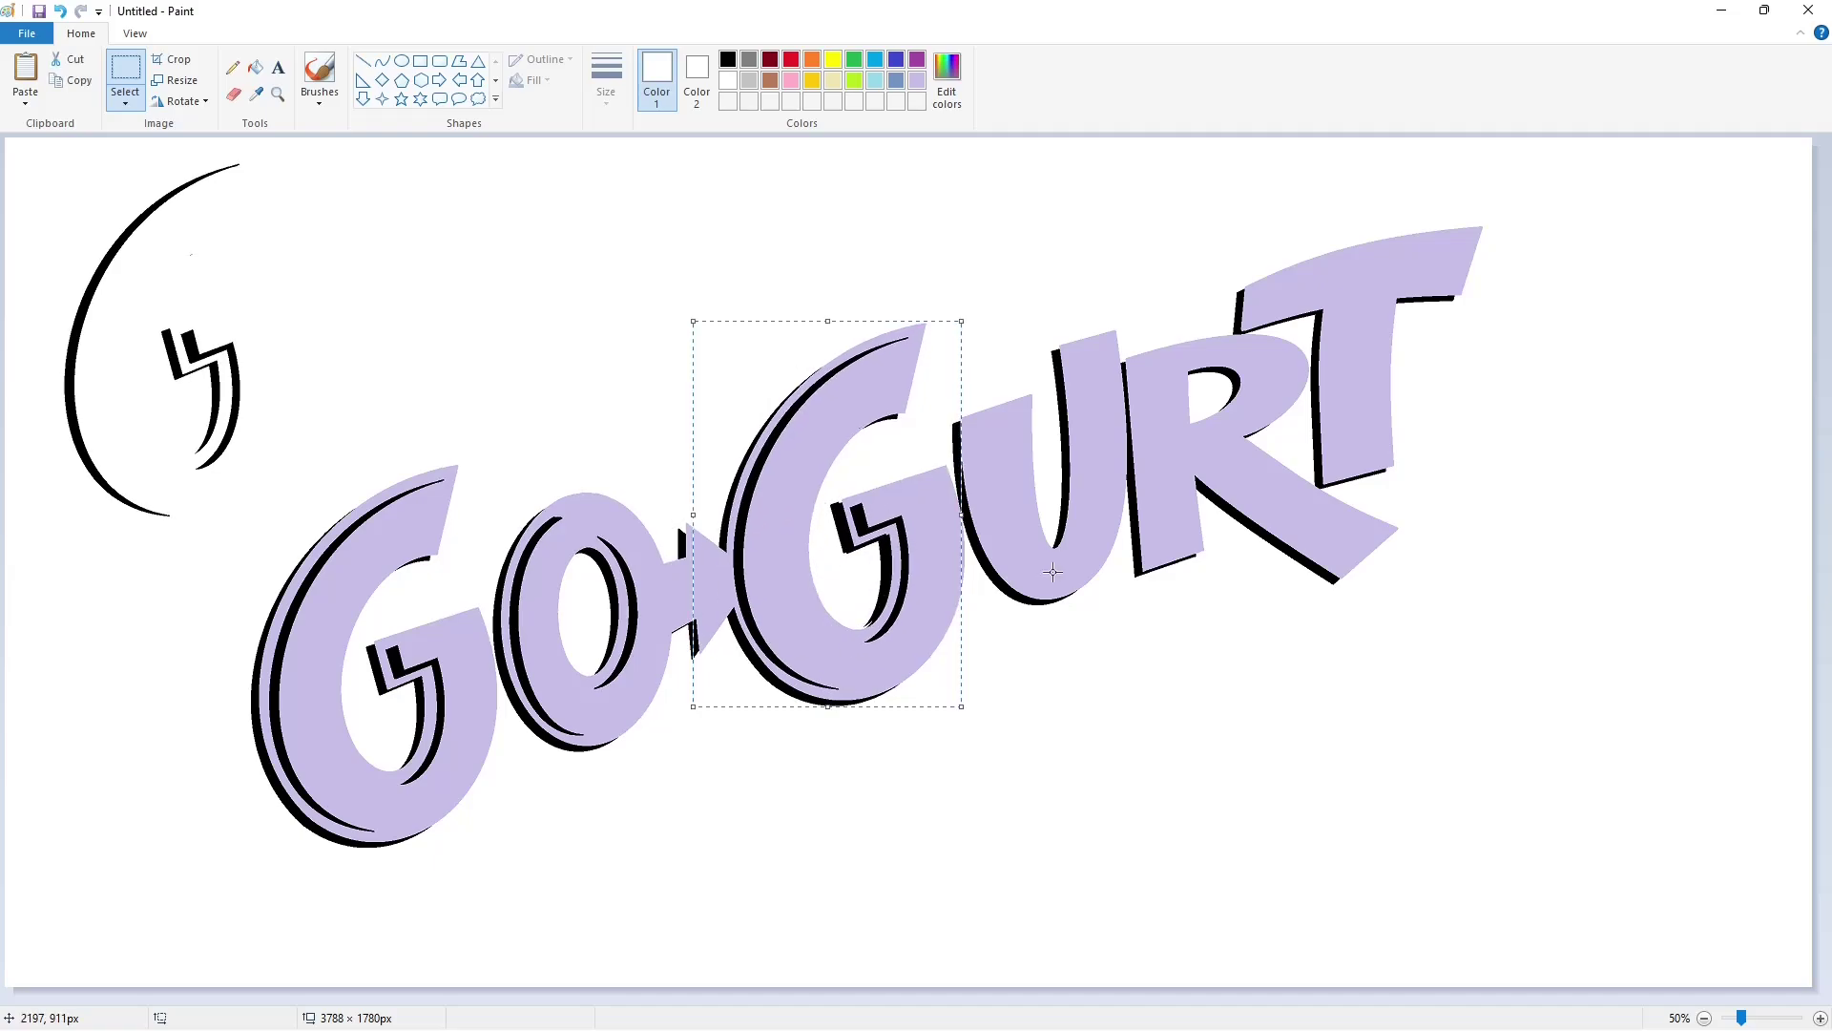
{"action": "left_click", "coordinate": [1053, 573]}
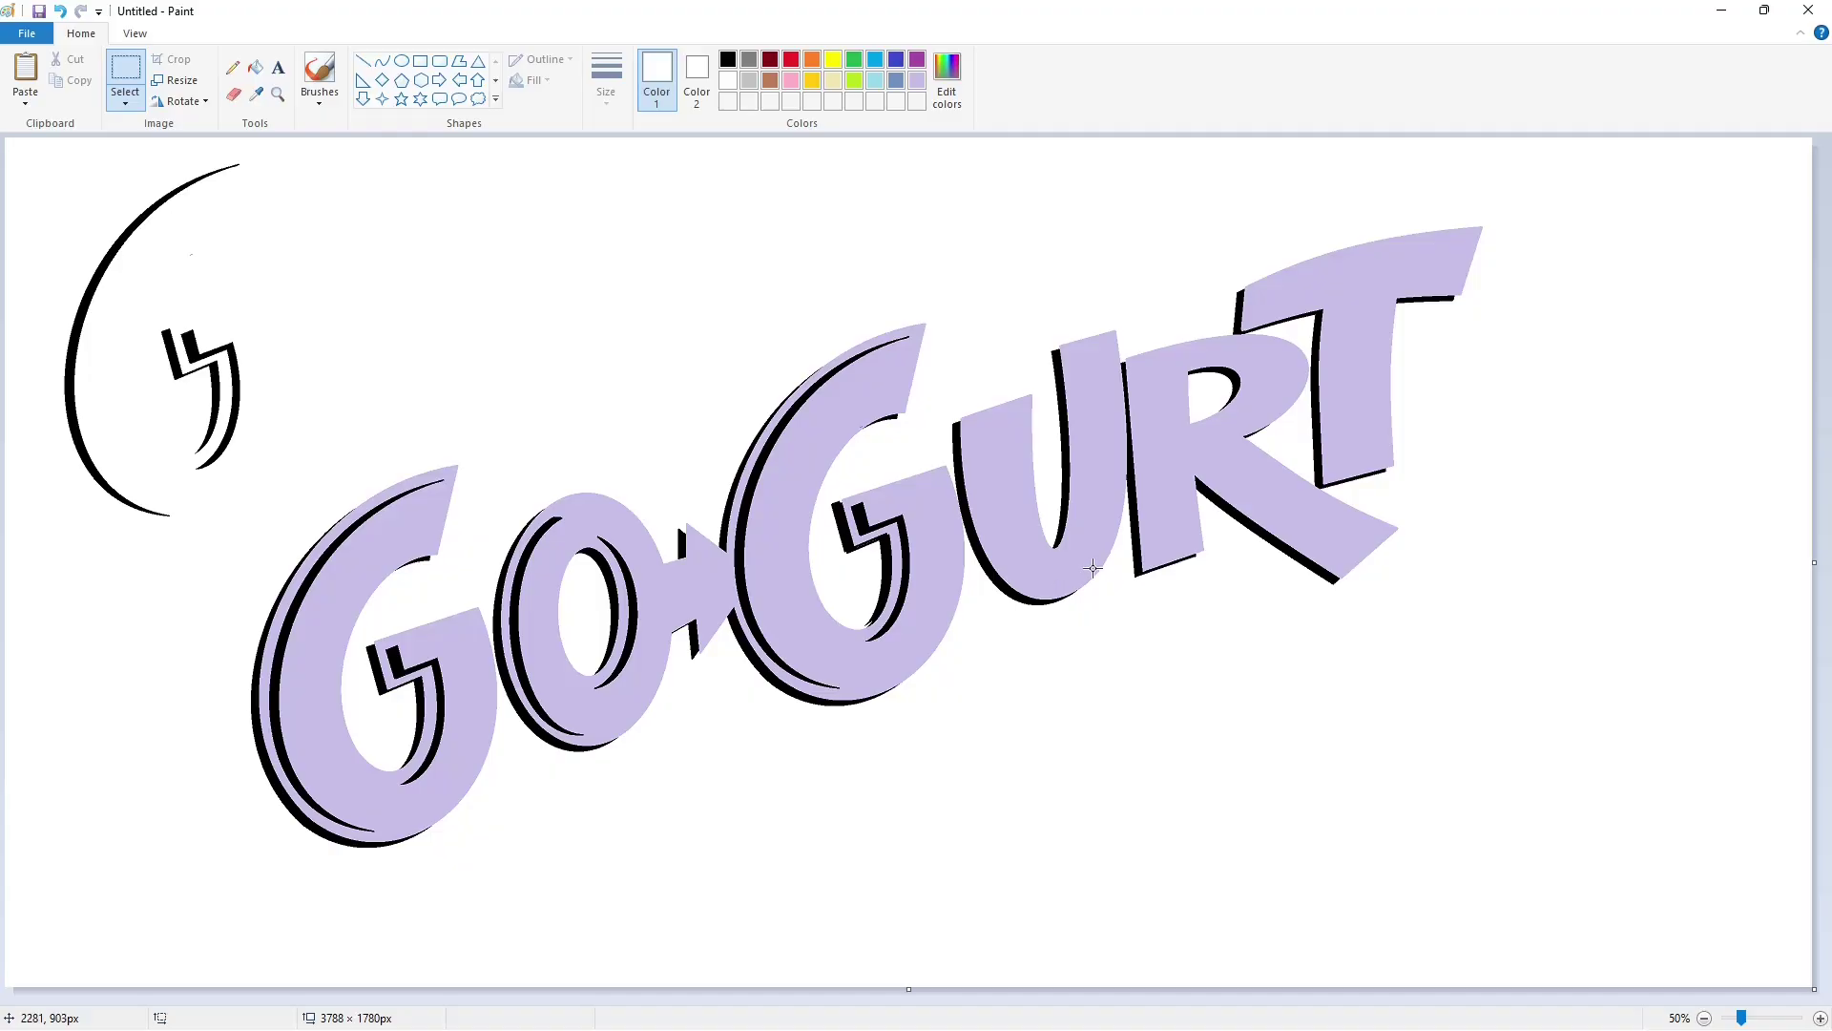
{"action": "left_click", "coordinate": [265, 73]}
{"action": "left_click", "coordinate": [741, 553]}
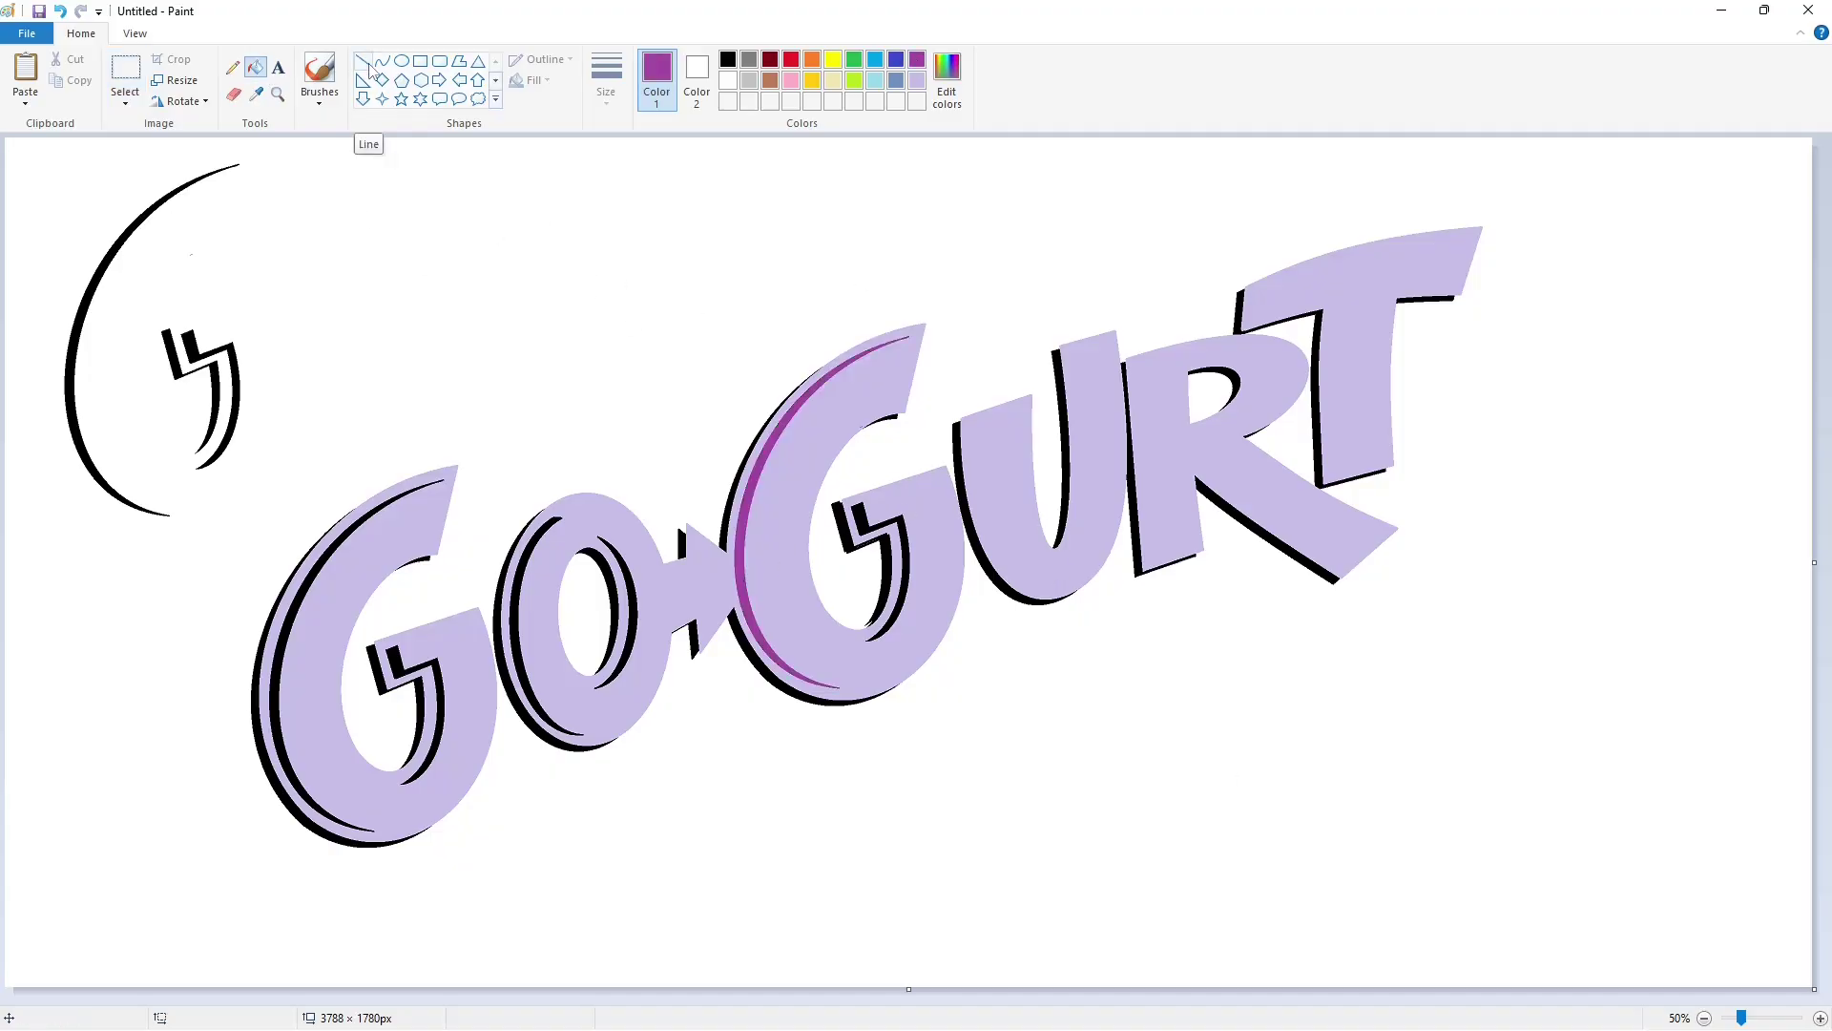
- Draw a black lightning-bolt polygon about 147 by 81 px across the arrow's lower half and fill it with black
{"action": "left_click", "coordinate": [369, 69]}
{"action": "left_click", "coordinate": [606, 80]}
{"action": "left_click", "coordinate": [633, 164]}
{"action": "left_click", "coordinate": [459, 64]}
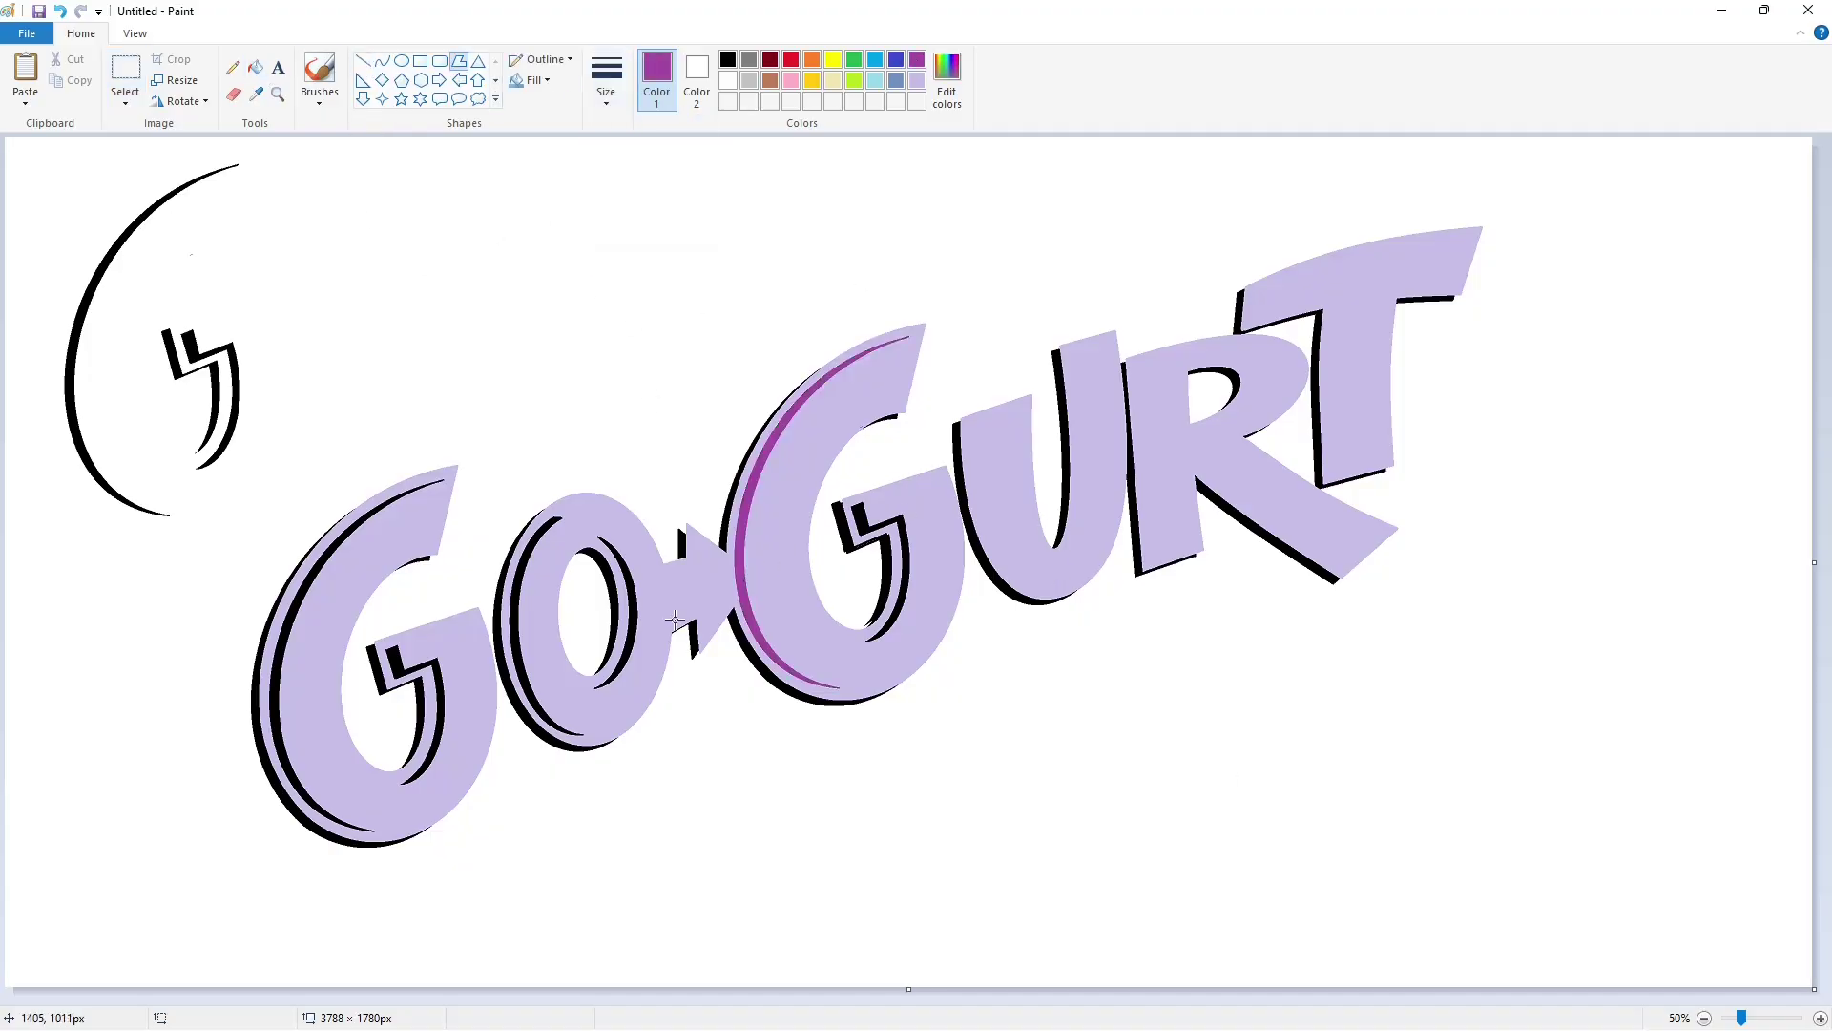
{"action": "left_click", "coordinate": [606, 81]}
{"action": "left_click", "coordinate": [650, 248]}
{"action": "left_click", "coordinate": [728, 59]}
{"action": "left_click", "coordinate": [744, 581]}
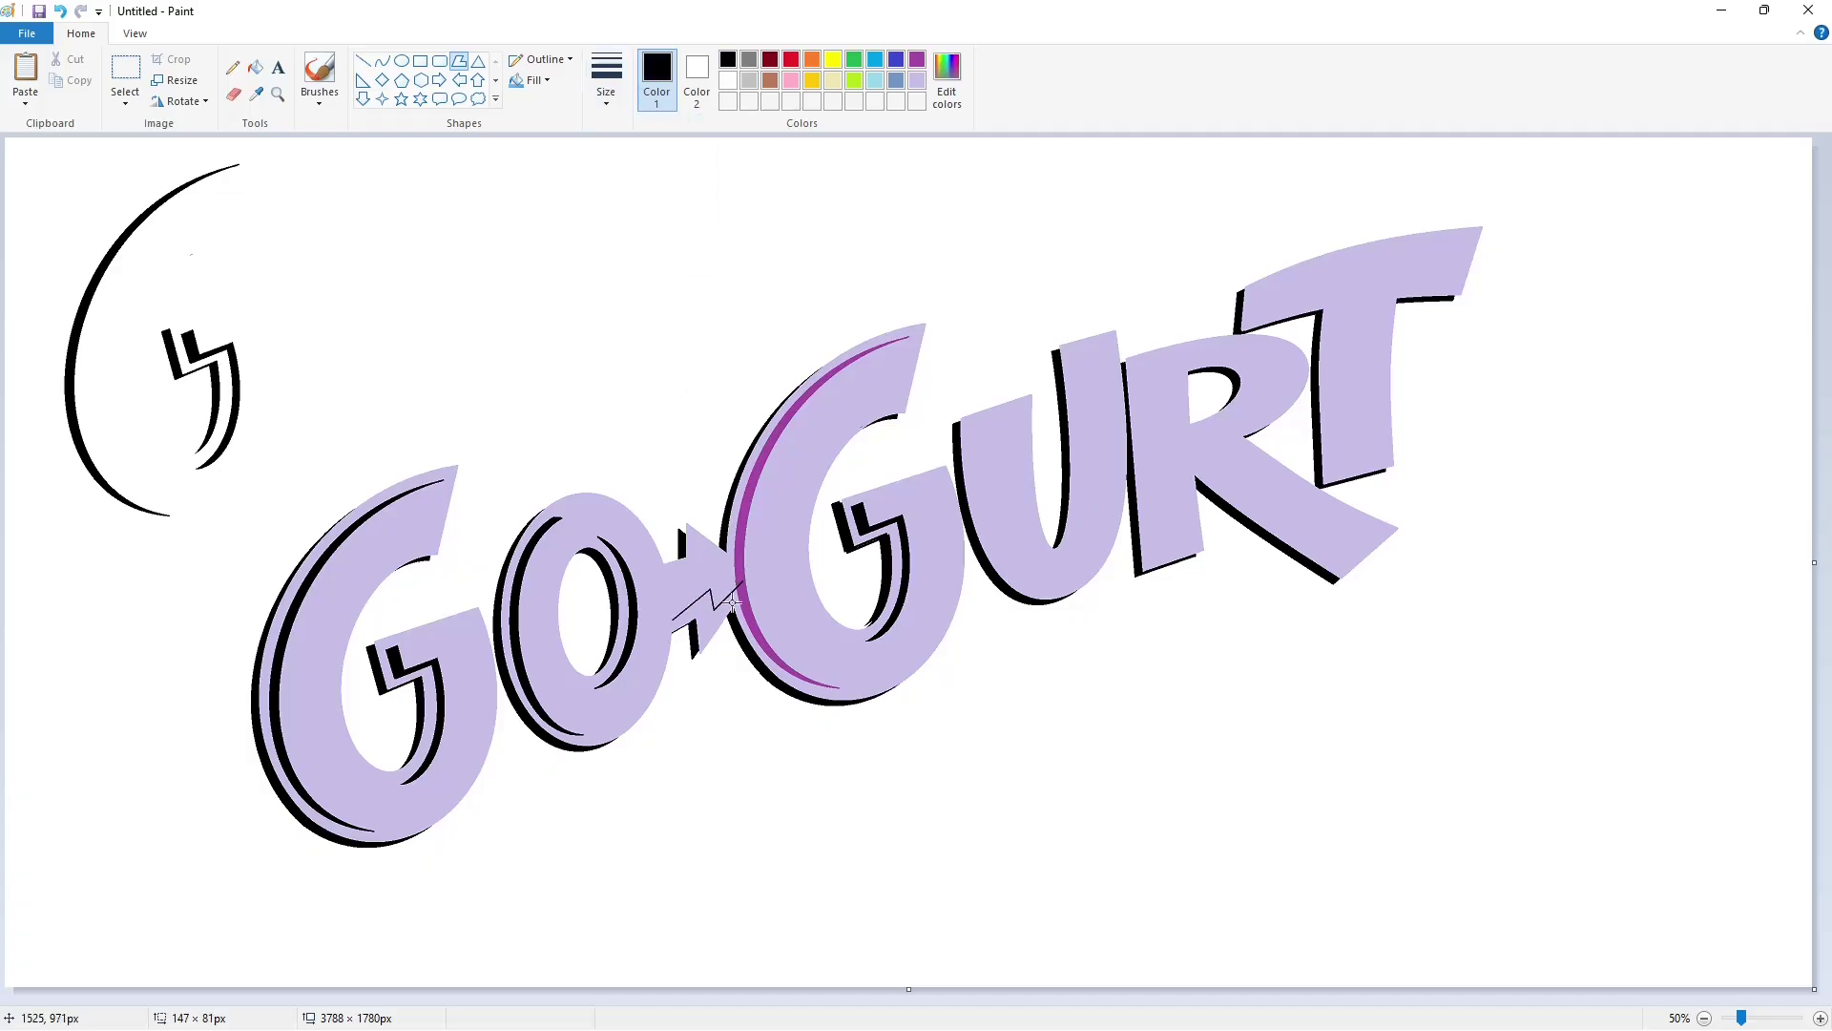
{"action": "left_click", "coordinate": [676, 619]}
{"action": "left_click", "coordinate": [1251, 833]}
{"action": "left_click", "coordinate": [259, 68]}
{"action": "left_click", "coordinate": [710, 611]}
- Draw black lines over the second G to extend the arrowhead to a point, with a parallel edge for its shadow
{"action": "scroll", "coordinate": [710, 611], "scroll_direction": "up", "scroll_amount": 1}
{"action": "scroll", "coordinate": [764, 726], "scroll_direction": "down", "scroll_amount": 5}
{"action": "left_click_drag", "start_coordinate": [875, 998], "coordinate": [1226, 998]}
{"action": "left_click", "coordinate": [364, 61]}
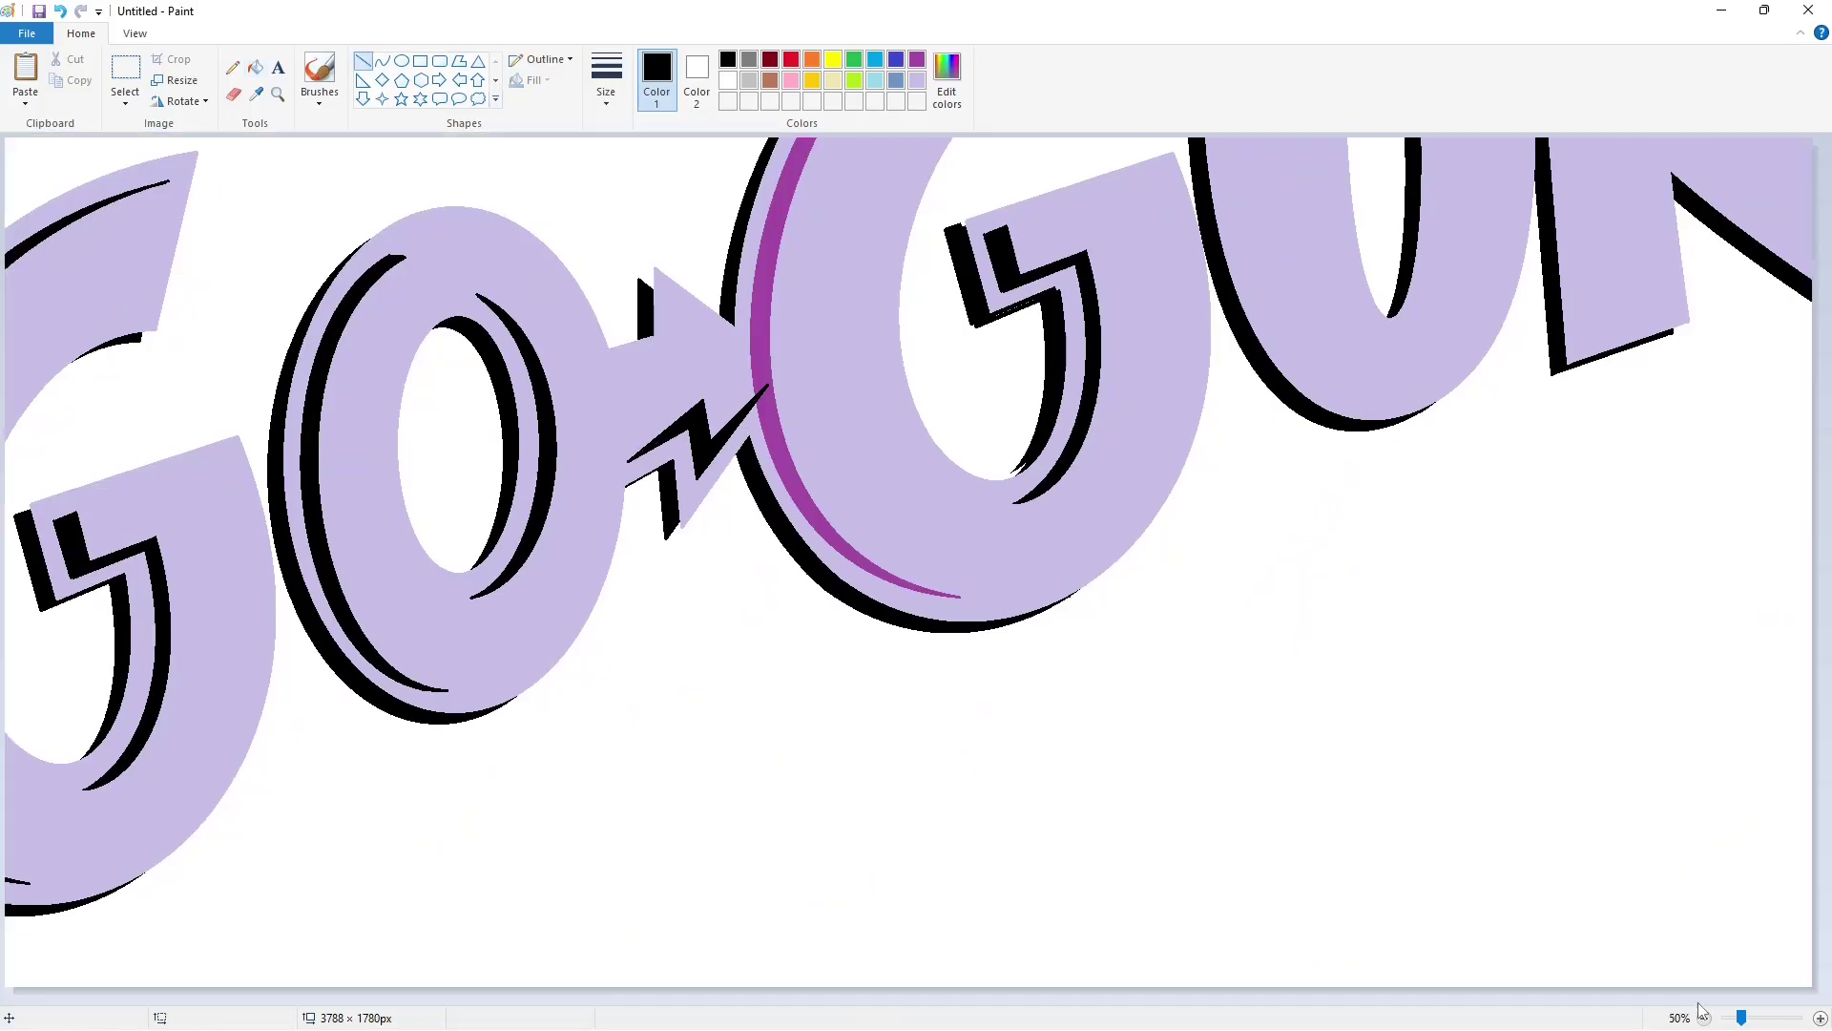
{"action": "scroll", "coordinate": [1491, 840], "scroll_direction": "down", "scroll_amount": 1}
{"action": "left_click_drag", "start_coordinate": [733, 554], "coordinate": [762, 579]}
{"action": "left_click", "coordinate": [608, 82]}
{"action": "left_click", "coordinate": [636, 191]}
{"action": "left_click", "coordinate": [608, 84]}
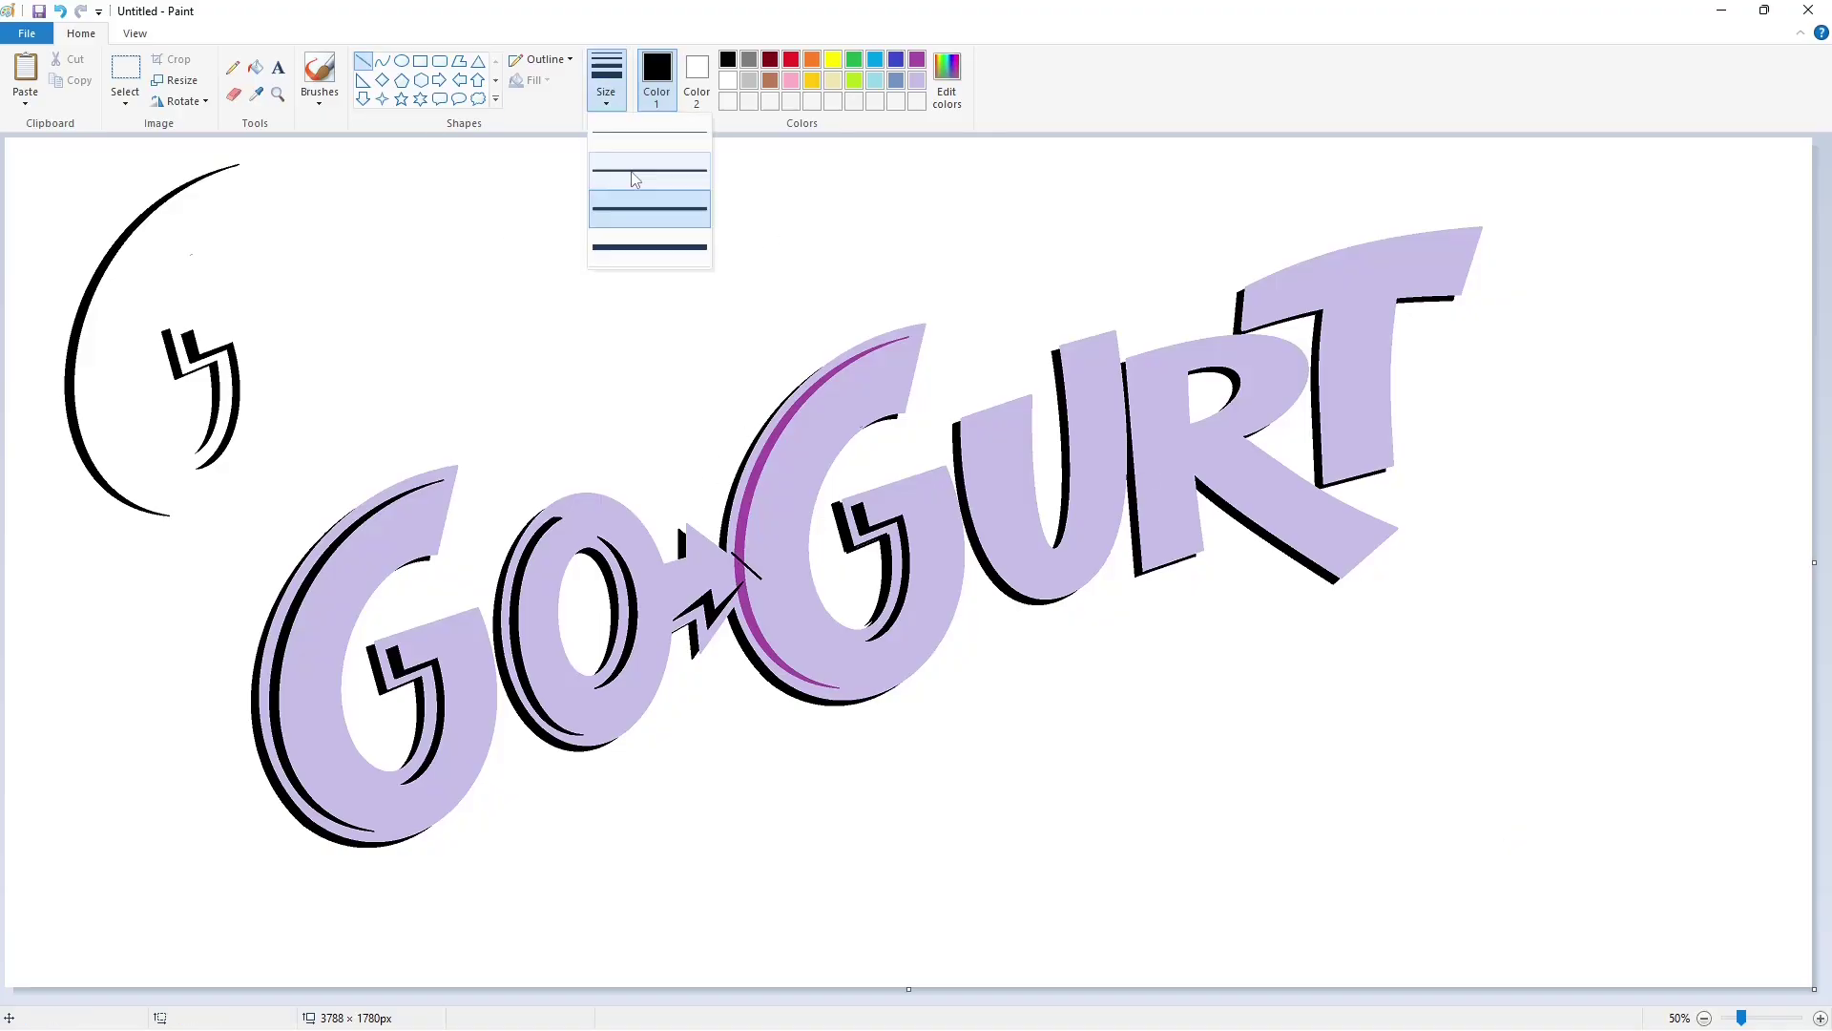
{"action": "left_click", "coordinate": [634, 178]}
{"action": "left_click_drag", "start_coordinate": [738, 611], "coordinate": [756, 574]}
{"action": "left_click", "coordinate": [849, 576]}
- Fill the narrow gap between the arrow tip's parallel lines with black
{"action": "left_click", "coordinate": [1819, 1017]}
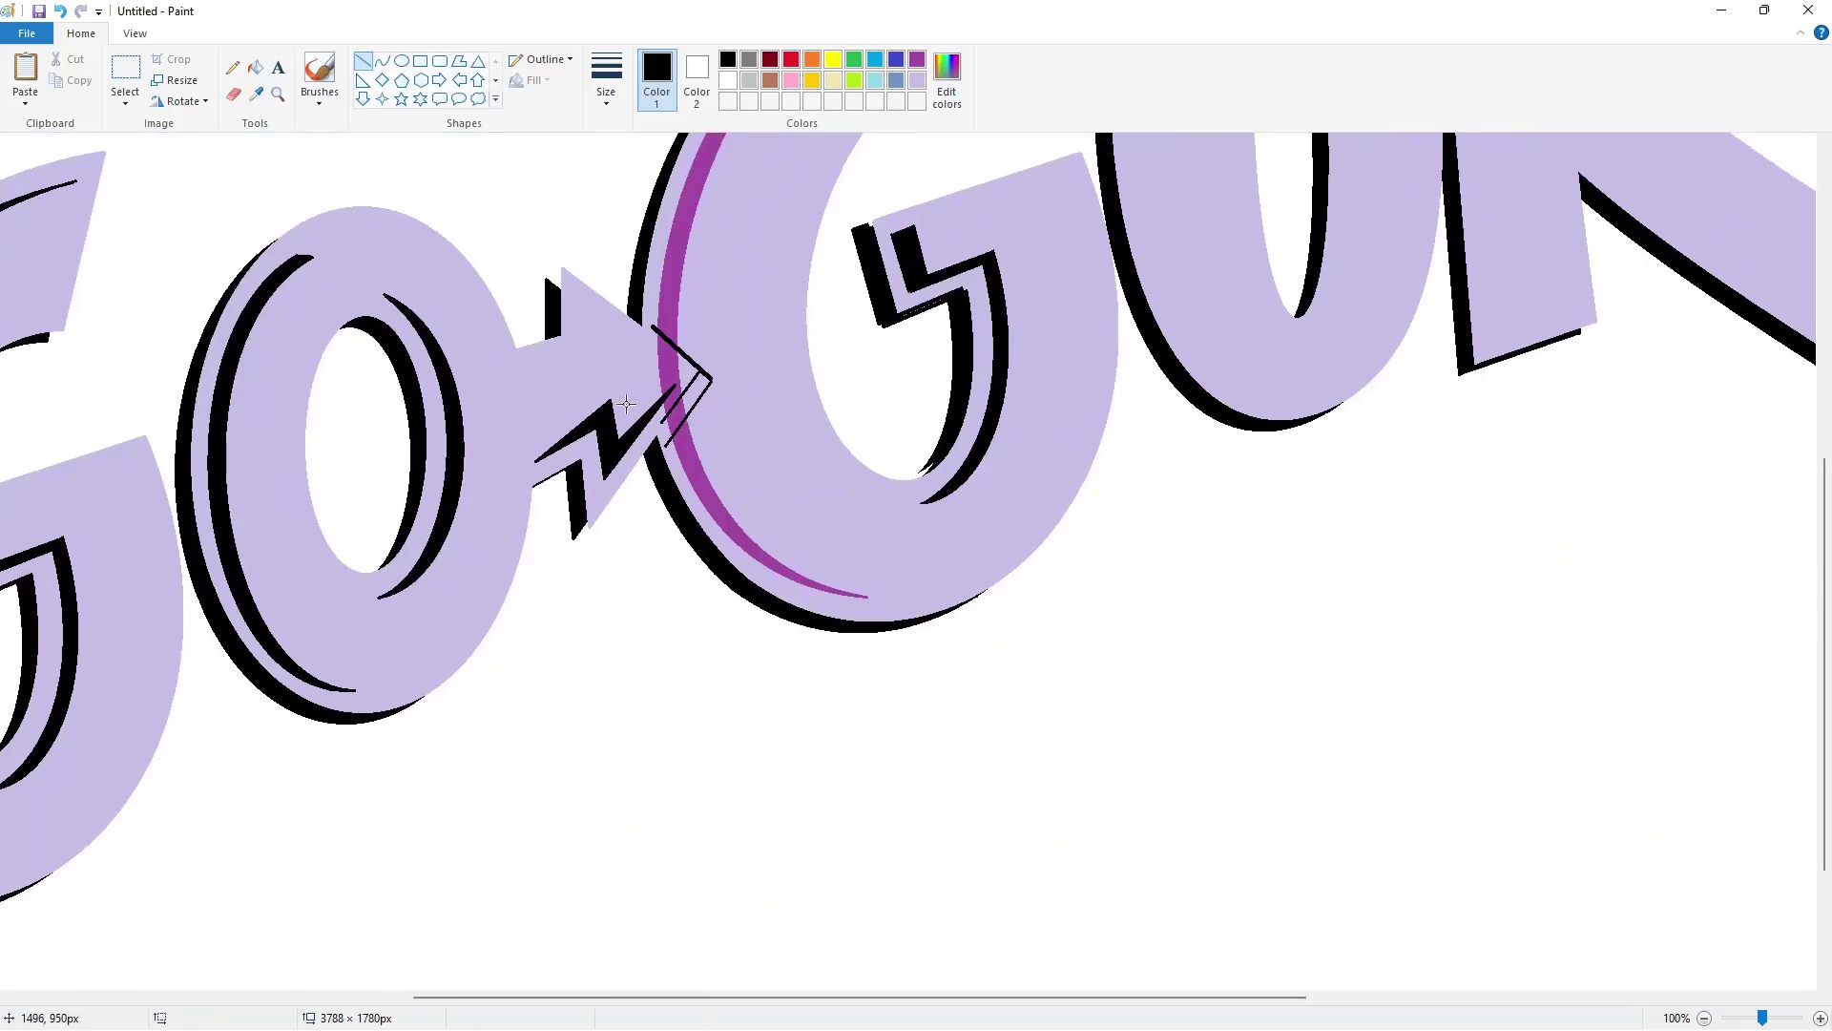
{"action": "left_click", "coordinate": [255, 67]}
{"action": "left_click", "coordinate": [683, 403]}
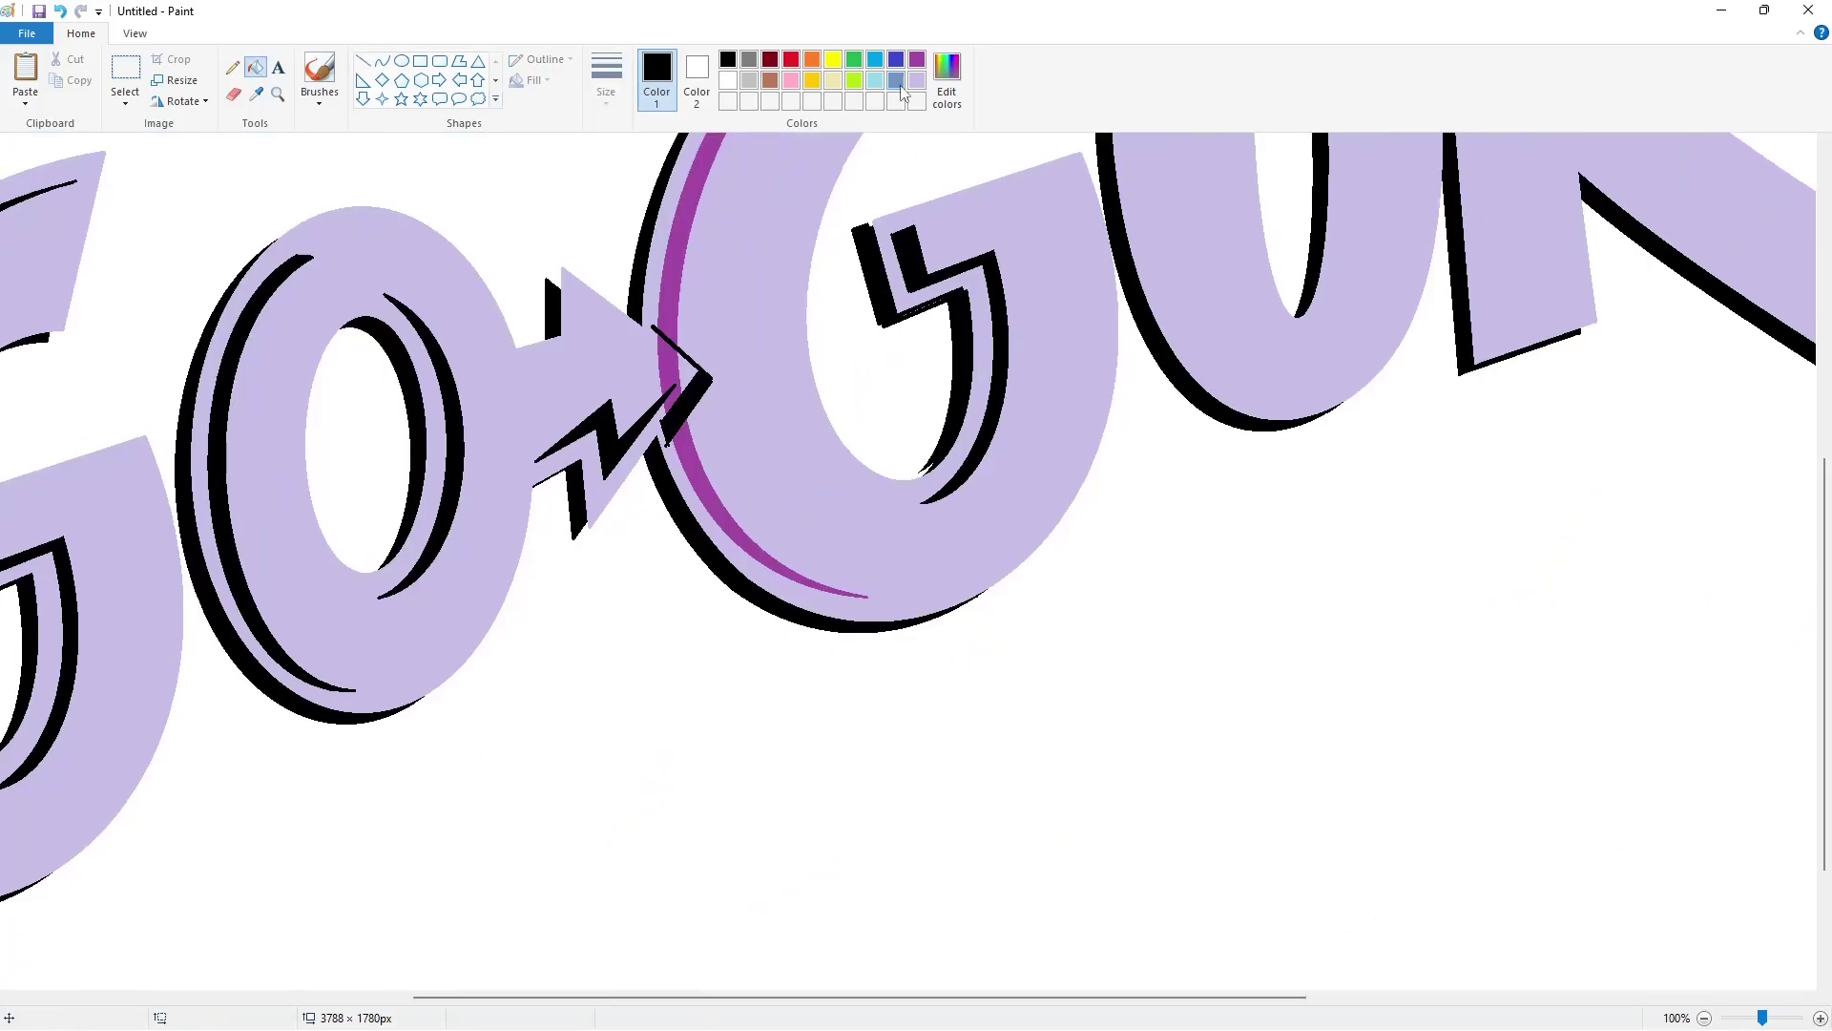
- Cover the leftover black and purple bits inside the extended arrow tip with thicker lavender lines
{"action": "left_click", "coordinate": [917, 80]}
{"action": "left_click", "coordinate": [363, 61]}
{"action": "left_click", "coordinate": [606, 80]}
{"action": "left_click", "coordinate": [641, 212]}
{"action": "left_click_drag", "start_coordinate": [650, 312], "coordinate": [654, 327]}
{"action": "left_click", "coordinate": [778, 350]}
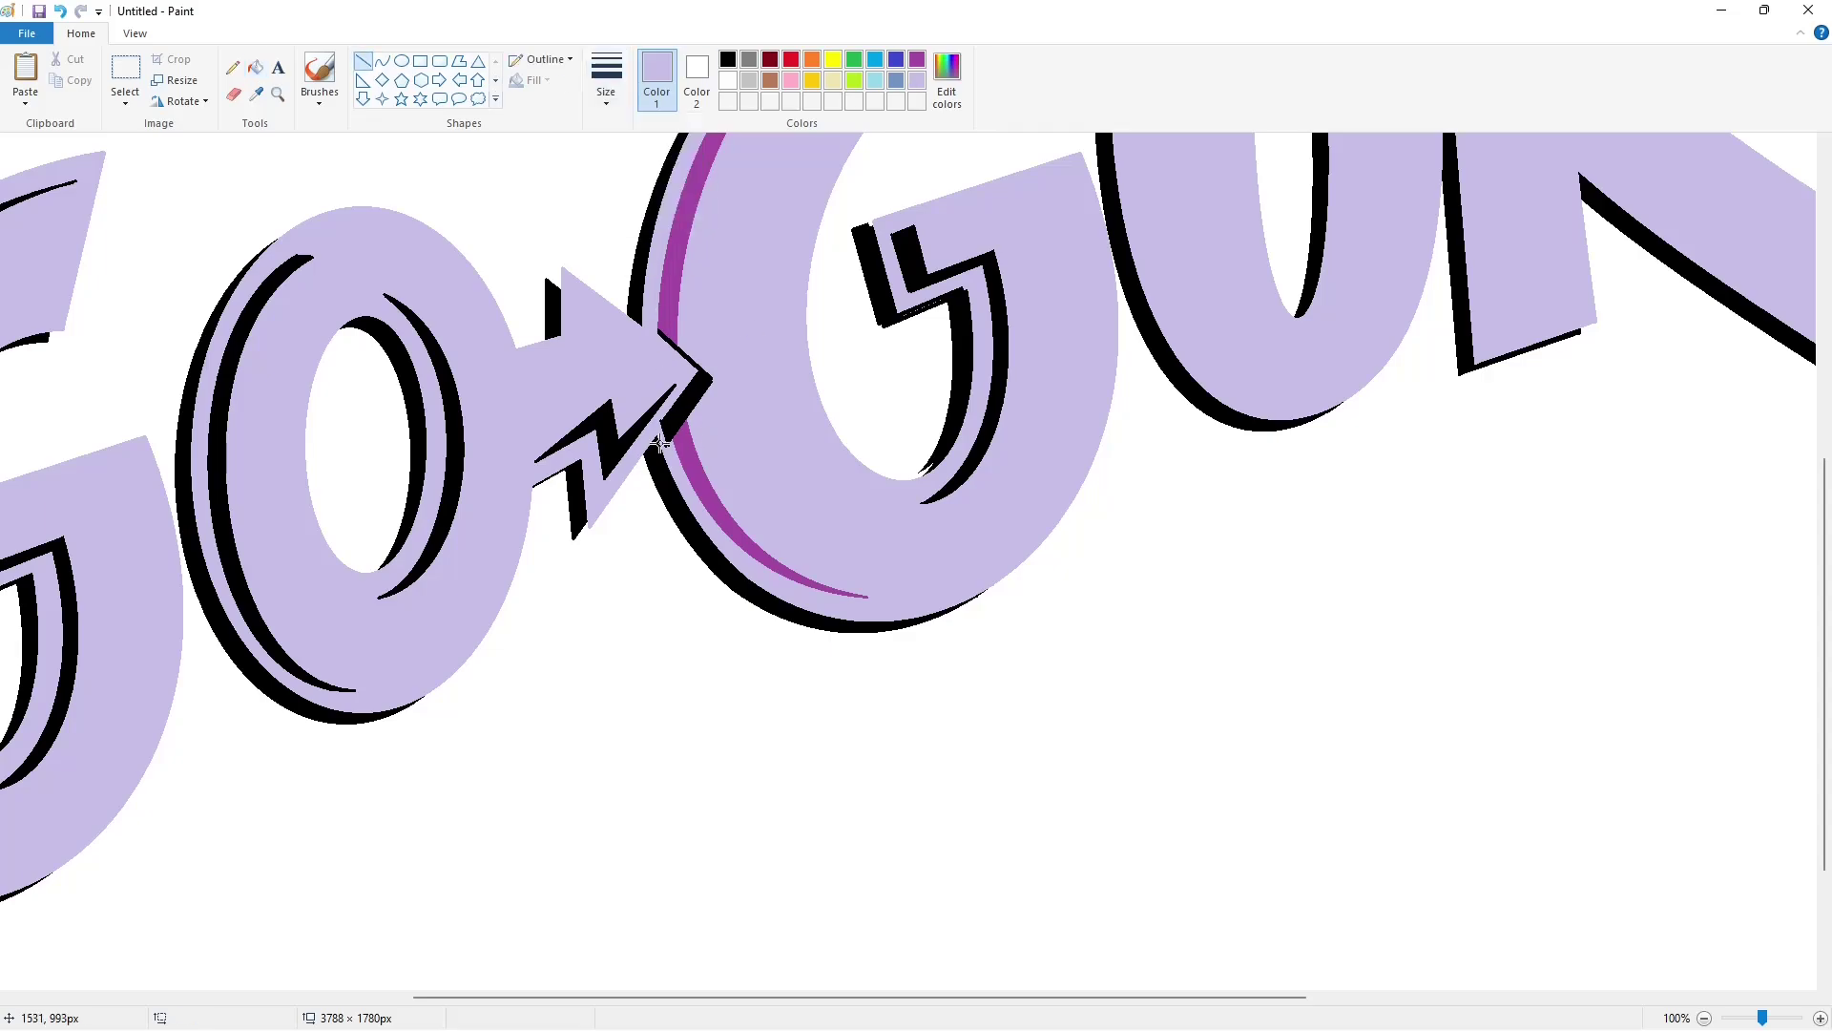
{"action": "left_click_drag", "start_coordinate": [666, 453], "coordinate": [671, 426]}
- Fill the second G's purple outer accent stroke with black
{"action": "left_click", "coordinate": [727, 59]}
{"action": "left_click", "coordinate": [254, 67]}
{"action": "left_click", "coordinate": [689, 439]}
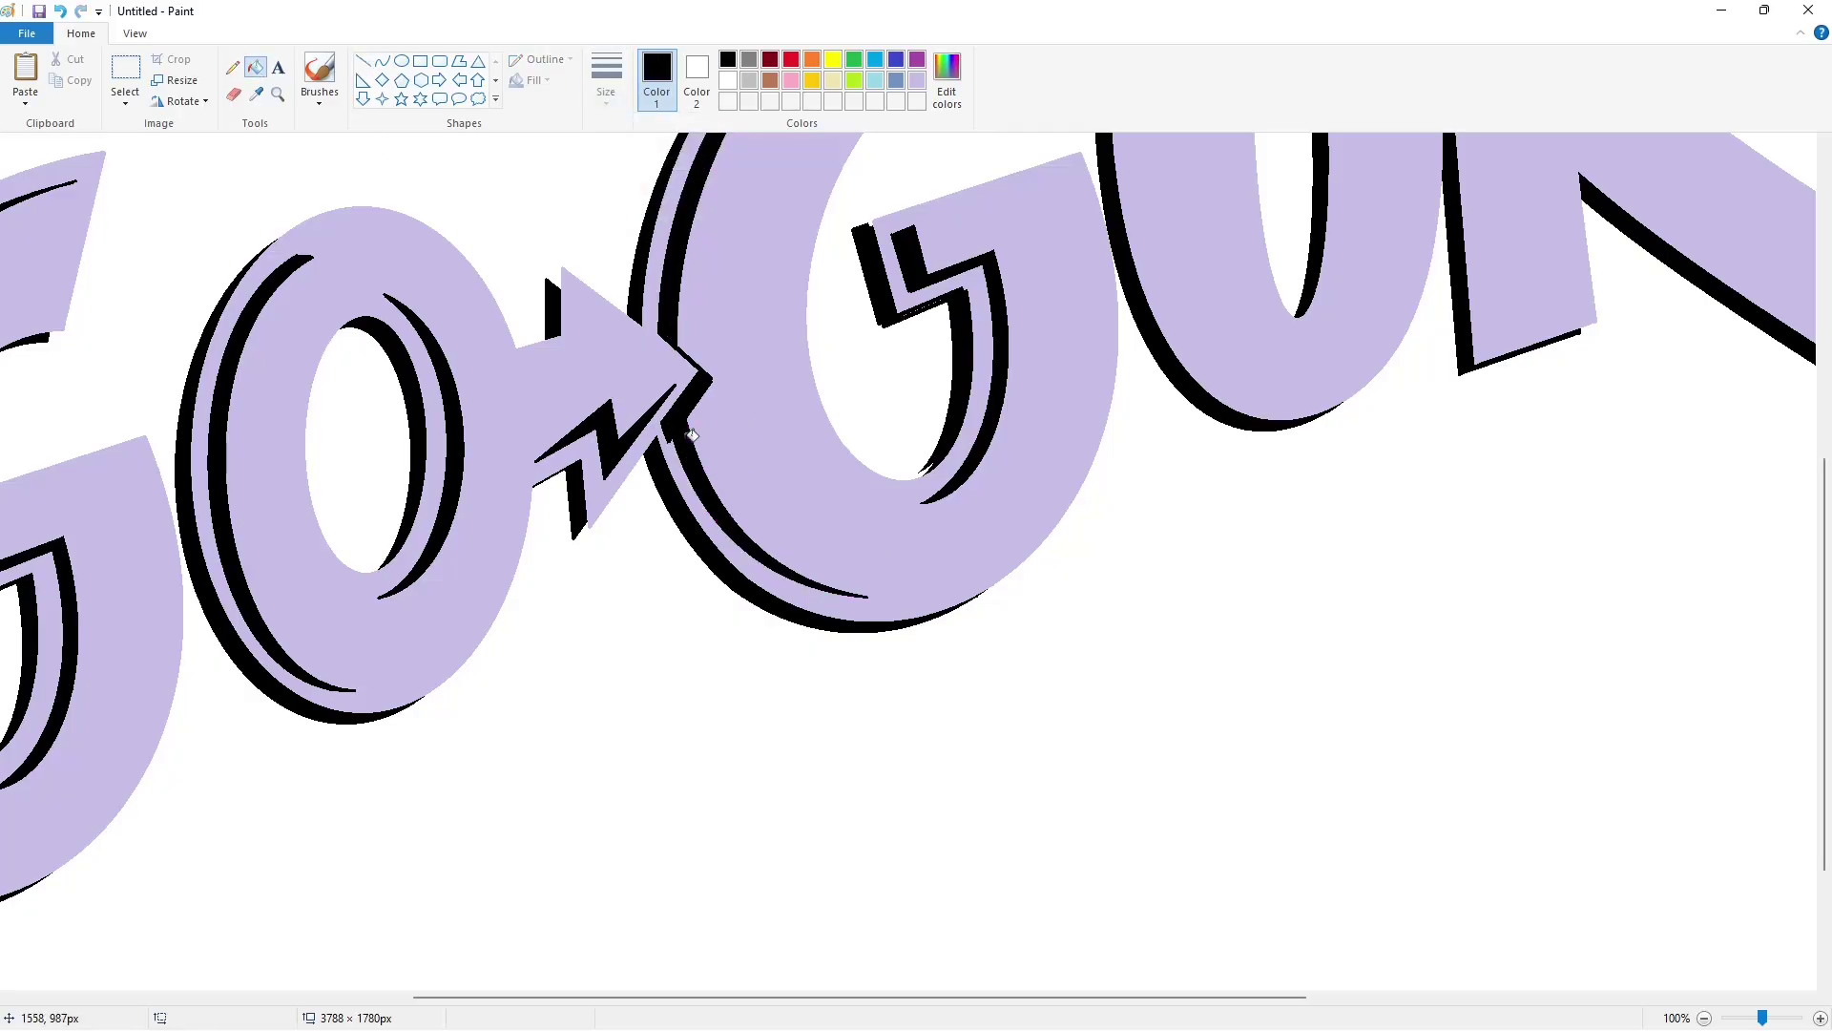
- Fill the inner shadow stroke of the copied G in the canvas's upper-left corner with purple
{"action": "scroll", "coordinate": [1270, 750], "scroll_direction": "up", "scroll_amount": 5}
{"action": "left_click", "coordinate": [363, 60]}
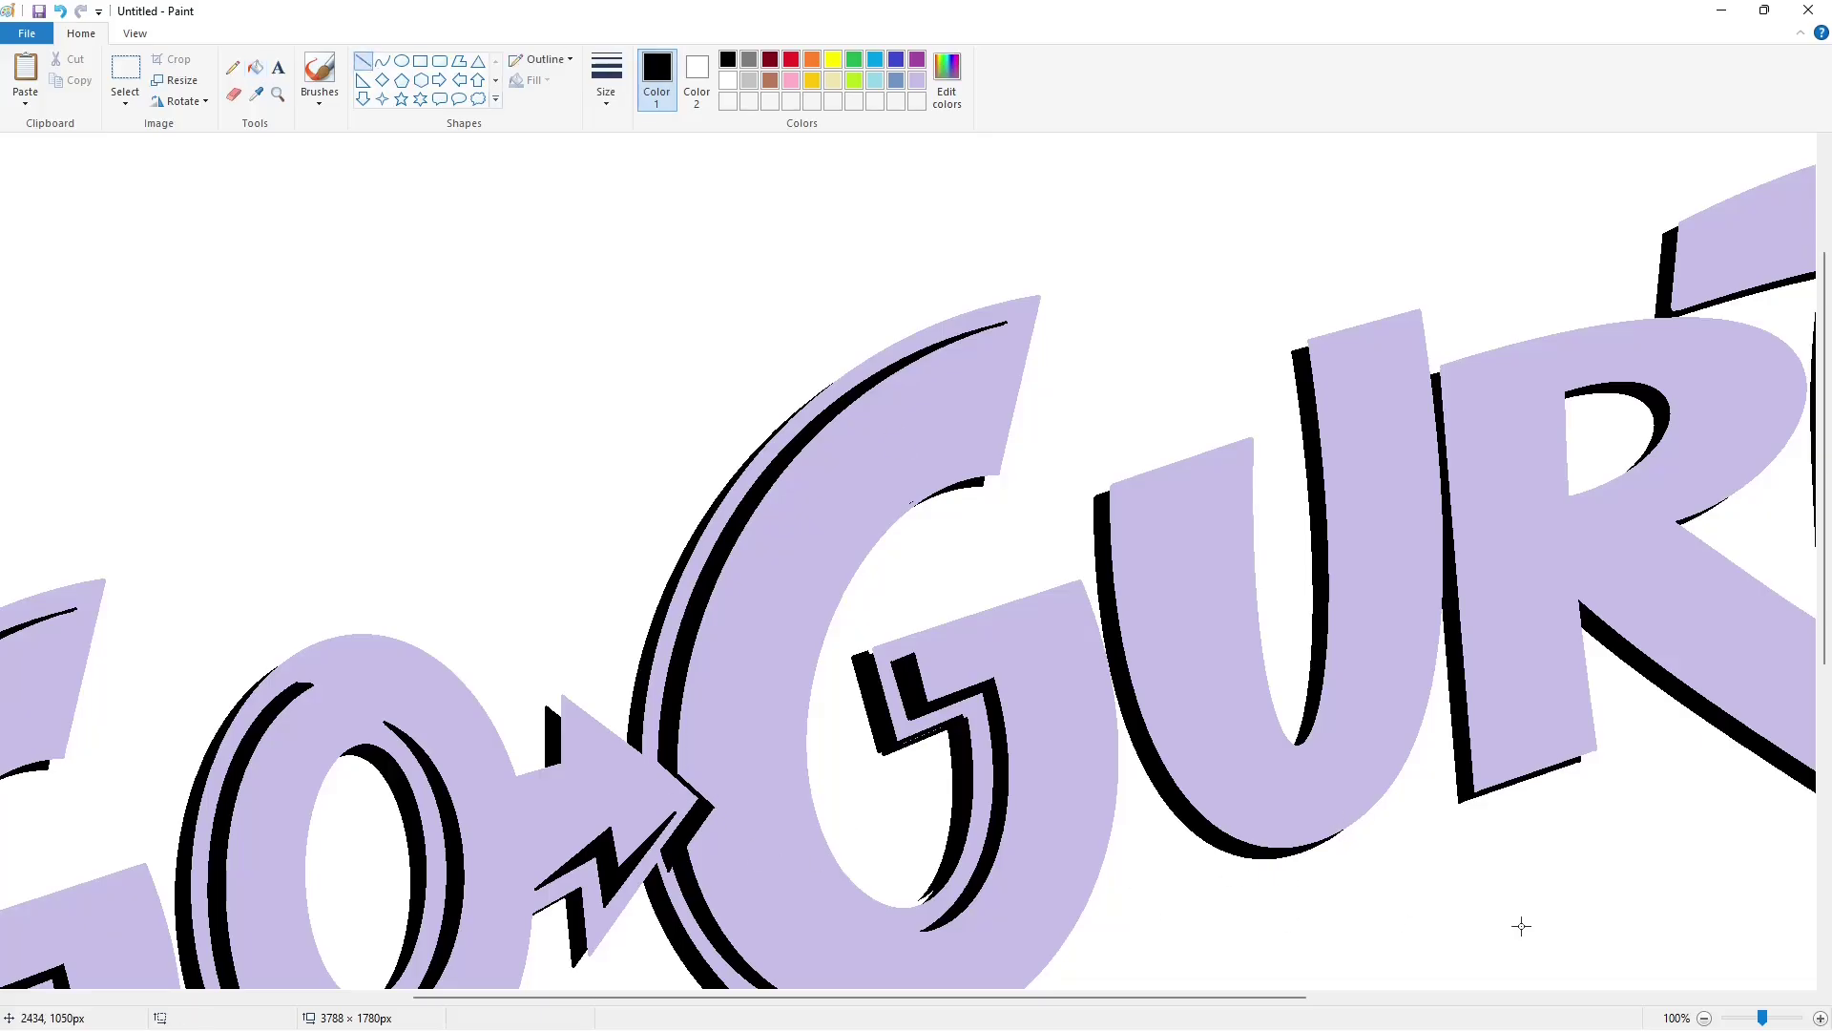
{"action": "scroll", "coordinate": [1521, 926], "scroll_direction": "down", "scroll_amount": 2}
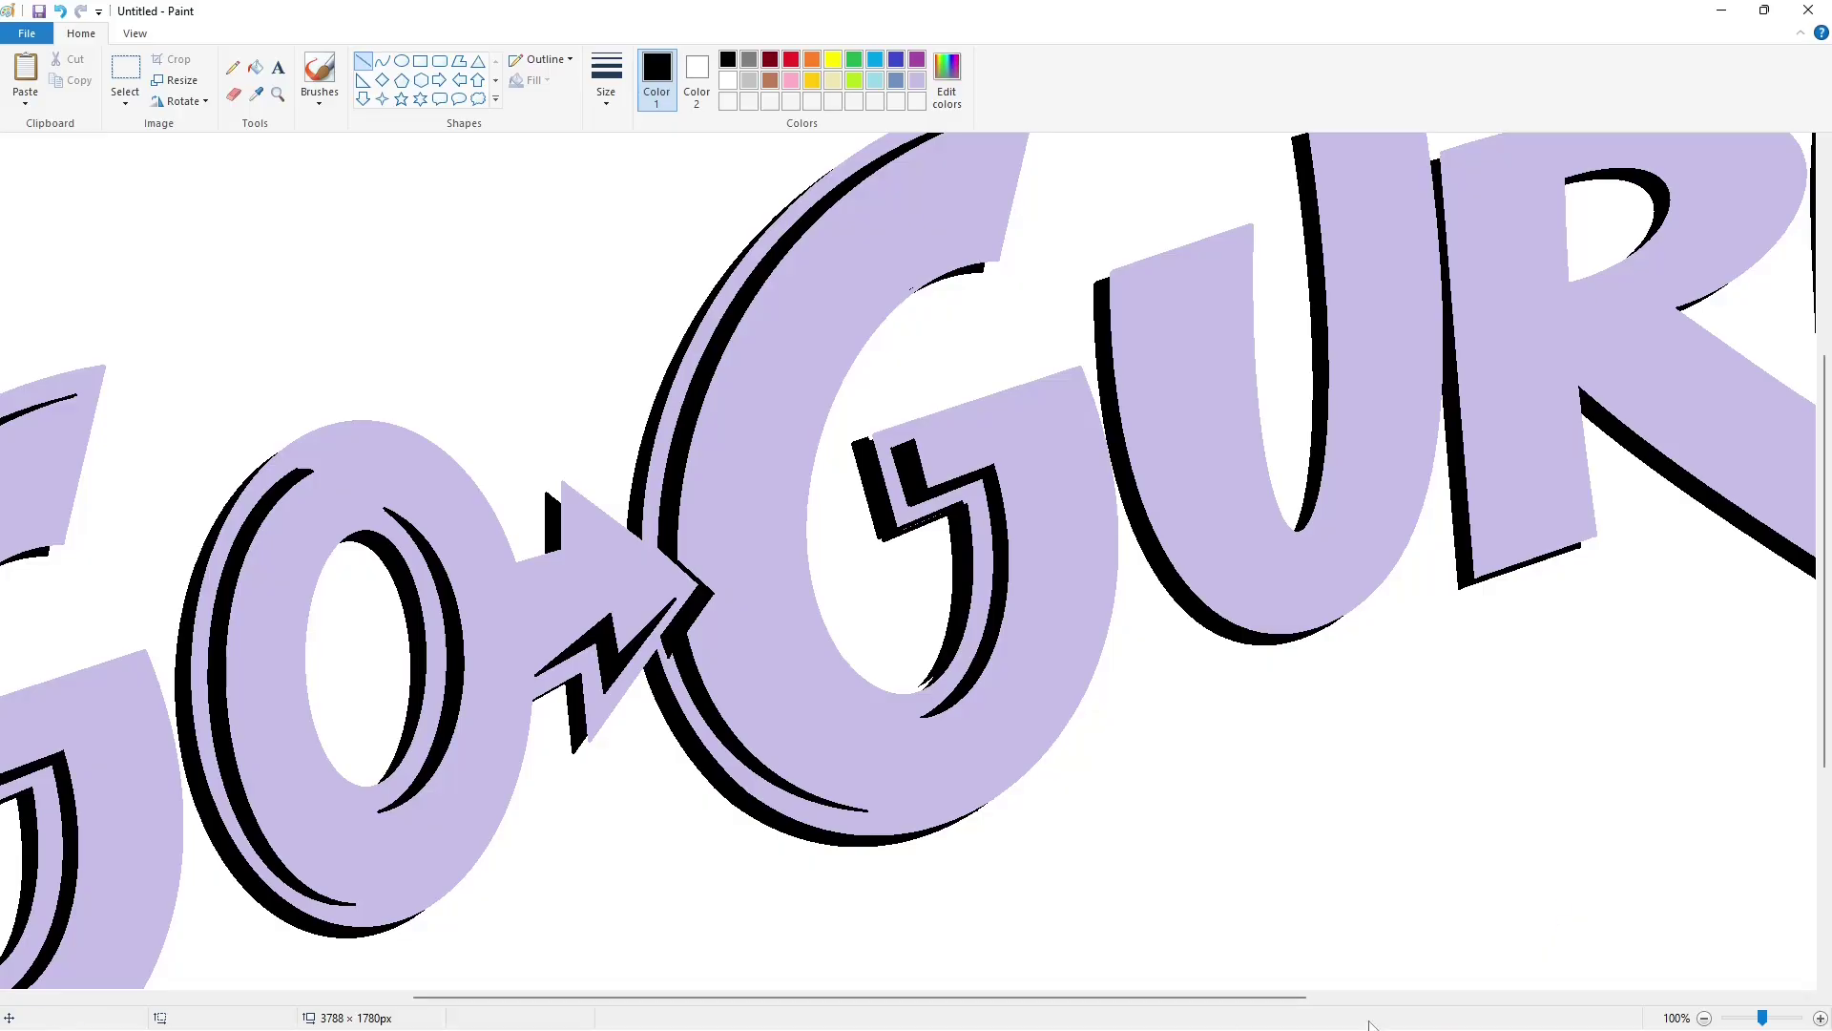
{"action": "scroll", "coordinate": [1075, 932], "scroll_direction": "left", "scroll_amount": 4}
{"action": "scroll", "coordinate": [486, 830], "scroll_direction": "up", "scroll_amount": 4}
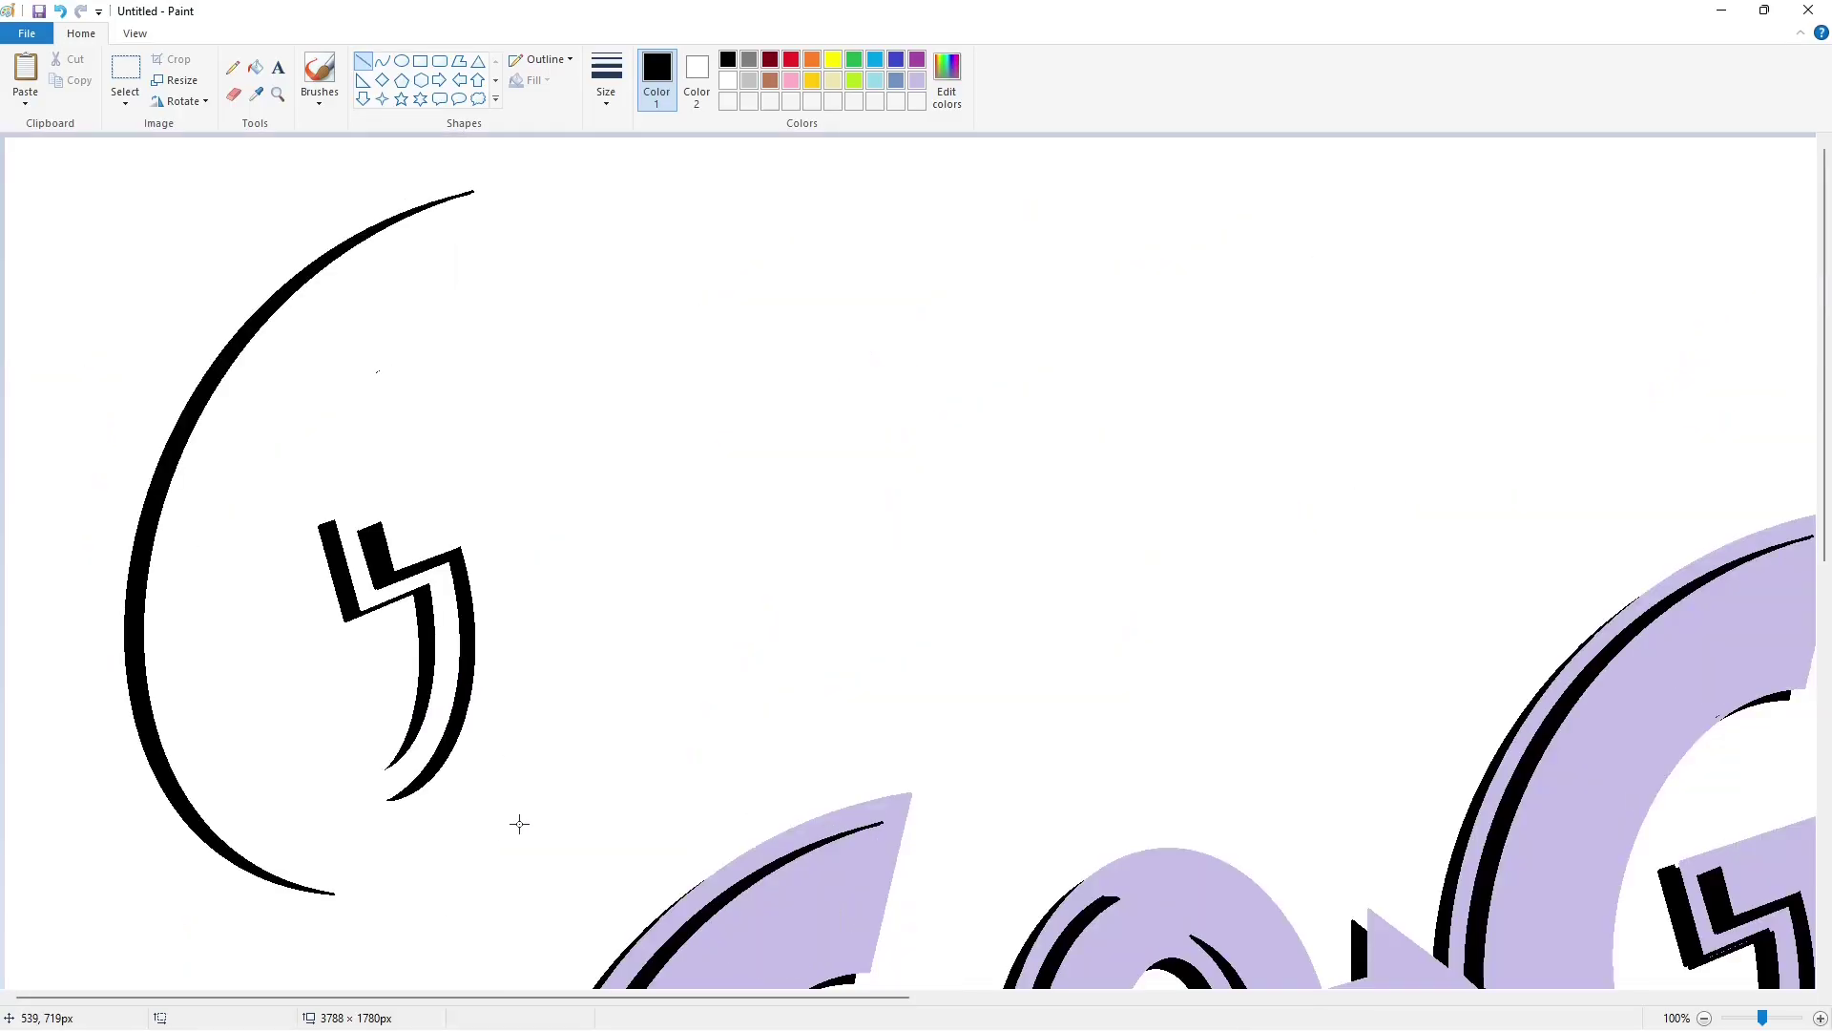
{"action": "scroll", "coordinate": [519, 824], "scroll_direction": "down", "scroll_amount": 2}
{"action": "left_click", "coordinate": [256, 67]}
{"action": "left_click", "coordinate": [917, 59]}
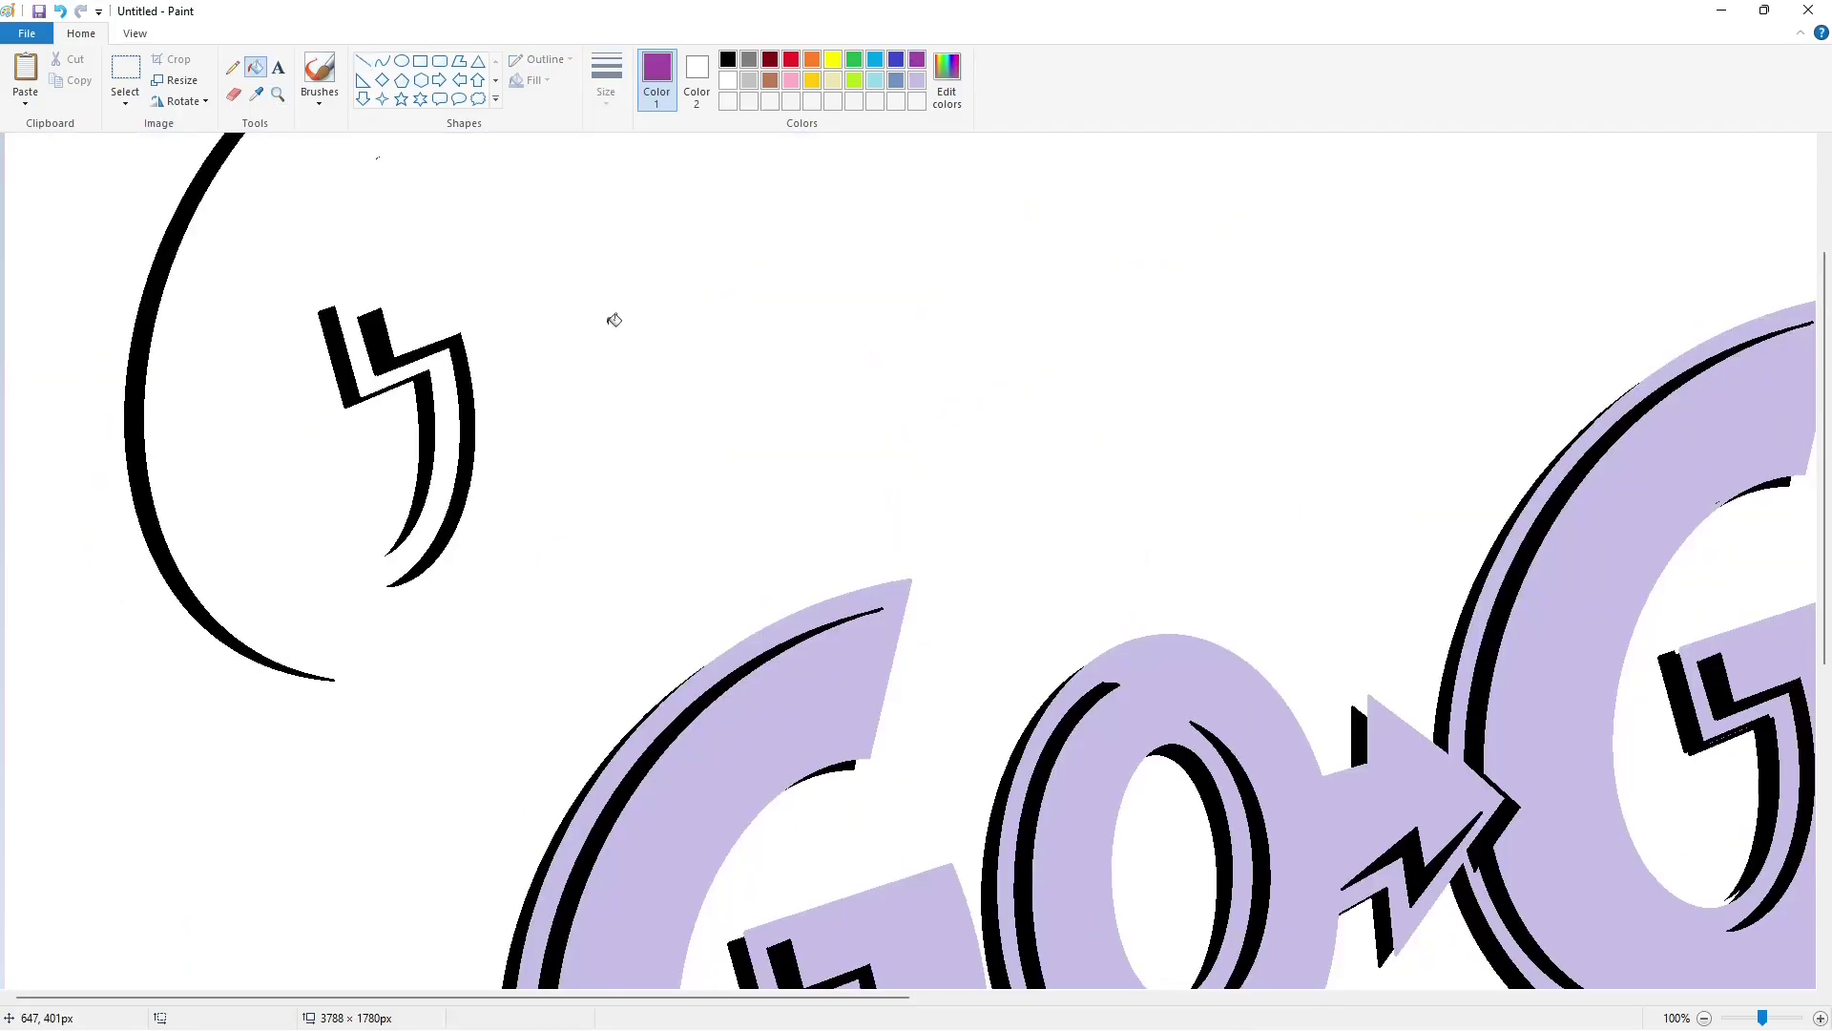
{"action": "left_click", "coordinate": [425, 405]}
- Try to place a copy of the upper-left G's inner strokes over the second G's interior
{"action": "left_click", "coordinate": [125, 72]}
{"action": "left_click_drag", "start_coordinate": [272, 231], "coordinate": [571, 639]}
{"action": "key", "text": "ctrl+c"}
{"action": "left_click_drag", "start_coordinate": [585, 999], "coordinate": [1151, 998]}
{"action": "key", "text": "ctrl+v"}
{"action": "left_click_drag", "start_coordinate": [179, 371], "coordinate": [636, 809]}
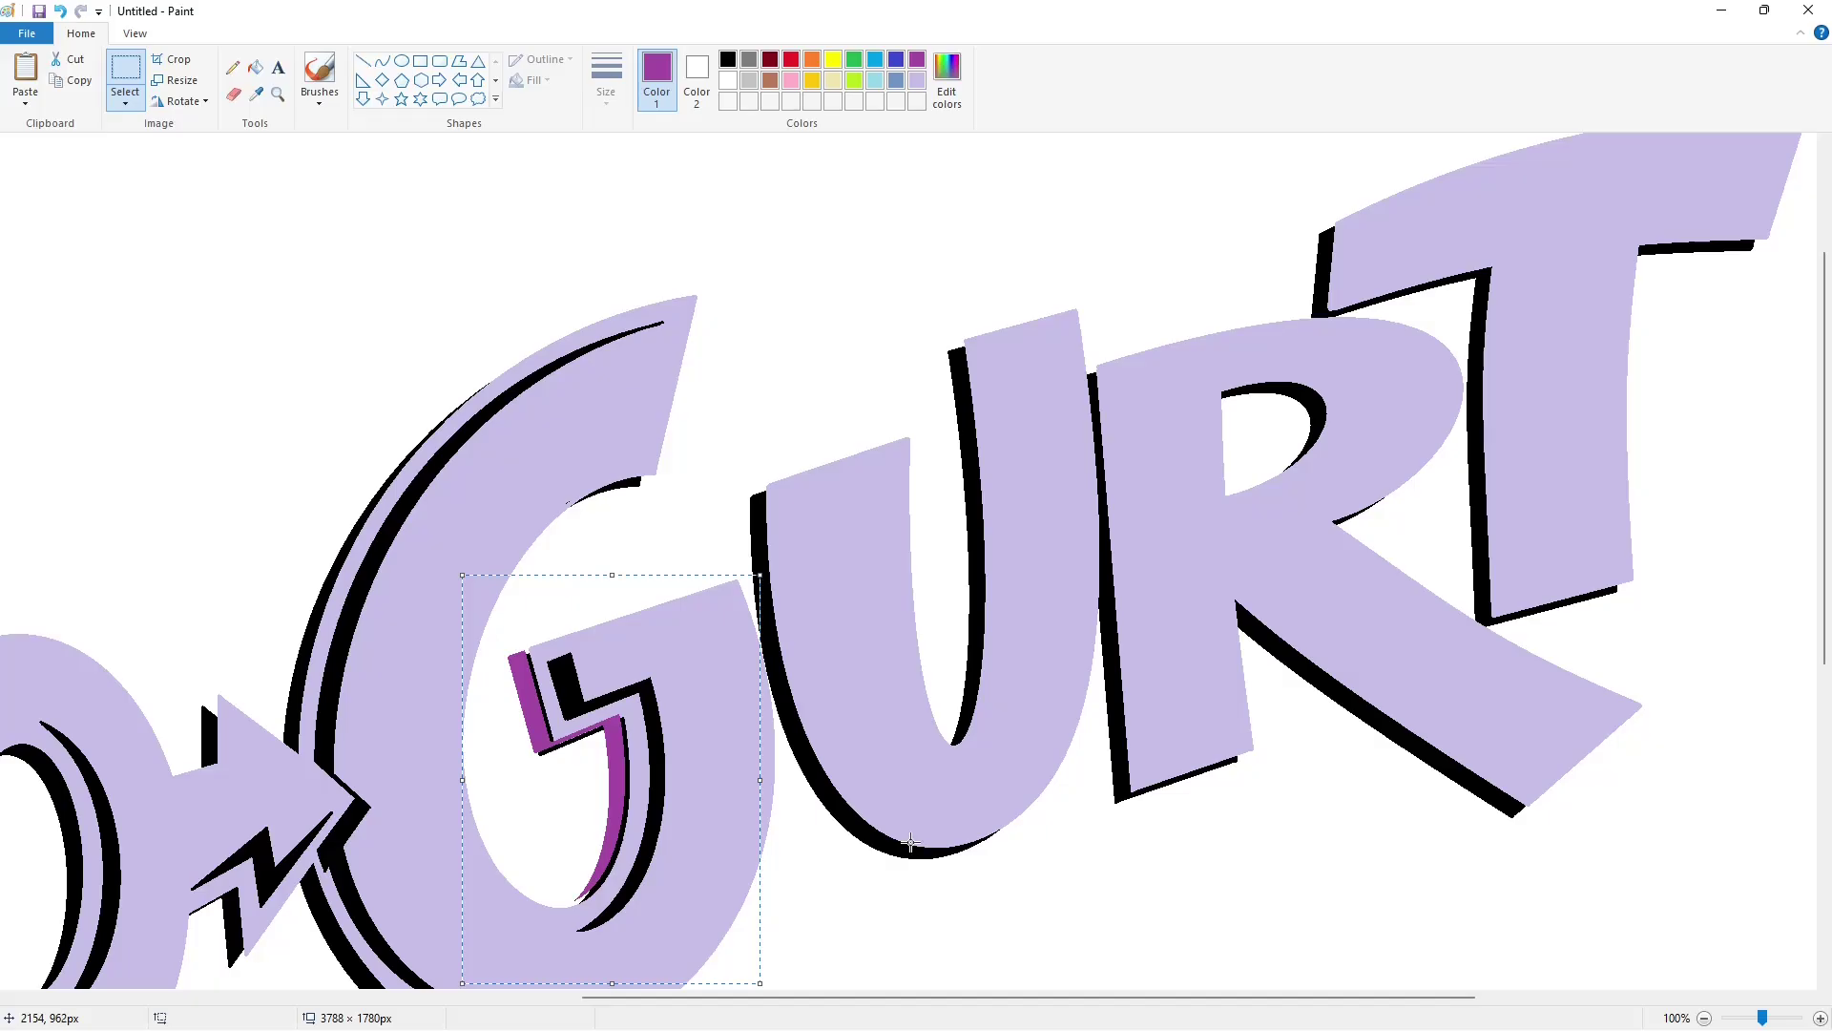
{"action": "left_click_drag", "start_coordinate": [699, 782], "coordinate": [1039, 773]}
{"action": "key", "text": "ctrl+z"}
{"action": "key", "text": "ctrl+z"}
- Copy the first G's inner section and fill the second G's inner shadow with purple
{"action": "left_click_drag", "start_coordinate": [1129, 1000], "coordinate": [612, 999]}
{"action": "scroll", "coordinate": [488, 644], "scroll_direction": "down", "scroll_amount": 5}
{"action": "scroll", "coordinate": [487, 645], "scroll_direction": "up", "scroll_amount": 3}
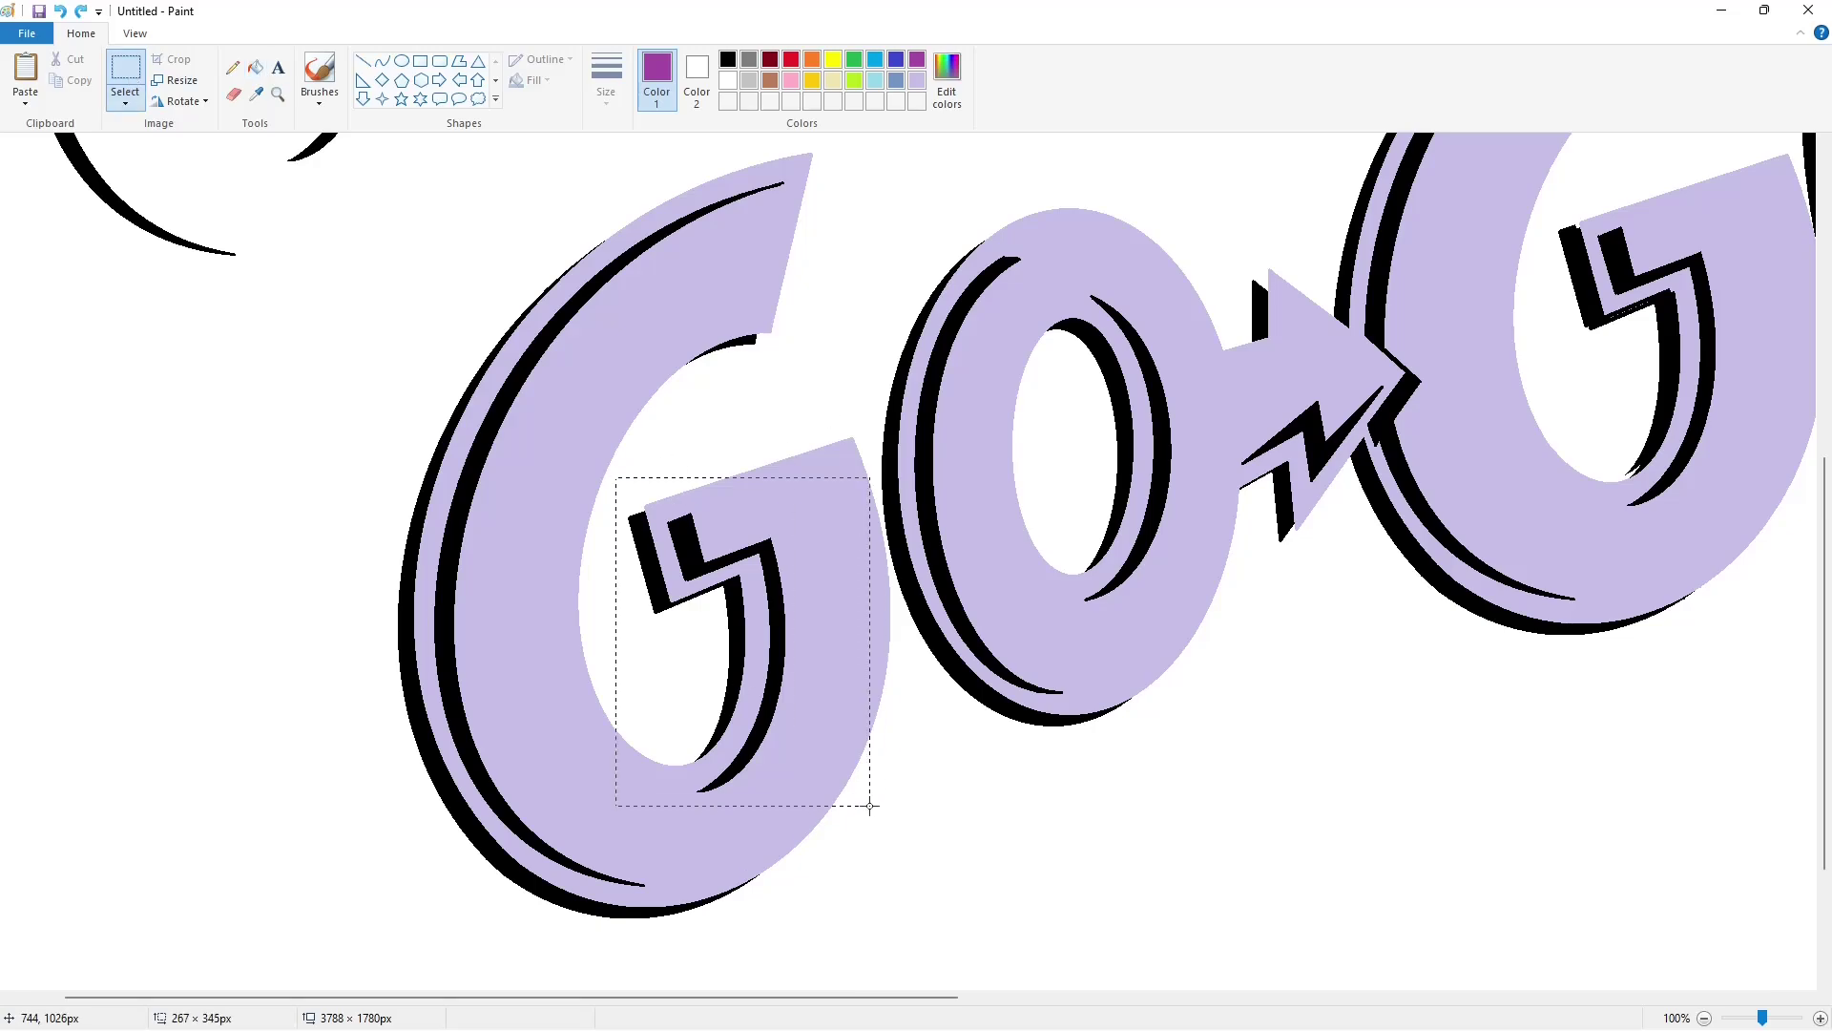
{"action": "key", "text": "ctrl+c"}
{"action": "left_click_drag", "start_coordinate": [741, 997], "coordinate": [1346, 993]}
{"action": "scroll", "coordinate": [954, 668], "scroll_direction": "up", "scroll_amount": 3}
{"action": "left_click", "coordinate": [256, 67]}
{"action": "left_click", "coordinate": [440, 539]}
- Try to place the copied inner section of the first G over the second G
{"action": "key", "text": "ctrl+v"}
{"action": "left_click_drag", "start_coordinate": [178, 228], "coordinate": [476, 488]}
{"action": "key", "text": "ctrl+z"}
- Copy the first G's inner section and place it on the blank canvas area above the letters
{"action": "mouse_move", "coordinate": [975, 996]}
{"action": "left_mouse_down"}
{"action": "mouse_move", "coordinate": [413, 900]}
{"action": "mouse_move", "coordinate": [407, 883]}
{"action": "left_mouse_up"}
{"action": "scroll", "coordinate": [405, 859], "scroll_direction": "down", "scroll_amount": 3}
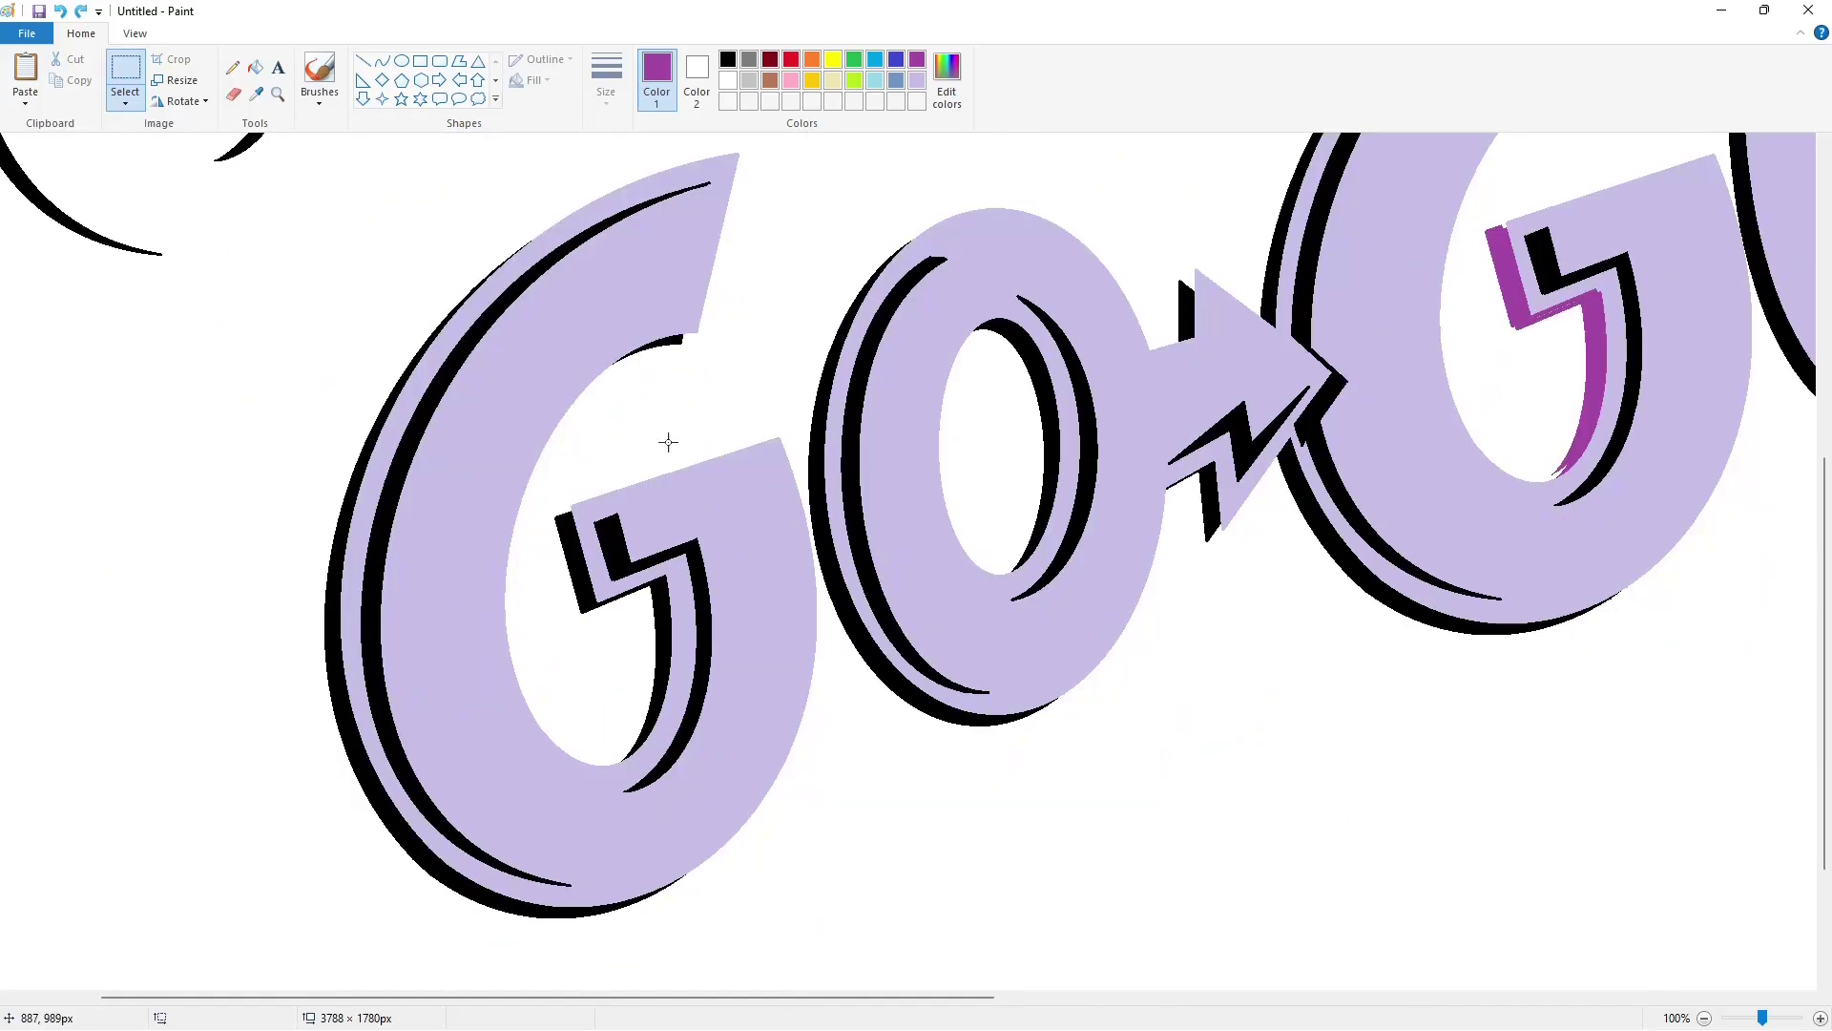
{"action": "mouse_move", "coordinate": [476, 415]}
{"action": "left_mouse_down"}
{"action": "mouse_move", "coordinate": [889, 722]}
{"action": "mouse_move", "coordinate": [899, 794]}
{"action": "left_mouse_up"}
{"action": "key", "text": "ctrl+c"}
{"action": "scroll", "coordinate": [1043, 798], "scroll_direction": "up", "scroll_amount": 5}
{"action": "key", "text": "ctrl+v"}
{"action": "left_click_drag", "start_coordinate": [286, 287], "coordinate": [935, 378]}
- Fill the O fragments in the copied section with white and its lavender area with indigo
{"action": "left_click", "coordinate": [256, 68]}
{"action": "left_click", "coordinate": [728, 80]}
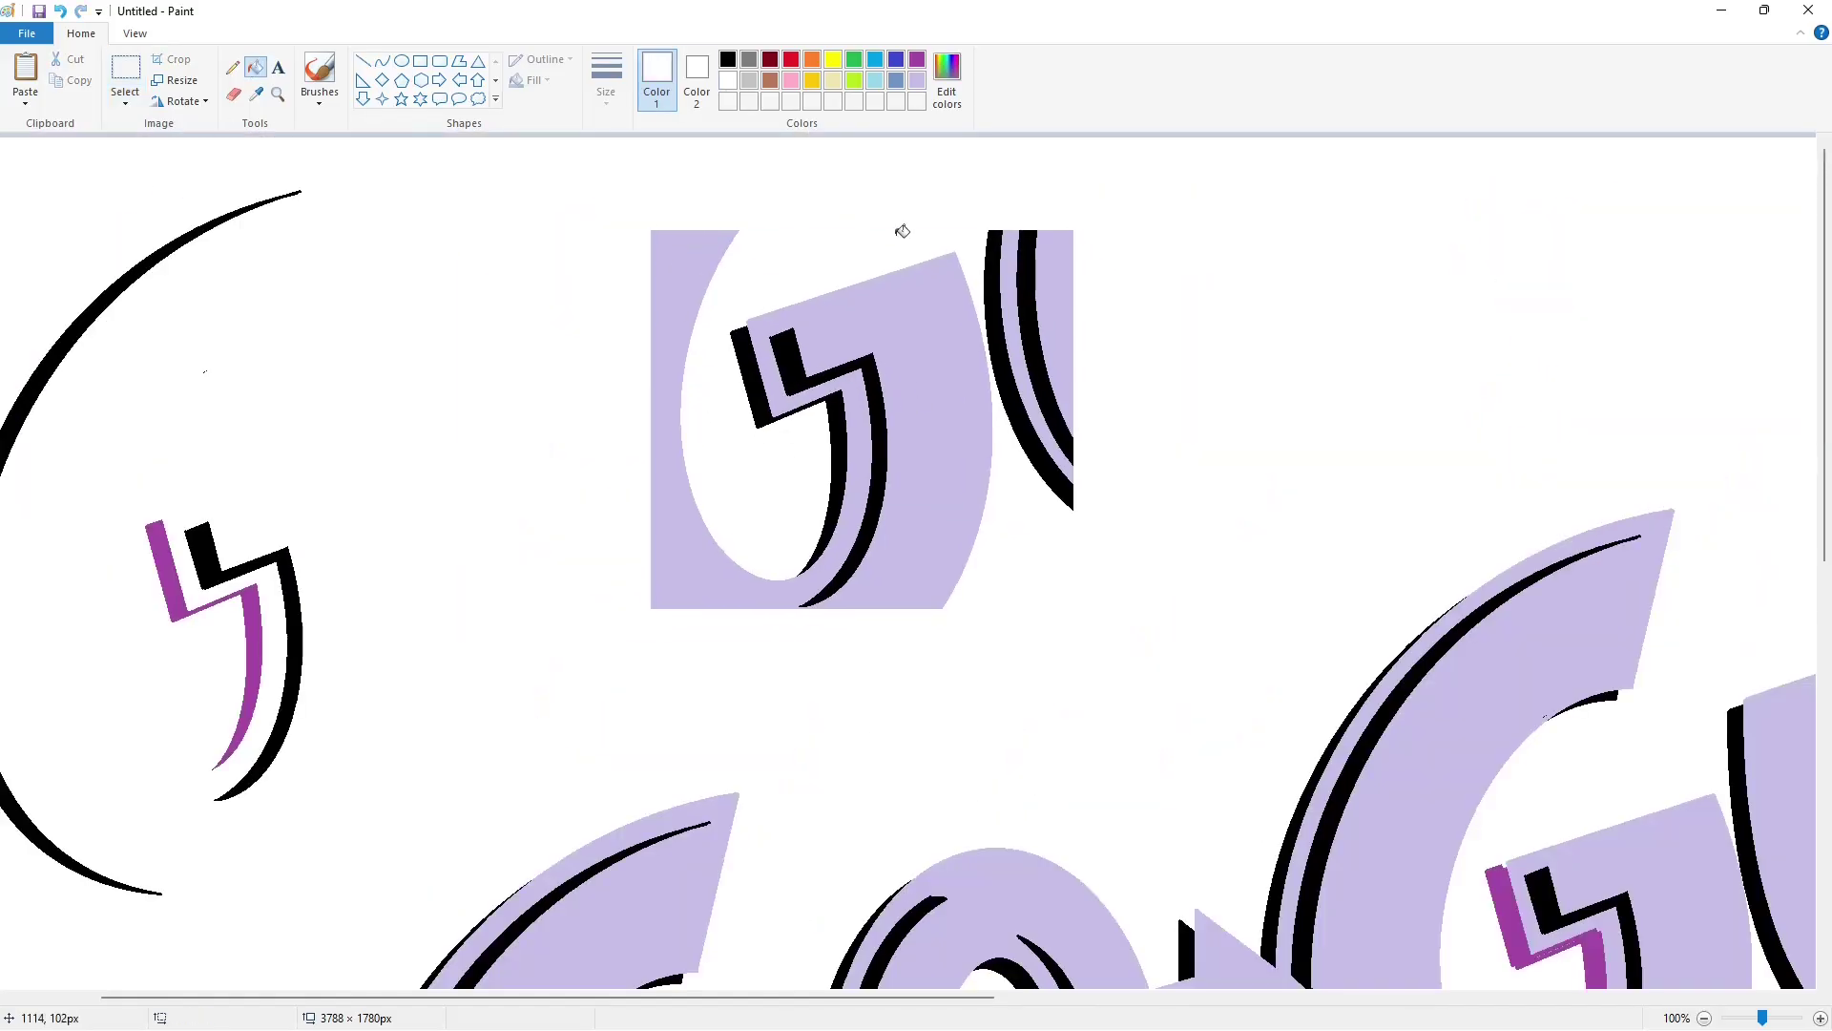
{"action": "left_click", "coordinate": [993, 292]}
{"action": "left_click", "coordinate": [898, 63]}
{"action": "left_click", "coordinate": [897, 315]}
- Copy the indigo G section and place the copy over the second G's interior
{"action": "left_click", "coordinate": [125, 74]}
{"action": "left_click_drag", "start_coordinate": [519, 172], "coordinate": [1076, 716]}
{"action": "key", "text": "ctrl+c"}
{"action": "left_click_drag", "start_coordinate": [871, 996], "coordinate": [1358, 932]}
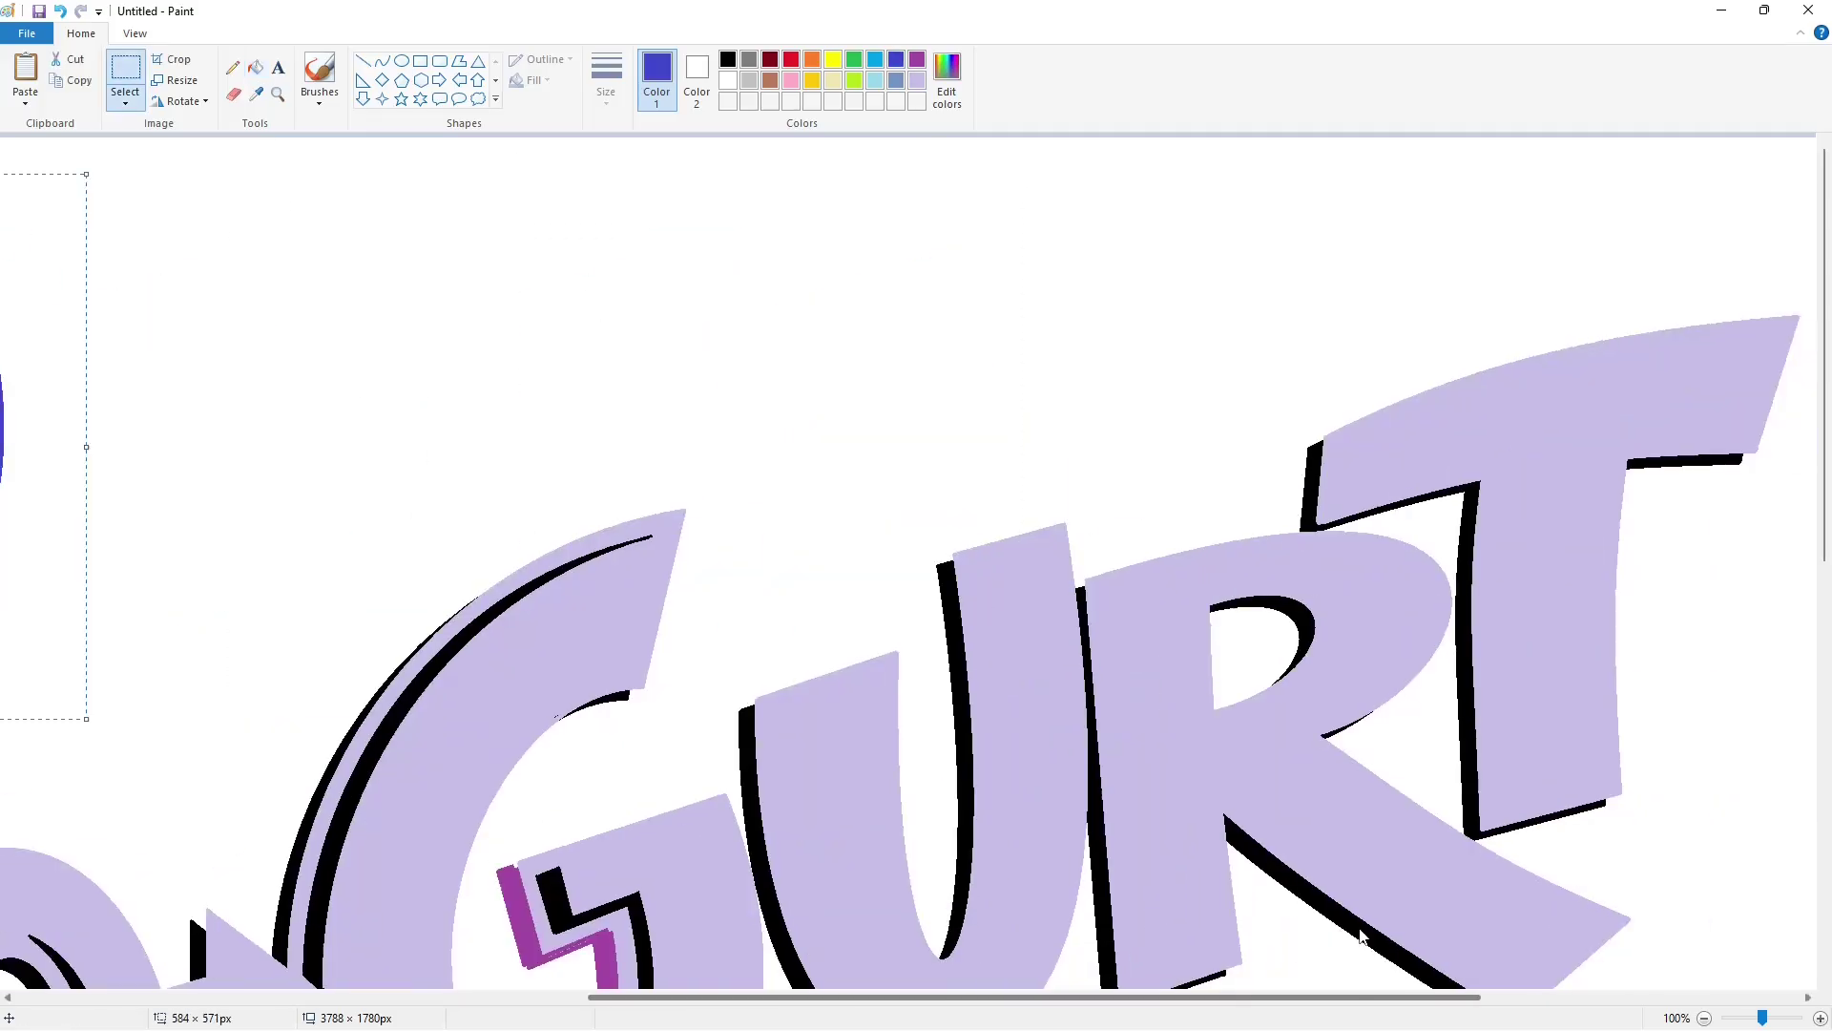
{"action": "key", "text": "ctrl+v"}
{"action": "left_click_drag", "start_coordinate": [383, 291], "coordinate": [634, 662]}
{"action": "scroll", "coordinate": [1076, 770], "scroll_direction": "down", "scroll_amount": 3}
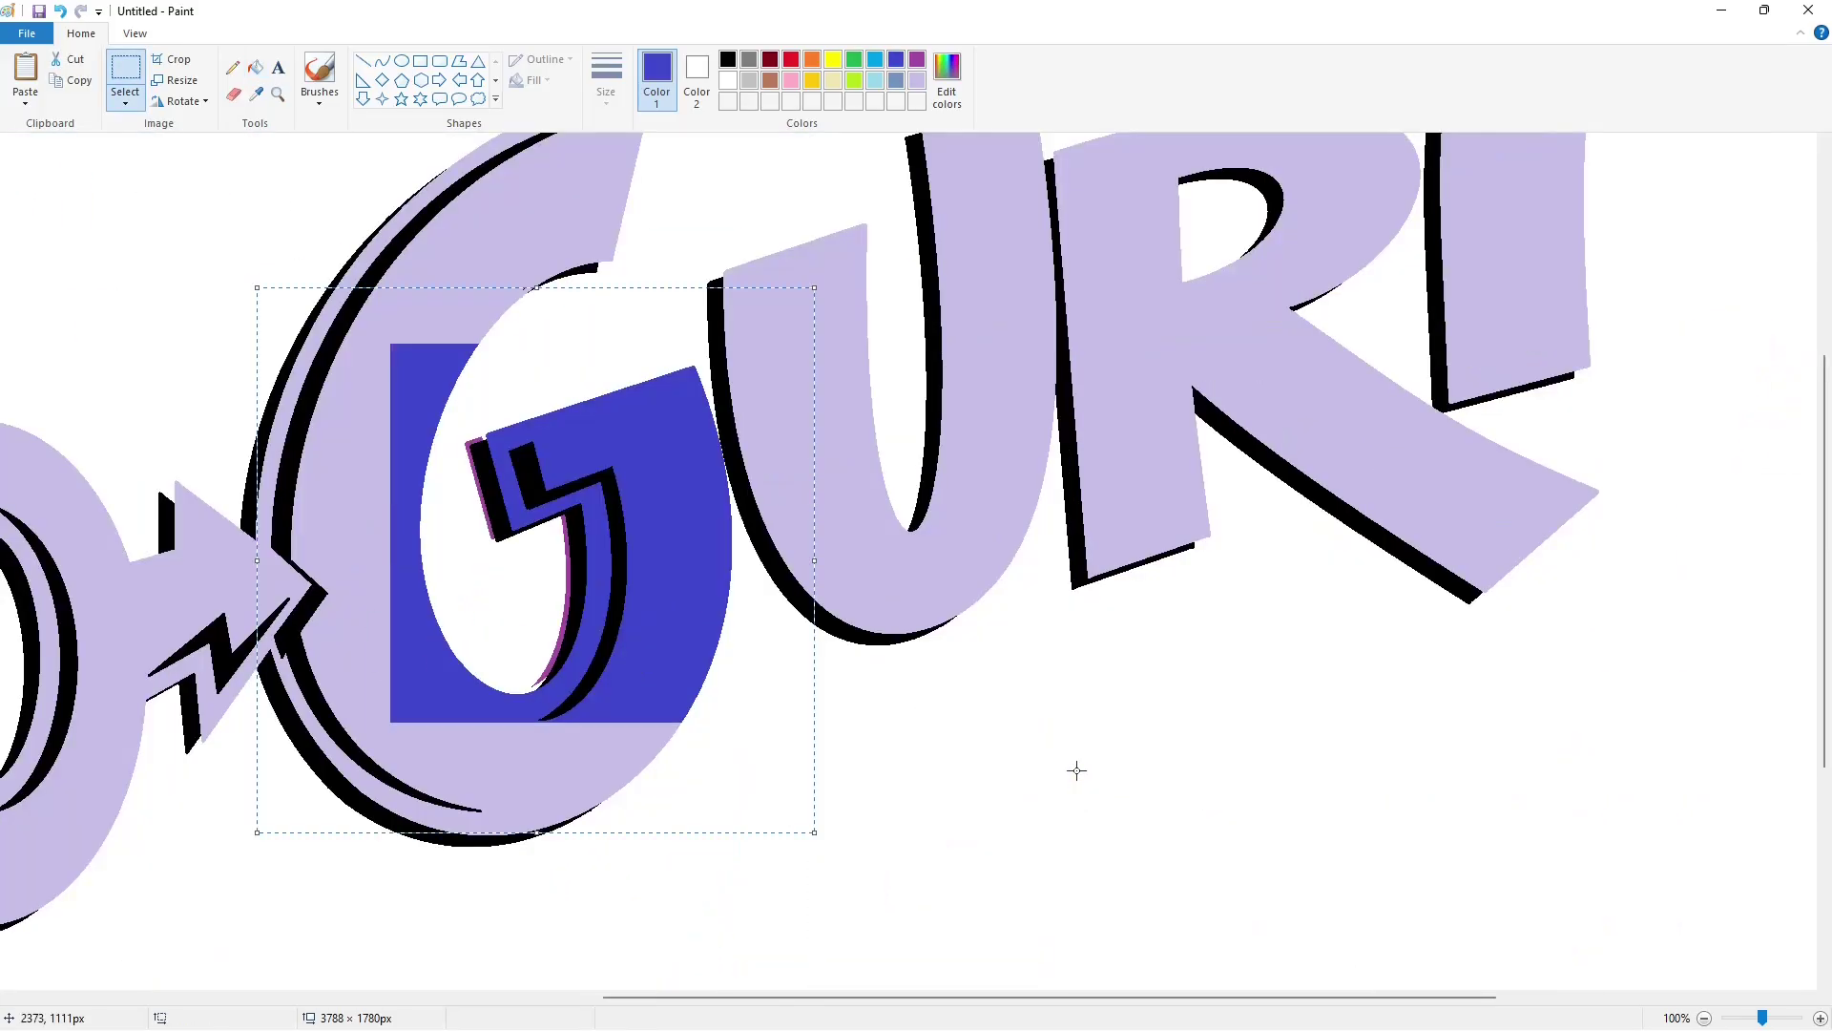
{"action": "left_click", "coordinate": [1076, 769]}
- Fill the canvas background with purple and then white to absorb the purple remnants around the inner strokes
{"action": "scroll", "coordinate": [1218, 794], "scroll_direction": "down", "scroll_amount": 2}
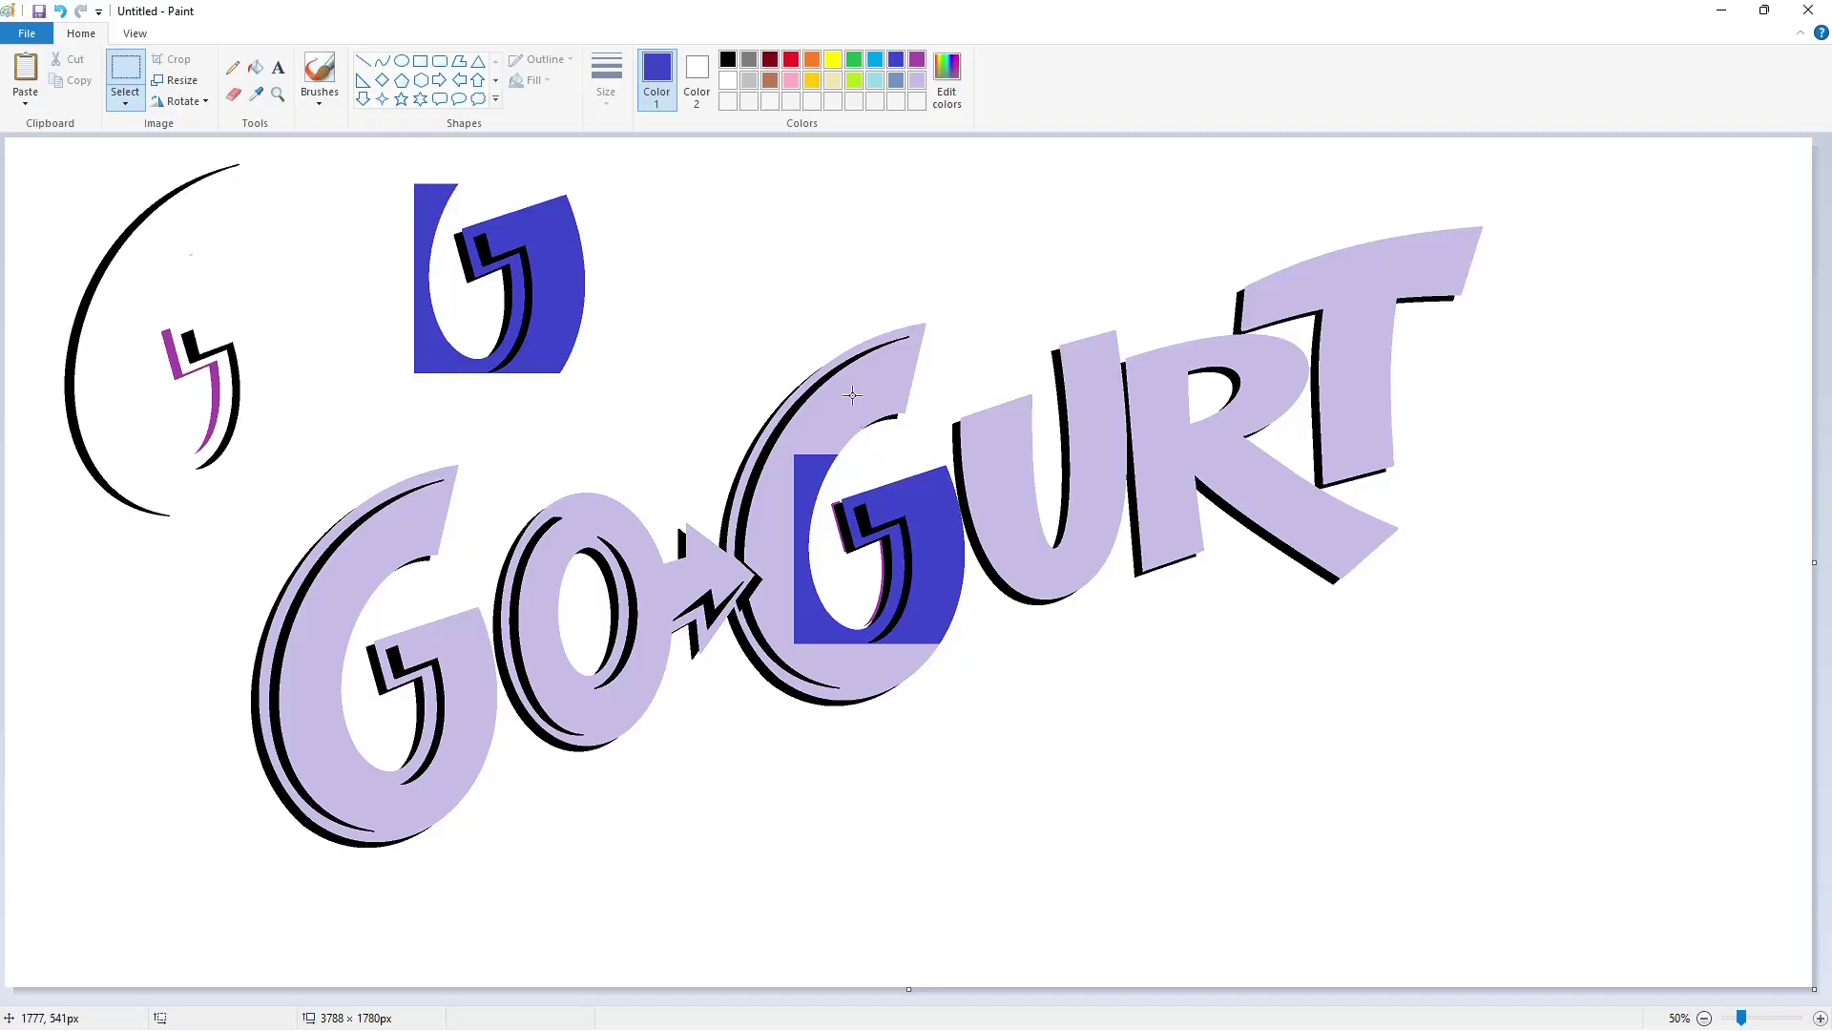
{"action": "left_click", "coordinate": [915, 63]}
{"action": "left_click", "coordinate": [255, 68]}
{"action": "left_click", "coordinate": [706, 225]}
{"action": "left_click", "coordinate": [728, 80]}
{"action": "left_click", "coordinate": [725, 229]}
- Fill the indigo patch on the second G with lavender and cover the speck in the letter's opening with white
{"action": "left_click_drag", "start_coordinate": [1741, 1017], "coordinate": [1763, 1017]}
{"action": "scroll", "coordinate": [1241, 811], "scroll_direction": "down", "scroll_amount": 5}
{"action": "left_click_drag", "start_coordinate": [867, 997], "coordinate": [992, 1012]}
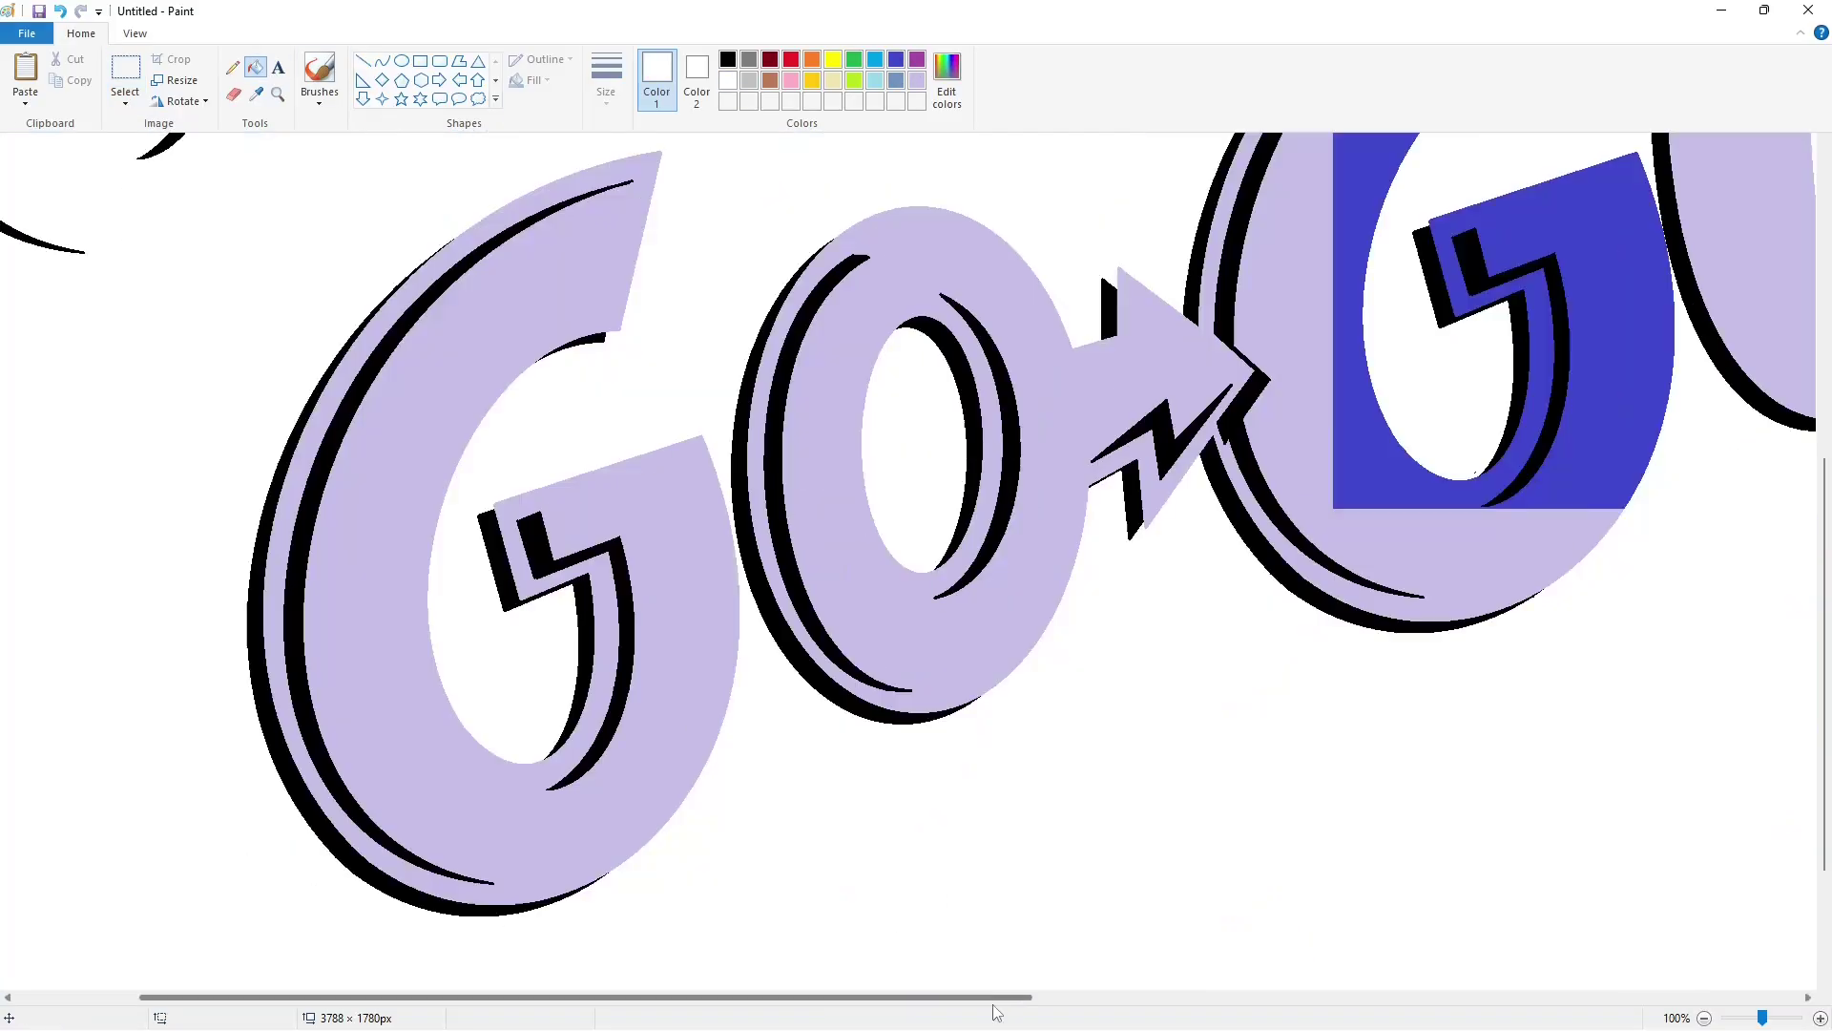
{"action": "scroll", "coordinate": [993, 1004], "scroll_direction": "right", "scroll_amount": 5}
{"action": "scroll", "coordinate": [941, 642], "scroll_direction": "up", "scroll_amount": 2}
{"action": "left_click", "coordinate": [917, 80]}
{"action": "left_click", "coordinate": [906, 508]}
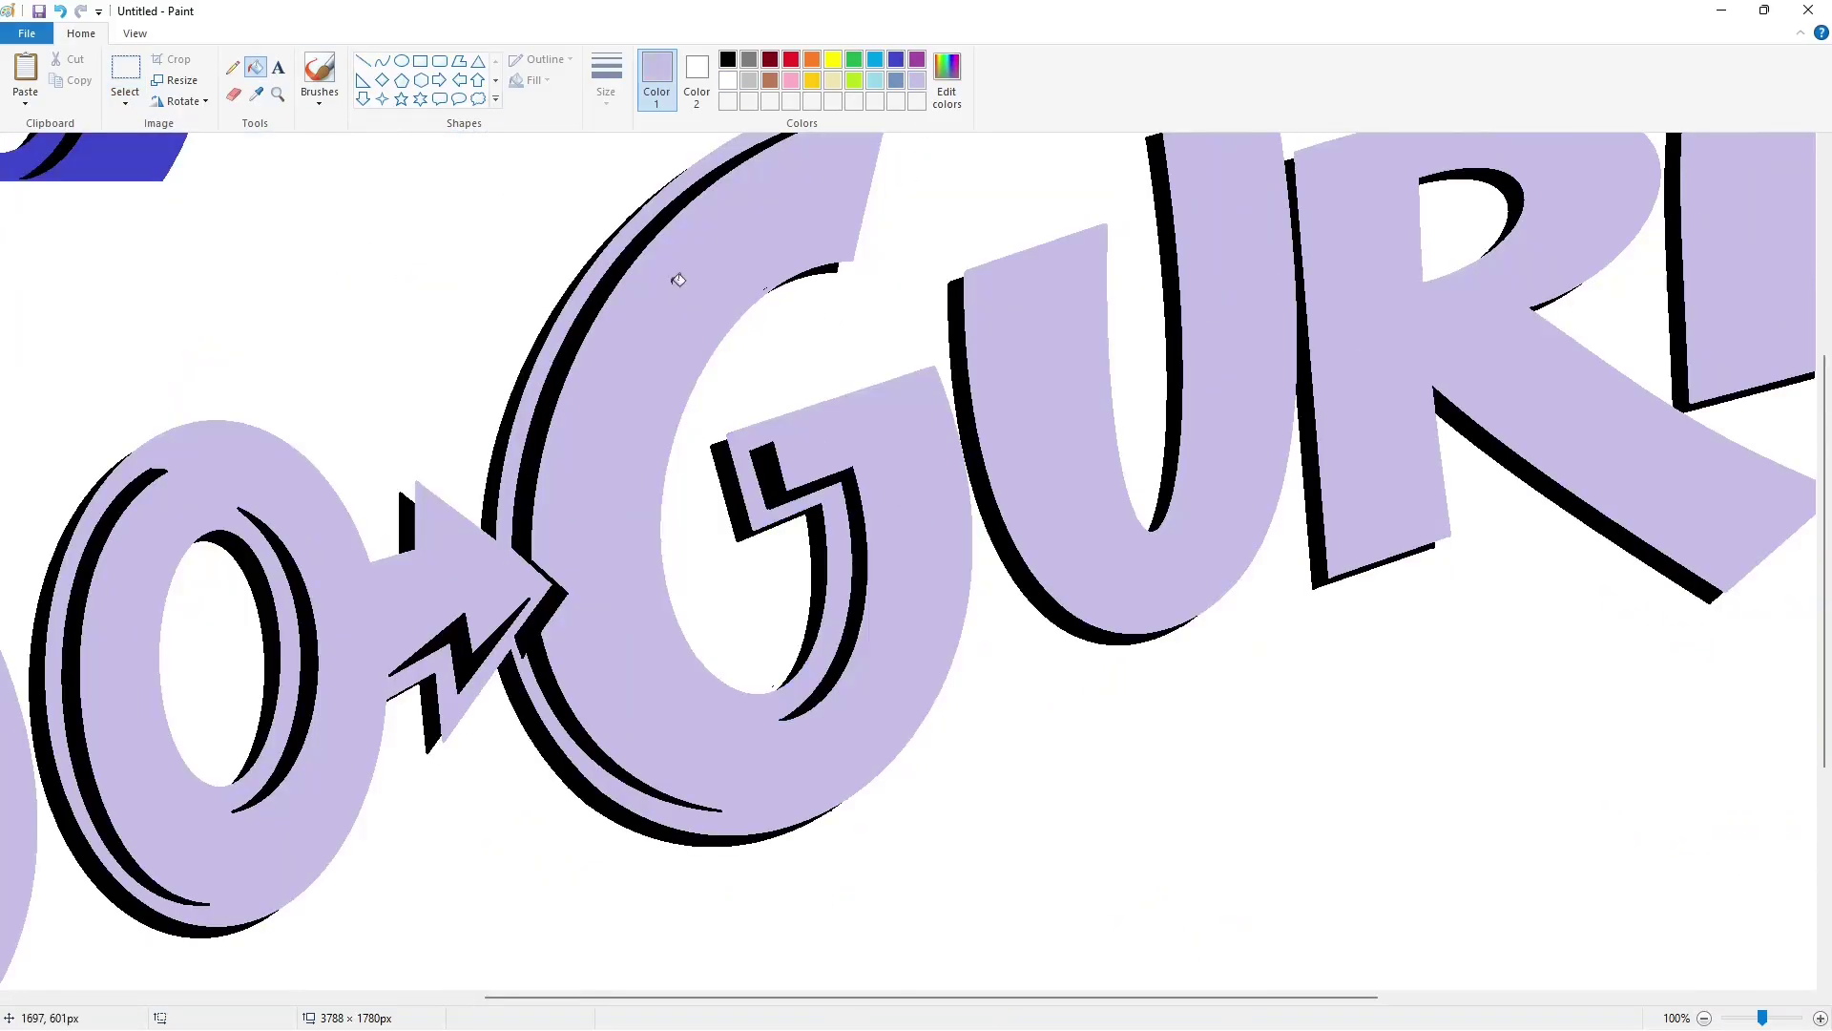
{"action": "left_click", "coordinate": [363, 62]}
{"action": "left_click", "coordinate": [728, 80]}
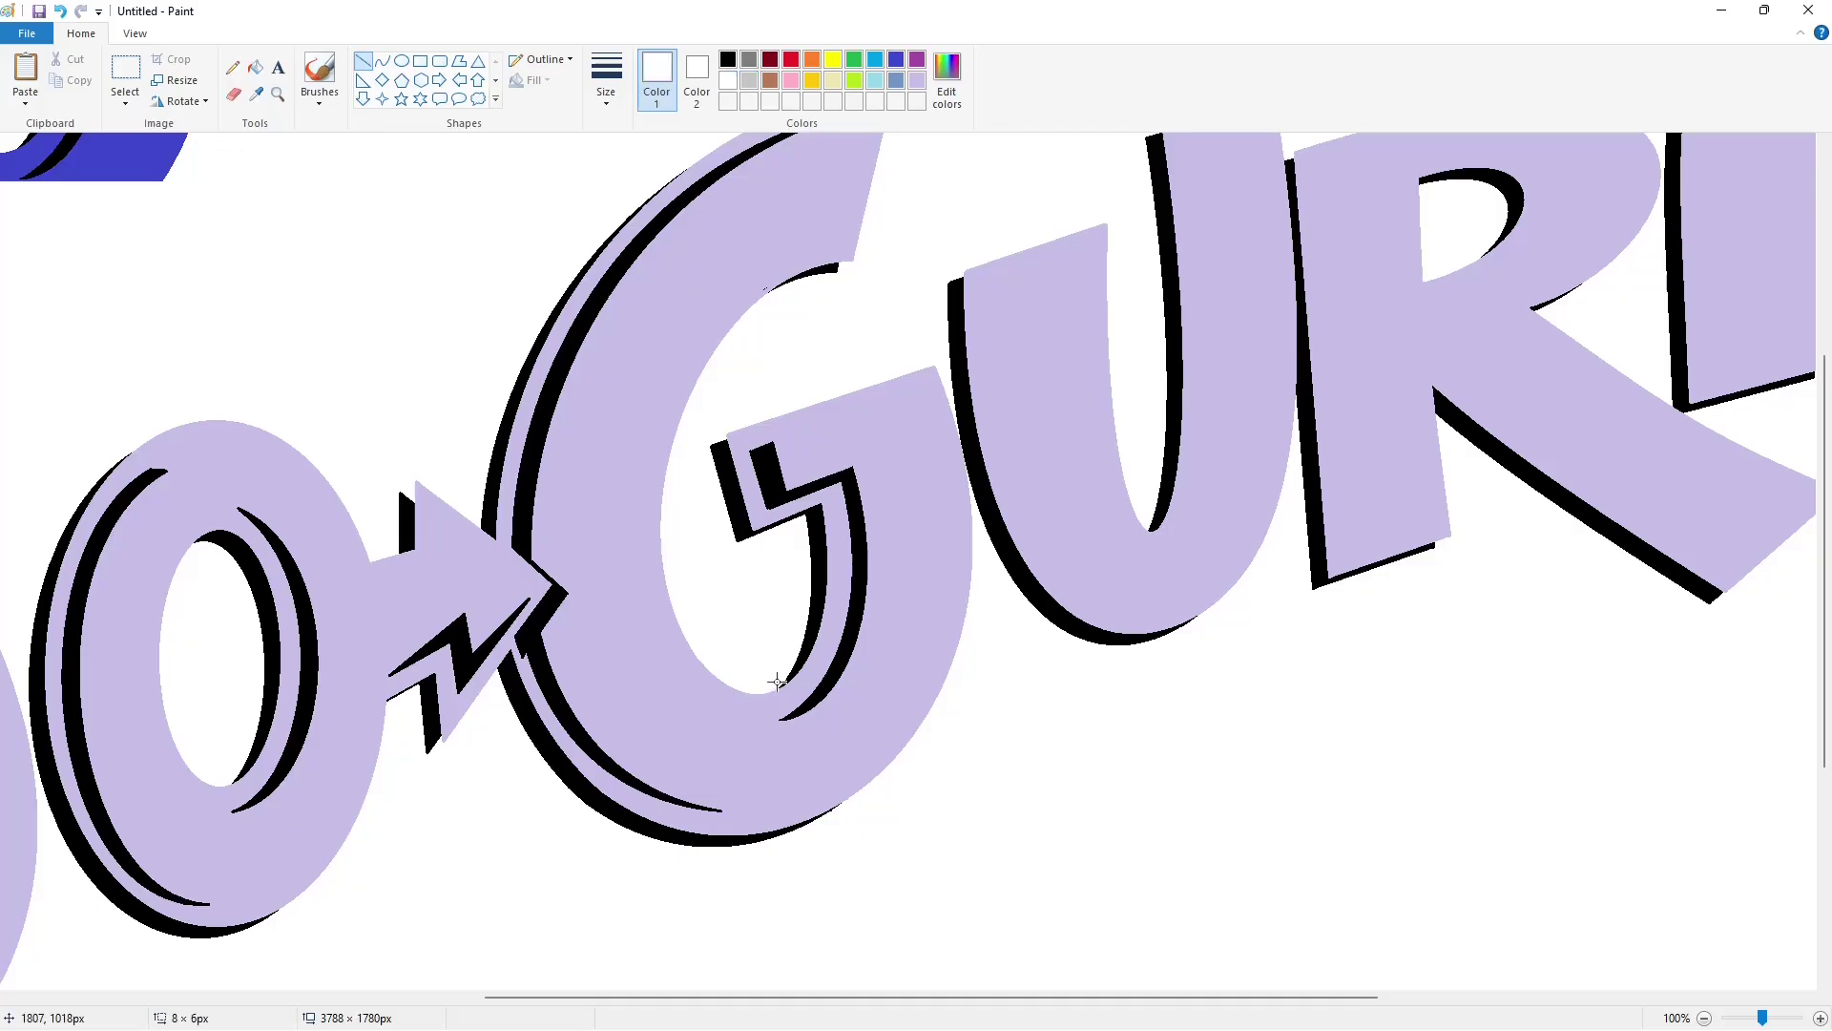
- Draw a thin black curve about 187 by 341 px inside the U, following its left side down to the base
{"action": "left_click", "coordinate": [1705, 1018]}
{"action": "left_click", "coordinate": [382, 61]}
{"action": "left_click", "coordinate": [606, 80]}
{"action": "left_click", "coordinate": [622, 170]}
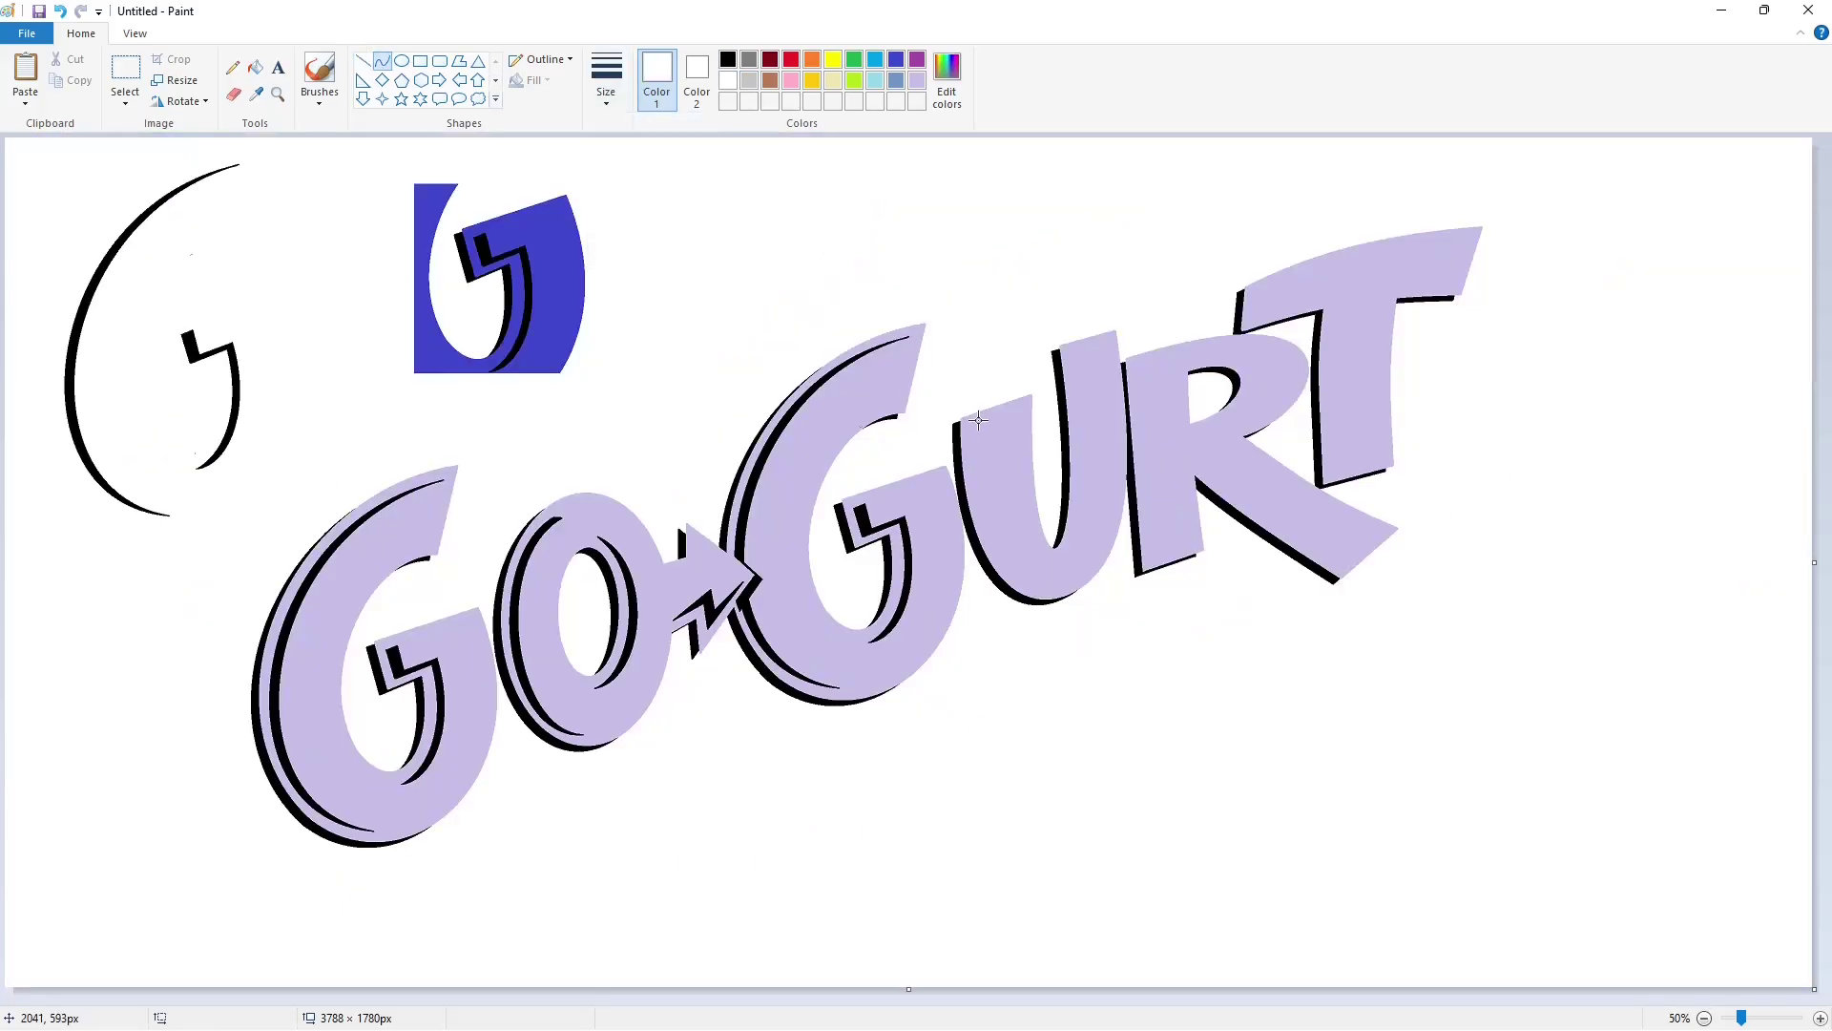
{"action": "left_click_drag", "start_coordinate": [976, 441], "coordinate": [1067, 583]}
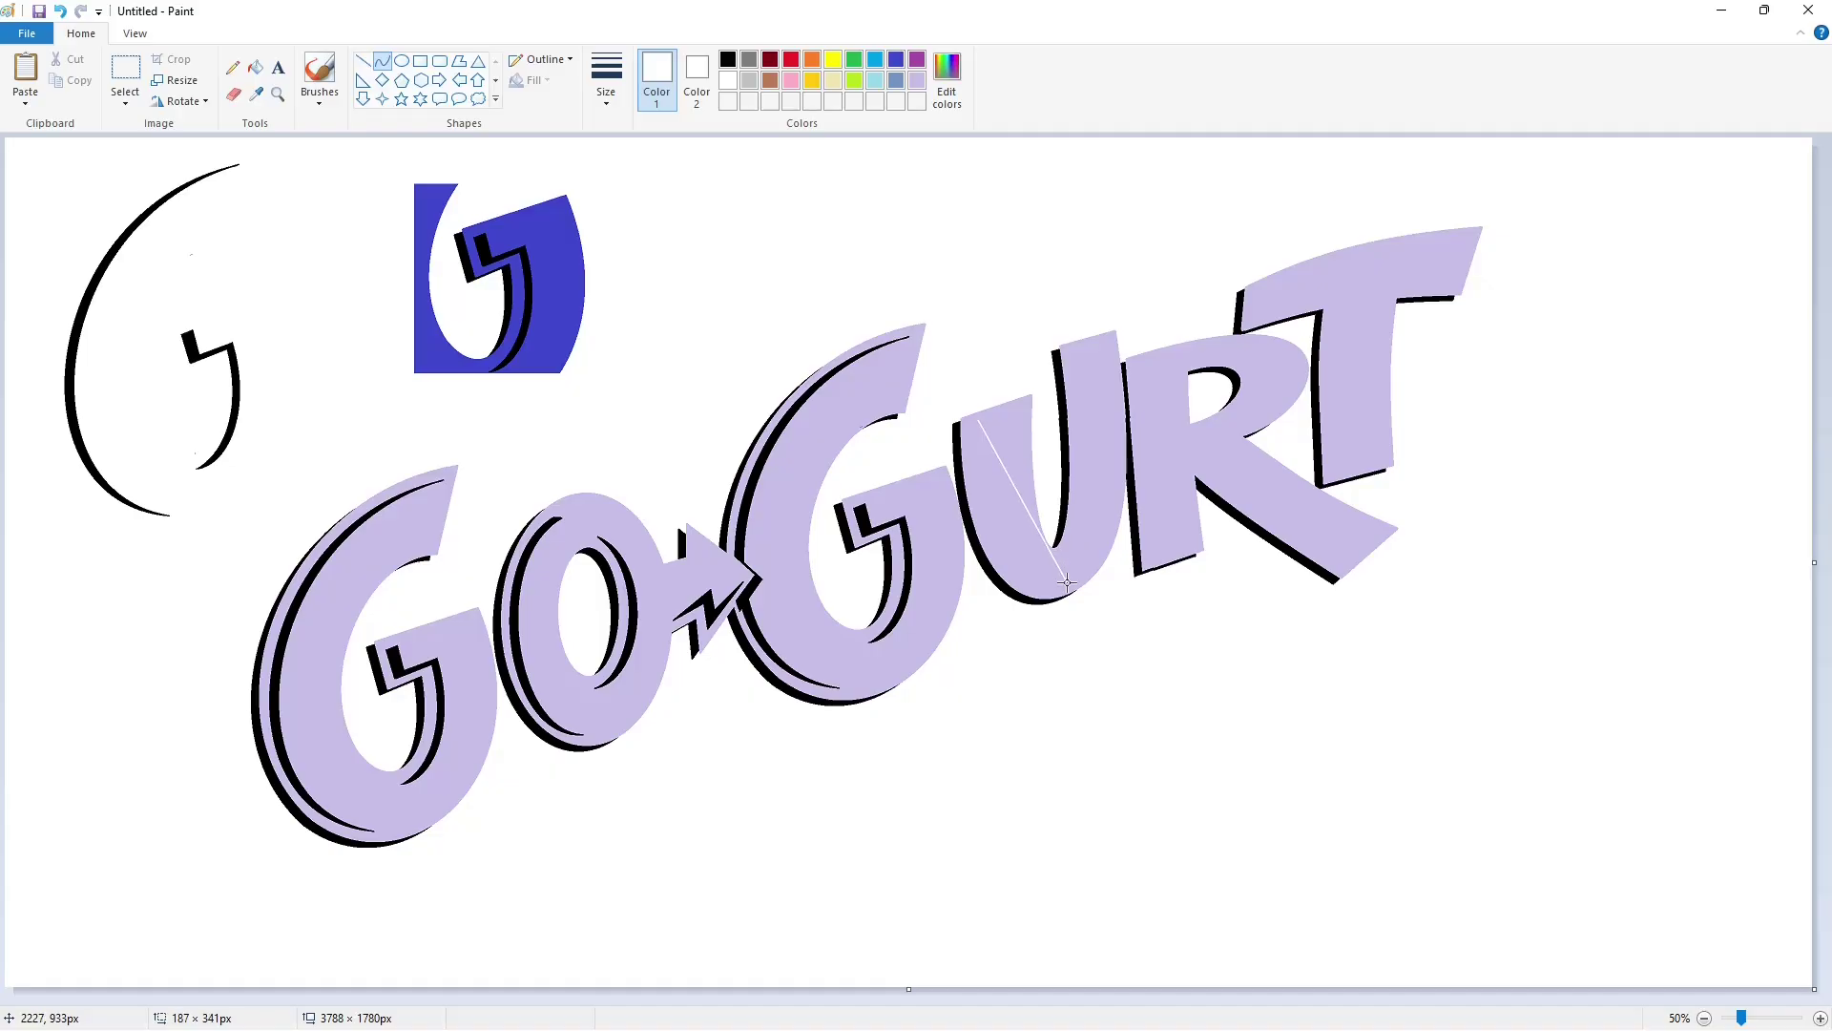
{"action": "left_click", "coordinate": [728, 59]}
{"action": "left_click_drag", "start_coordinate": [984, 482], "coordinate": [978, 502]}
{"action": "left_click_drag", "start_coordinate": [998, 568], "coordinate": [1013, 595]}
{"action": "left_click", "coordinate": [964, 479]}
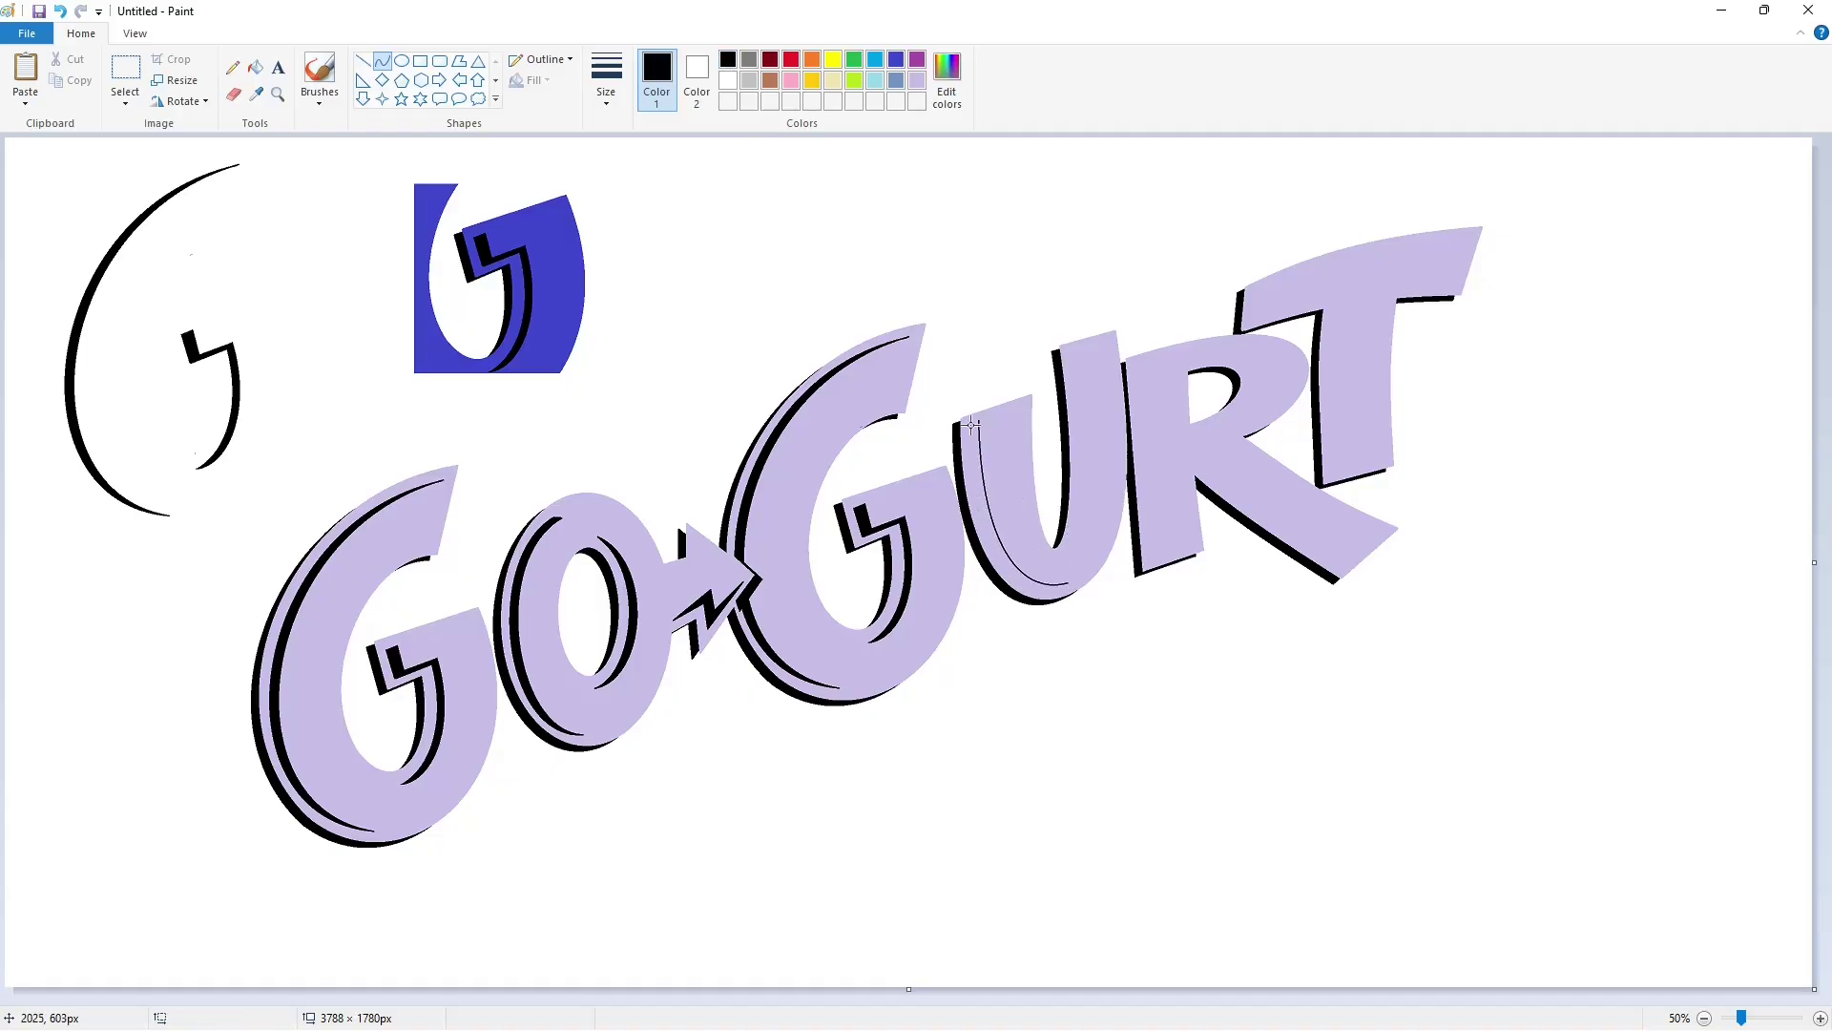
{"action": "left_click_drag", "start_coordinate": [972, 425], "coordinate": [1068, 583]}
{"action": "left_click_drag", "start_coordinate": [982, 498], "coordinate": [964, 510]}
{"action": "left_click_drag", "start_coordinate": [995, 583], "coordinate": [1028, 607]}
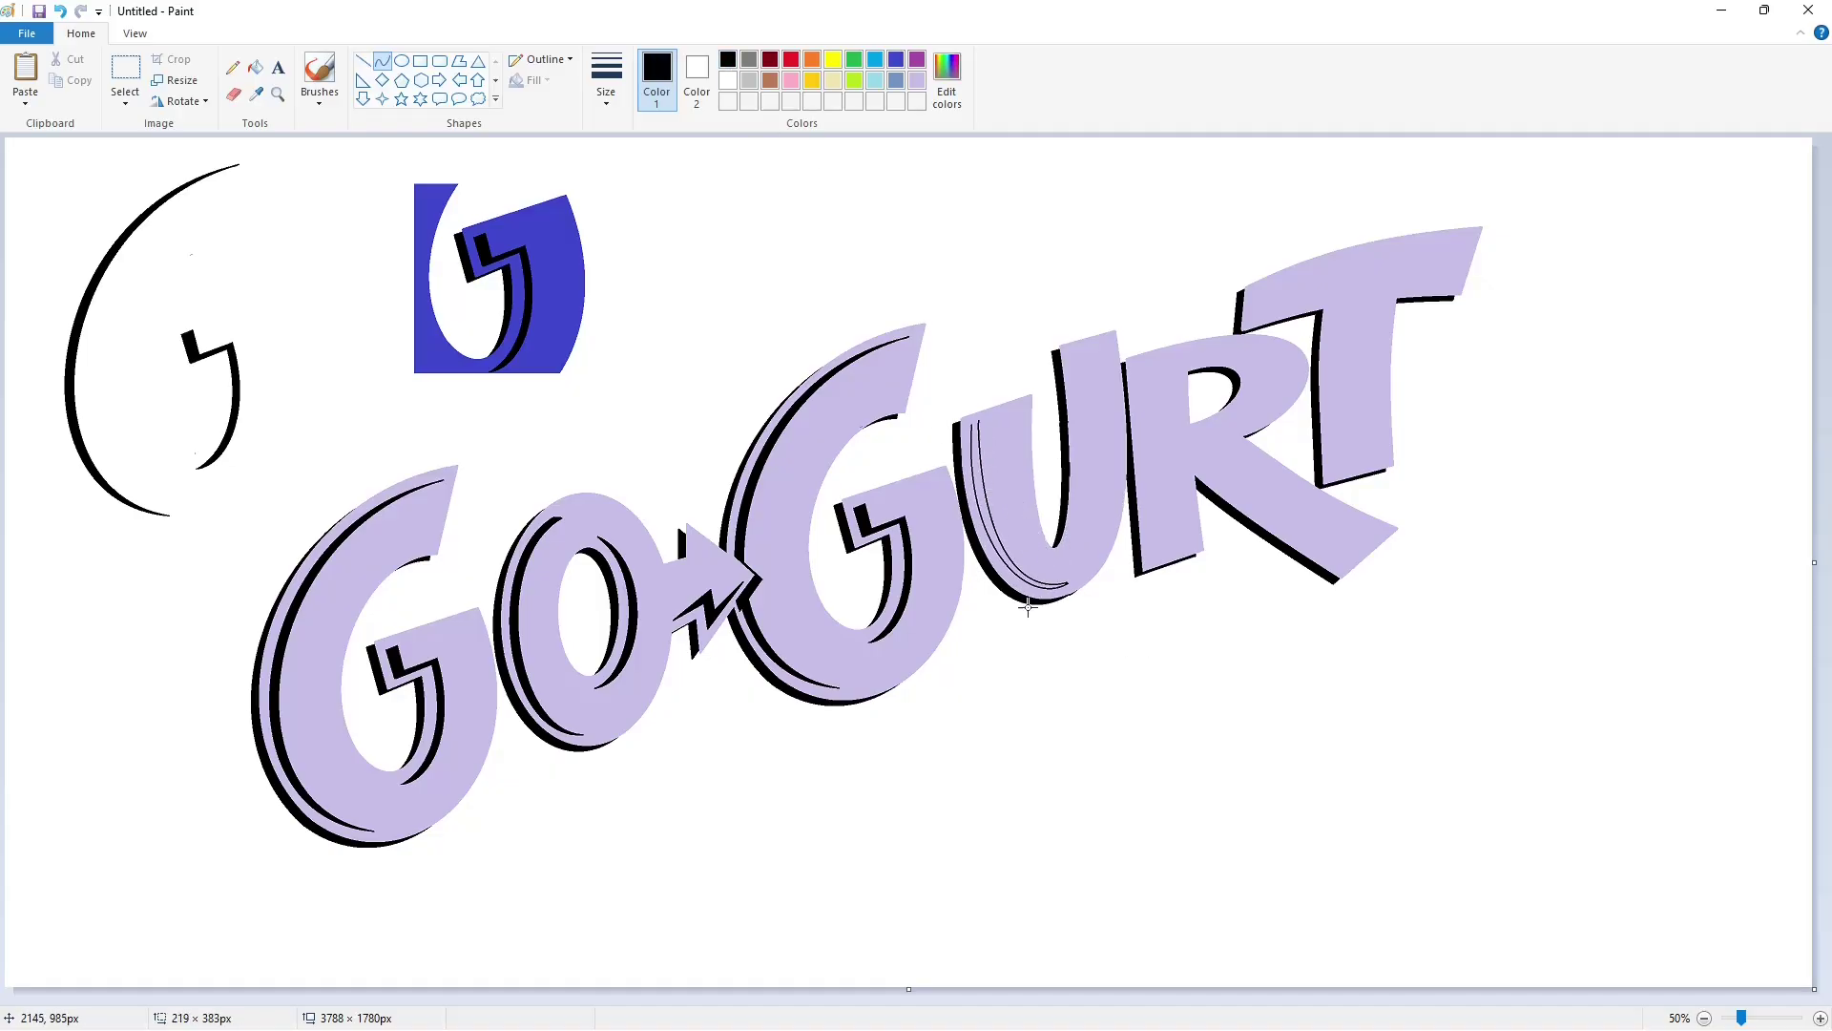
{"action": "left_click", "coordinate": [1168, 653]}
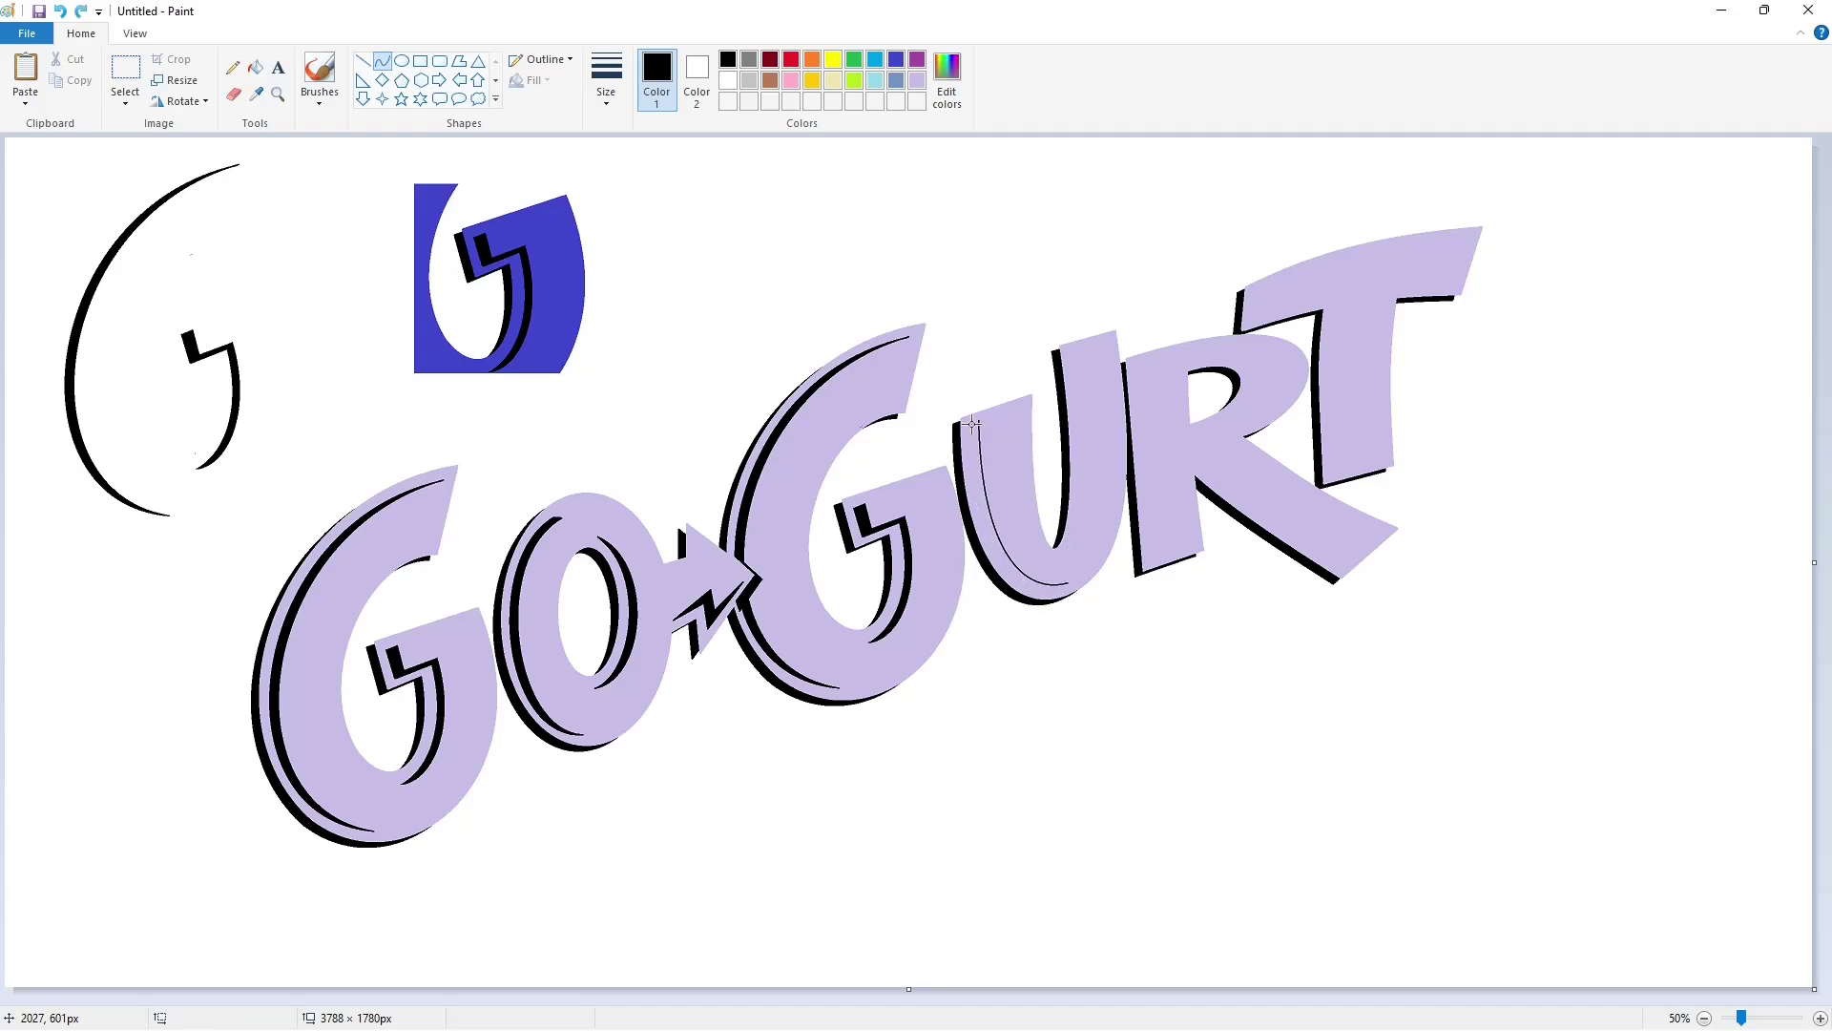
- Draw a second black curve just outside the first on the U's left side, meeting it at the base
{"action": "left_click_drag", "start_coordinate": [971, 425], "coordinate": [1067, 584]}
{"action": "left_click_drag", "start_coordinate": [1002, 515], "coordinate": [1020, 598]}
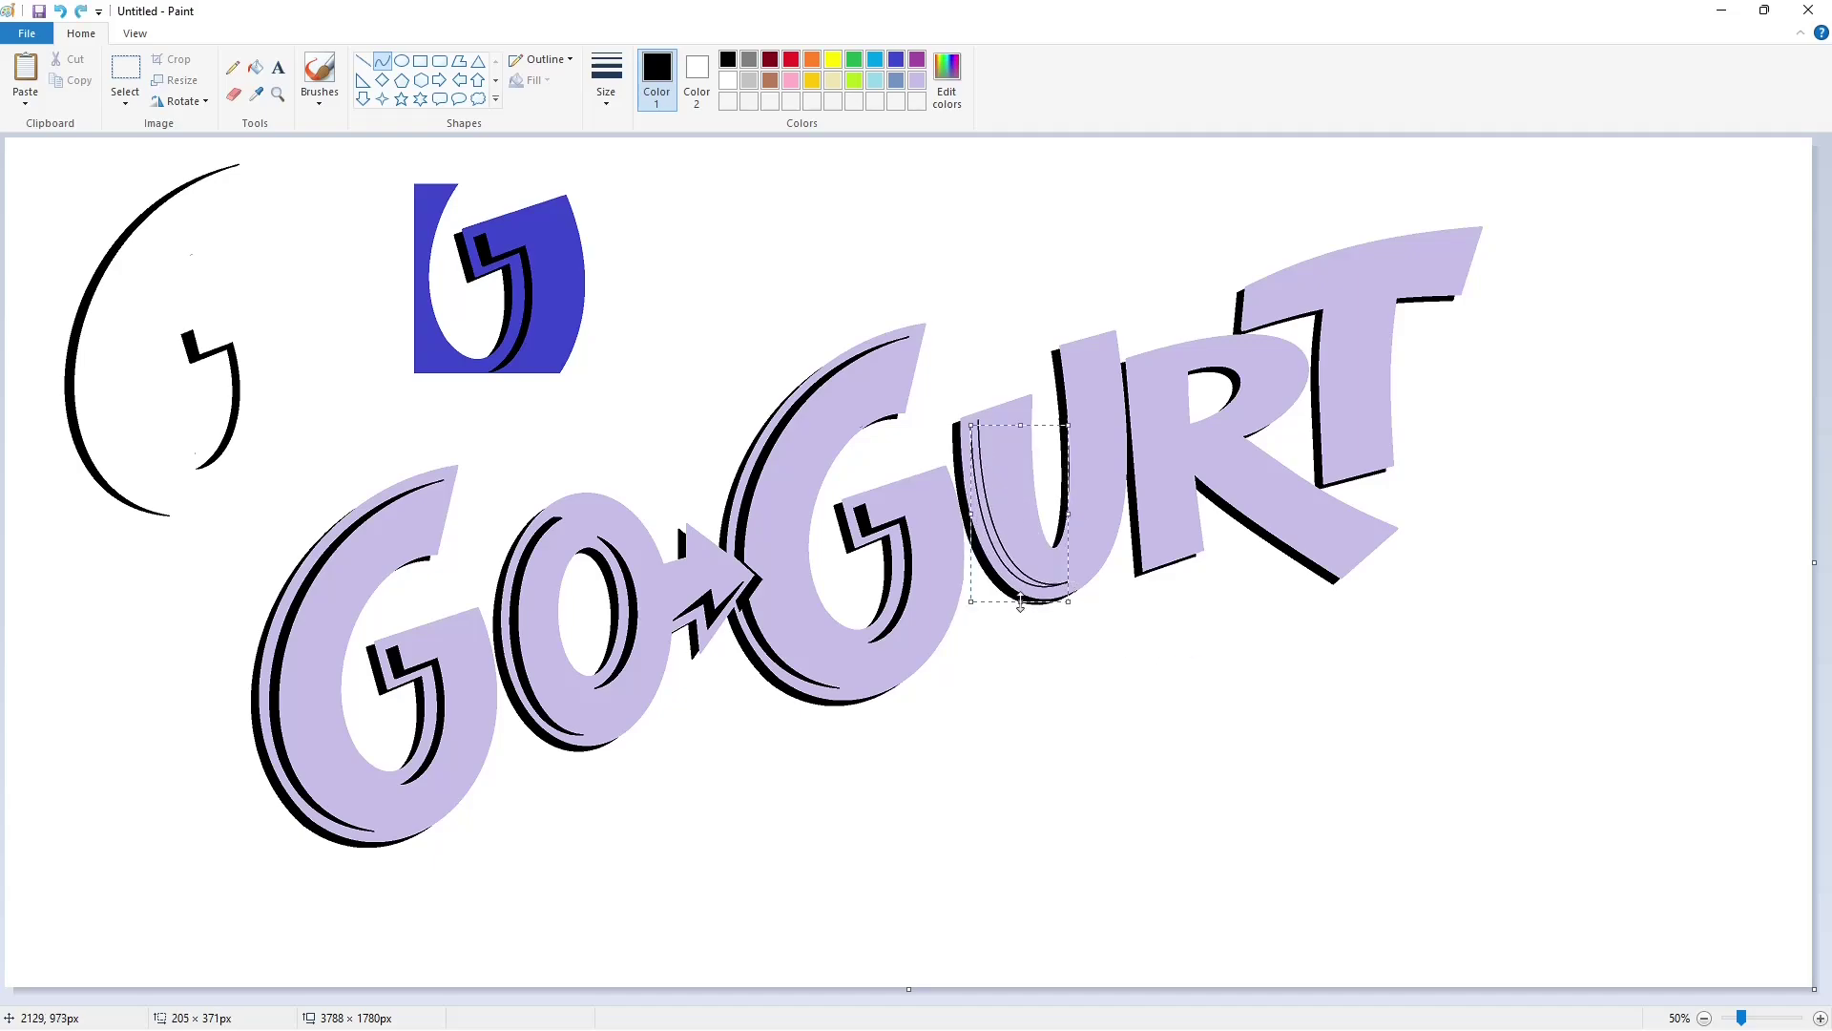
{"action": "left_click", "coordinate": [1671, 969]}
- Draw two black curves about 425 px tall down the U's right arm, joining at the bottom of the inner opening
{"action": "left_click_drag", "start_coordinate": [1071, 352], "coordinate": [1063, 552]}
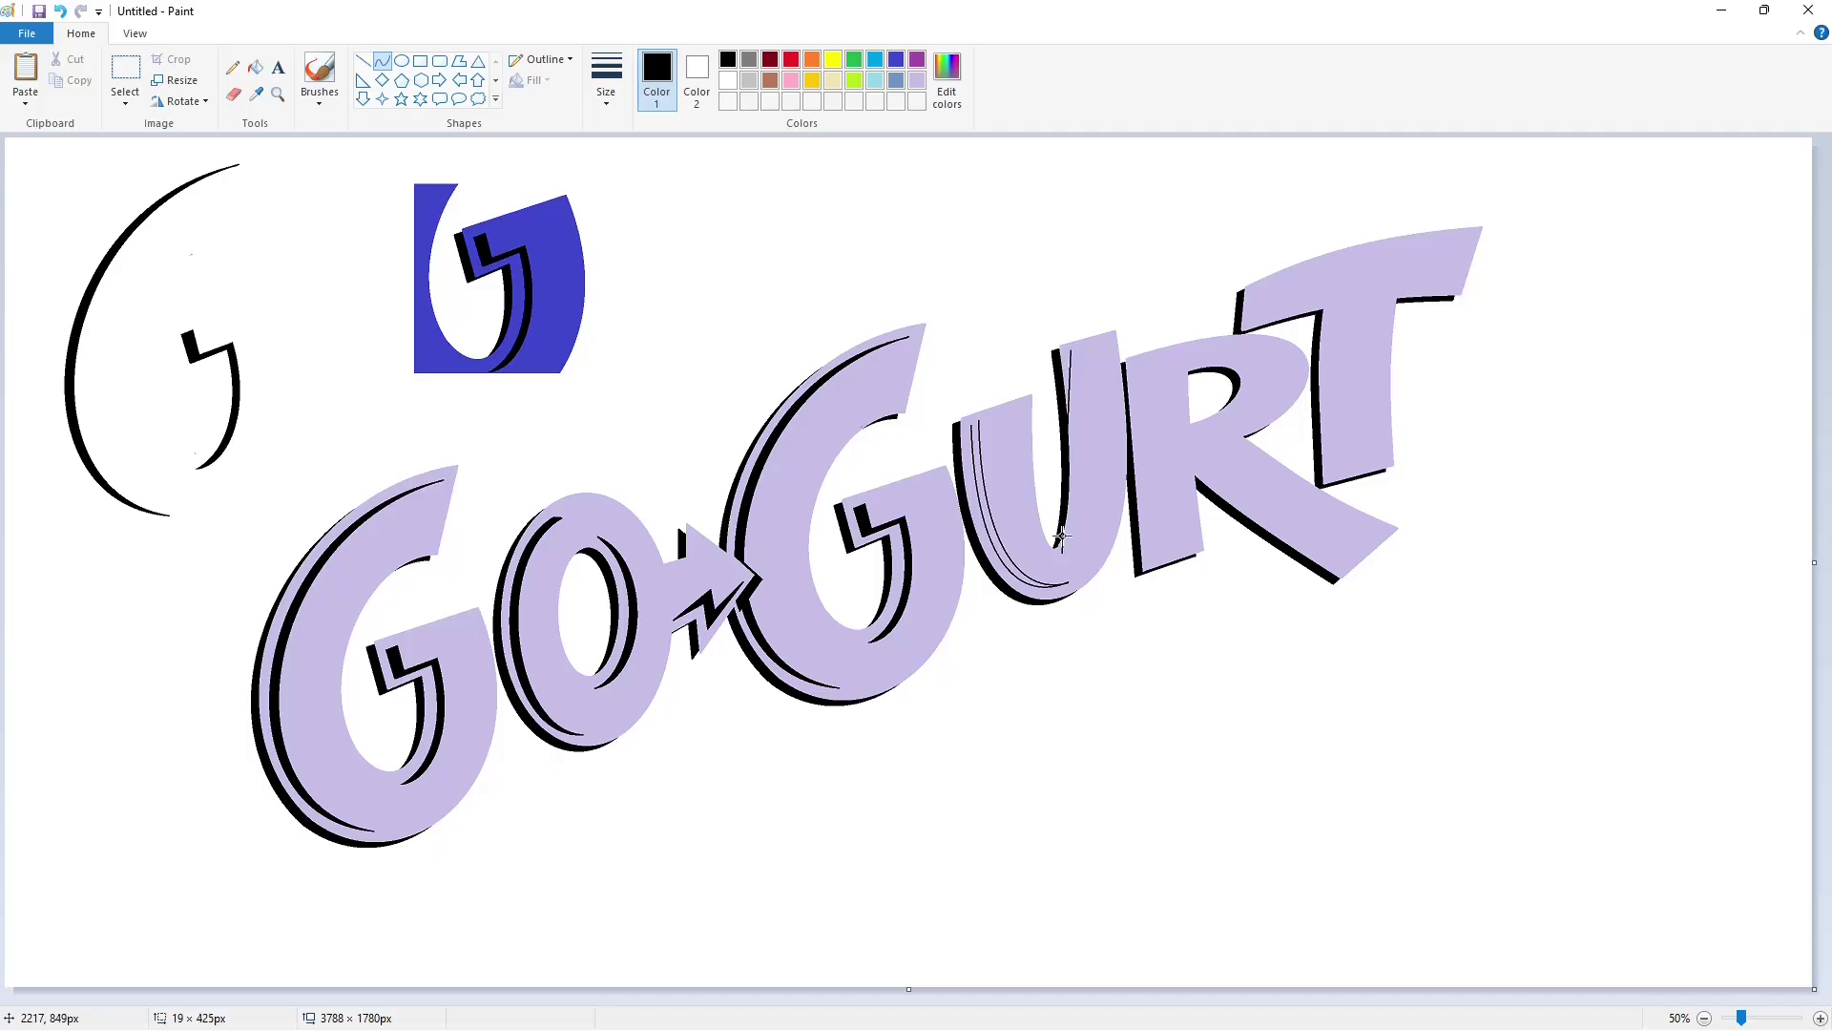
{"action": "left_click", "coordinate": [1083, 431]}
{"action": "left_click", "coordinate": [1079, 537]}
{"action": "left_click", "coordinate": [1070, 406]}
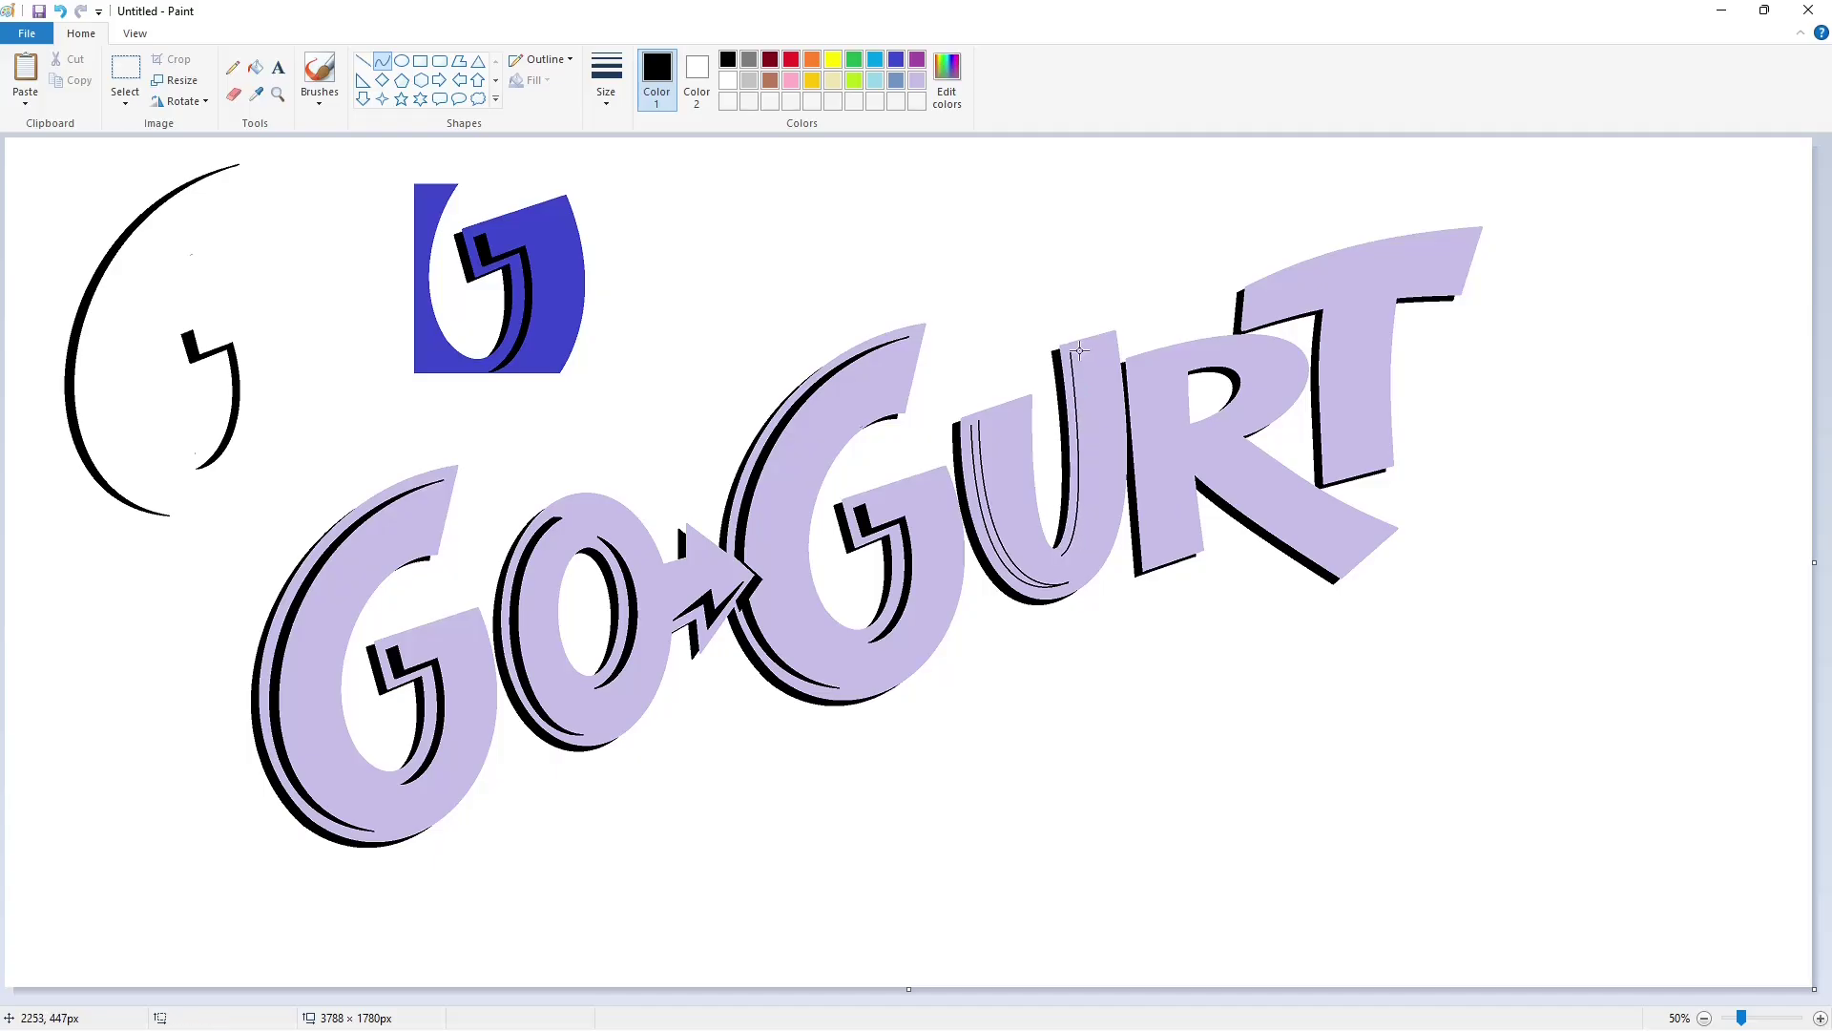
{"action": "left_click_drag", "start_coordinate": [1080, 351], "coordinate": [1063, 554]}
{"action": "left_click", "coordinate": [1097, 448]}
{"action": "left_click", "coordinate": [1089, 551]}
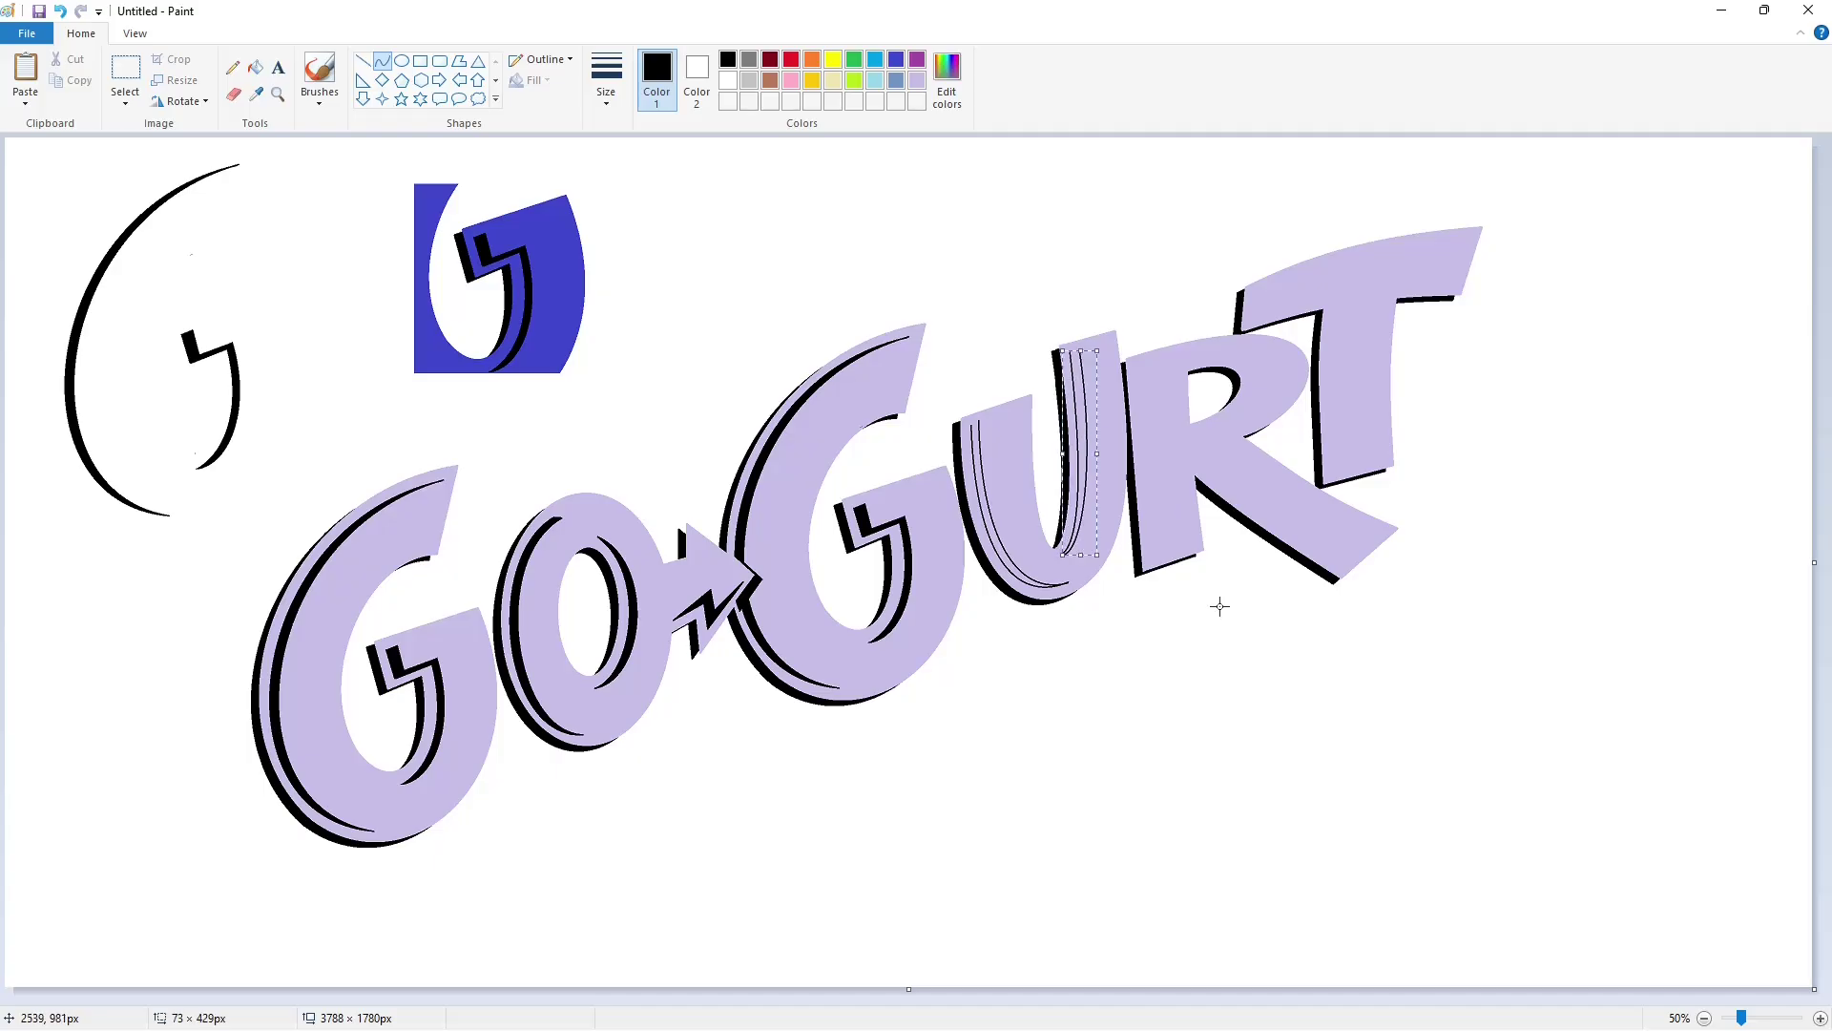
- Undo the last curve inside the U's right arm and redraw it slightly bent, ending at the bottom of the inner opening
{"action": "left_click", "coordinate": [1220, 606]}
{"action": "key", "text": "ctrl+z"}
{"action": "left_click_drag", "start_coordinate": [1081, 349], "coordinate": [1064, 553]}
{"action": "left_click", "coordinate": [1094, 454]}
{"action": "left_click", "coordinate": [1088, 551]}
{"action": "left_click", "coordinate": [1292, 791]}
- Close the open tops of both accent outlines in the U with short black lines
{"action": "left_click", "coordinate": [1820, 1018]}
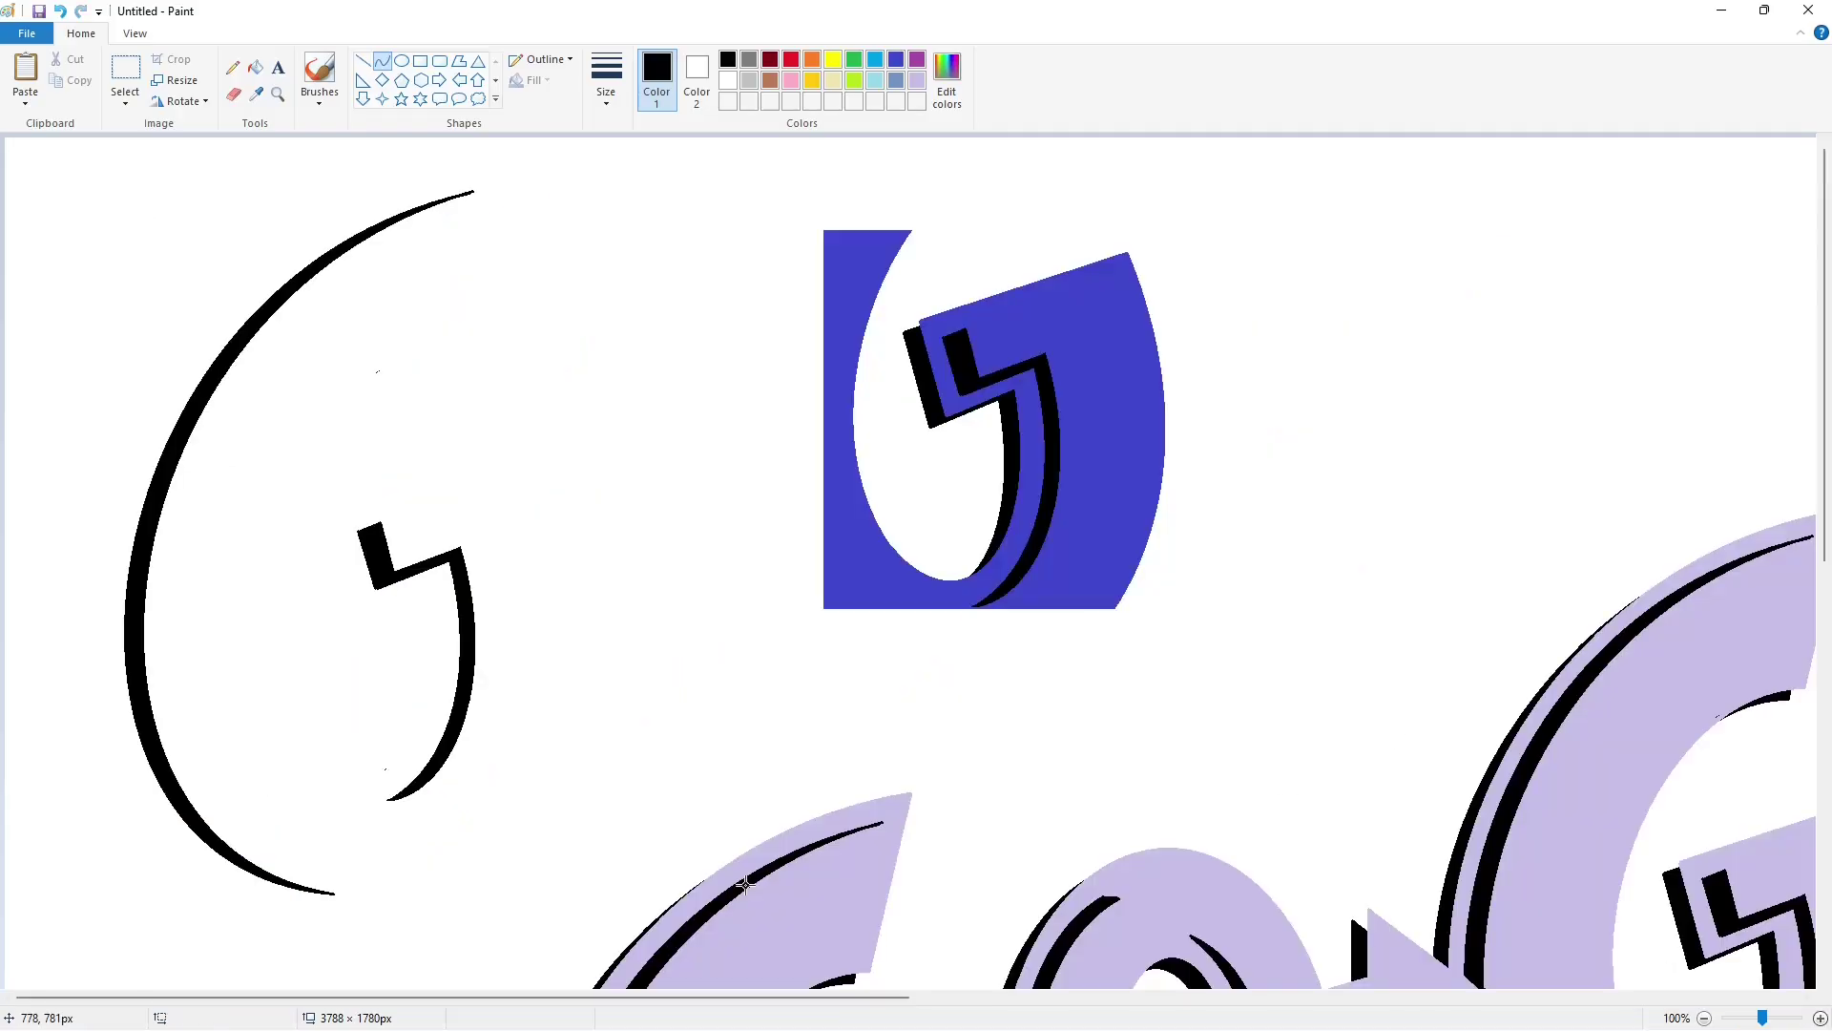
{"action": "left_click_drag", "start_coordinate": [716, 997], "coordinate": [1290, 997]}
{"action": "left_click", "coordinate": [364, 61]}
{"action": "left_click_drag", "start_coordinate": [766, 712], "coordinate": [781, 706]}
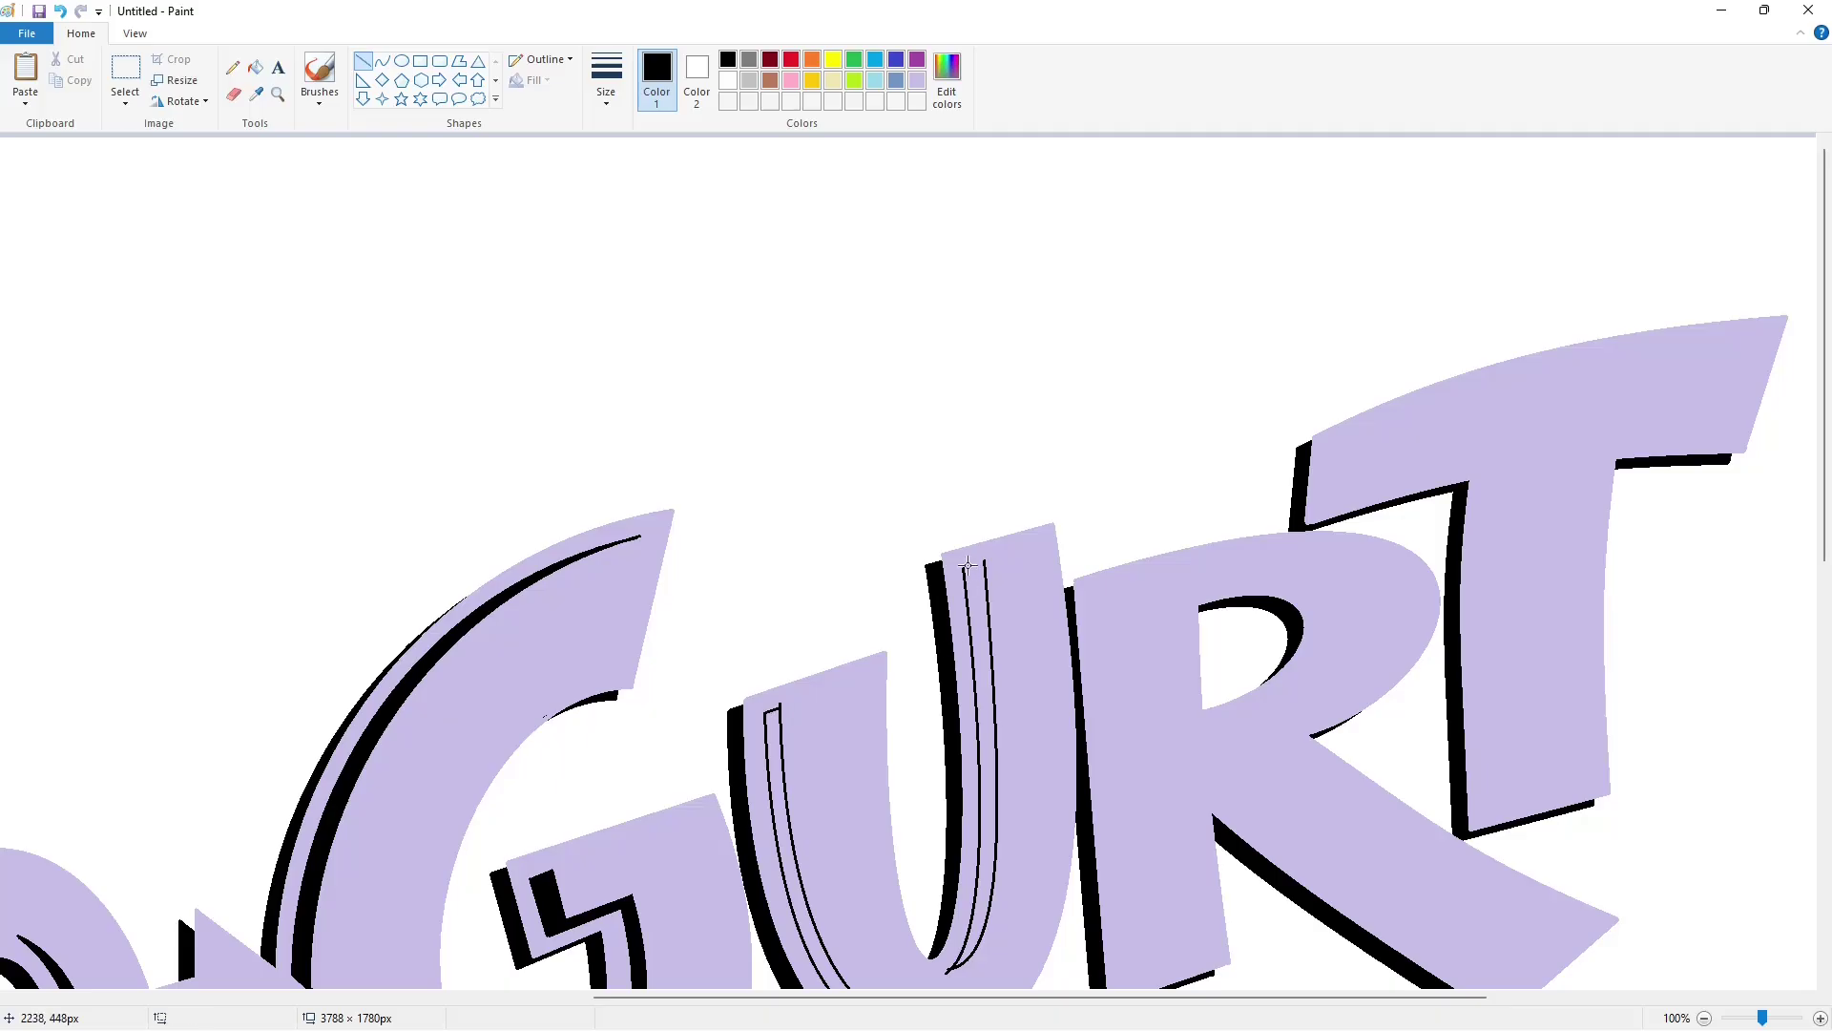
{"action": "left_click_drag", "start_coordinate": [964, 568], "coordinate": [984, 562]}
- Fill the two accent outlines inside the U with black
{"action": "left_click", "coordinate": [255, 67]}
{"action": "scroll", "coordinate": [629, 576], "scroll_direction": "down", "scroll_amount": 2}
{"action": "left_click", "coordinate": [779, 572]}
{"action": "left_click", "coordinate": [988, 564]}
- Trim the top of the U's left accent stroke and the bottom tip of the right one with short lavender lines
{"action": "left_click", "coordinate": [917, 80]}
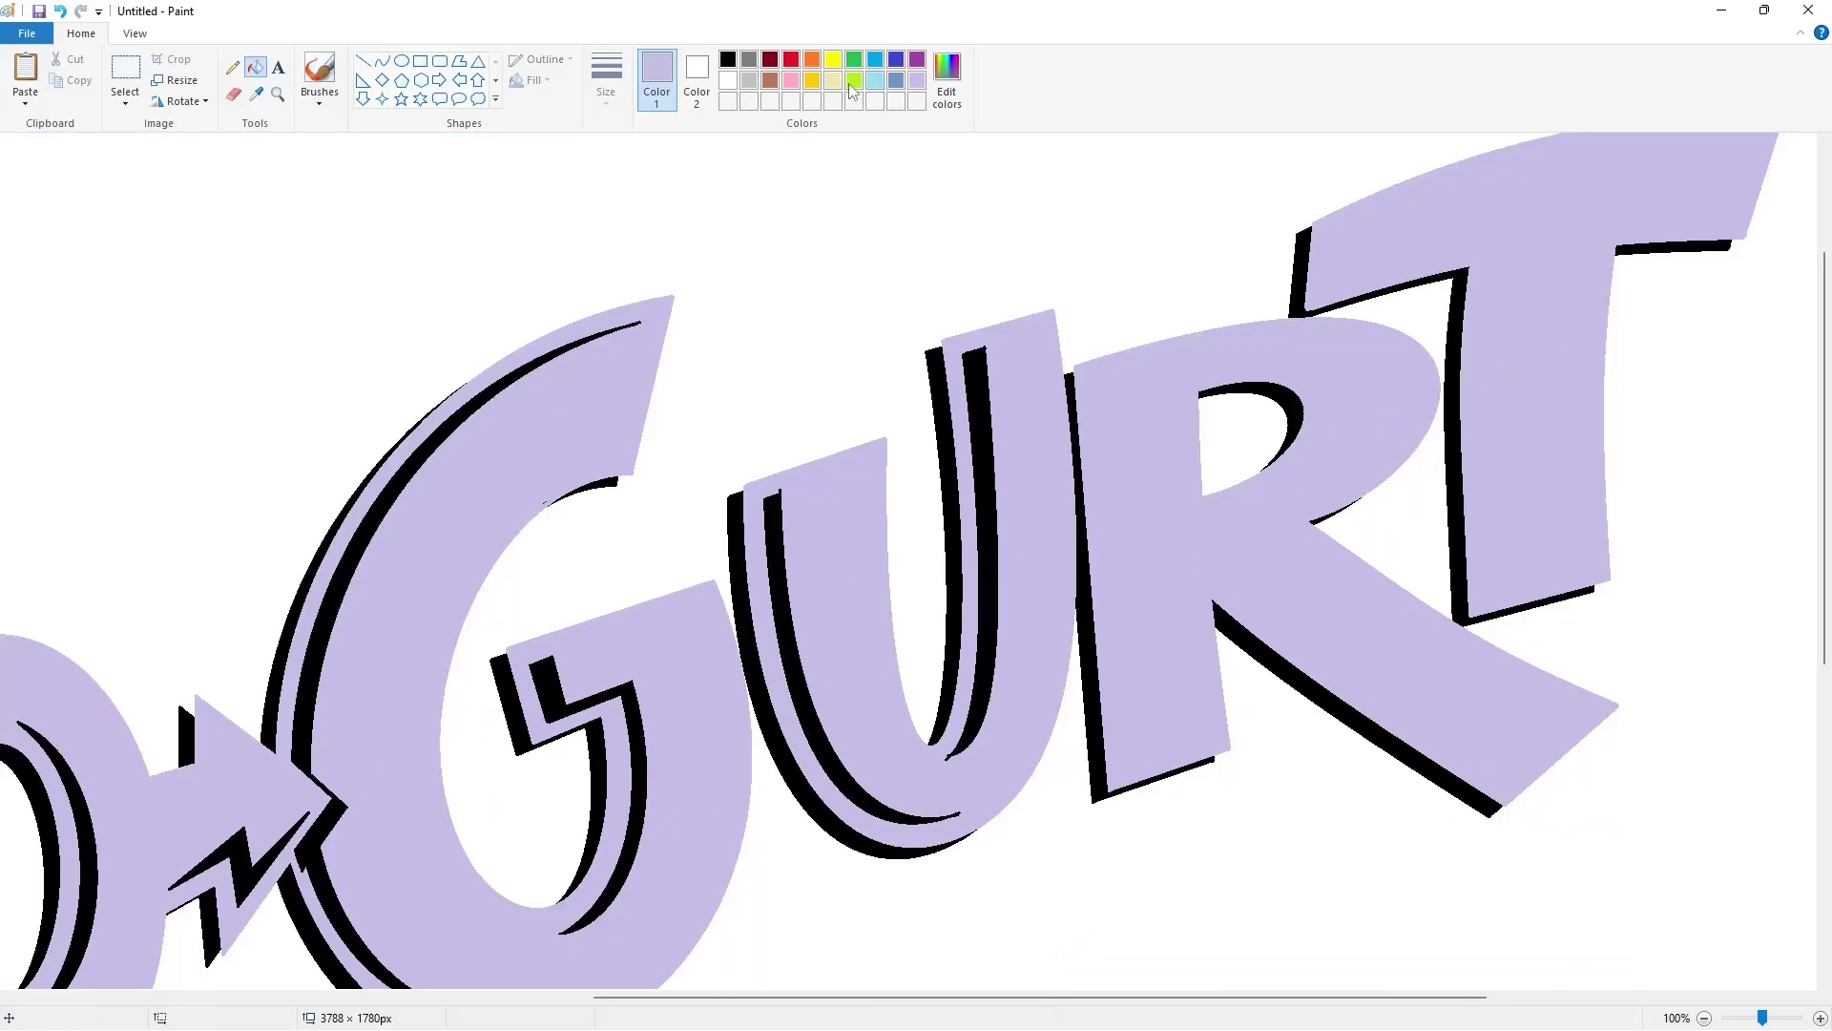
{"action": "left_click", "coordinate": [364, 61]}
{"action": "left_click_drag", "start_coordinate": [766, 495], "coordinate": [784, 489]}
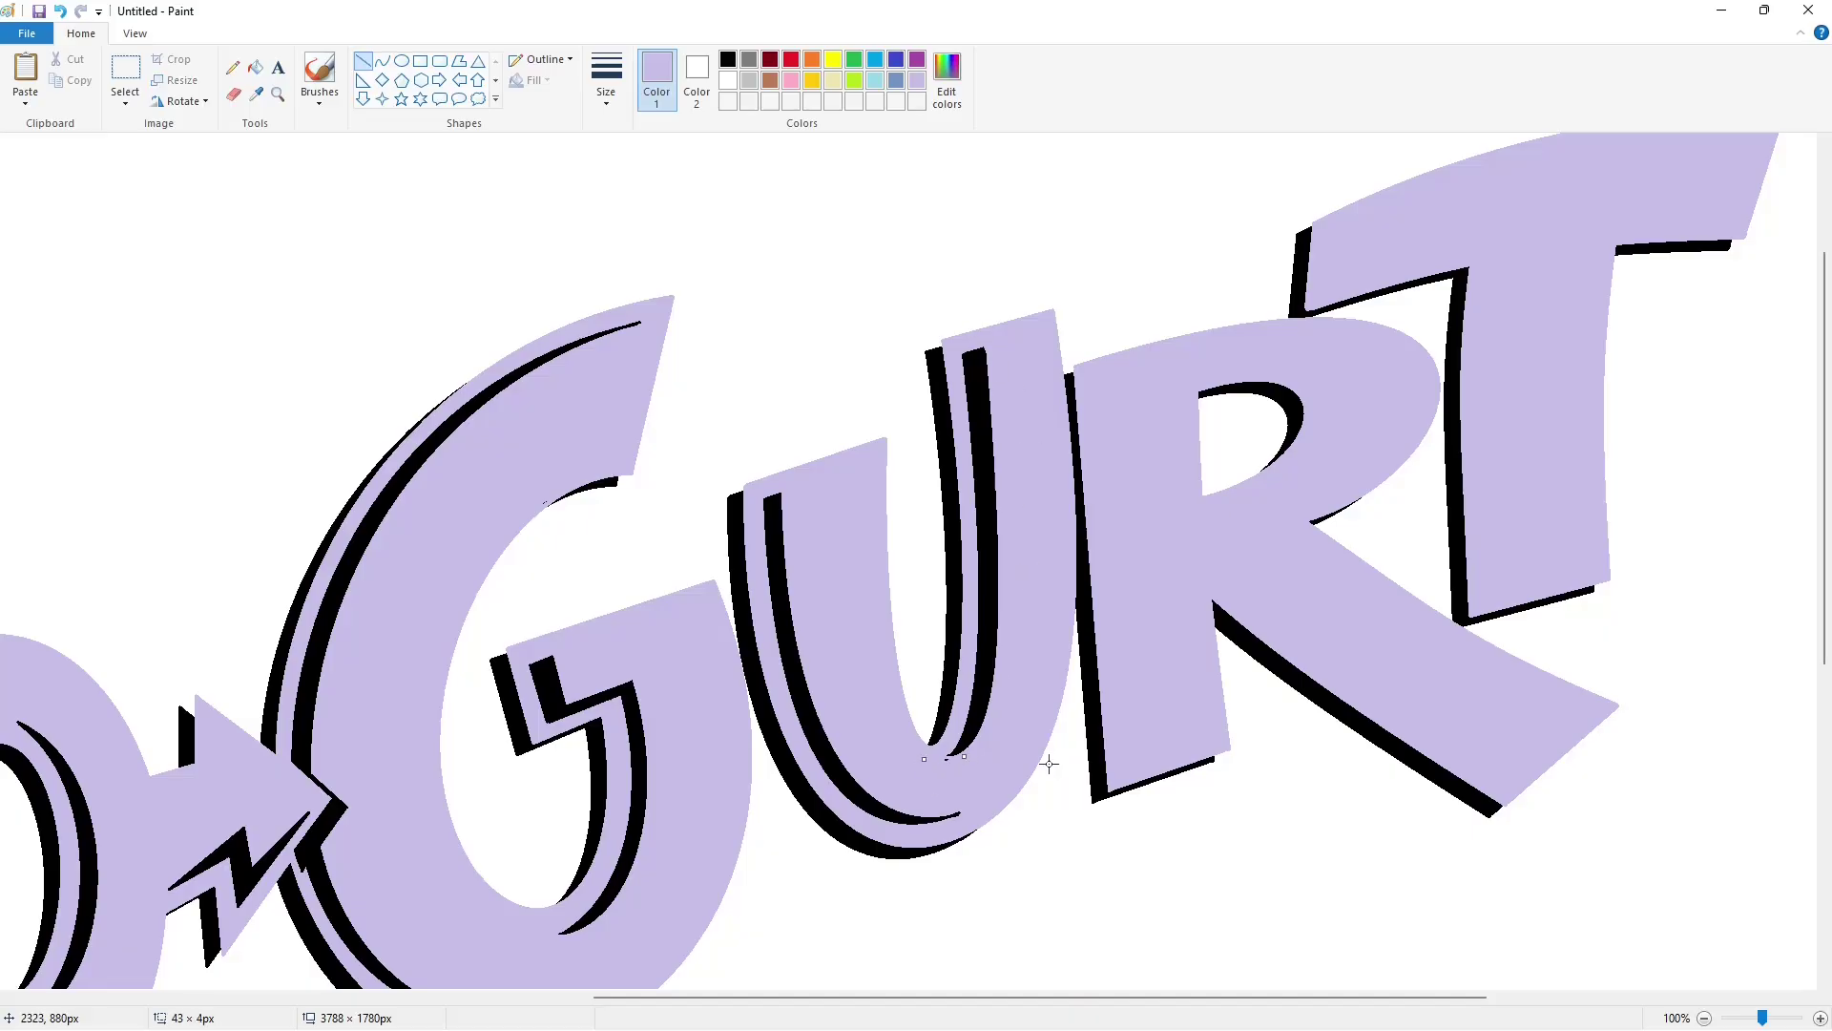
{"action": "left_click_drag", "start_coordinate": [968, 760], "coordinate": [987, 800]}
{"action": "left_click", "coordinate": [1259, 792]}
- Outline a narrow L-shaped accent down the R's stem and along its base with straight black lines
{"action": "scroll", "coordinate": [1524, 908], "scroll_direction": "down", "scroll_amount": 1, "text": "ctrl"}
{"action": "left_click", "coordinate": [729, 59]}
{"action": "left_click_drag", "start_coordinate": [1133, 368], "coordinate": [1150, 561]}
{"action": "key", "text": "ctrl+z"}
{"action": "left_click", "coordinate": [1183, 392]}
{"action": "left_click", "coordinate": [1124, 403]}
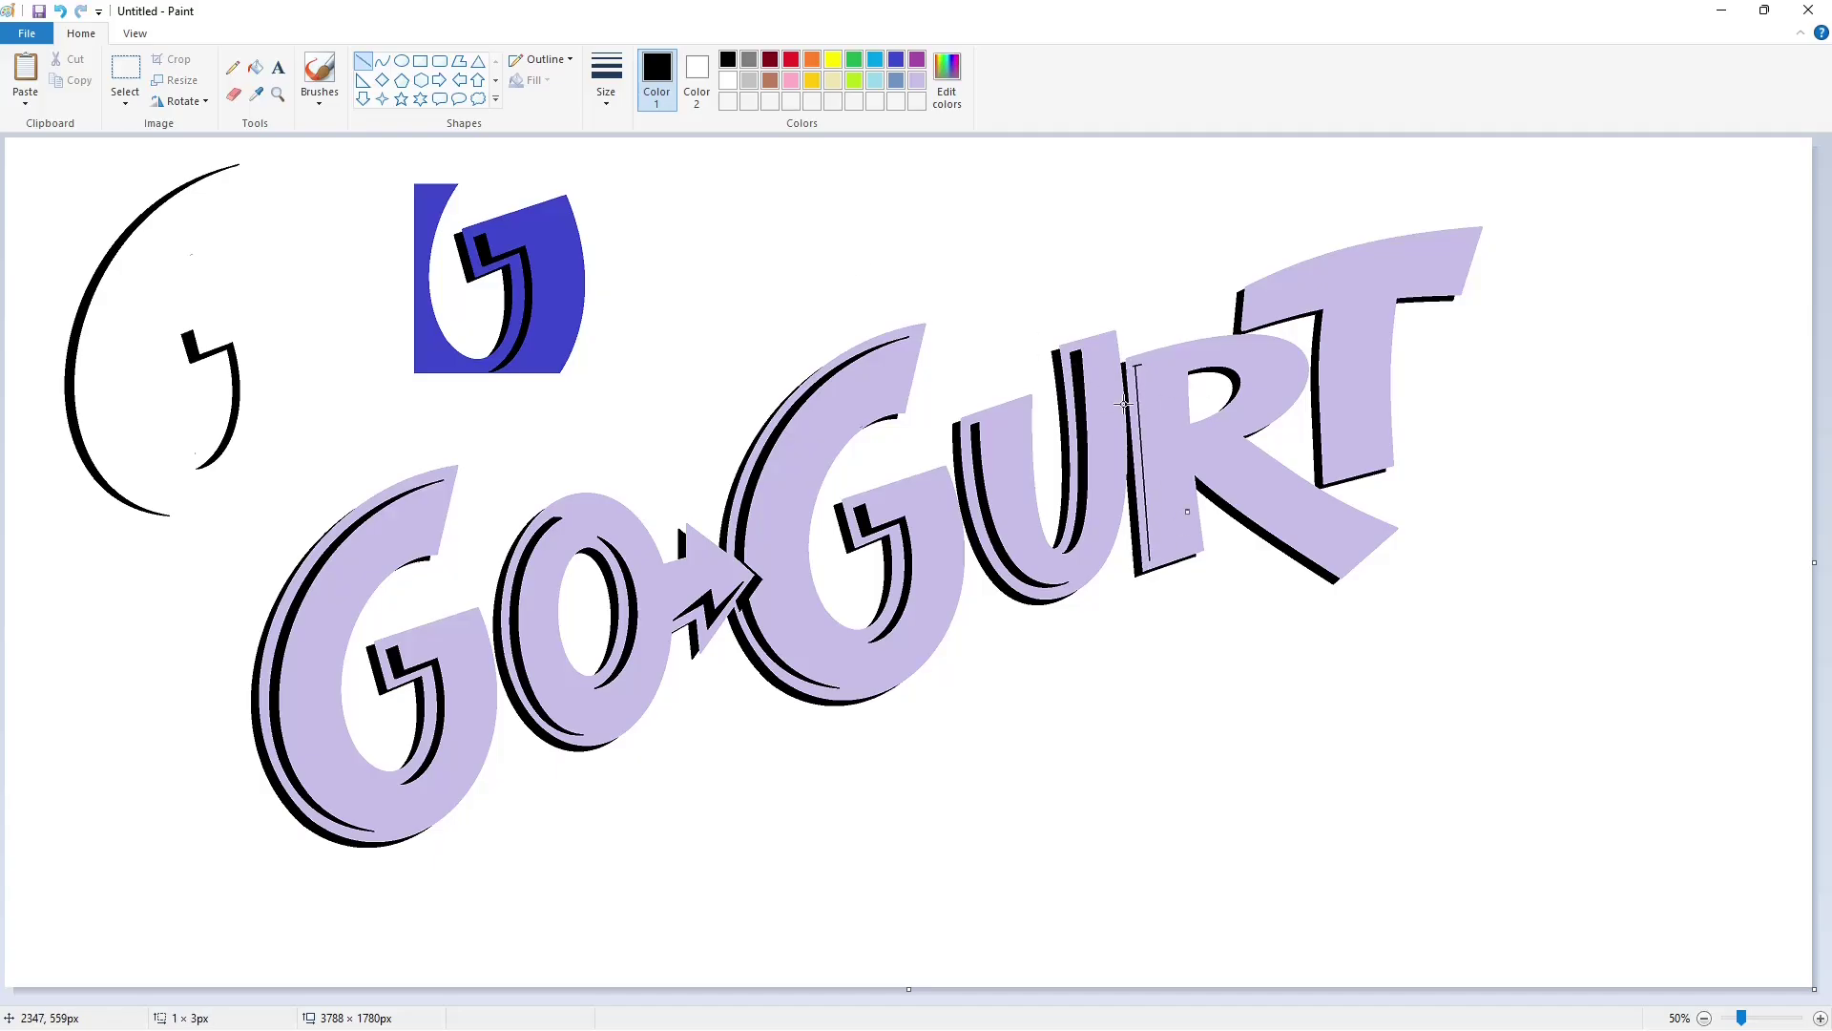
{"action": "key", "text": "ctrl+z"}
{"action": "left_click_drag", "start_coordinate": [1141, 362], "coordinate": [1191, 545]}
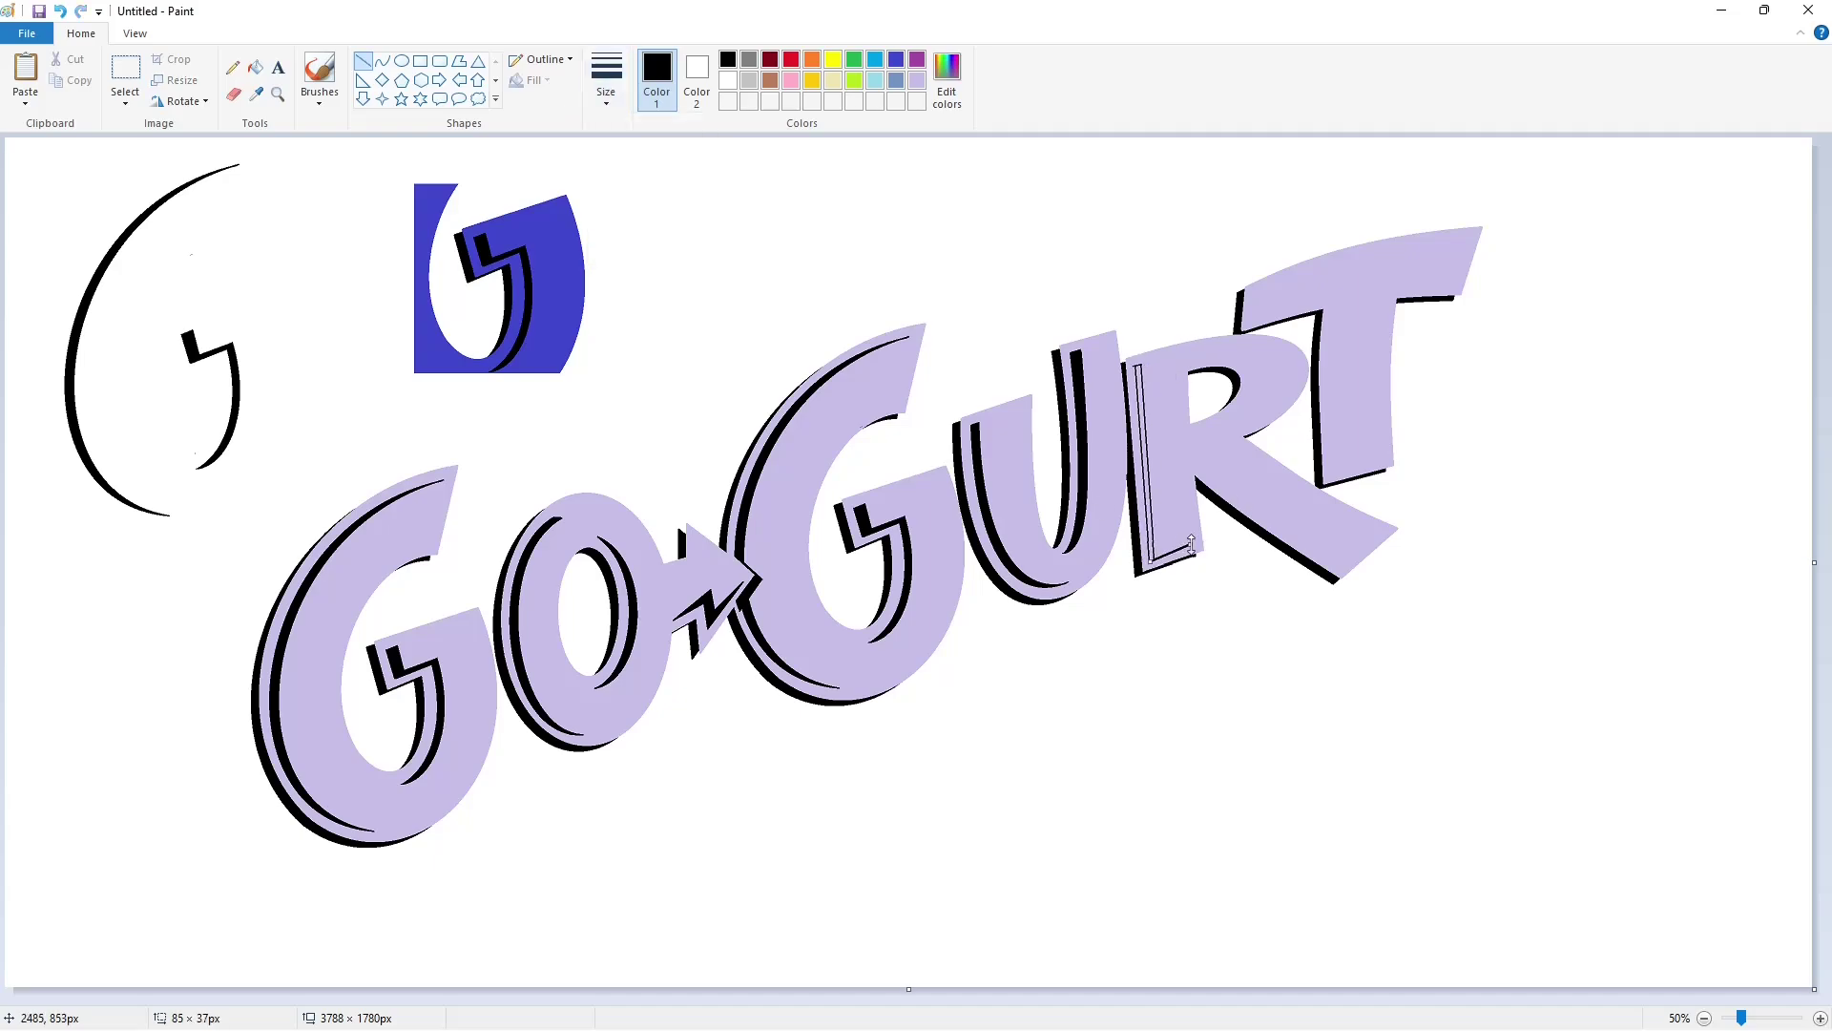
{"action": "left_click", "coordinate": [1274, 565]}
- Draw two nested black curves inside the R's bowl, following the right side of its opening
{"action": "left_click", "coordinate": [383, 61]}
{"action": "left_click", "coordinate": [606, 81]}
{"action": "left_click", "coordinate": [651, 179]}
{"action": "left_click_drag", "start_coordinate": [1196, 358], "coordinate": [1278, 380]}
{"action": "left_click", "coordinate": [1277, 380]}
{"action": "left_click", "coordinate": [1375, 396]}
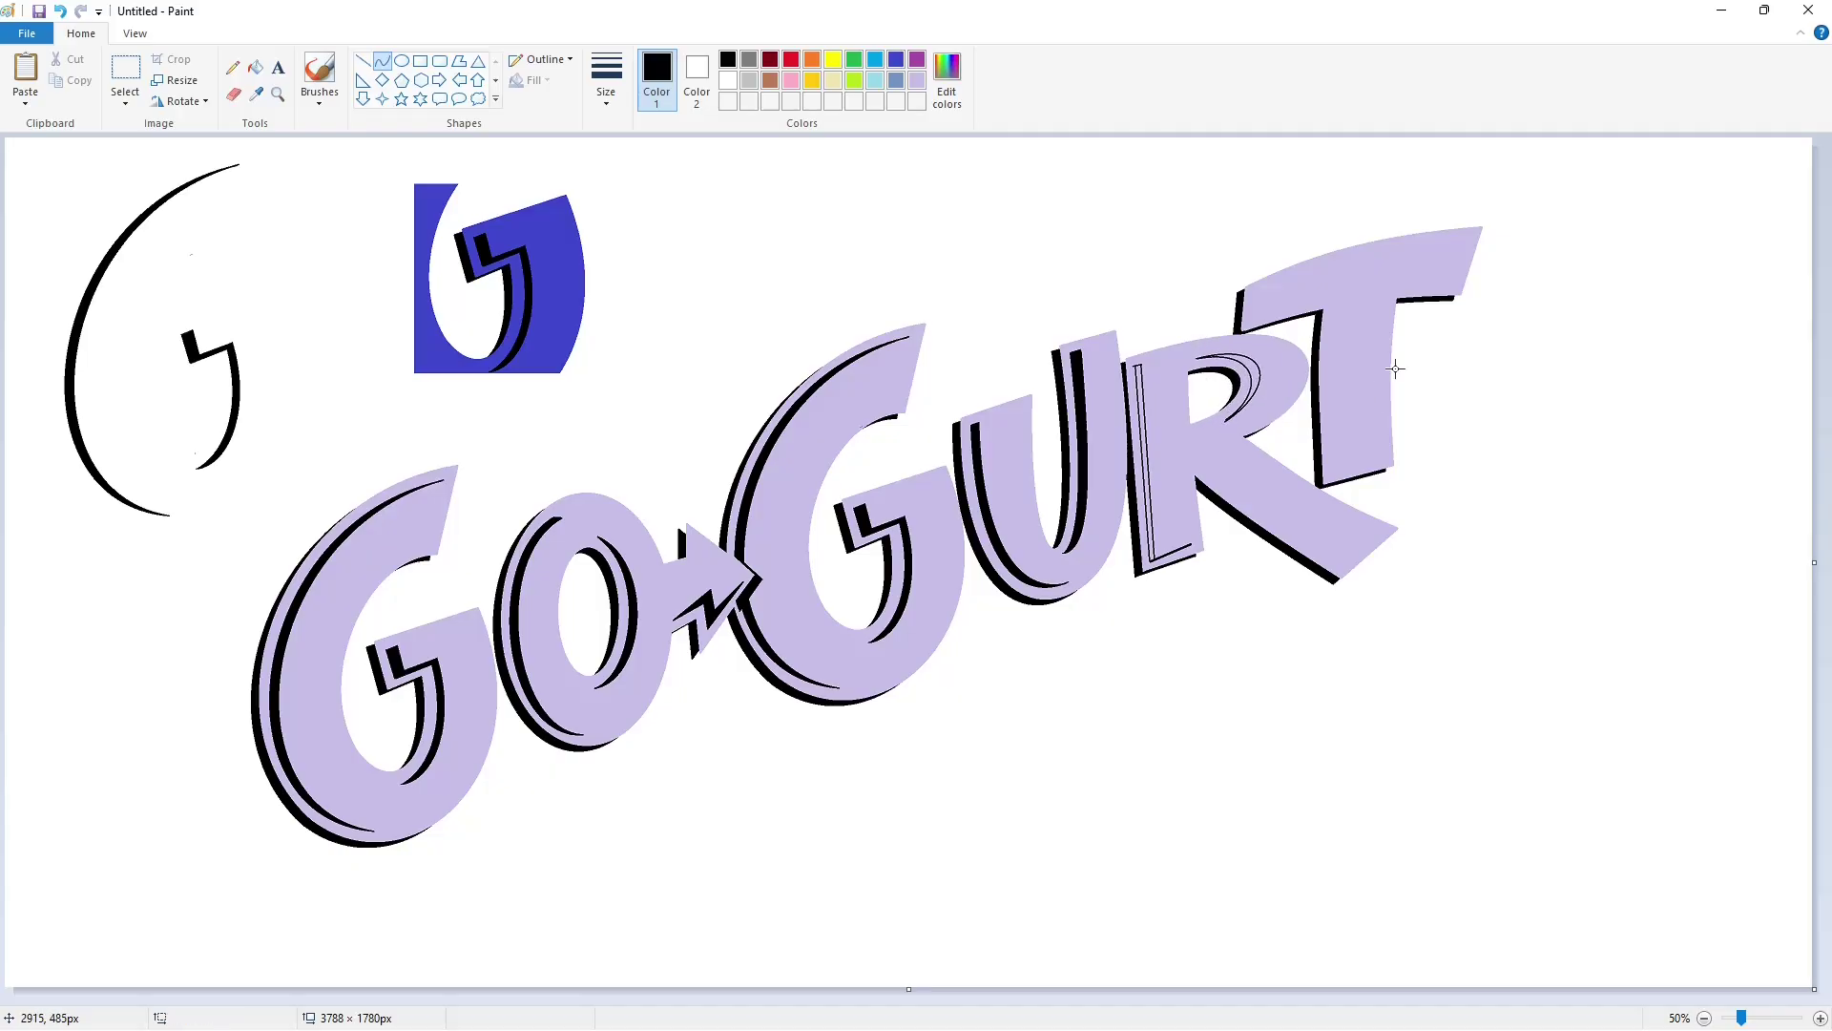
- Draw two parallel black curves down the R's diagonal leg
{"action": "left_click_drag", "start_coordinate": [1197, 449], "coordinate": [1347, 560]}
{"action": "mouse_move", "coordinate": [1258, 506]}
{"action": "left_mouse_down"}
{"action": "mouse_move", "coordinate": [1336, 564]}
{"action": "mouse_move", "coordinate": [1255, 516]}
{"action": "left_mouse_up"}
{"action": "left_click", "coordinate": [1264, 510]}
{"action": "left_click", "coordinate": [1526, 499]}
{"action": "left_click", "coordinate": [1255, 514]}
{"action": "left_click", "coordinate": [1517, 753]}
- Close both ends of the accent outline in the R's leg with short black lines
{"action": "left_click", "coordinate": [1821, 1018]}
{"action": "scroll", "coordinate": [1354, 818], "scroll_direction": "right", "scroll_amount": 12}
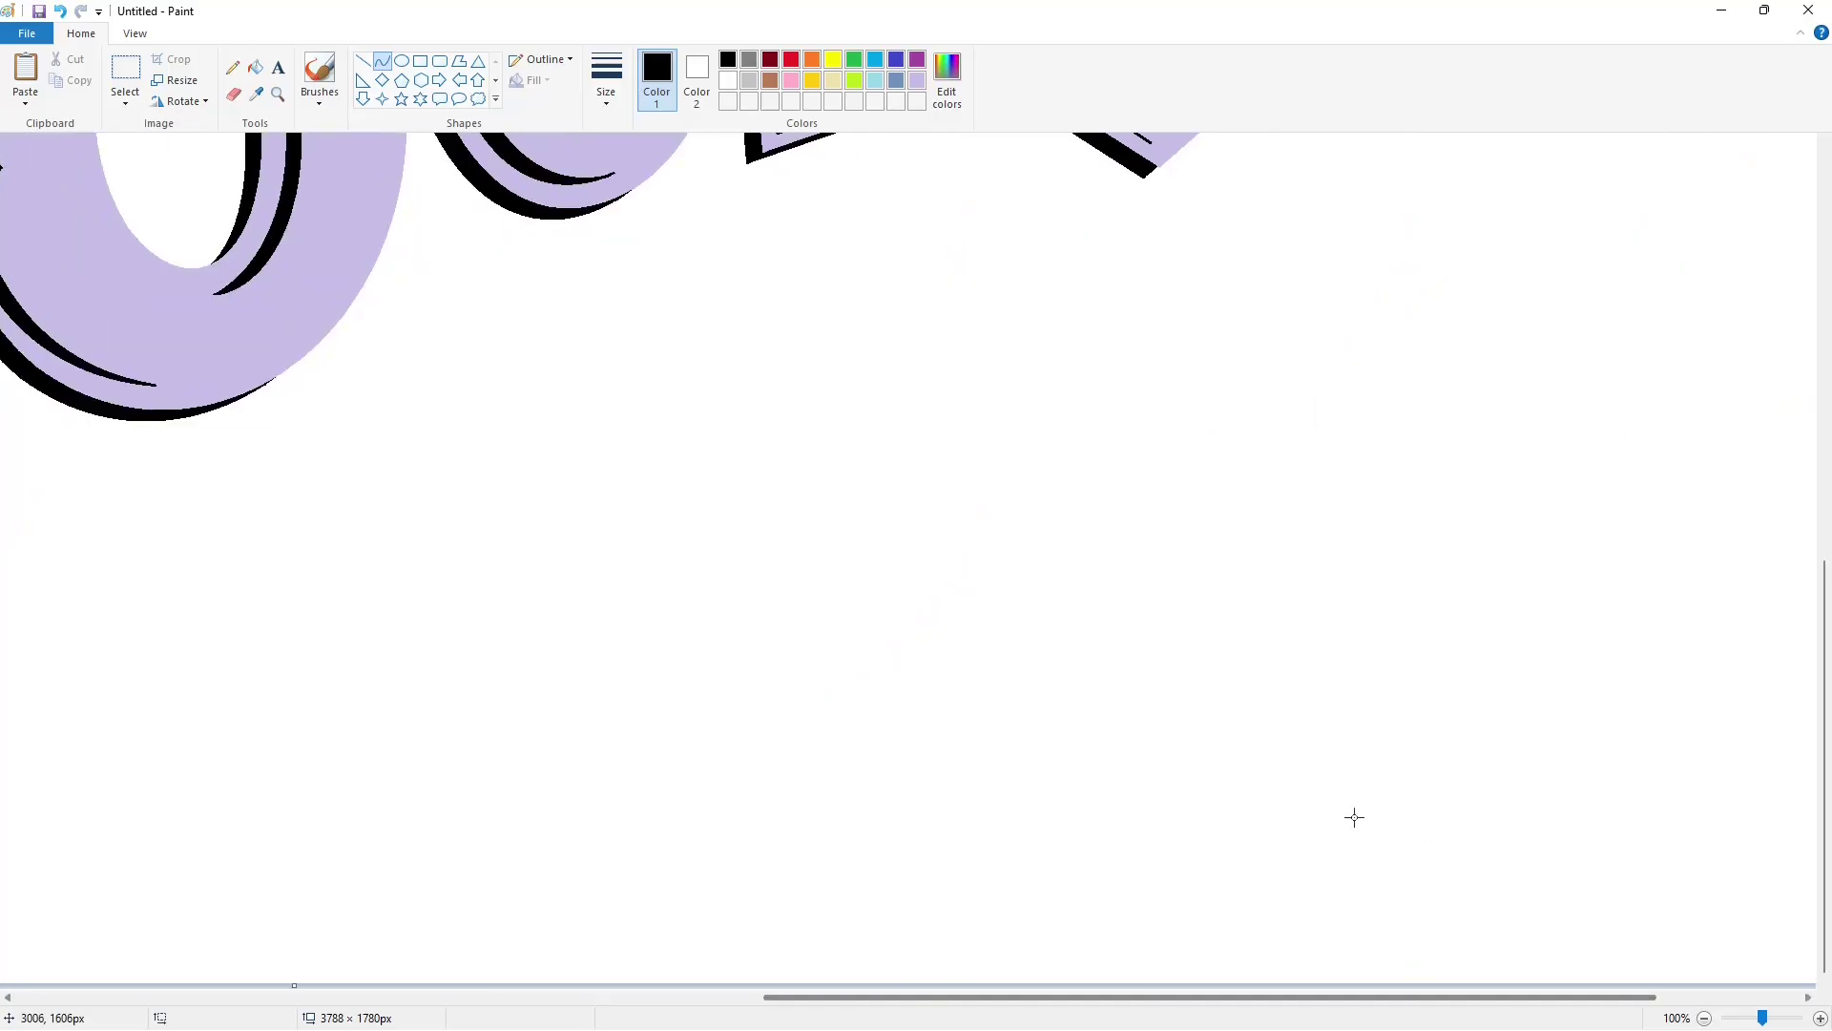
{"action": "scroll", "coordinate": [1354, 818], "scroll_direction": "up", "scroll_amount": 6}
{"action": "left_click", "coordinate": [364, 61]}
{"action": "left_click_drag", "start_coordinate": [874, 569], "coordinate": [874, 578]}
{"action": "left_click", "coordinate": [947, 580]}
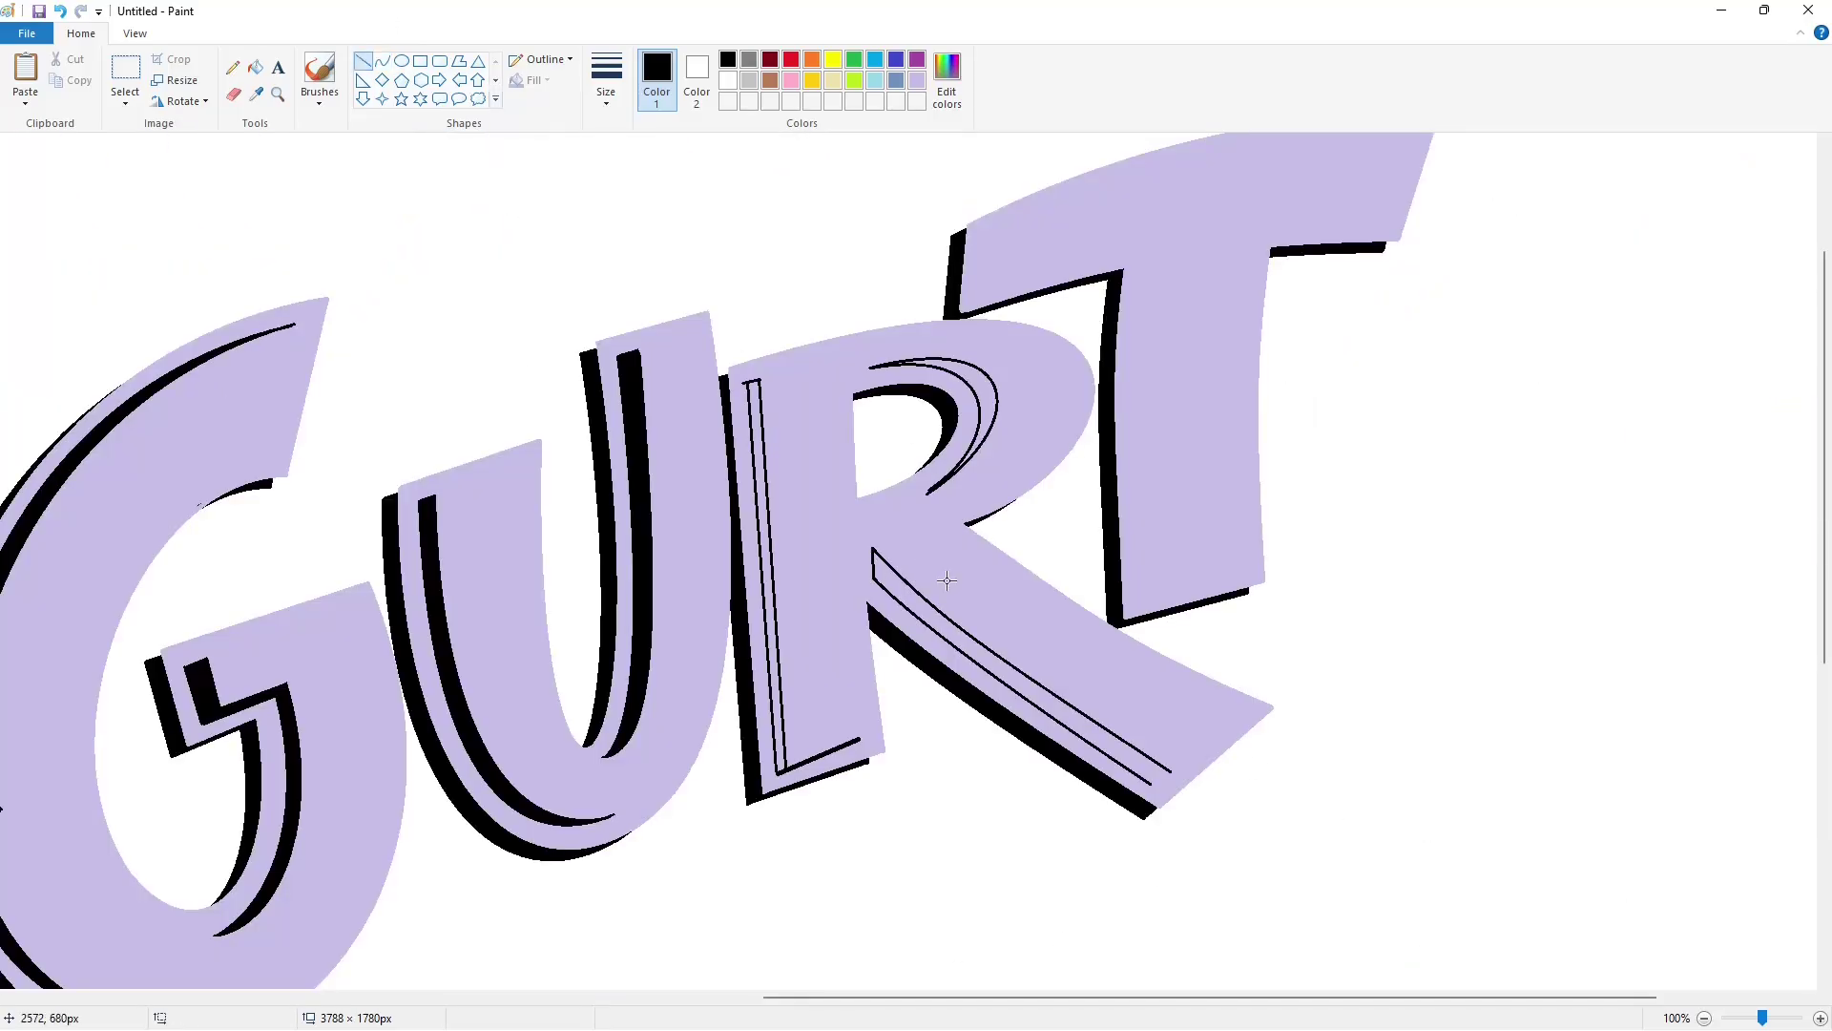
{"action": "left_click_drag", "start_coordinate": [1168, 771], "coordinate": [1170, 771]}
{"action": "left_click", "coordinate": [1242, 740]}
- Fill the accent outlines in the R's stem, bowl and leg with black
{"action": "left_click", "coordinate": [255, 70]}
{"action": "left_click", "coordinate": [759, 461]}
{"action": "left_click", "coordinate": [989, 395]}
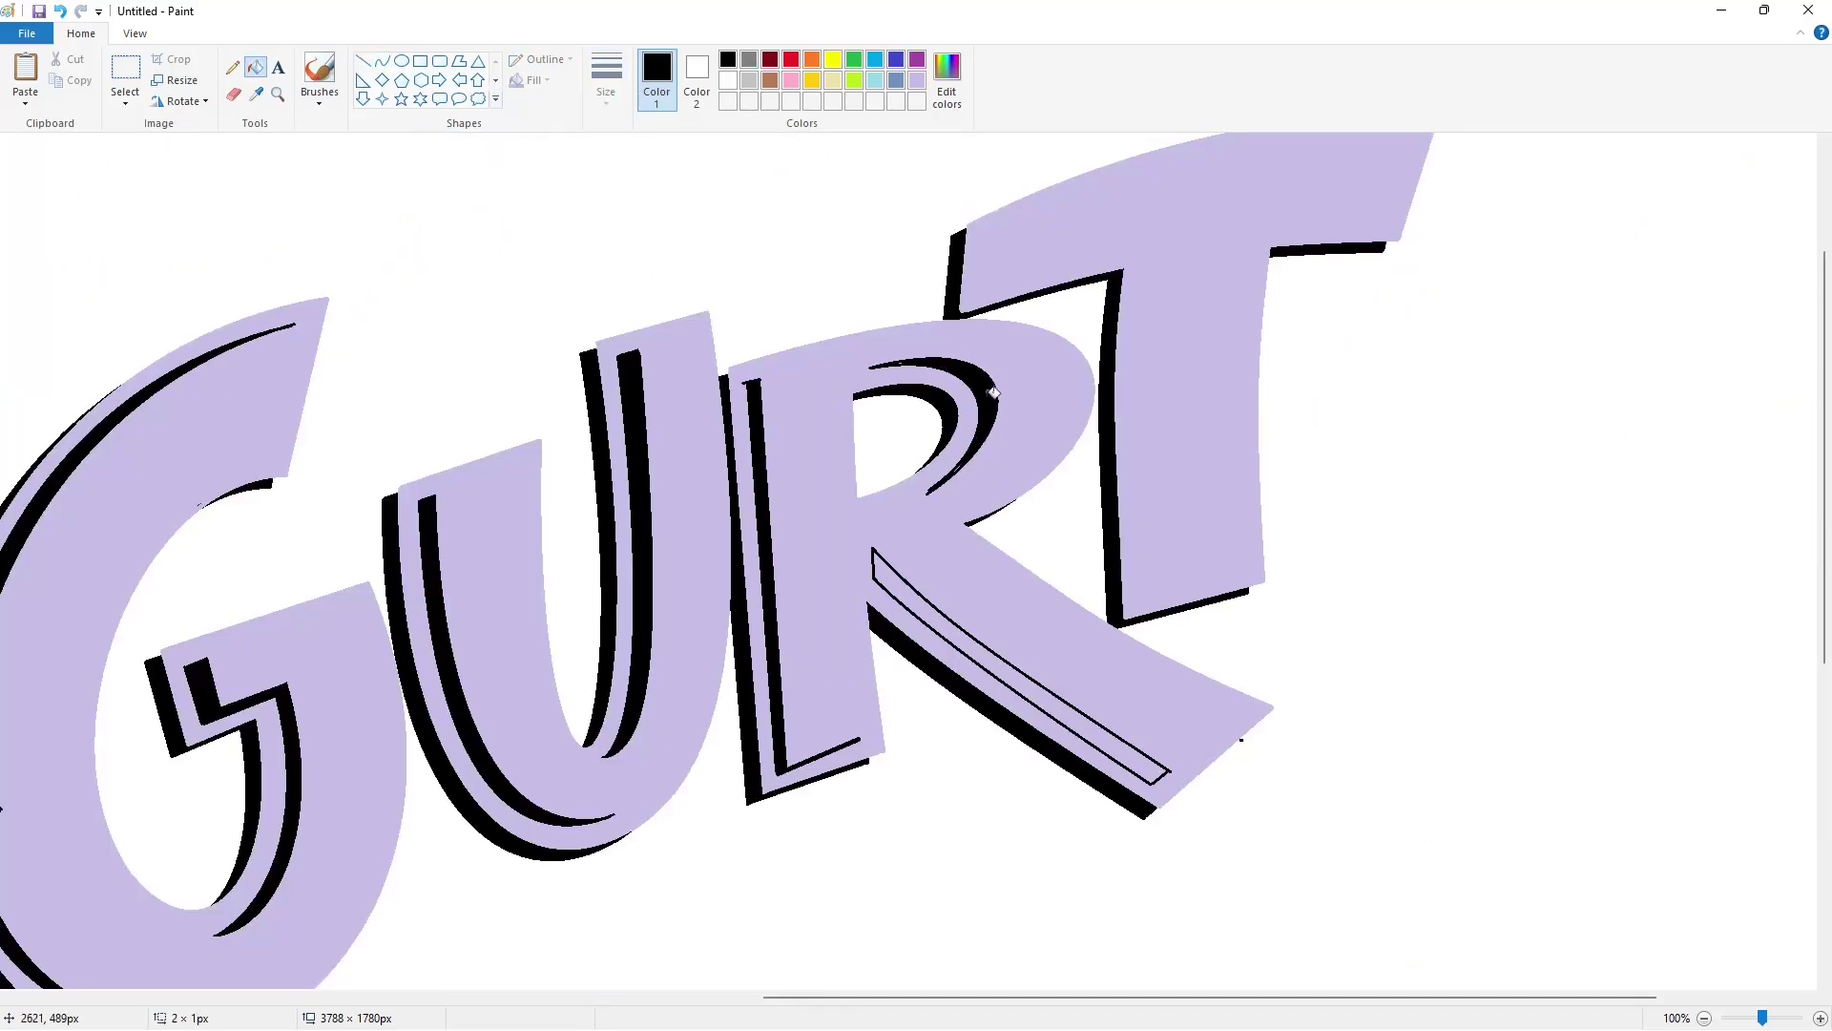
{"action": "left_click", "coordinate": [1125, 756]}
- Try trimming the R's stem accent and covering the speck beside its leg with lavender, and undo back past the fills
{"action": "left_click", "coordinate": [362, 60]}
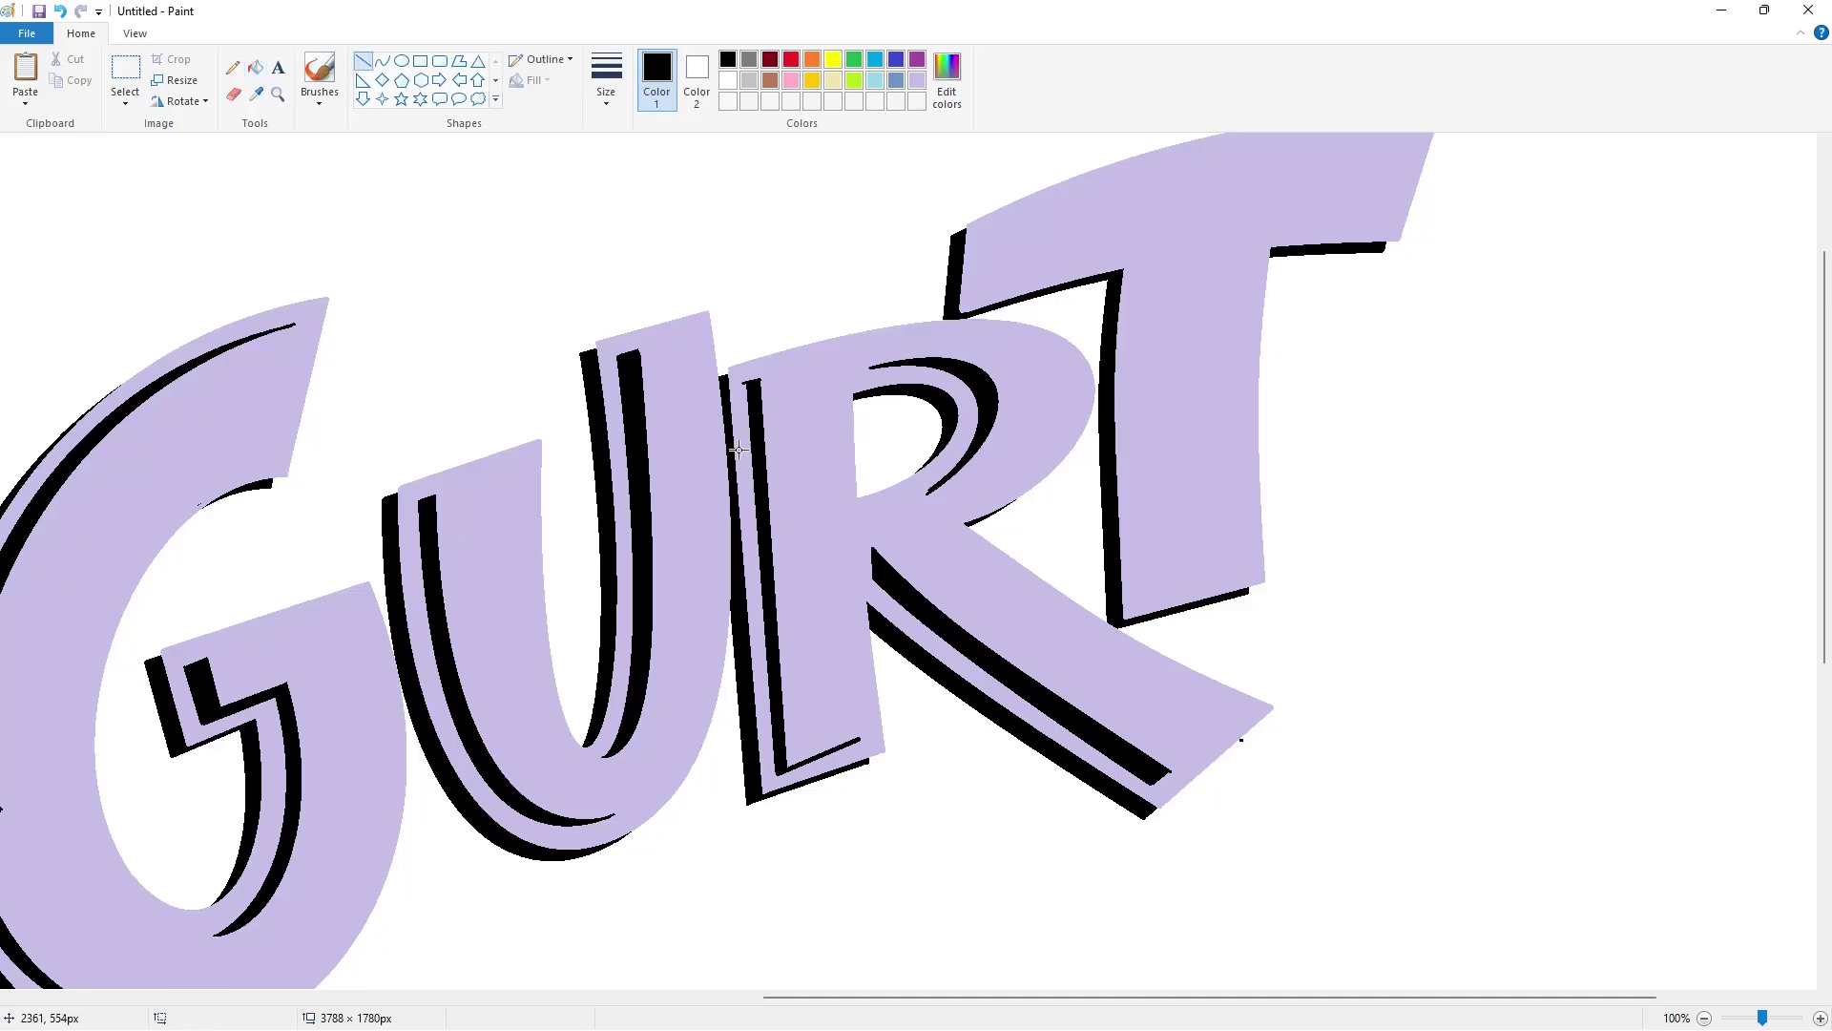
{"action": "left_click", "coordinate": [917, 80]}
{"action": "left_click", "coordinate": [606, 80]}
{"action": "left_click", "coordinate": [649, 209]}
{"action": "left_click_drag", "start_coordinate": [742, 378], "coordinate": [744, 388]}
{"action": "left_click", "coordinate": [873, 381]}
{"action": "left_click_drag", "start_coordinate": [1241, 743], "coordinate": [1241, 745]}
{"action": "key", "text": "ctrl+z"}
{"action": "key", "text": "ctrl+z"}
{"action": "key", "text": "ctrl+z"}
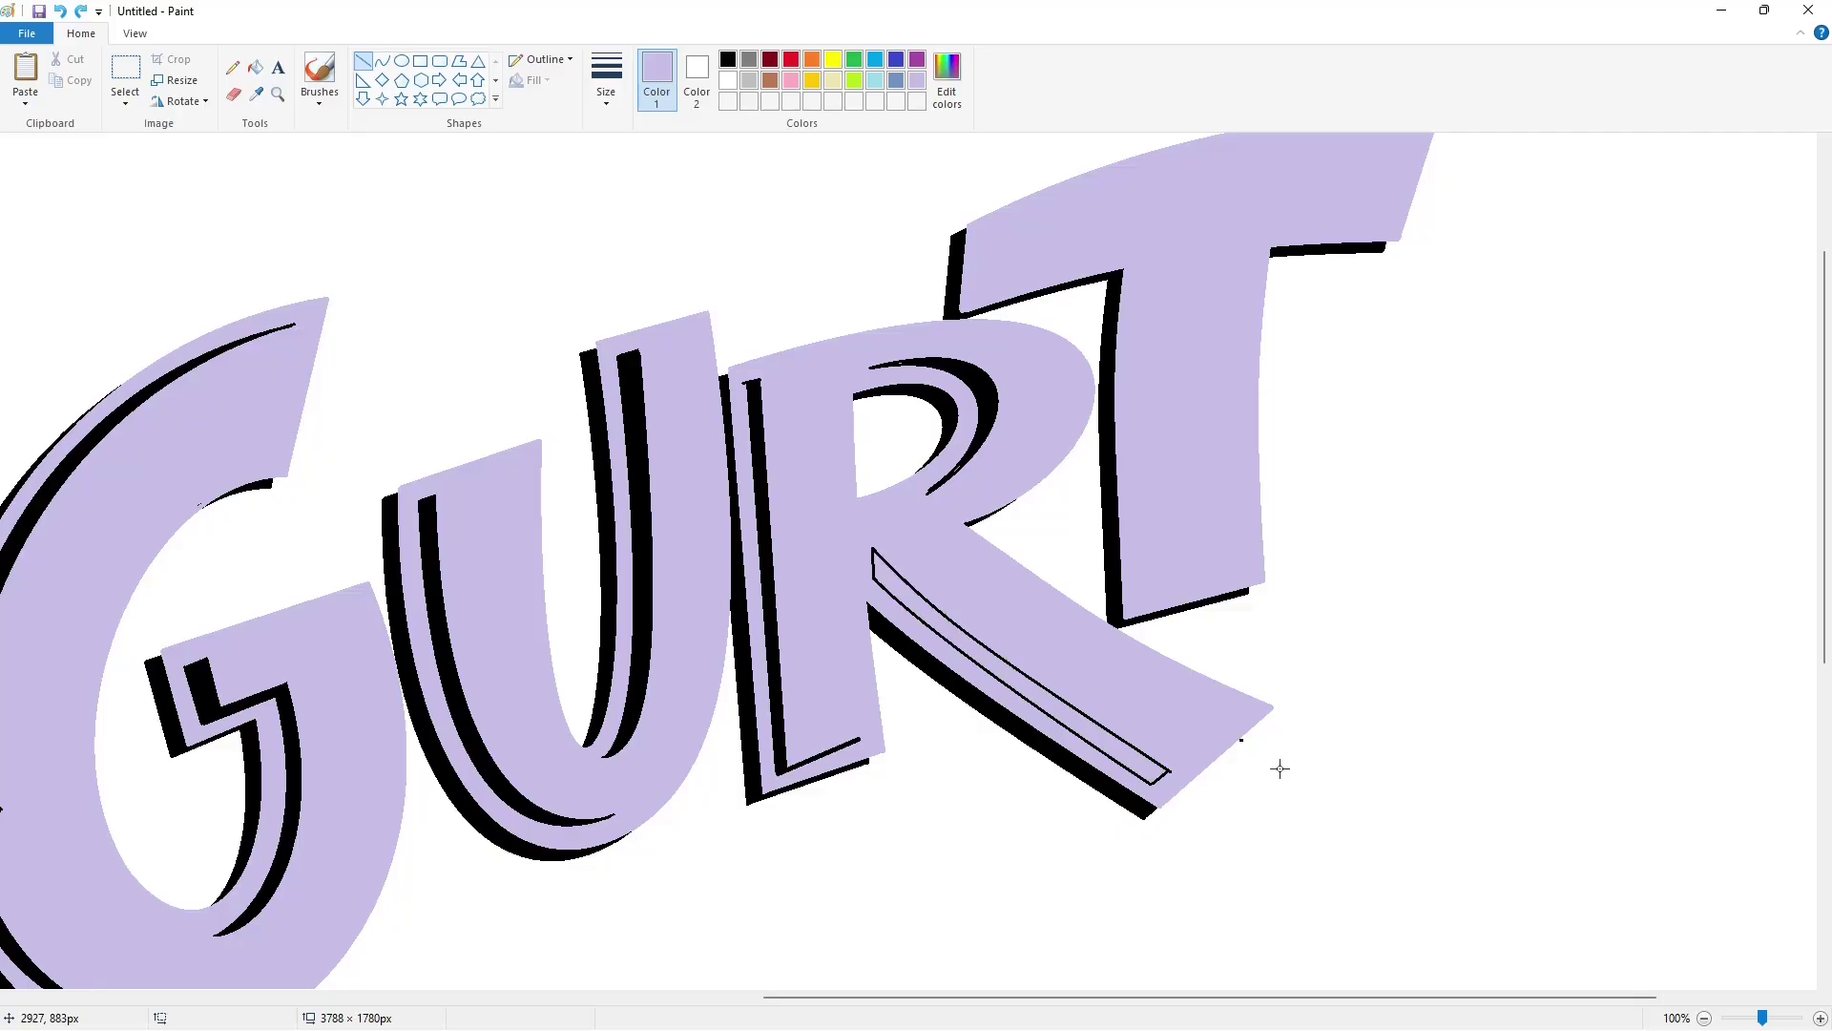
- Refill the accent outlines in the R's bowl, leg and stem with solid black
{"action": "left_click", "coordinate": [256, 68]}
{"action": "left_click", "coordinate": [728, 59]}
{"action": "left_click", "coordinate": [988, 410]}
{"action": "left_click", "coordinate": [911, 596]}
{"action": "left_click", "coordinate": [767, 573]}
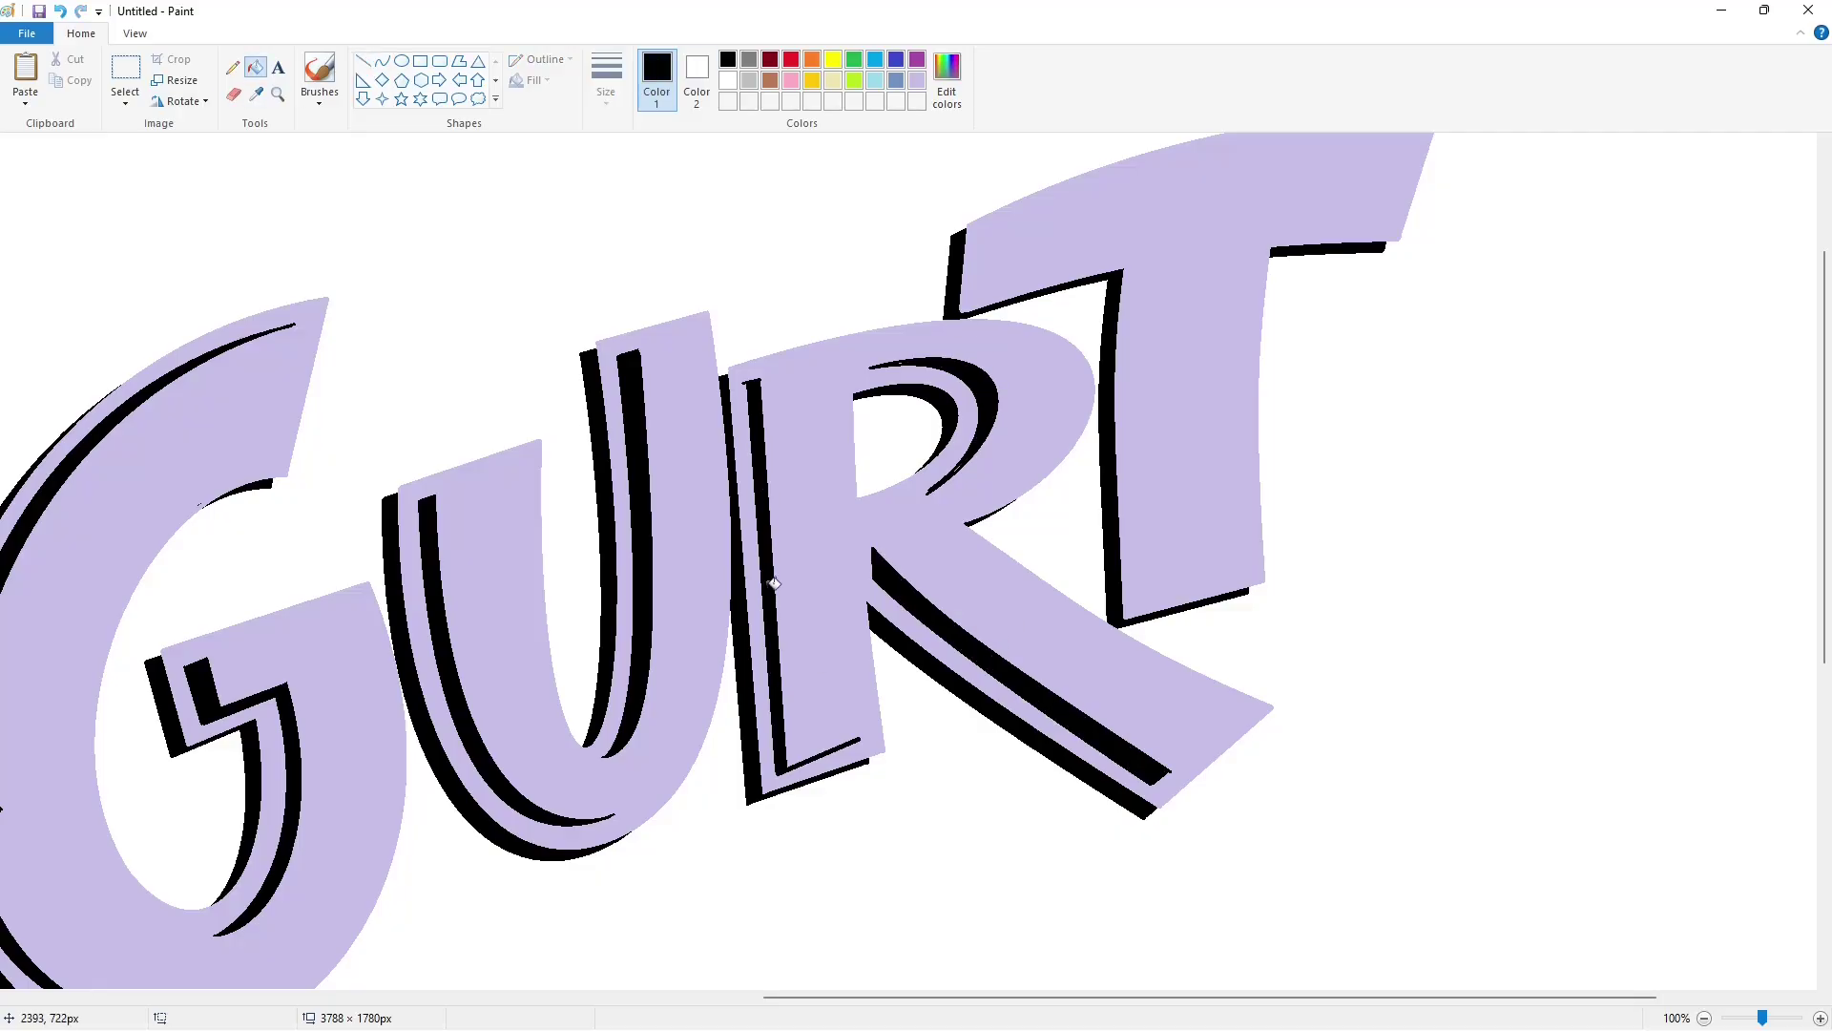
- Trim the lower end of the R's leg accent stroke with a short lavender line
{"action": "left_click", "coordinate": [364, 61]}
{"action": "left_click", "coordinate": [606, 80]}
{"action": "left_click", "coordinate": [643, 175]}
{"action": "left_click_drag", "start_coordinate": [957, 470], "coordinate": [962, 464]}
{"action": "left_click", "coordinate": [1014, 458]}
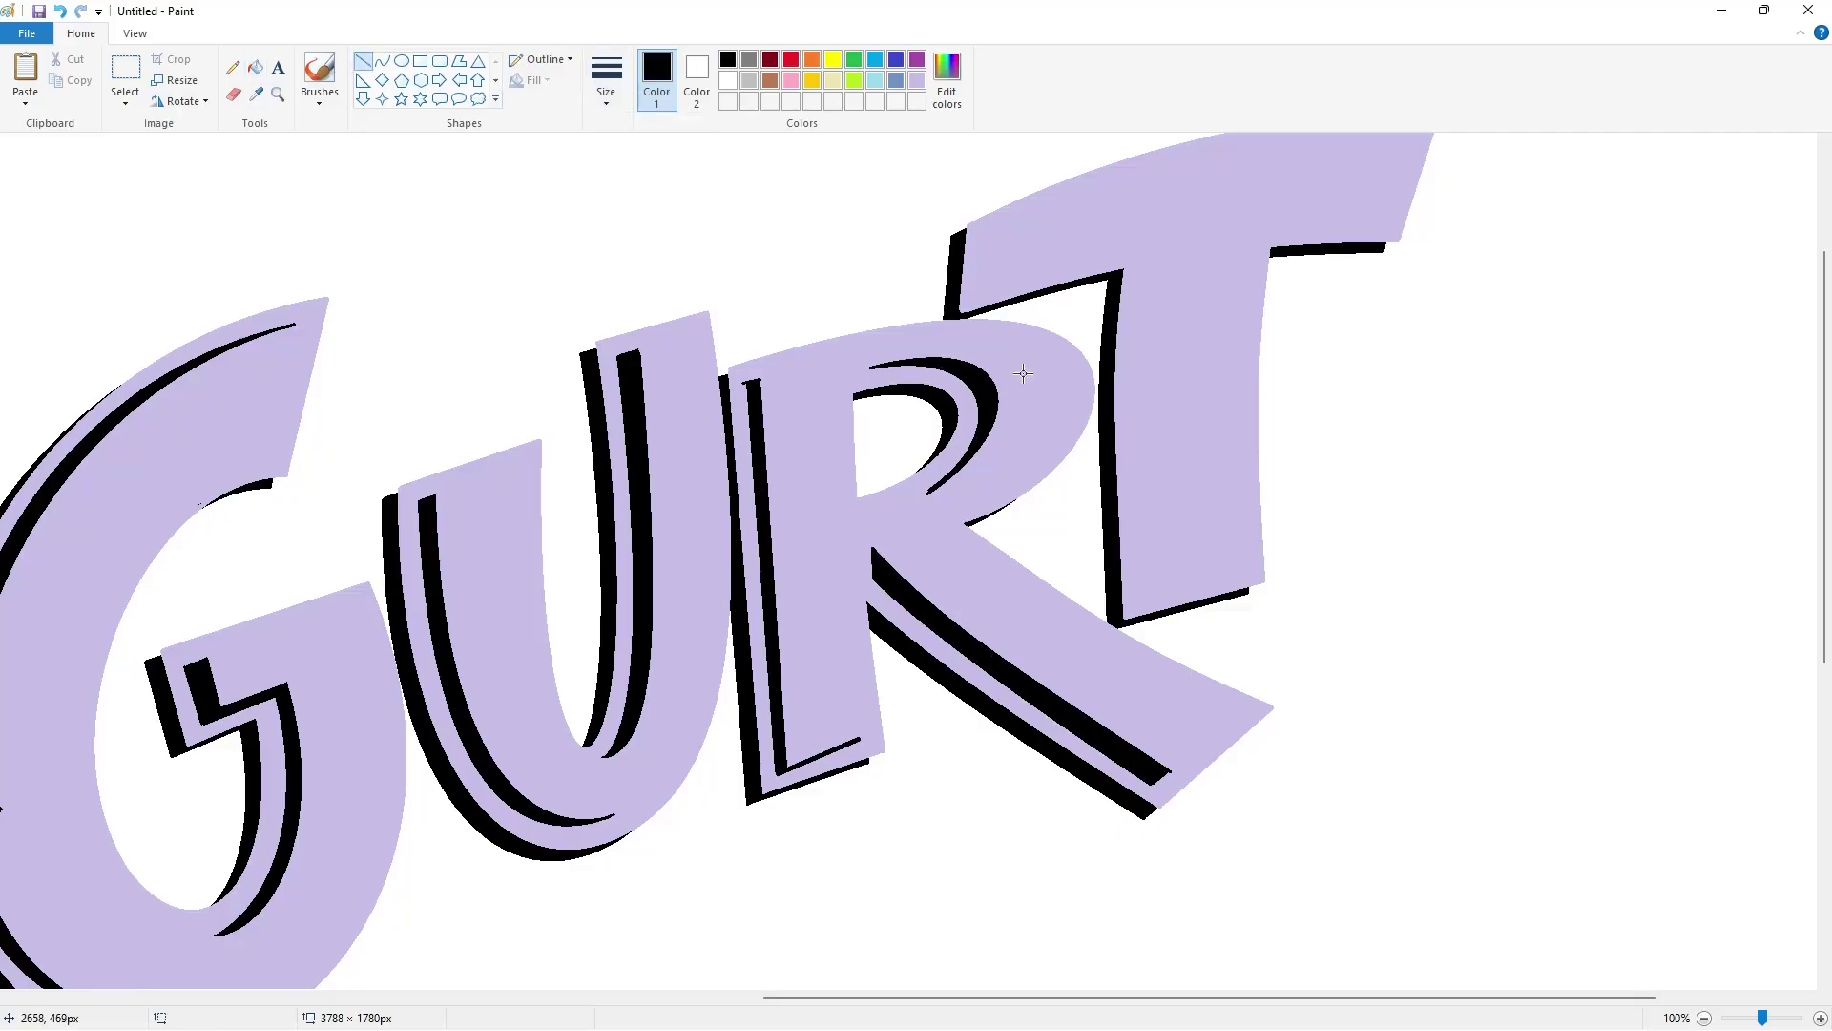
{"action": "left_click", "coordinate": [917, 80]}
{"action": "left_click_drag", "start_coordinate": [1155, 789], "coordinate": [1181, 761]}
{"action": "left_click", "coordinate": [1301, 781]}
- Outline the T's crossbar accent with short black lines at its left end and a thin curve along the underside
{"action": "scroll", "coordinate": [1241, 760], "scroll_direction": "down", "scroll_amount": 1}
{"action": "left_click", "coordinate": [727, 60]}
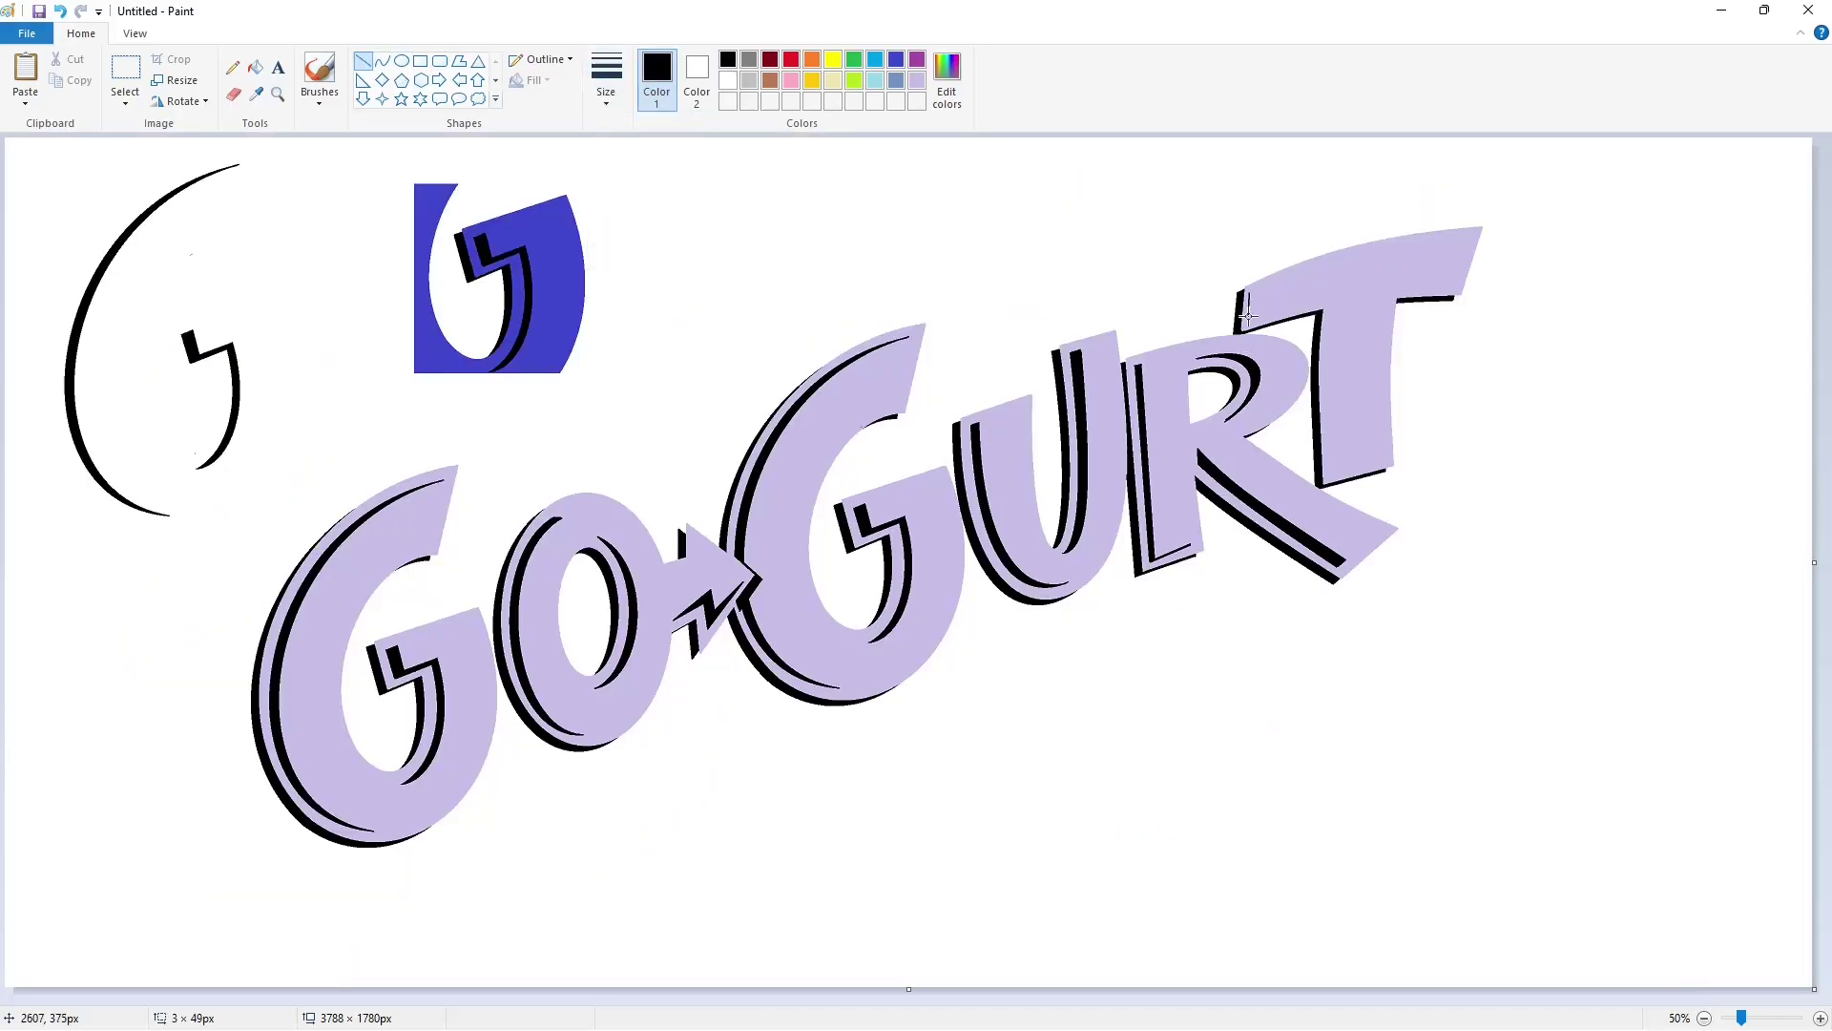
{"action": "left_click", "coordinate": [606, 80]}
{"action": "left_click", "coordinate": [650, 172]}
{"action": "left_click_drag", "start_coordinate": [1246, 315], "coordinate": [1448, 282]}
{"action": "key", "text": "ctrl+z"}
{"action": "left_click", "coordinate": [384, 62]}
{"action": "mouse_move", "coordinate": [1250, 315]}
{"action": "left_mouse_down"}
{"action": "mouse_move", "coordinate": [1453, 285]}
{"action": "mouse_move", "coordinate": [1340, 285]}
{"action": "mouse_move", "coordinate": [1338, 470]}
{"action": "mouse_move", "coordinate": [1332, 412]}
{"action": "left_mouse_up"}
{"action": "left_click", "coordinate": [1527, 367]}
- Draw a thick black curve down the T's stem, enlarging the line well beyond the preset widths
{"action": "left_click", "coordinate": [607, 82]}
{"action": "left_click", "coordinate": [650, 202]}
{"action": "left_click", "coordinate": [604, 86]}
{"action": "left_click", "coordinate": [644, 210]}
{"action": "left_click_drag", "start_coordinate": [1332, 377], "coordinate": [1331, 385]}
{"action": "key", "text": "ctrl+plus"}
{"action": "key", "text": "ctrl+plus"}
{"action": "key", "text": "ctrl+plus"}
{"action": "key", "text": "ctrl+plus"}
{"action": "key", "text": "ctrl+plus"}
{"action": "key", "text": "ctrl+plus"}
{"action": "key", "text": "ctrl+plus"}
{"action": "key", "text": "ctrl+plus"}
{"action": "left_click", "coordinate": [1505, 406]}
- Draw a short black line along the T's base and fill the small block at the crossbar's left end with black
{"action": "left_click", "coordinate": [607, 86]}
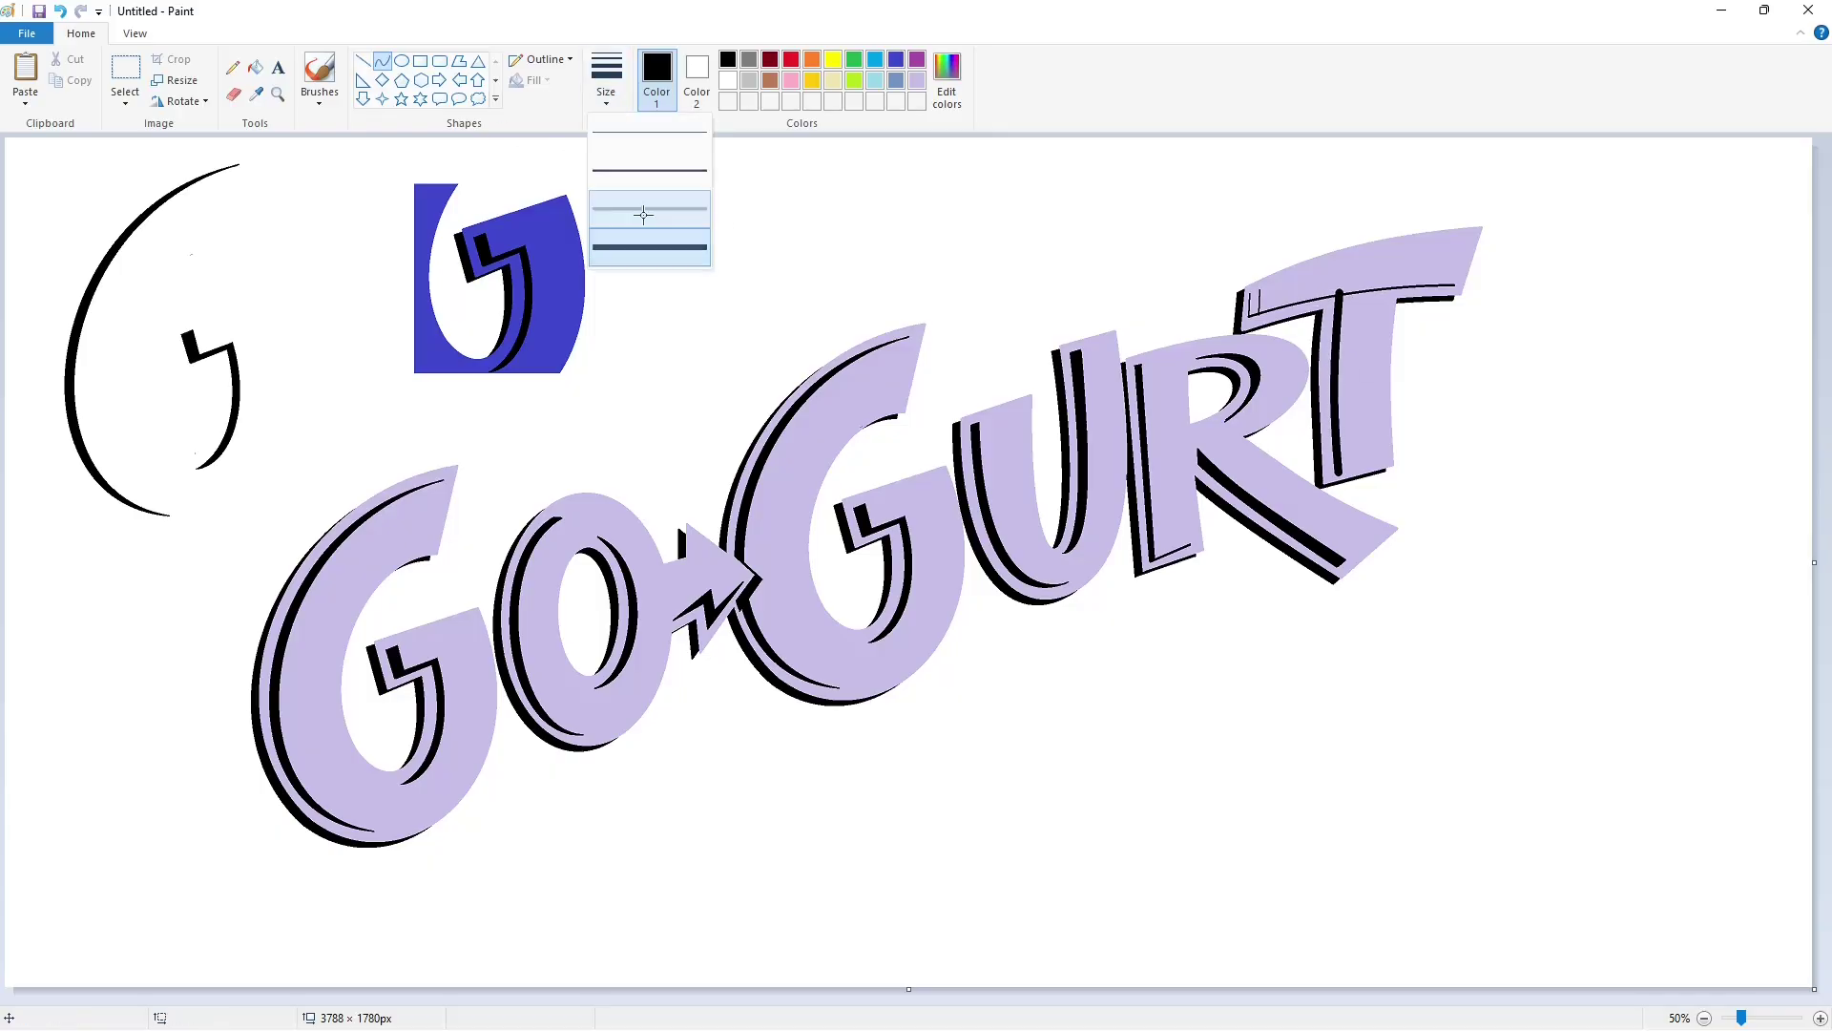
{"action": "left_click", "coordinate": [644, 211]}
{"action": "left_click_drag", "start_coordinate": [1342, 465], "coordinate": [1377, 455]}
{"action": "left_click", "coordinate": [1502, 474]}
{"action": "key", "text": "ctrl+z"}
{"action": "left_click", "coordinate": [364, 62]}
{"action": "left_click", "coordinate": [1451, 466]}
{"action": "scroll", "coordinate": [1451, 465], "scroll_direction": "up", "scroll_amount": 1}
{"action": "left_click_drag", "start_coordinate": [820, 998], "coordinate": [1541, 998]}
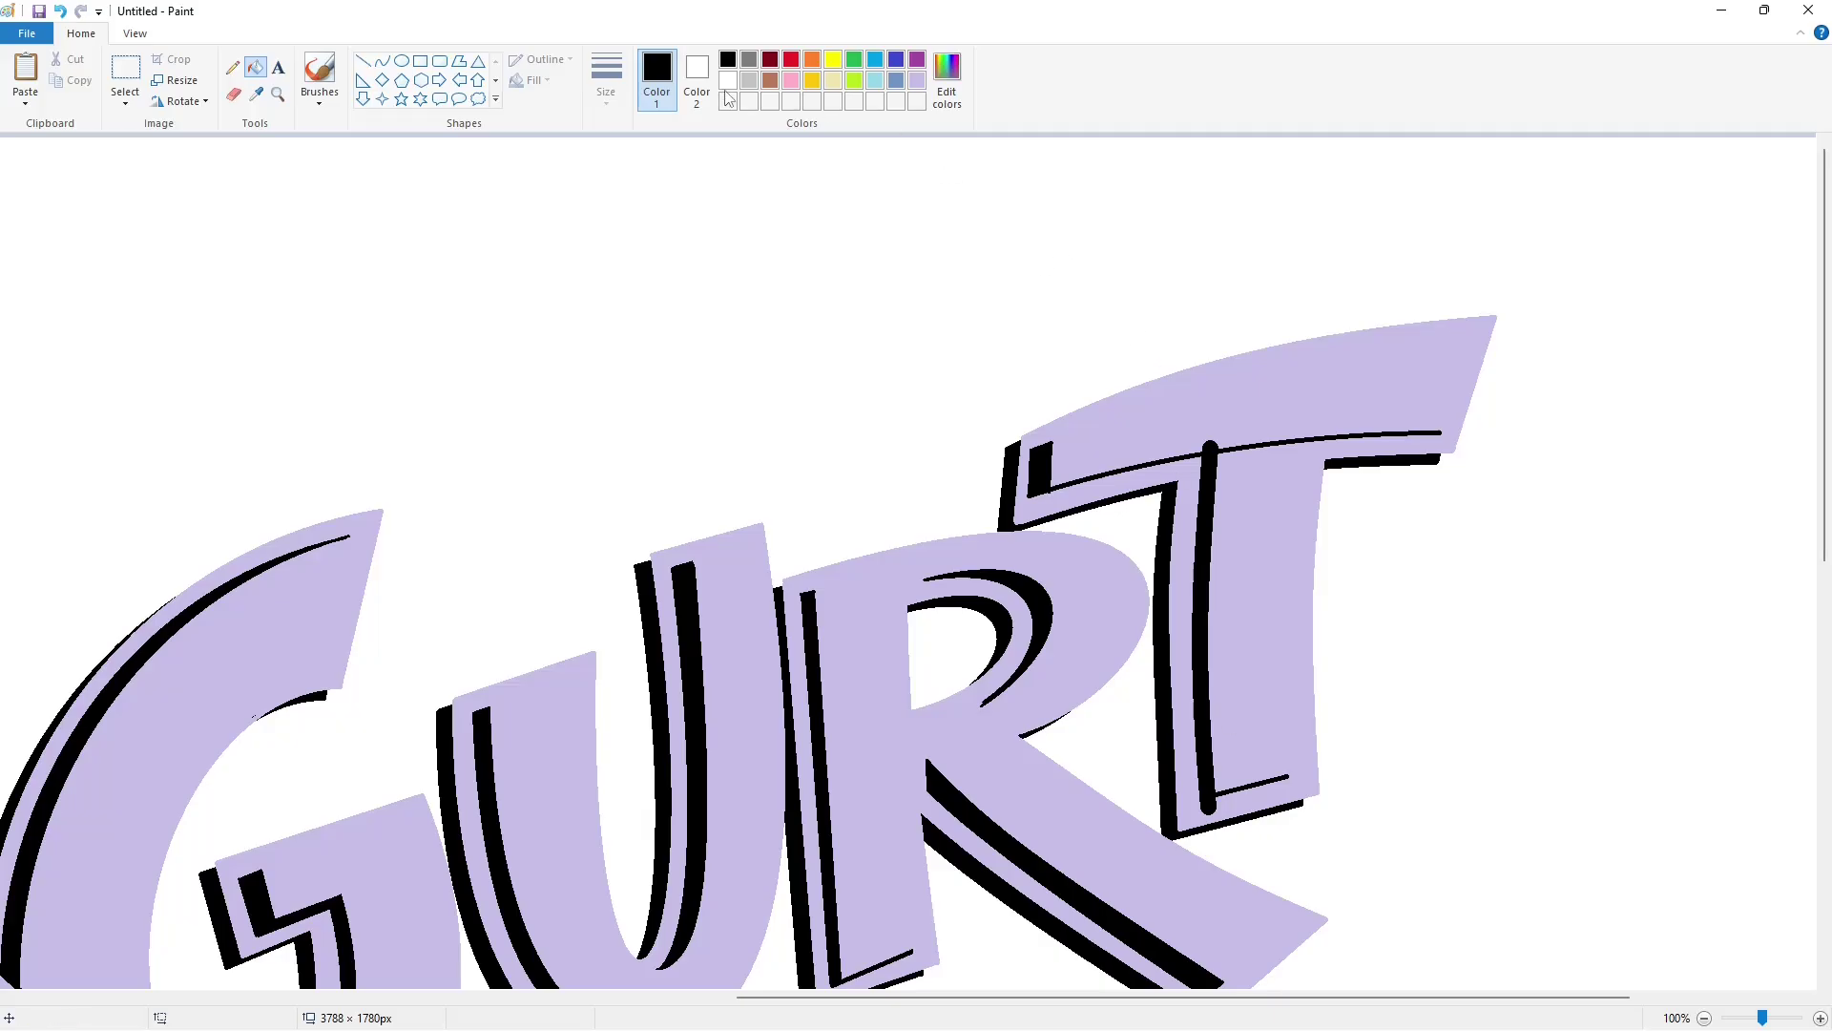
- Isolate the stretch of thin crossbar line just right of the T's stem with lavender lines and fill it lavender
{"action": "left_click", "coordinate": [727, 86]}
{"action": "left_click", "coordinate": [364, 61]}
{"action": "left_click", "coordinate": [607, 84]}
{"action": "left_click", "coordinate": [634, 210]}
{"action": "left_click_drag", "start_coordinate": [1222, 471], "coordinate": [1223, 416]}
{"action": "left_click", "coordinate": [917, 82]}
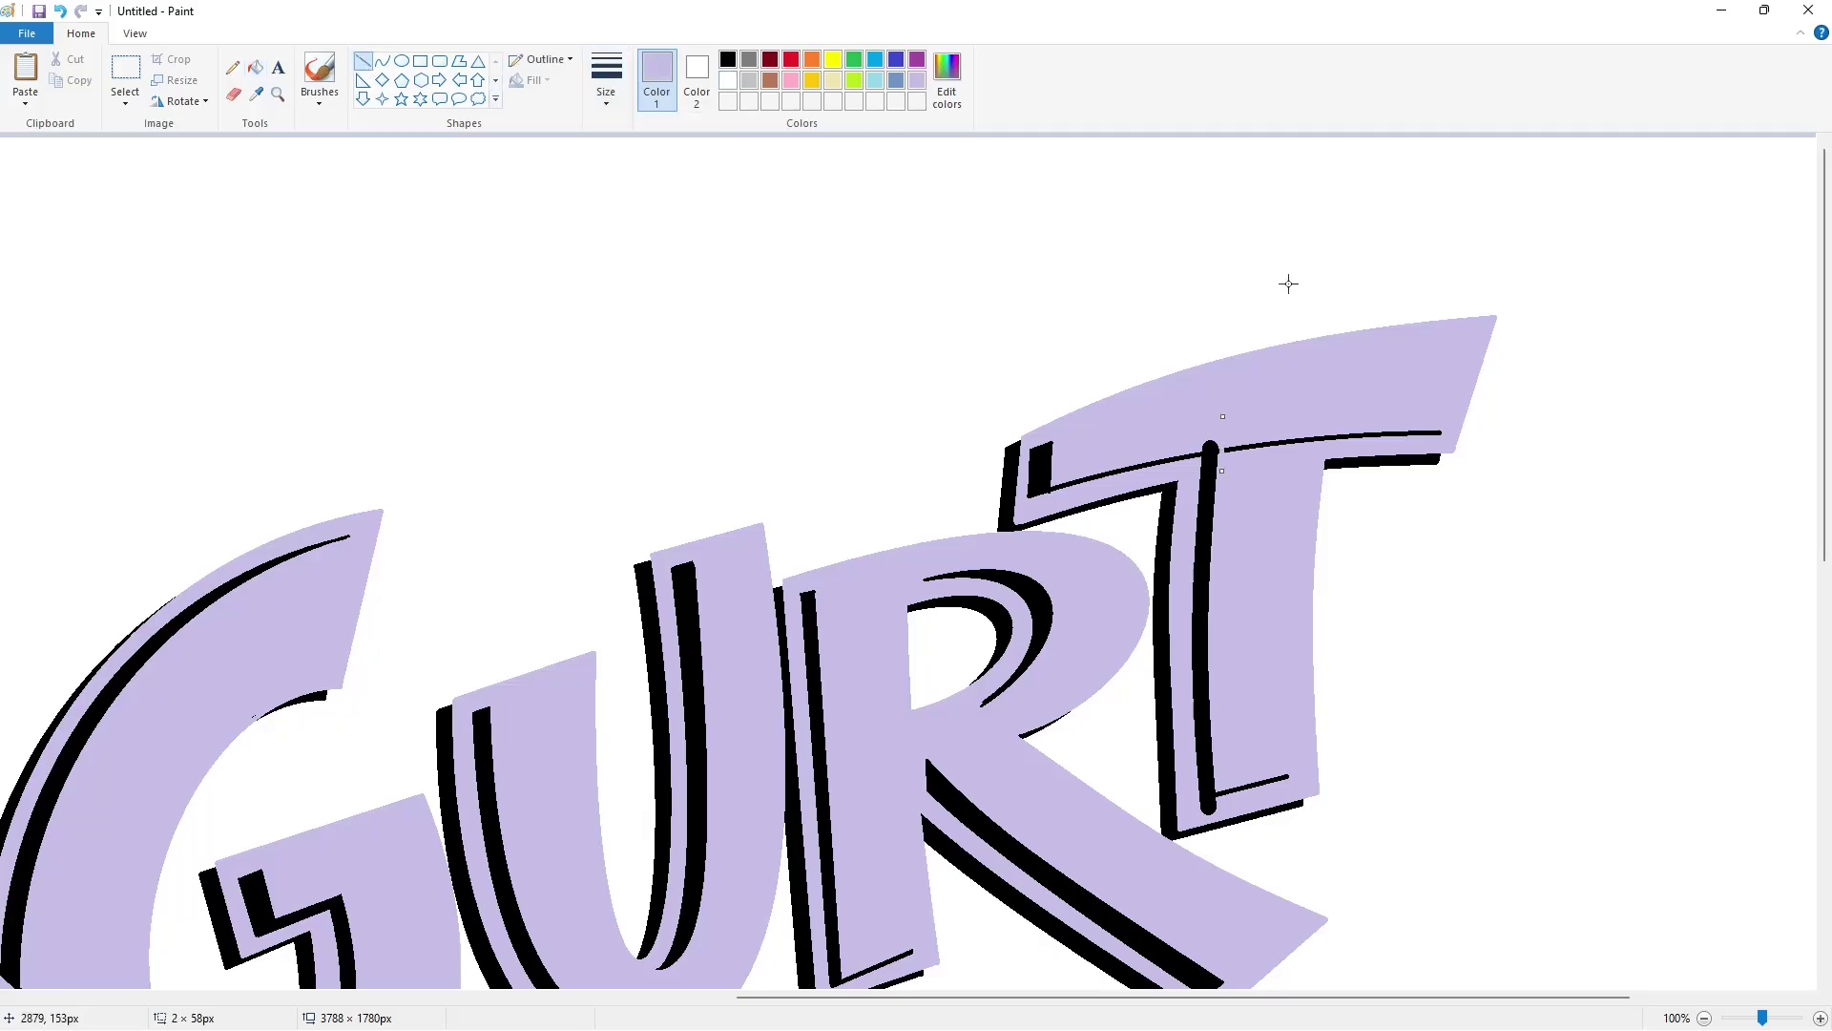
{"action": "left_click", "coordinate": [1199, 448]}
{"action": "left_click_drag", "start_coordinate": [1333, 414], "coordinate": [1326, 413]}
{"action": "left_click", "coordinate": [1086, 405]}
{"action": "left_click", "coordinate": [255, 67]}
{"action": "left_click", "coordinate": [1316, 440]}
- Cut off the rounded ends of the T's thick stem stroke with lavender lines and fill the leftover caps lavender
{"action": "left_click", "coordinate": [363, 61]}
{"action": "left_click", "coordinate": [1294, 784]}
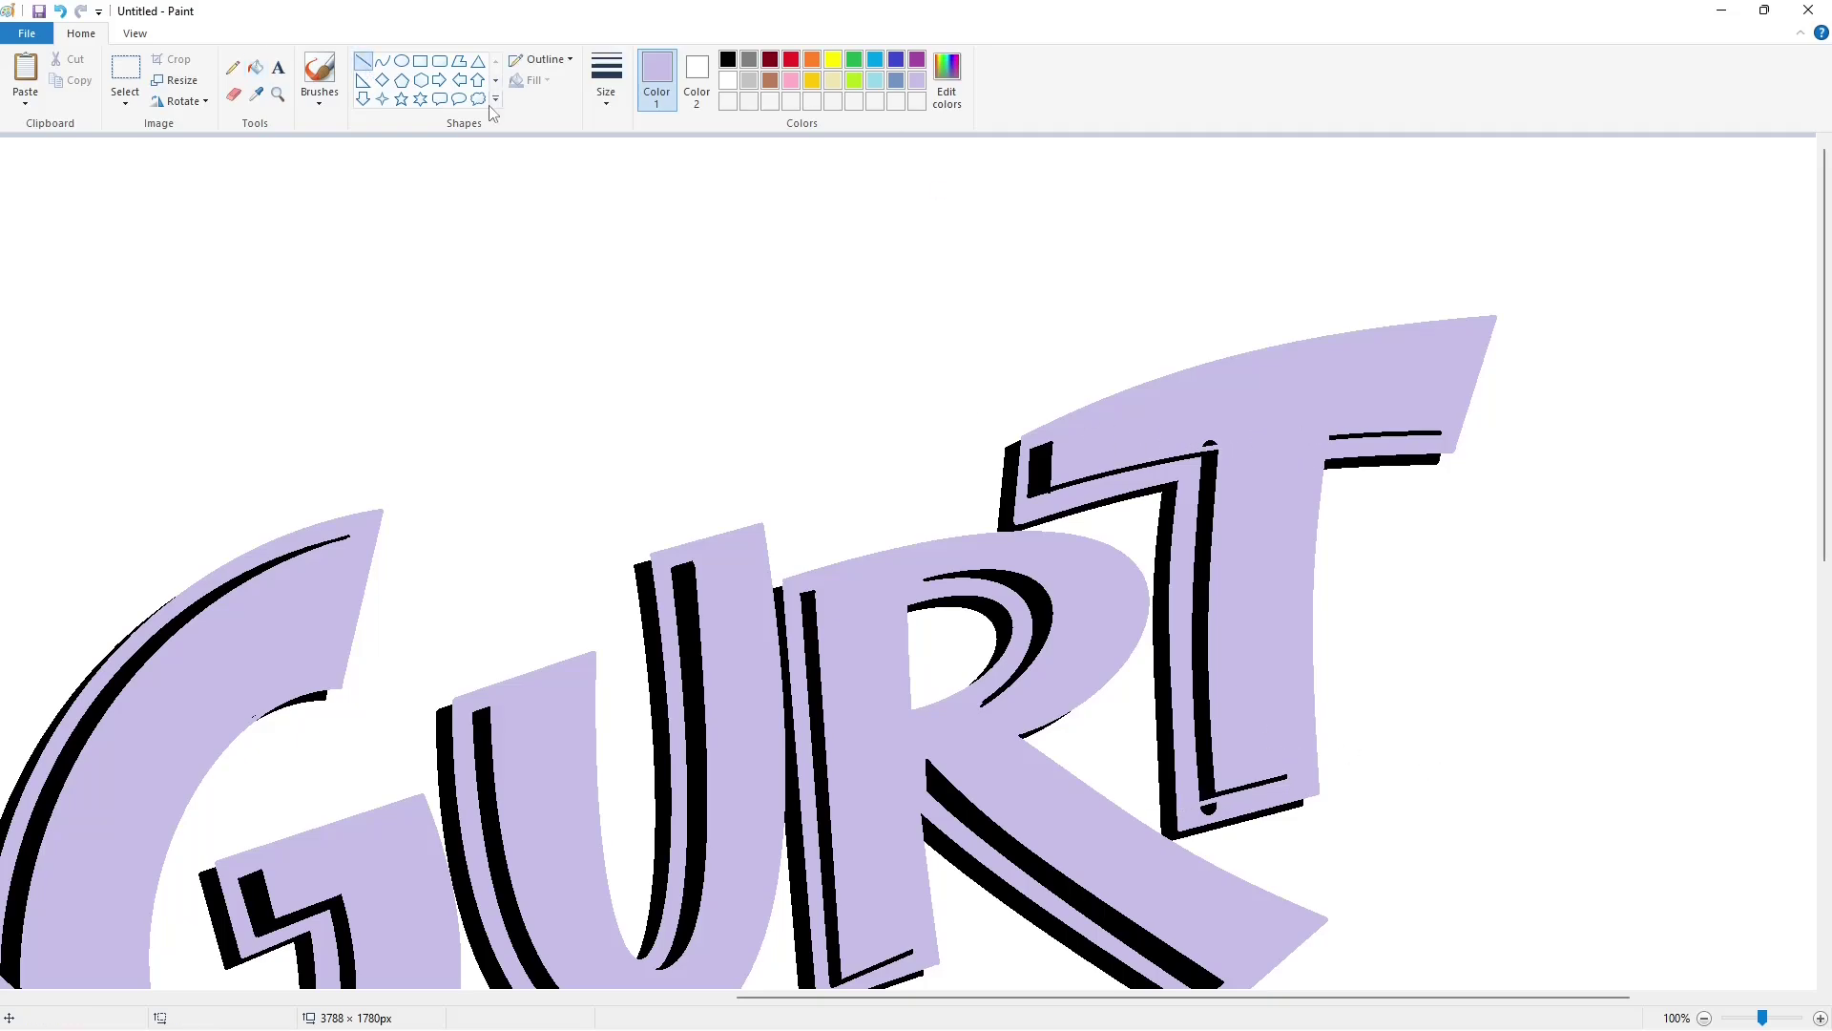
{"action": "left_click", "coordinate": [255, 67]}
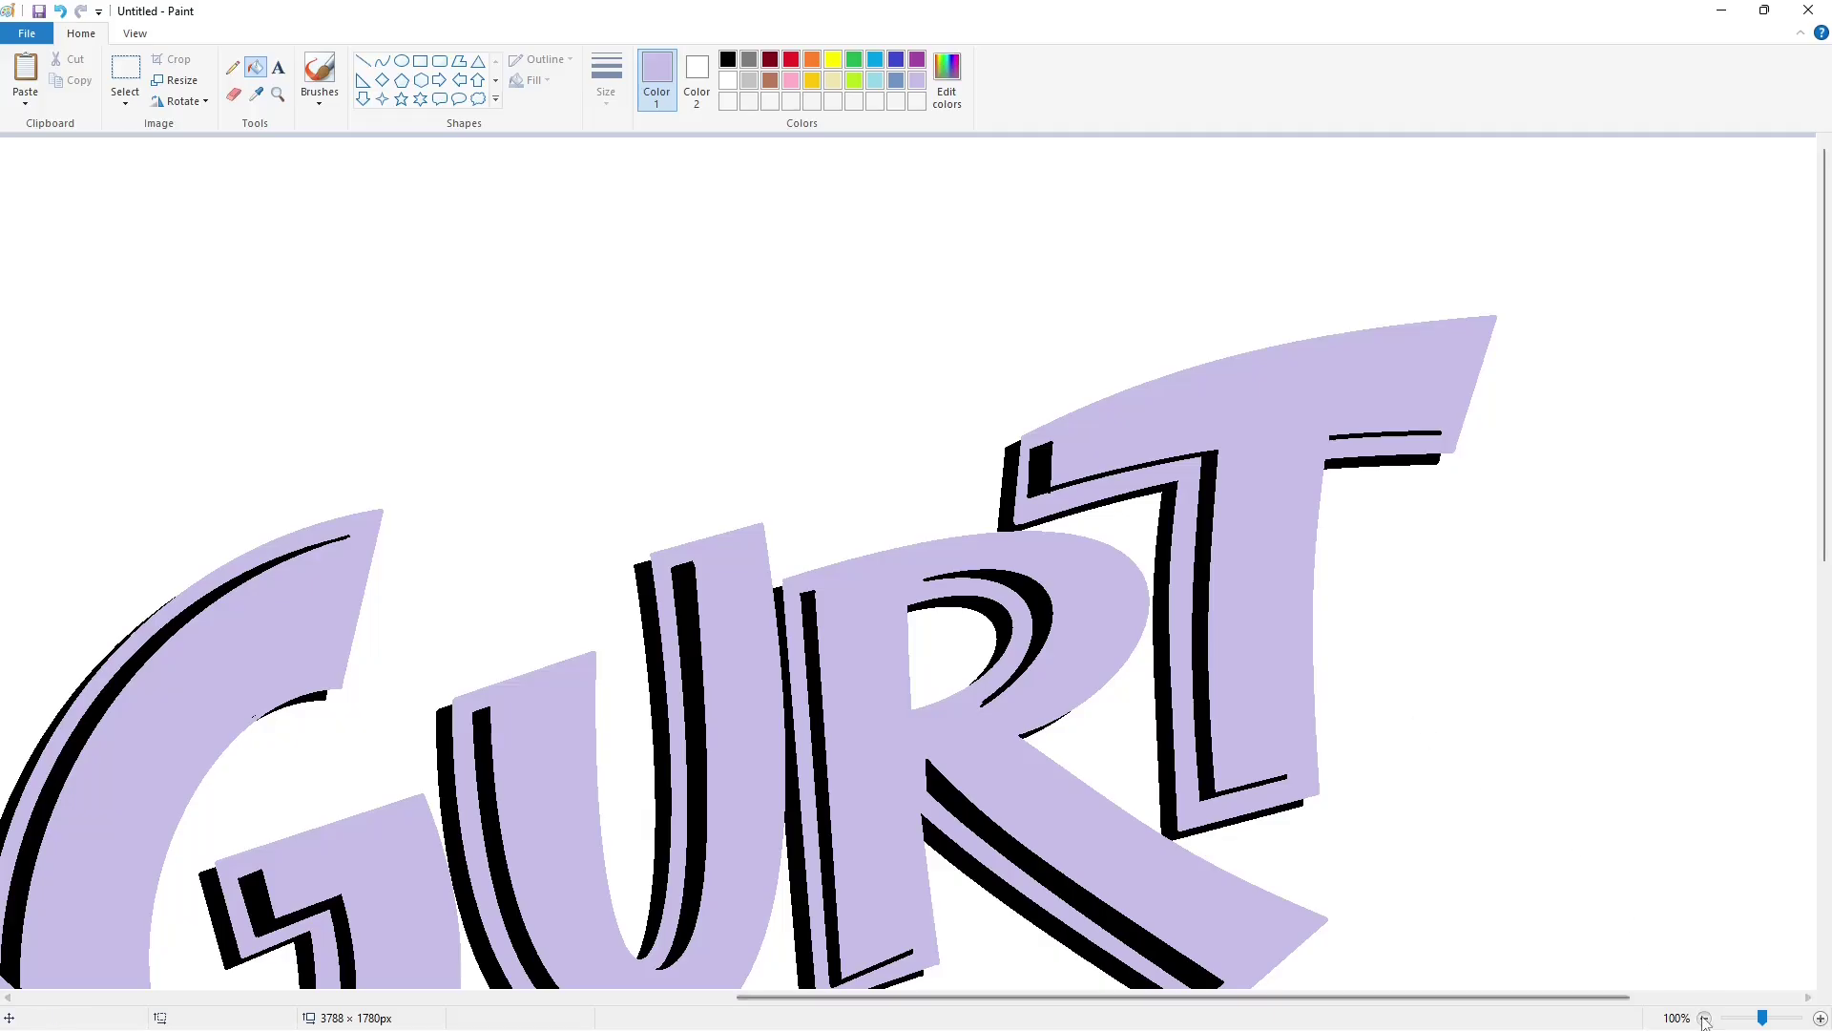
{"action": "scroll", "coordinate": [1636, 808], "scroll_direction": "down", "scroll_amount": 1, "text": "ctrl"}
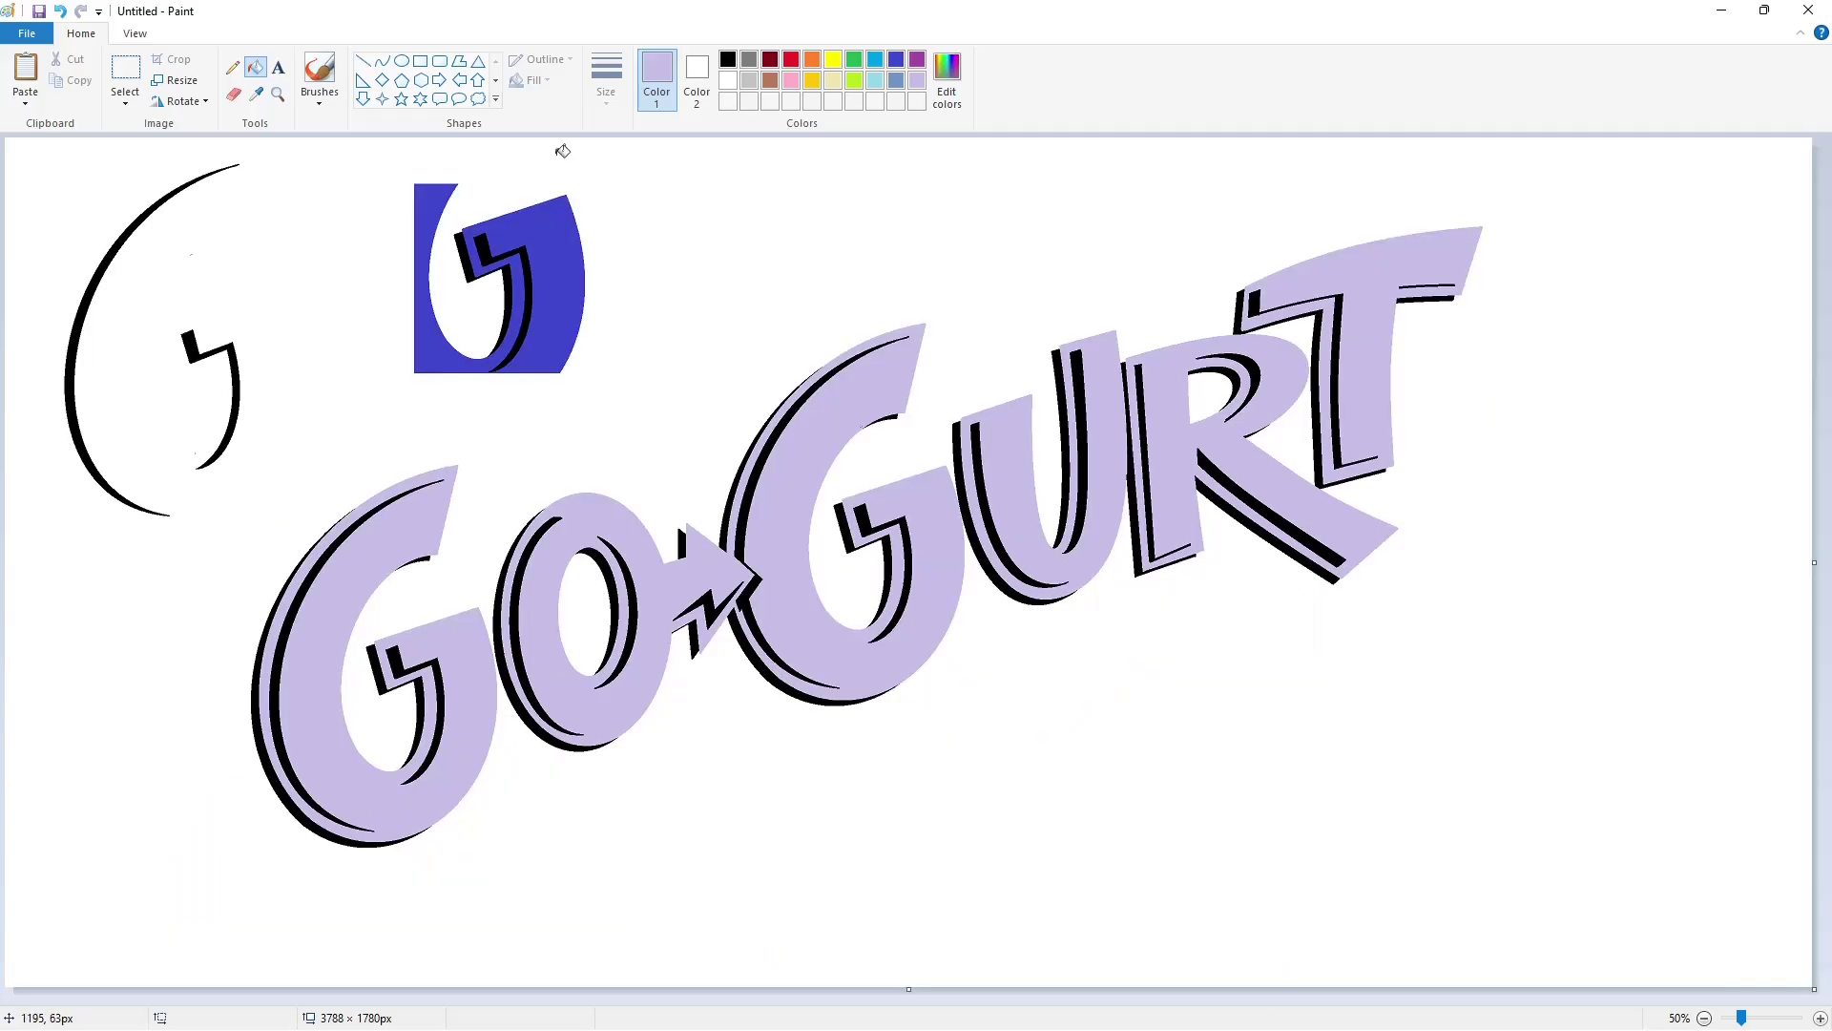
{"action": "left_click", "coordinate": [383, 61]}
{"action": "left_click", "coordinate": [607, 91]}
{"action": "left_click", "coordinate": [630, 246]}
{"action": "left_click", "coordinate": [728, 59]}
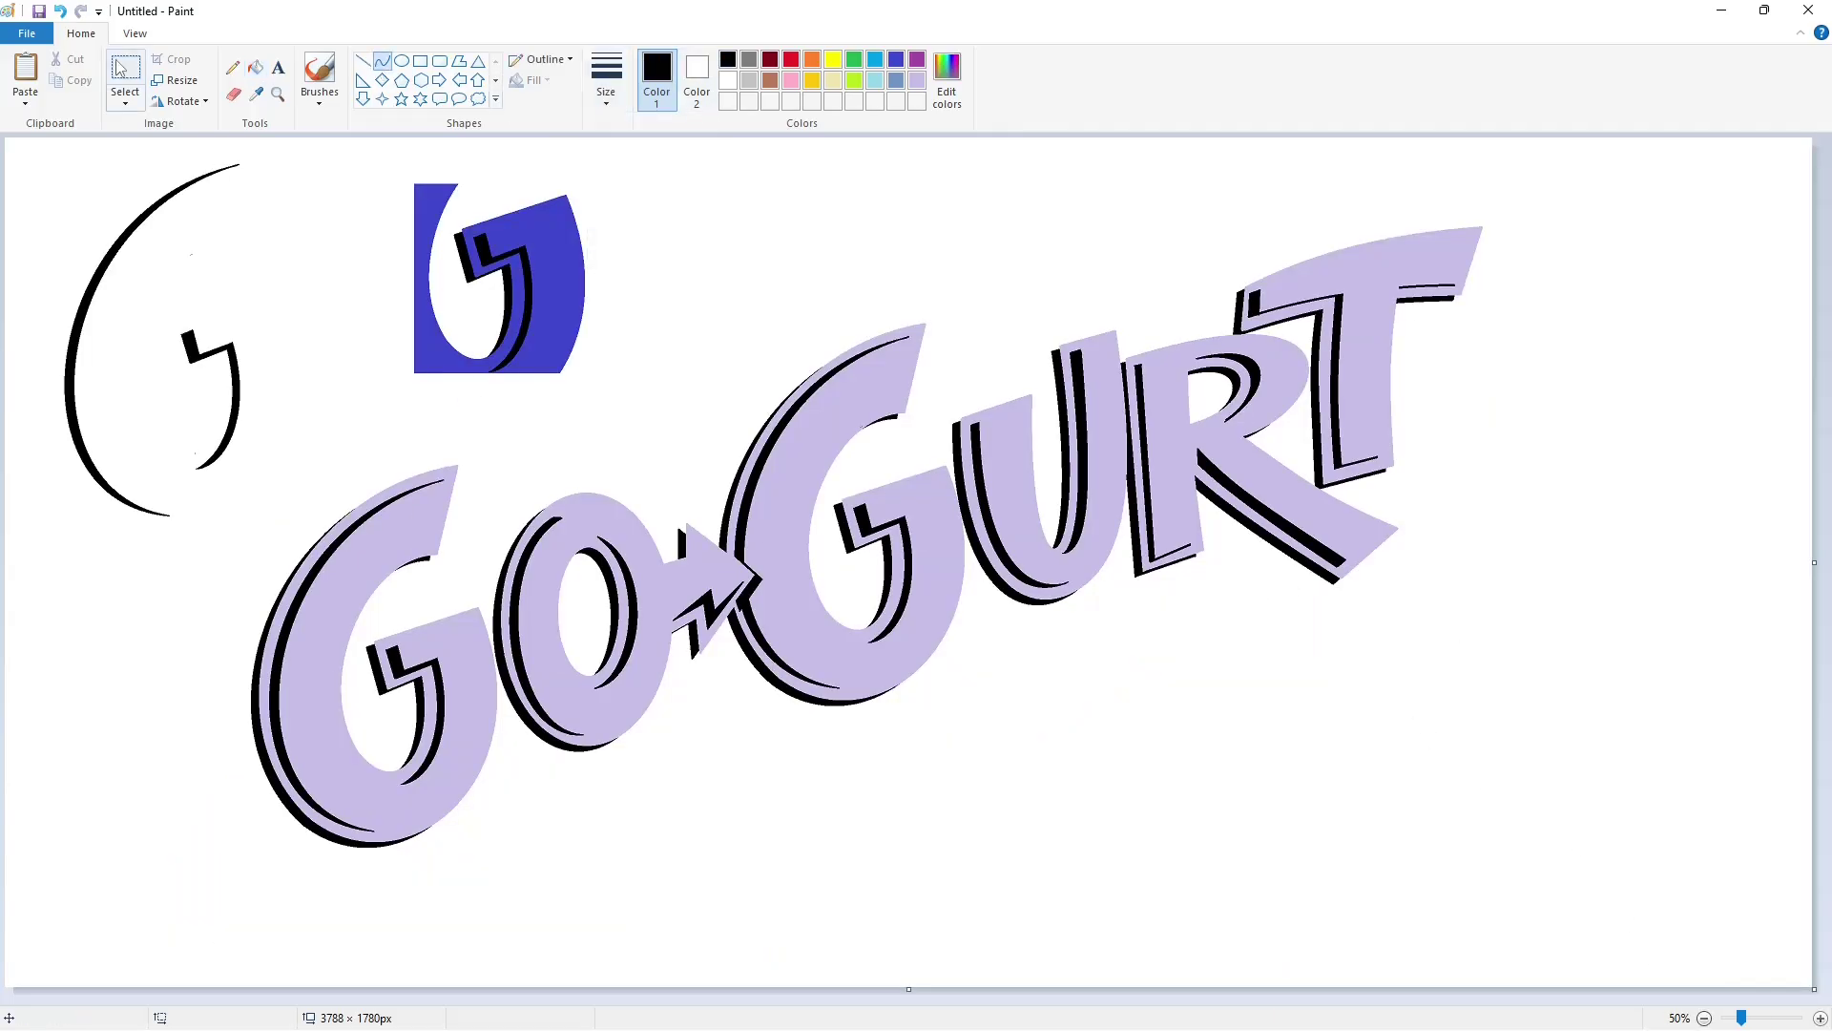
- Fill the indigo patch and the leftover black G curves beside the logo with white
{"action": "left_click", "coordinate": [255, 67]}
{"action": "left_click", "coordinate": [728, 80]}
{"action": "left_click", "coordinate": [541, 272]}
{"action": "left_click", "coordinate": [525, 285]}
{"action": "left_click", "coordinate": [508, 290]}
{"action": "left_click", "coordinate": [230, 348]}
{"action": "left_click", "coordinate": [88, 292]}
- Copy the logo's first G, O, arrow and second G, and place the pasted copy in the canvas's lower right corner
{"action": "left_click", "coordinate": [125, 69]}
{"action": "left_click_drag", "start_coordinate": [70, 274], "coordinate": [978, 900]}
{"action": "key", "text": "ctrl+c"}
{"action": "key", "text": "ctrl+v"}
{"action": "mouse_move", "coordinate": [403, 427]}
{"action": "left_mouse_down"}
{"action": "mouse_move", "coordinate": [1347, 768]}
{"action": "mouse_move", "coordinate": [1370, 816]}
{"action": "left_mouse_up"}
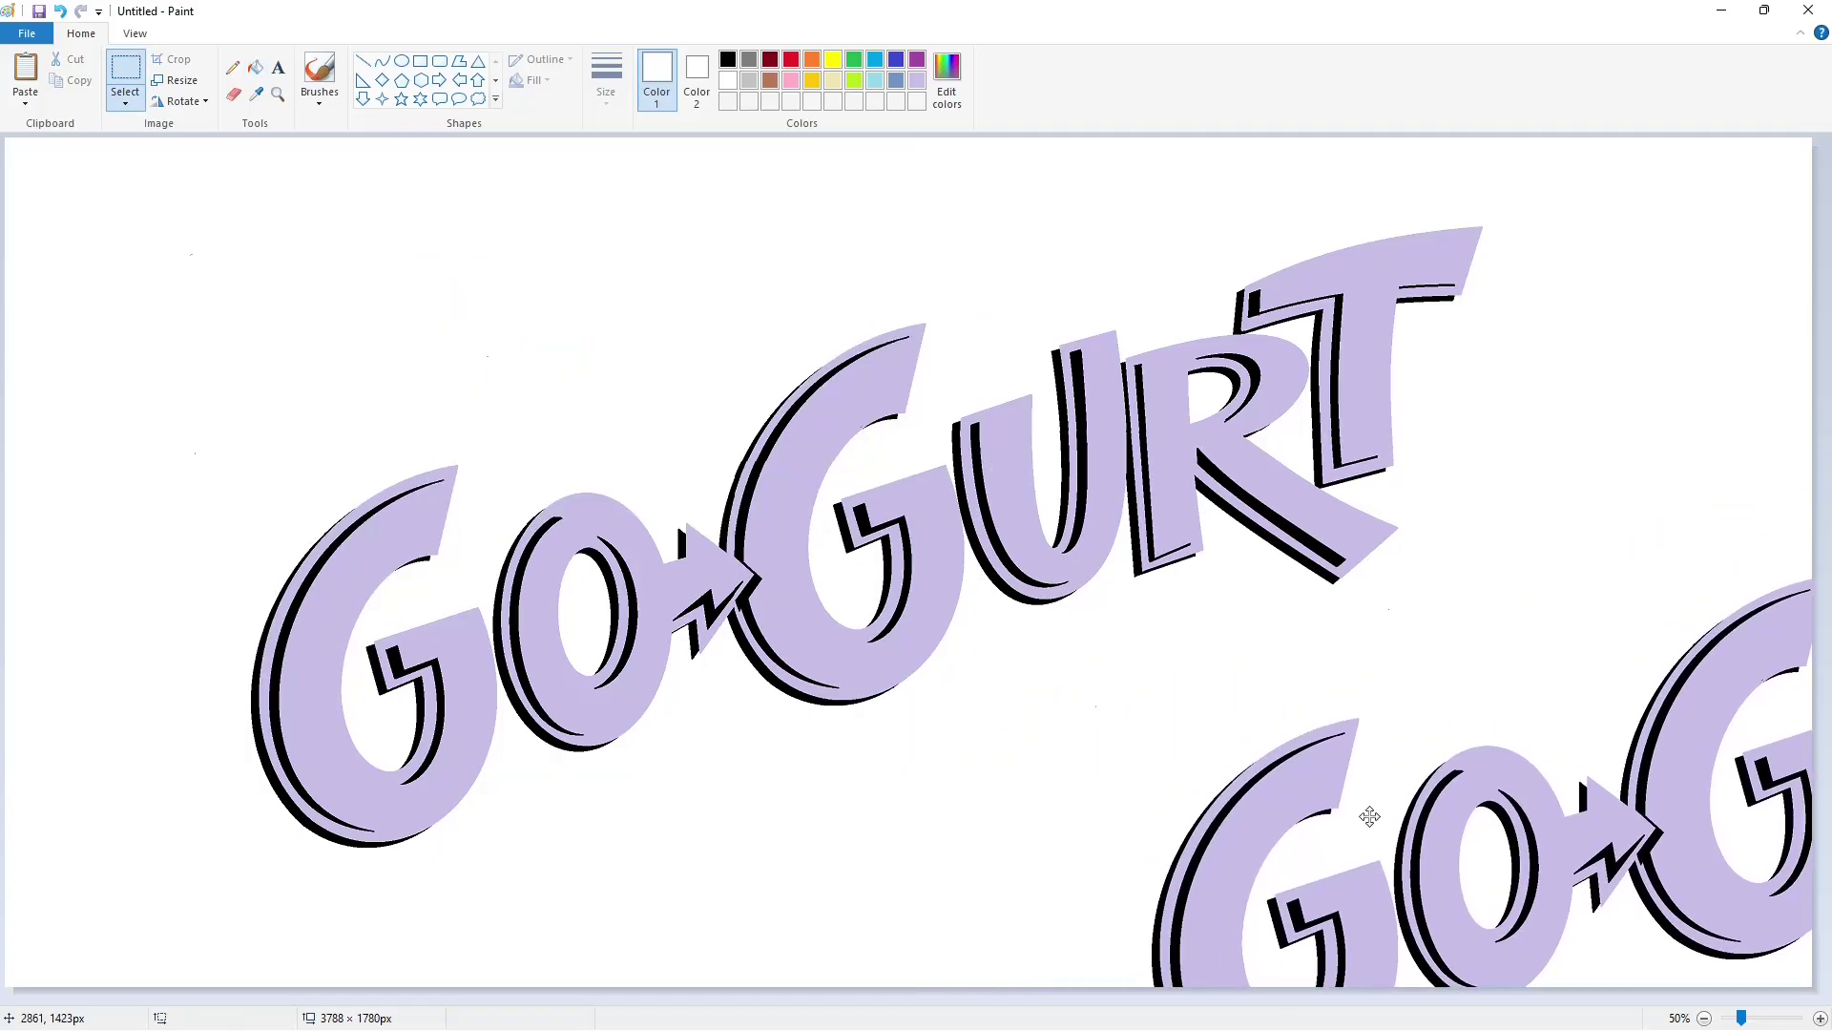
- Draw a long, flat black-outlined rectangle above the O and reduce its height from both long sides
{"action": "left_click", "coordinate": [420, 60]}
{"action": "left_click", "coordinate": [728, 59]}
{"action": "mouse_move", "coordinate": [465, 427]}
{"action": "left_mouse_down"}
{"action": "mouse_move", "coordinate": [587, 479]}
{"action": "mouse_move", "coordinate": [688, 492]}
{"action": "left_mouse_up"}
{"action": "left_click_drag", "start_coordinate": [577, 492], "coordinate": [580, 472]}
{"action": "left_click_drag", "start_coordinate": [576, 428], "coordinate": [576, 436]}
{"action": "left_click", "coordinate": [448, 282]}
- Fill the rectangle above the O with black and recolor it entirely lavender
{"action": "left_click", "coordinate": [254, 67]}
{"action": "left_click", "coordinate": [573, 454]}
{"action": "left_click", "coordinate": [917, 80]}
{"action": "left_click", "coordinate": [652, 460]}
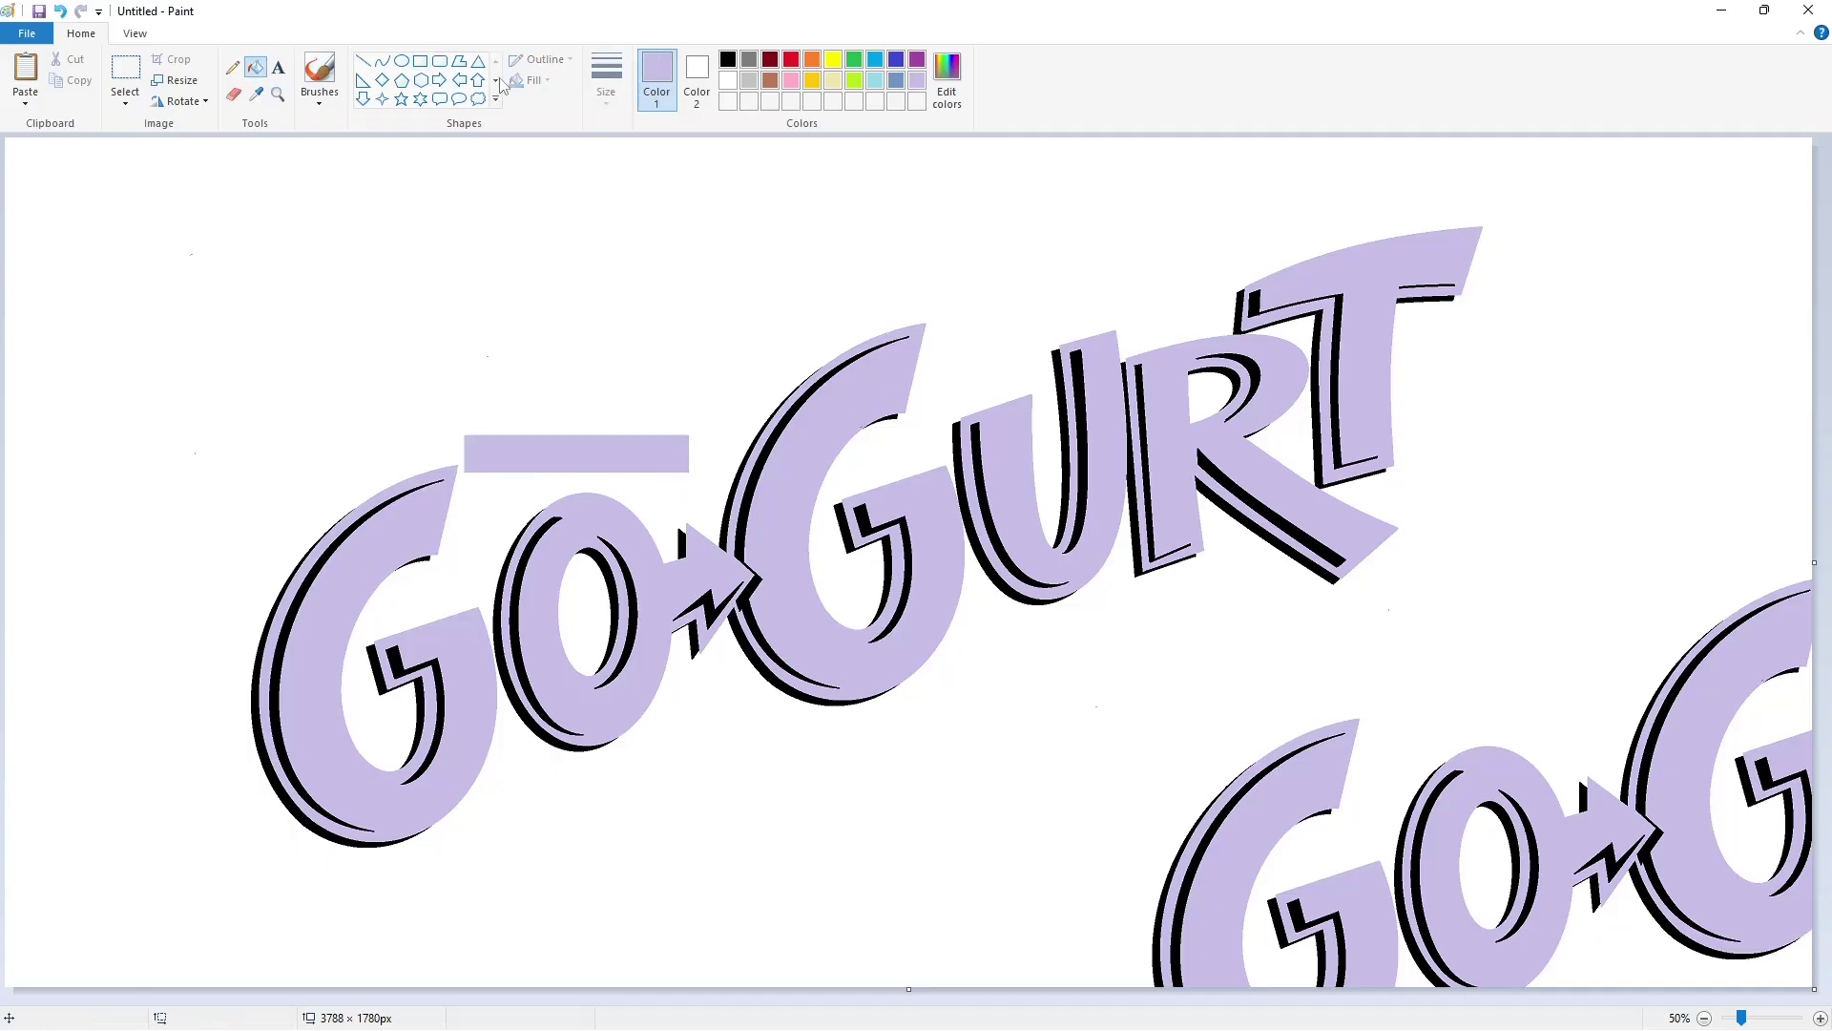
- Draw a thick black letter y with straight lines at the start of the lavender bar above the O
{"action": "left_click", "coordinate": [366, 60]}
{"action": "left_click", "coordinate": [608, 91]}
{"action": "left_click", "coordinate": [644, 171]}
{"action": "left_click", "coordinate": [729, 59]}
{"action": "left_click", "coordinate": [608, 90]}
{"action": "left_click", "coordinate": [634, 141]}
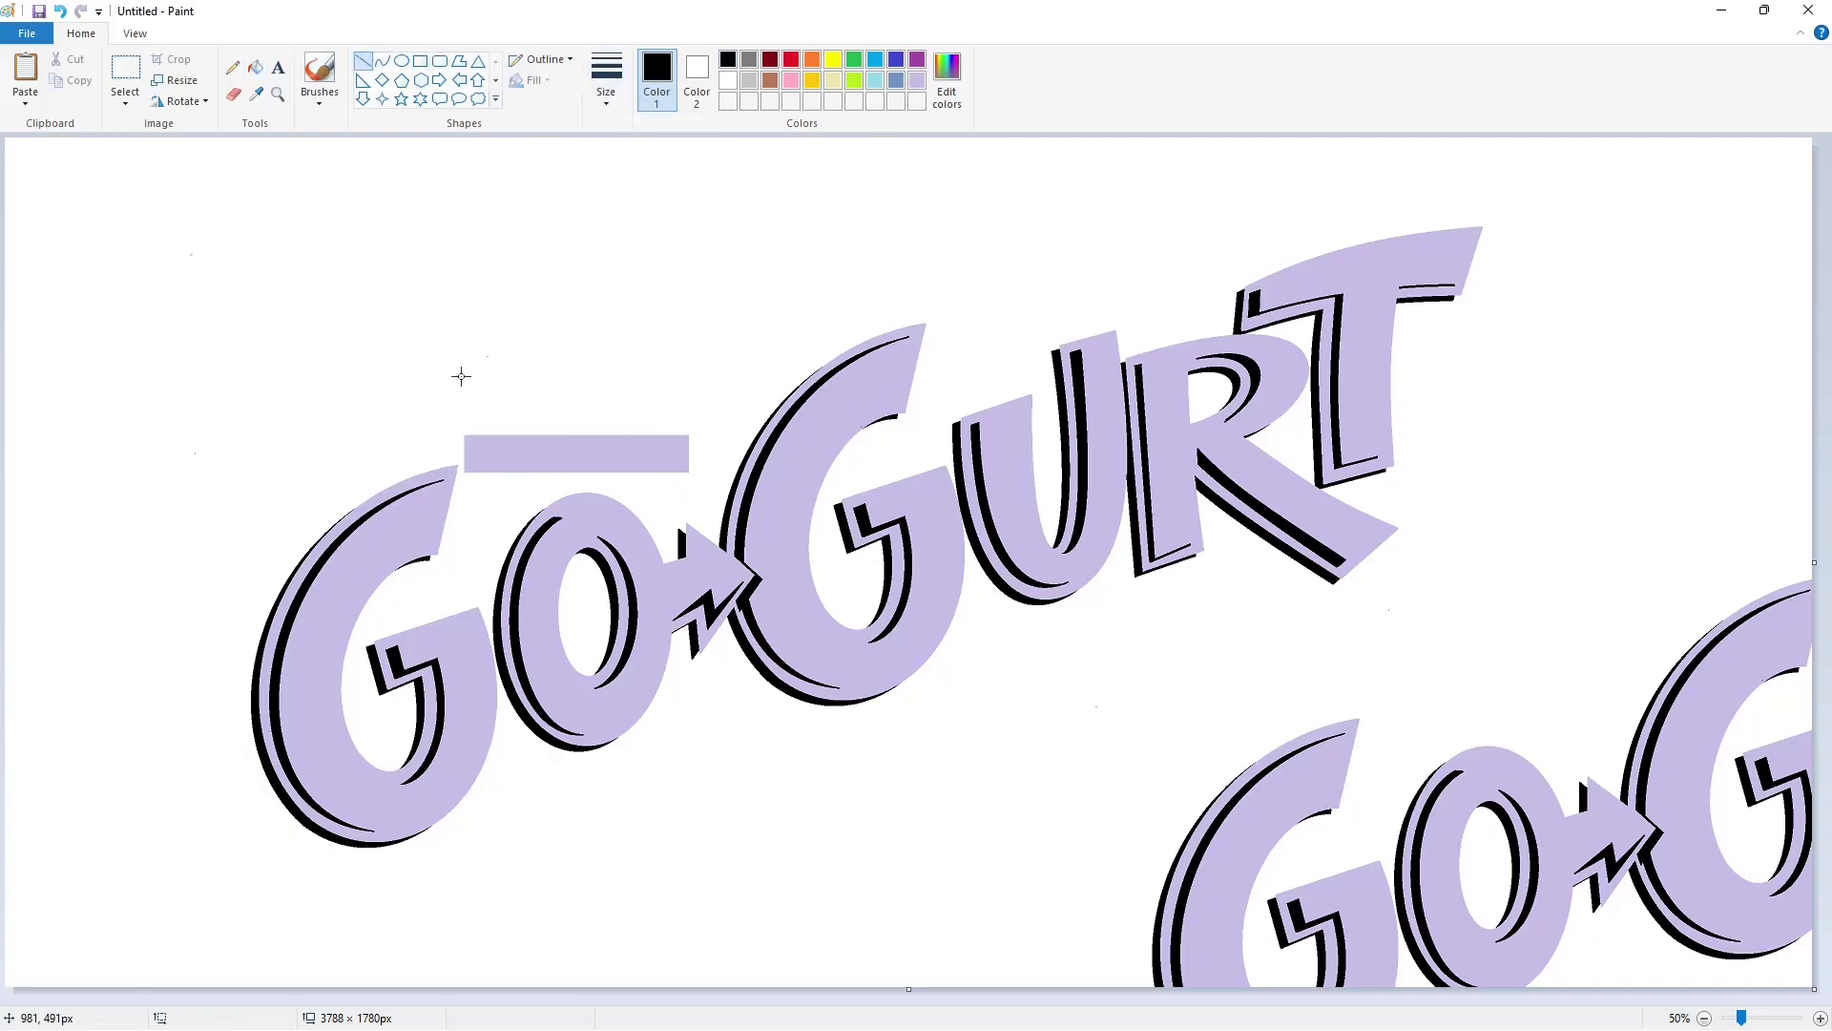
{"action": "left_click", "coordinate": [606, 81]}
{"action": "left_click", "coordinate": [646, 164]}
{"action": "mouse_move", "coordinate": [504, 482]}
{"action": "left_mouse_down"}
{"action": "mouse_move", "coordinate": [530, 429]}
{"action": "mouse_move", "coordinate": [494, 419]}
{"action": "left_mouse_up"}
{"action": "left_click", "coordinate": [620, 313]}
{"action": "left_click", "coordinate": [924, 684]}
- Trim the y's top flat along the bar's upper edge and fill the bar's areas beside and inside the y with white
{"action": "left_click", "coordinate": [1820, 1018]}
{"action": "left_click_drag", "start_coordinate": [860, 998], "coordinate": [935, 975]}
{"action": "left_click", "coordinate": [728, 80]}
{"action": "left_click_drag", "start_coordinate": [818, 723], "coordinate": [947, 722]}
{"action": "key", "text": "ctrl+z"}
{"action": "left_click", "coordinate": [255, 67]}
{"action": "left_click", "coordinate": [837, 704]}
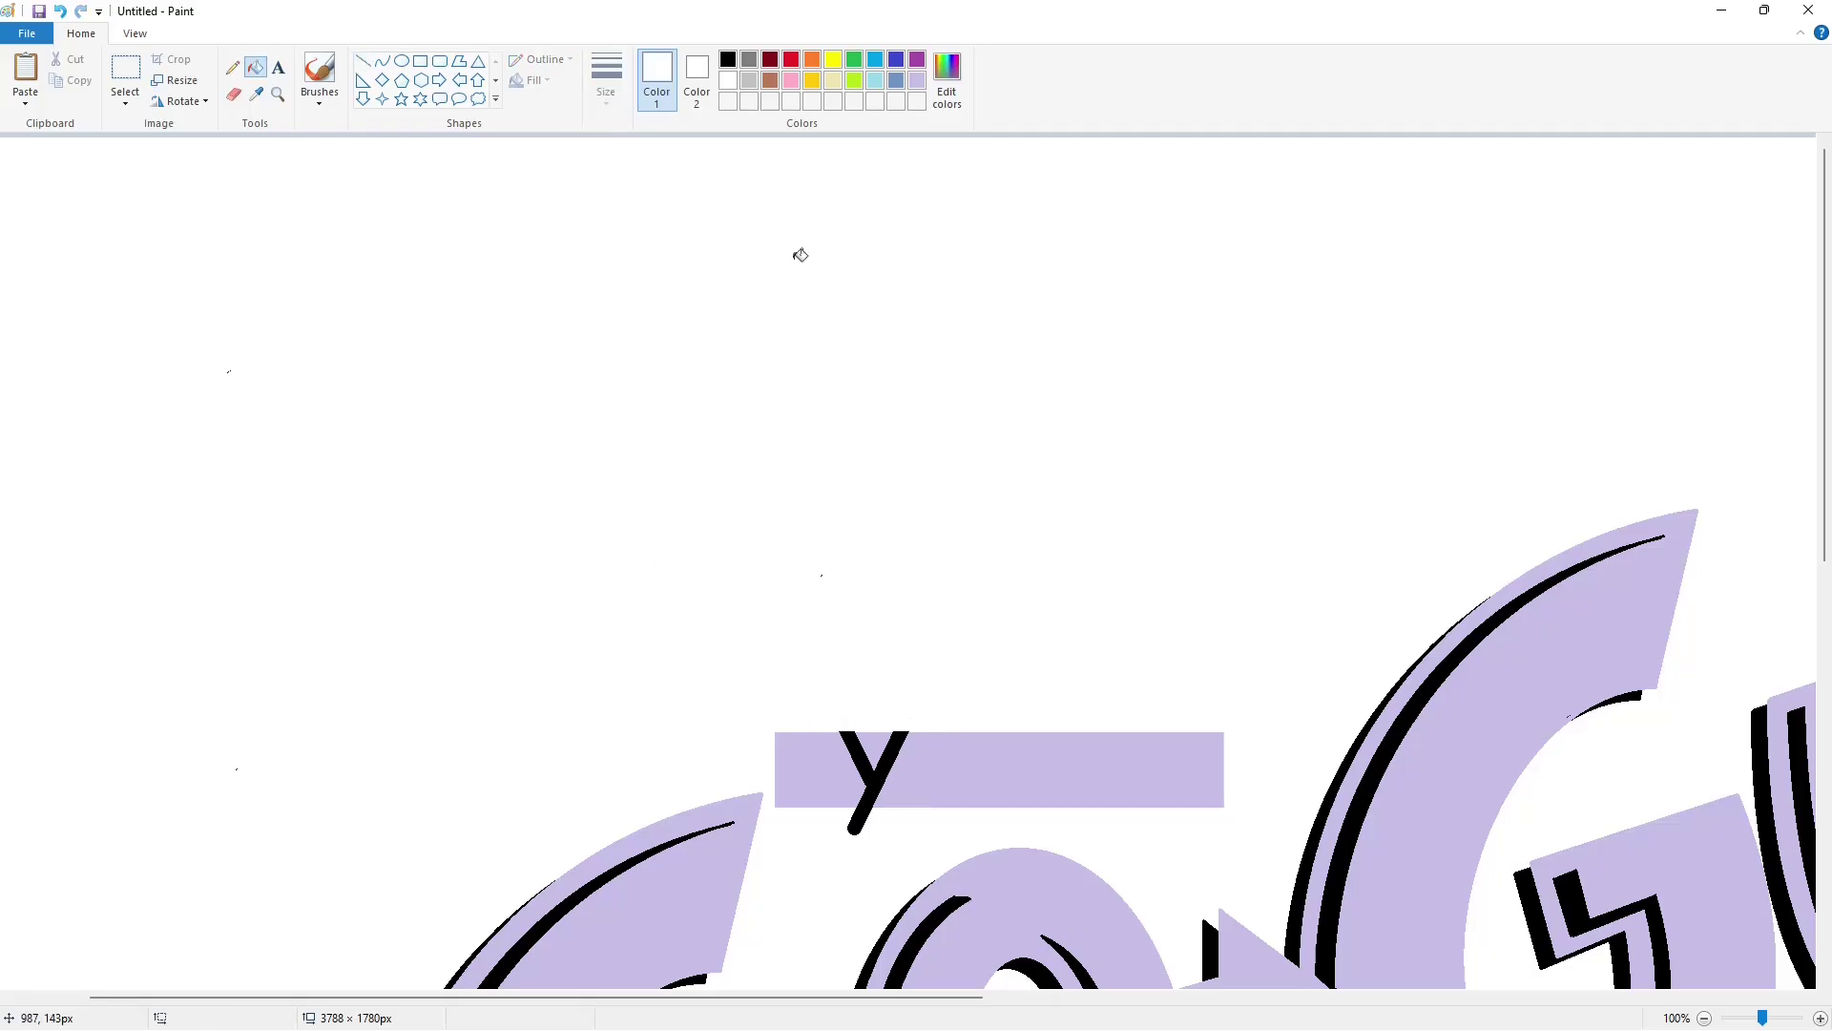
{"action": "left_click", "coordinate": [817, 742]}
{"action": "left_click", "coordinate": [871, 736]}
- Cut the y's upper right tip and its foot to slanted ends with white straight lines
{"action": "left_click", "coordinate": [363, 60]}
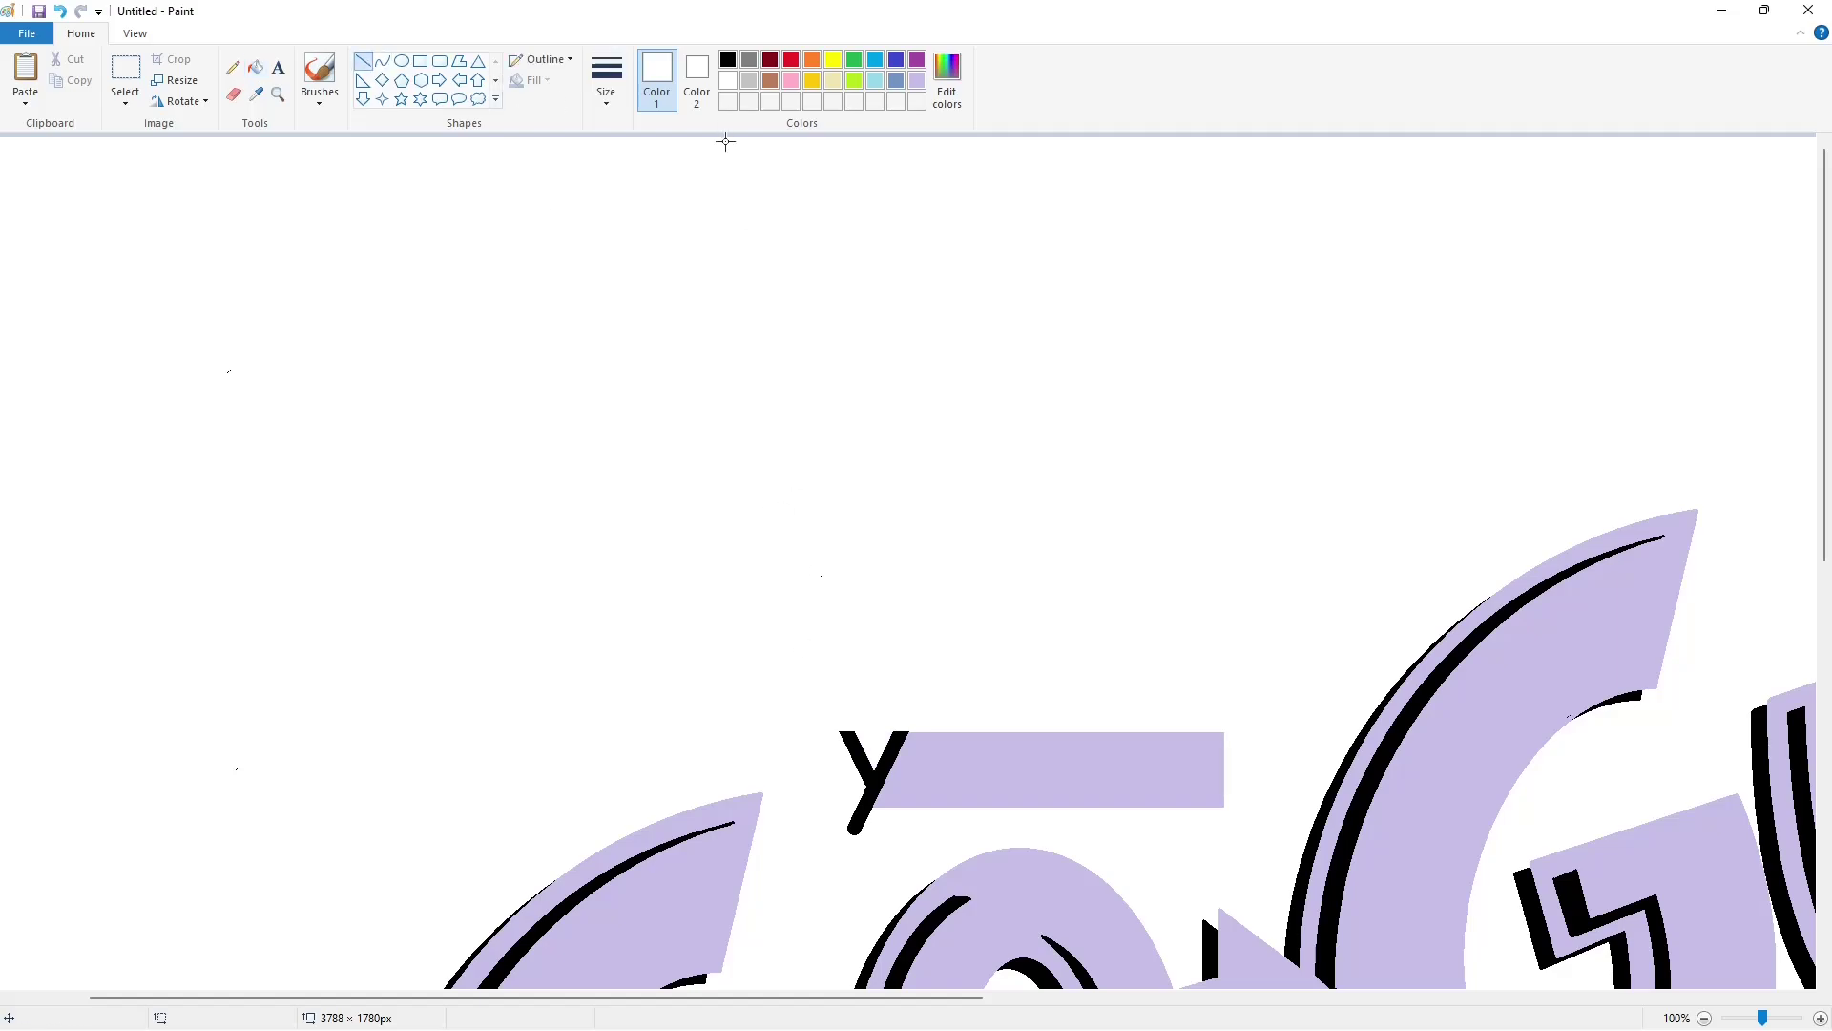
{"action": "mouse_move", "coordinate": [880, 735]}
{"action": "left_mouse_down"}
{"action": "mouse_move", "coordinate": [940, 708]}
{"action": "mouse_move", "coordinate": [893, 725]}
{"action": "mouse_move", "coordinate": [918, 718]}
{"action": "left_mouse_up"}
{"action": "key", "text": "ctrl+z"}
{"action": "key", "text": "ctrl+z"}
{"action": "left_click", "coordinate": [975, 713]}
{"action": "scroll", "coordinate": [864, 825], "scroll_direction": "down", "scroll_amount": 1}
{"action": "left_click", "coordinate": [1820, 1020]}
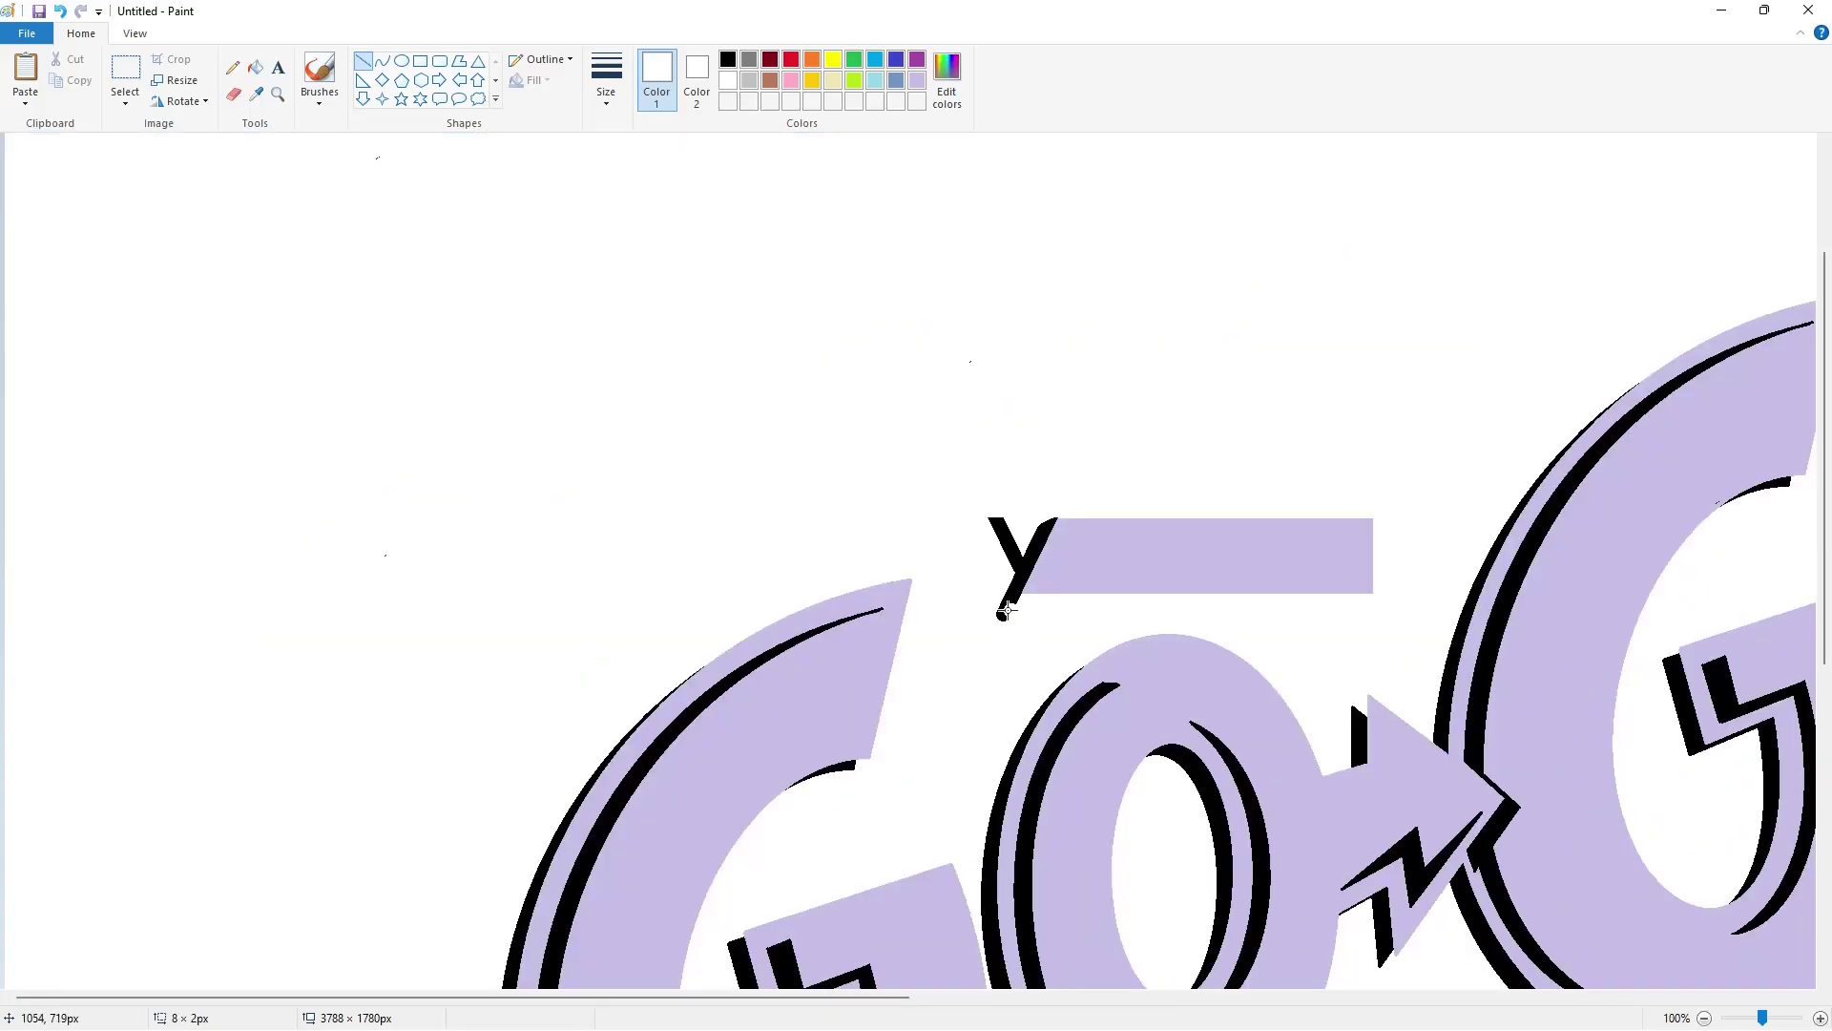
{"action": "left_click_drag", "start_coordinate": [1005, 620], "coordinate": [1022, 600]}
{"action": "left_click", "coordinate": [1086, 638]}
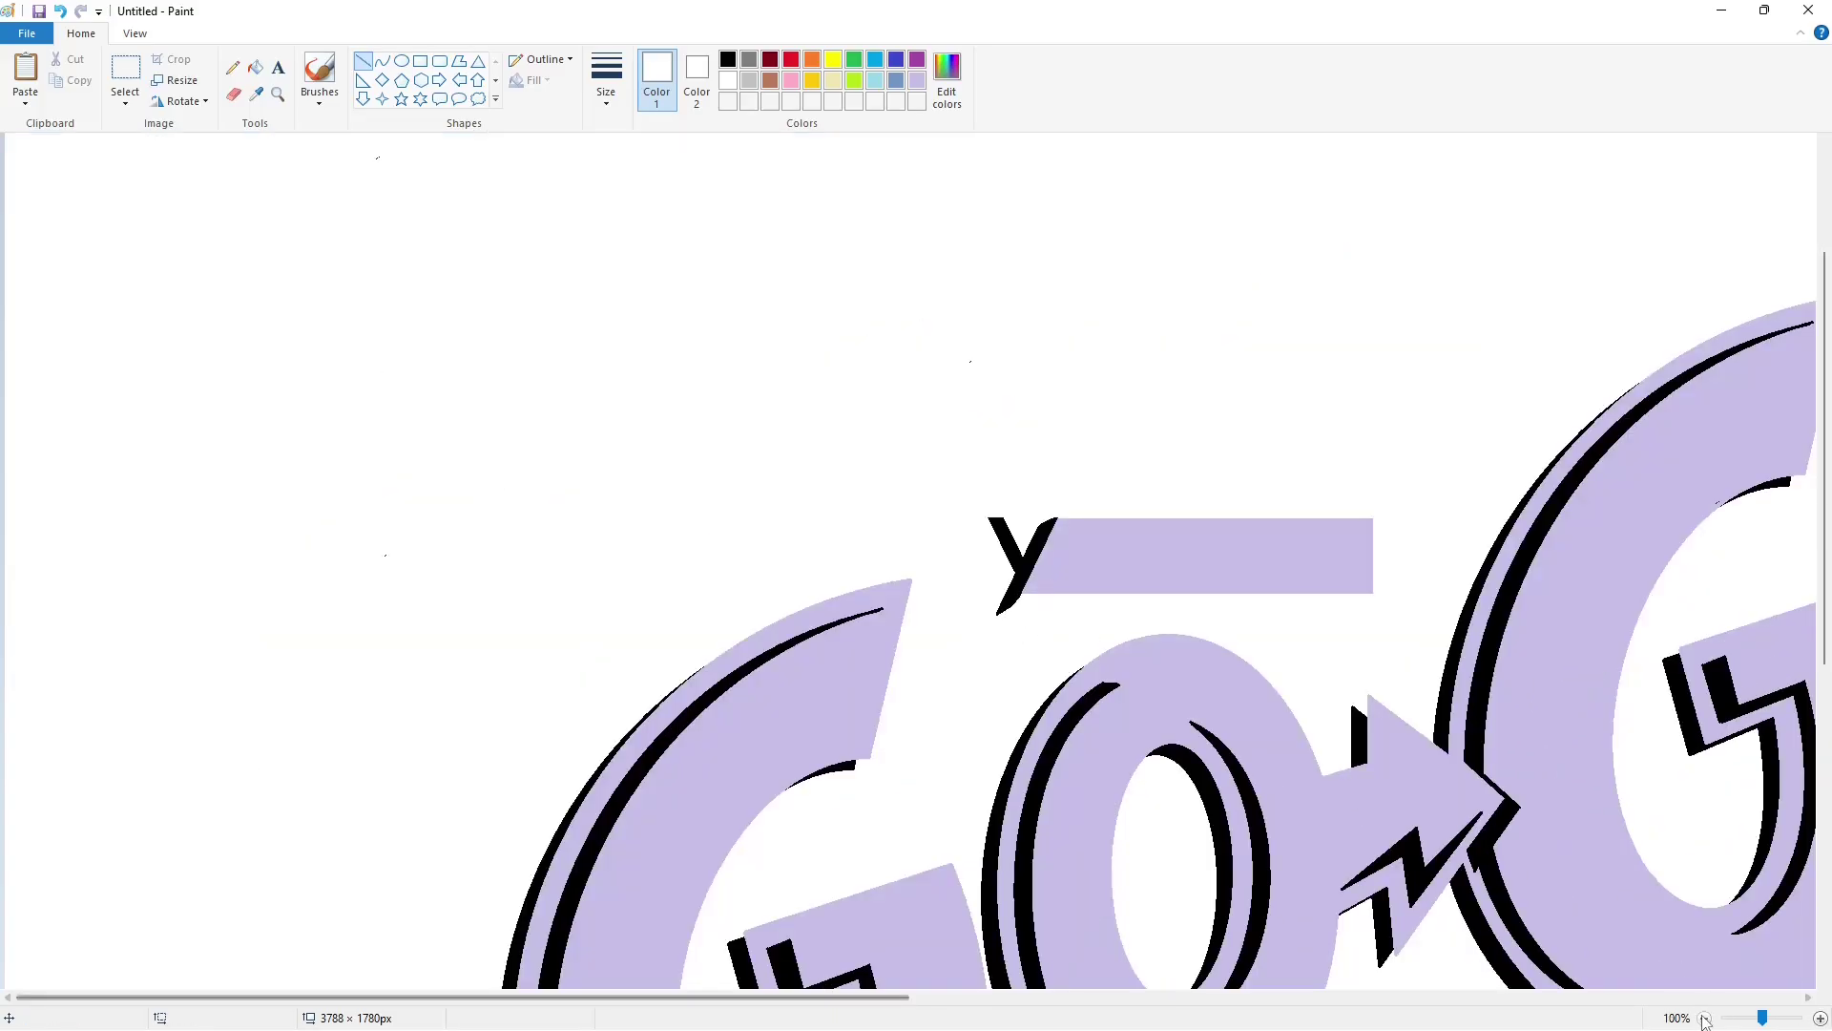
{"action": "left_click", "coordinate": [1704, 1019]}
- Draw two thick black ovals beside the y, about 51 × 49 px and 49 × 53 px, for the o and the p's bowl
{"action": "left_click", "coordinate": [728, 59]}
{"action": "left_click", "coordinate": [402, 62]}
{"action": "left_click_drag", "start_coordinate": [529, 442], "coordinate": [555, 466]}
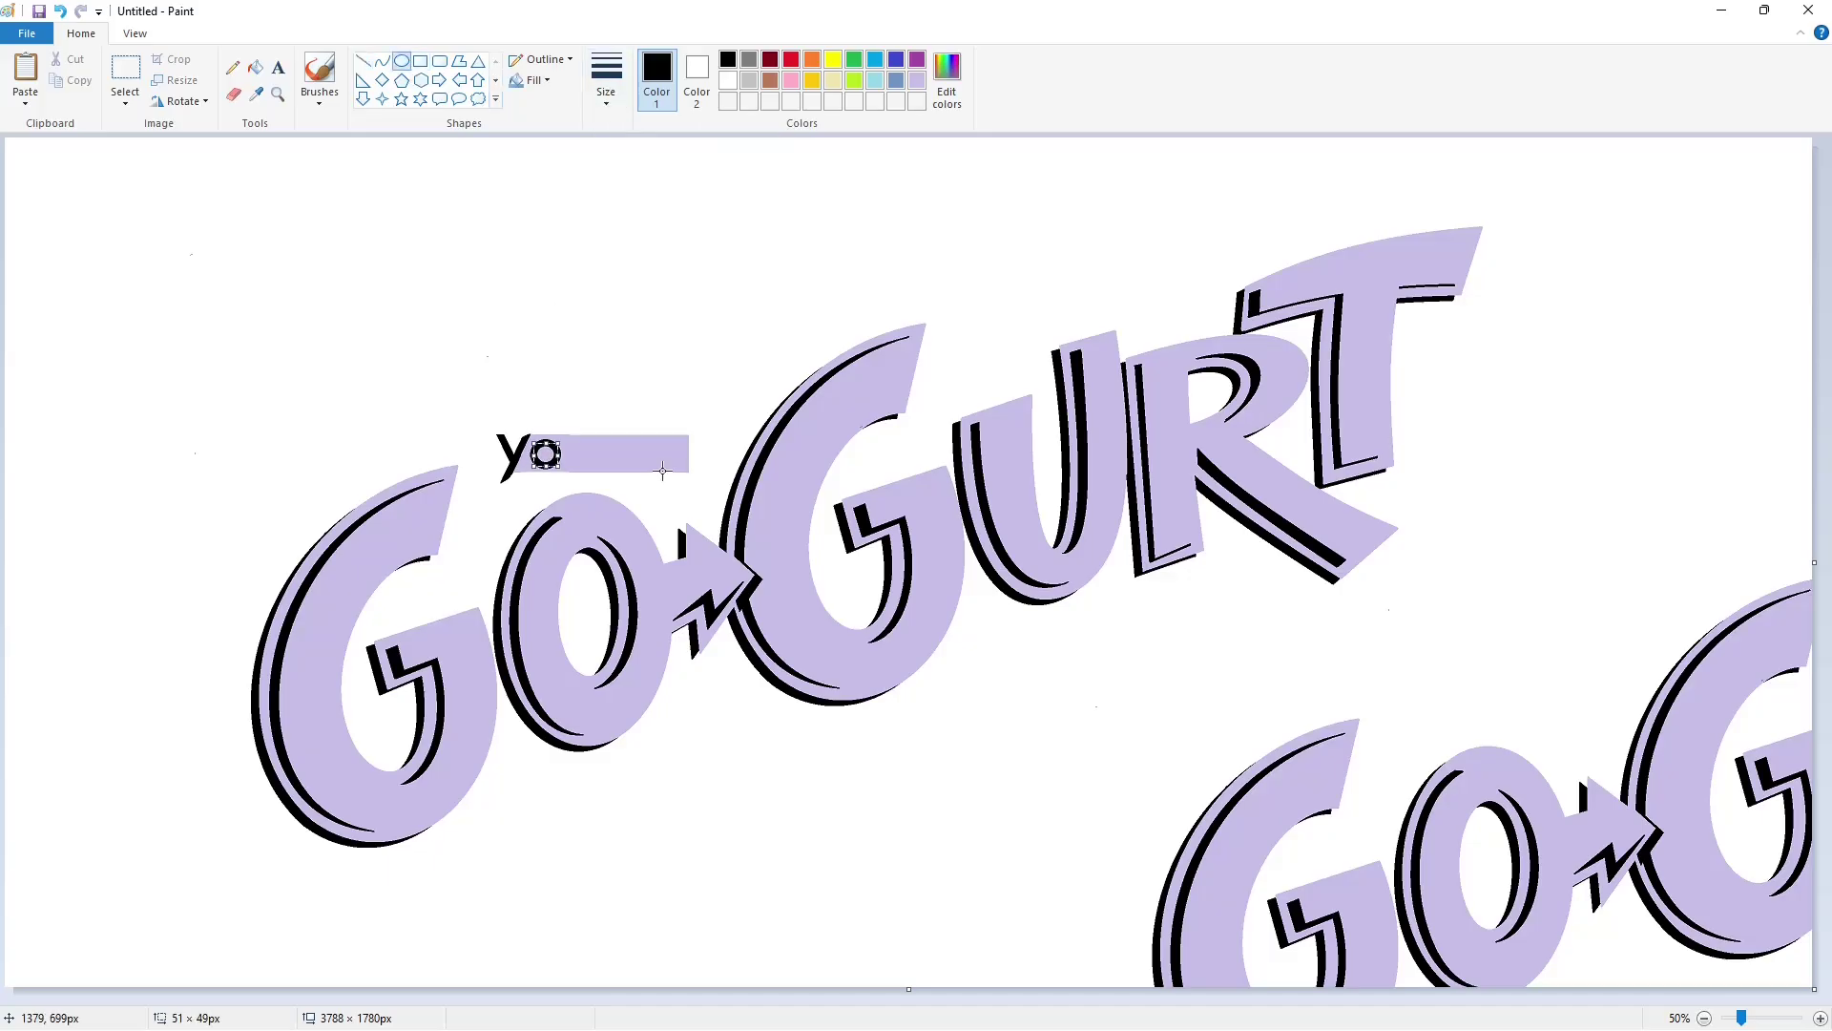
{"action": "key", "text": "Down"}
{"action": "key", "text": "Down"}
{"action": "key", "text": "Left"}
{"action": "left_click_drag", "start_coordinate": [549, 444], "coordinate": [591, 473]}
{"action": "key", "text": "Down"}
{"action": "left_click", "coordinate": [774, 436]}
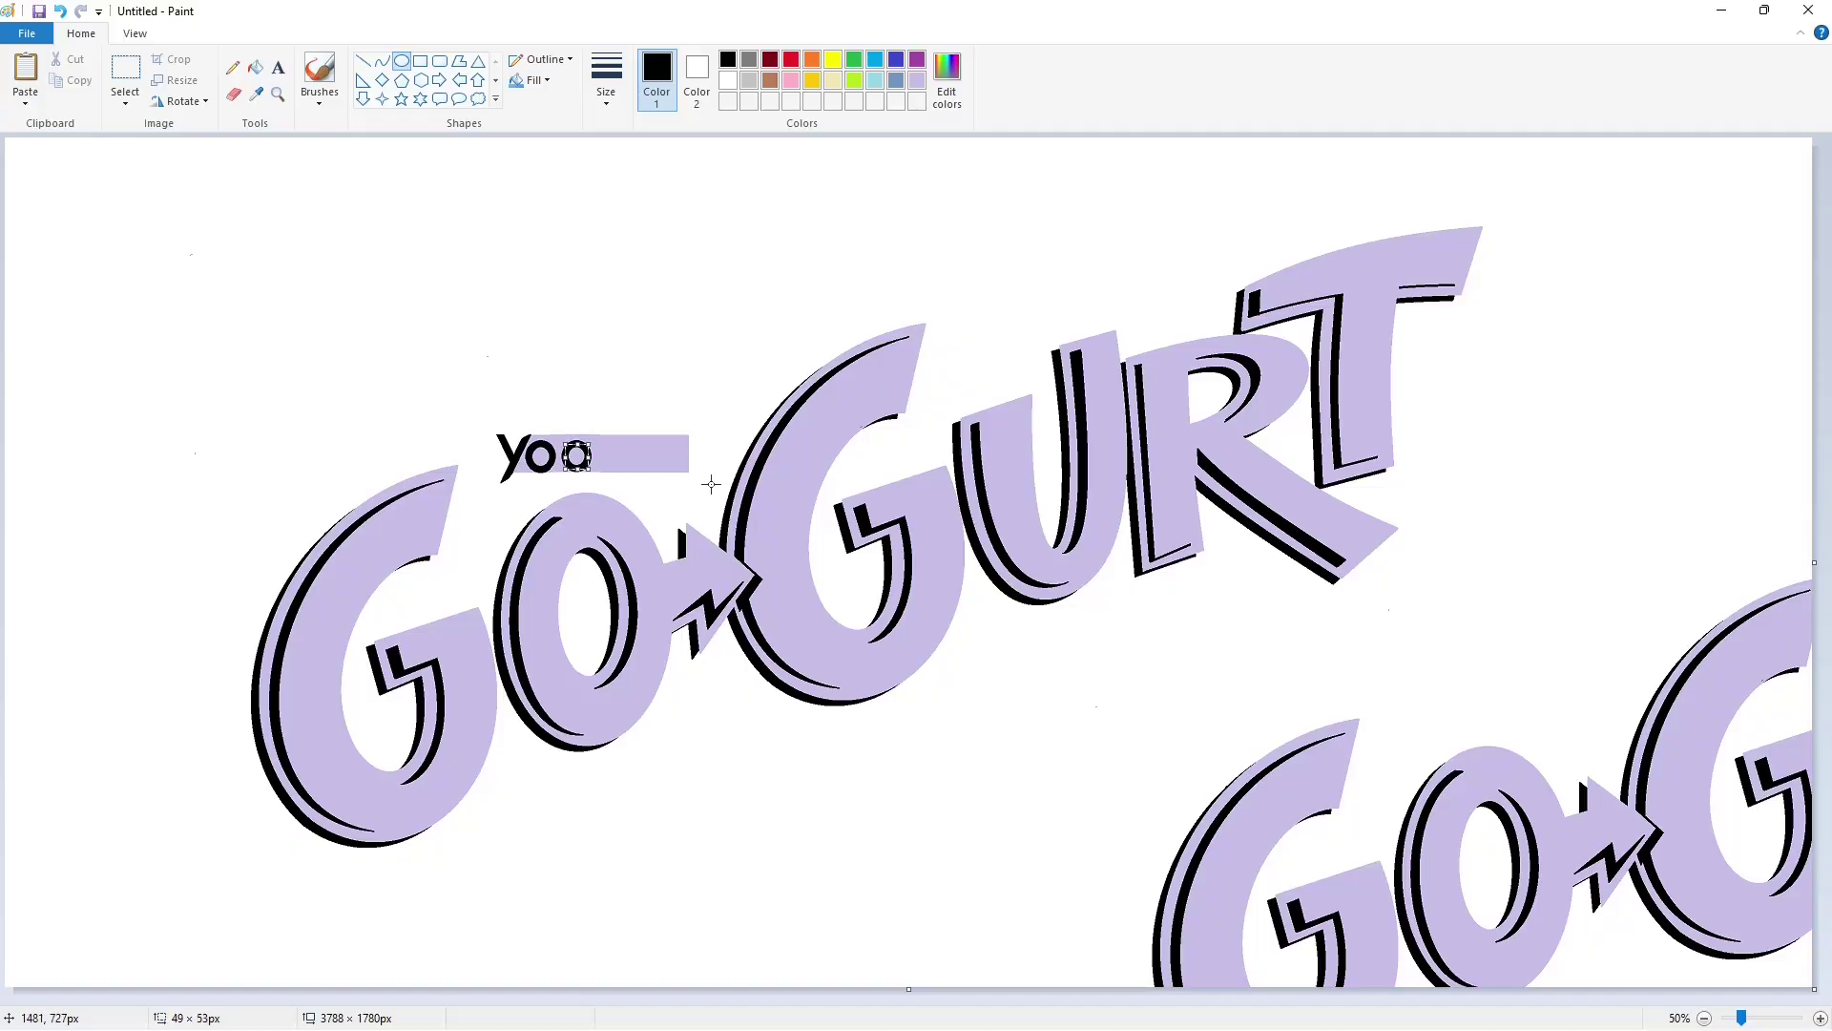
- Draw thick black vertical lines for the p's stem, about 89 px long, and for the l beside it
{"action": "left_click", "coordinate": [363, 60]}
{"action": "left_click_drag", "start_coordinate": [562, 437], "coordinate": [564, 486]}
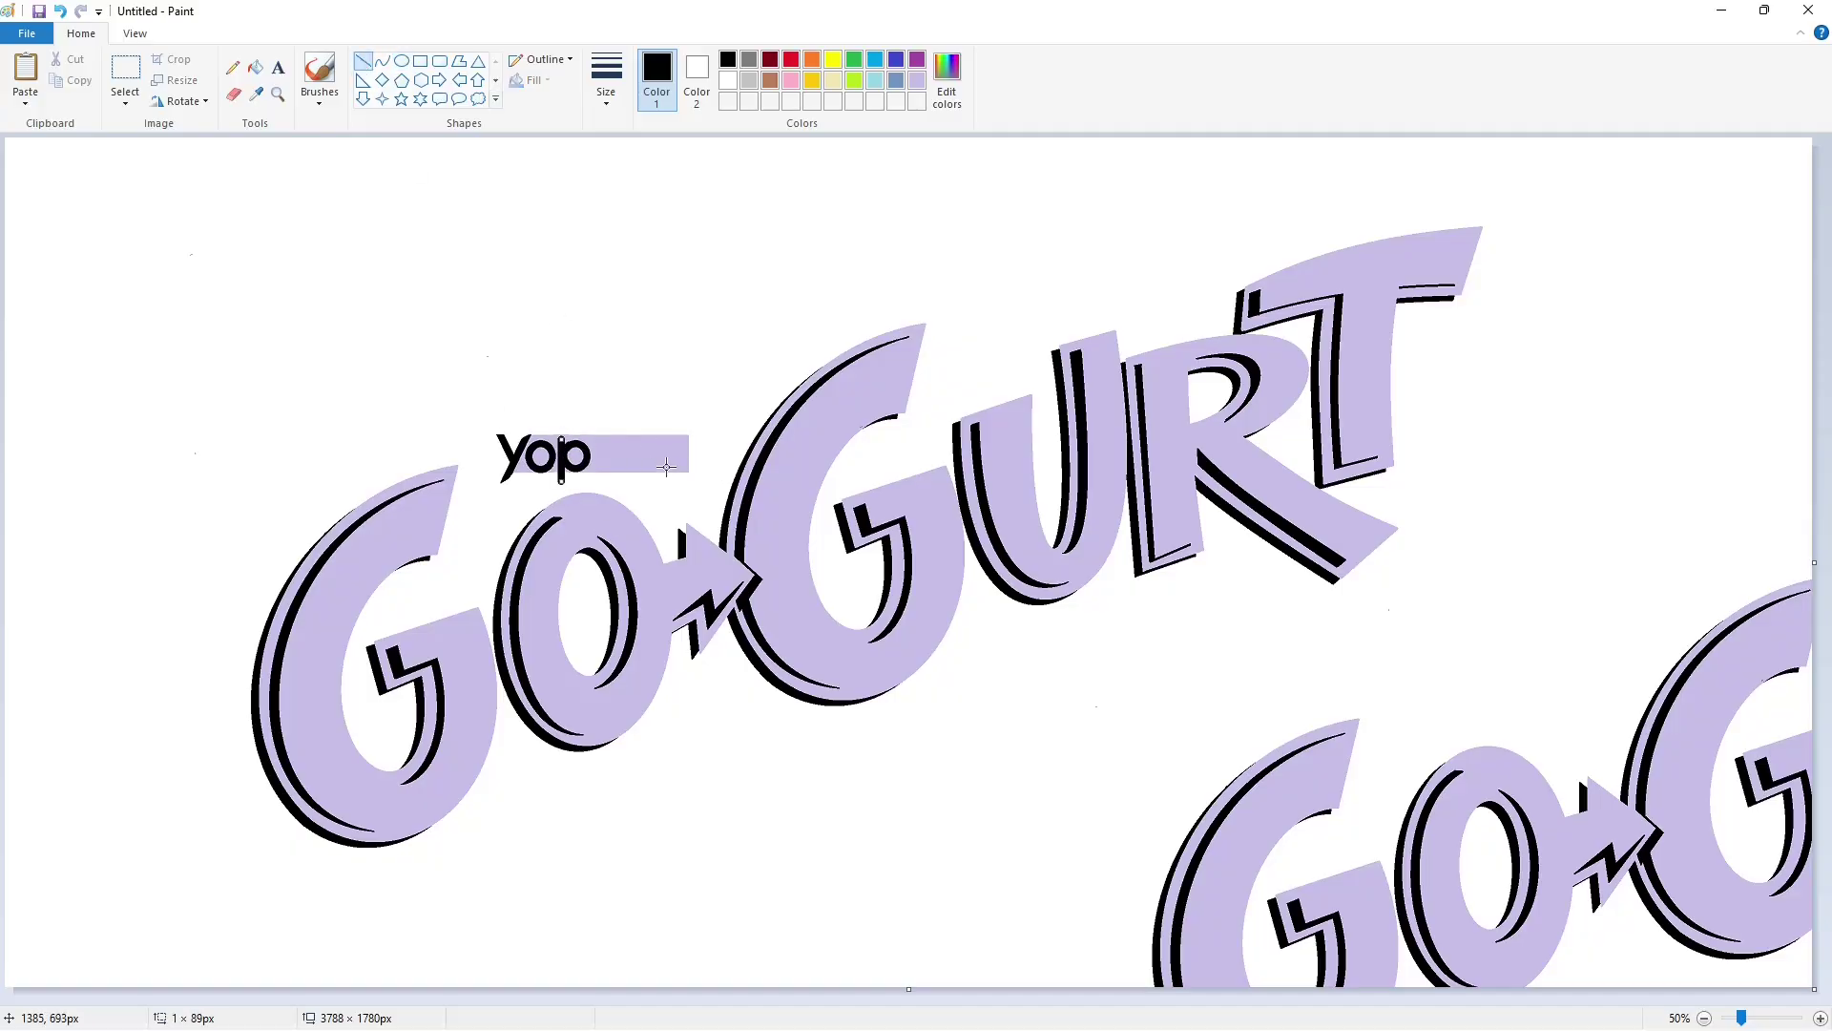
{"action": "left_click", "coordinate": [1821, 1018]}
{"action": "left_click", "coordinate": [917, 81]}
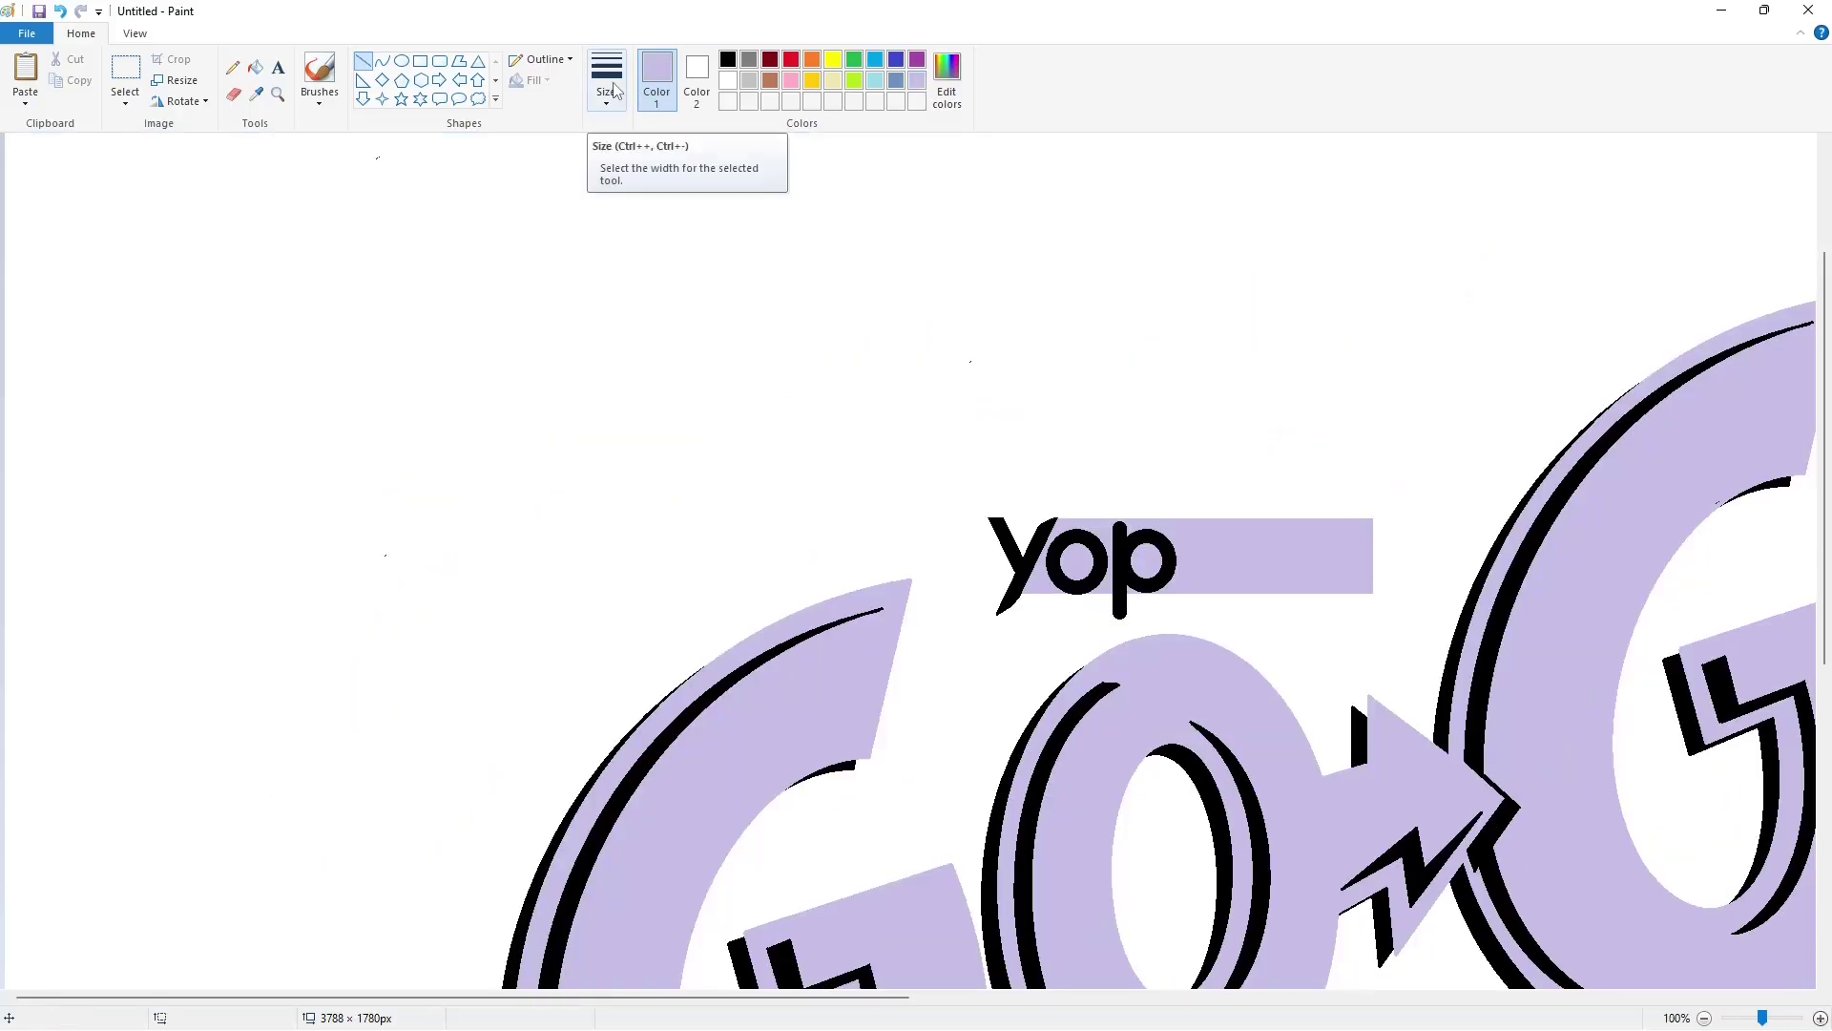
{"action": "left_click", "coordinate": [1704, 1019]}
{"action": "left_click", "coordinate": [727, 59]}
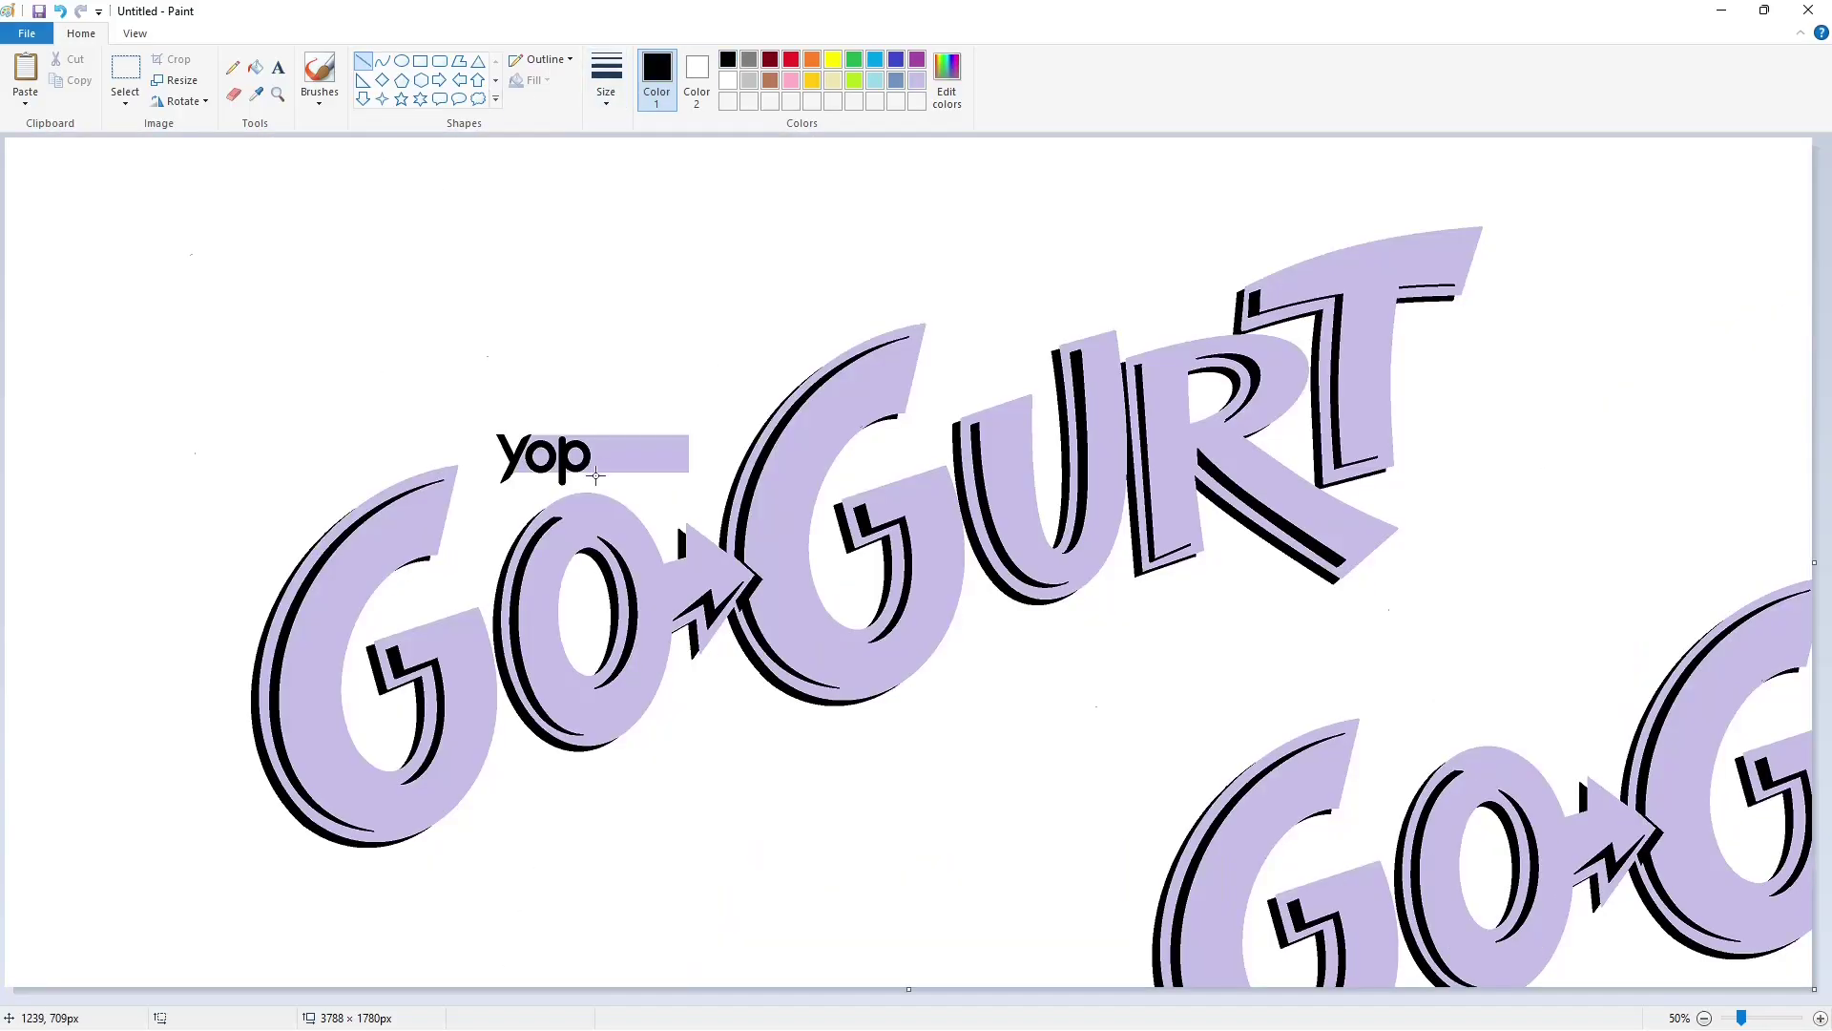
{"action": "left_click_drag", "start_coordinate": [595, 431], "coordinate": [595, 457]}
{"action": "left_click", "coordinate": [402, 60]}
- Copy the p into the canvas's upper left corner and fill the scraps pasted around it with white
{"action": "left_click", "coordinate": [125, 68]}
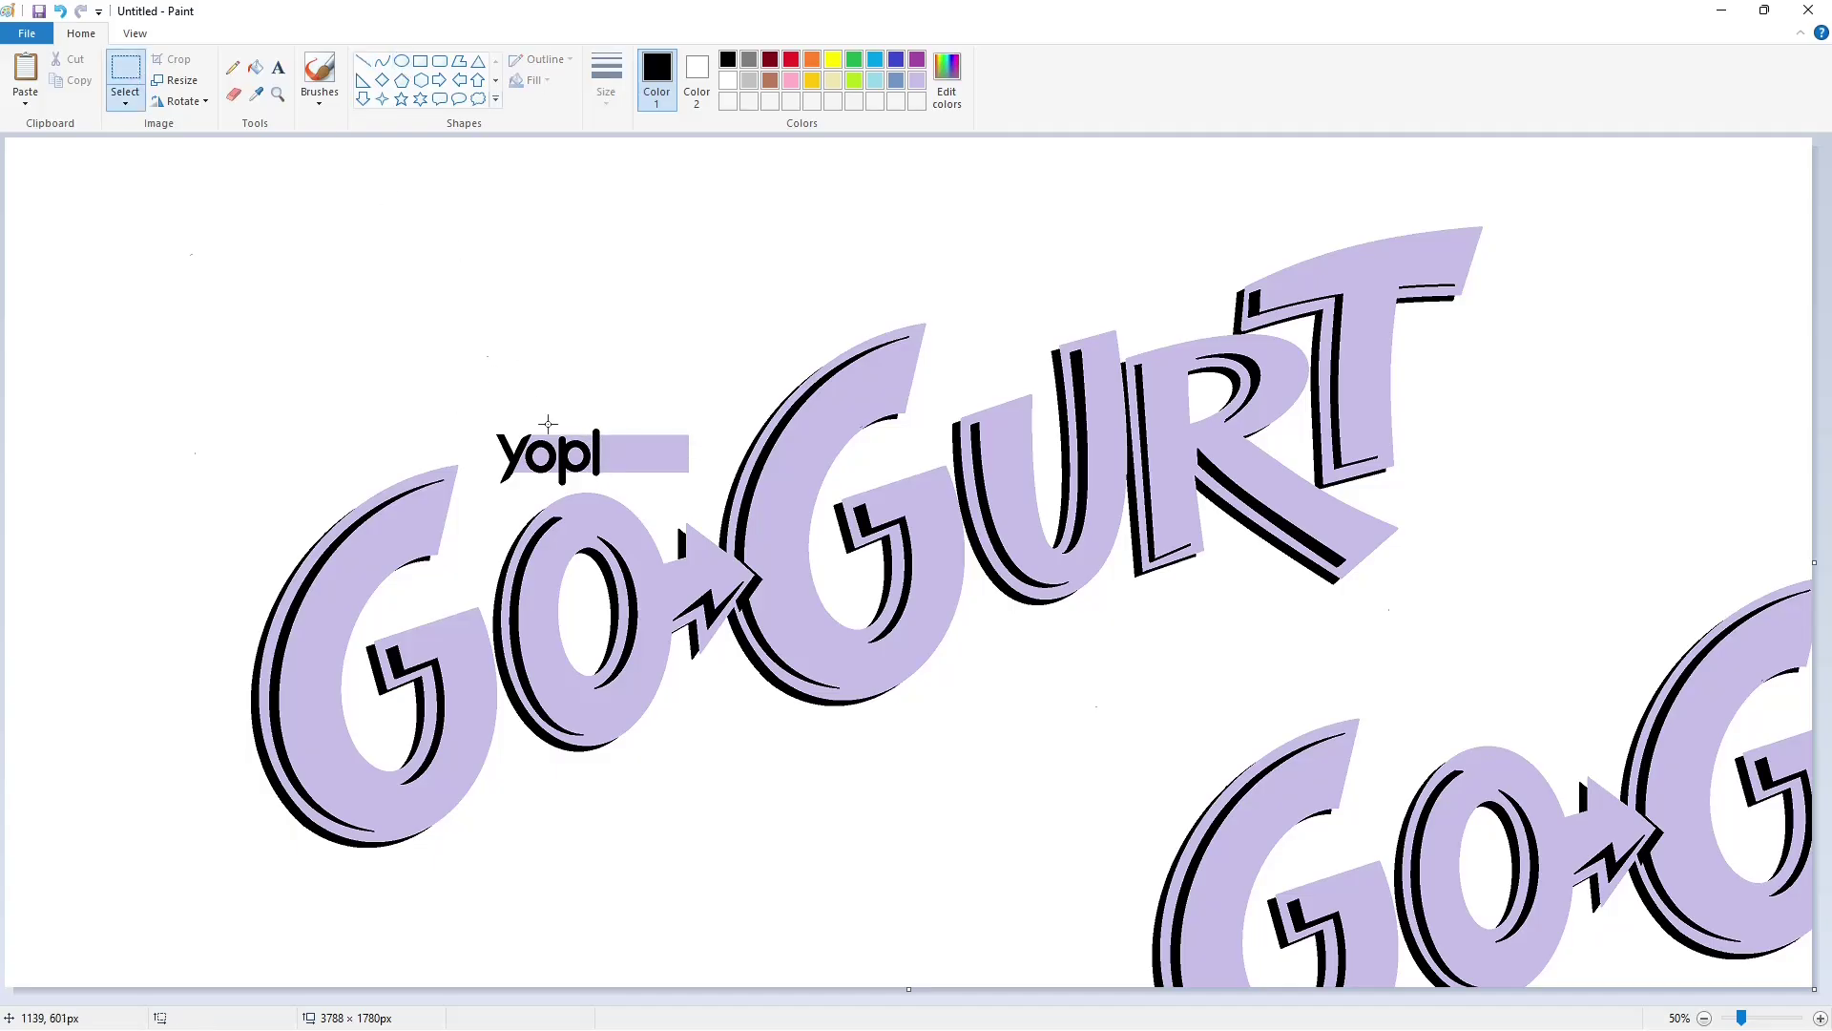
{"action": "left_click_drag", "start_coordinate": [548, 424], "coordinate": [600, 496]}
{"action": "key", "text": "ctrl+c"}
{"action": "key", "text": "ctrl+v"}
{"action": "left_click", "coordinate": [256, 68]}
{"action": "left_click", "coordinate": [728, 82]}
{"action": "left_click", "coordinate": [25, 169]}
{"action": "left_click", "coordinate": [47, 158]}
{"action": "left_click", "coordinate": [54, 165]}
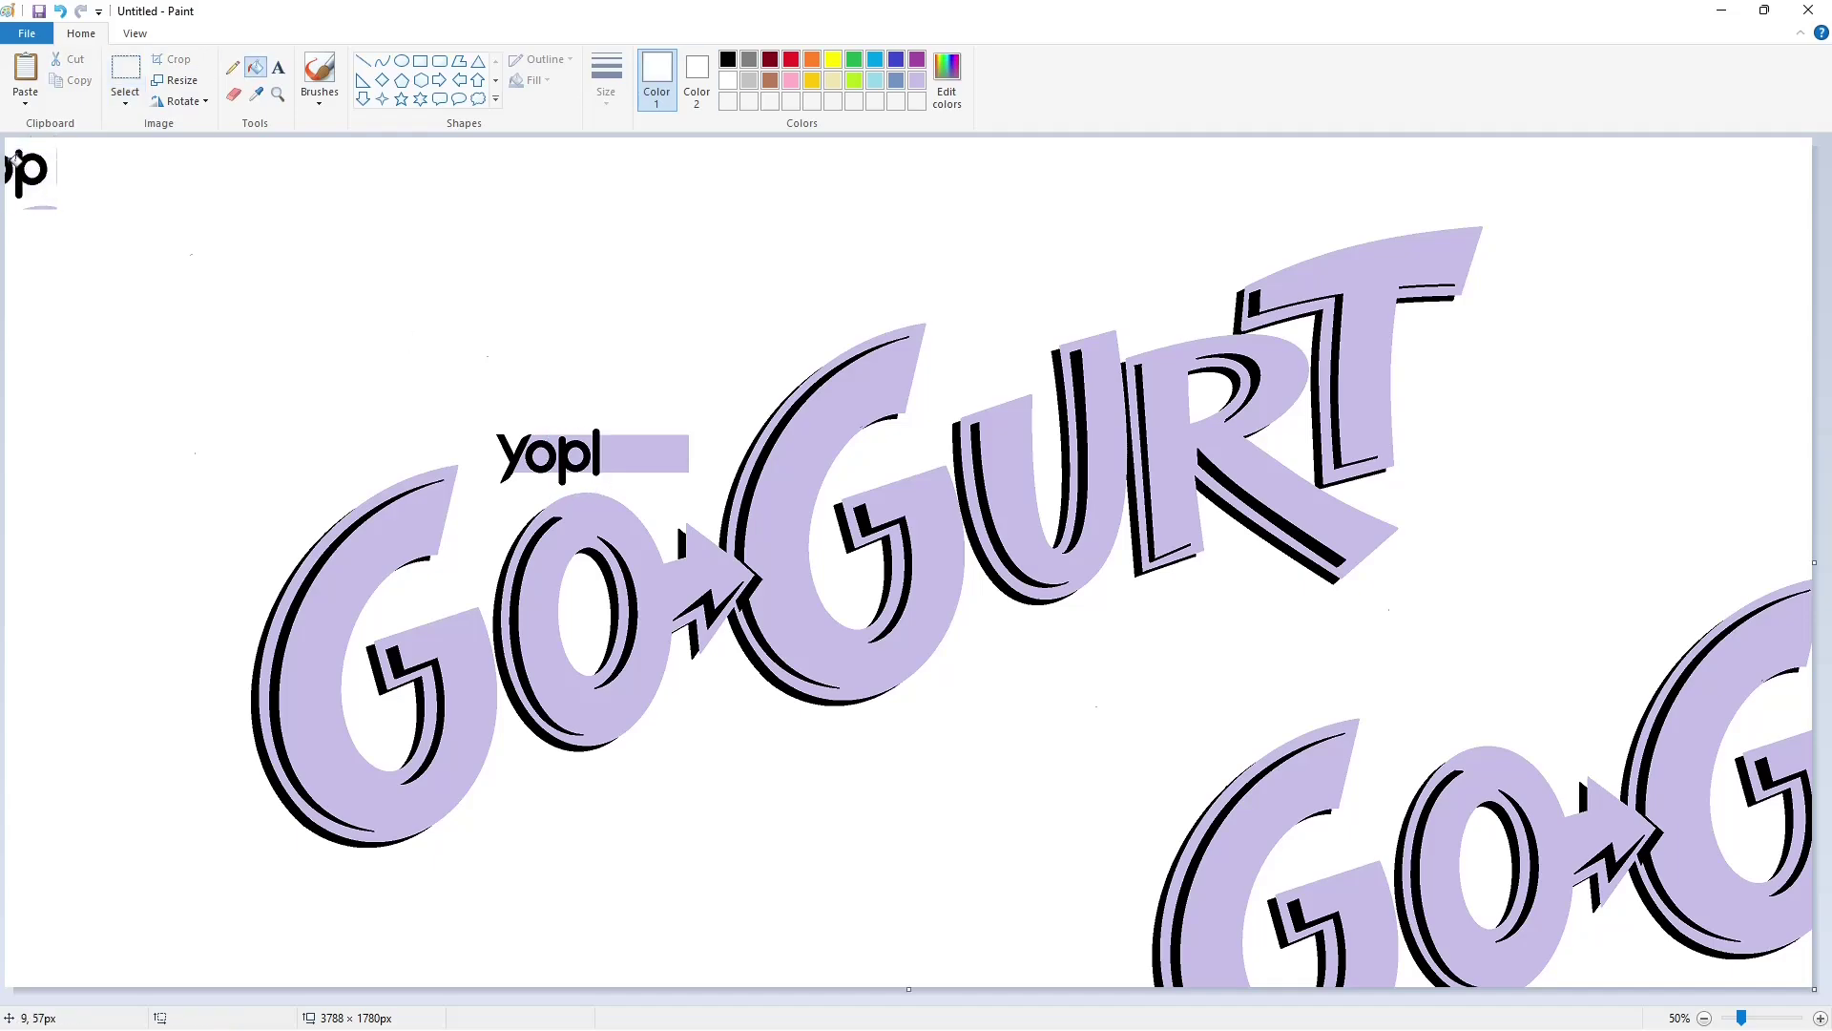
{"action": "left_click", "coordinate": [232, 96]}
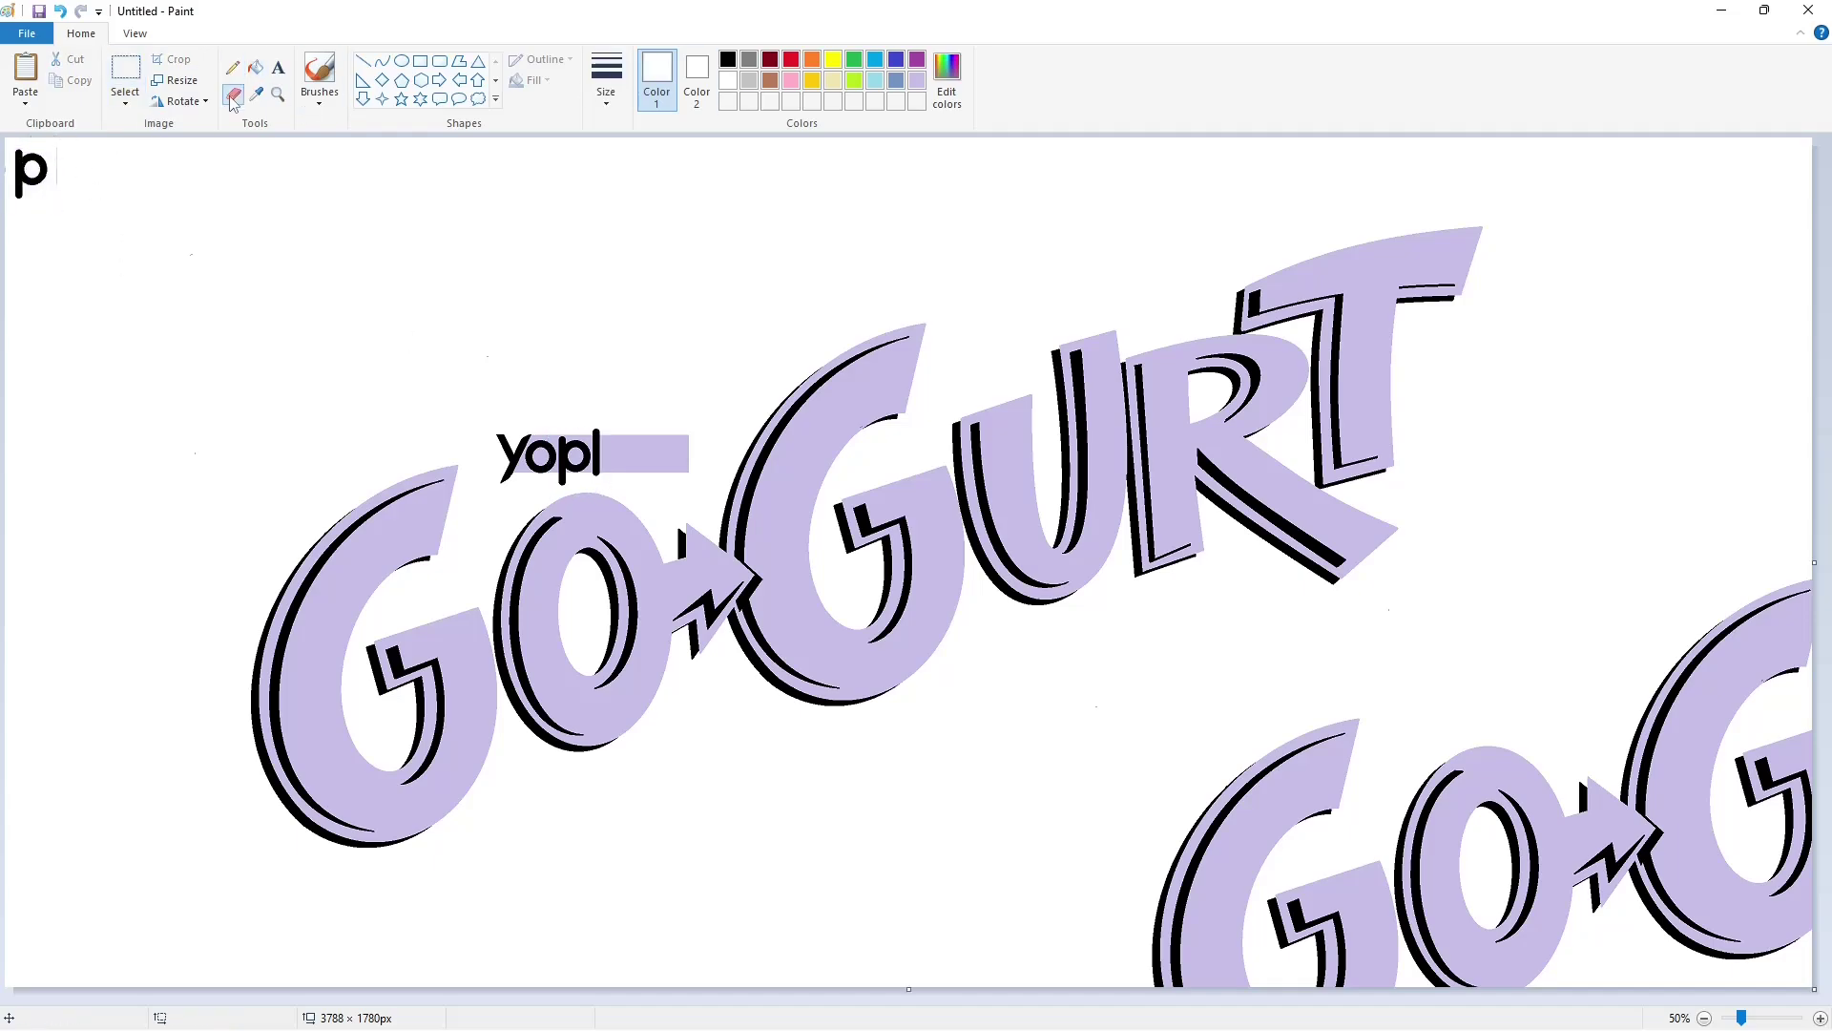
- Copy the separate p, flip the copy horizontally and place it after the l as the base of the a
{"action": "left_click", "coordinate": [125, 69]}
{"action": "left_click_drag", "start_coordinate": [127, 261], "coordinate": [3, 135]}
{"action": "key", "text": "ctrl+c"}
{"action": "key", "text": "ctrl+v"}
{"action": "left_click", "coordinate": [177, 101]}
{"action": "left_click", "coordinate": [194, 208]}
{"action": "left_click_drag", "start_coordinate": [84, 190], "coordinate": [608, 483]}
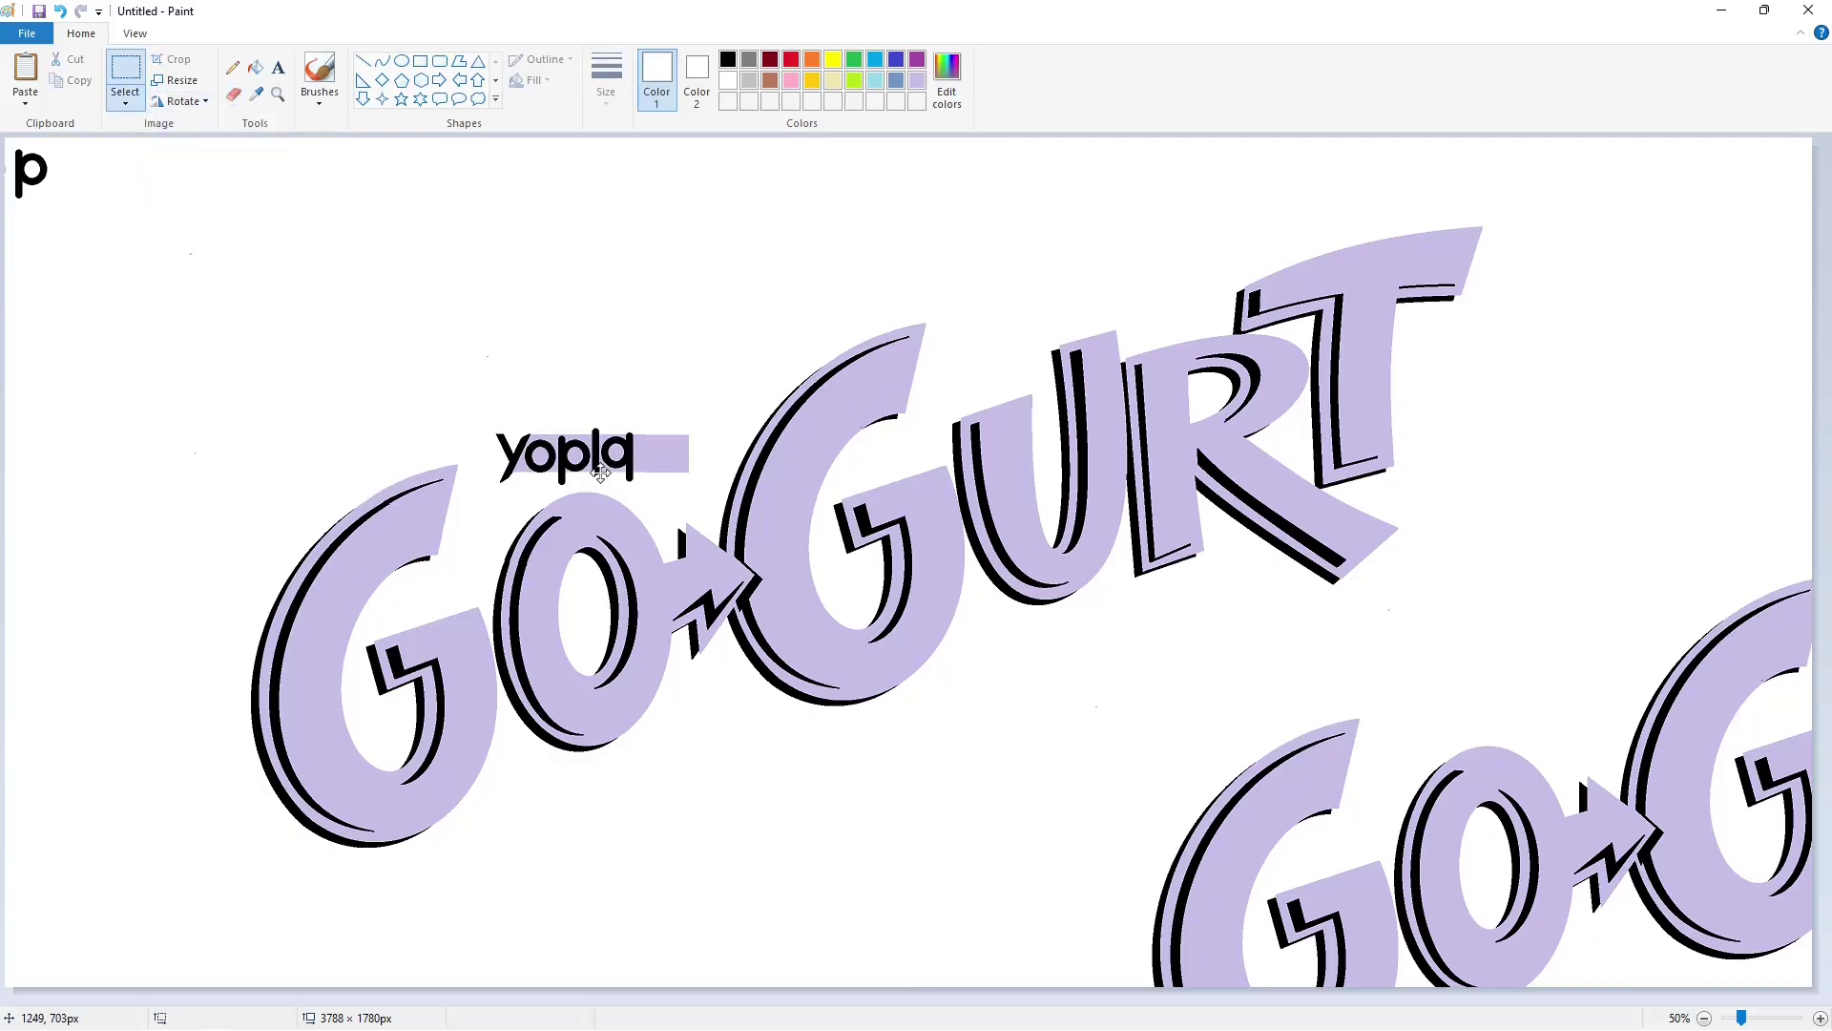
{"action": "left_click", "coordinate": [949, 495]}
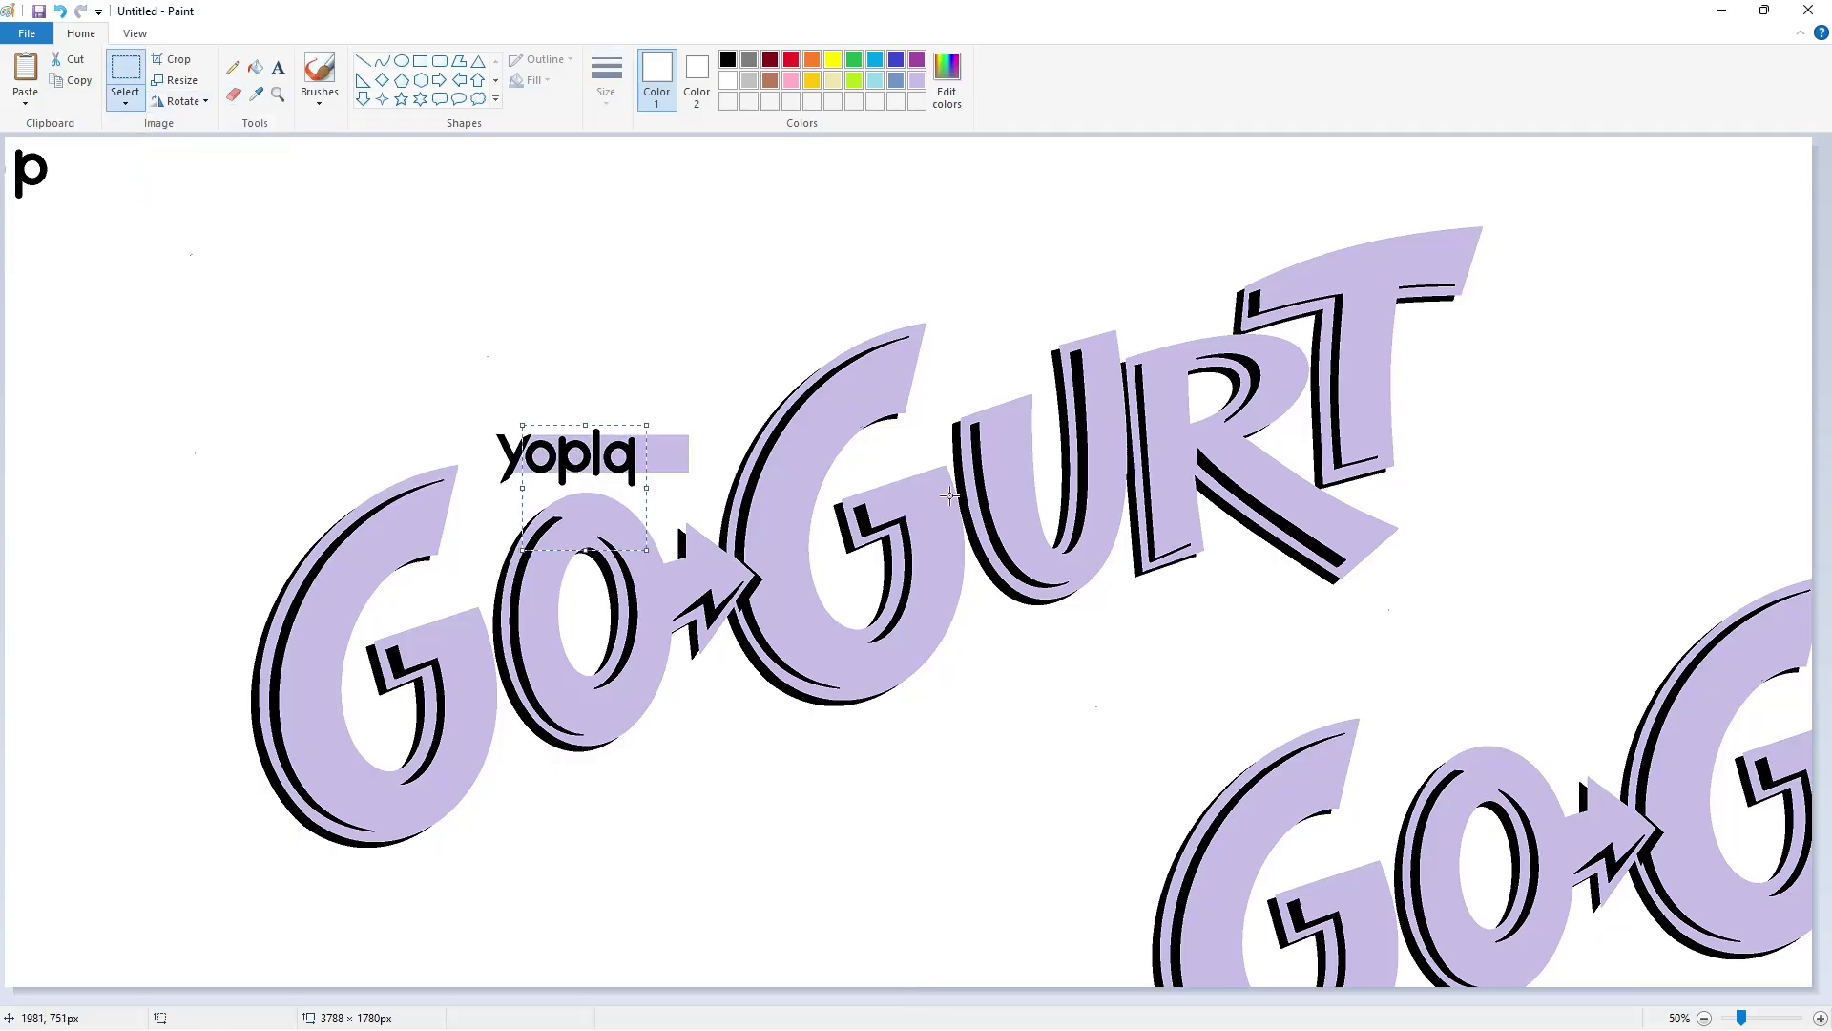
- Draw the black strokes of the i and t after the a, and fill the remaining lavender bar with white
{"action": "left_click", "coordinate": [362, 62]}
{"action": "left_click_drag", "start_coordinate": [644, 441], "coordinate": [657, 482]}
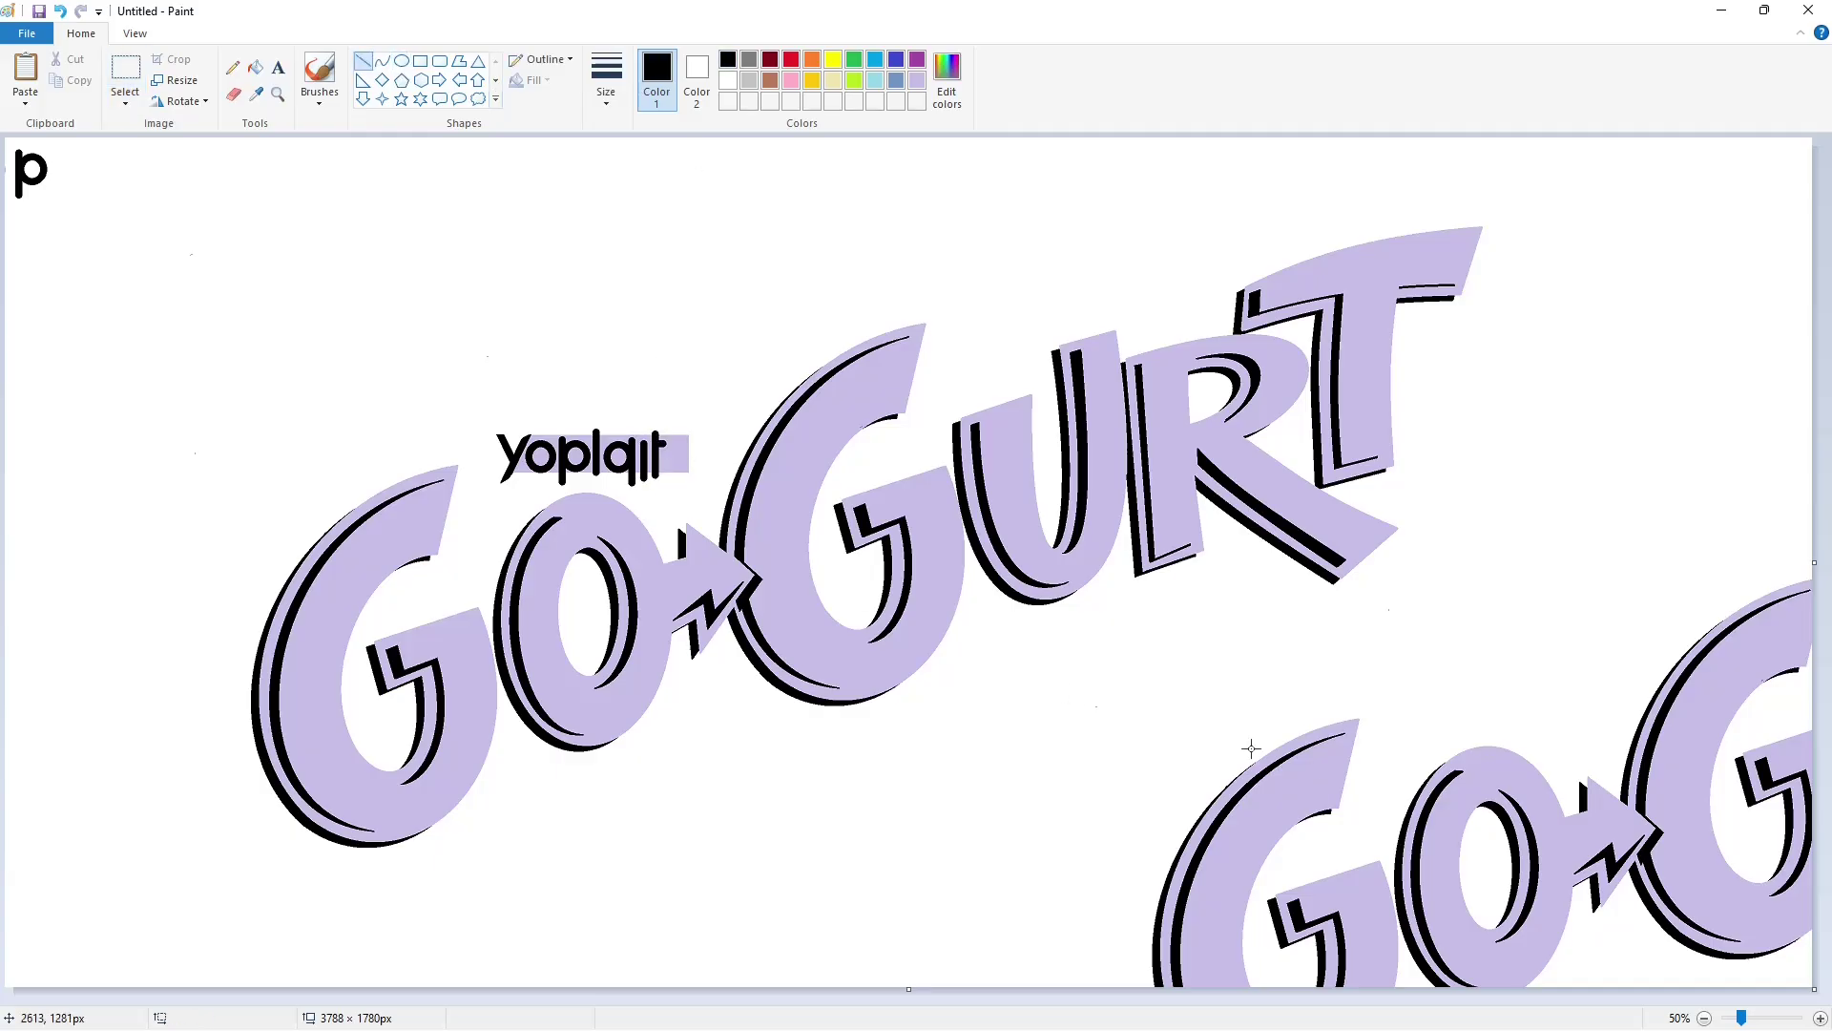
{"action": "left_click", "coordinate": [1821, 1019]}
{"action": "scroll", "coordinate": [924, 920], "scroll_direction": "down", "scroll_amount": 2}
{"action": "left_click_drag", "start_coordinate": [845, 998], "coordinate": [1050, 997]}
{"action": "scroll", "coordinate": [821, 668], "scroll_direction": "up", "scroll_amount": 1}
{"action": "left_click", "coordinate": [255, 68]}
{"action": "left_click", "coordinate": [729, 80]}
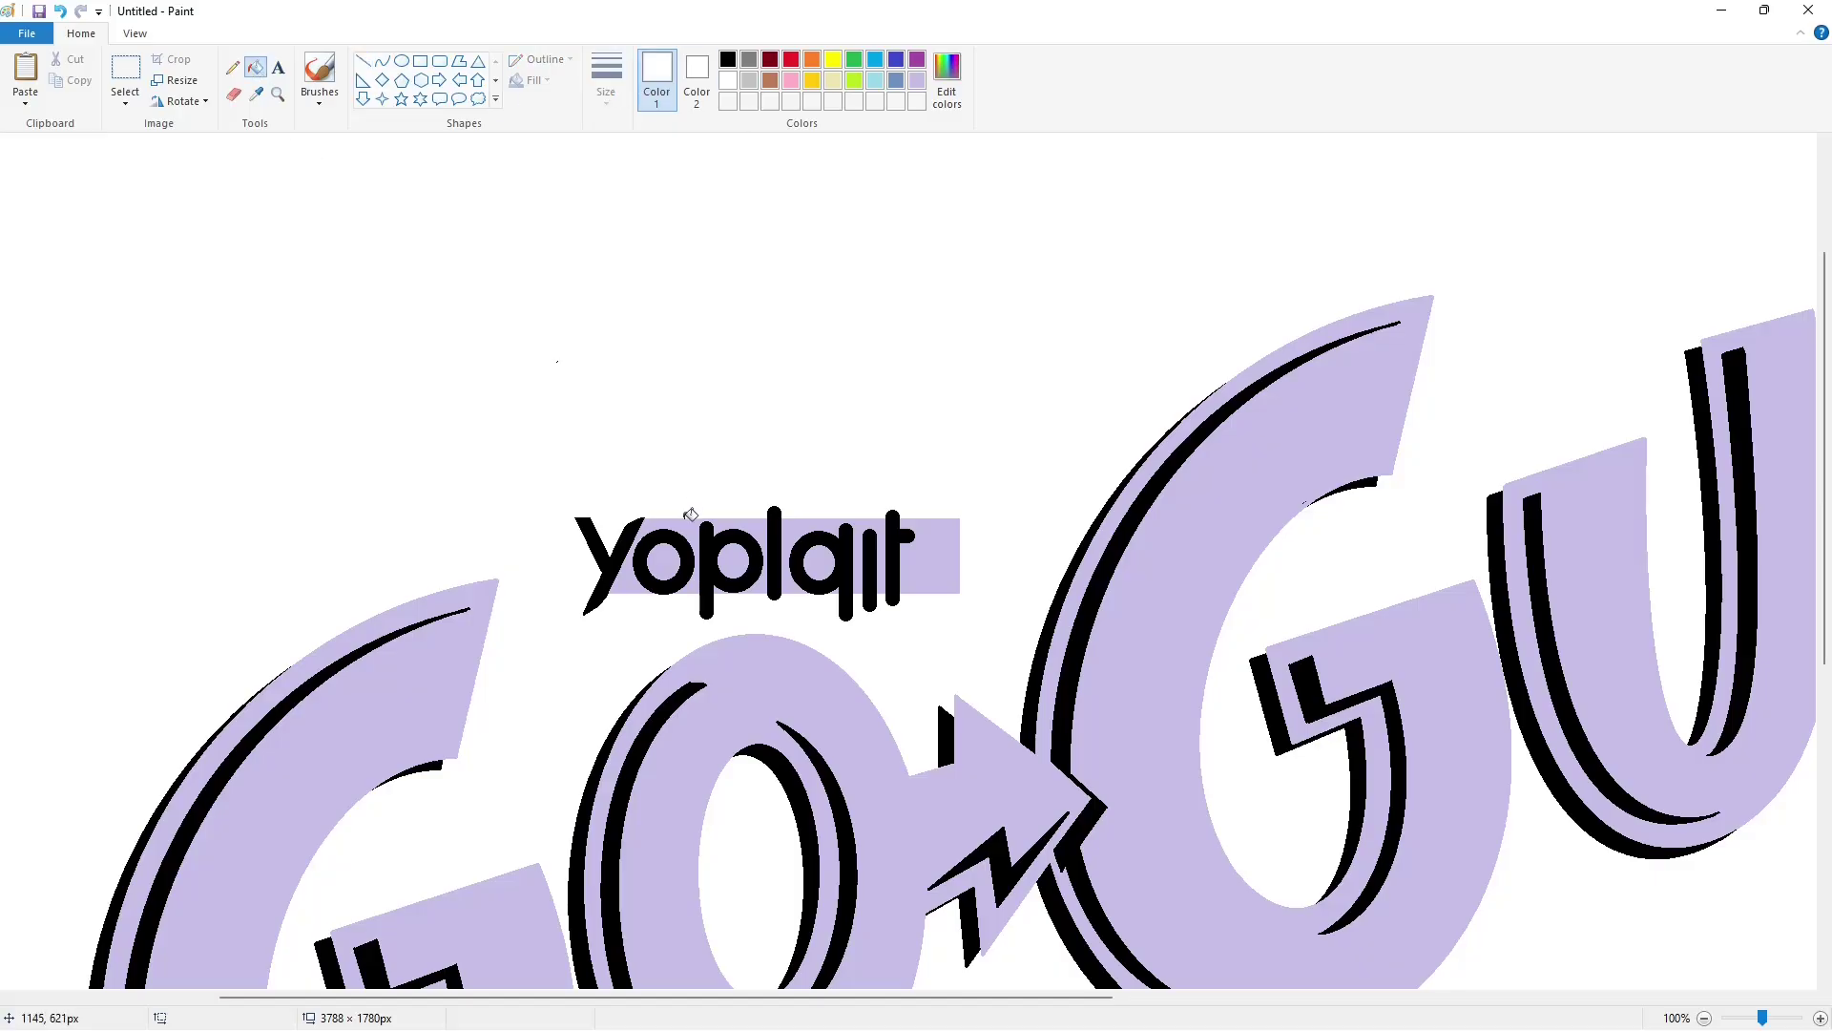
{"action": "left_click", "coordinate": [683, 522]}
{"action": "left_click", "coordinate": [666, 561]}
- Shape the stem ends of the p, l and a with white straight lines using the thickest size
{"action": "left_click", "coordinate": [363, 60]}
{"action": "left_click", "coordinate": [606, 77]}
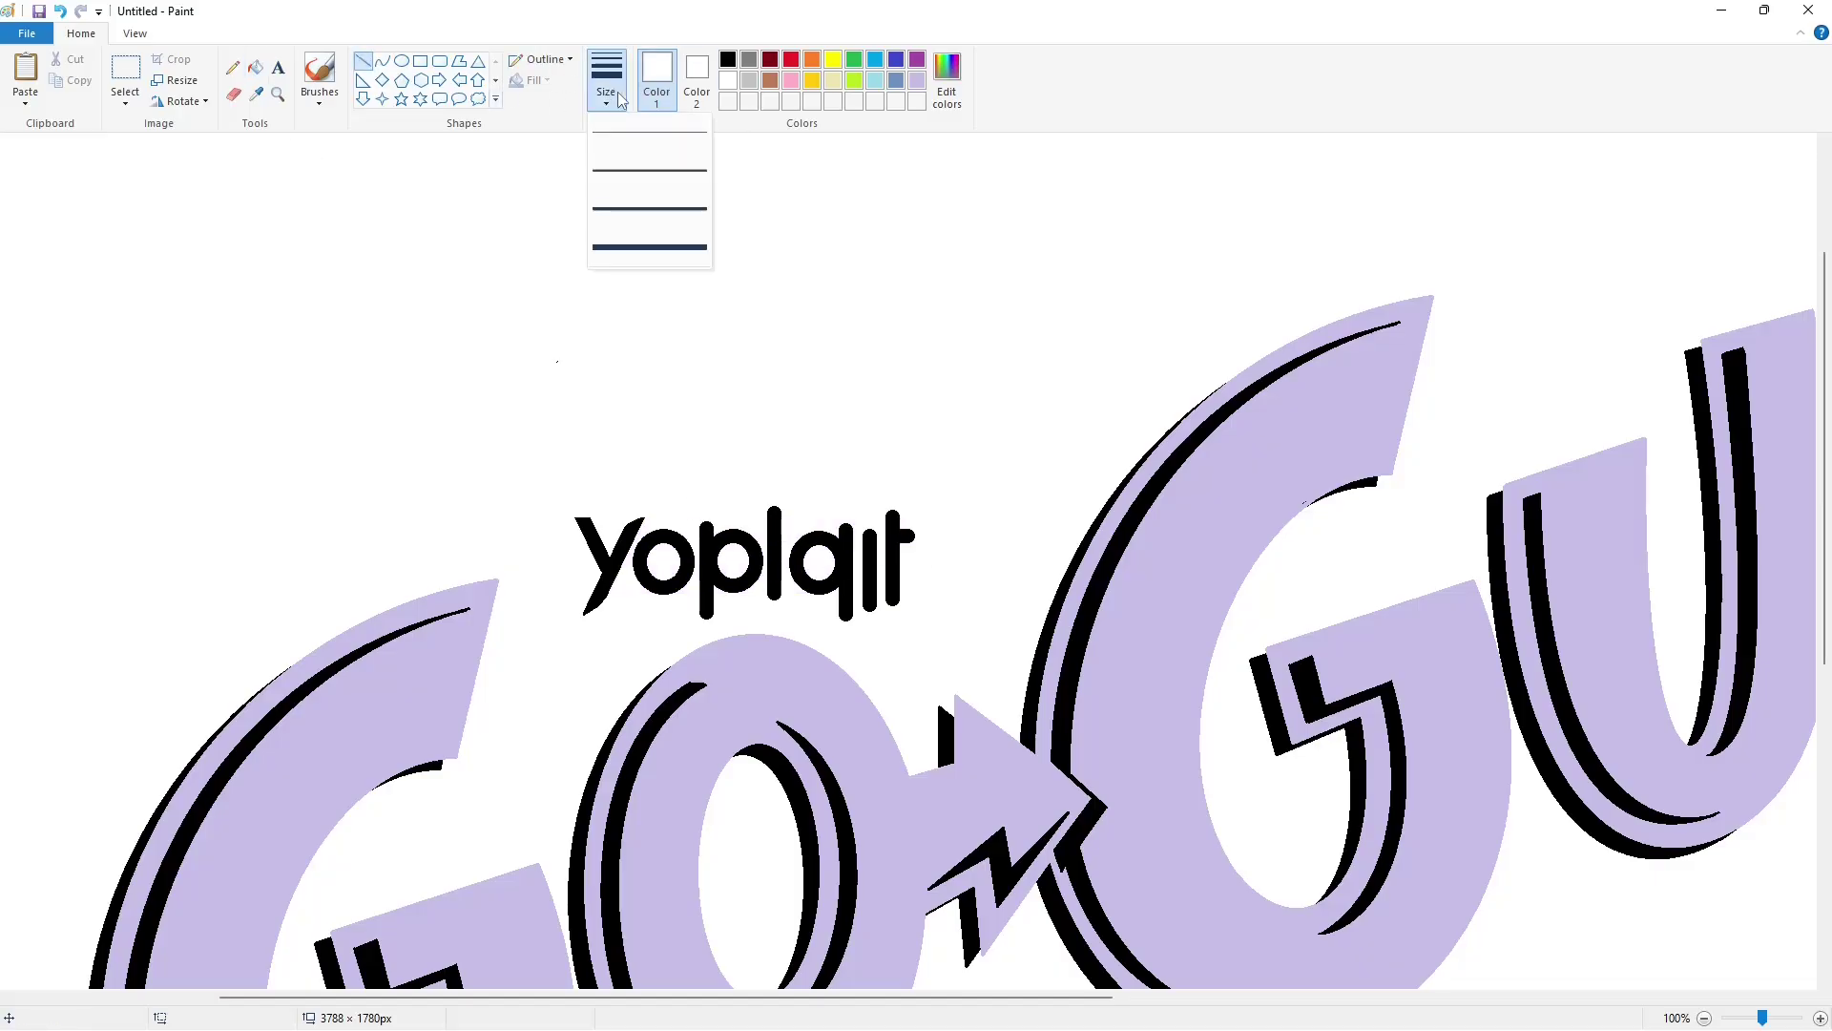
{"action": "left_click", "coordinate": [649, 250]}
{"action": "left_click_drag", "start_coordinate": [698, 521], "coordinate": [732, 521]}
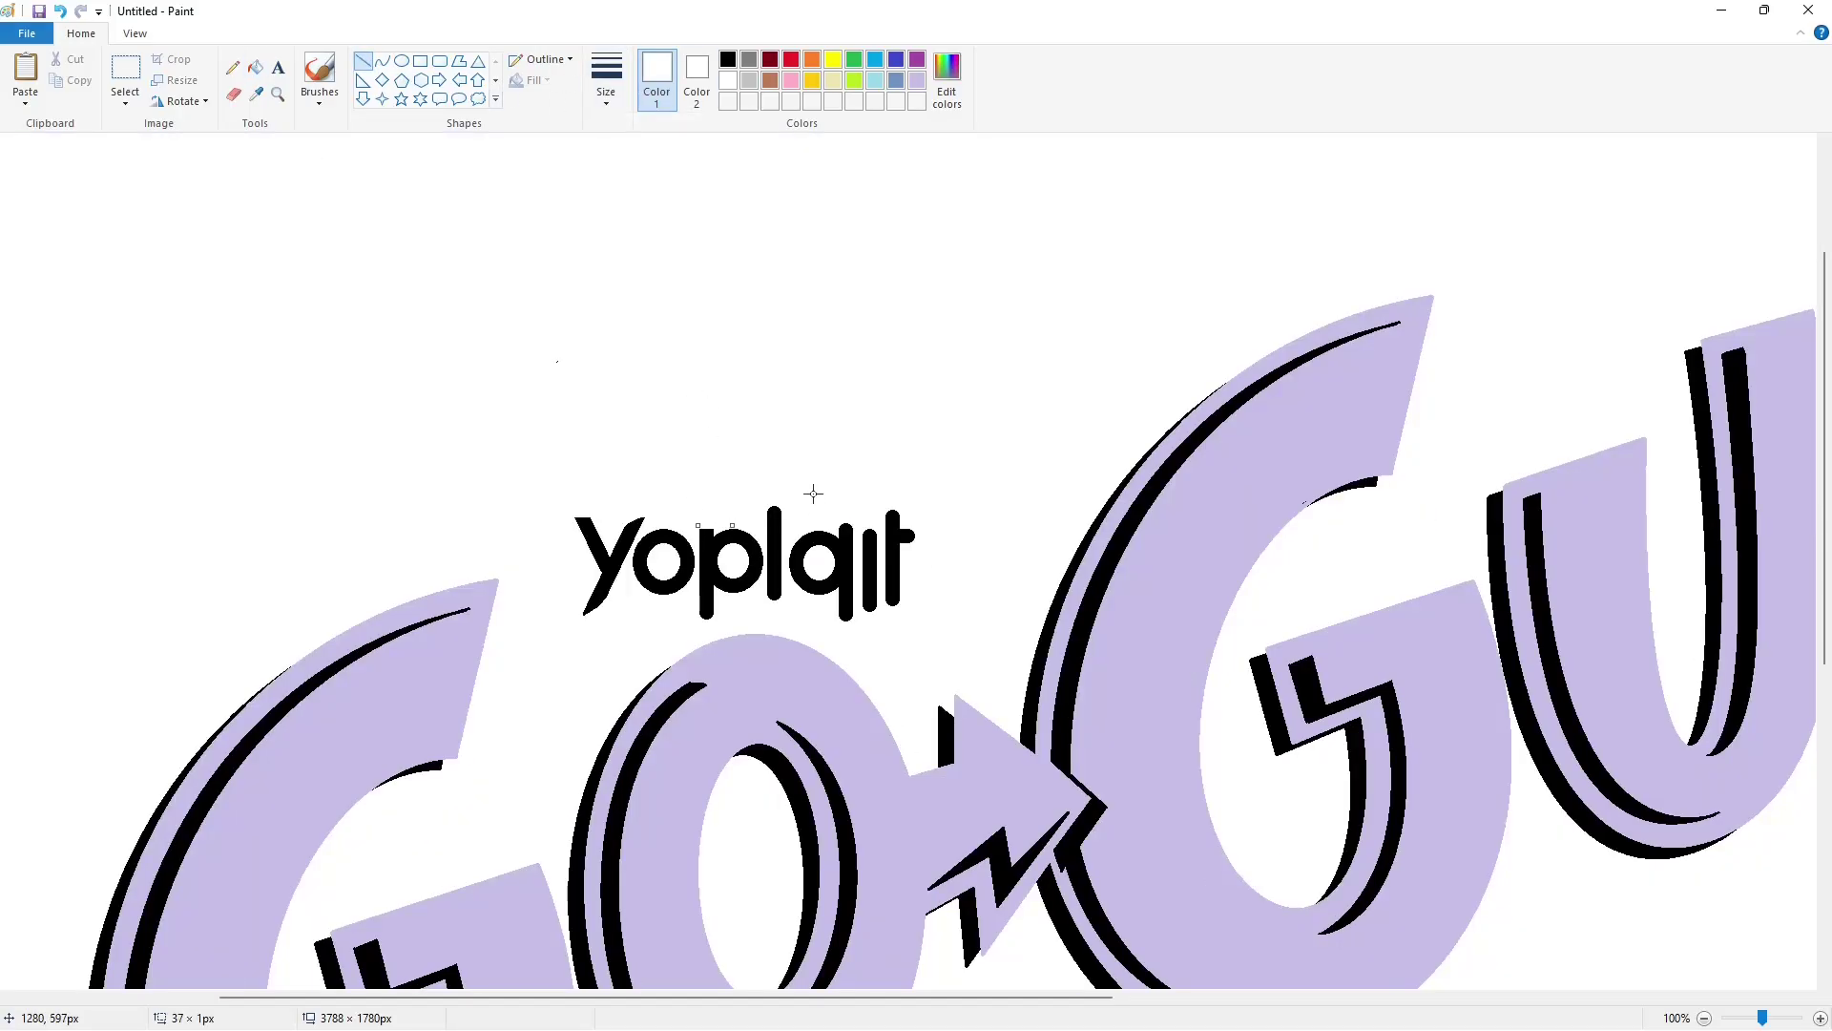
{"action": "left_click", "coordinate": [813, 489]}
{"action": "left_click_drag", "start_coordinate": [718, 608], "coordinate": [810, 598]}
{"action": "left_click", "coordinate": [777, 618]}
{"action": "left_click", "coordinate": [835, 502]}
{"action": "left_click_drag", "start_coordinate": [768, 524], "coordinate": [846, 526]}
{"action": "left_click", "coordinate": [856, 546]}
- Cut the a, i and t flat along the baseline with white lines and fill the cut-off ends with white
{"action": "left_click_drag", "start_coordinate": [819, 591], "coordinate": [838, 591]}
{"action": "left_click", "coordinate": [255, 67]}
{"action": "left_click", "coordinate": [846, 609]}
{"action": "left_click", "coordinate": [361, 67]}
{"action": "left_click_drag", "start_coordinate": [837, 598], "coordinate": [864, 598]}
{"action": "left_click", "coordinate": [1025, 581]}
{"action": "left_click", "coordinate": [255, 69]}
{"action": "left_click", "coordinate": [869, 606]}
{"action": "left_click", "coordinate": [893, 603]}
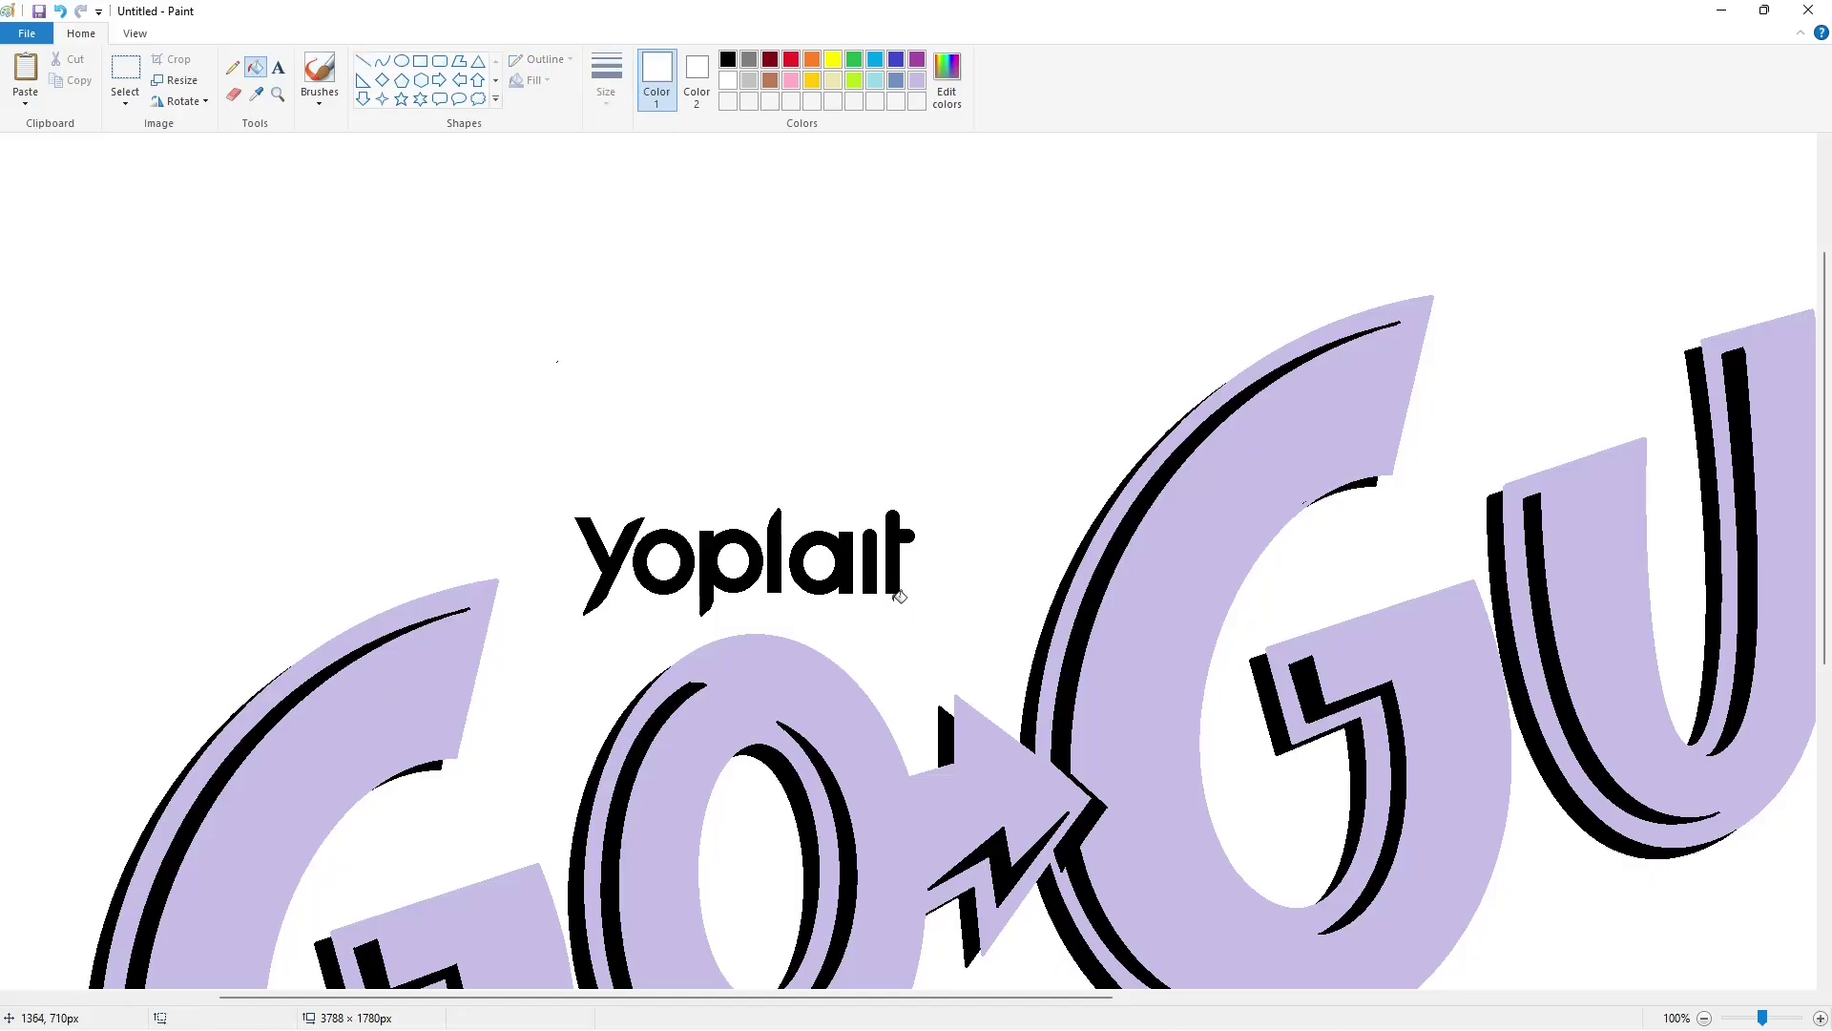
- Slant the tops of the i and t with white straight lines
{"action": "left_click", "coordinate": [365, 63]}
{"action": "left_click_drag", "start_coordinate": [861, 538], "coordinate": [921, 520]}
{"action": "left_click", "coordinate": [975, 493]}
{"action": "left_click", "coordinate": [981, 520]}
{"action": "left_click", "coordinate": [976, 531]}
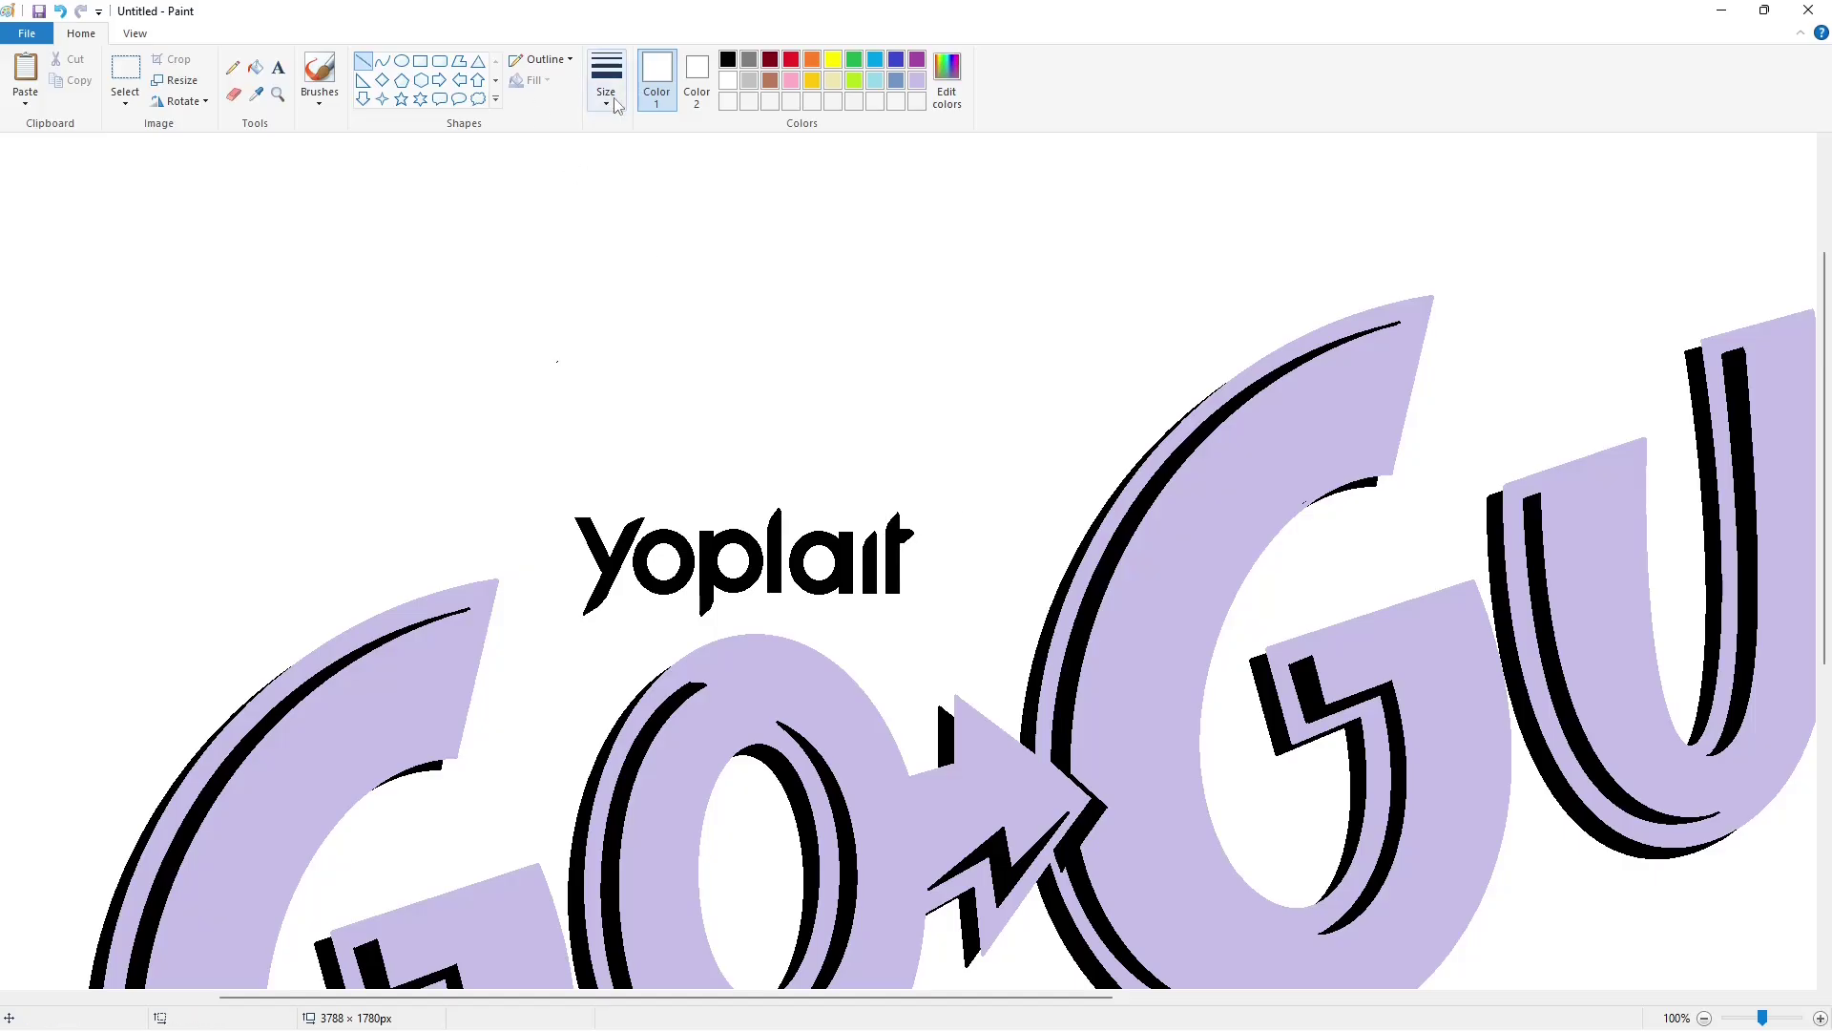
- Add a short slanted black accent above the i, undoing the first attempt and changing the line thickness
{"action": "left_click", "coordinate": [729, 59]}
{"action": "scroll", "coordinate": [1538, 928], "scroll_direction": "down", "scroll_amount": 1}
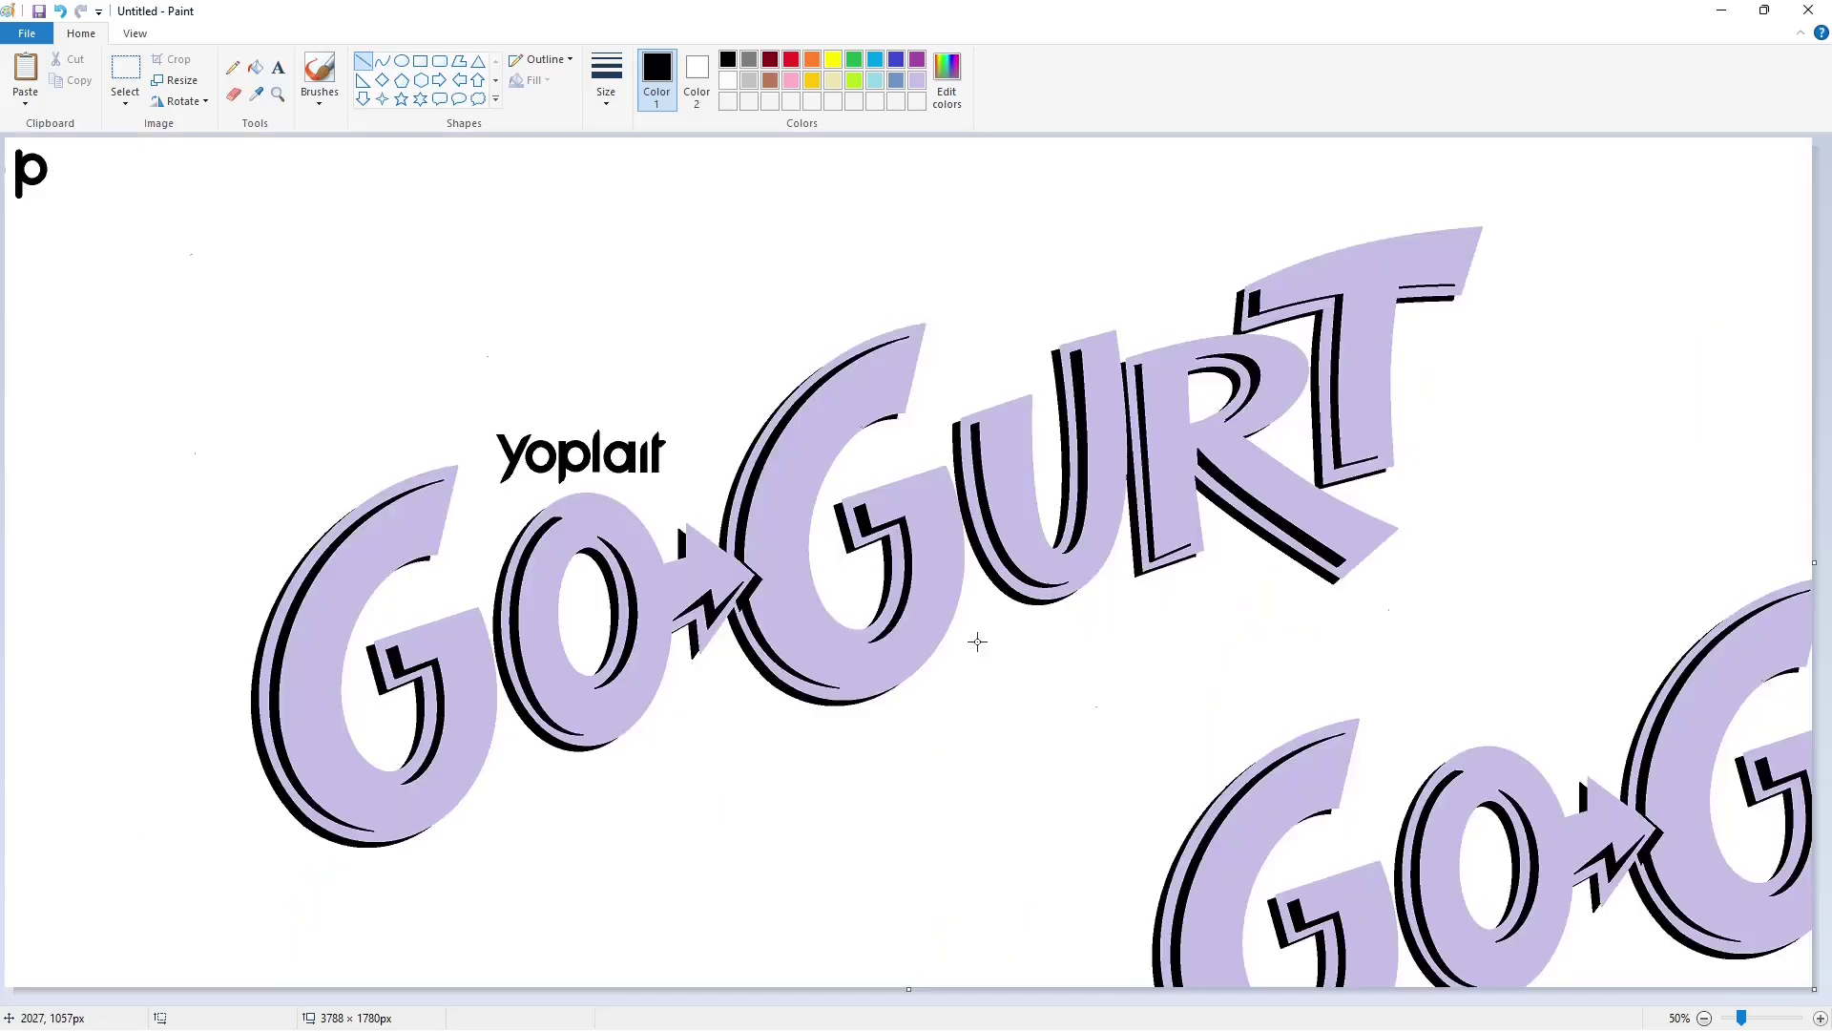
{"action": "left_click_drag", "start_coordinate": [639, 436], "coordinate": [642, 438]}
{"action": "left_click", "coordinate": [736, 441]}
{"action": "key", "text": "ctrl+z"}
{"action": "left_click", "coordinate": [607, 84]}
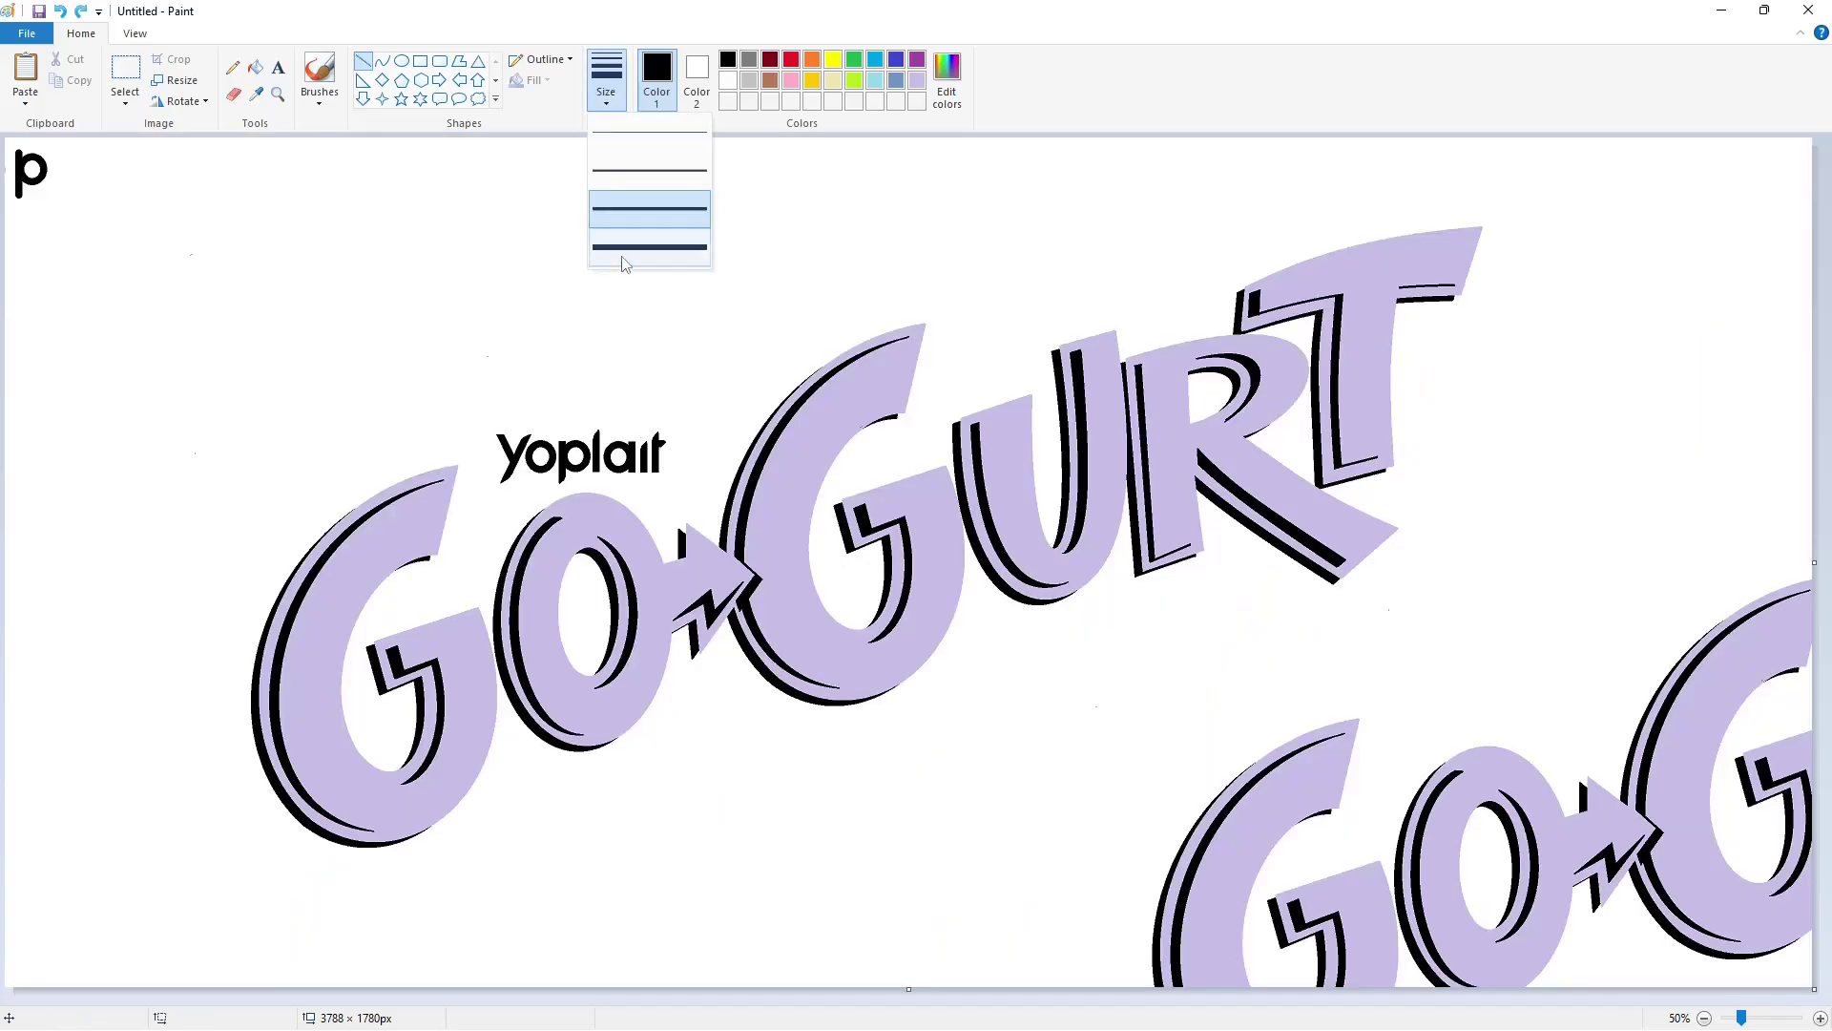
{"action": "left_click", "coordinate": [622, 255]}
- Copy the Yoplait word and place the pasted copy in empty space near the canvas's upper left corner
{"action": "left_click", "coordinate": [125, 71]}
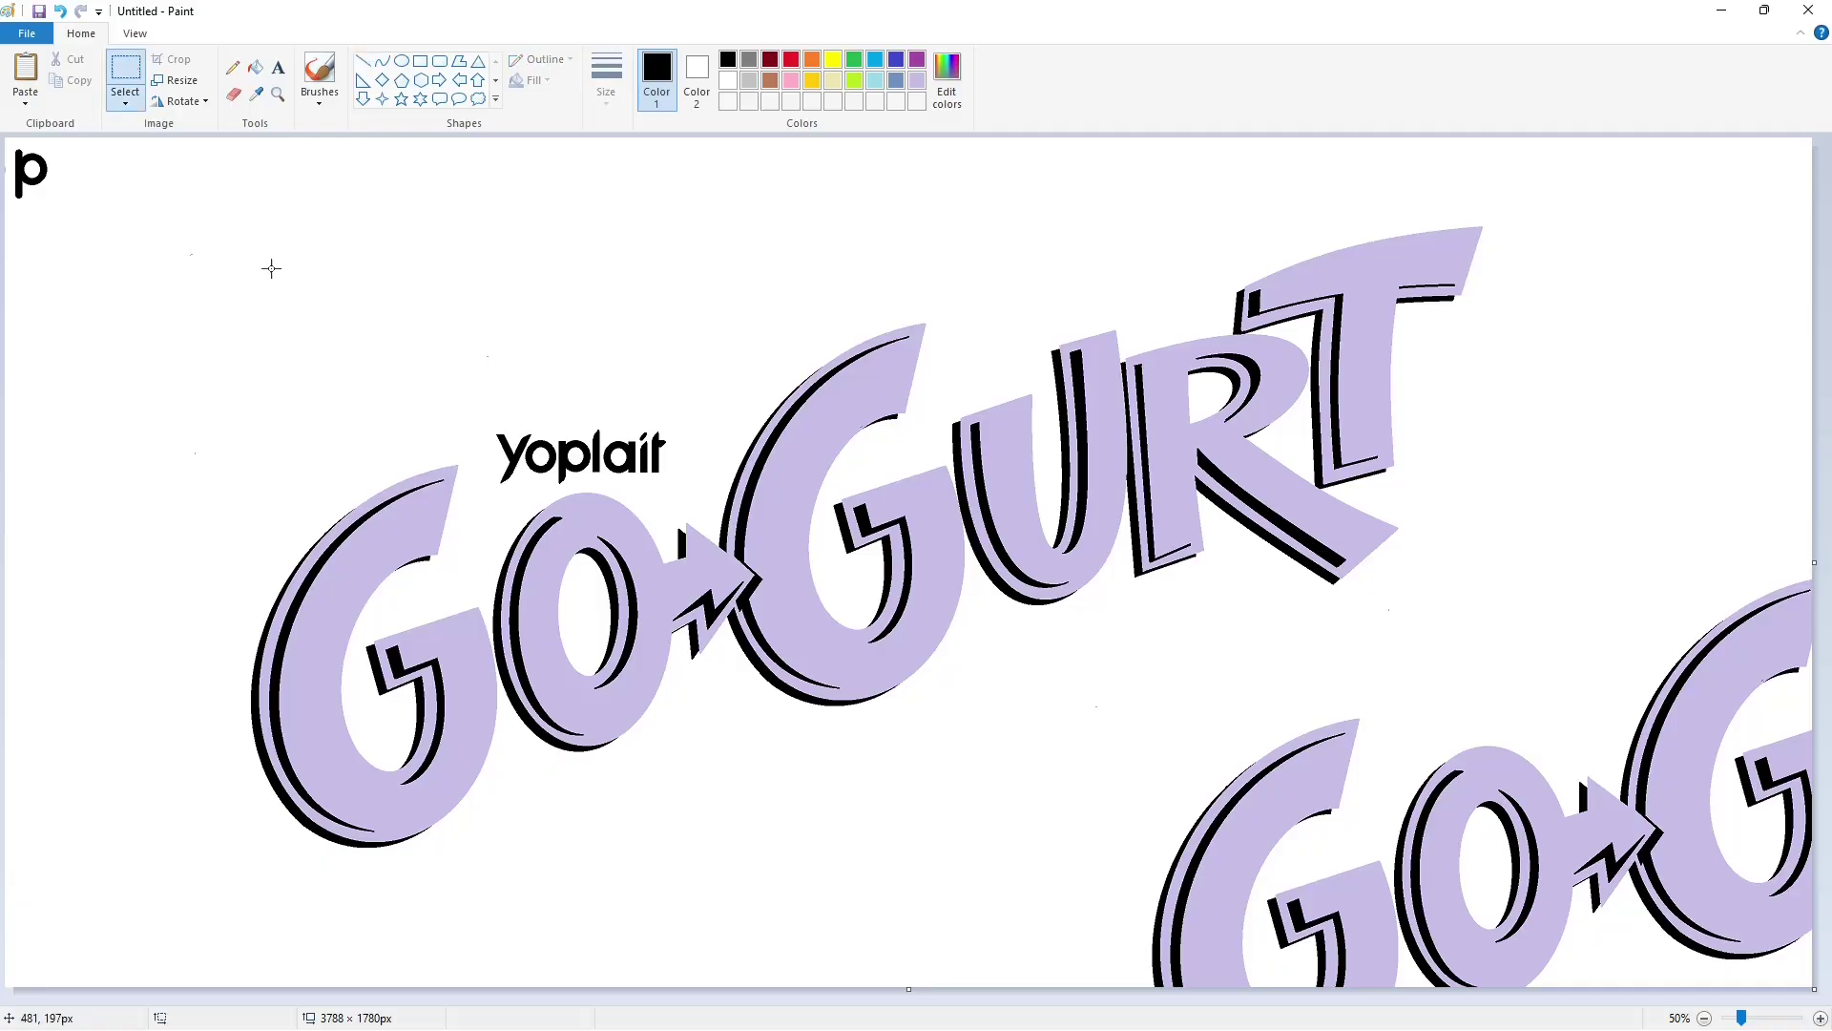
{"action": "left_click_drag", "start_coordinate": [467, 393], "coordinate": [697, 484]}
{"action": "key", "text": "ctrl+c"}
{"action": "key", "text": "ctrl+v"}
{"action": "left_click_drag", "start_coordinate": [114, 191], "coordinate": [250, 196]}
{"action": "left_click", "coordinate": [106, 184]}
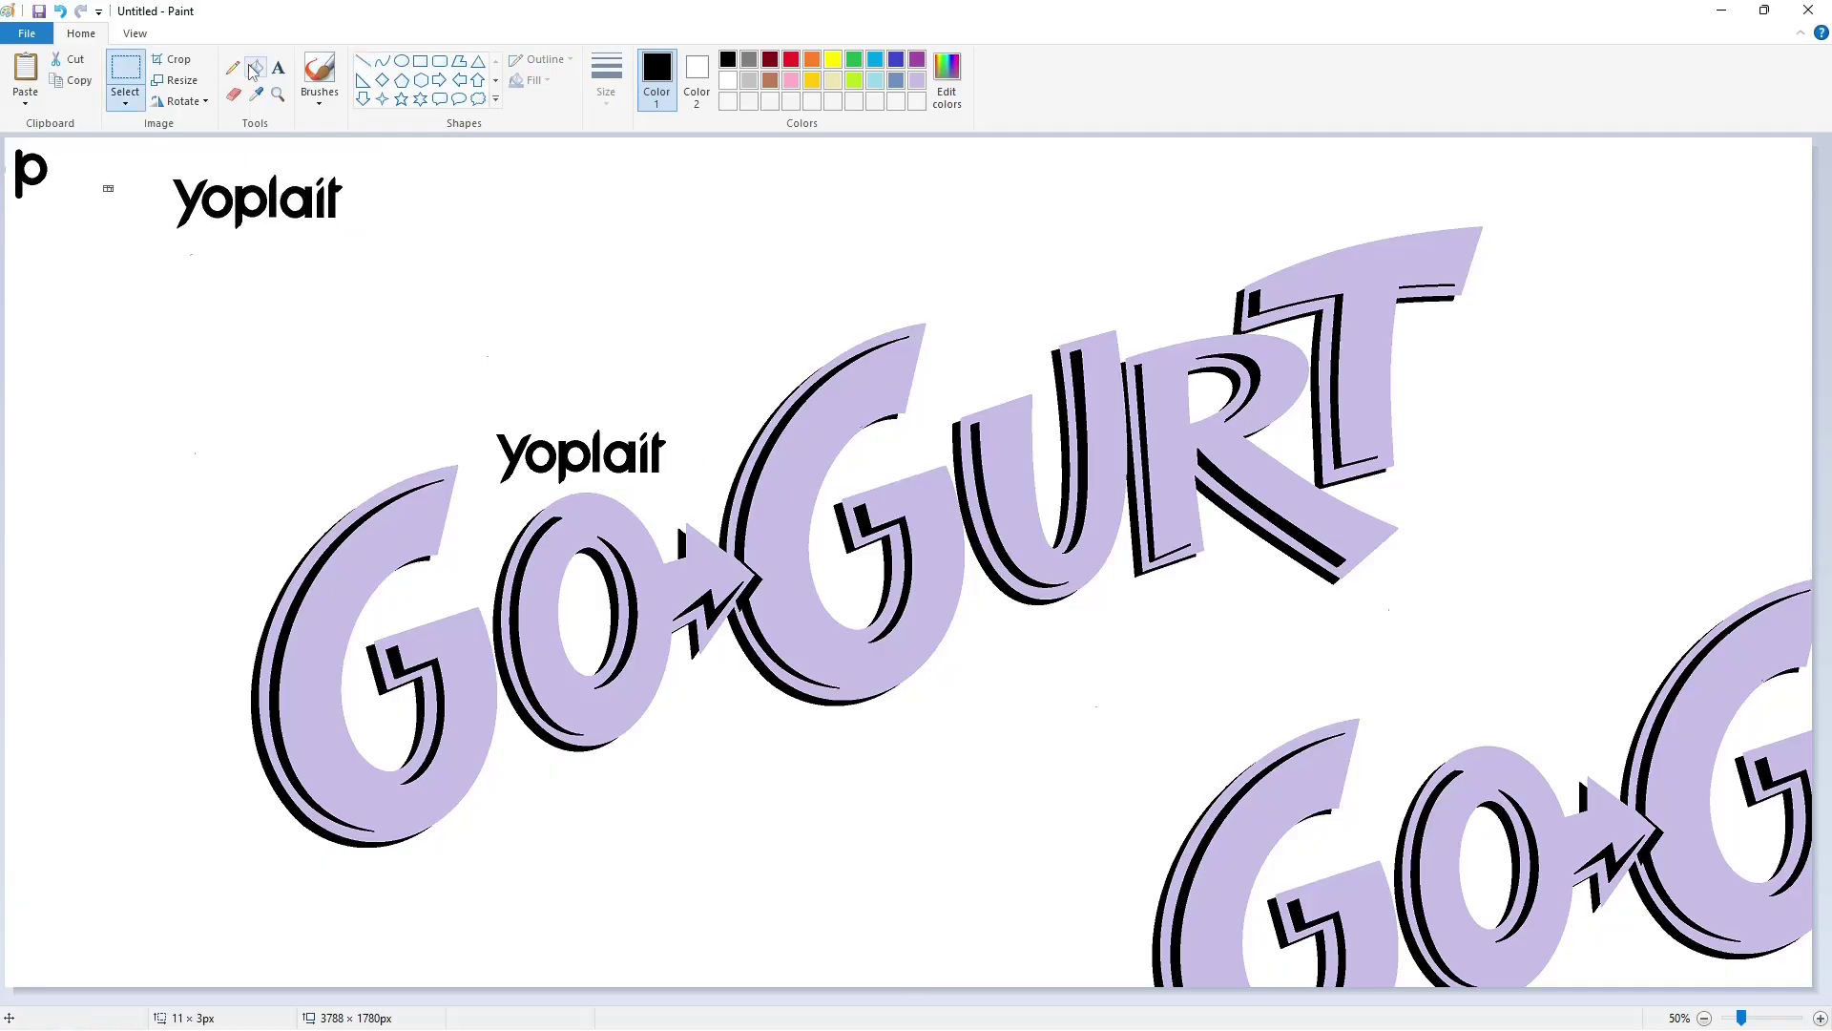
{"action": "key", "text": "ctrl+z"}
{"action": "key", "text": "ctrl+v"}
{"action": "left_click_drag", "start_coordinate": [115, 186], "coordinate": [235, 195]}
{"action": "left_click", "coordinate": [239, 258]}
- Fill the leftover p in the canvas's upper left corner with white
{"action": "left_click", "coordinate": [256, 68]}
{"action": "left_click", "coordinate": [729, 81]}
{"action": "left_click", "coordinate": [49, 165]}
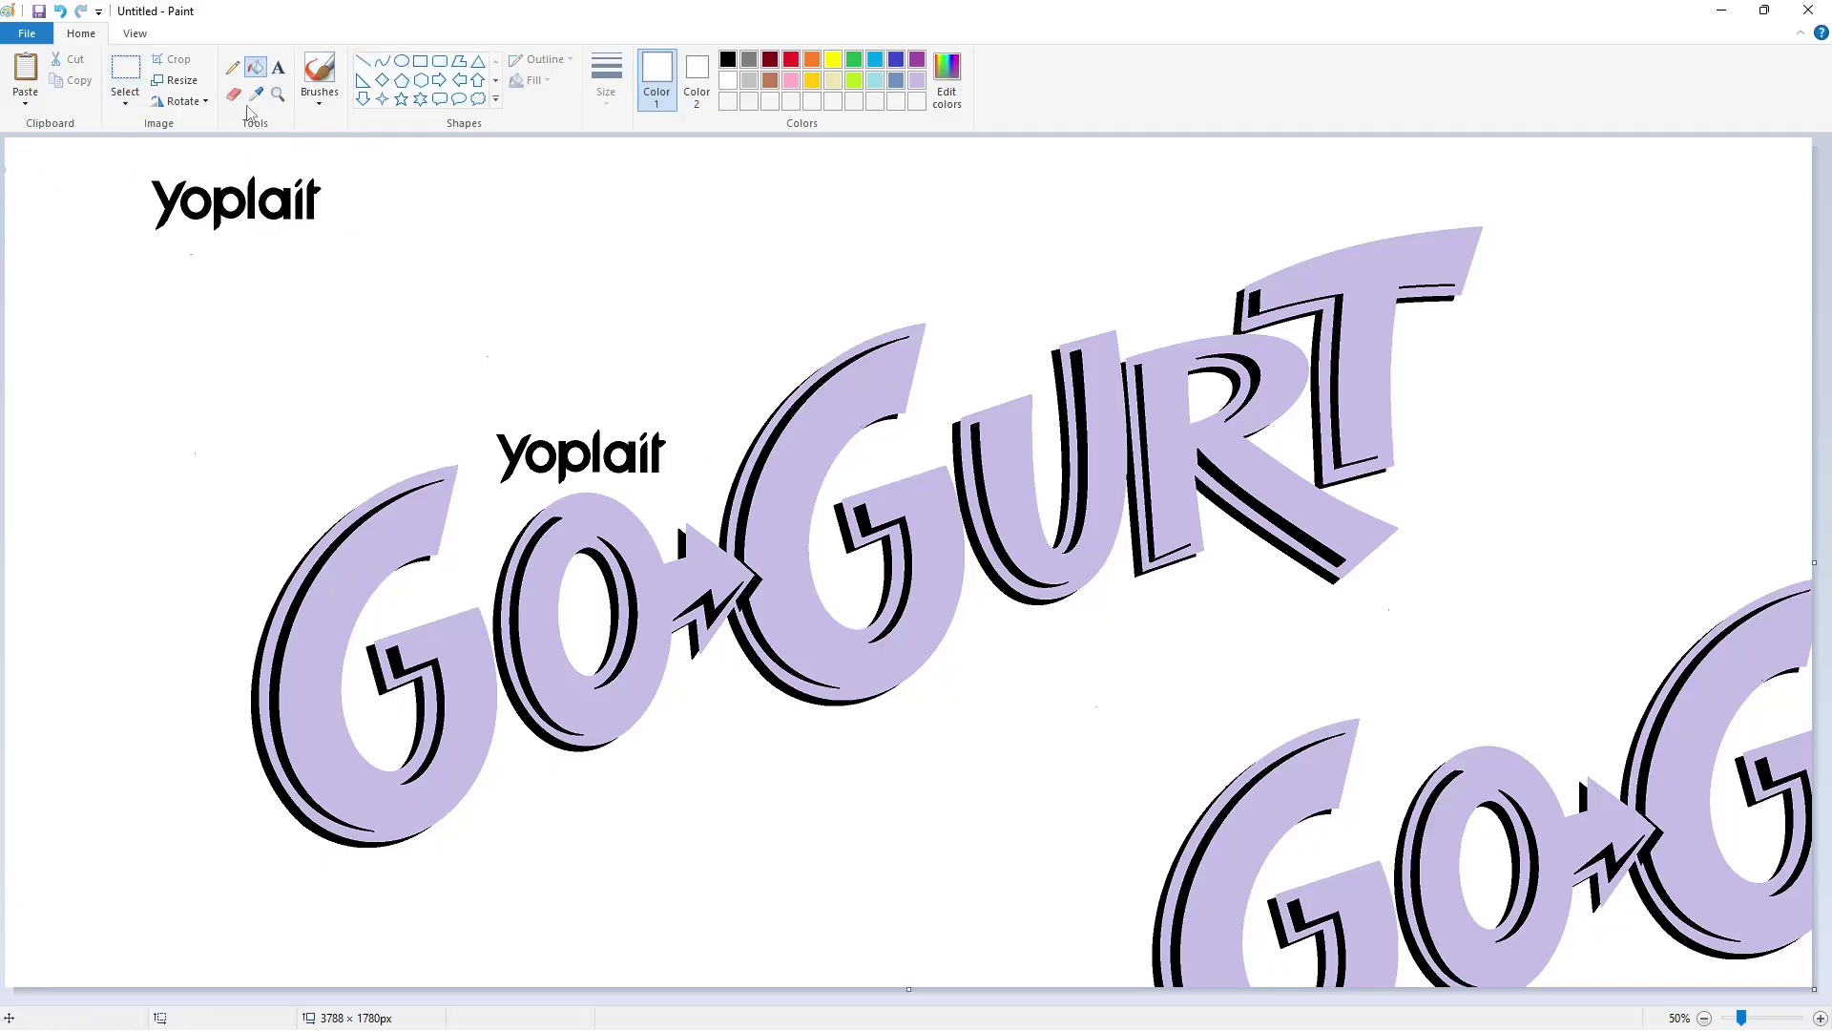
- Fill the letters p, l, a, i and t of the Yoplait word above the O with purple
{"action": "left_click", "coordinate": [917, 60]}
{"action": "left_click", "coordinate": [656, 447]}
{"action": "left_click", "coordinate": [640, 440]}
{"action": "key", "text": "ctrl+z"}
{"action": "left_click", "coordinate": [644, 438]}
{"action": "left_click", "coordinate": [644, 456]}
{"action": "left_click", "coordinate": [630, 455]}
{"action": "left_click", "coordinate": [588, 454]}
{"action": "left_click", "coordinate": [600, 453]}
{"action": "key", "text": "ctrl+z"}
{"action": "left_click", "coordinate": [597, 452]}
- Draw five thin black-outlined curved petals fanning around the upper right end of the purple Yoplait lettering
{"action": "left_click", "coordinate": [383, 61]}
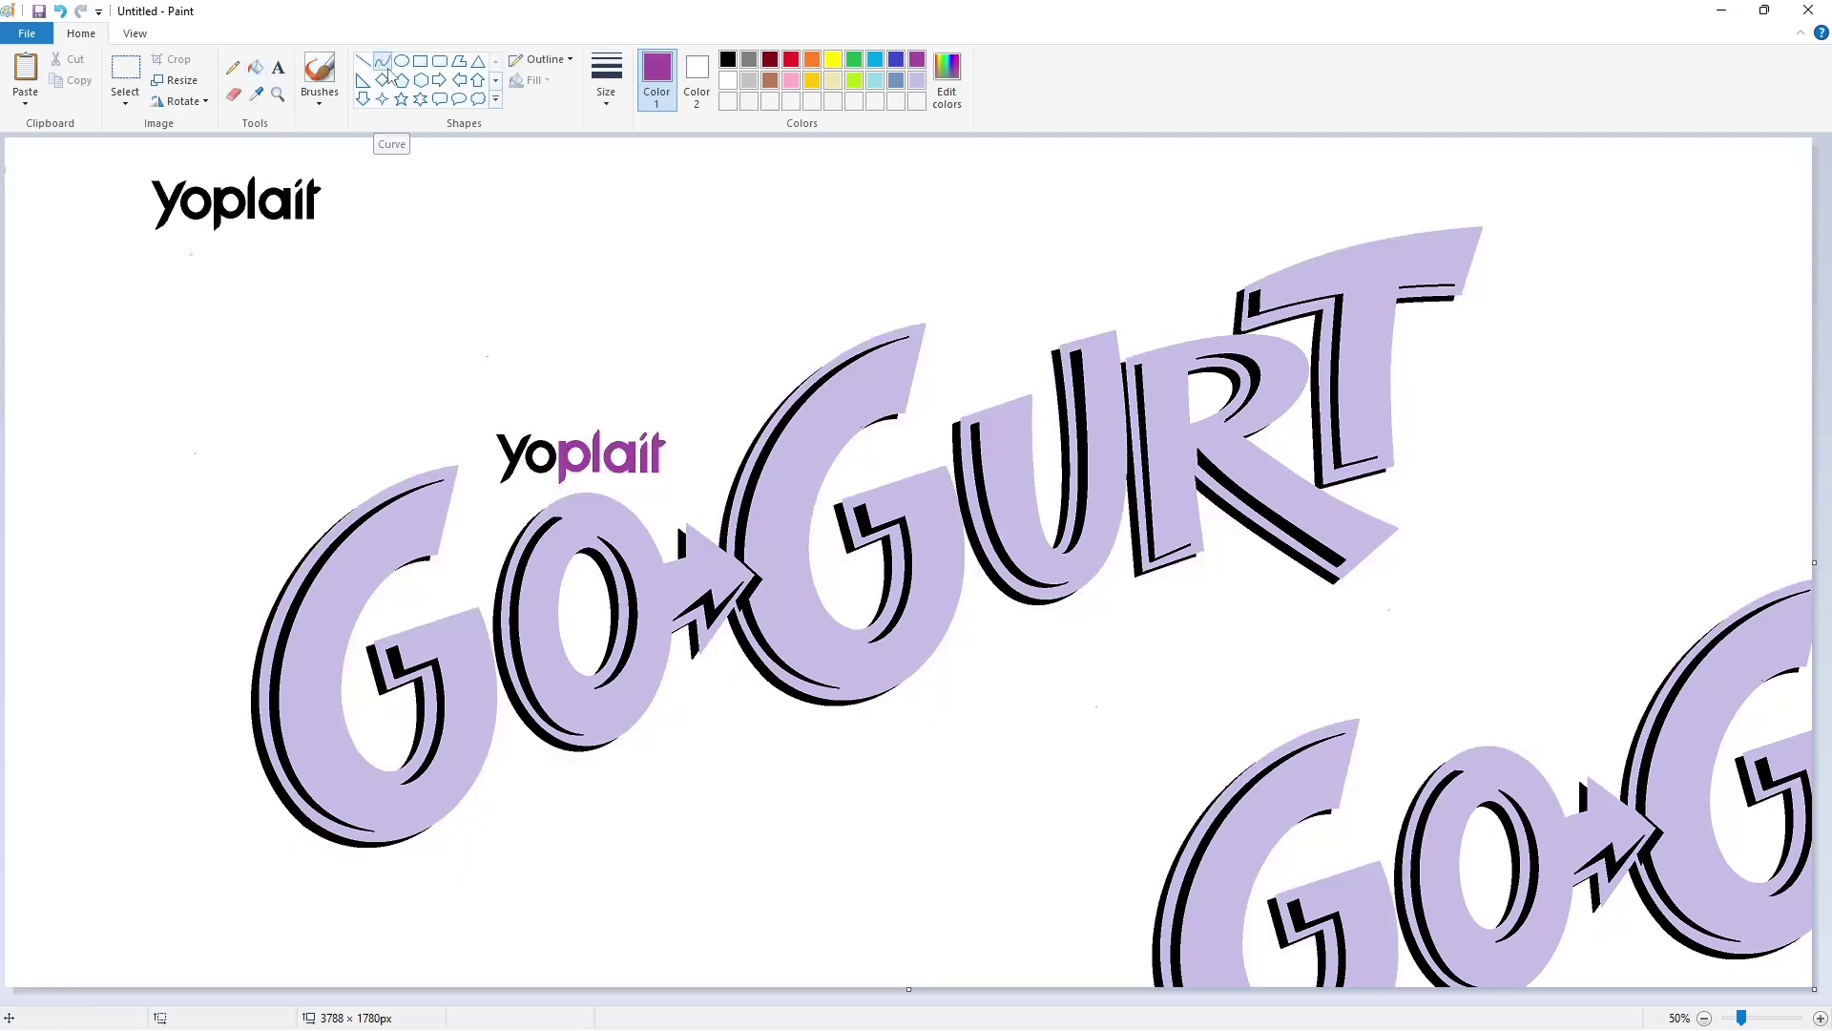
{"action": "left_click", "coordinate": [606, 80]}
{"action": "left_click", "coordinate": [645, 140]}
{"action": "left_click", "coordinate": [728, 61]}
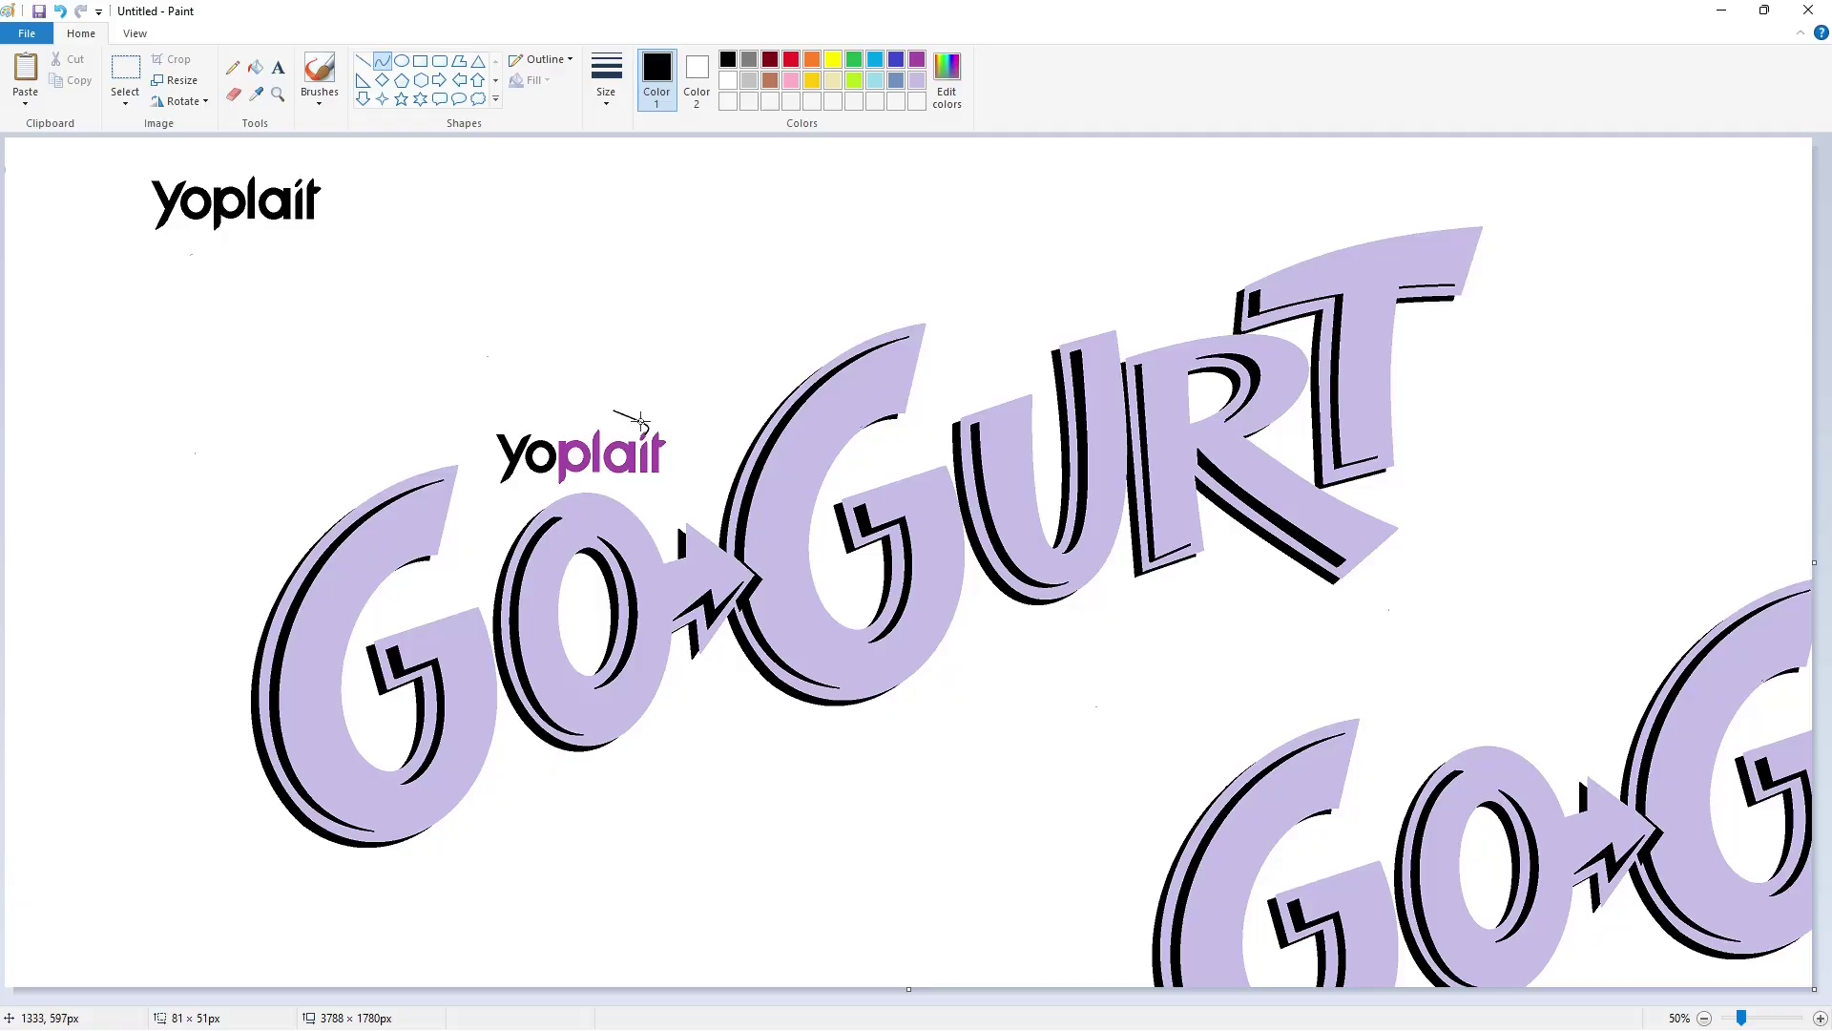
{"action": "mouse_move", "coordinate": [626, 401]}
{"action": "left_mouse_down"}
{"action": "mouse_move", "coordinate": [611, 412]}
{"action": "mouse_move", "coordinate": [638, 437]}
{"action": "left_mouse_up"}
{"action": "left_click_drag", "start_coordinate": [622, 429], "coordinate": [666, 385]}
{"action": "left_click", "coordinate": [611, 426]}
{"action": "left_click", "coordinate": [1112, 760]}
{"action": "left_click", "coordinate": [666, 386]}
{"action": "left_click", "coordinate": [724, 410]}
{"action": "left_click", "coordinate": [673, 424]}
{"action": "left_click_drag", "start_coordinate": [673, 412], "coordinate": [681, 413]}
{"action": "left_click", "coordinate": [679, 444]}
{"action": "left_click", "coordinate": [706, 455]}
{"action": "left_click_drag", "start_coordinate": [707, 447], "coordinate": [684, 479]}
{"action": "left_click", "coordinate": [689, 453]}
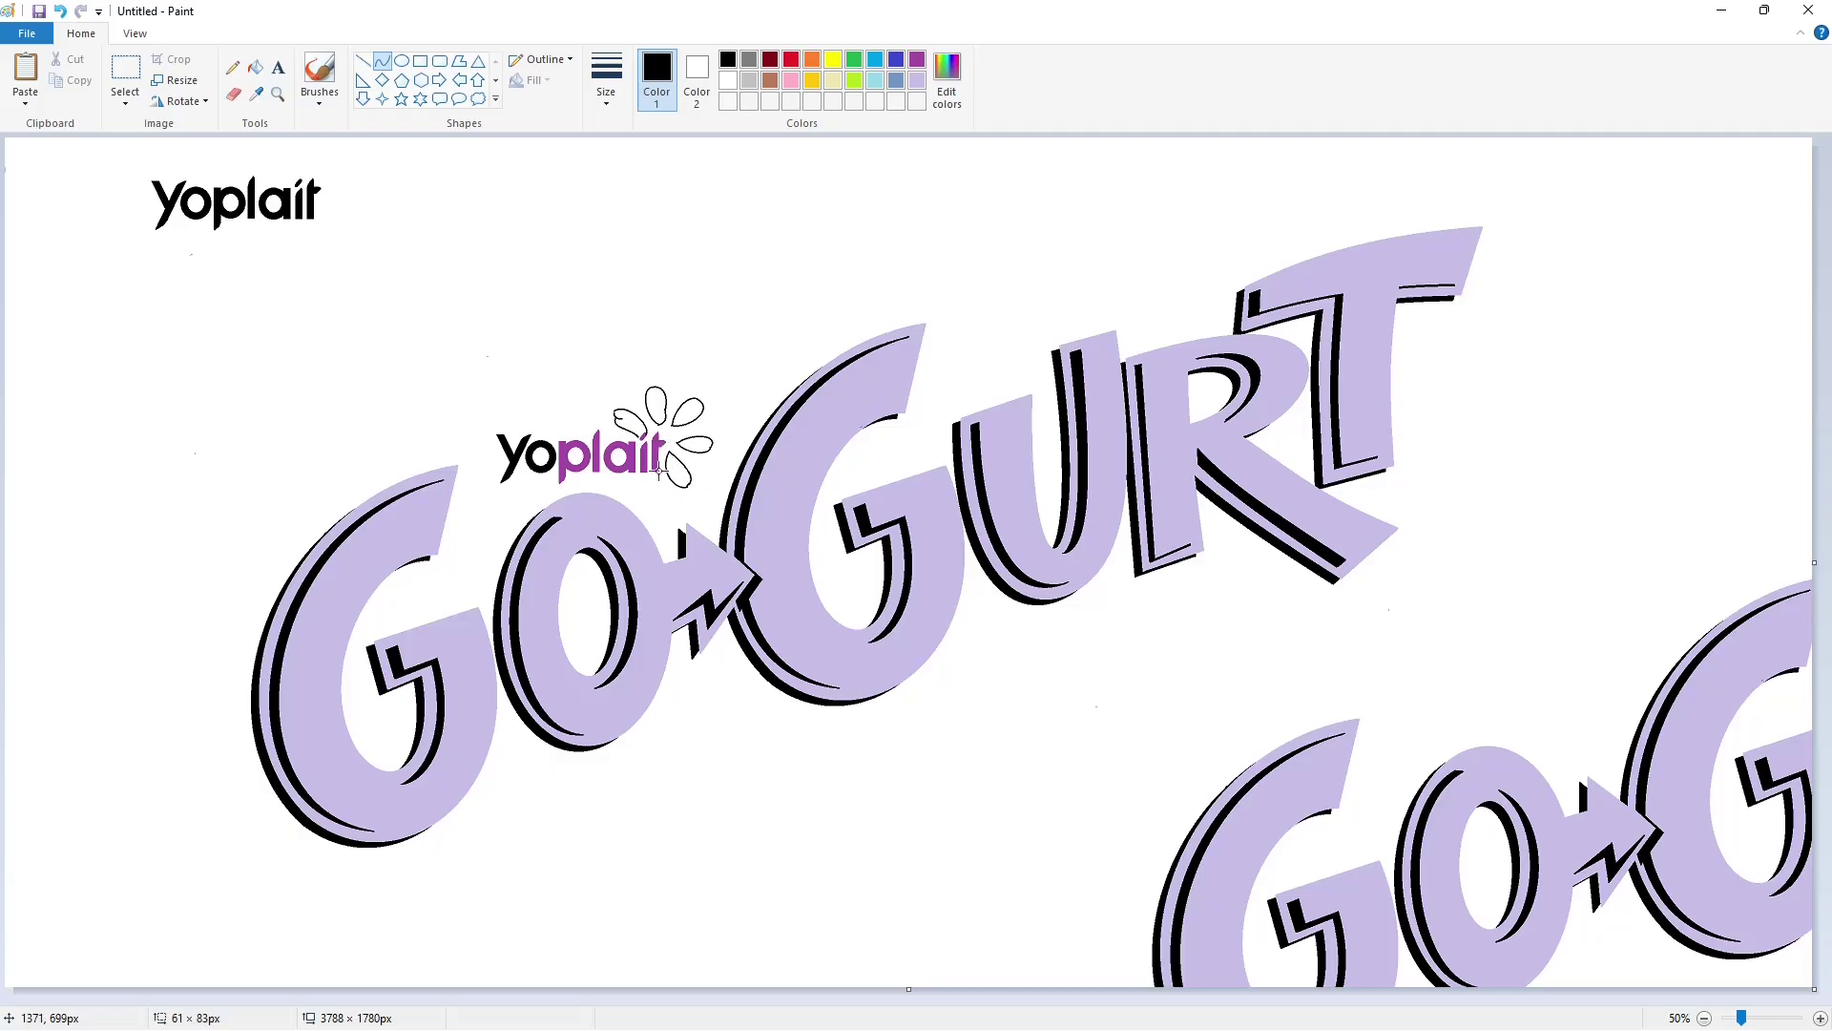
{"action": "left_click", "coordinate": [659, 470]}
- Fill the upper four petals around the t with black
{"action": "left_click", "coordinate": [1820, 1018]}
{"action": "left_click_drag", "start_coordinate": [747, 999], "coordinate": [992, 999]}
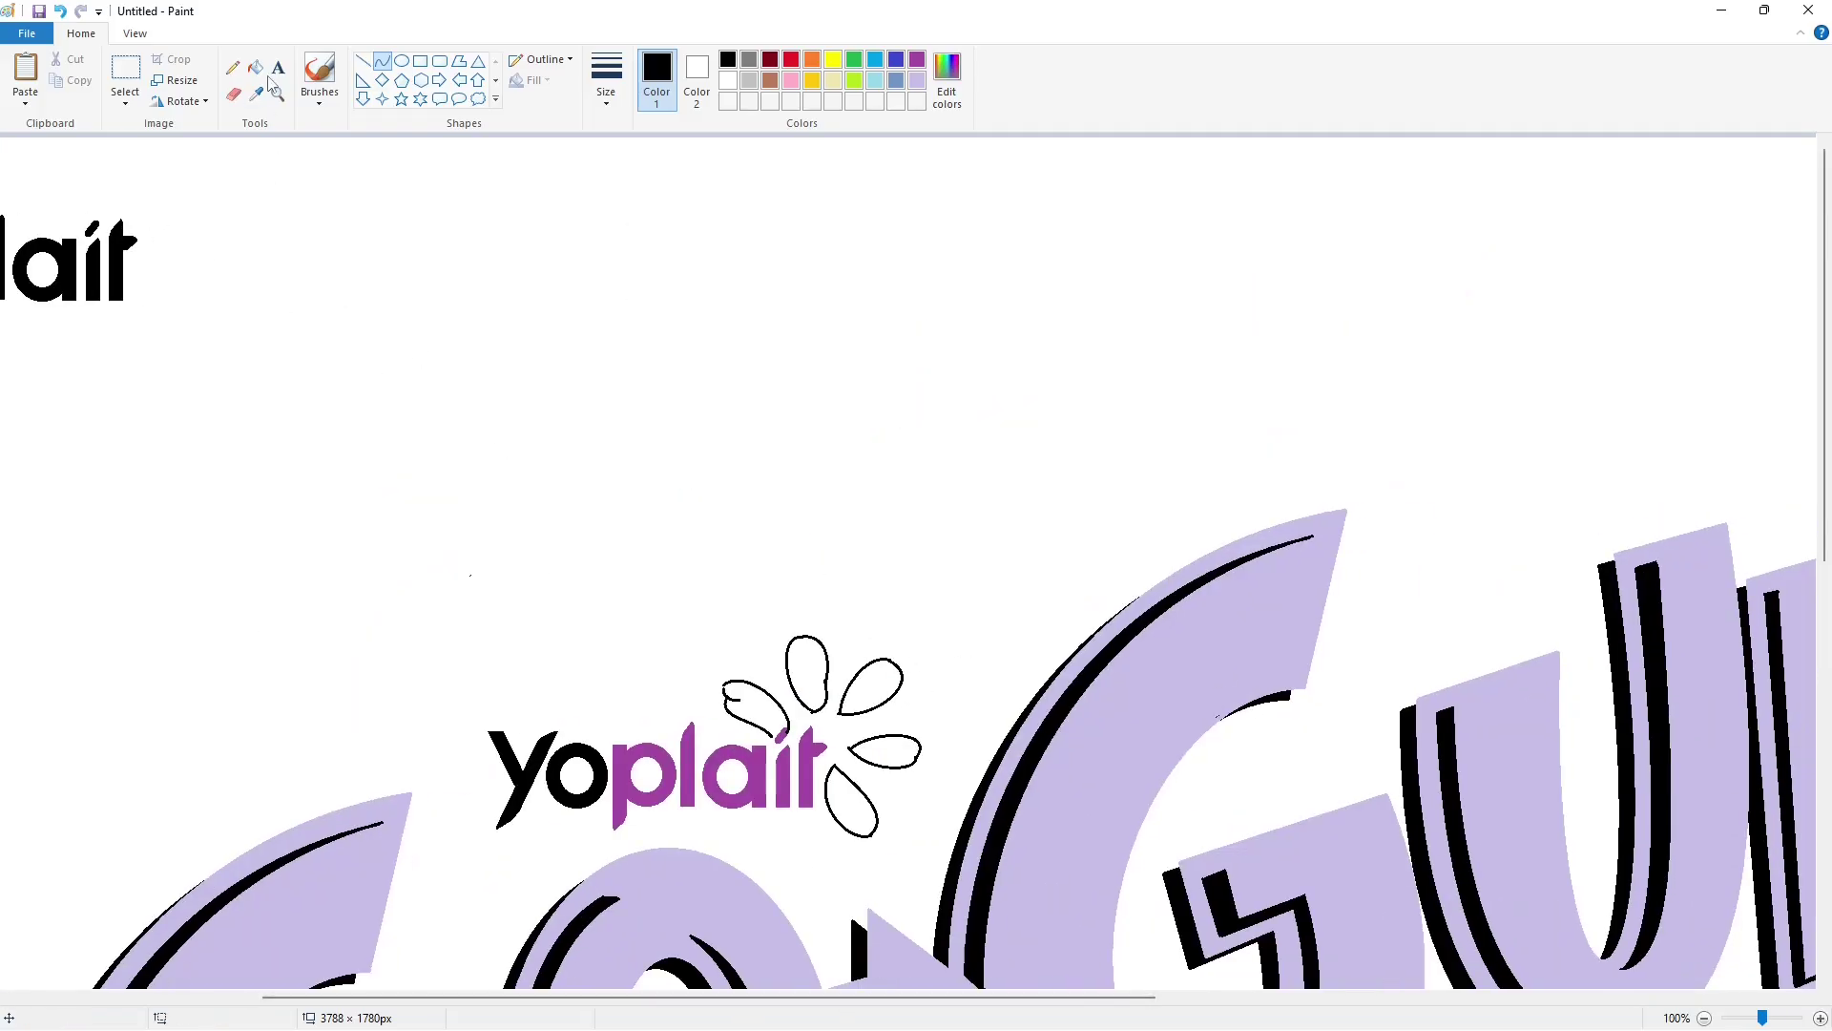
{"action": "left_click", "coordinate": [798, 689]}
{"action": "left_click", "coordinate": [256, 67]}
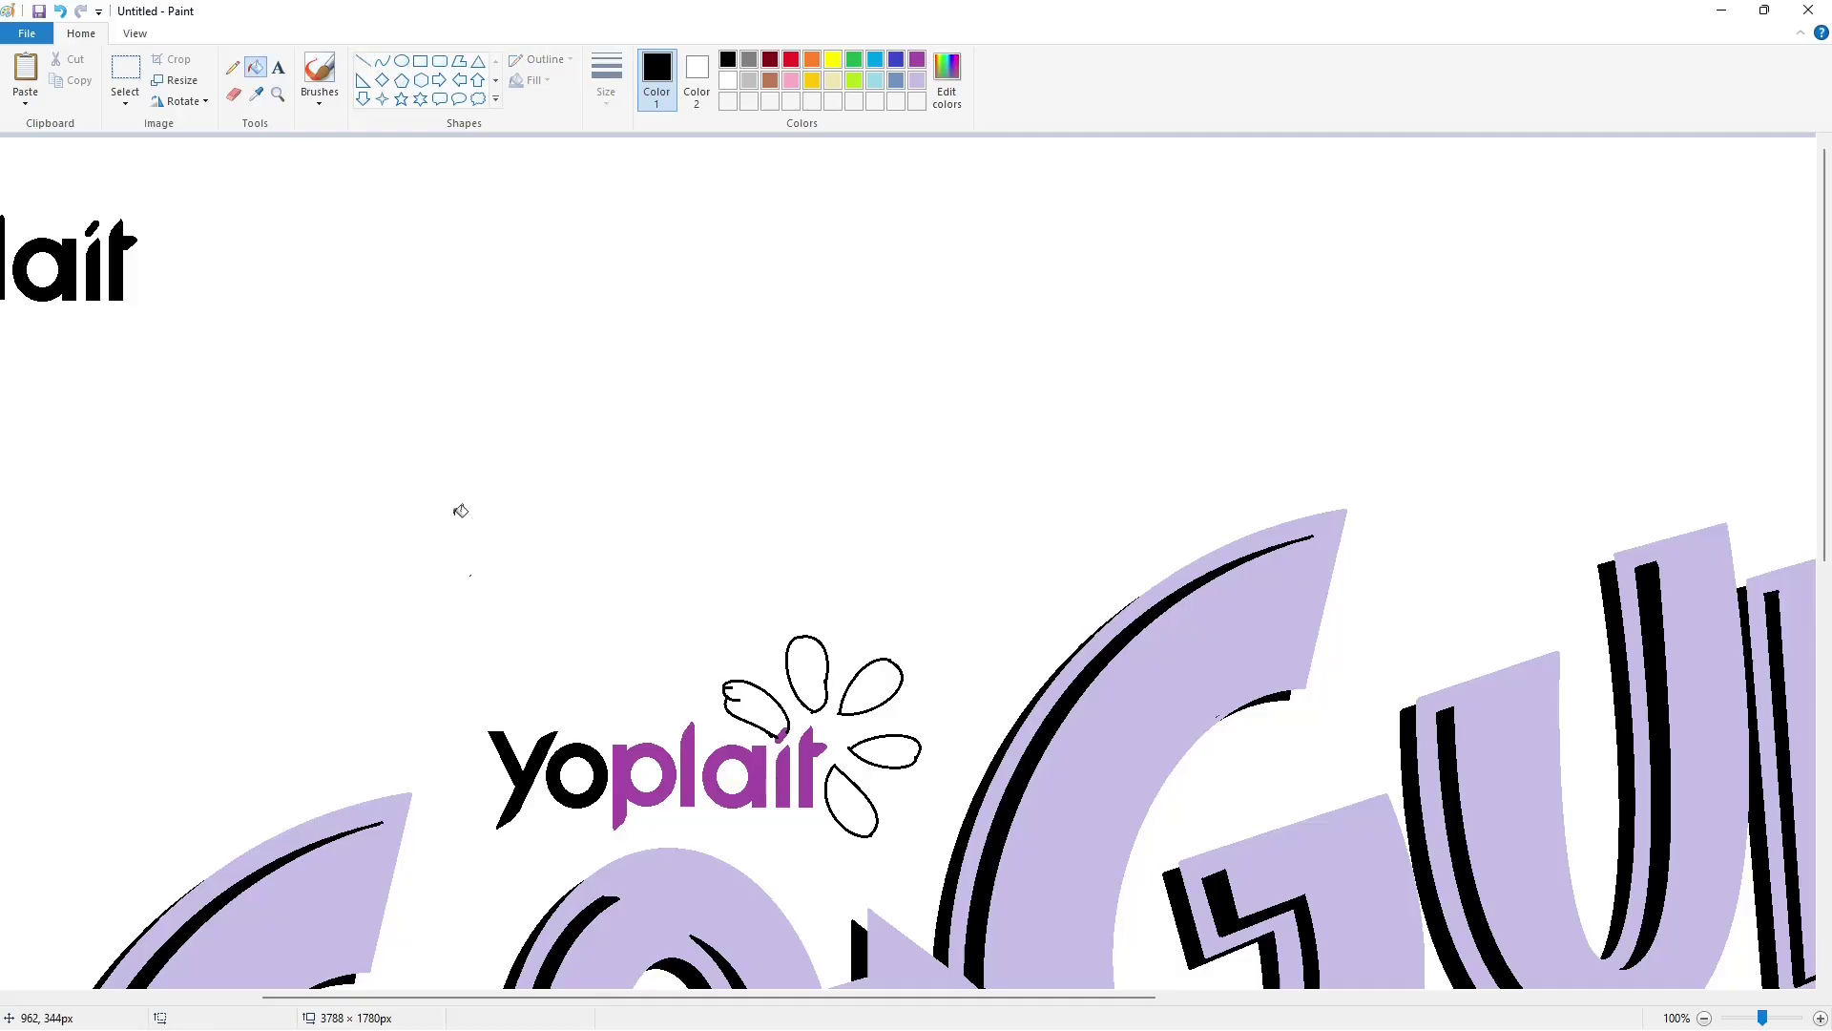
{"action": "left_click", "coordinate": [758, 705]}
{"action": "left_click", "coordinate": [811, 688]}
{"action": "left_click", "coordinate": [872, 685]}
{"action": "left_click", "coordinate": [886, 746]}
- Fill the lowest petal beside the t of Yoplait with black
{"action": "left_click", "coordinate": [363, 61]}
{"action": "left_click", "coordinate": [606, 80]}
{"action": "left_click", "coordinate": [728, 80]}
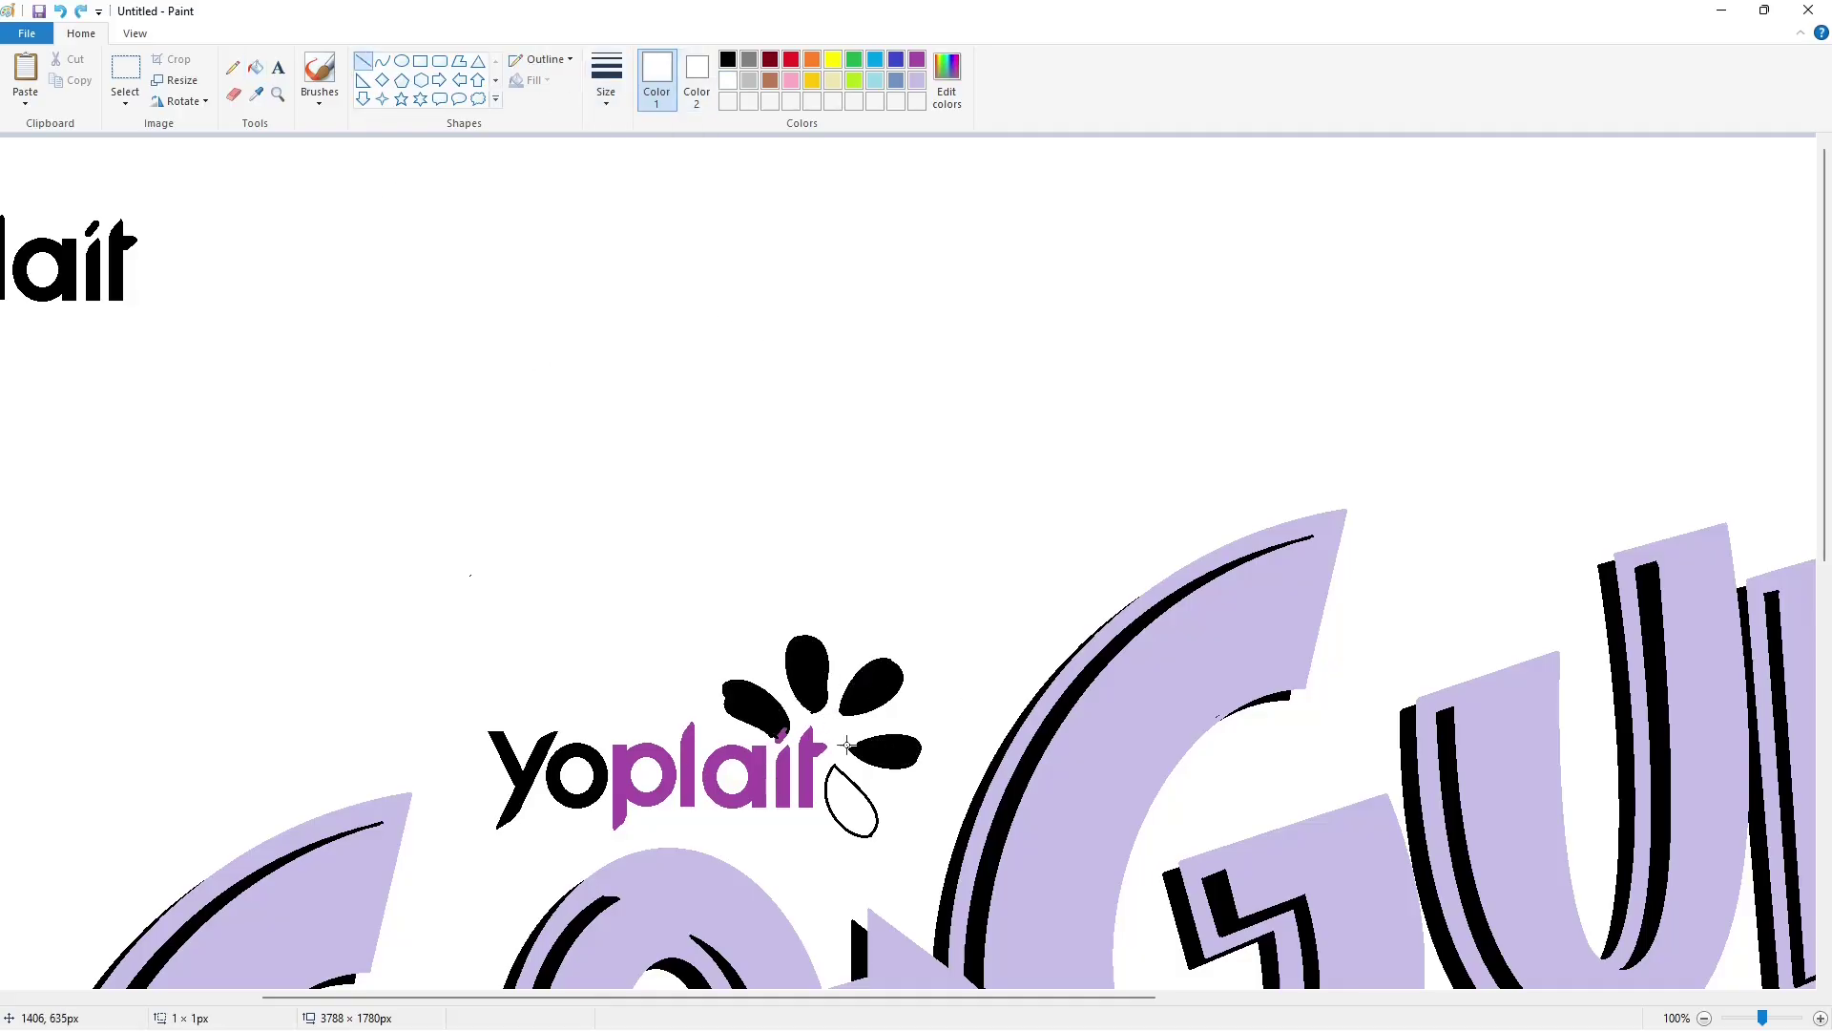
{"action": "left_click", "coordinate": [255, 67]}
{"action": "left_click", "coordinate": [727, 60]}
{"action": "left_click", "coordinate": [853, 803]}
- Trim the base of the top petal above the Yoplait lettering with a short white line
{"action": "left_click", "coordinate": [363, 60]}
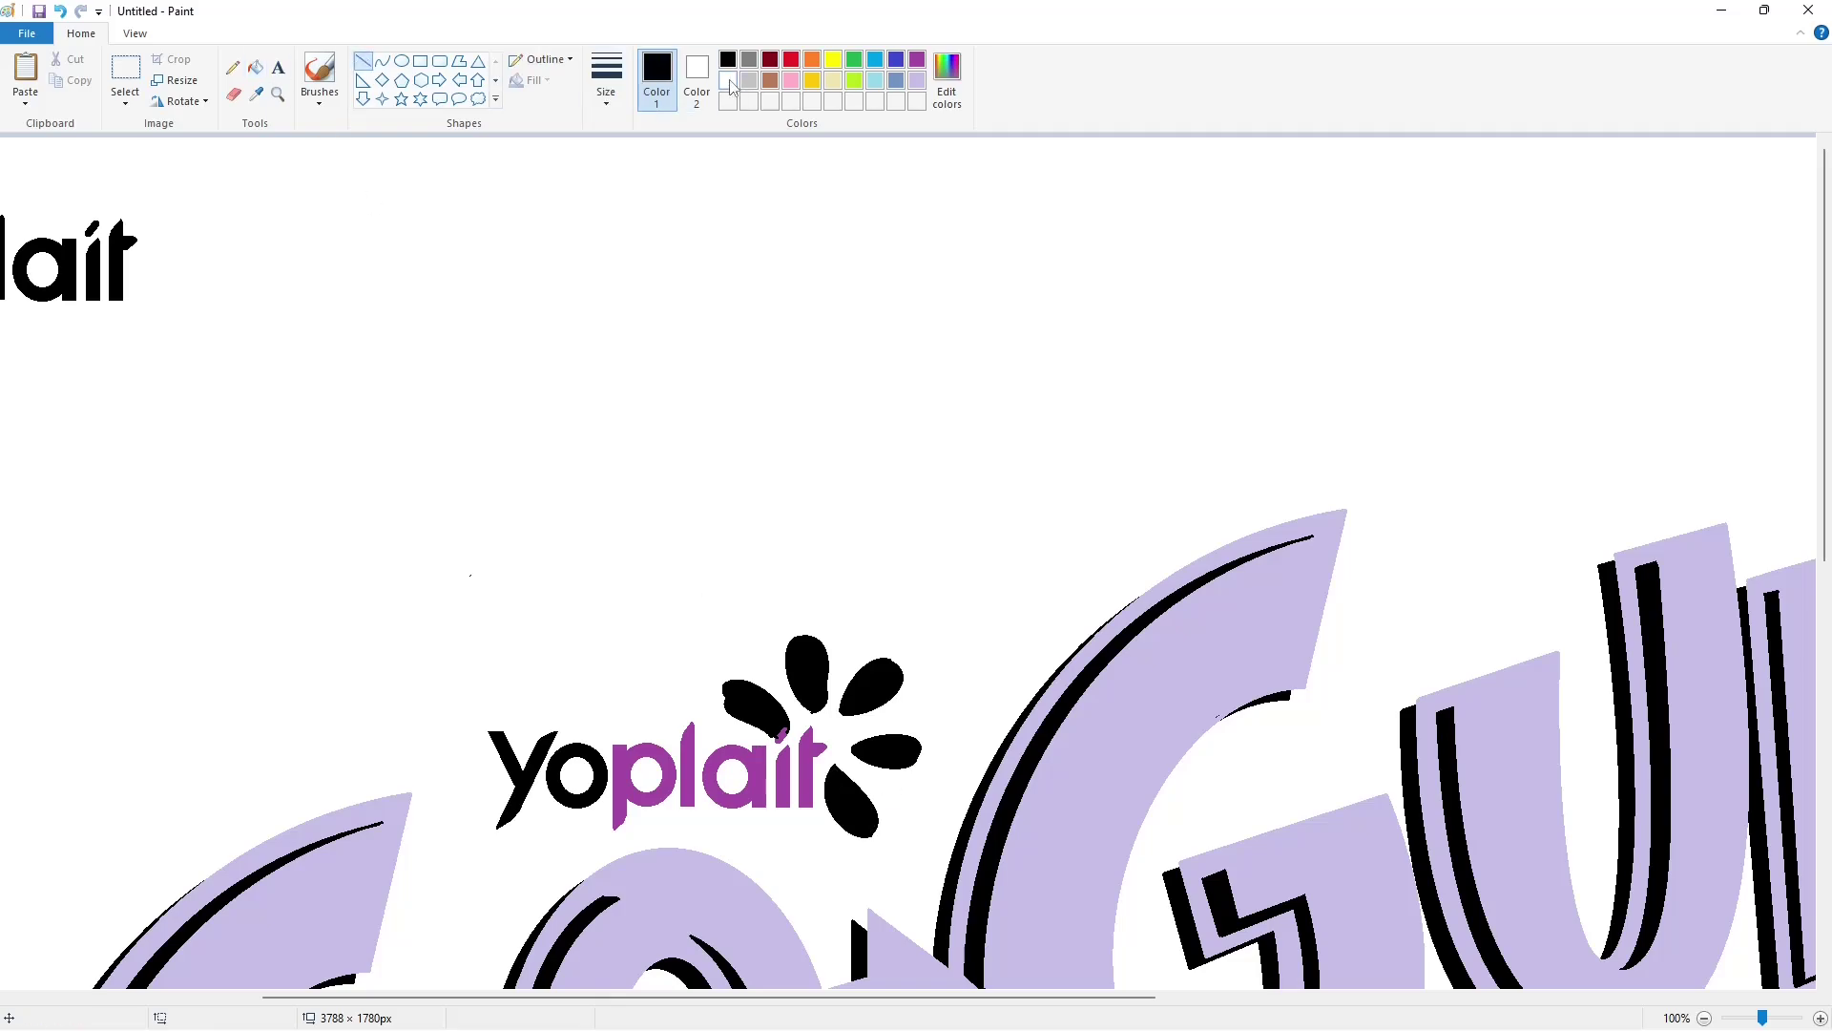
{"action": "left_click", "coordinate": [729, 82]}
{"action": "left_click_drag", "start_coordinate": [804, 711], "coordinate": [826, 717]}
{"action": "left_click", "coordinate": [727, 59]}
{"action": "scroll", "coordinate": [770, 389], "scroll_direction": "down", "scroll_amount": 2}
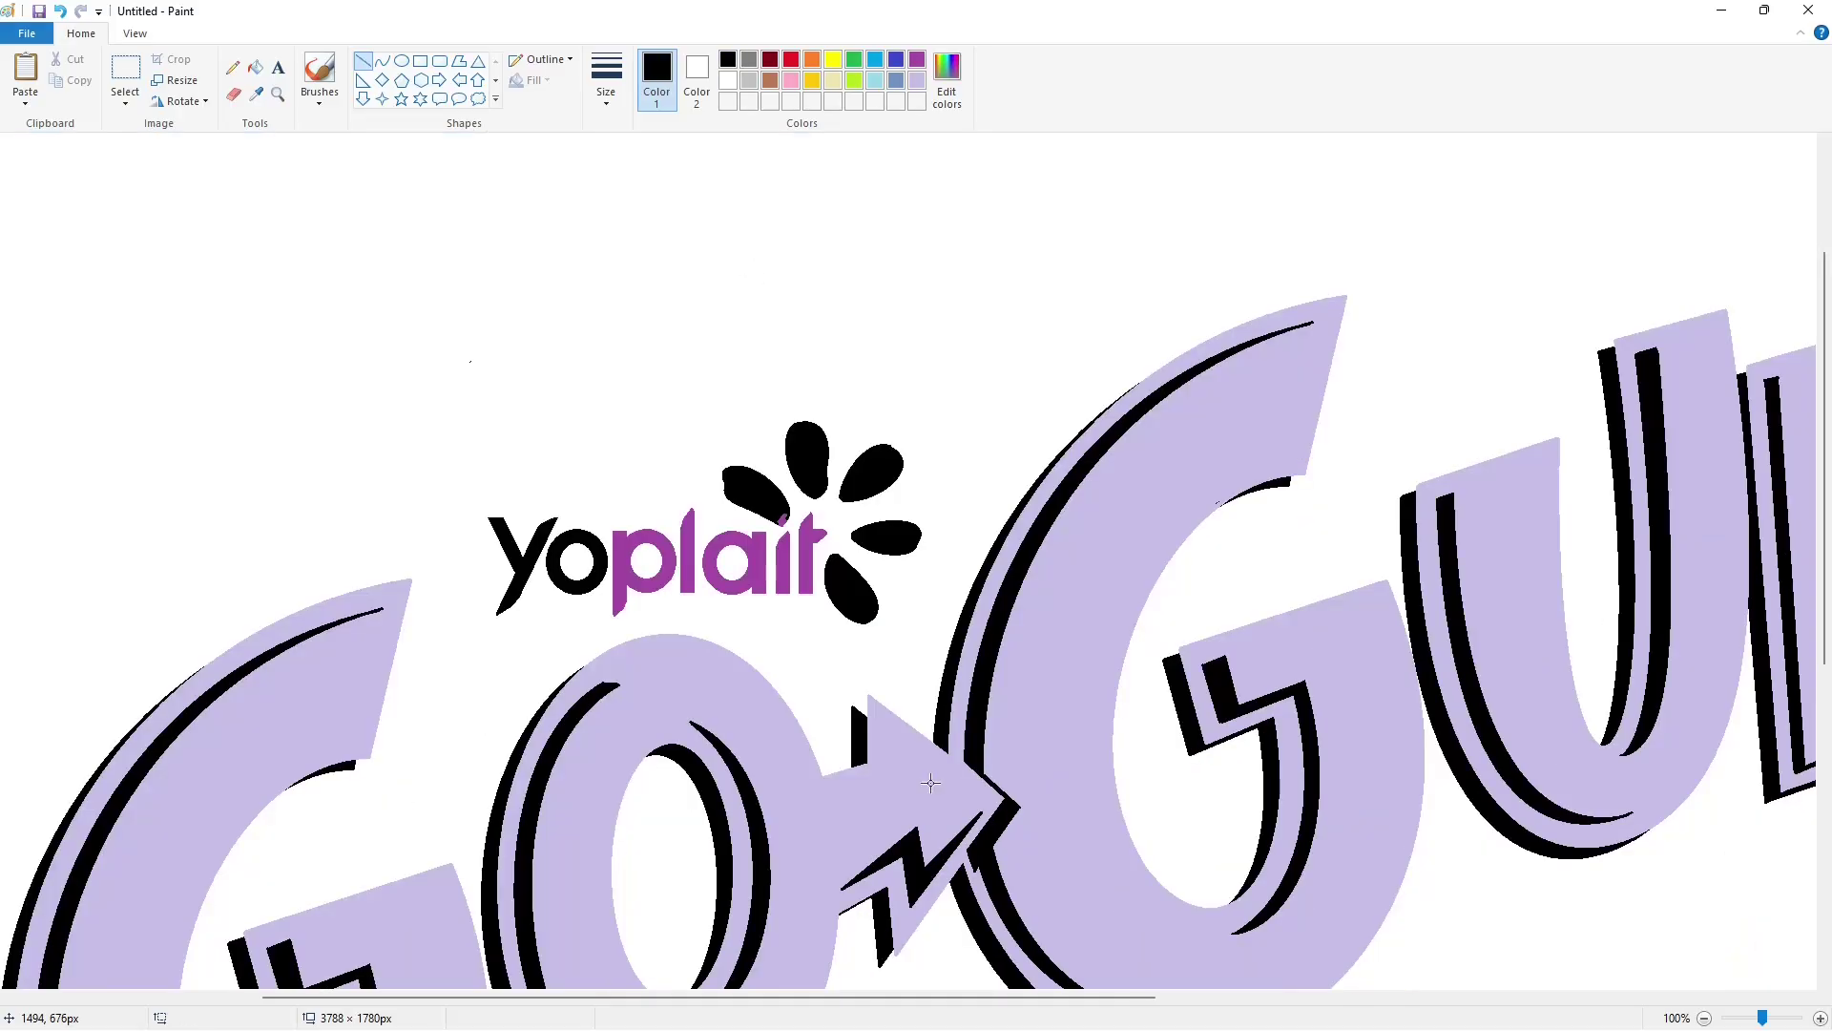
{"action": "scroll", "coordinate": [821, 535], "scroll_direction": "up", "scroll_amount": 2}
- Fill all five petals of the Yoplait flower with indigo
{"action": "left_click", "coordinate": [255, 68]}
{"action": "left_click", "coordinate": [896, 59]}
{"action": "left_click", "coordinate": [756, 706]}
{"action": "left_click", "coordinate": [870, 685]}
{"action": "left_click", "coordinate": [886, 745]}
{"action": "left_click", "coordinate": [849, 801]}
- Paste the black Yoplait wordmark and place it exactly over the partly purple lettering above the O
{"action": "key", "text": "ctrl+v"}
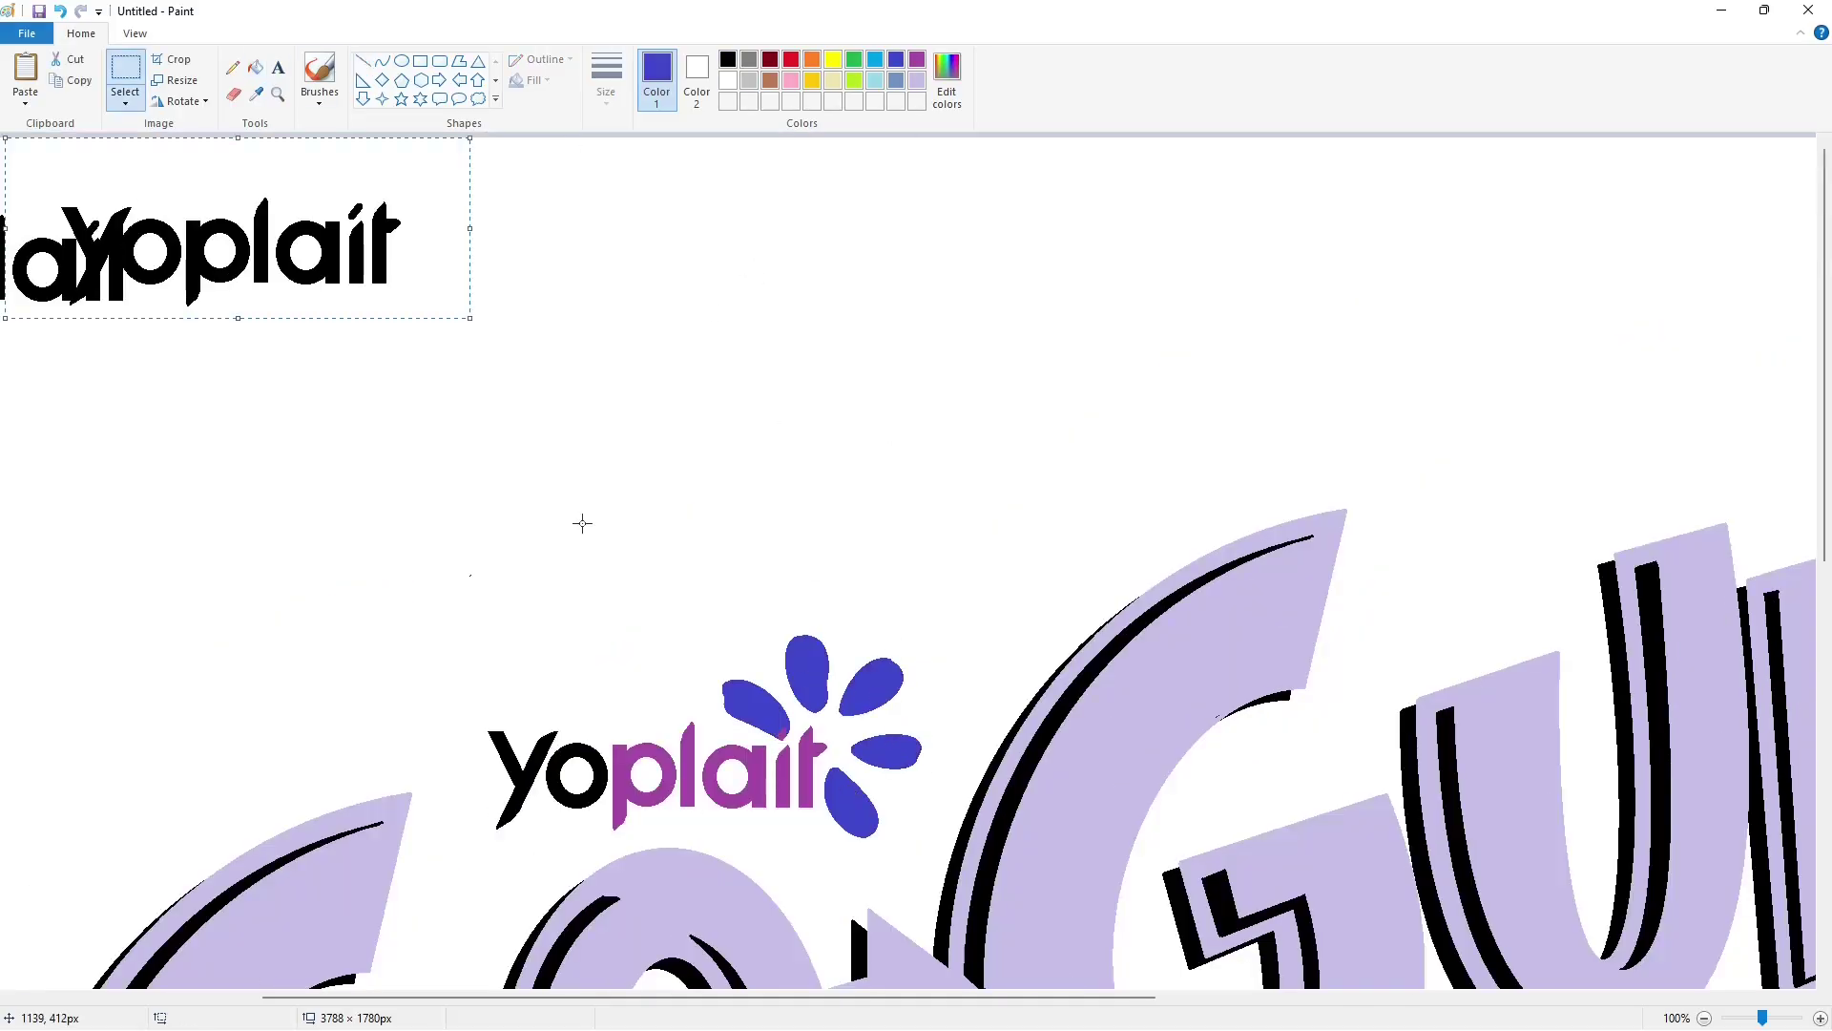
{"action": "left_click_drag", "start_coordinate": [239, 238], "coordinate": [665, 759]}
{"action": "left_click", "coordinate": [887, 274]}
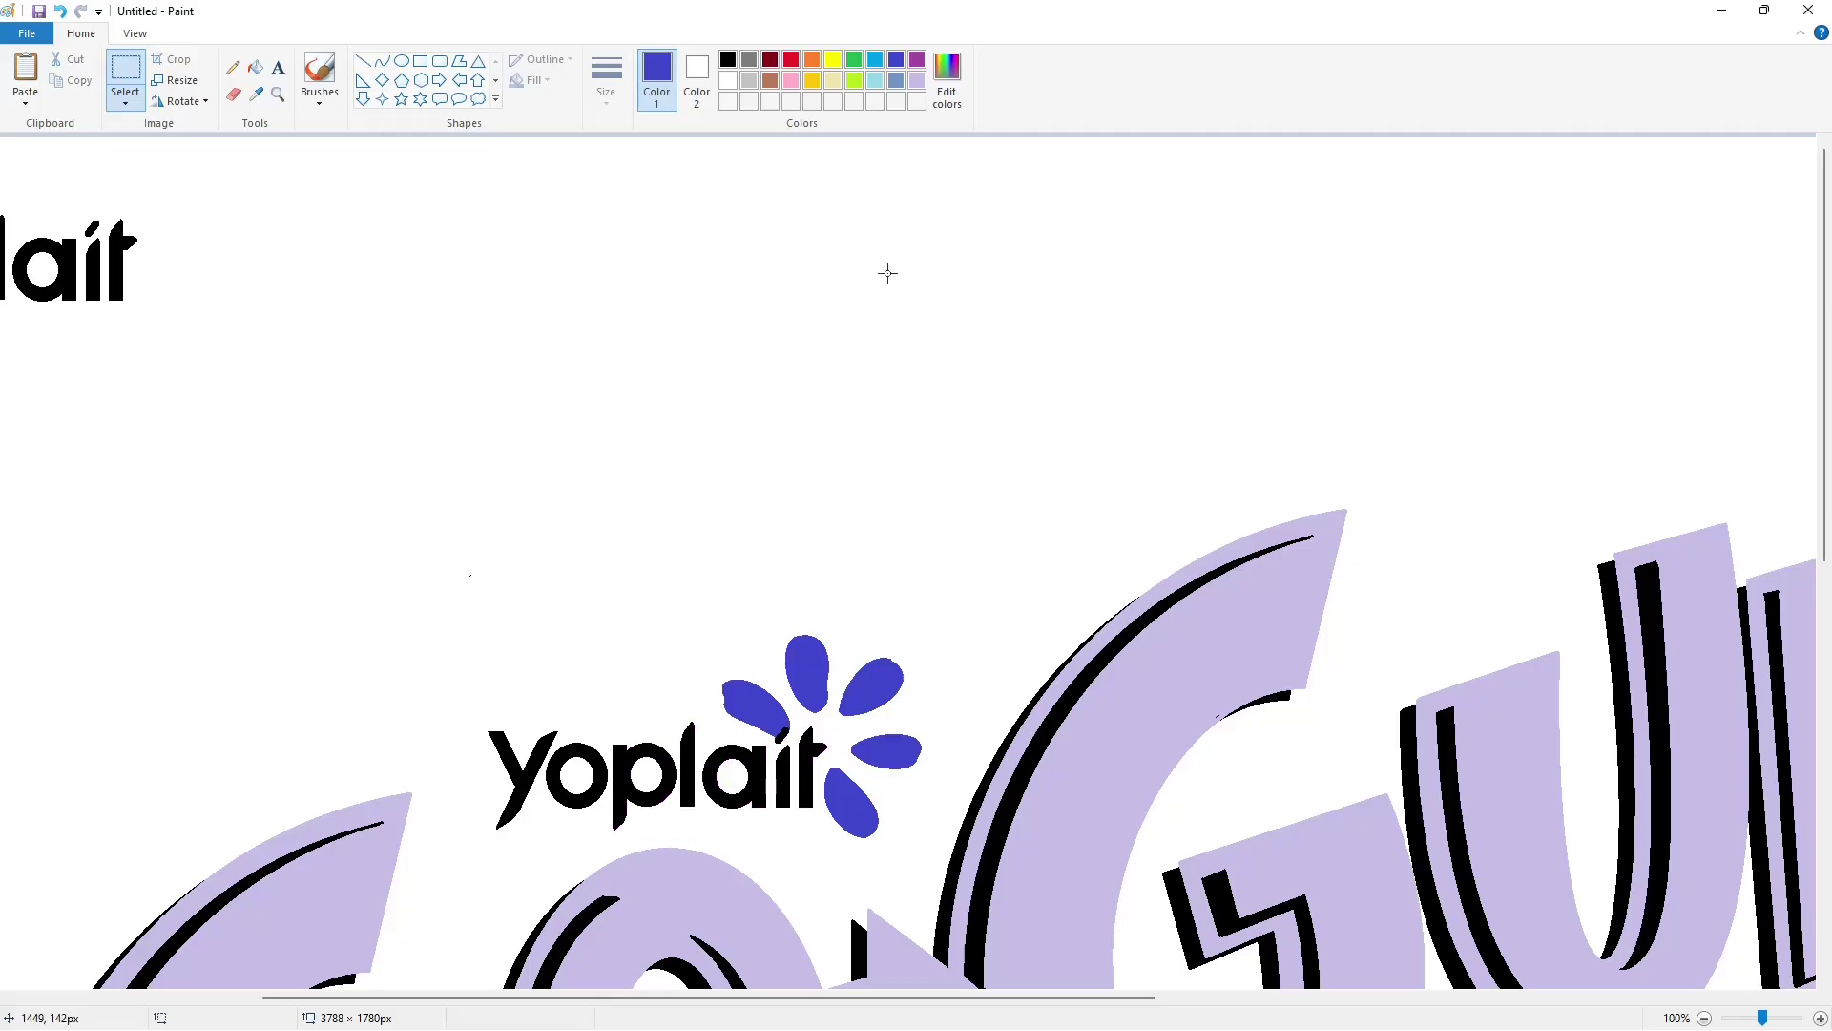
- Draw a black-outlined curved smile shape beneath the Yoplait lettering, rising from below the o toward the t
{"action": "left_click", "coordinate": [1704, 1019]}
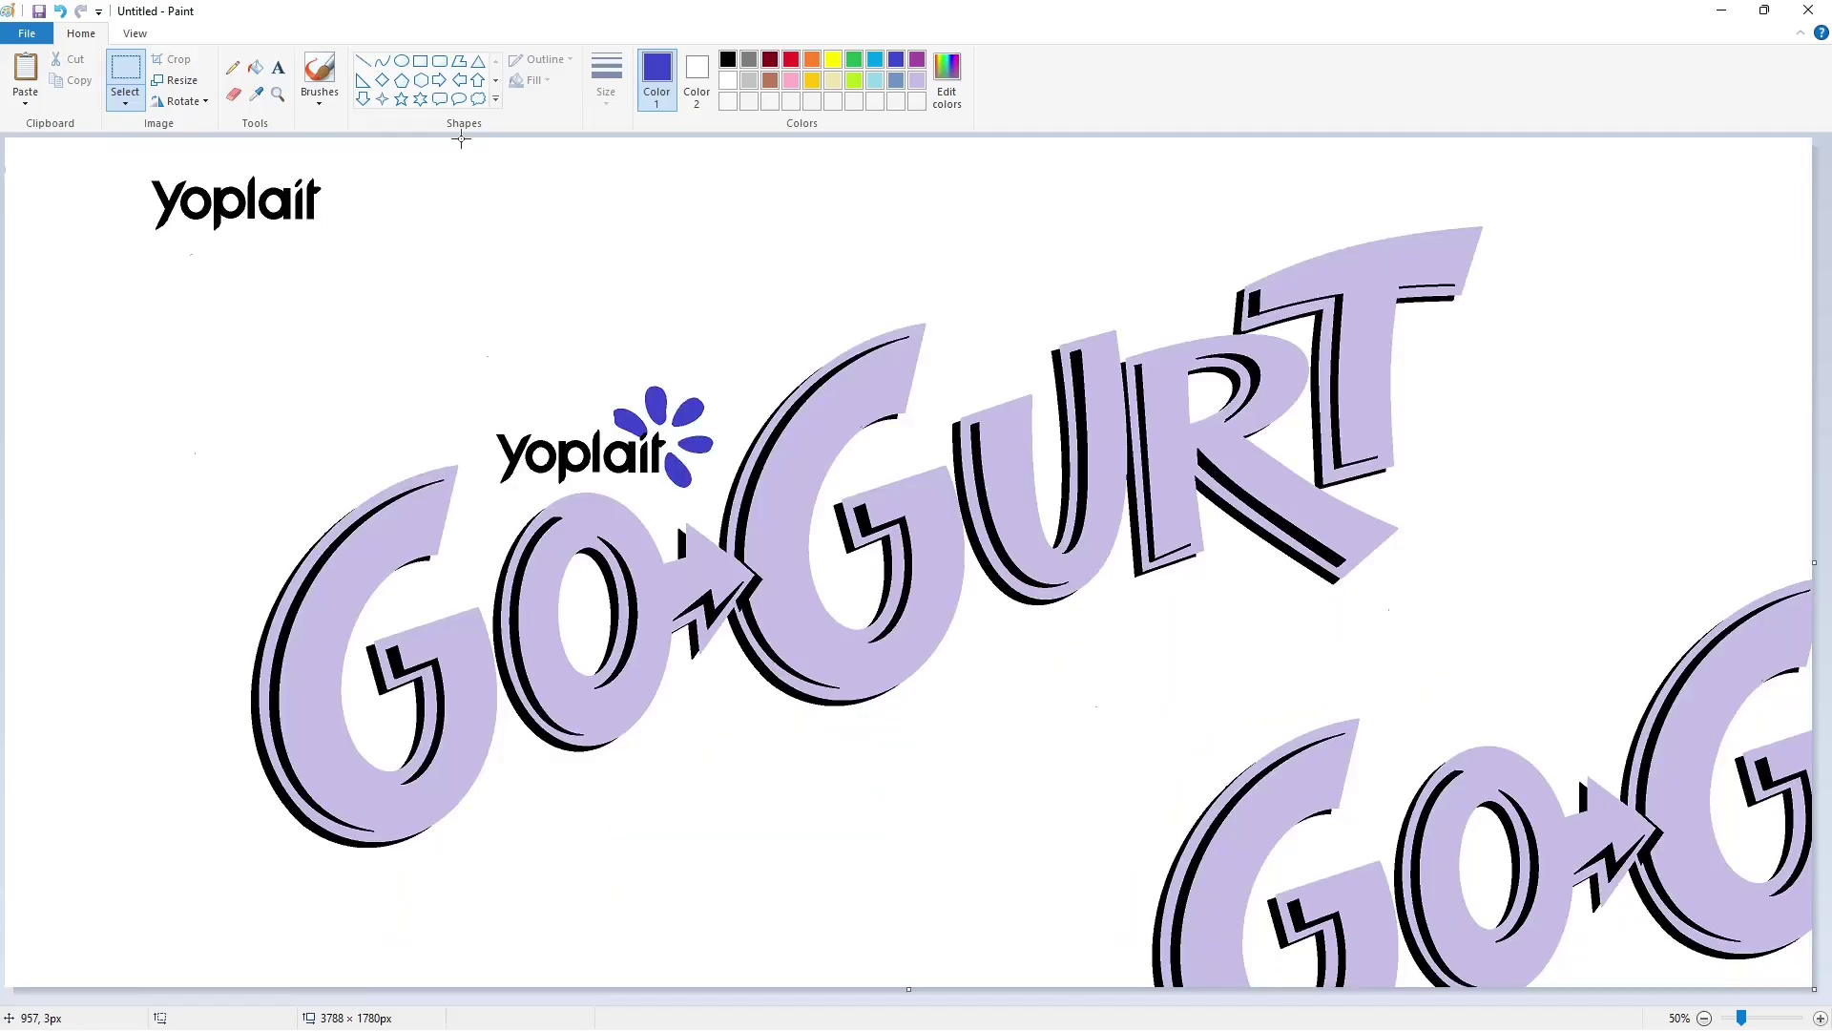
{"action": "left_click", "coordinate": [382, 61]}
{"action": "left_click", "coordinate": [728, 60]}
{"action": "left_click", "coordinate": [606, 80]}
{"action": "left_click", "coordinate": [641, 250]}
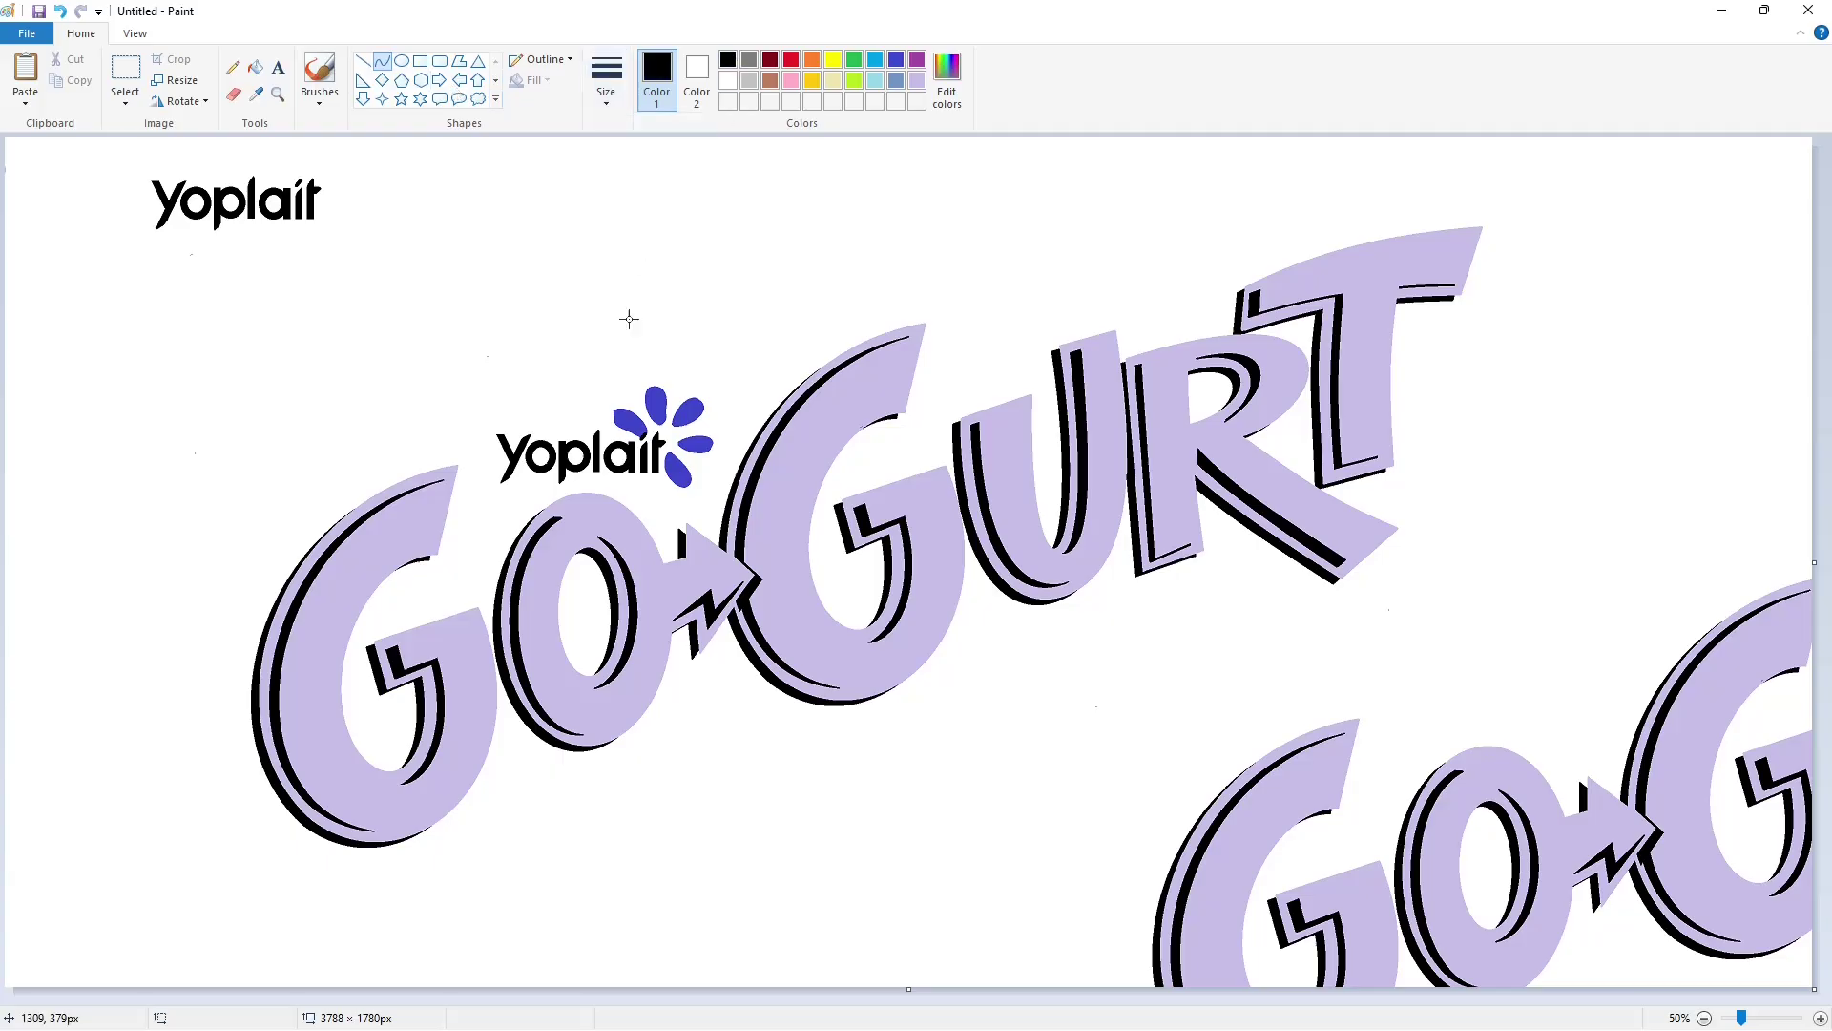
{"action": "mouse_move", "coordinate": [622, 475]}
{"action": "left_mouse_down"}
{"action": "mouse_move", "coordinate": [529, 483]}
{"action": "mouse_move", "coordinate": [583, 503]}
{"action": "mouse_move", "coordinate": [537, 511]}
{"action": "left_mouse_up"}
{"action": "scroll", "coordinate": [622, 472], "scroll_direction": "up", "scroll_amount": 1}
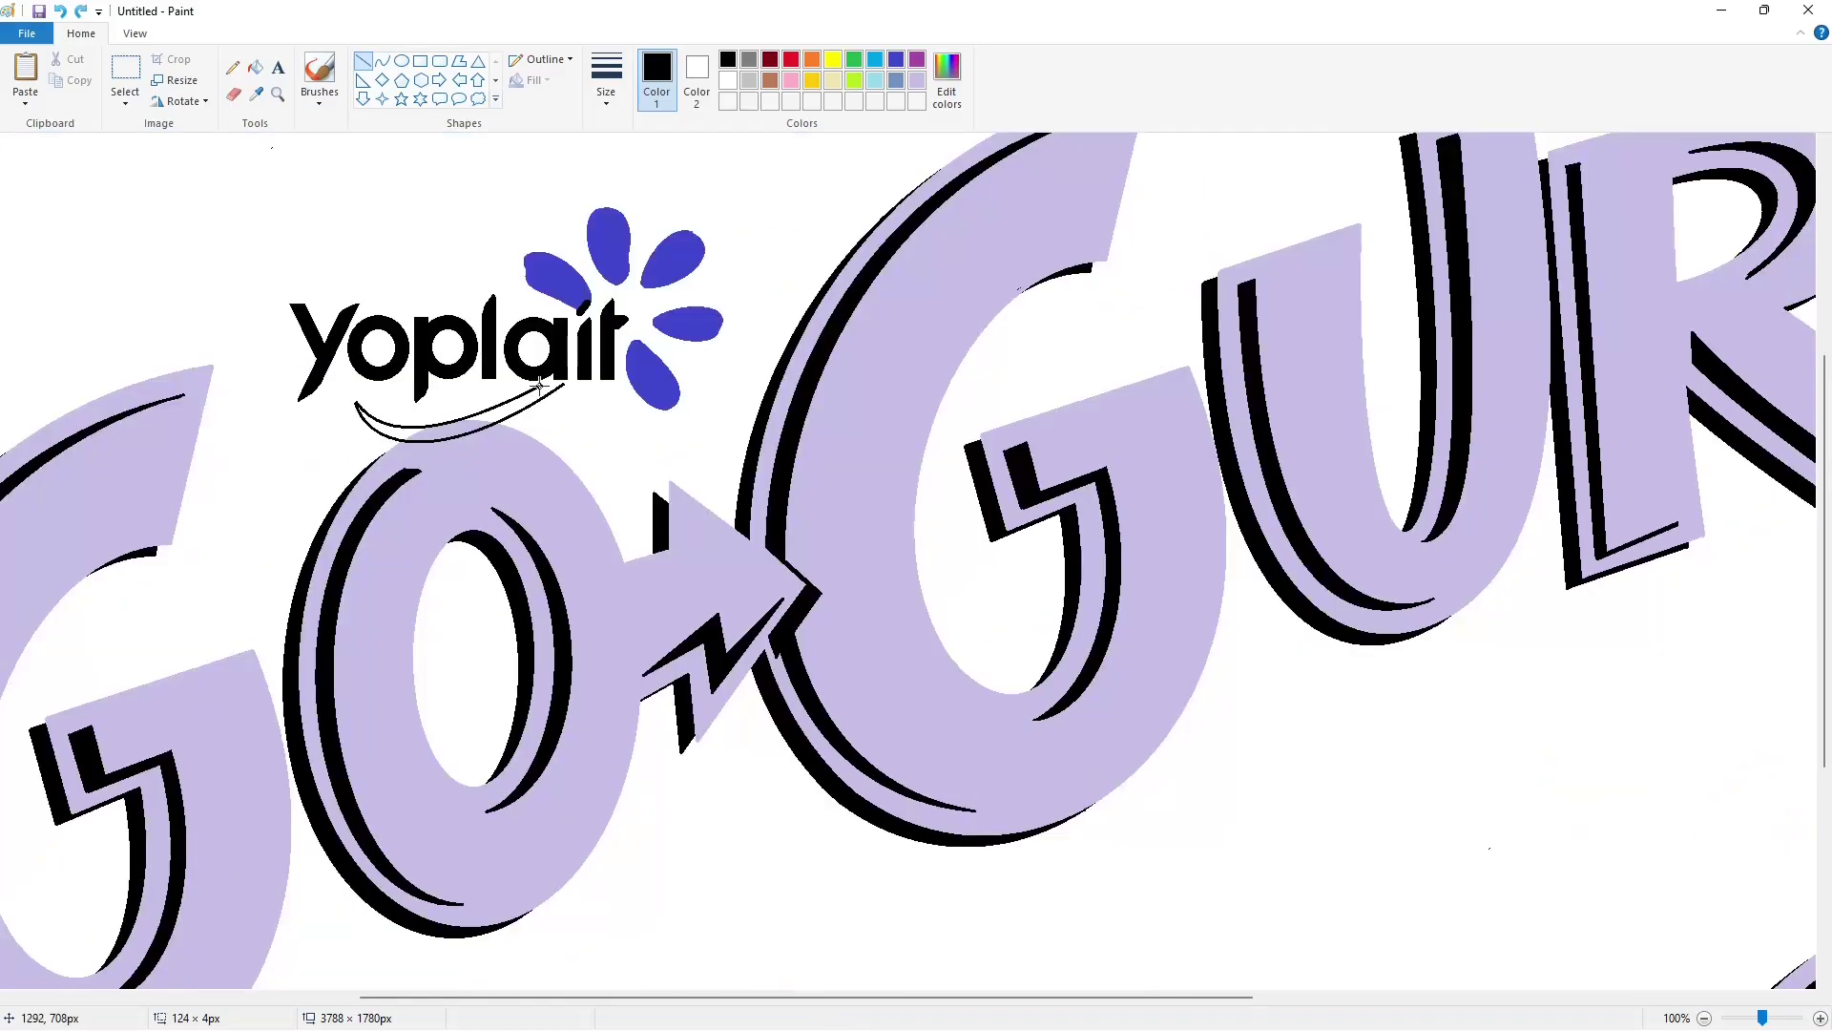
- Fill the smile shape beneath Yoplait with black
{"action": "left_click", "coordinate": [235, 95]}
{"action": "left_click", "coordinate": [256, 69]}
{"action": "left_click", "coordinate": [456, 433]}
{"action": "left_click", "coordinate": [501, 414]}
{"action": "left_click", "coordinate": [402, 433]}
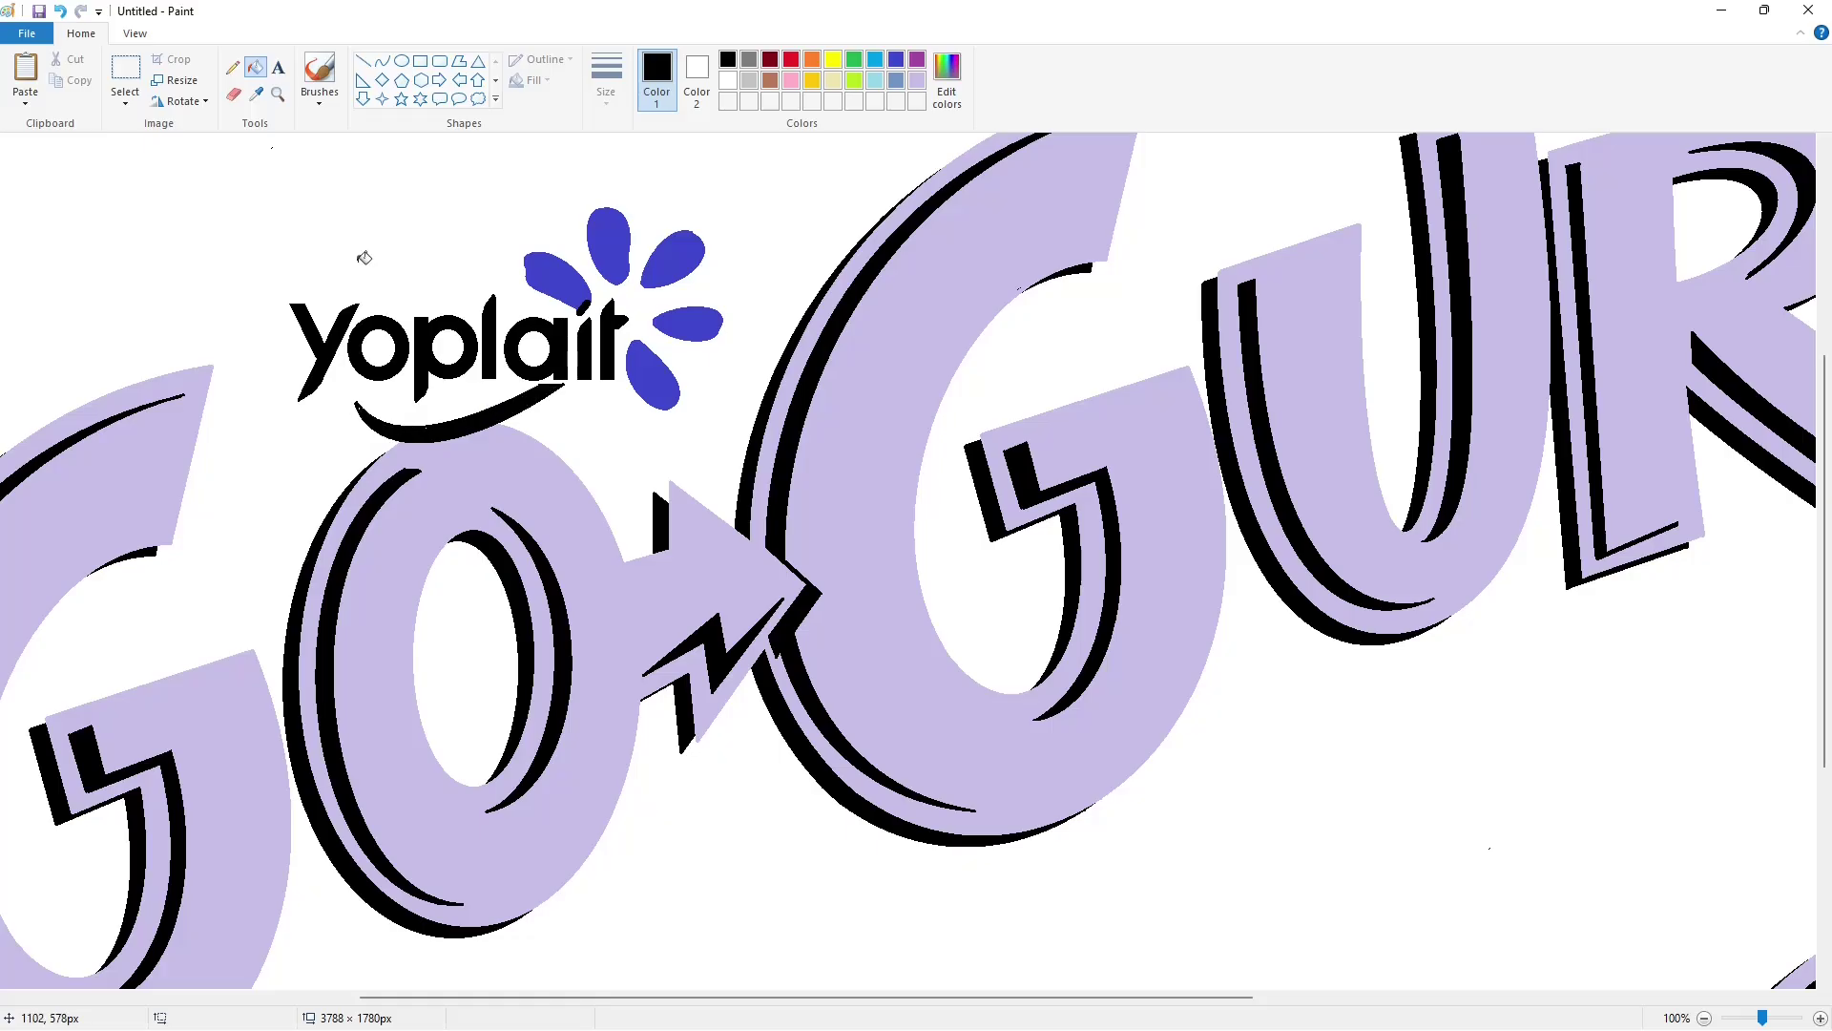
- Trim the upper end of the smile below the t with a short white line
{"action": "left_click", "coordinate": [363, 62]}
{"action": "left_click", "coordinate": [728, 81]}
{"action": "left_click_drag", "start_coordinate": [571, 378], "coordinate": [573, 379]}
{"action": "left_click", "coordinate": [696, 373]}
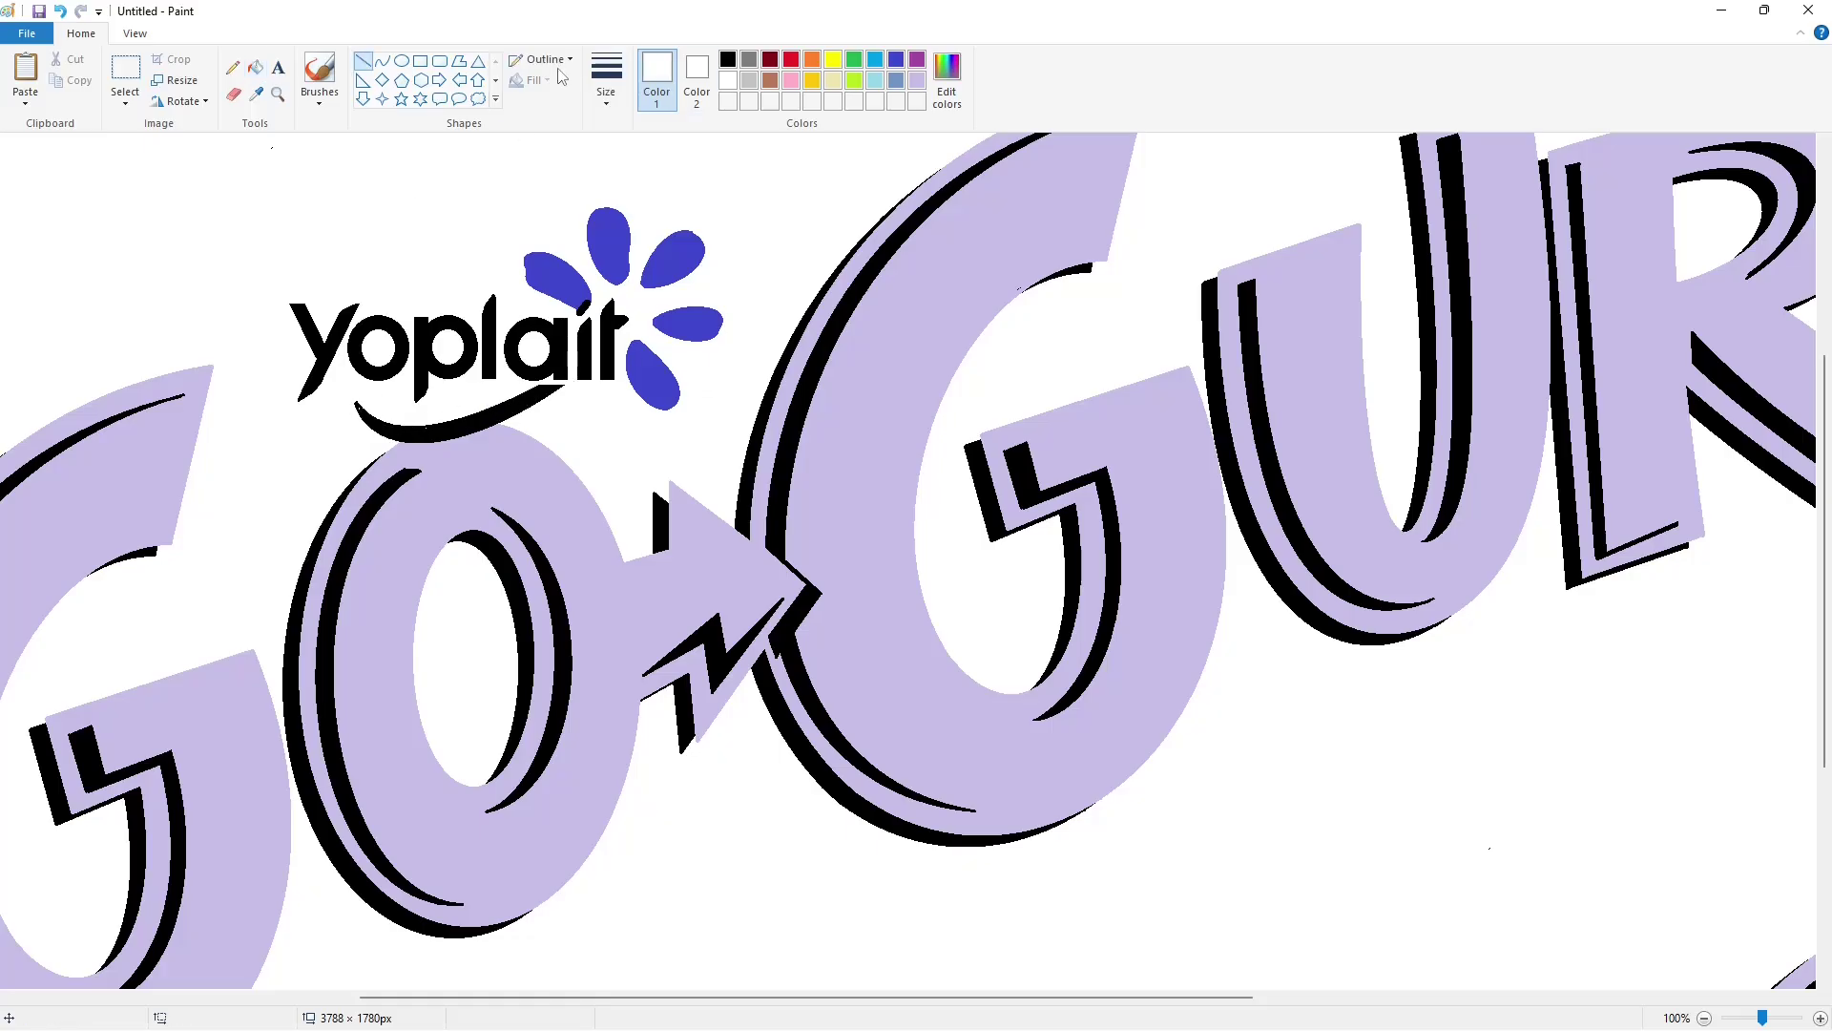
- Smooth the left end and the underside of the smile with short, thinner black lines
{"action": "left_click", "coordinate": [728, 59]}
{"action": "left_click", "coordinate": [607, 84]}
{"action": "left_click", "coordinate": [613, 171]}
{"action": "left_click_drag", "start_coordinate": [354, 400], "coordinate": [362, 415]}
{"action": "left_click_drag", "start_coordinate": [420, 429], "coordinate": [432, 429]}
{"action": "scroll", "coordinate": [1583, 879], "scroll_direction": "down", "scroll_amount": 1}
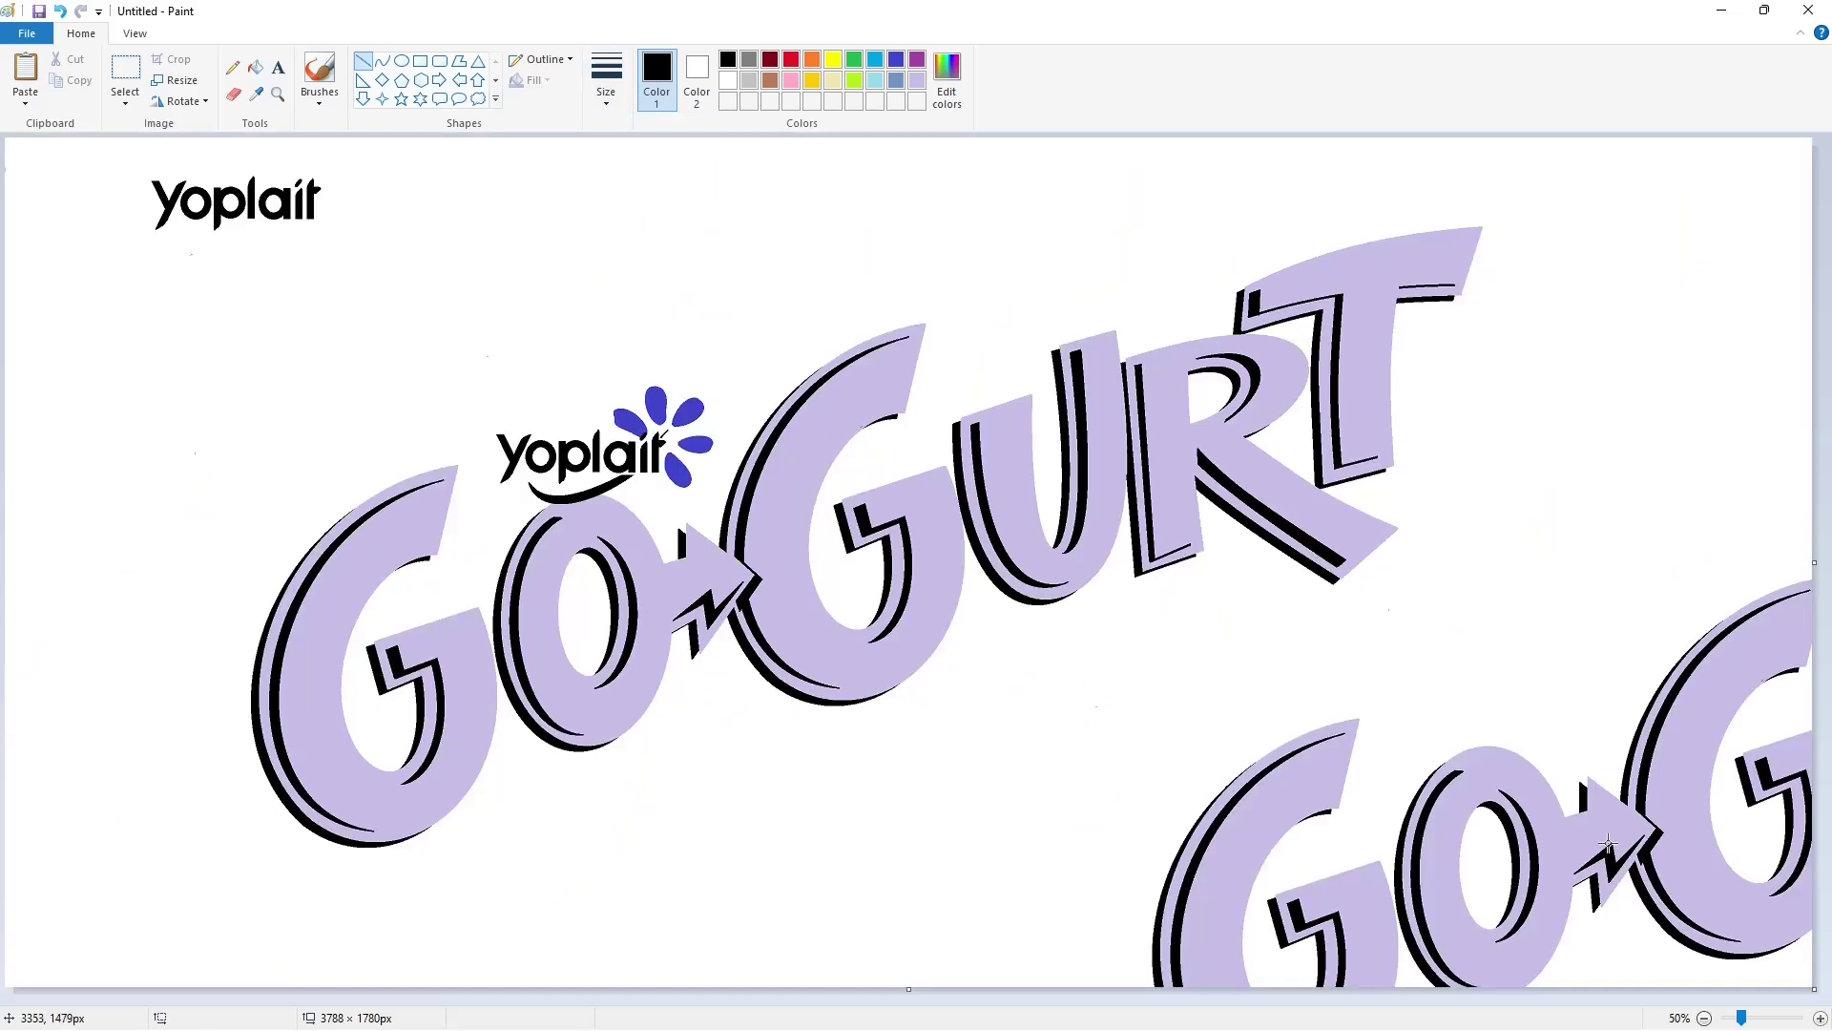
{"action": "scroll", "coordinate": [1608, 843], "scroll_direction": "up", "scroll_amount": 1}
{"action": "scroll", "coordinate": [1667, 947], "scroll_direction": "down", "scroll_amount": 1}
{"action": "left_click", "coordinate": [382, 60]}
{"action": "left_click_drag", "start_coordinate": [480, 426], "coordinate": [219, 788]}
{"action": "left_click", "coordinate": [266, 452]}
{"action": "left_click", "coordinate": [174, 635]}
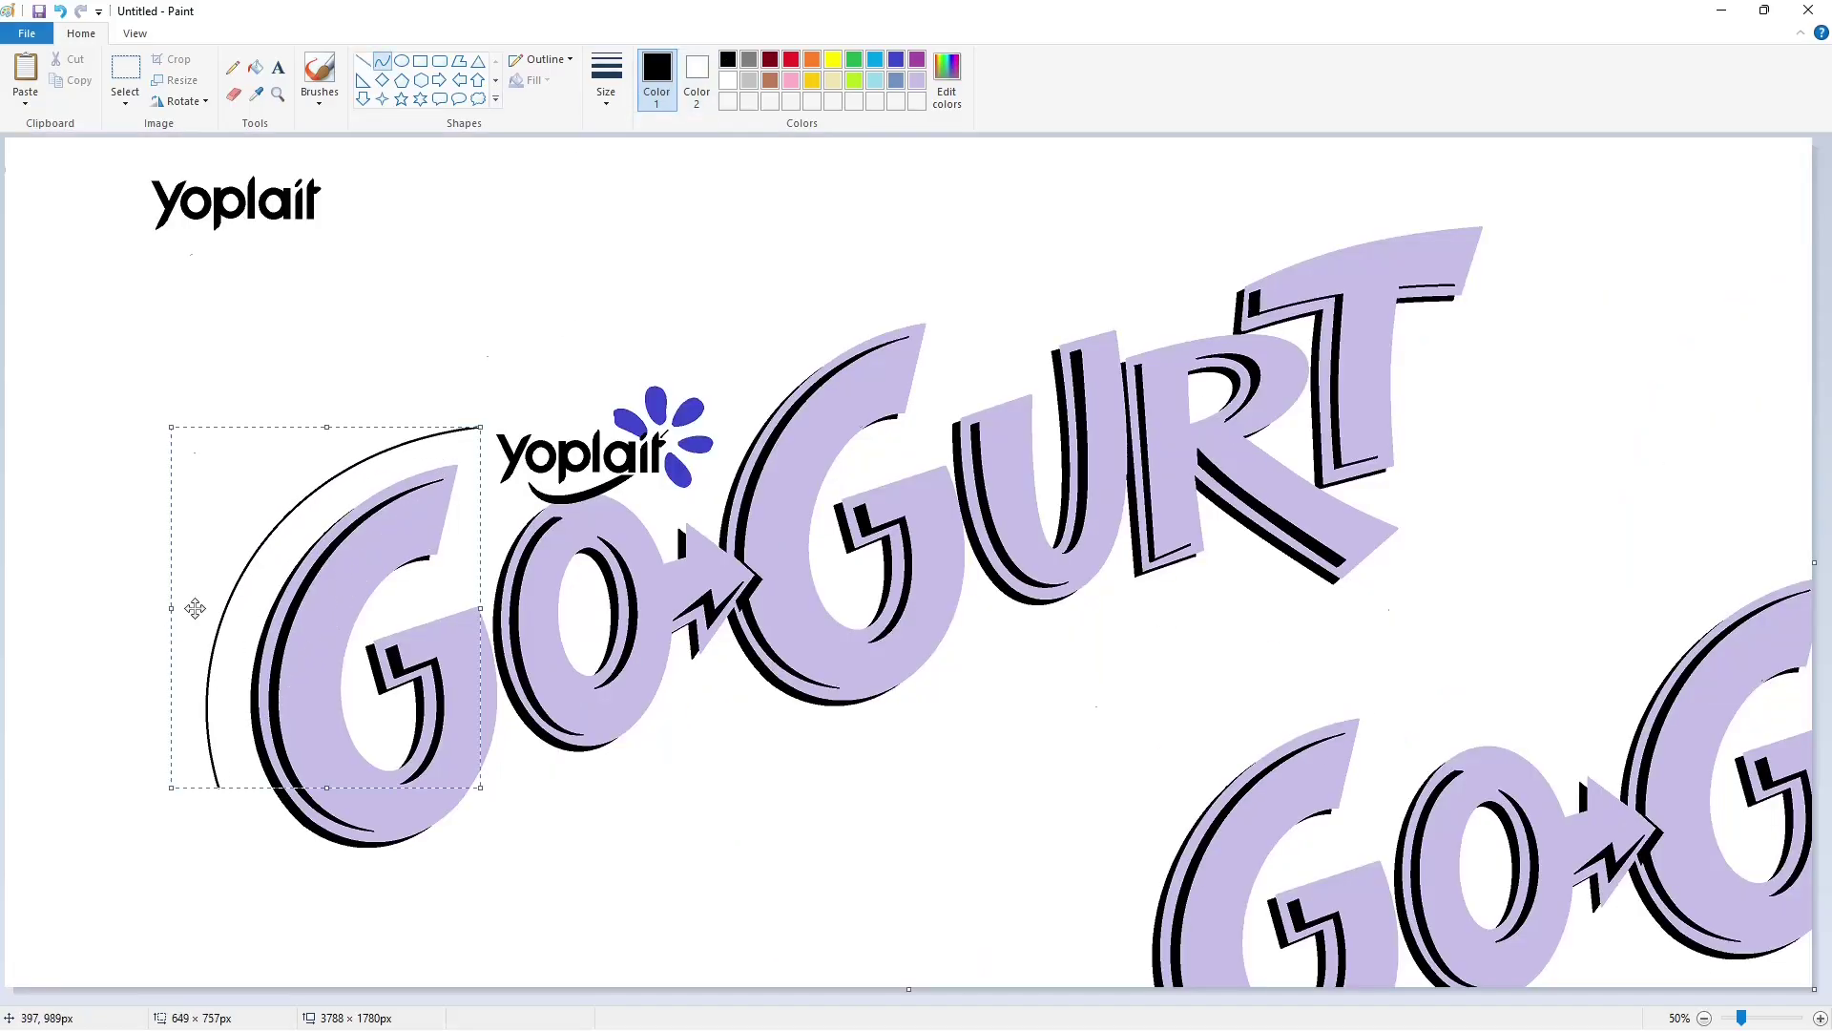
{"action": "key", "text": "ctrl+z"}
- Draw a black contour curving around the upper left side and underside of the first G, spaced outside the letter
{"action": "left_click_drag", "start_coordinate": [481, 426], "coordinate": [215, 778]}
{"action": "left_click_drag", "start_coordinate": [407, 516], "coordinate": [275, 426]}
{"action": "left_click_drag", "start_coordinate": [173, 653], "coordinate": [171, 641]}
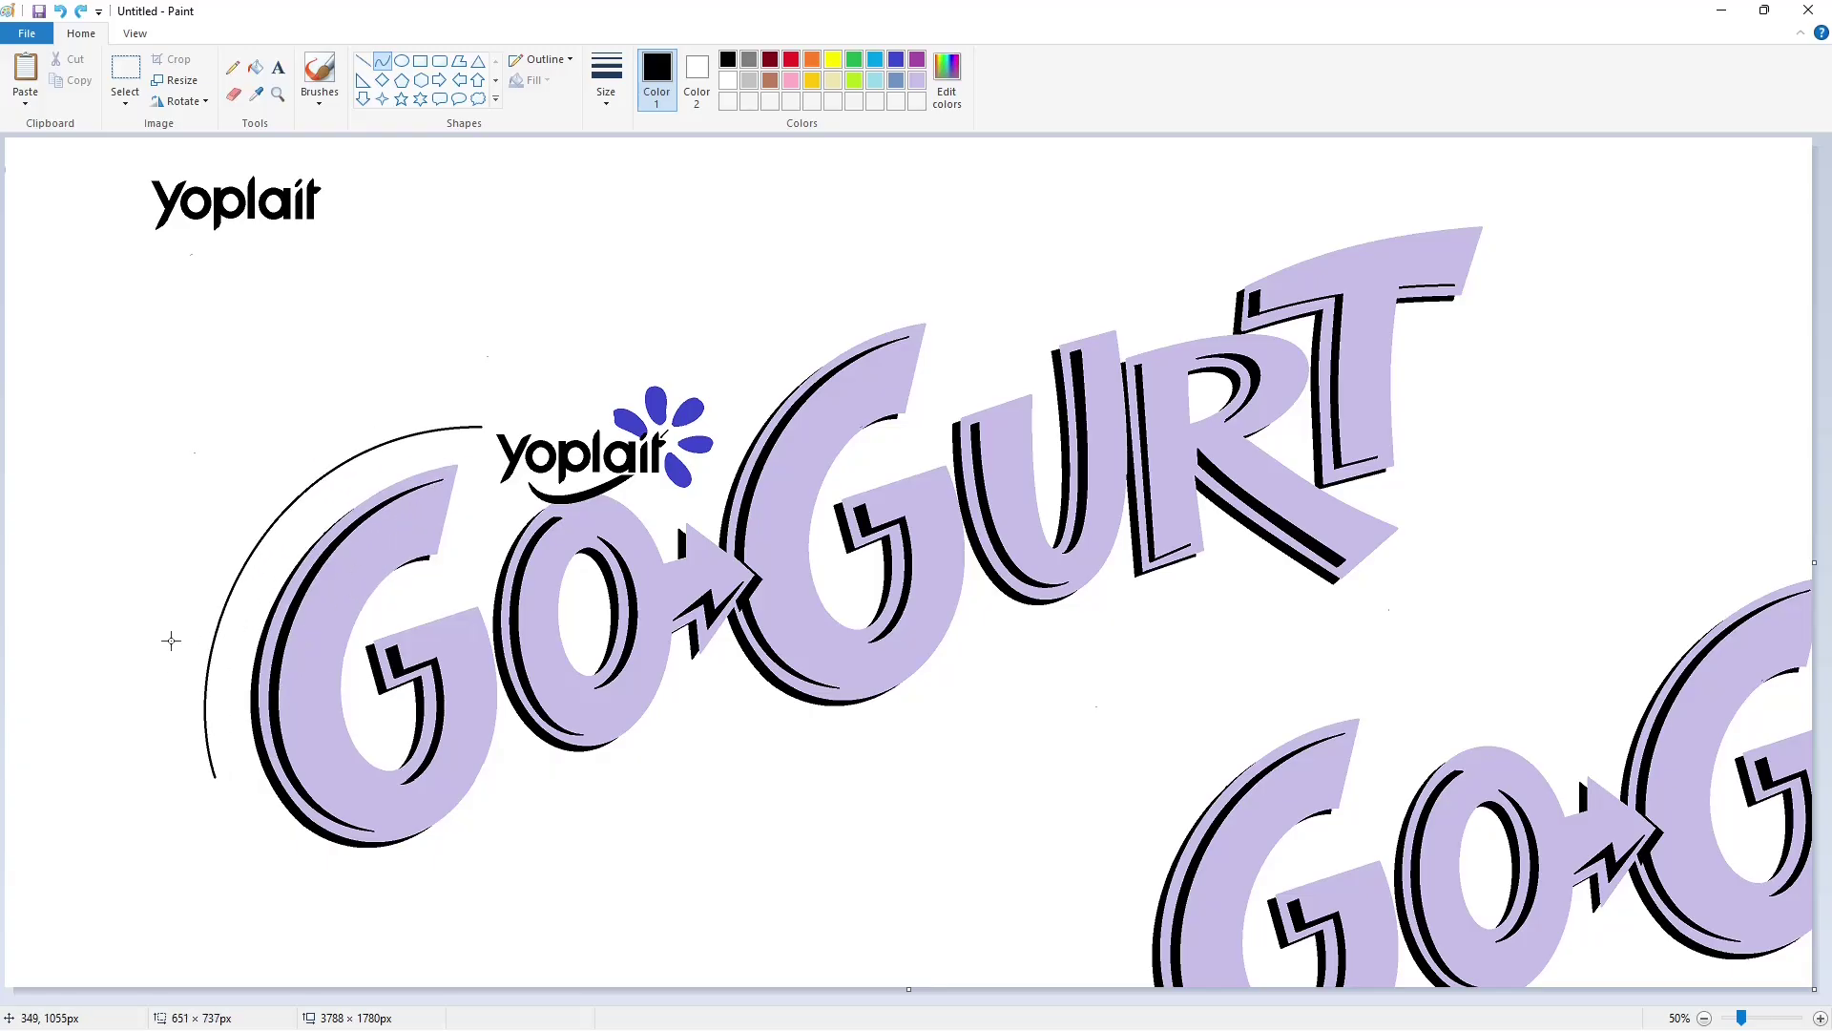
{"action": "left_click_drag", "start_coordinate": [214, 777], "coordinate": [523, 784]}
{"action": "mouse_move", "coordinate": [282, 809]}
{"action": "left_mouse_down"}
{"action": "mouse_move", "coordinate": [242, 826]}
{"action": "mouse_move", "coordinate": [269, 916]}
{"action": "left_mouse_up"}
{"action": "left_click_drag", "start_coordinate": [420, 929], "coordinate": [434, 944]}
{"action": "left_click", "coordinate": [670, 866]}
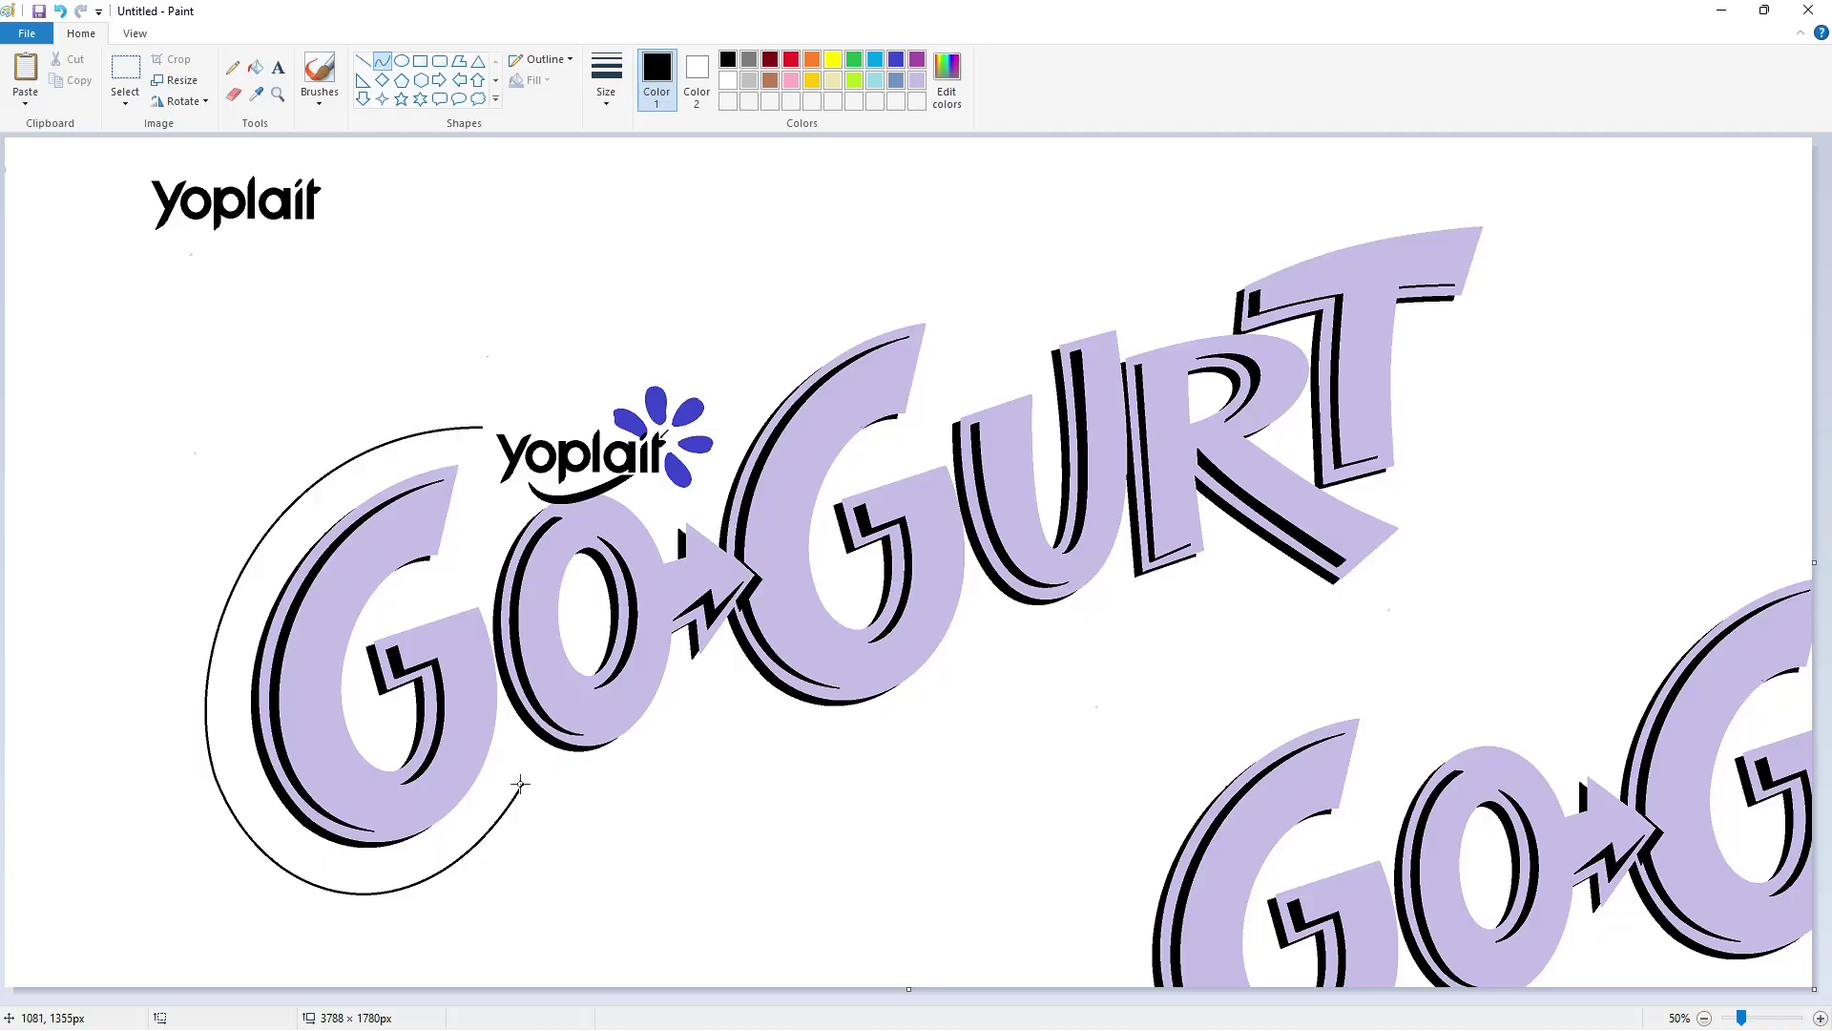
- Continue the black contour beneath the O, second G, U and R, ending around the tip of the R's leg
{"action": "mouse_move", "coordinate": [521, 785]}
{"action": "left_mouse_down"}
{"action": "mouse_move", "coordinate": [712, 689]}
{"action": "mouse_move", "coordinate": [1098, 631]}
{"action": "mouse_move", "coordinate": [1038, 652]}
{"action": "mouse_move", "coordinate": [1260, 578]}
{"action": "mouse_move", "coordinate": [1334, 635]}
{"action": "mouse_move", "coordinate": [1454, 522]}
{"action": "left_mouse_up"}
{"action": "left_click", "coordinate": [587, 818]}
{"action": "left_click", "coordinate": [667, 783]}
{"action": "left_click", "coordinate": [799, 769]}
{"action": "left_click", "coordinate": [911, 771]}
{"action": "left_click", "coordinate": [1072, 754]}
{"action": "left_click", "coordinate": [1031, 654]}
{"action": "left_click", "coordinate": [363, 60]}
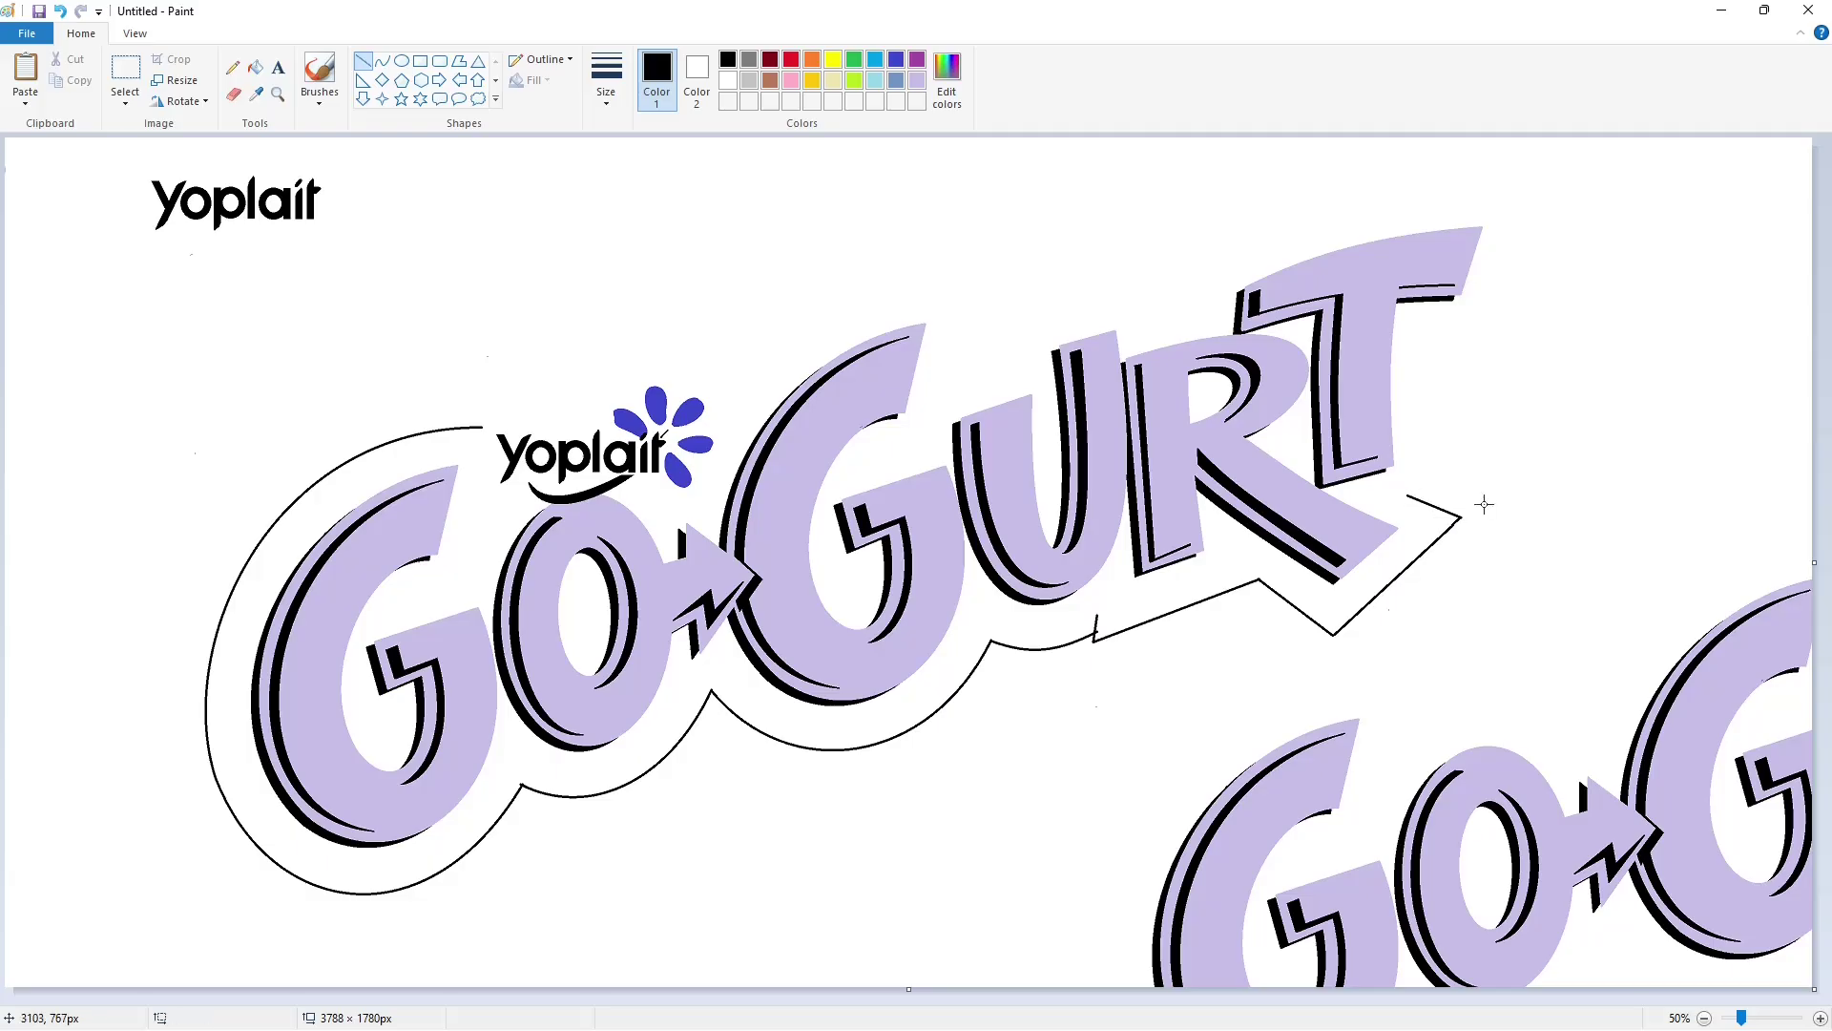
{"action": "left_click", "coordinate": [382, 60]}
{"action": "left_click", "coordinate": [1427, 442]}
{"action": "left_click", "coordinate": [1421, 393]}
{"action": "left_click", "coordinate": [1526, 384]}
{"action": "key", "text": "ctrl+z"}
- Continue the black contour up the right side of the T and across the tops of the T, R and U
{"action": "mouse_move", "coordinate": [1428, 493]}
{"action": "left_mouse_down"}
{"action": "mouse_move", "coordinate": [1427, 344]}
{"action": "mouse_move", "coordinate": [1529, 188]}
{"action": "mouse_move", "coordinate": [1210, 258]}
{"action": "mouse_move", "coordinate": [1145, 311]}
{"action": "mouse_move", "coordinate": [1012, 313]}
{"action": "mouse_move", "coordinate": [1013, 355]}
{"action": "mouse_move", "coordinate": [957, 372]}
{"action": "left_mouse_up"}
{"action": "left_click", "coordinate": [1427, 438]}
{"action": "left_click", "coordinate": [1422, 382]}
{"action": "left_click", "coordinate": [1536, 401]}
{"action": "left_click", "coordinate": [364, 61]}
{"action": "left_click", "coordinate": [1422, 189]}
{"action": "left_click", "coordinate": [1302, 216]}
{"action": "left_click", "coordinate": [363, 61]}
- Draw the contour around the top of the second G, curving down to the Yoplait flower
{"action": "mouse_move", "coordinate": [957, 373]}
{"action": "left_mouse_down"}
{"action": "mouse_move", "coordinate": [985, 267]}
{"action": "mouse_move", "coordinate": [710, 423]}
{"action": "left_mouse_up"}
{"action": "left_click", "coordinate": [382, 60]}
{"action": "left_click_drag", "start_coordinate": [847, 344], "coordinate": [857, 284]}
{"action": "left_click_drag", "start_coordinate": [765, 371], "coordinate": [747, 350]}
- Draw small black contour curves around the right and lower petals of the Yoplait flower
{"action": "mouse_move", "coordinate": [712, 423]}
{"action": "left_mouse_down"}
{"action": "mouse_move", "coordinate": [715, 490]}
{"action": "mouse_move", "coordinate": [680, 496]}
{"action": "left_mouse_up"}
{"action": "left_click_drag", "start_coordinate": [696, 488], "coordinate": [663, 481]}
{"action": "left_click", "coordinate": [700, 497]}
{"action": "left_click_drag", "start_coordinate": [670, 492], "coordinate": [668, 497]}
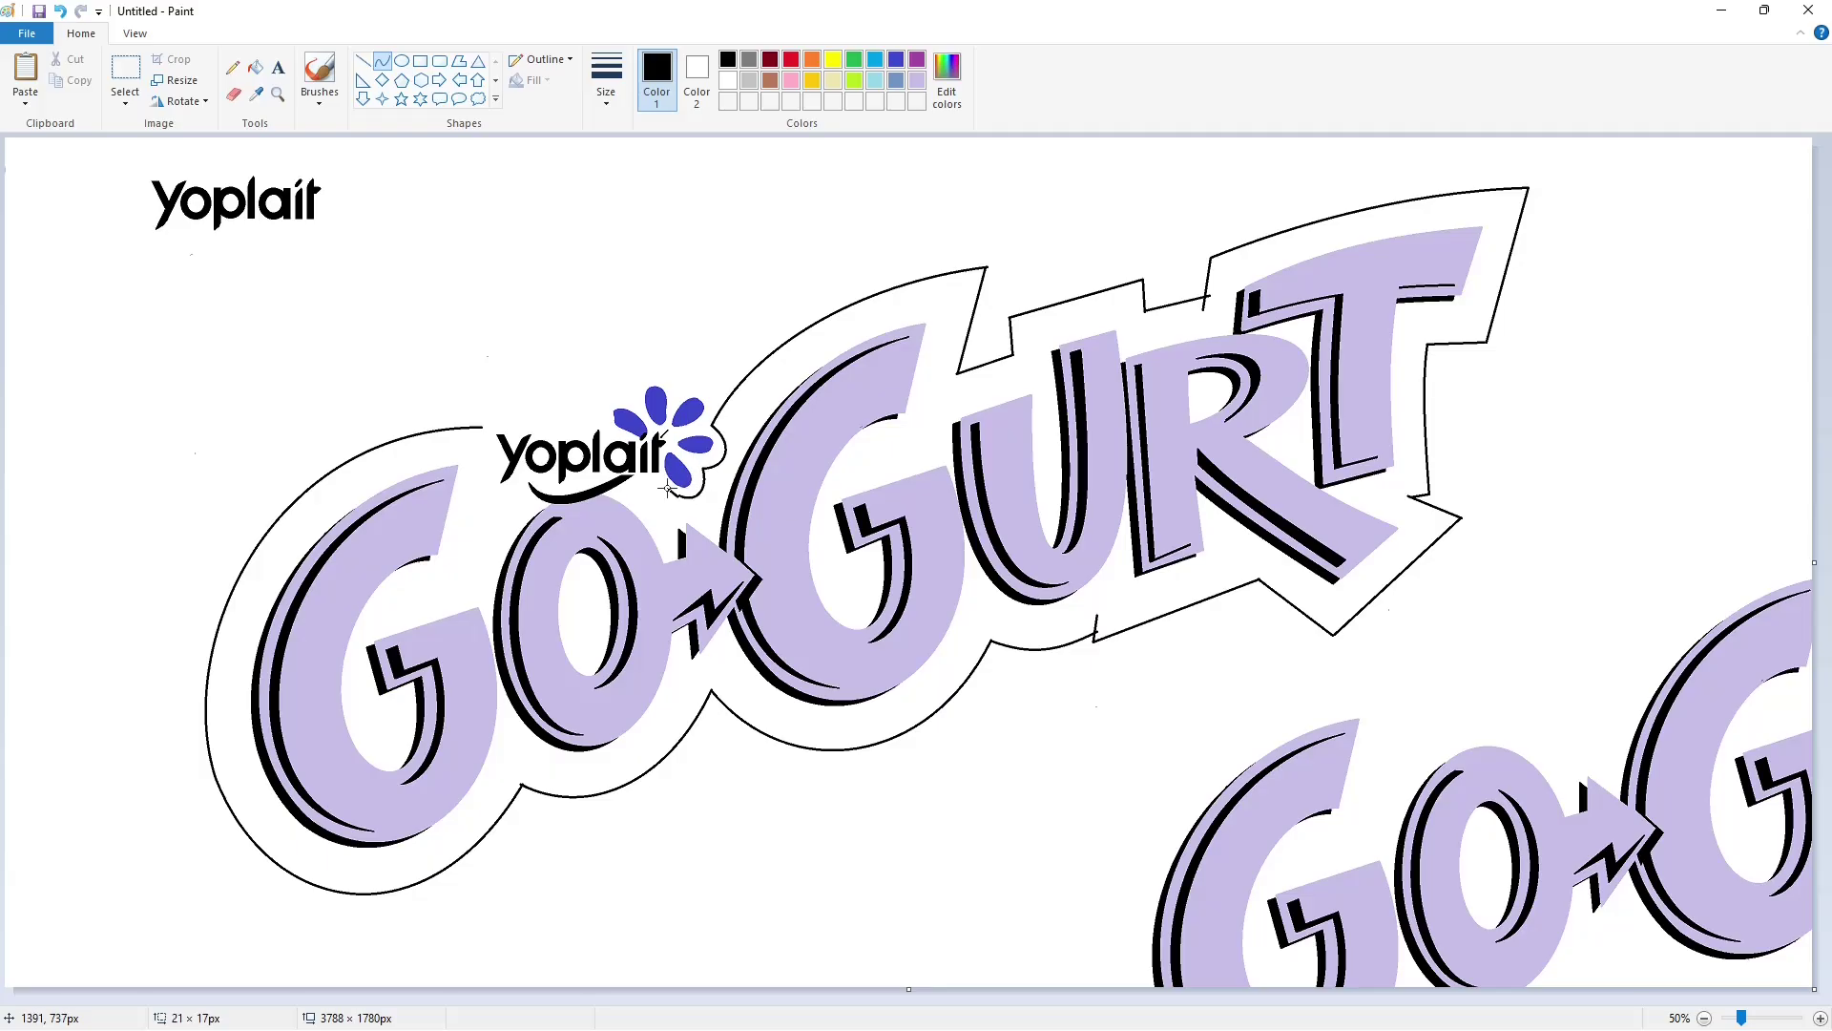
{"action": "left_click", "coordinate": [669, 494]}
- Close the contour beneath the smile and around the left side of the Yoplait y, joining the first G's curve
{"action": "left_click", "coordinate": [363, 61]}
{"action": "left_click", "coordinate": [382, 61]}
{"action": "left_click_drag", "start_coordinate": [644, 480], "coordinate": [612, 501]}
{"action": "left_click", "coordinate": [363, 61]}
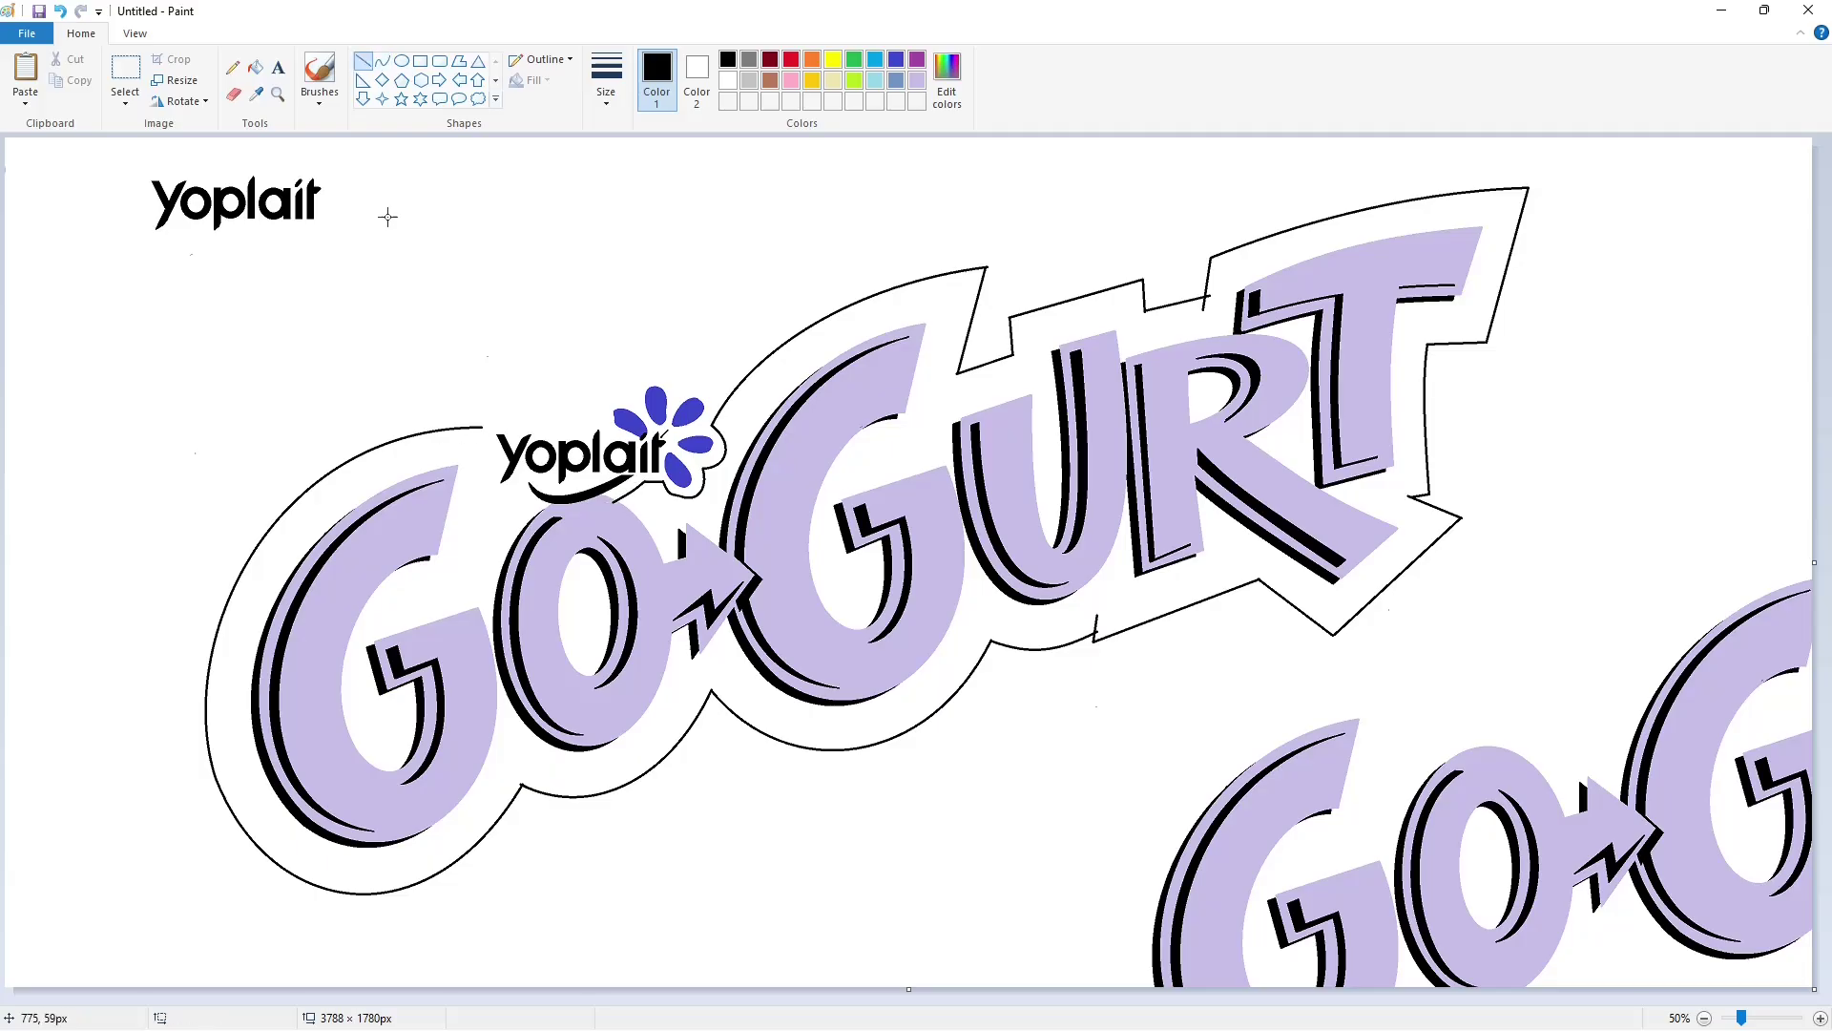
{"action": "left_click_drag", "start_coordinate": [482, 426], "coordinate": [499, 494]}
{"action": "left_click", "coordinate": [383, 63]}
{"action": "left_click", "coordinate": [485, 493]}
{"action": "left_click", "coordinate": [485, 493]}
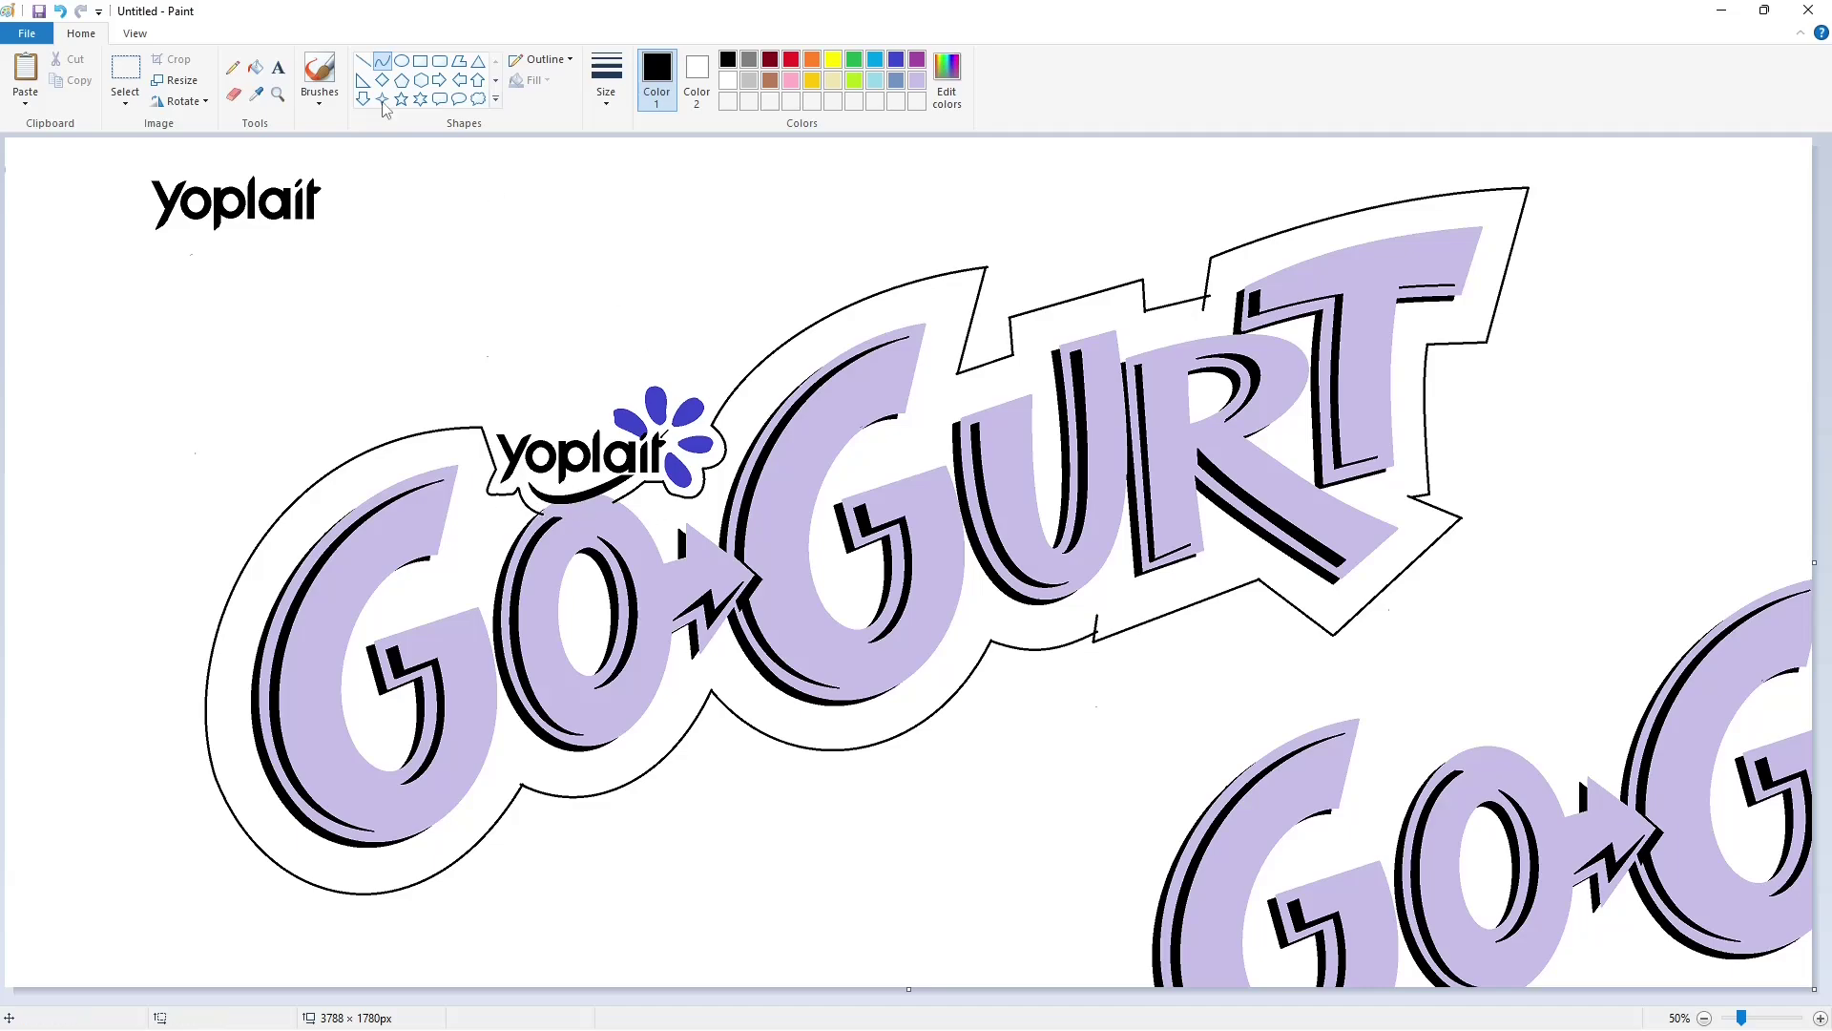
- Draw a tiny black circle just outside the contour, between the foot of the T and the R's leg
{"action": "left_click", "coordinate": [402, 61]}
{"action": "left_click_drag", "start_coordinate": [1446, 491], "coordinate": [1447, 492]}
{"action": "left_click", "coordinate": [1525, 487]}
- Fill the letters of the spare Yoplait wordmark in the canvas's upper left corner with white
{"action": "left_click", "coordinate": [255, 67]}
{"action": "left_click", "coordinate": [728, 79]}
{"action": "left_click", "coordinate": [172, 201]}
{"action": "left_click", "coordinate": [198, 204]}
{"action": "left_click", "coordinate": [222, 204]}
{"action": "left_click", "coordinate": [249, 199]}
{"action": "left_click", "coordinate": [269, 209]}
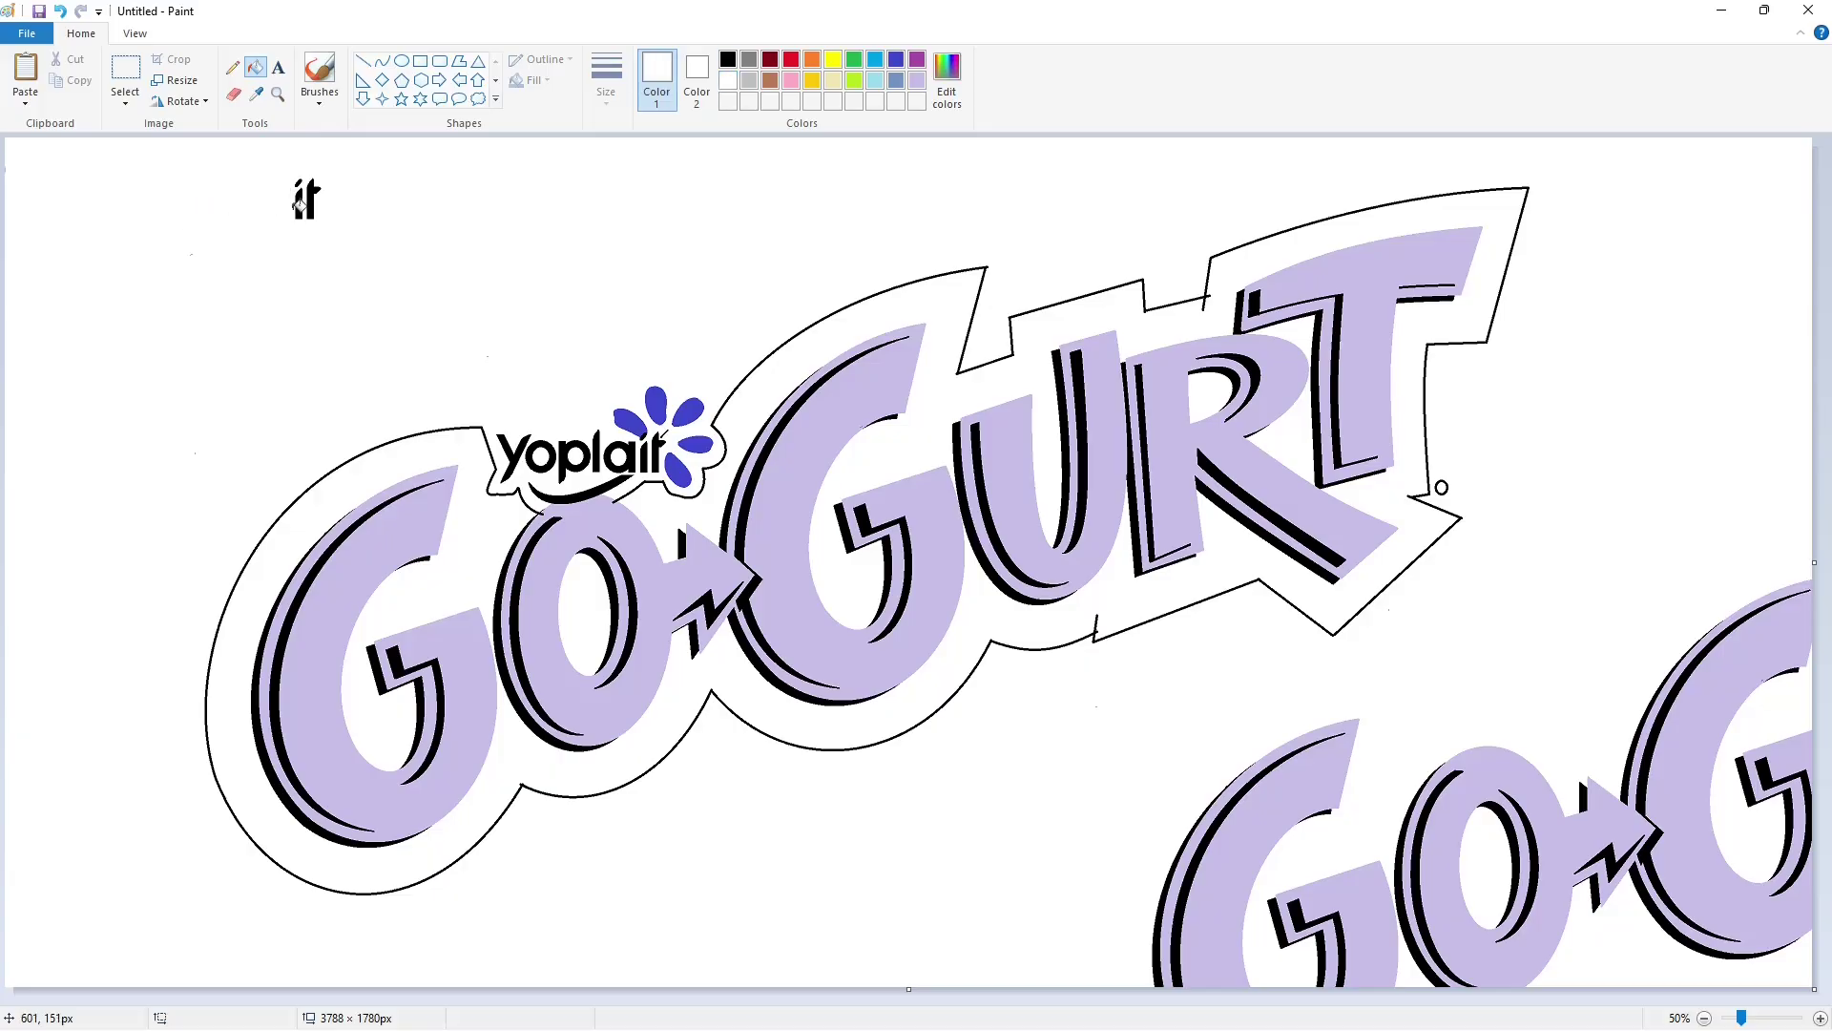
- Fill the lavender letters and arrow of the duplicate logo in the canvas's lower right corner with white
{"action": "left_click", "coordinate": [1195, 824]}
{"action": "left_click", "coordinate": [1355, 886]}
{"action": "left_click", "coordinate": [1431, 873]}
{"action": "left_click", "coordinate": [1531, 870]}
{"action": "left_click", "coordinate": [1654, 841]}
- Cover the duplicate logo in the canvas's lower right corner with solid white rectangles
{"action": "left_click", "coordinate": [421, 61]}
{"action": "left_click", "coordinate": [534, 80]}
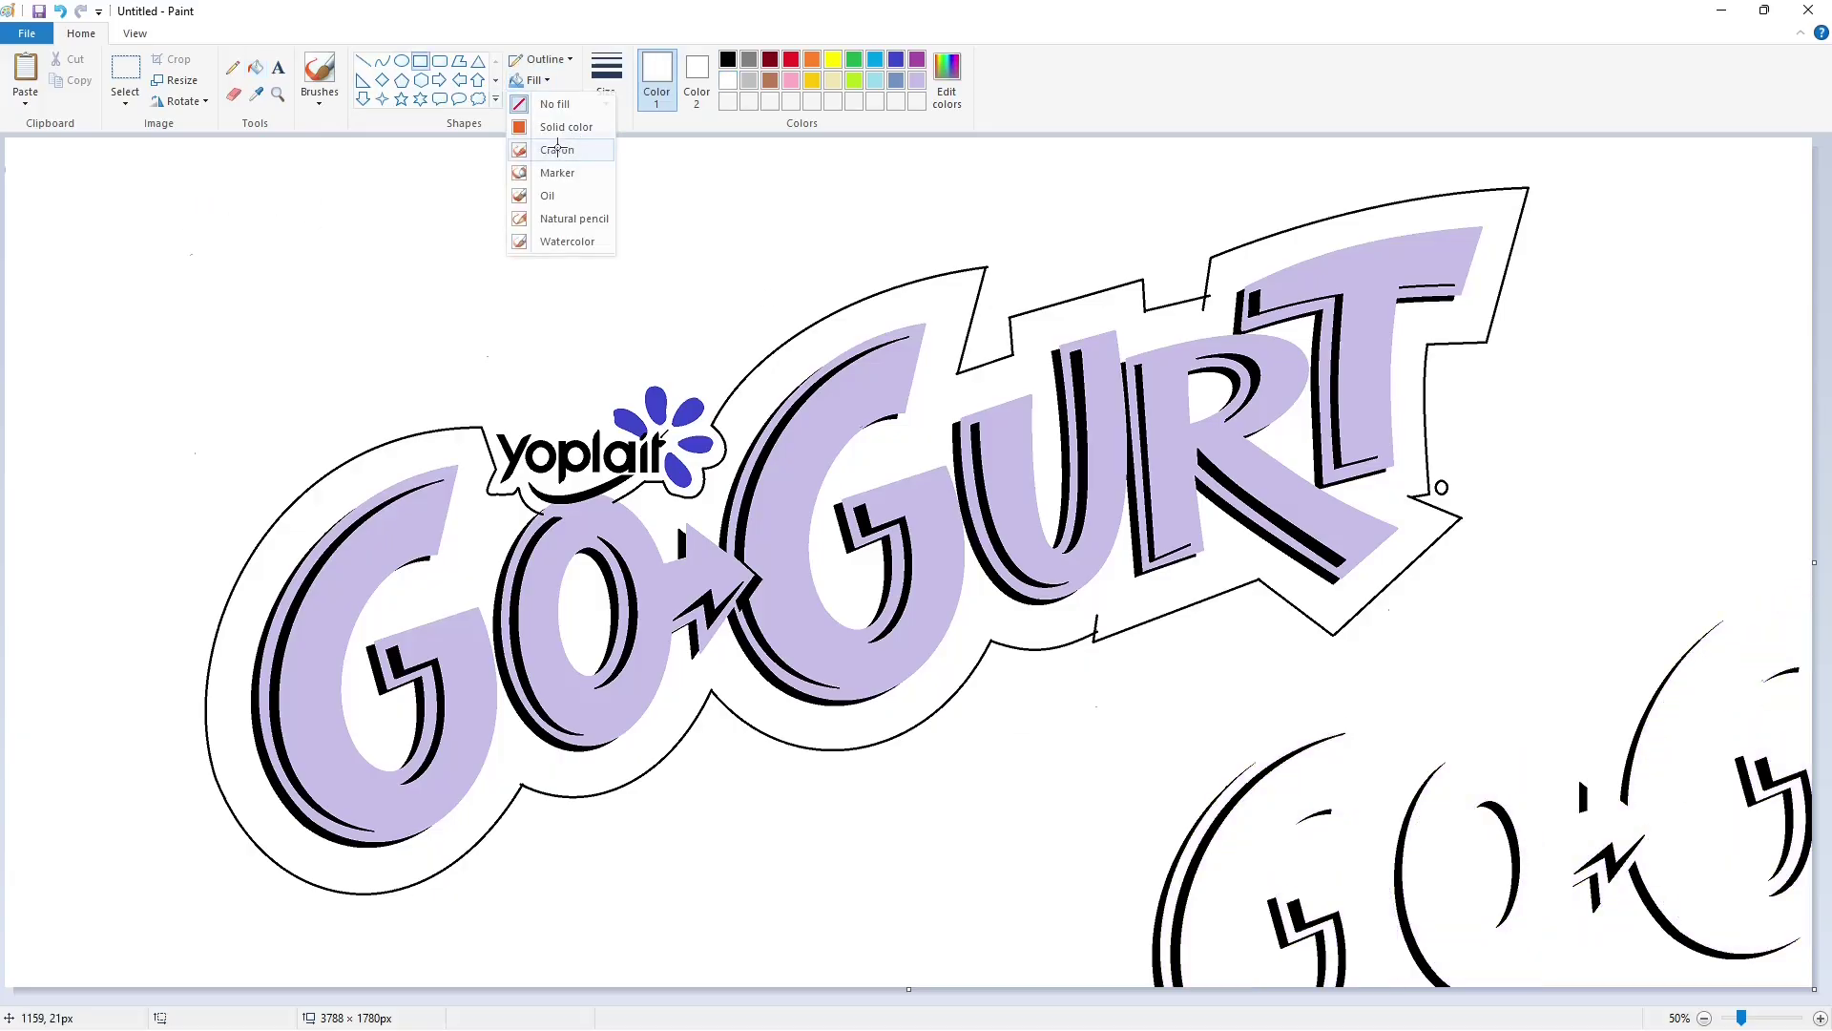
{"action": "left_click", "coordinate": [544, 126]}
{"action": "left_click_drag", "start_coordinate": [1145, 673], "coordinate": [1818, 993]}
{"action": "left_click_drag", "start_coordinate": [1641, 576], "coordinate": [1822, 998]}
- Fill the contour, the area inside it around the Go-Gurt letters and the letter openings with dark red
{"action": "left_click", "coordinate": [255, 67]}
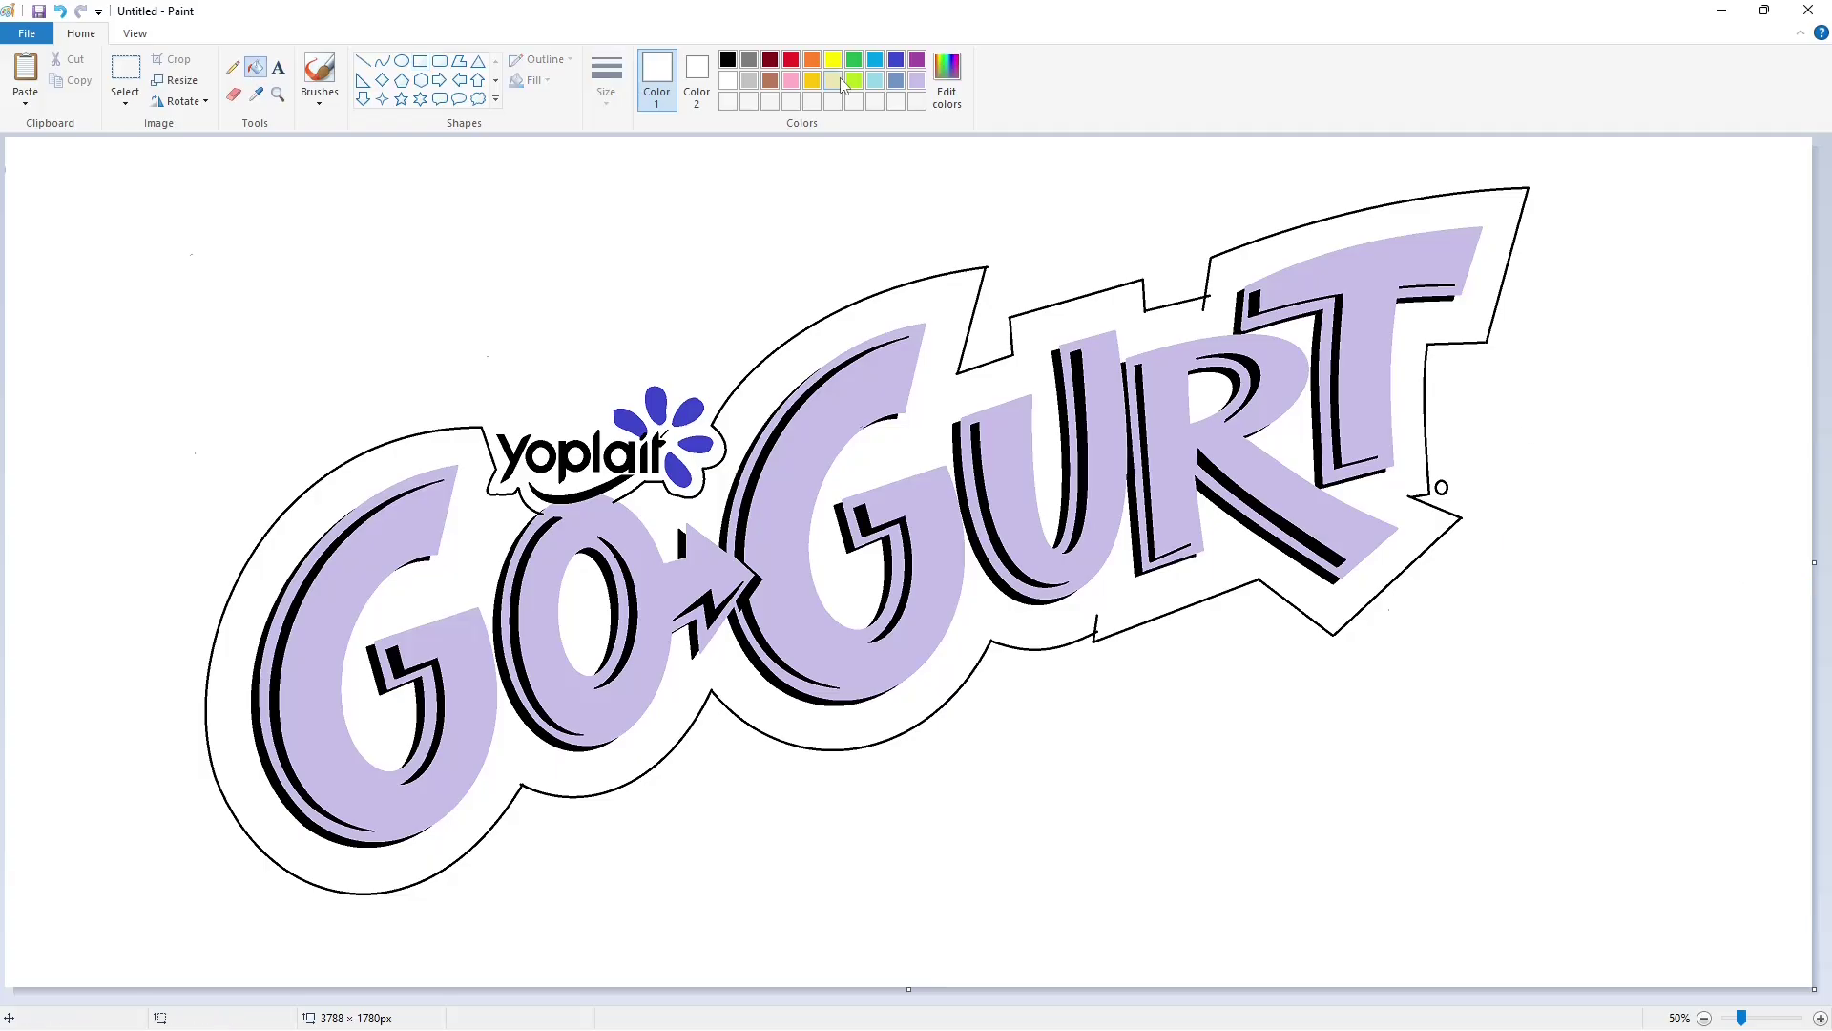
{"action": "left_click", "coordinate": [770, 59]}
{"action": "left_click", "coordinate": [1096, 629]}
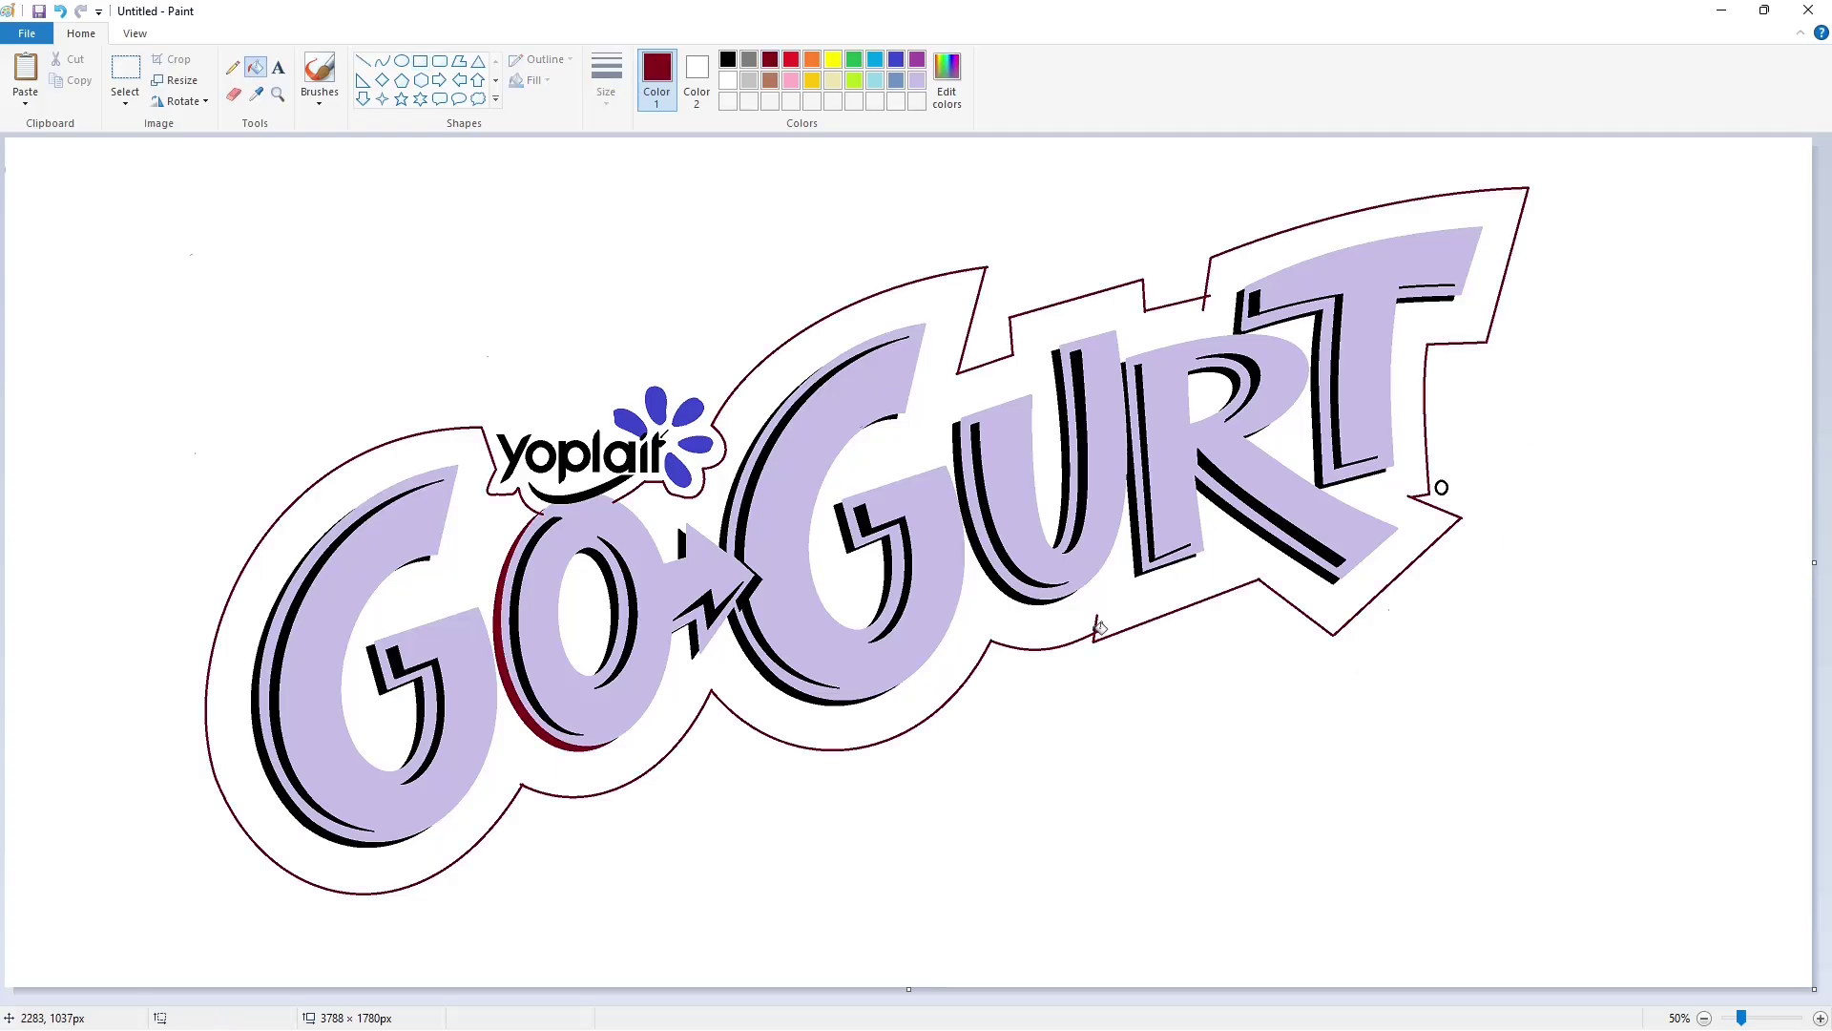
{"action": "left_click", "coordinate": [956, 625]}
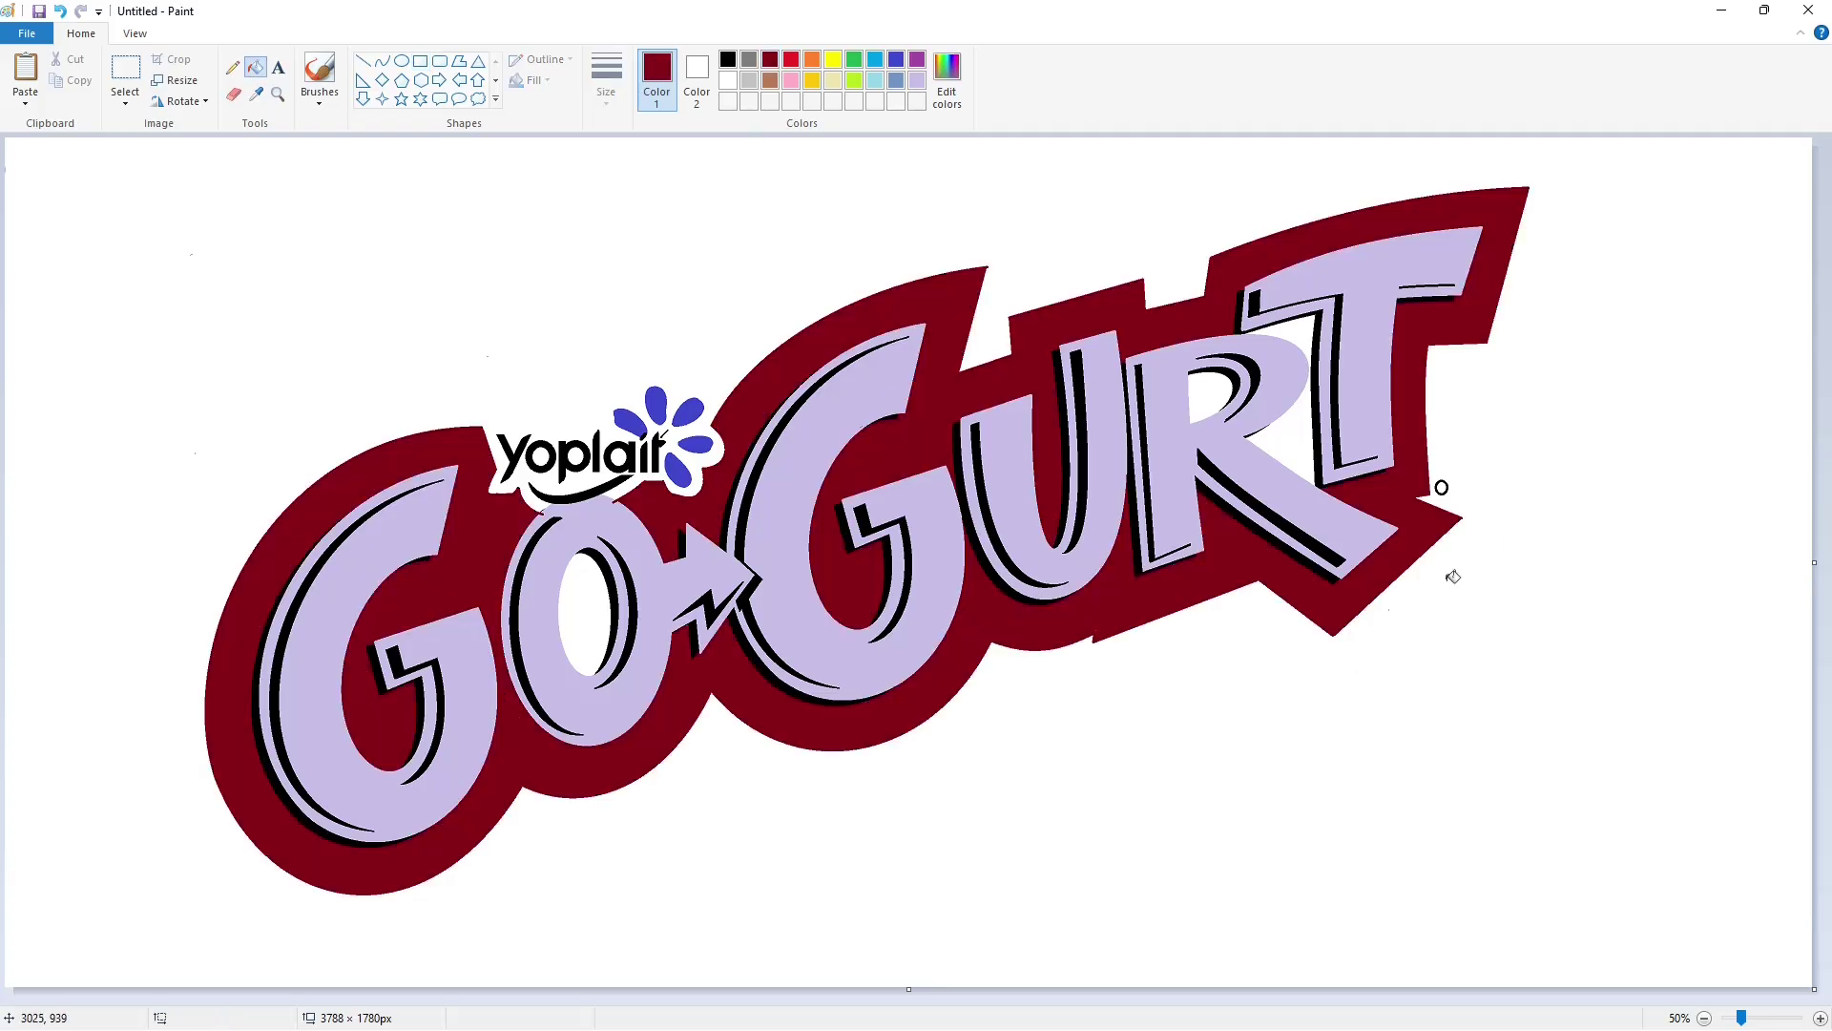
{"action": "left_click", "coordinate": [587, 604]}
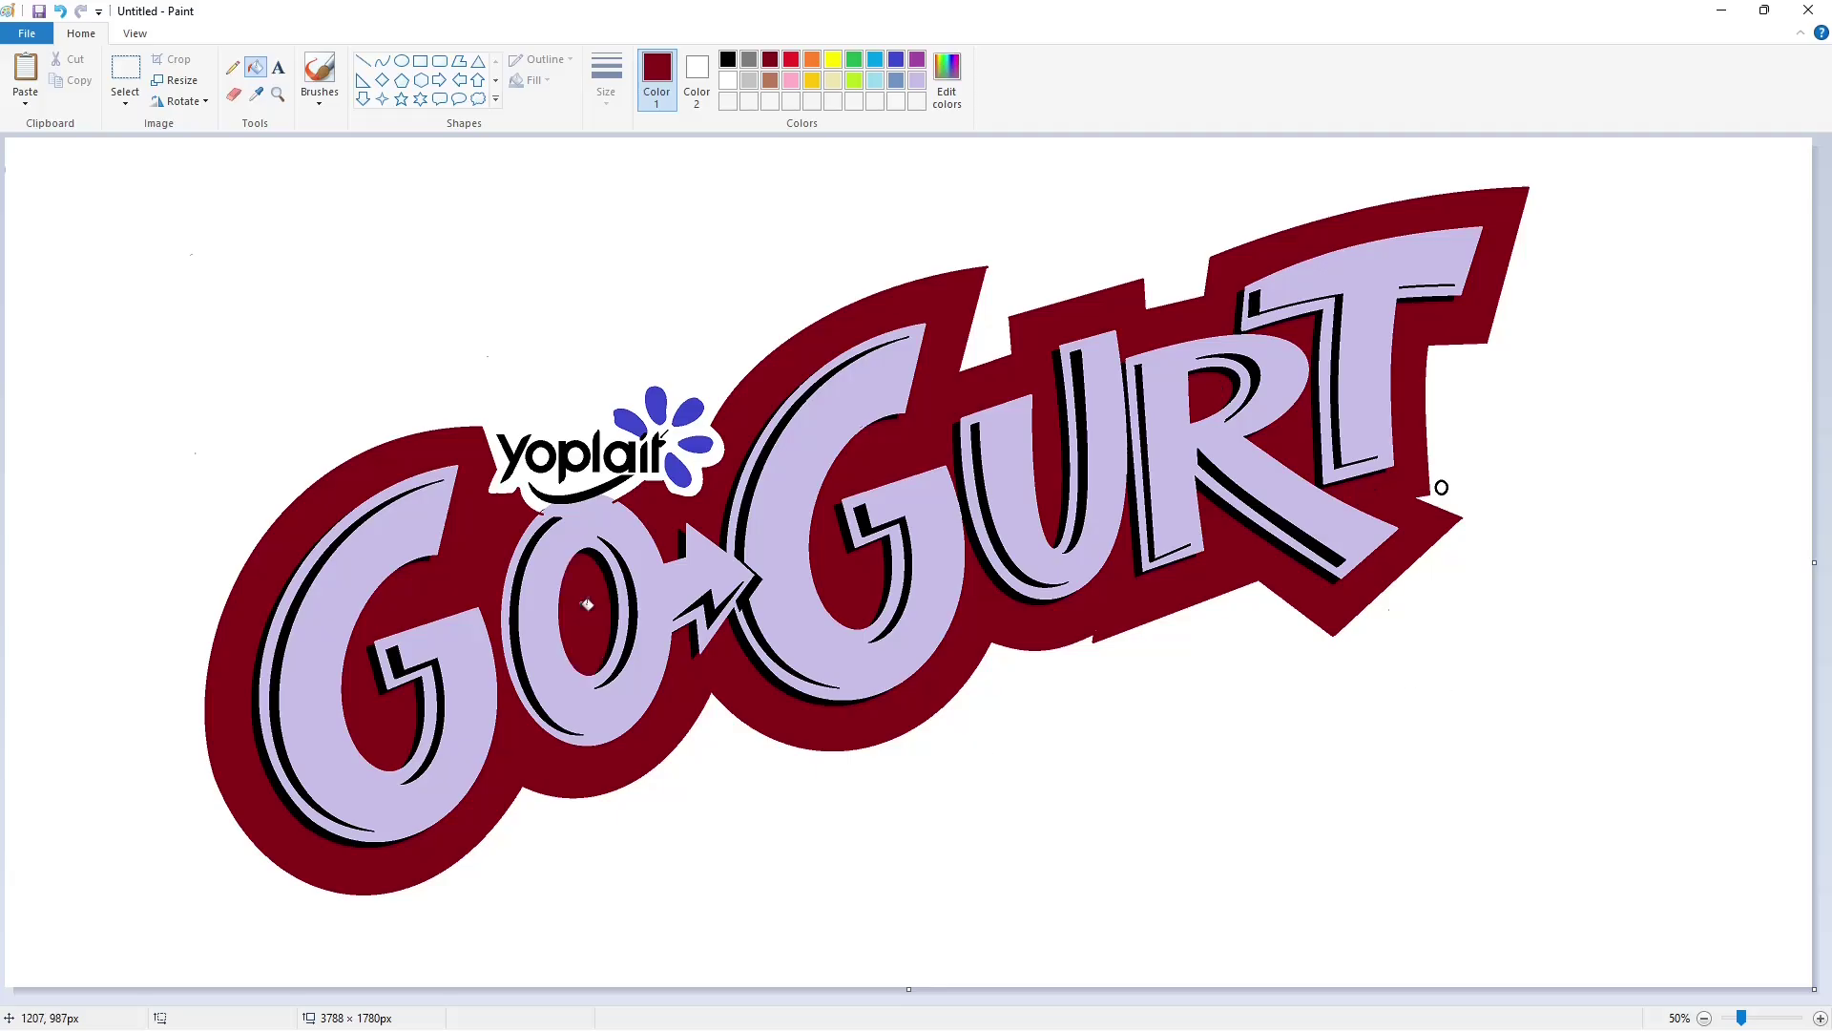
- Place a thick white line along the dark red border's lower left edge at the first G, nudged left
{"action": "left_click", "coordinate": [1821, 1018]}
{"action": "scroll", "coordinate": [871, 781], "scroll_direction": "down", "scroll_amount": 8}
{"action": "left_click", "coordinate": [363, 61]}
{"action": "left_click", "coordinate": [607, 93]}
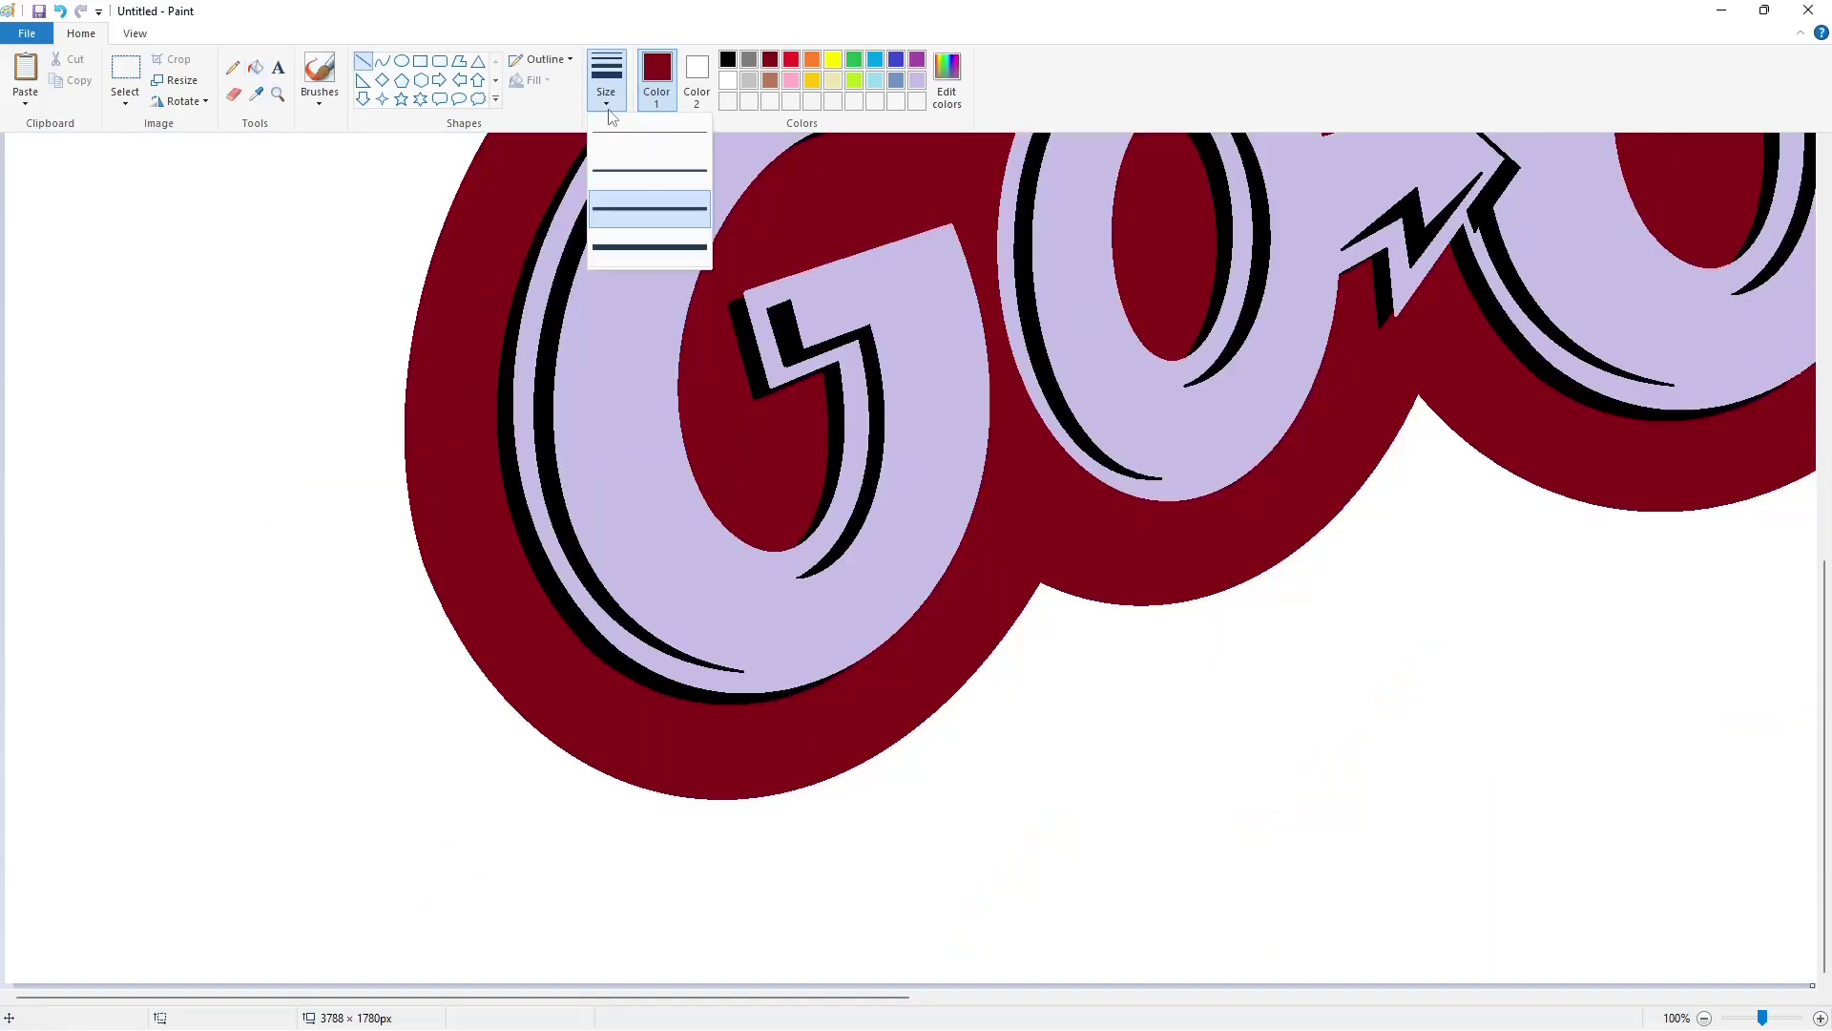
{"action": "left_click", "coordinate": [649, 248]}
{"action": "left_click", "coordinate": [728, 81]}
{"action": "left_click_drag", "start_coordinate": [409, 477], "coordinate": [463, 657]}
{"action": "key", "text": "Left"}
{"action": "key", "text": "Left"}
{"action": "key", "text": "Left"}
{"action": "key", "text": "Left"}
{"action": "key", "text": "Left"}
{"action": "key", "text": "Left"}
{"action": "key", "text": "Left"}
{"action": "key", "text": "Left"}
{"action": "key", "text": "Left"}
{"action": "key", "text": "Left"}
{"action": "key", "text": "Left"}
{"action": "key", "text": "Left"}
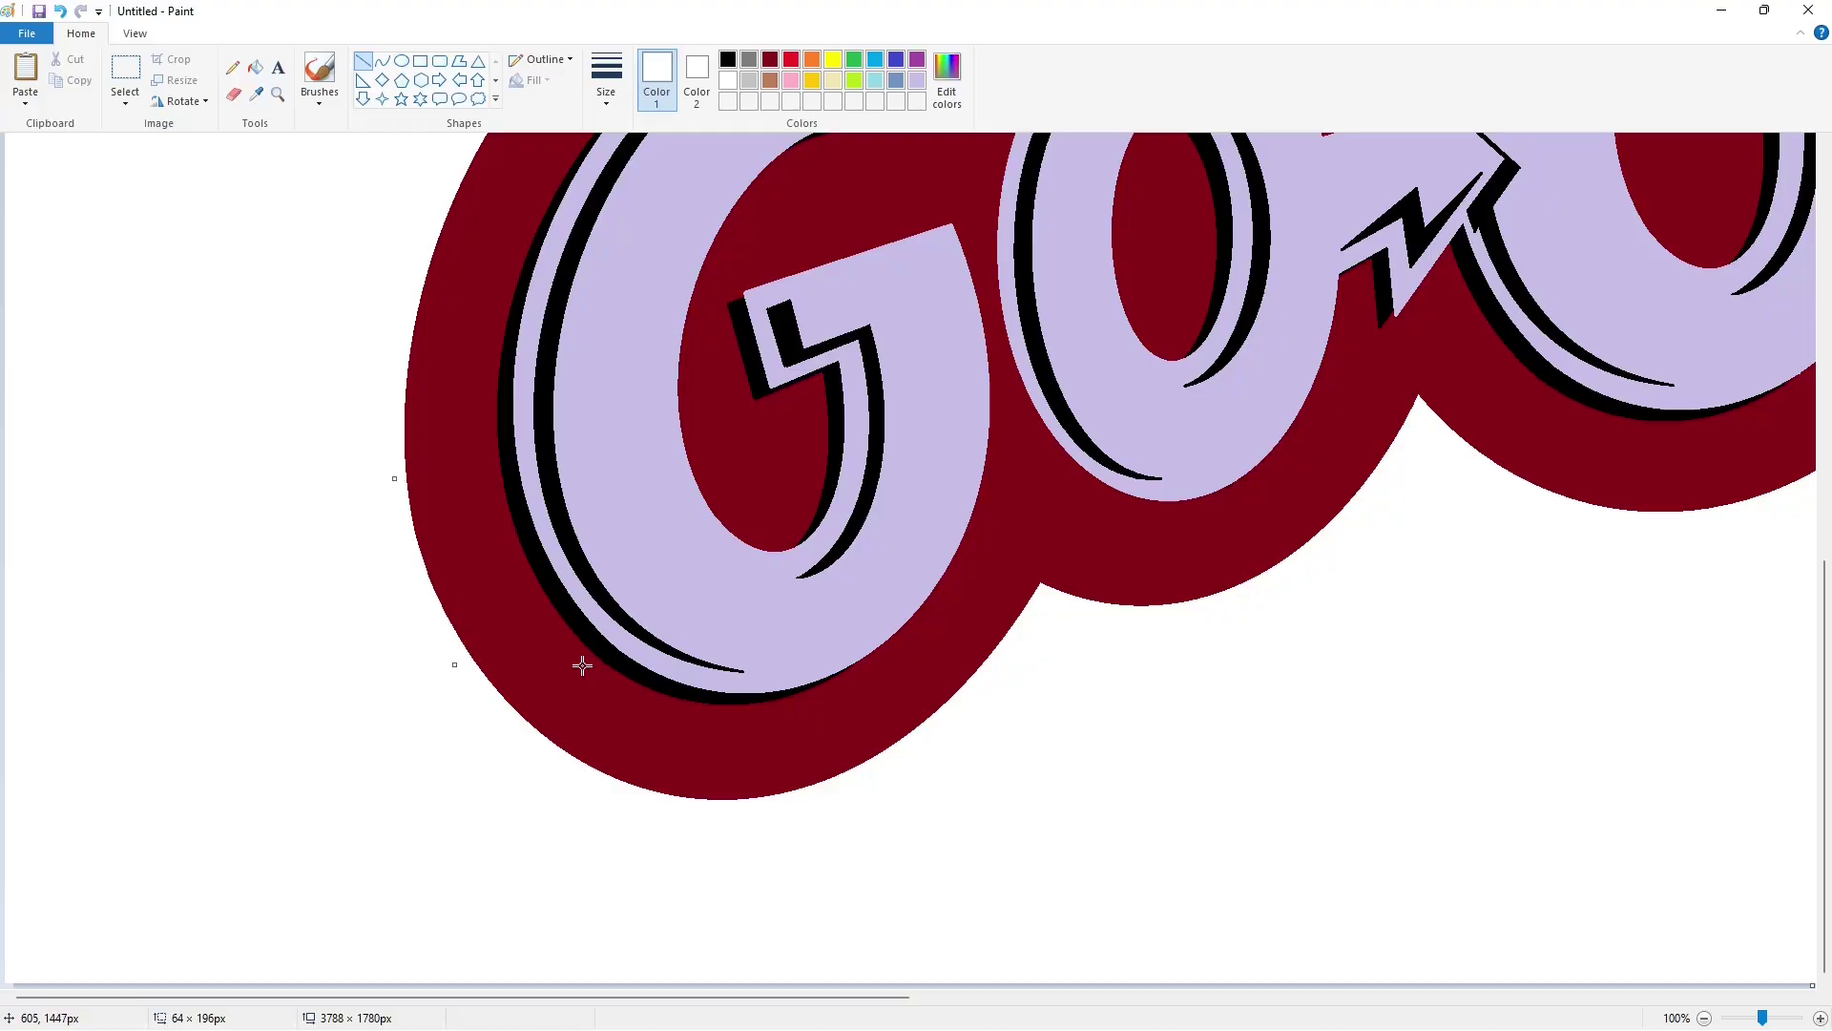
{"action": "left_click", "coordinate": [1172, 842]}
- Clean up the border edge beneath the t of Yoplait with a thick white line
{"action": "left_click_drag", "start_coordinate": [797, 997], "coordinate": [1472, 998]}
{"action": "left_click", "coordinate": [770, 60]}
{"action": "scroll", "coordinate": [1486, 518], "scroll_direction": "up", "scroll_amount": 2}
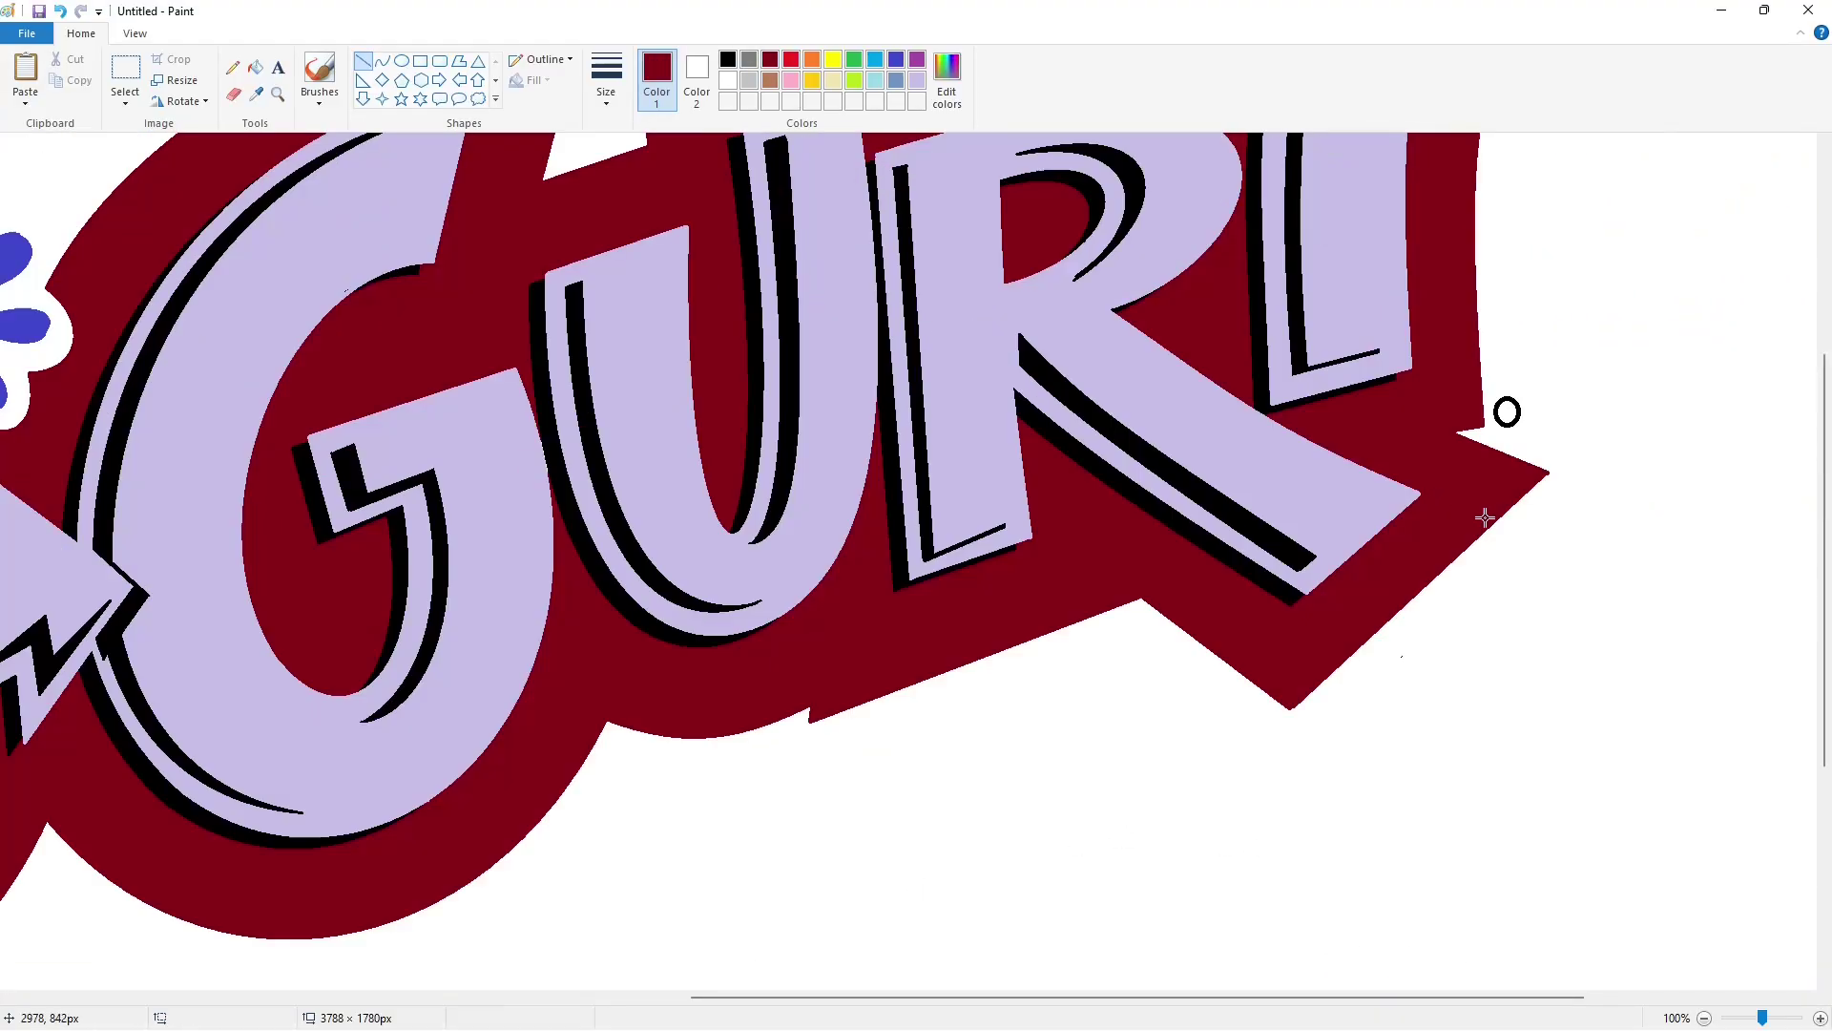
{"action": "left_click", "coordinate": [728, 80]}
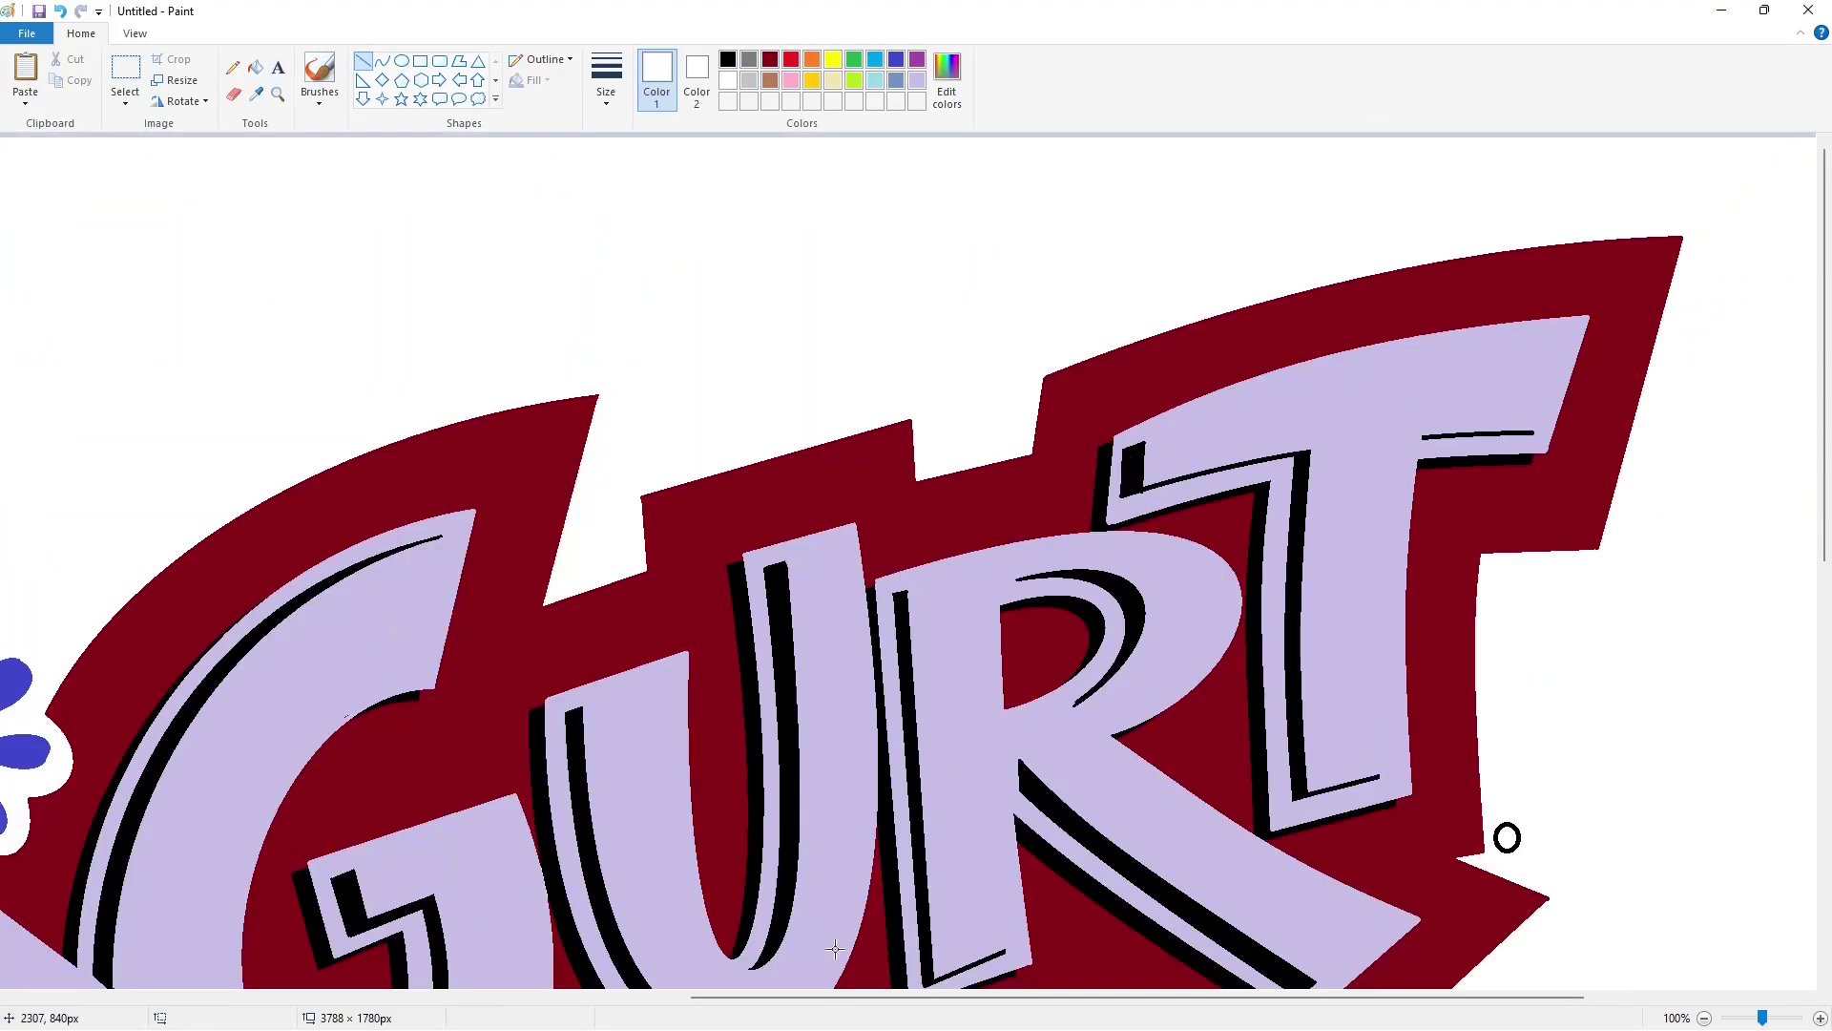
{"action": "scroll", "coordinate": [608, 360], "scroll_direction": "left", "scroll_amount": 8}
{"action": "scroll", "coordinate": [533, 608], "scroll_direction": "down", "scroll_amount": 3}
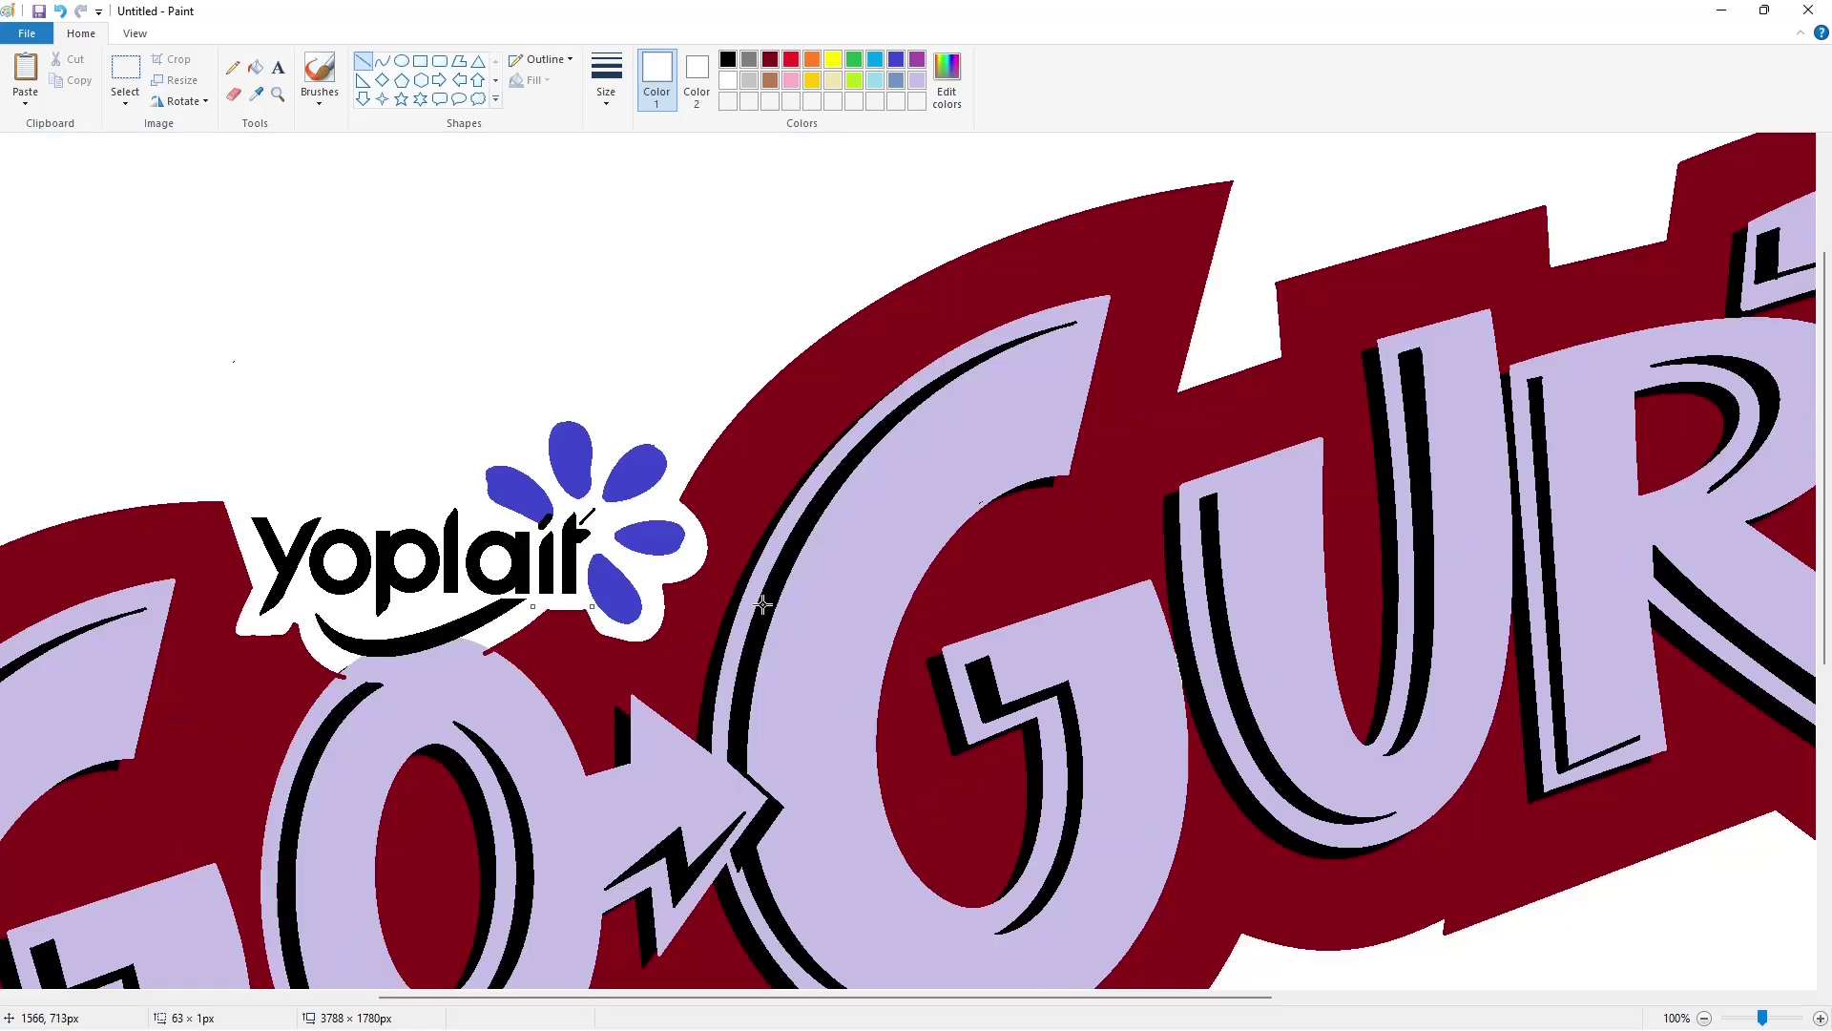
{"action": "left_click_drag", "start_coordinate": [246, 629], "coordinate": [290, 649]}
{"action": "key", "text": "ctrl+z"}
- Fill the lavender Go-Gurt letters and the arrow with white
{"action": "left_click", "coordinate": [770, 60]}
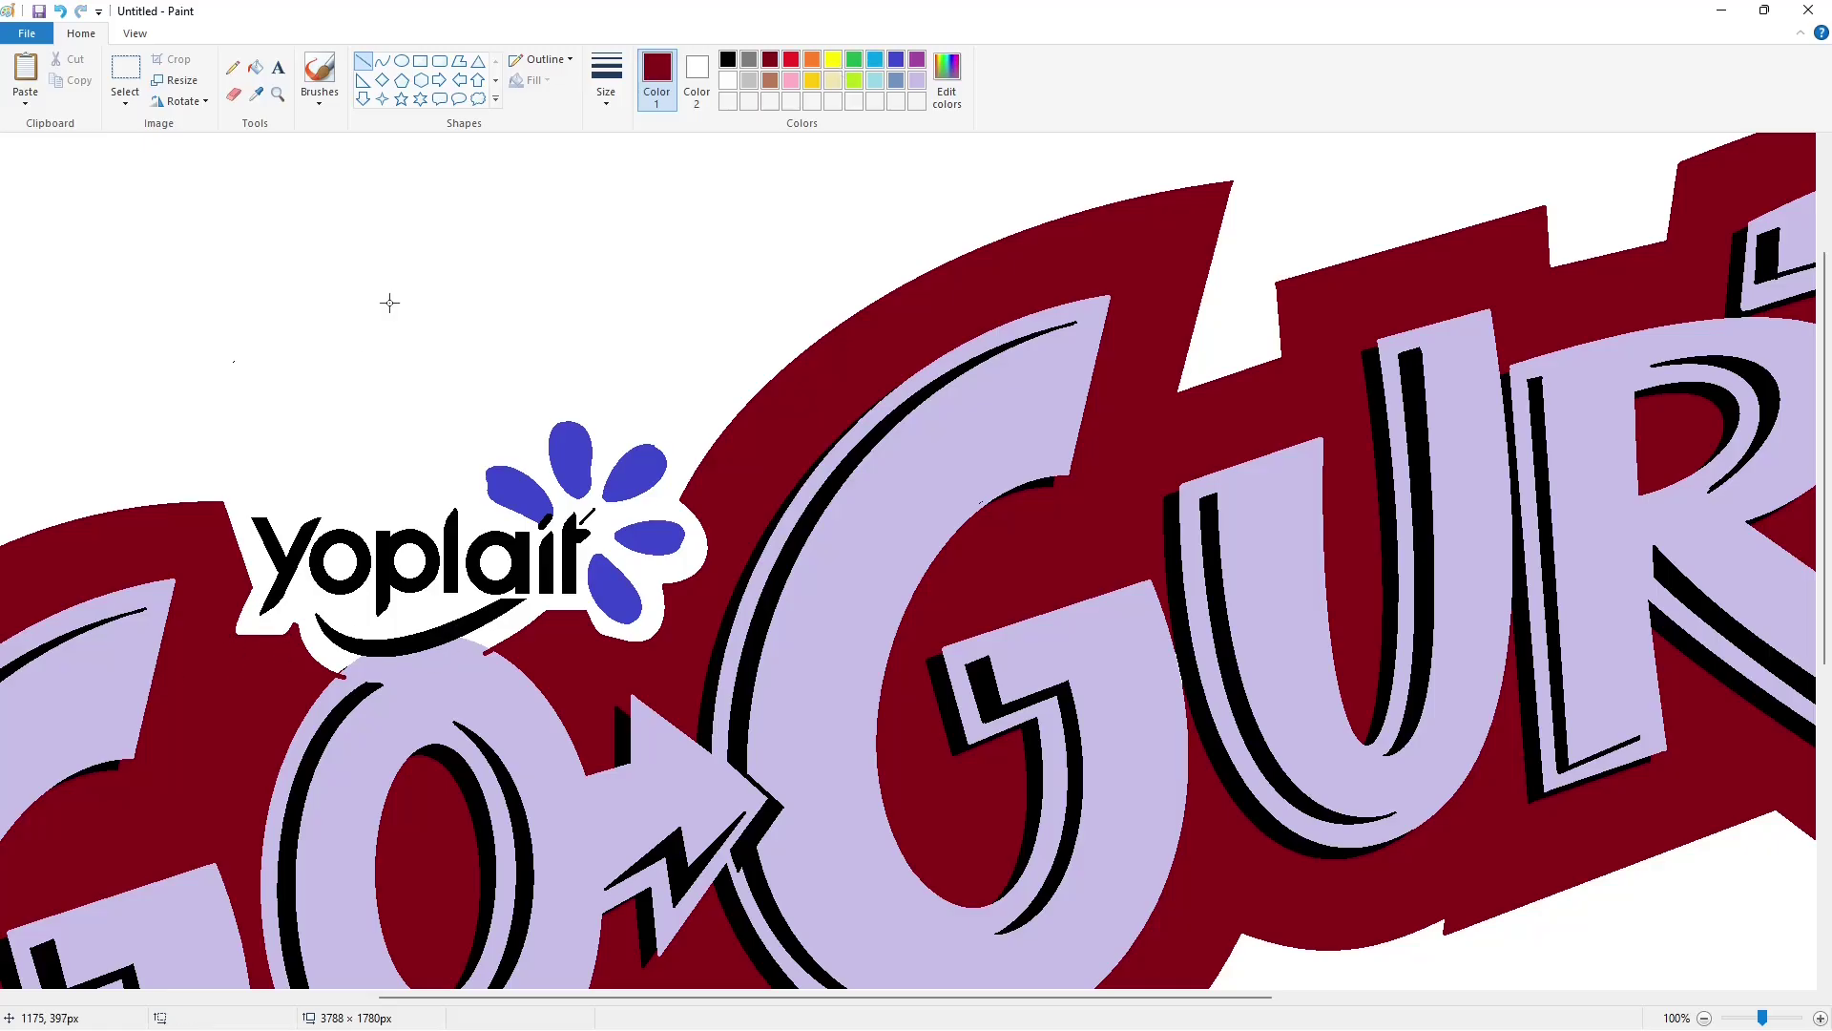
{"action": "left_click", "coordinate": [607, 91]}
{"action": "left_click", "coordinate": [624, 210]}
{"action": "scroll", "coordinate": [1430, 748], "scroll_direction": "down", "scroll_amount": 1}
{"action": "left_click", "coordinate": [727, 80]}
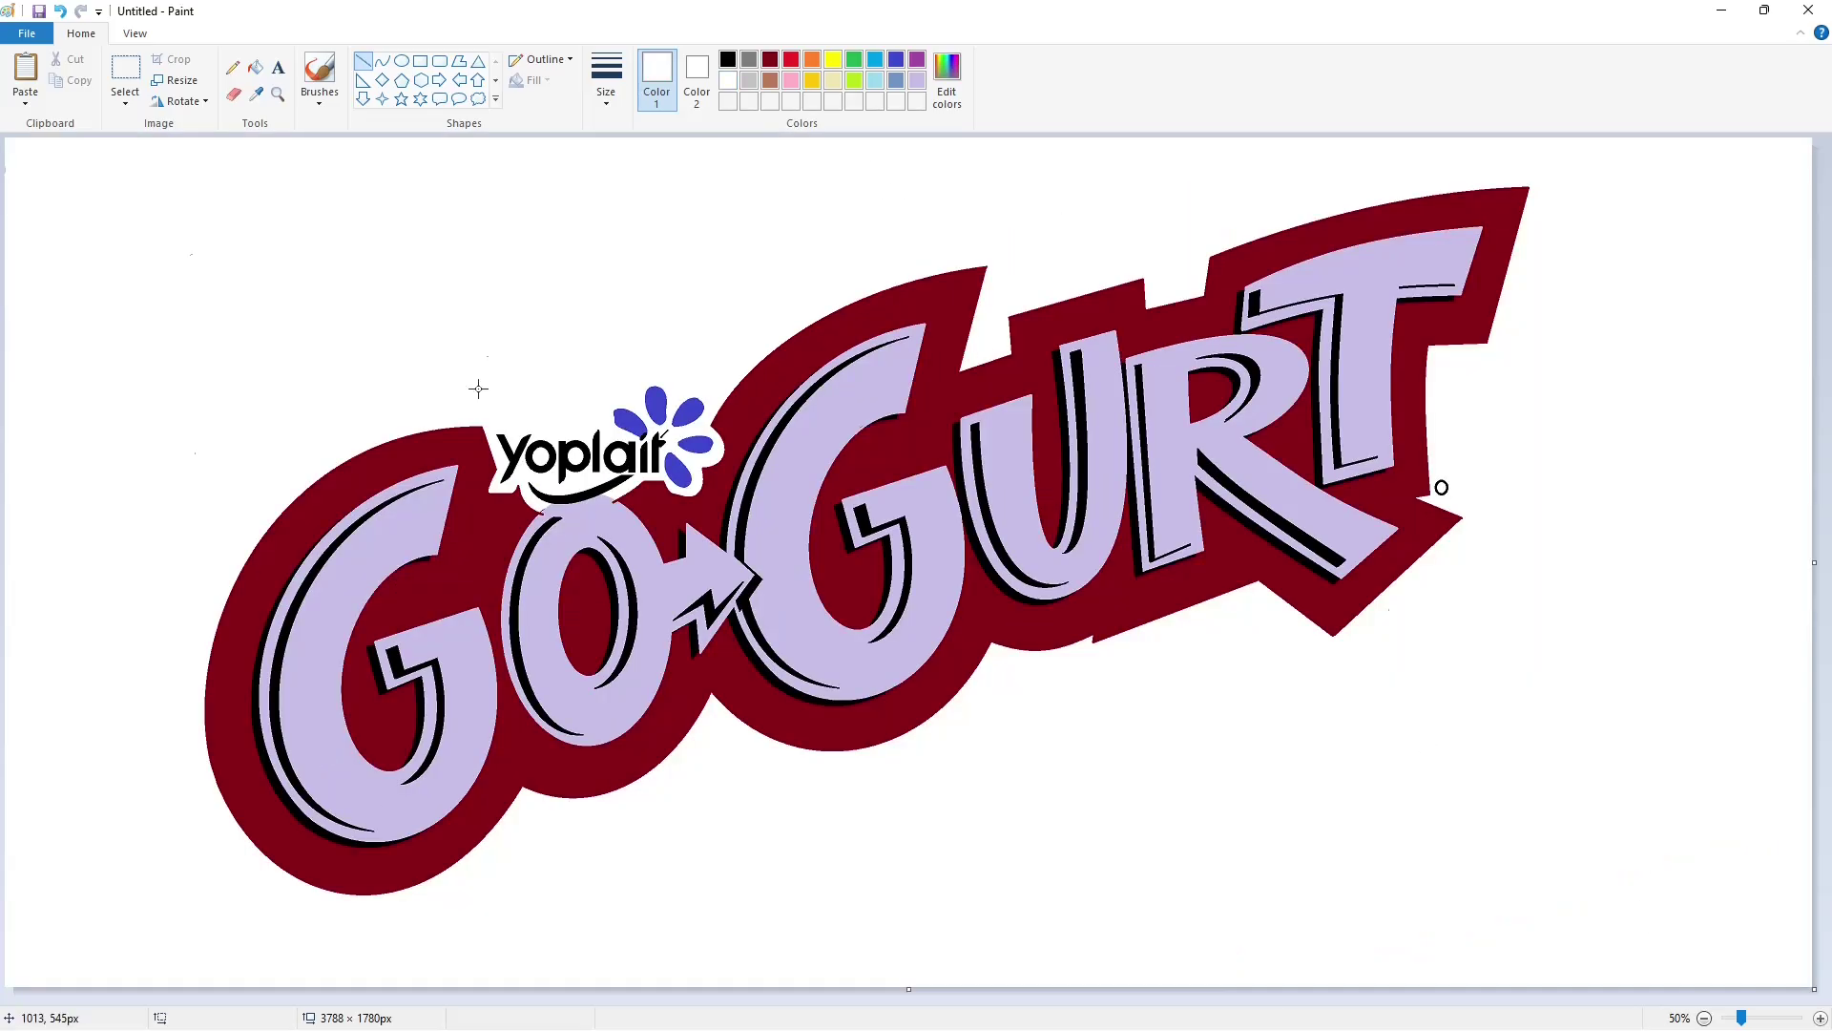
{"action": "left_click", "coordinate": [255, 67]}
{"action": "left_click", "coordinate": [315, 744]}
{"action": "left_click", "coordinate": [532, 607]}
{"action": "left_click", "coordinate": [1082, 538]}
{"action": "left_click", "coordinate": [1253, 452]}
{"action": "left_click", "coordinate": [1362, 412]}
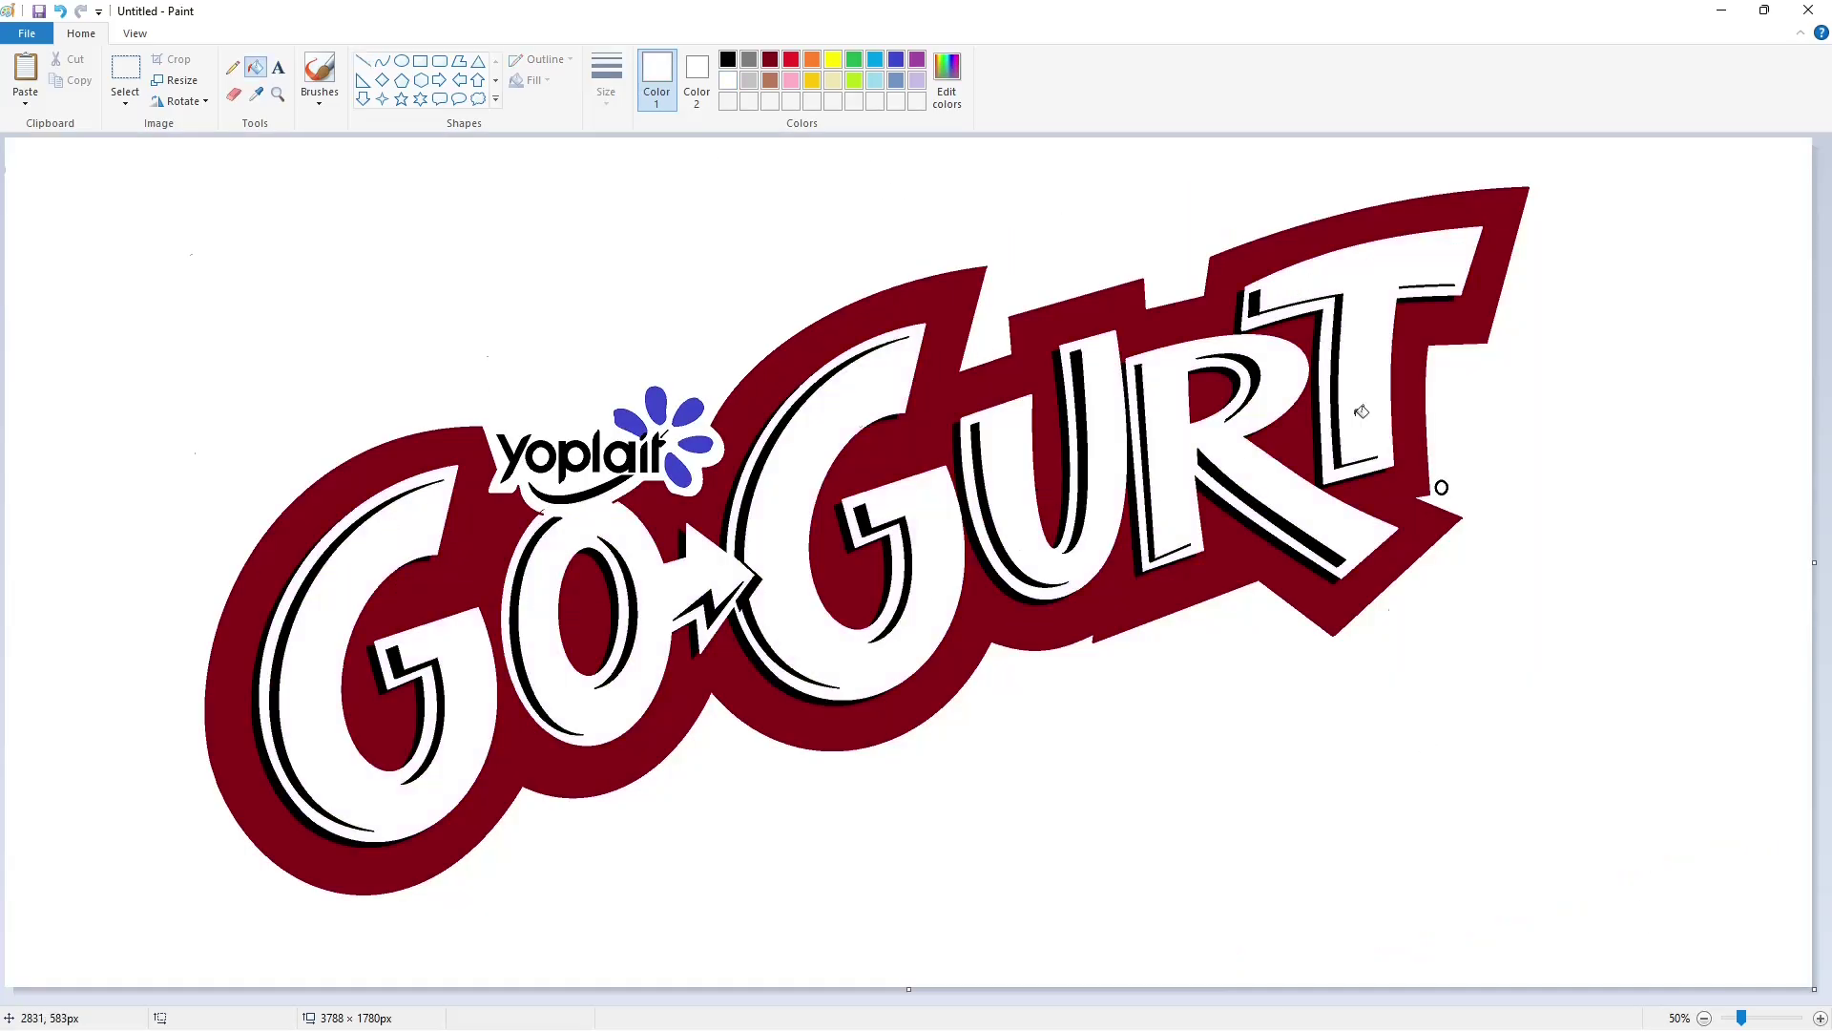
- Cover the stray dark red marks between the Yoplait smile and the top of the O with short white lines
{"action": "left_click", "coordinate": [1819, 1019]}
{"action": "left_click_drag", "start_coordinate": [668, 997], "coordinate": [853, 997]}
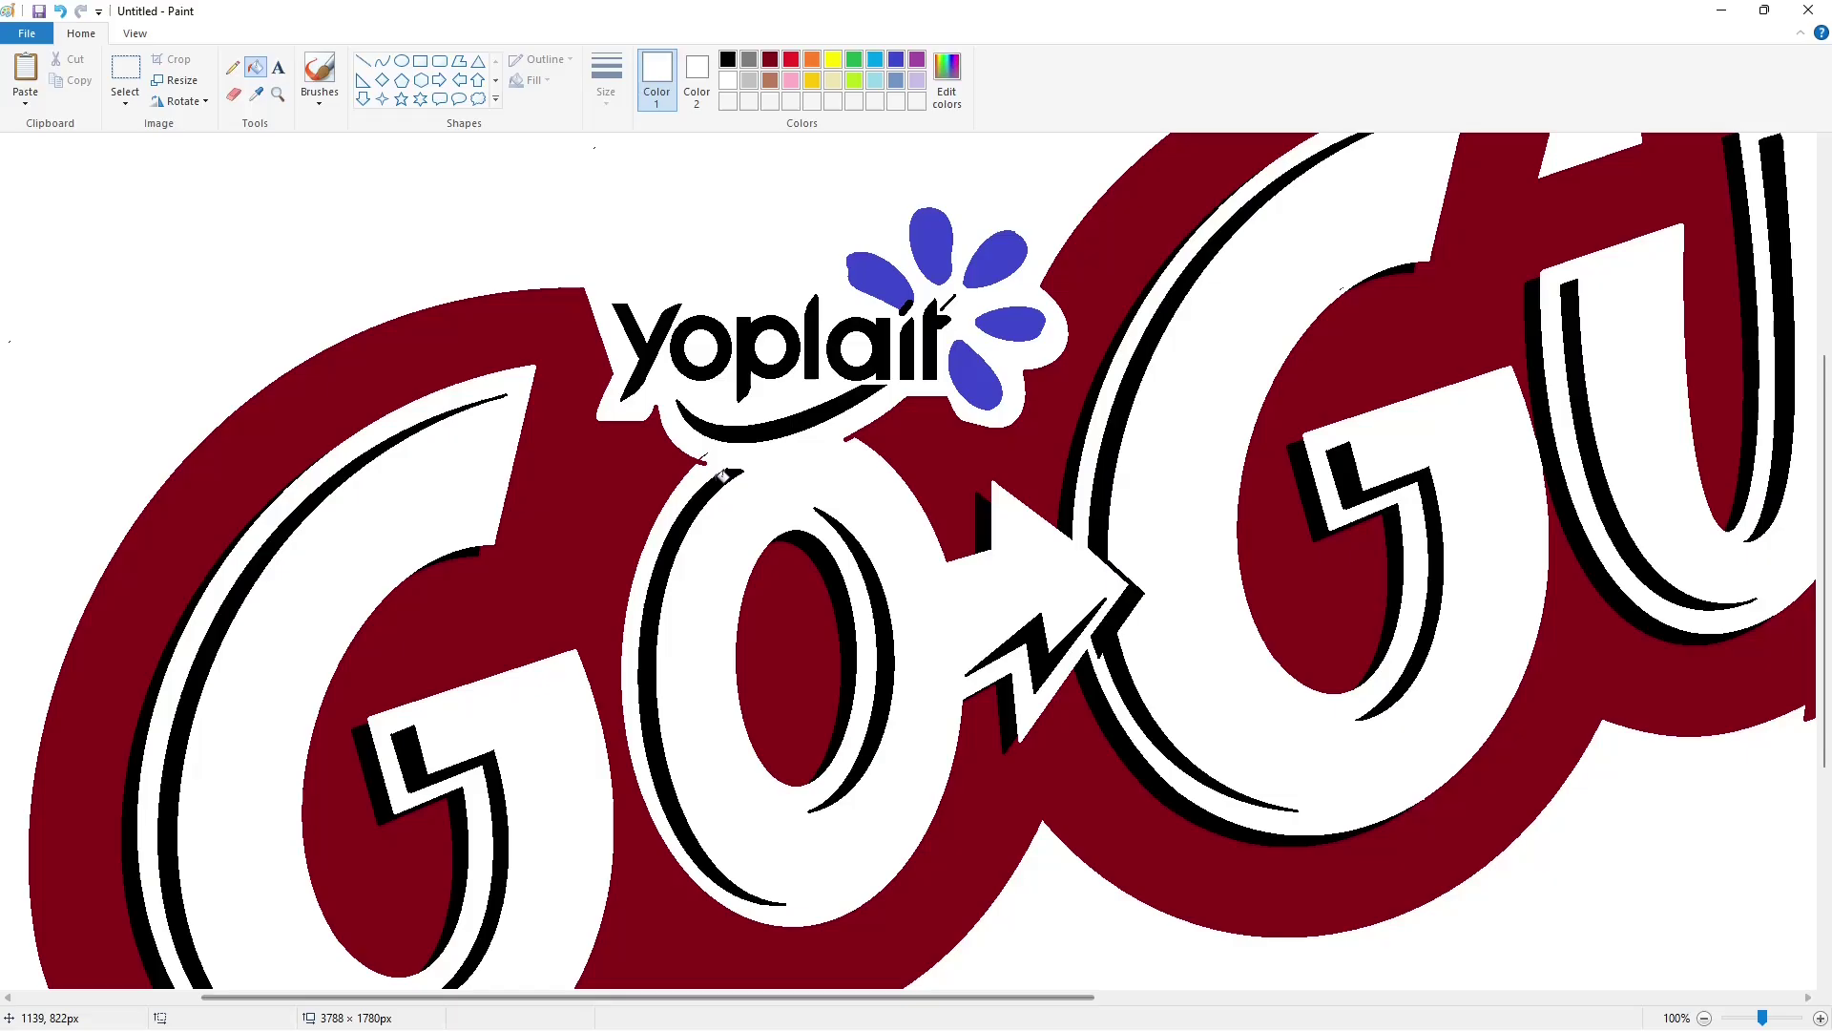
{"action": "left_click", "coordinate": [364, 61]}
{"action": "left_click_drag", "start_coordinate": [712, 464], "coordinate": [712, 465]}
{"action": "left_click_drag", "start_coordinate": [703, 450], "coordinate": [713, 462]}
{"action": "left_click", "coordinate": [711, 466]}
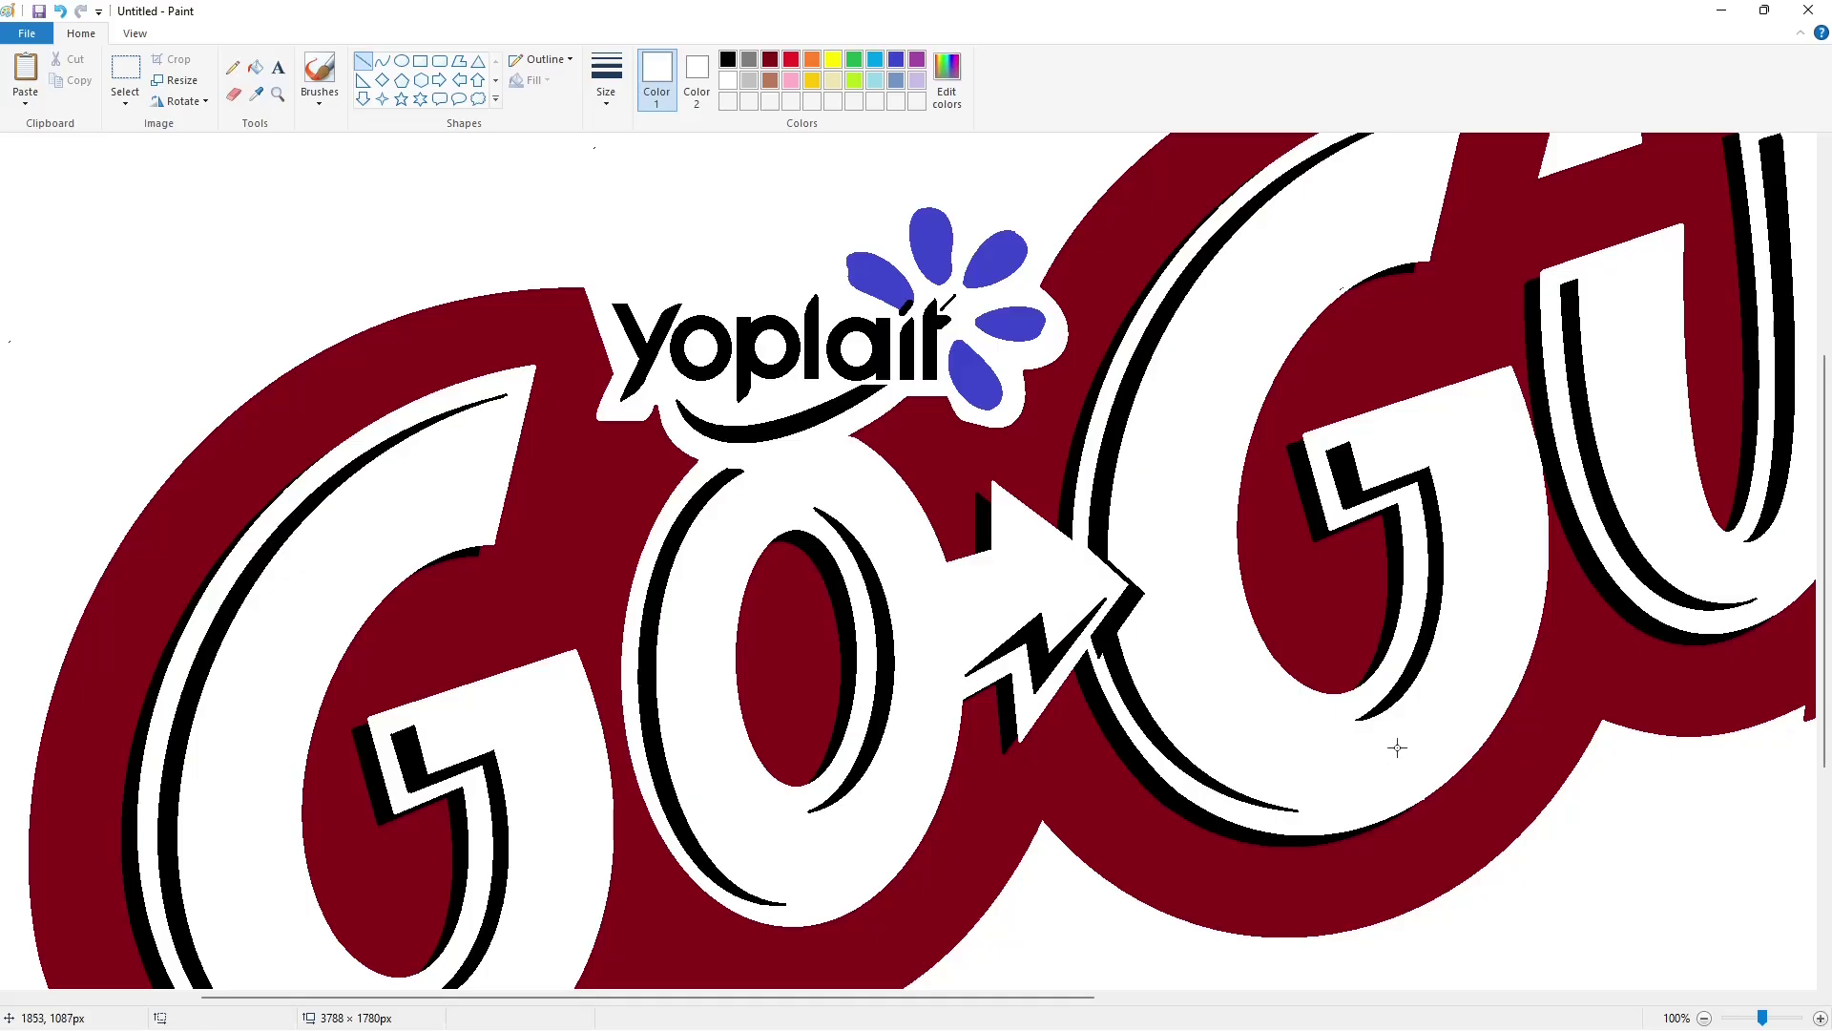
- Fill the flower's uppermost and lowest petals with gold, and the other three petals and the smile with red
{"action": "left_click", "coordinate": [812, 79]}
{"action": "left_click", "coordinate": [255, 67]}
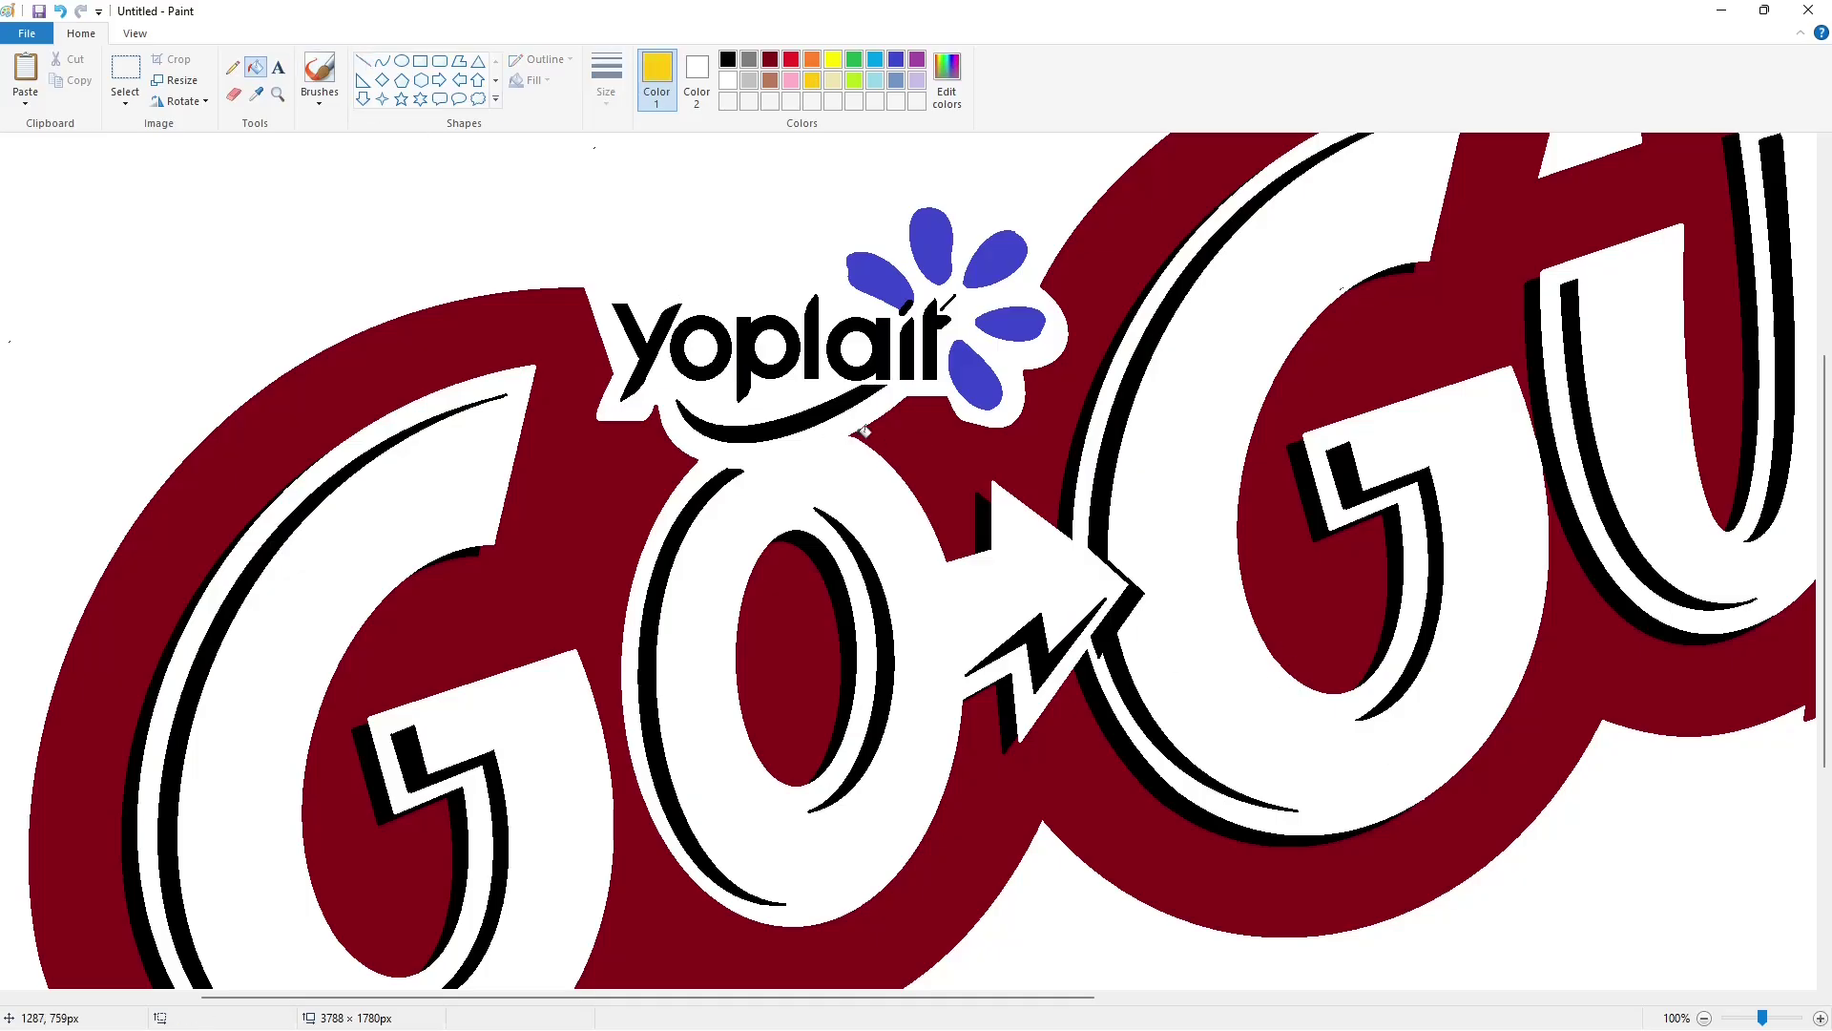
{"action": "left_click", "coordinate": [931, 243]}
{"action": "left_click", "coordinate": [975, 377]}
{"action": "left_click", "coordinate": [791, 59]}
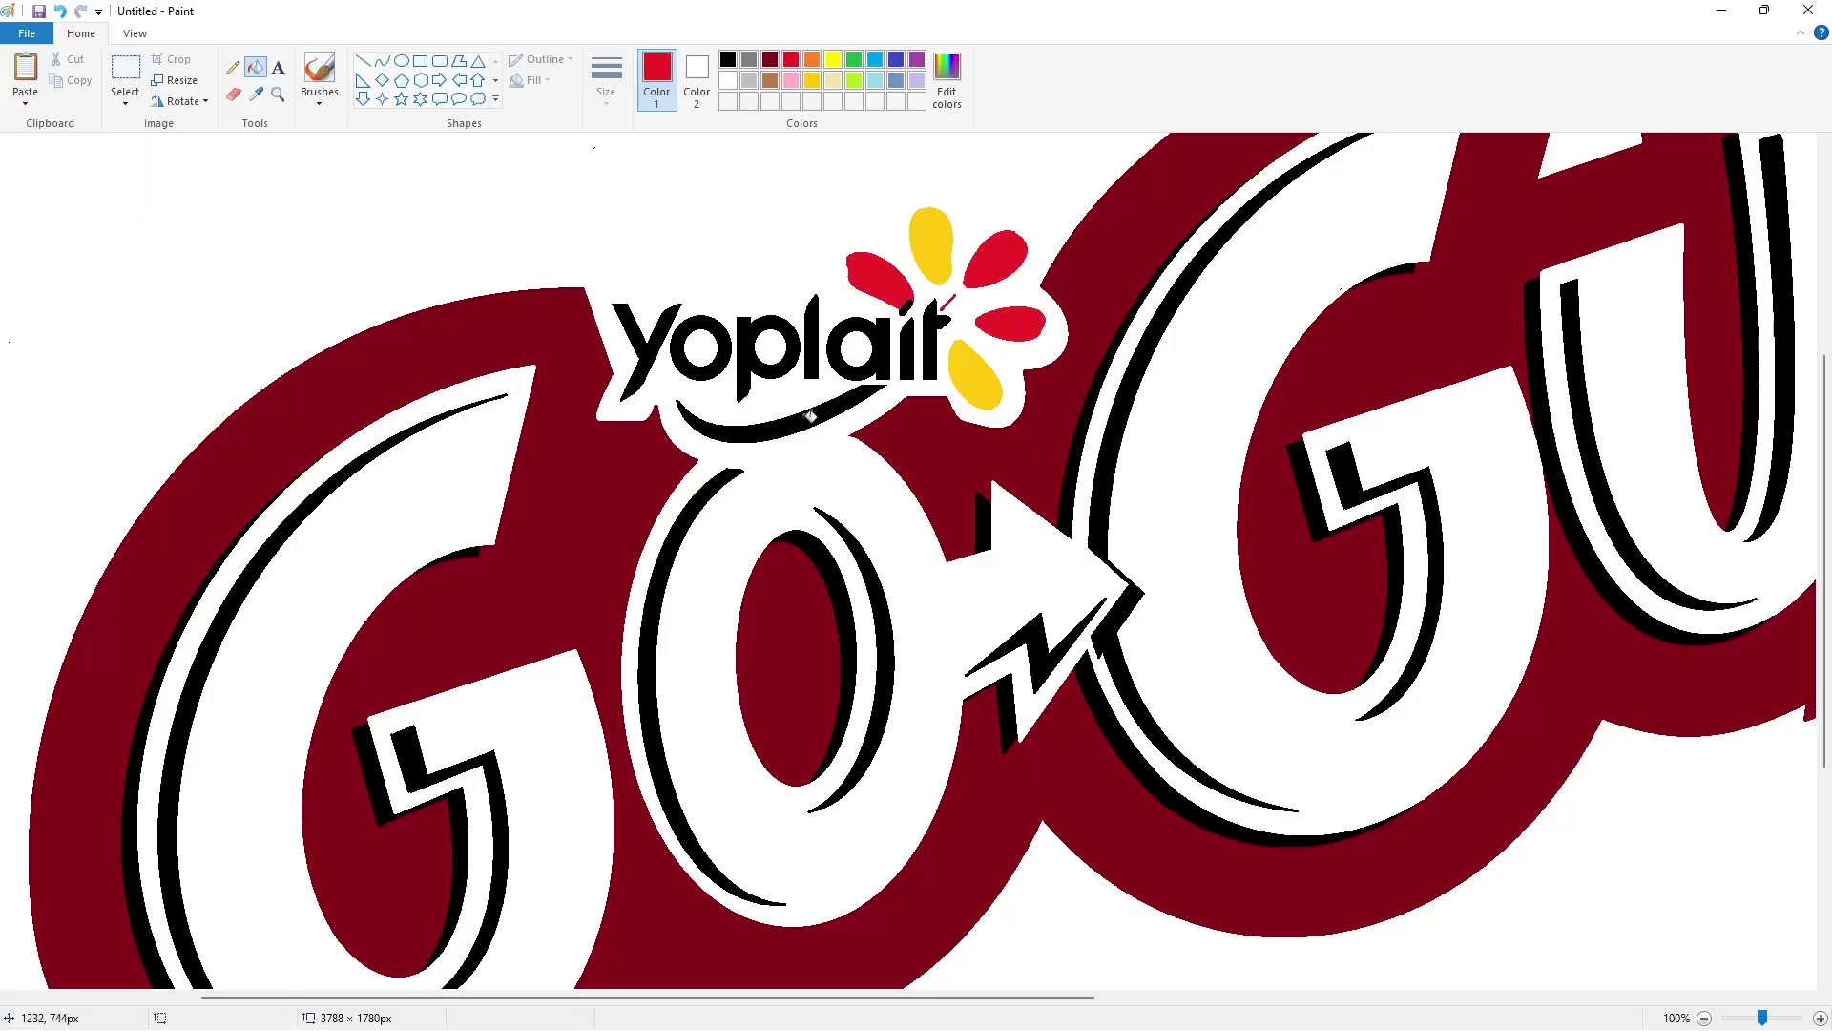
{"action": "left_click", "coordinate": [810, 416]}
- Recolor the logo's dark red border green and darken it slightly with a custom green
{"action": "left_click", "coordinate": [854, 59]}
{"action": "left_click", "coordinate": [1080, 507]}
{"action": "scroll", "coordinate": [1635, 871], "scroll_direction": "down", "scroll_amount": 1}
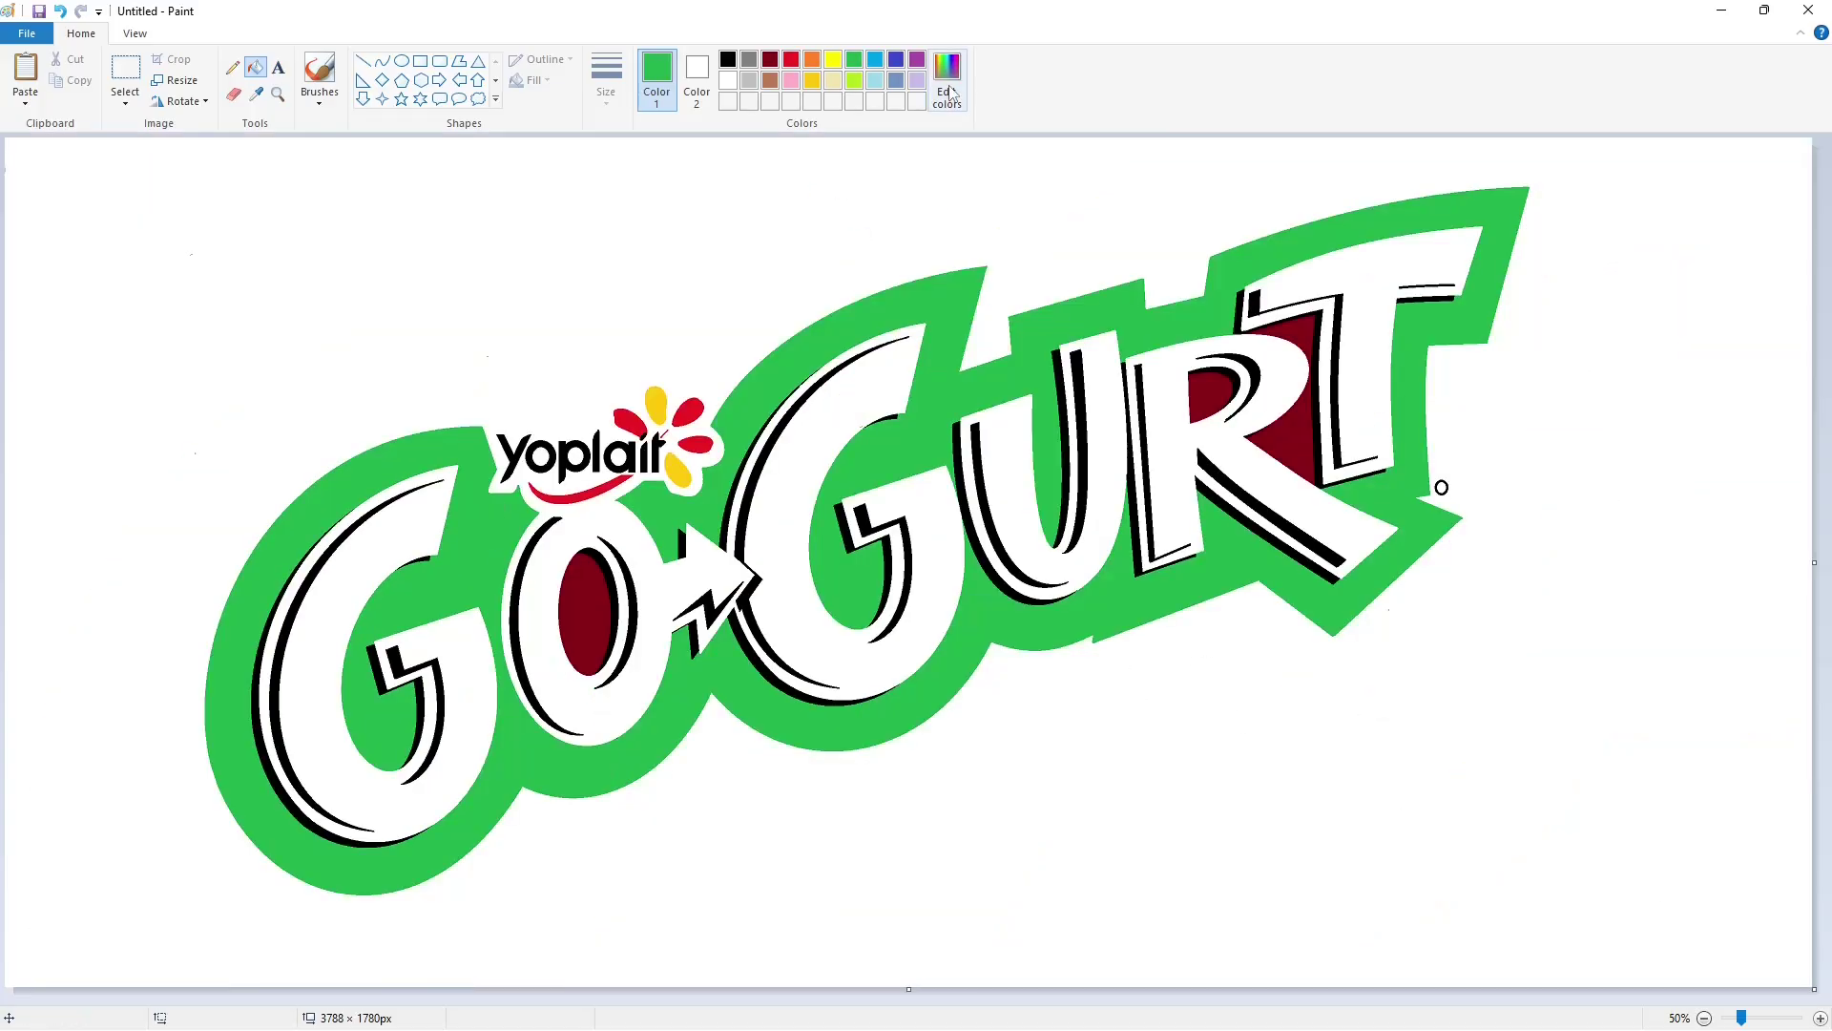
{"action": "left_click", "coordinate": [947, 93]}
{"action": "left_click_drag", "start_coordinate": [1117, 499], "coordinate": [1117, 505]}
{"action": "left_click", "coordinate": [740, 653]}
{"action": "left_click", "coordinate": [883, 448]}
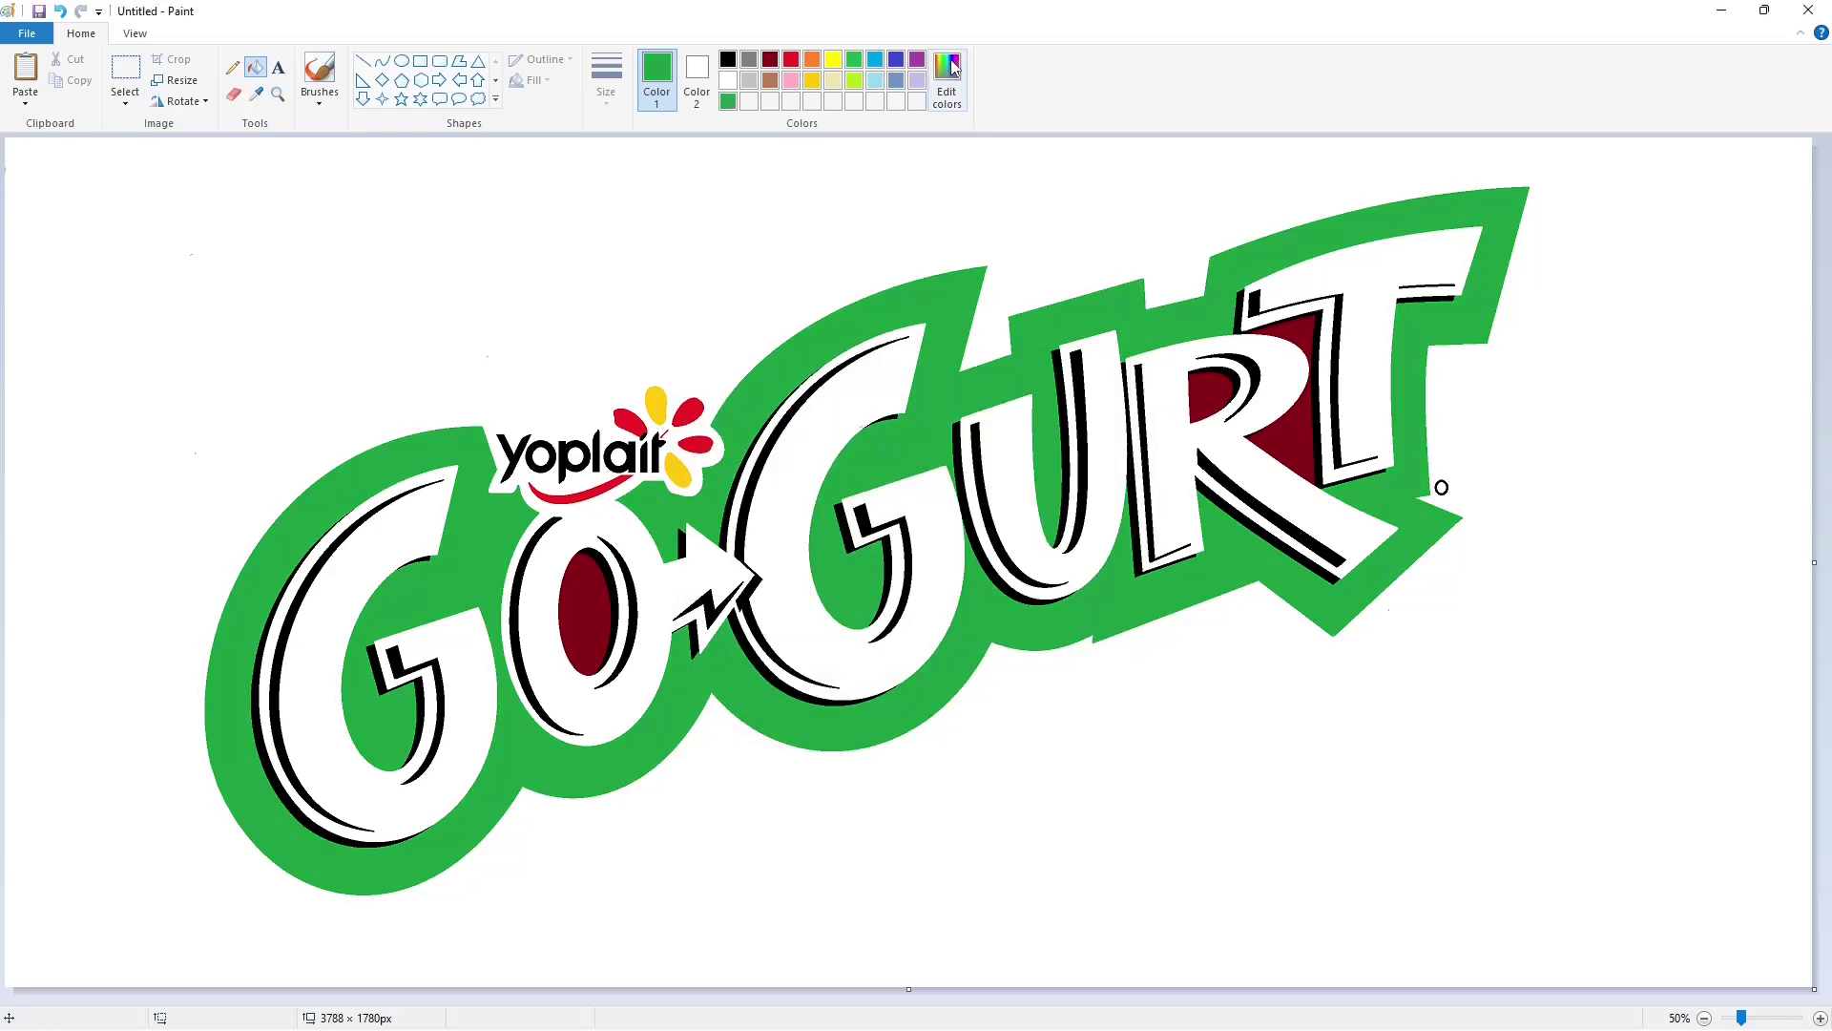
- Refine the border's shade by refilling it with two further custom greens
{"action": "left_click", "coordinate": [947, 83]}
{"action": "left_click", "coordinate": [741, 652]}
{"action": "left_click", "coordinate": [890, 449]}
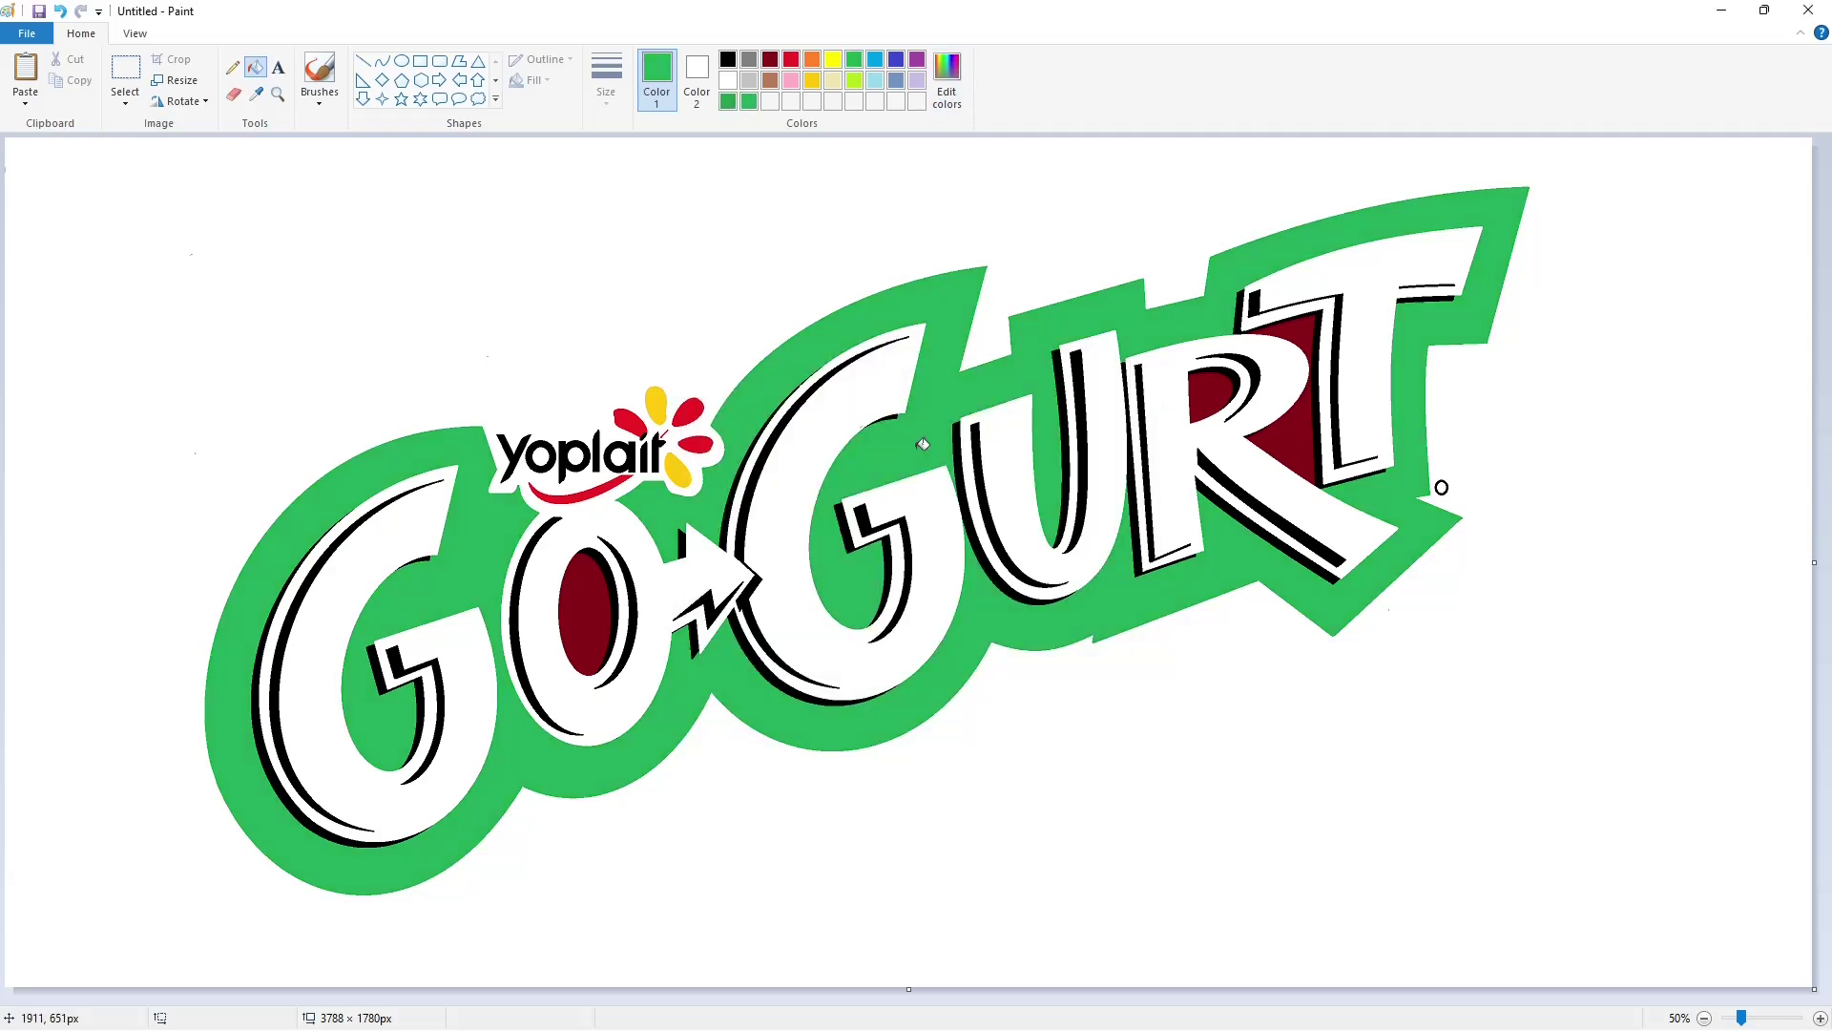
{"action": "left_click", "coordinate": [948, 84]}
{"action": "left_click_drag", "start_coordinate": [1117, 496], "coordinate": [1118, 501]}
{"action": "left_click", "coordinate": [739, 652]}
{"action": "left_click", "coordinate": [913, 434]}
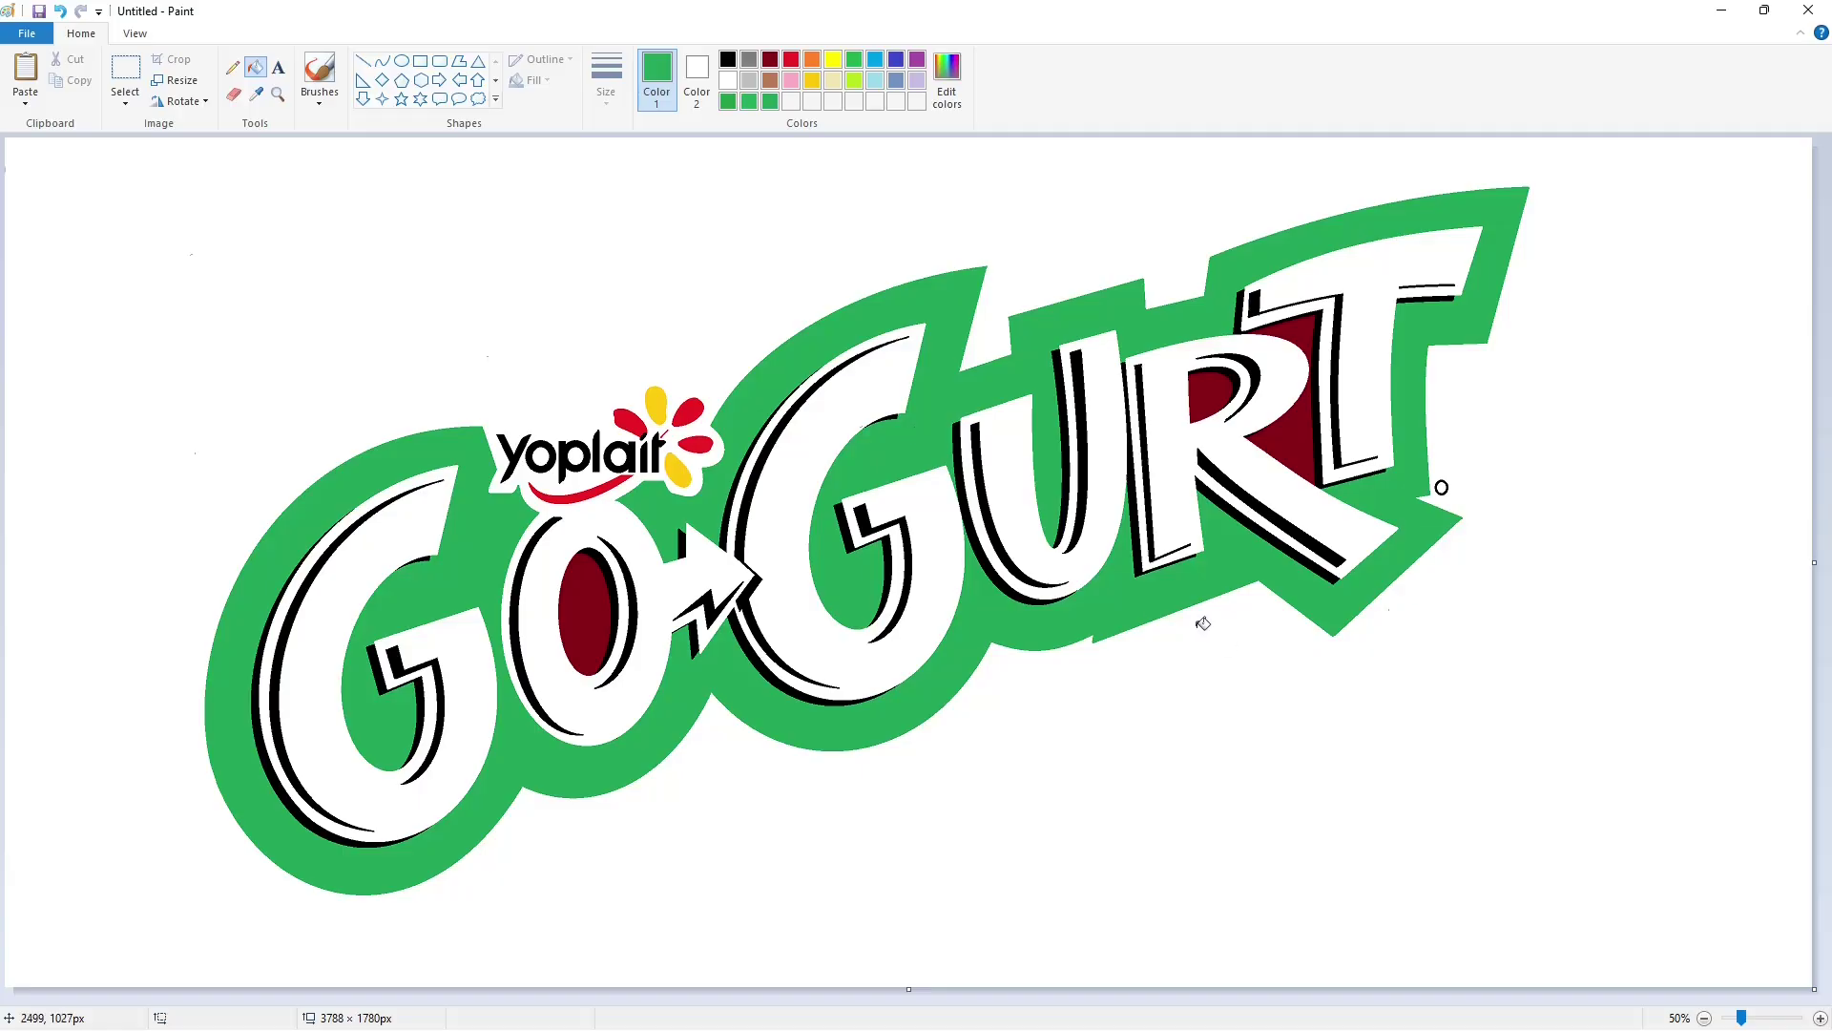
- Clean up the upper inner edge of the second G with a white line spanning about 14 × 17 px
{"action": "left_click", "coordinate": [1784, 1017]}
{"action": "left_click_drag", "start_coordinate": [703, 997], "coordinate": [1198, 998]}
{"action": "scroll", "coordinate": [821, 655], "scroll_direction": "down", "scroll_amount": 3}
{"action": "left_click", "coordinate": [363, 62]}
{"action": "left_click", "coordinate": [728, 82]}
{"action": "left_click_drag", "start_coordinate": [705, 507], "coordinate": [717, 492]}
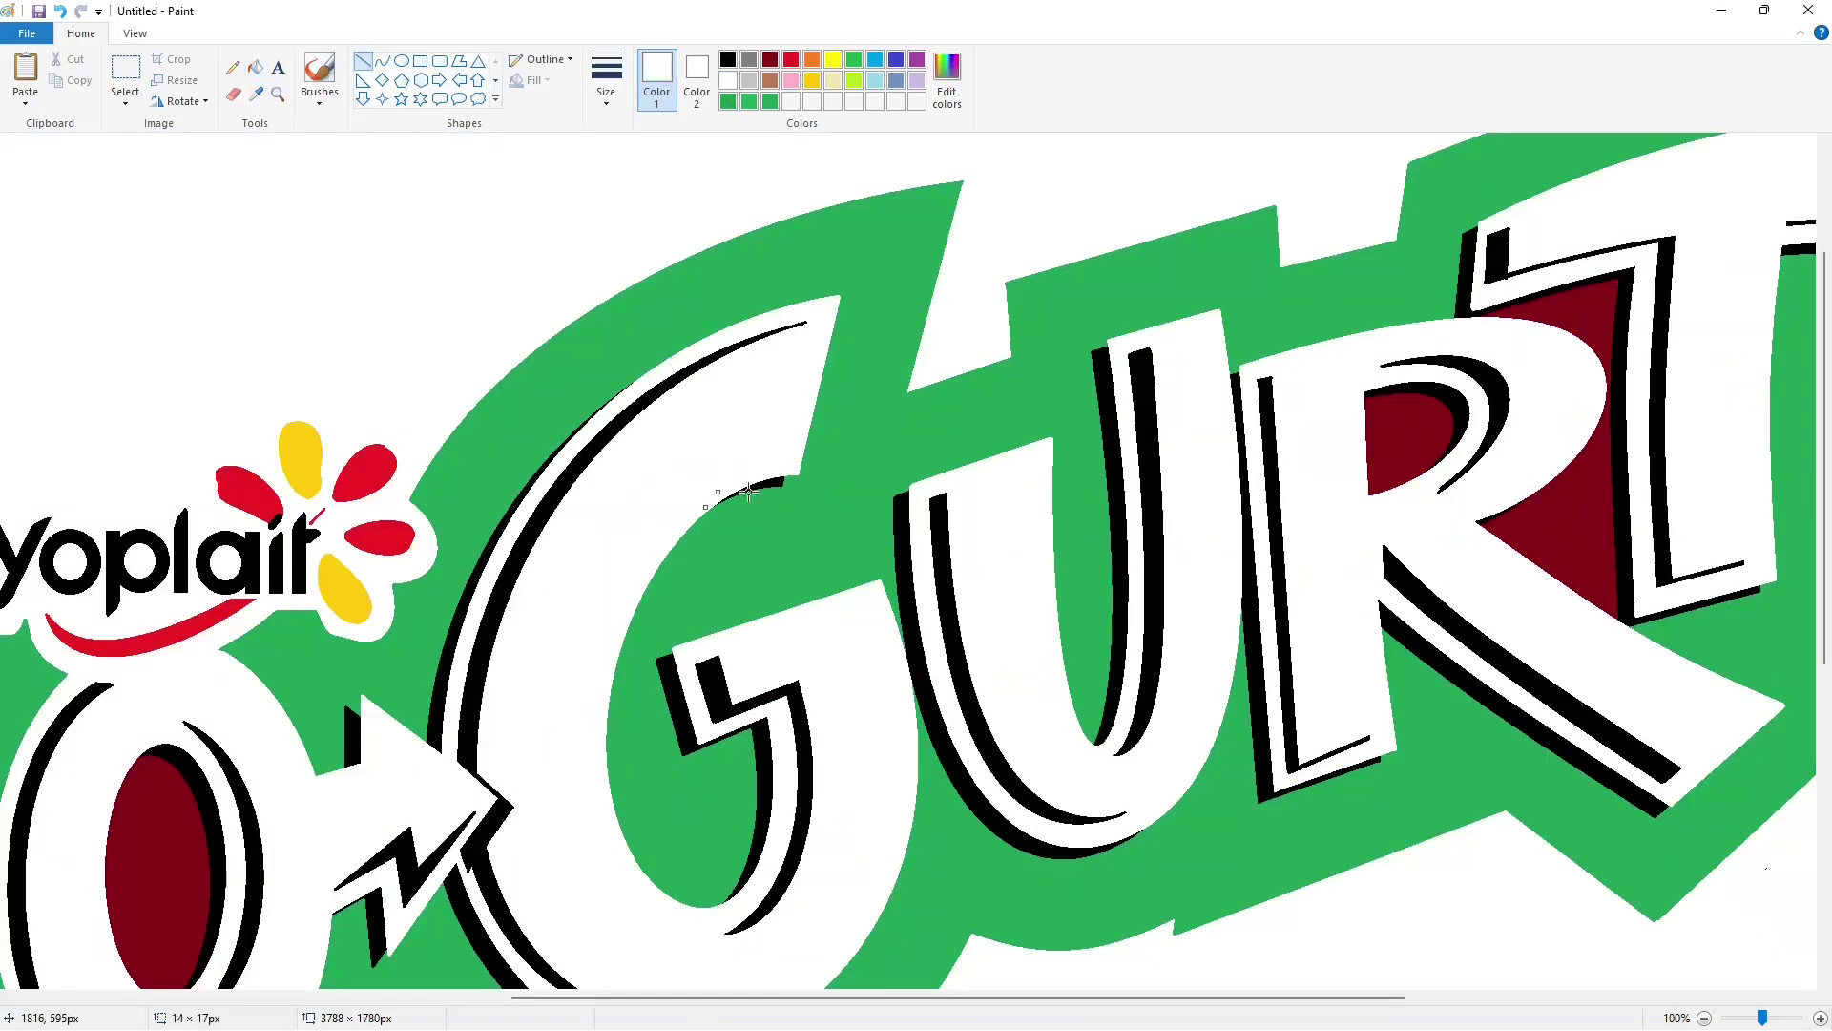
- Fill the dark red opening of the O with the border's green
{"action": "scroll", "coordinate": [748, 492], "scroll_direction": "left", "scroll_amount": 5}
{"action": "scroll", "coordinate": [985, 865], "scroll_direction": "down", "scroll_amount": 4}
{"action": "scroll", "coordinate": [985, 866], "scroll_direction": "up", "scroll_amount": 2}
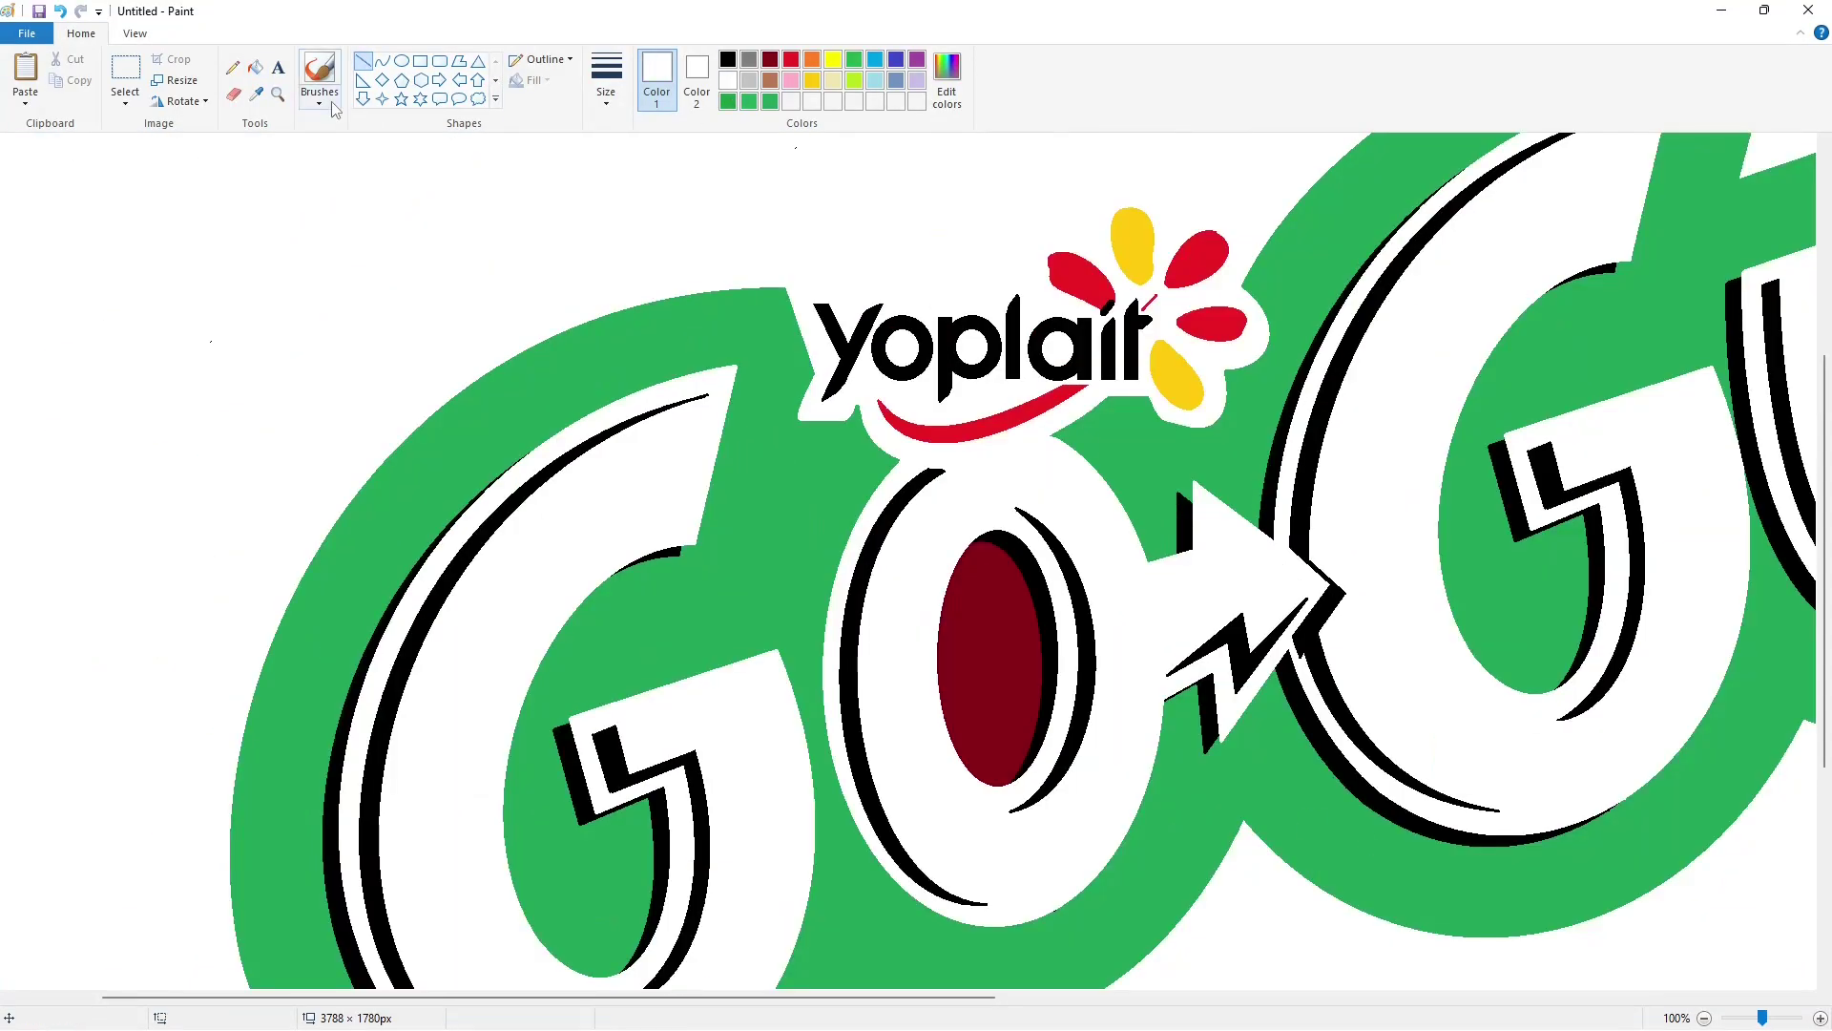
{"action": "left_click", "coordinate": [256, 94]}
{"action": "left_click", "coordinate": [611, 355]}
{"action": "left_click", "coordinate": [256, 68]}
{"action": "left_click", "coordinate": [988, 742]}
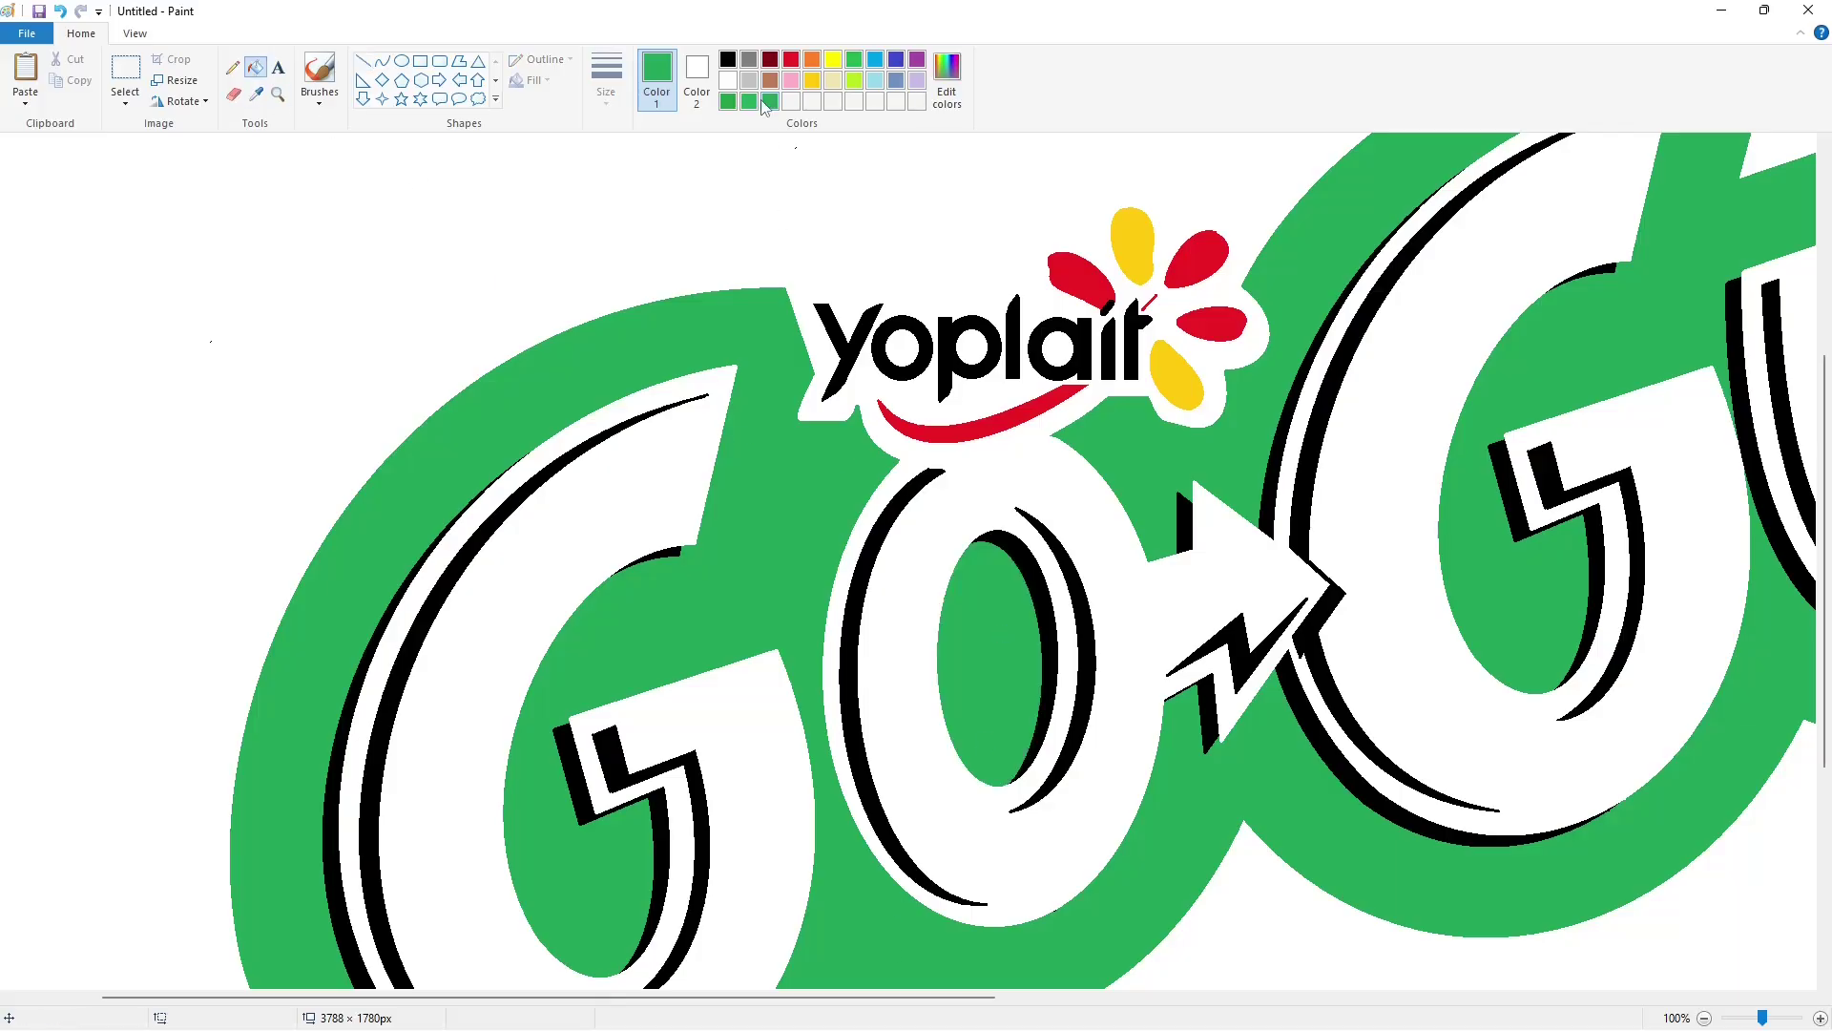
- Try recoloring the first G's black outer shadows with a custom dark green
{"action": "left_click", "coordinate": [946, 76]}
{"action": "left_click", "coordinate": [1120, 515]}
{"action": "left_click", "coordinate": [740, 650]}
{"action": "scroll", "coordinate": [563, 563], "scroll_direction": "down", "scroll_amount": 2}
{"action": "left_click", "coordinate": [582, 603]}
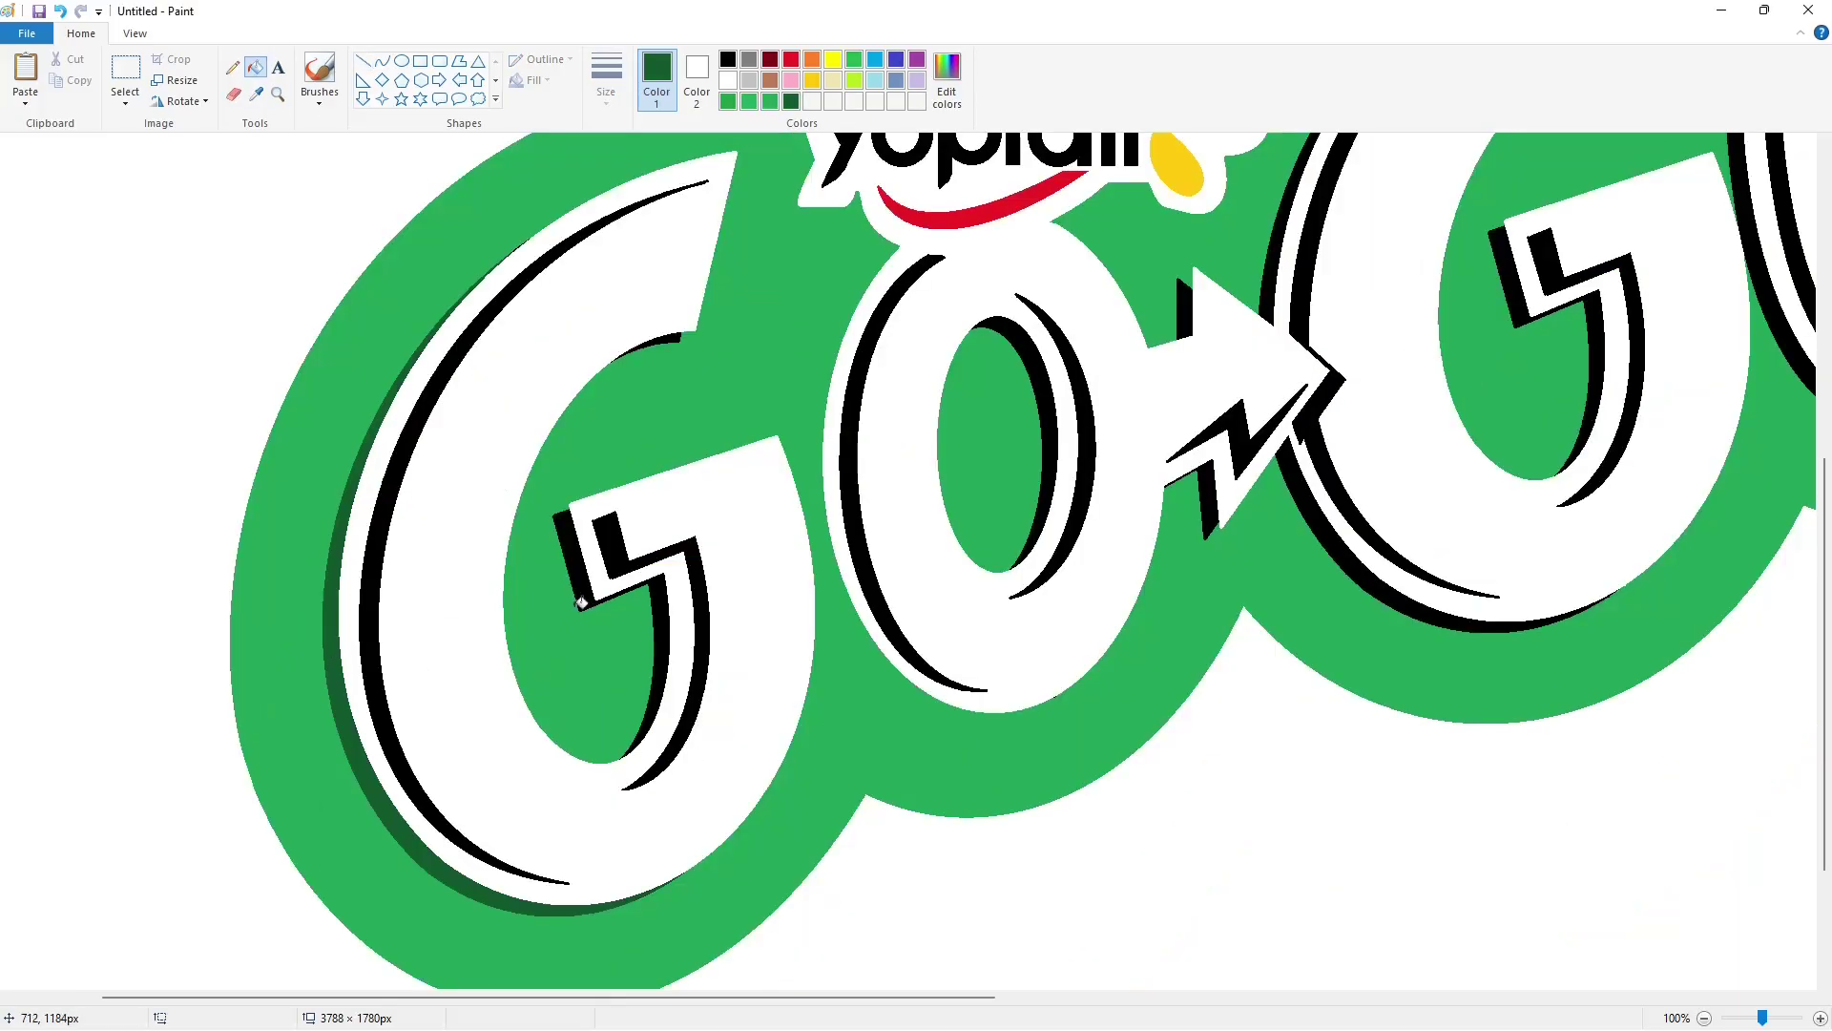
{"action": "left_click", "coordinate": [584, 564]}
{"action": "scroll", "coordinate": [1396, 676], "scroll_direction": "down", "scroll_amount": 2}
{"action": "scroll", "coordinate": [1403, 682], "scroll_direction": "up", "scroll_amount": 4}
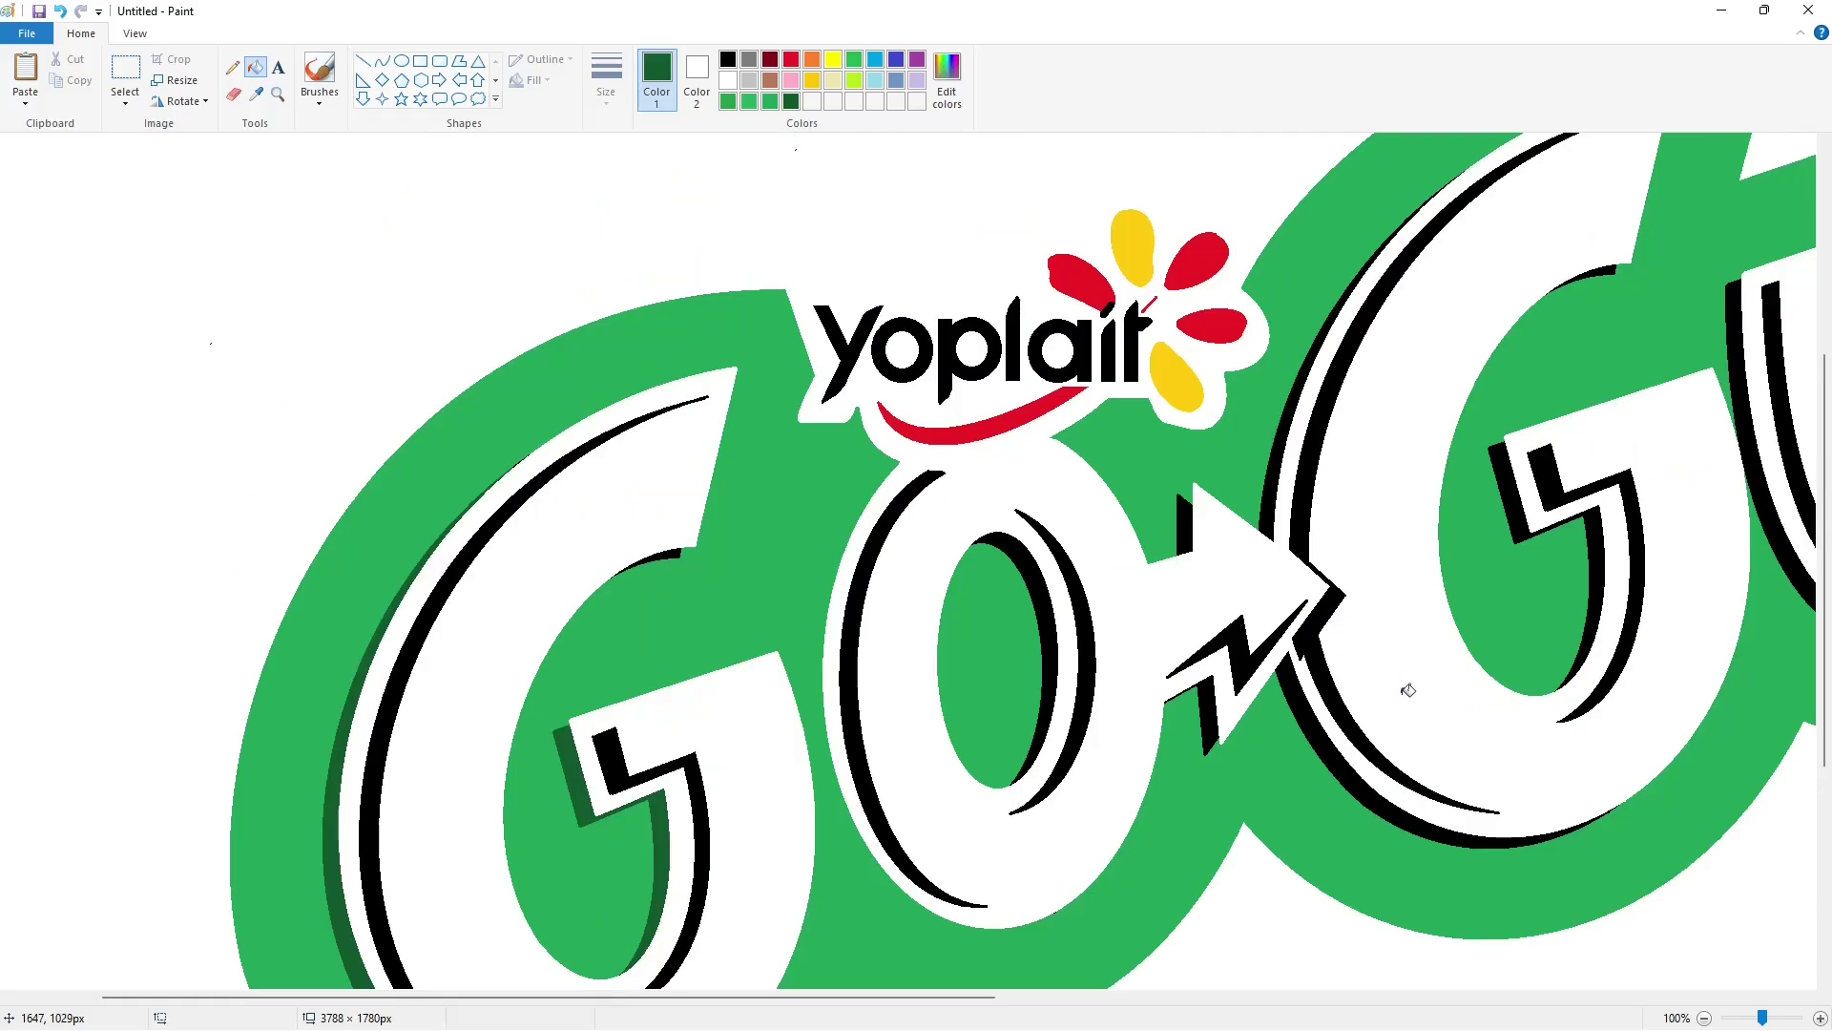
- Undo the dark green shadow fills and the green fill in the O's opening
{"action": "key", "text": "ctrl+z"}
{"action": "key", "text": "ctrl+z"}
{"action": "key", "text": "ctrl+z"}
{"action": "left_click", "coordinate": [1704, 1017]}
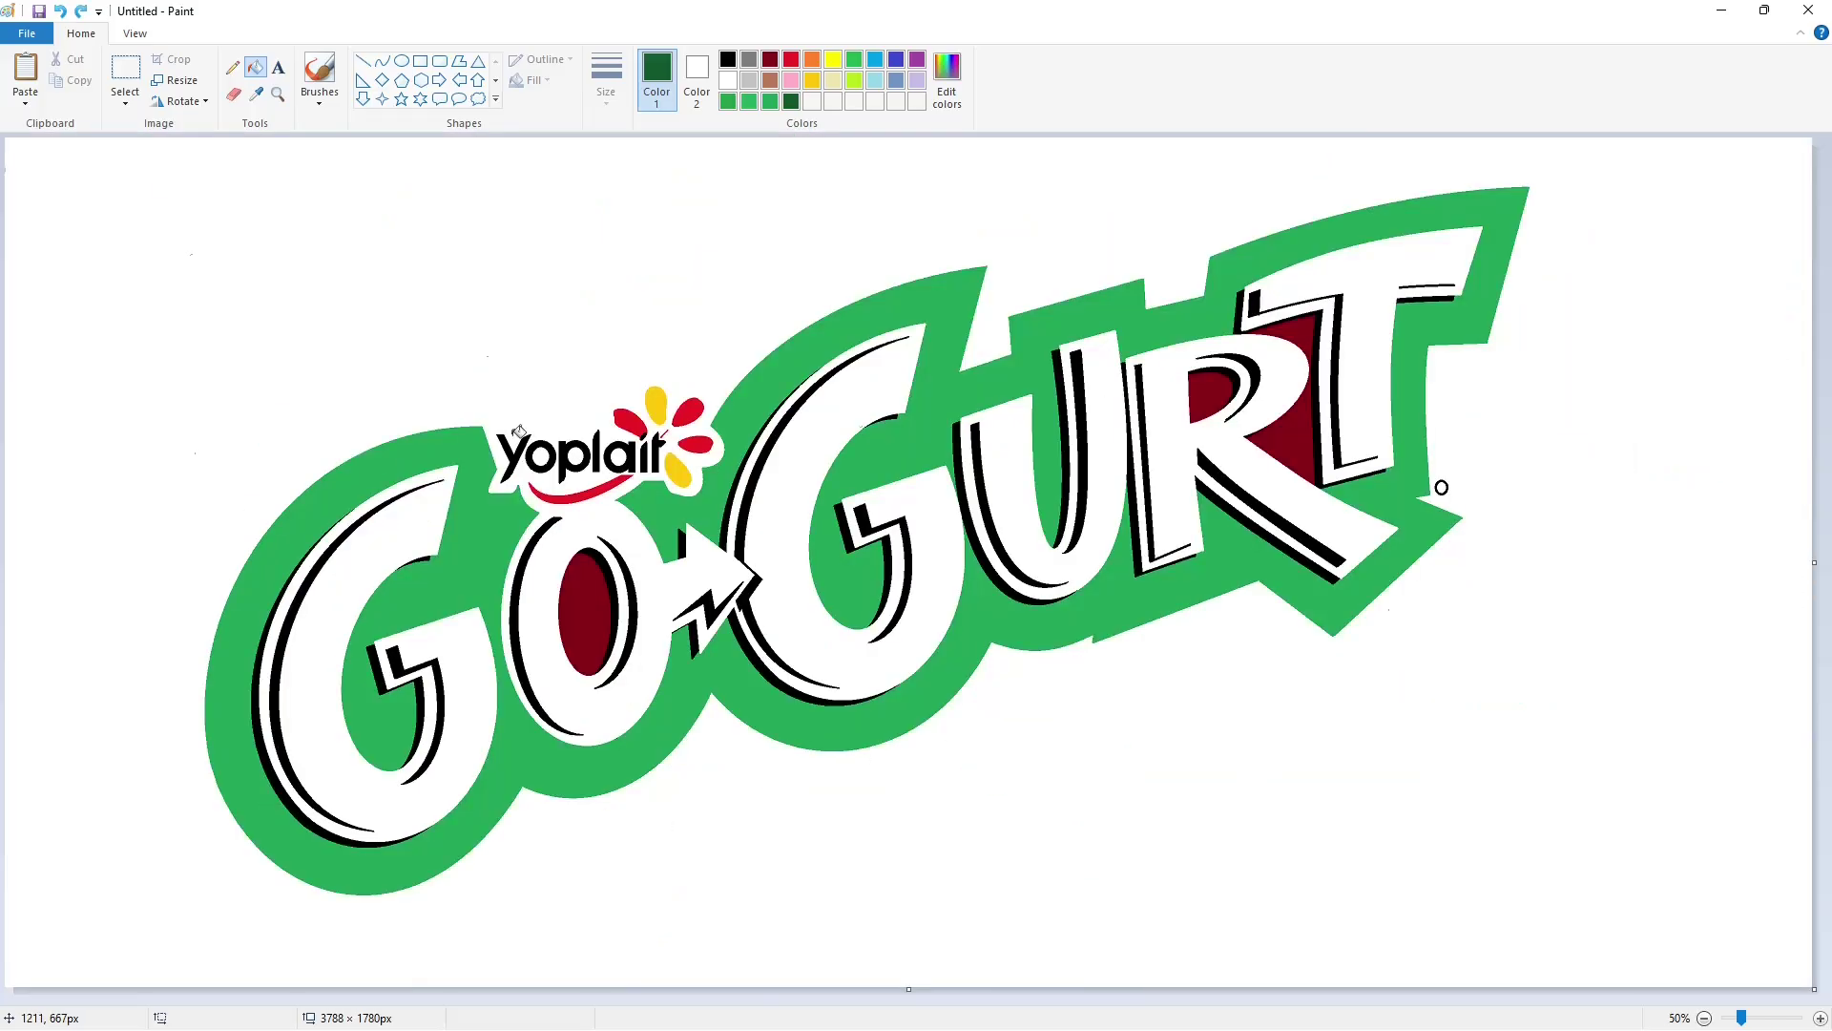
- Try drawing a thin black shadow curve along the O's left outer edge, about 319 × 555 px, and delete it
{"action": "left_click", "coordinate": [111, 81]}
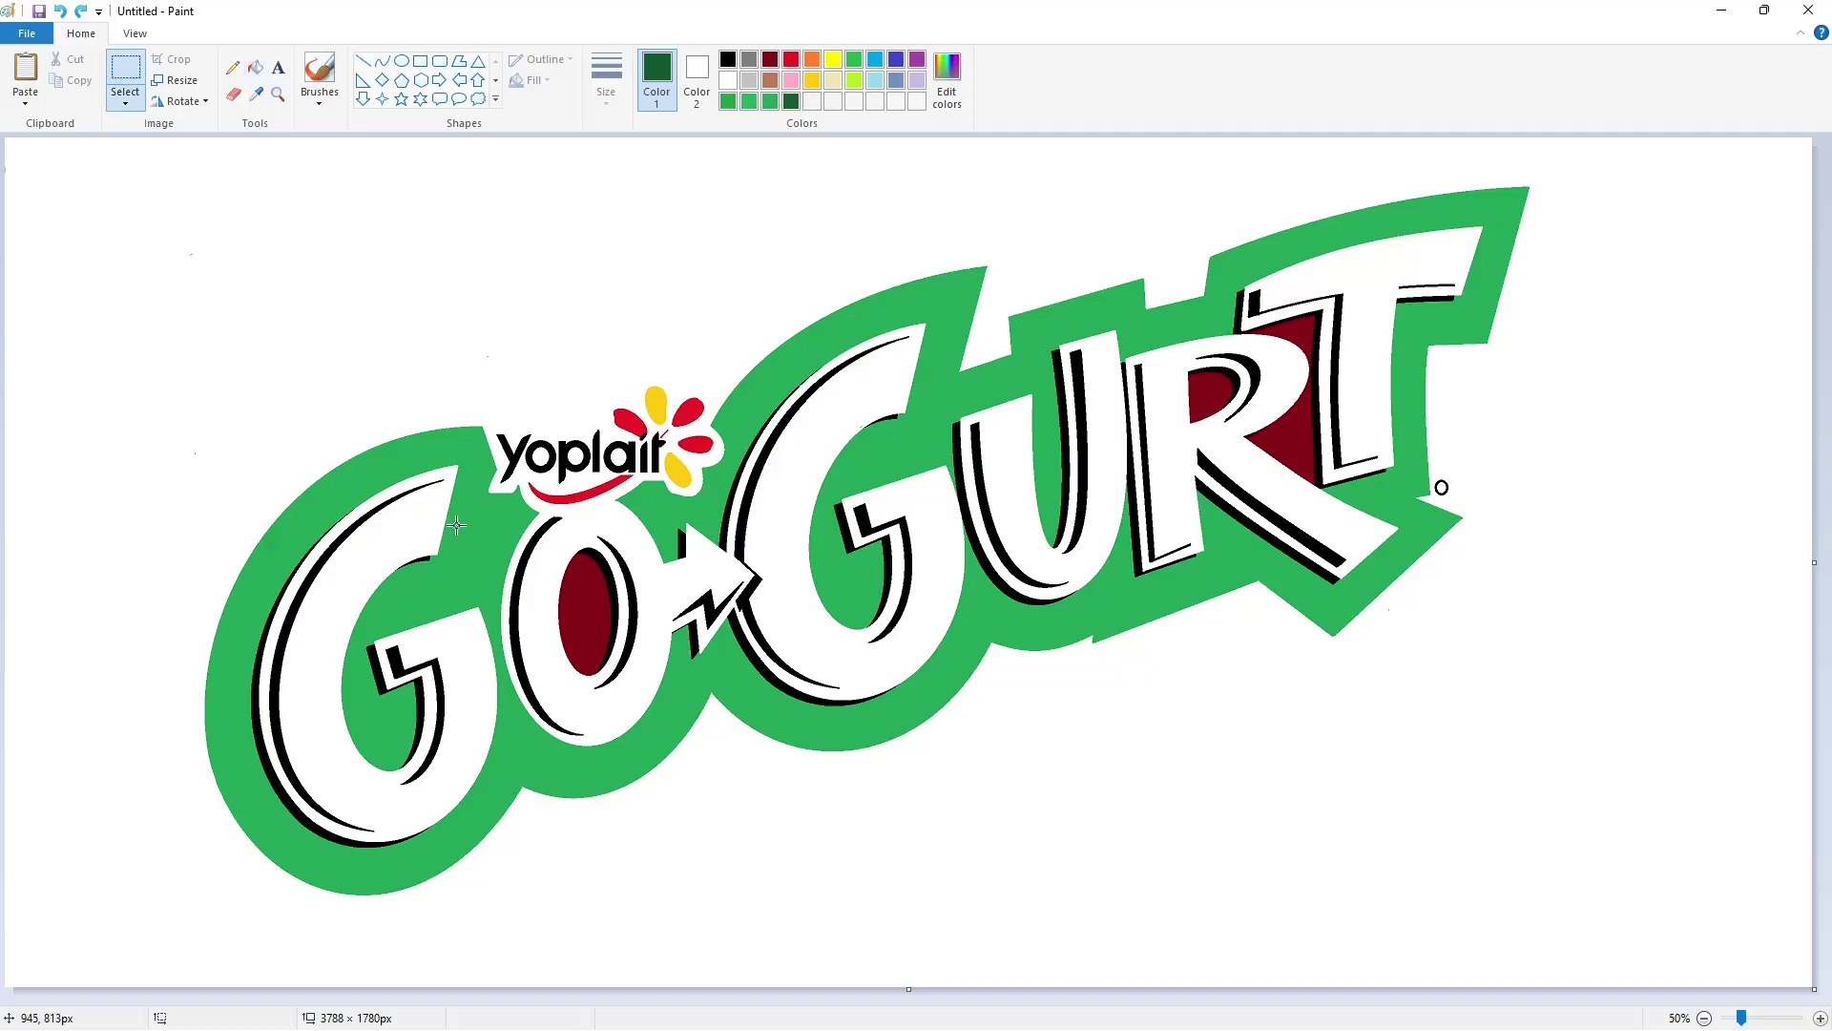
{"action": "left_click", "coordinate": [381, 60]}
{"action": "left_click", "coordinate": [606, 77]}
{"action": "left_click", "coordinate": [649, 248]}
{"action": "left_click_drag", "start_coordinate": [535, 516], "coordinate": [615, 740]}
{"action": "left_click_drag", "start_coordinate": [551, 551], "coordinate": [477, 783]}
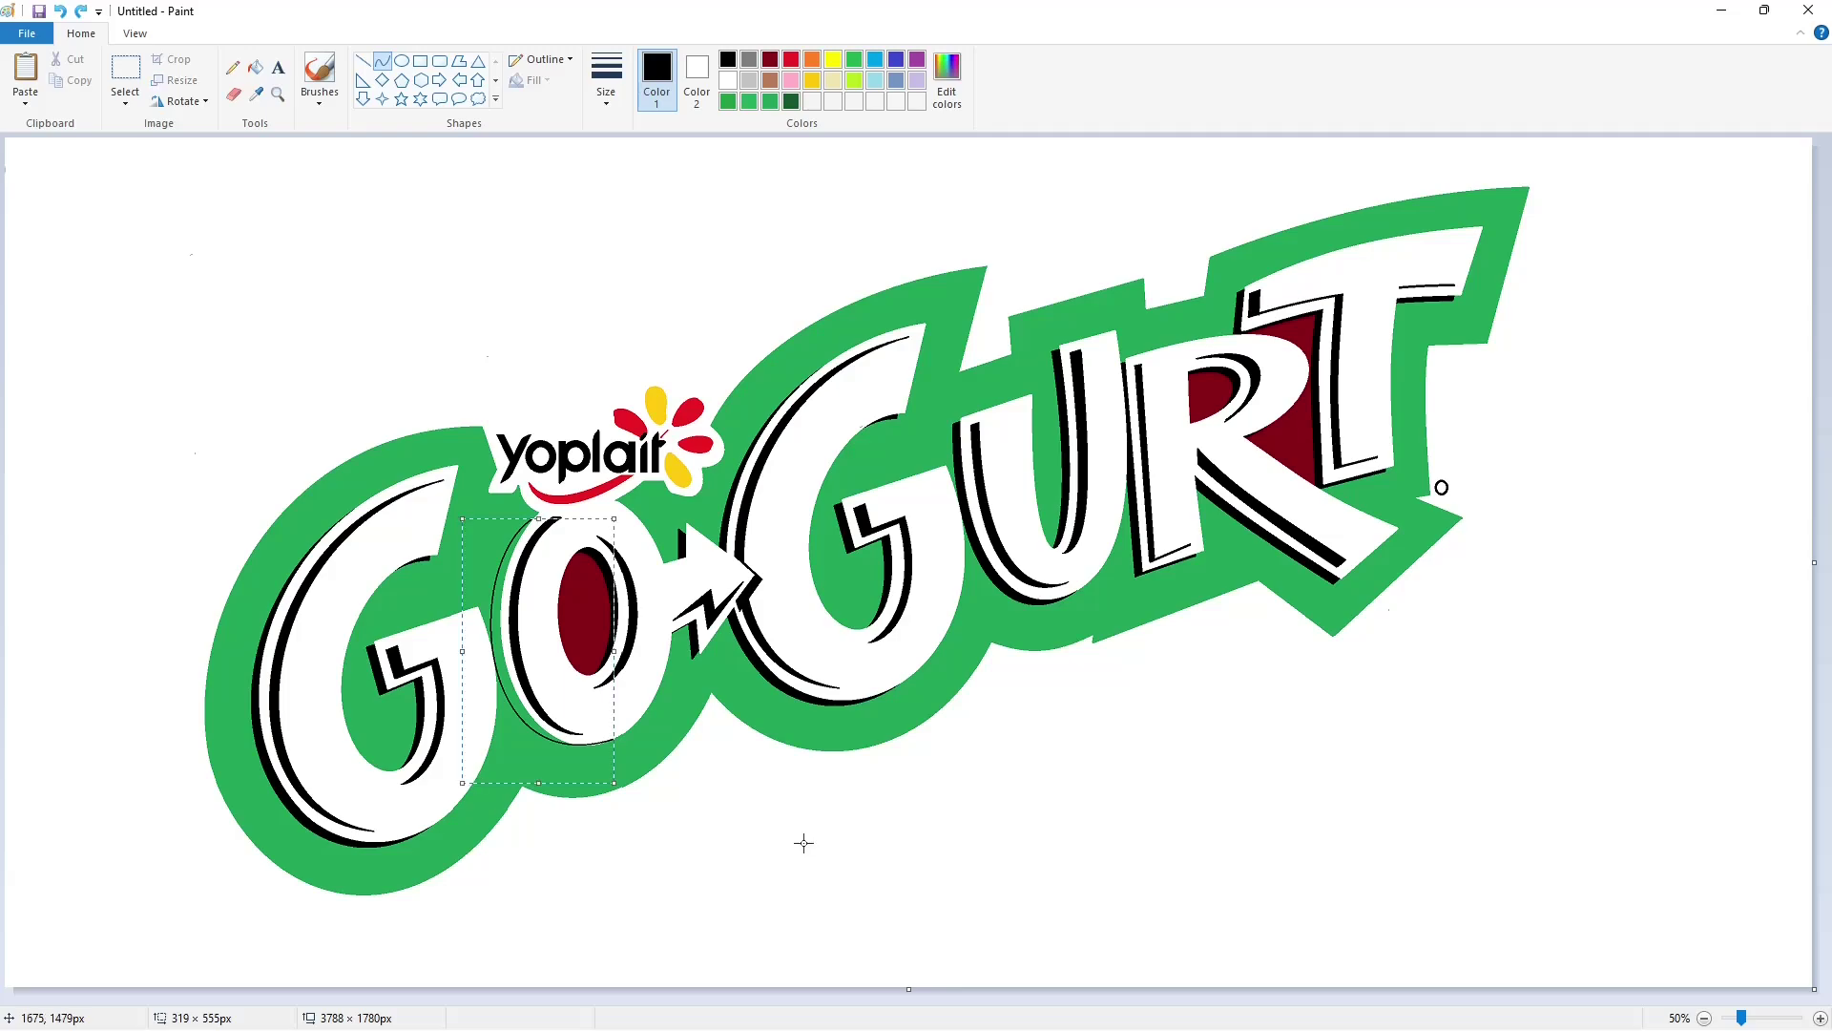
{"action": "key", "text": "Delete"}
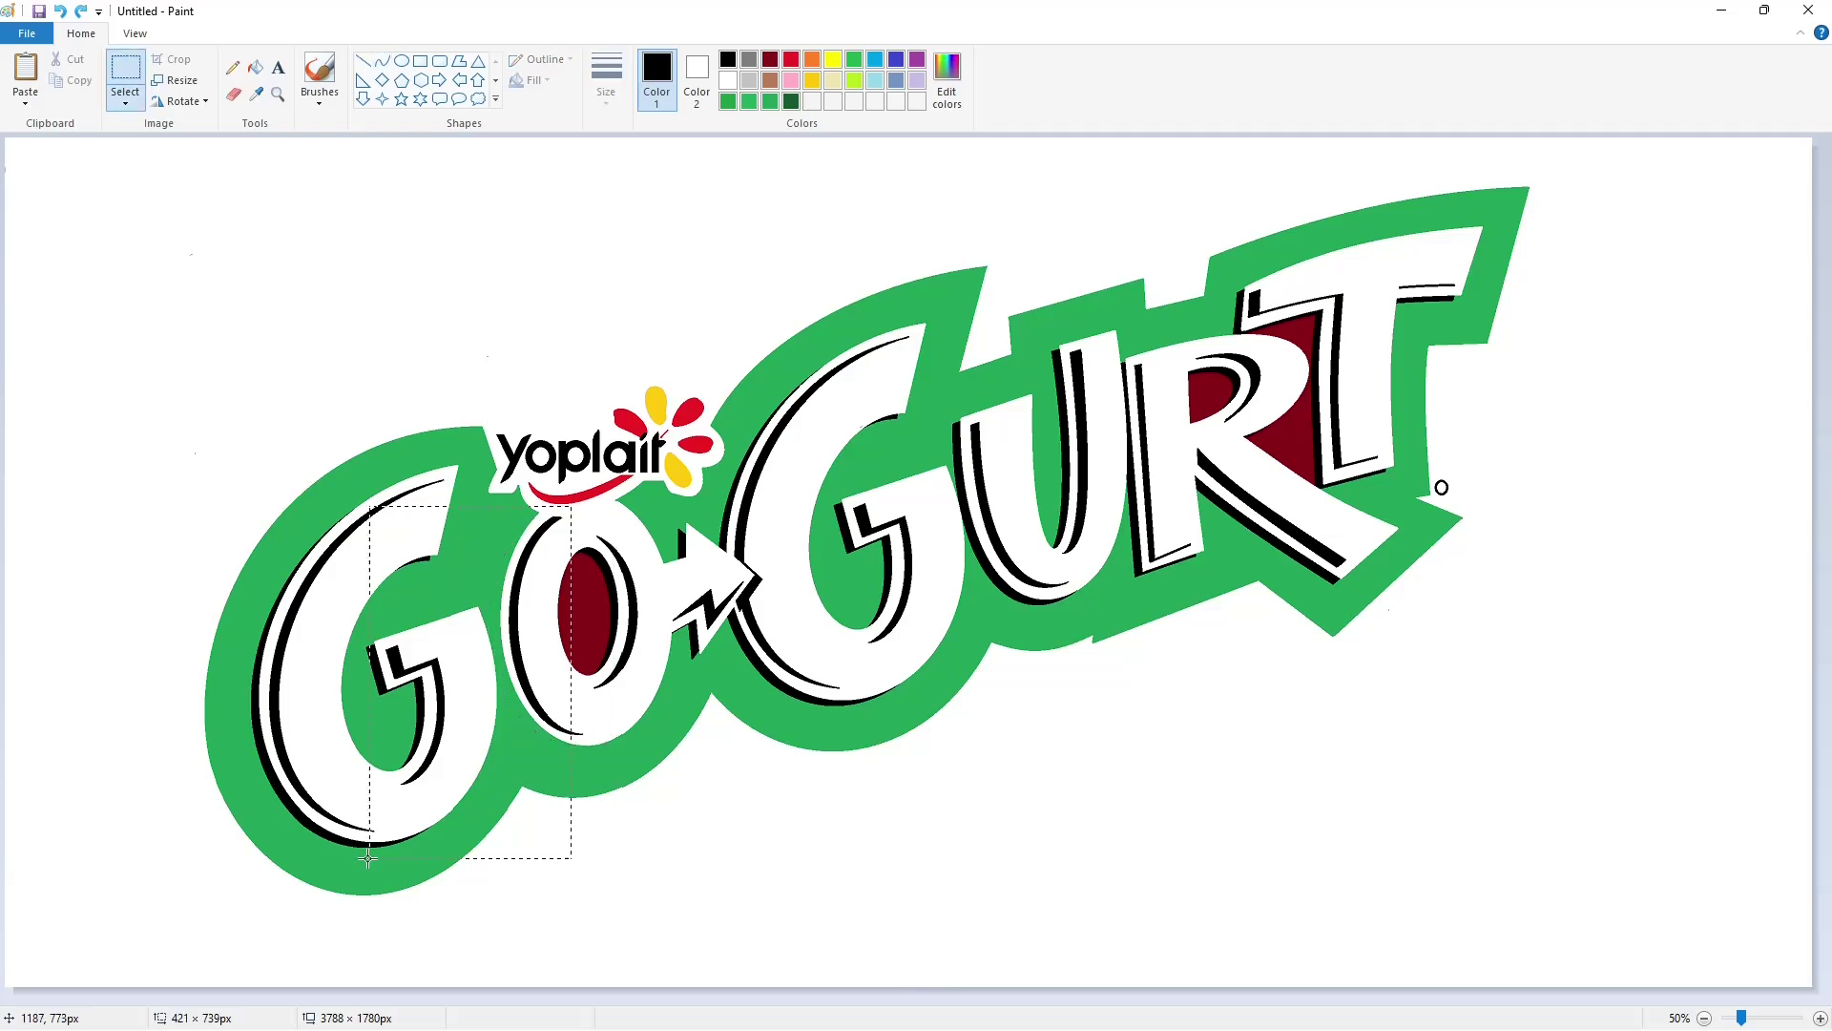
- Copy the area spanning the first G and the O, and place the duplicate in the canvas's upper left corner
{"action": "left_click_drag", "start_coordinate": [368, 858], "coordinate": [364, 860]}
{"action": "key", "text": "ctrl+c"}
{"action": "key", "text": "ctrl+v"}
{"action": "left_click_drag", "start_coordinate": [128, 353], "coordinate": [158, 382]}
- Try flooding the duplicate's green area with black and with white, undoing each fill
{"action": "left_click", "coordinate": [255, 68]}
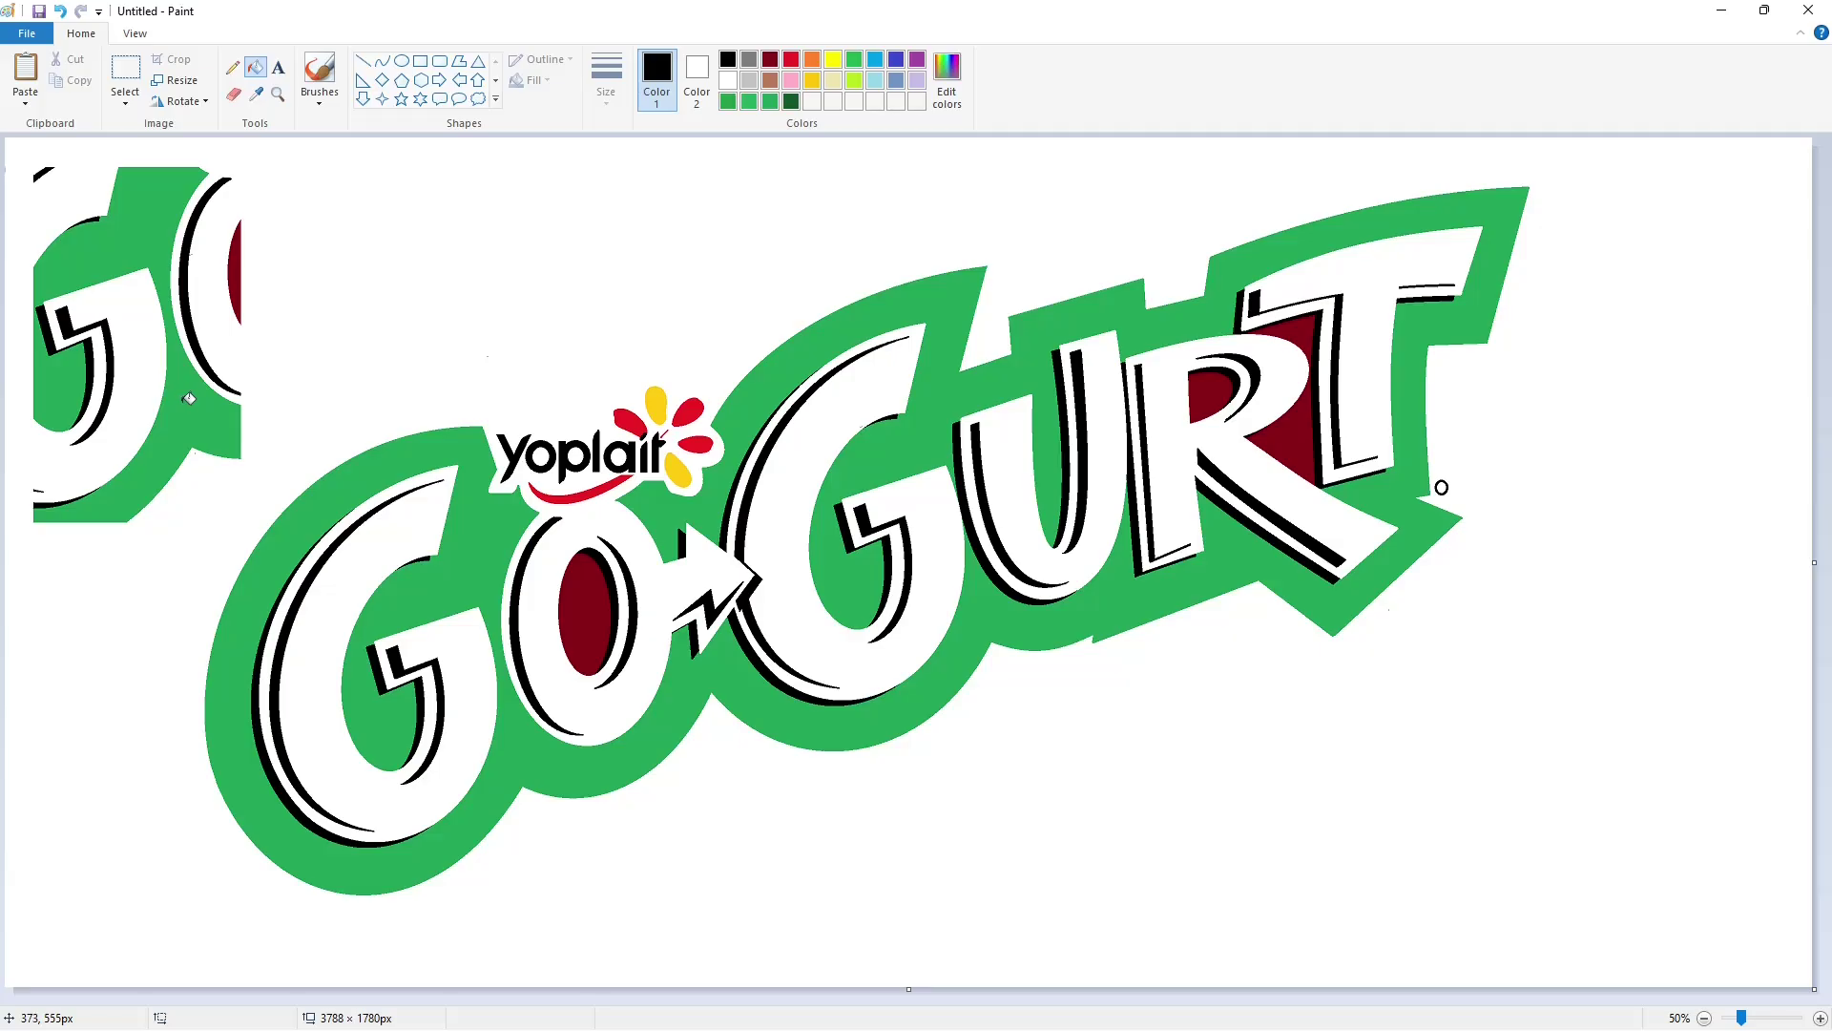
{"action": "left_click", "coordinate": [189, 399]}
{"action": "key", "text": "ctrl+z"}
{"action": "left_click", "coordinate": [728, 80]}
{"action": "left_click", "coordinate": [201, 418]}
{"action": "left_click", "coordinate": [233, 93]}
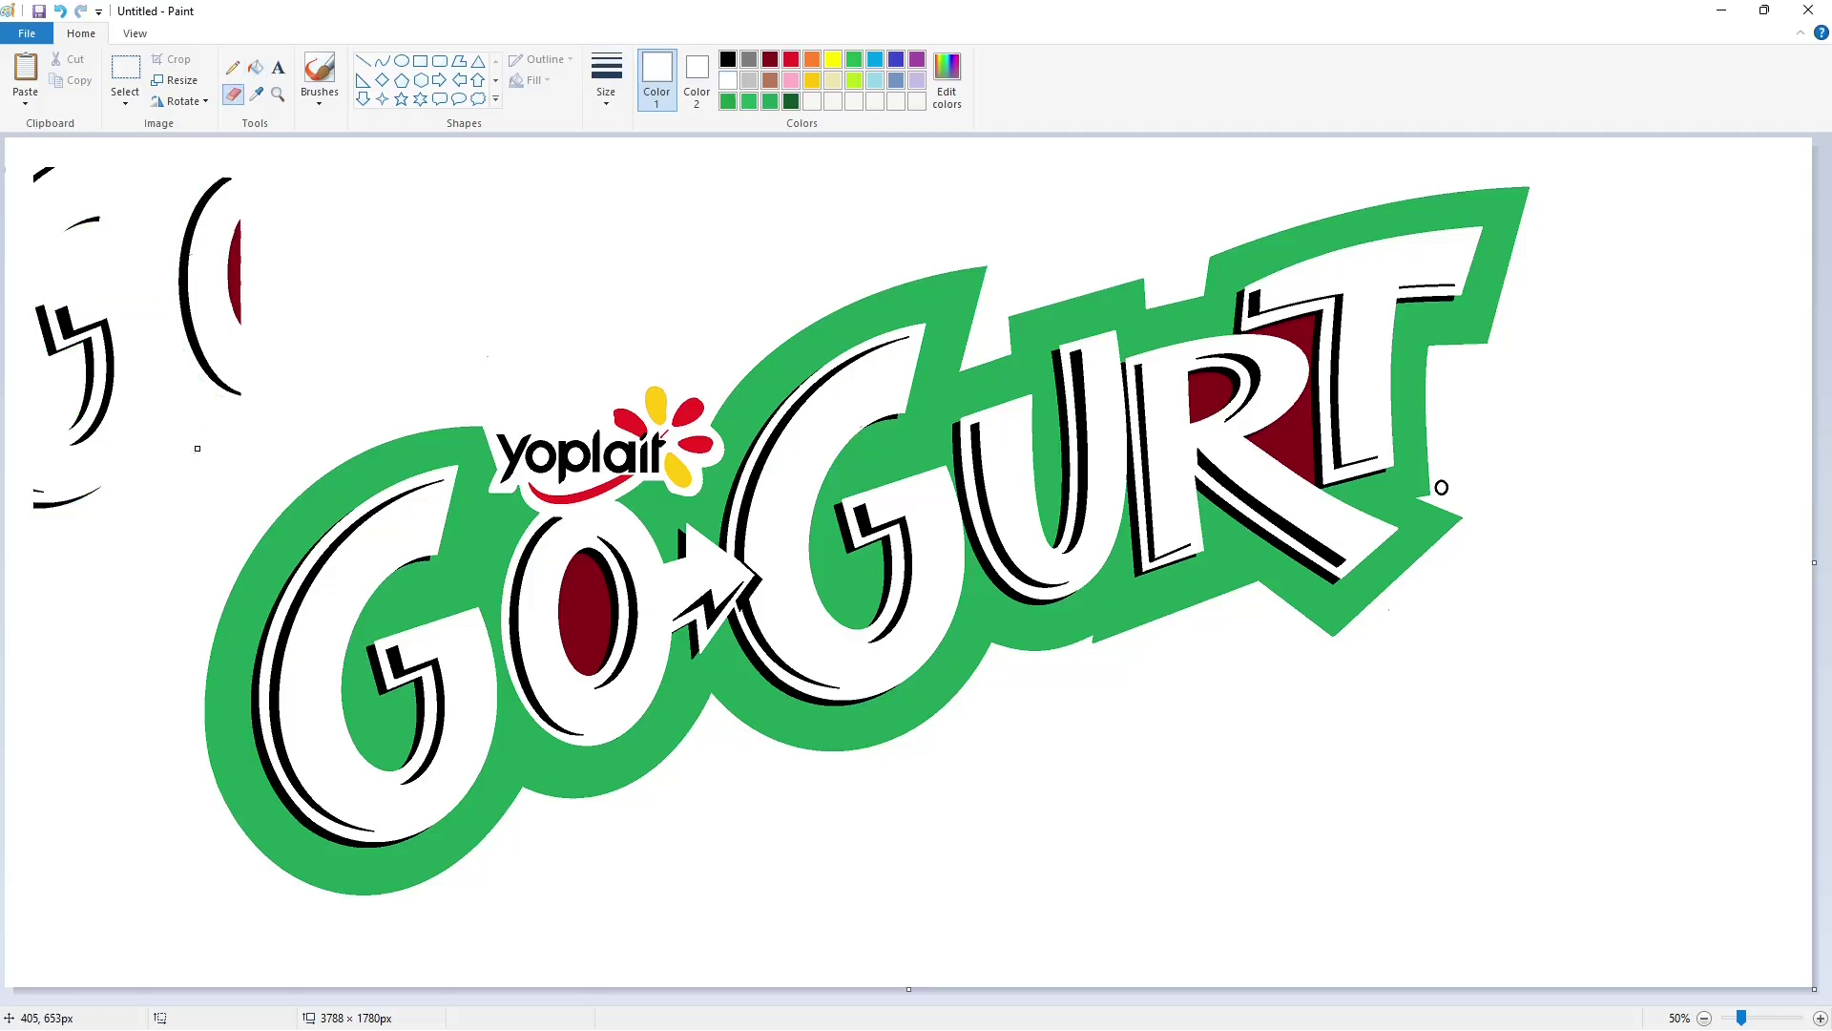
{"action": "key", "text": "ctrl+z"}
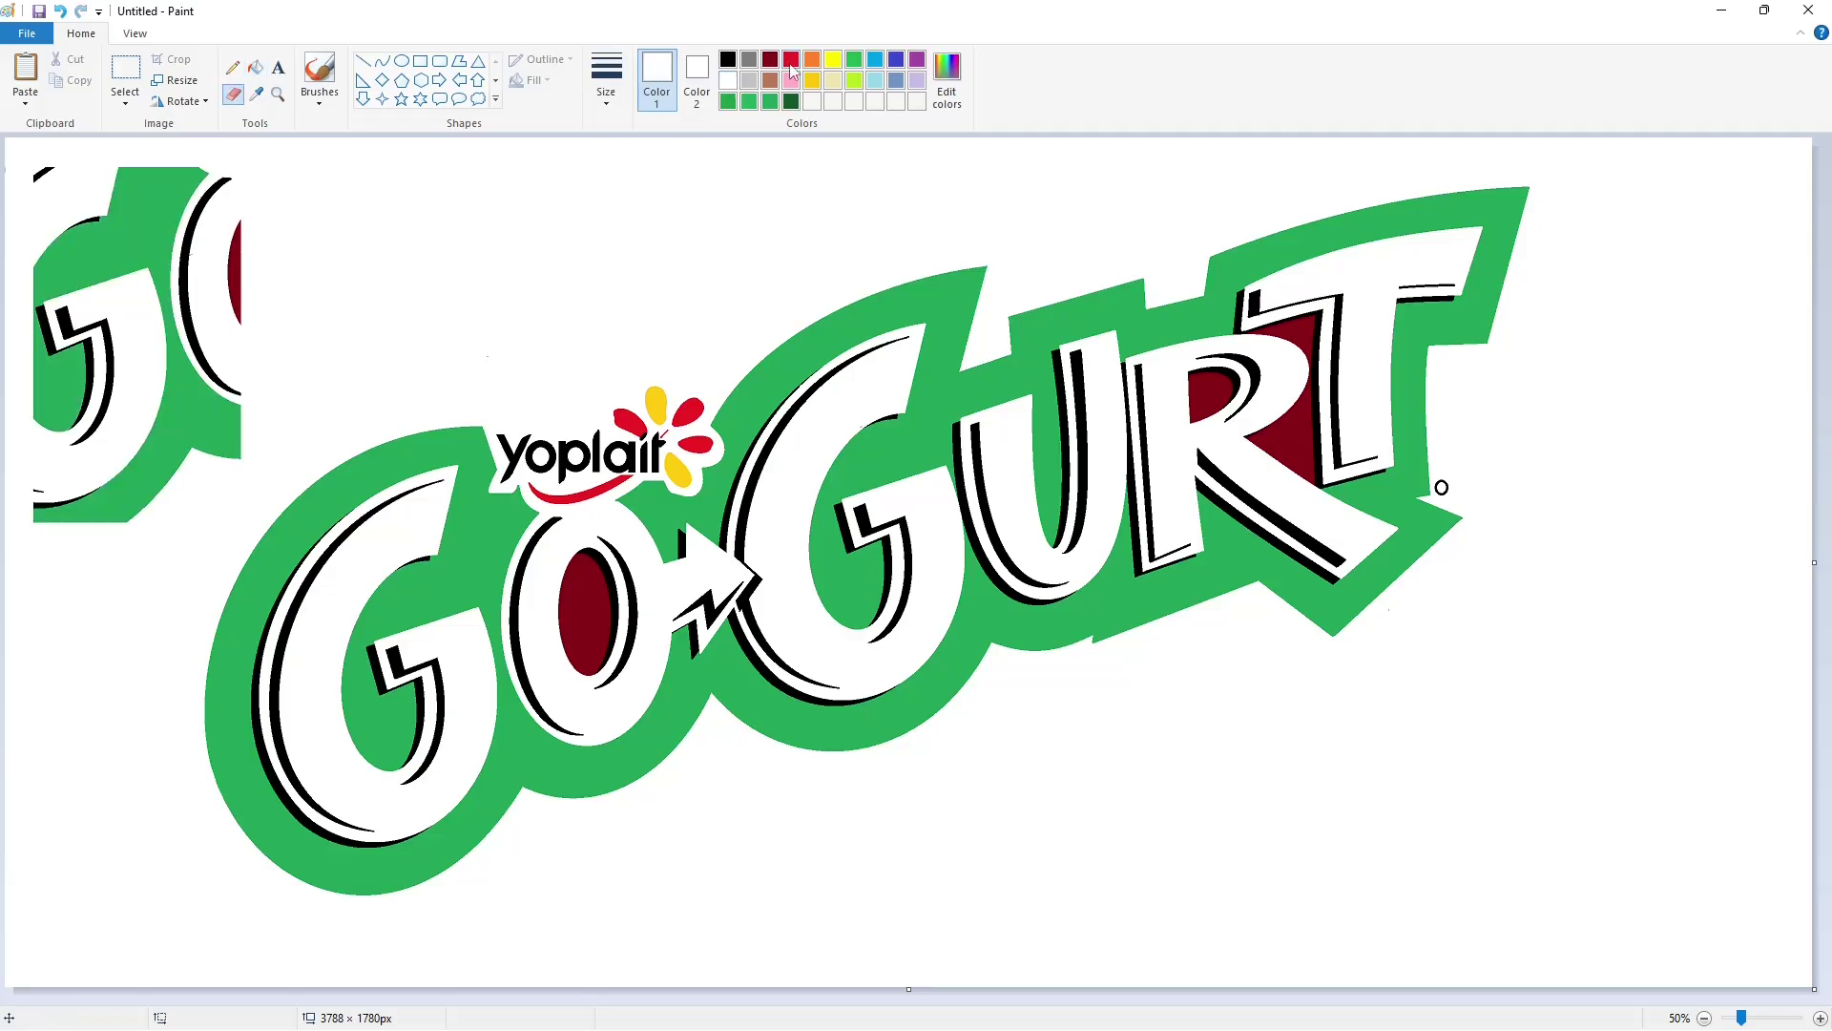
- Fill the canvas background light gray, select the duplicate with its surroundings, and undo the gray fill
{"action": "left_click", "coordinate": [749, 81]}
{"action": "left_click", "coordinate": [255, 67]}
{"action": "left_click", "coordinate": [358, 221]}
{"action": "left_click", "coordinate": [125, 71]}
{"action": "left_click_drag", "start_coordinate": [298, 147], "coordinate": [3, 497]}
{"action": "key", "text": "ctrl+z"}
{"action": "left_click", "coordinate": [254, 68]}
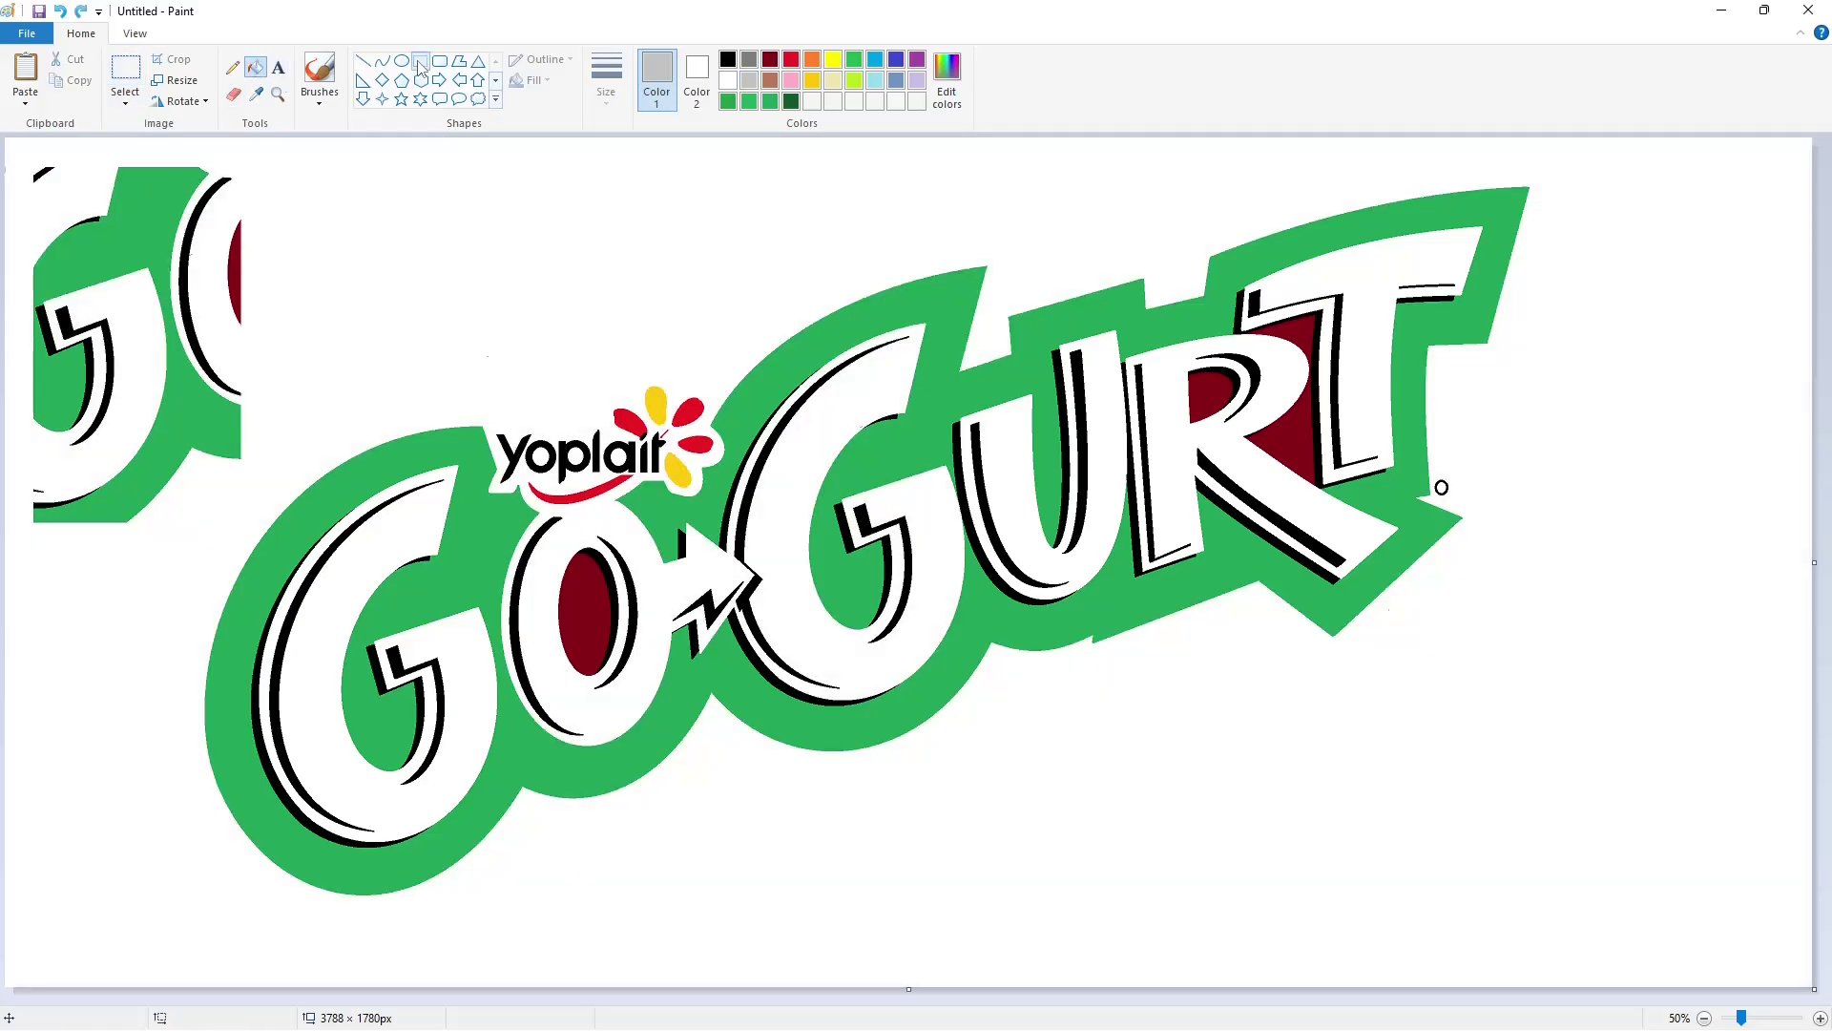
- Cover part of the duplicate with a white rectangle and paste the gray-backed copy over it in the upper left corner
{"action": "left_click", "coordinate": [420, 63]}
{"action": "left_click", "coordinate": [728, 80]}
{"action": "mouse_move", "coordinate": [277, 353]}
{"action": "left_mouse_down"}
{"action": "mouse_move", "coordinate": [12, 144]}
{"action": "mouse_move", "coordinate": [4, 523]}
{"action": "left_mouse_up"}
{"action": "key", "text": "ctrl+v"}
{"action": "left_click", "coordinate": [491, 336]}
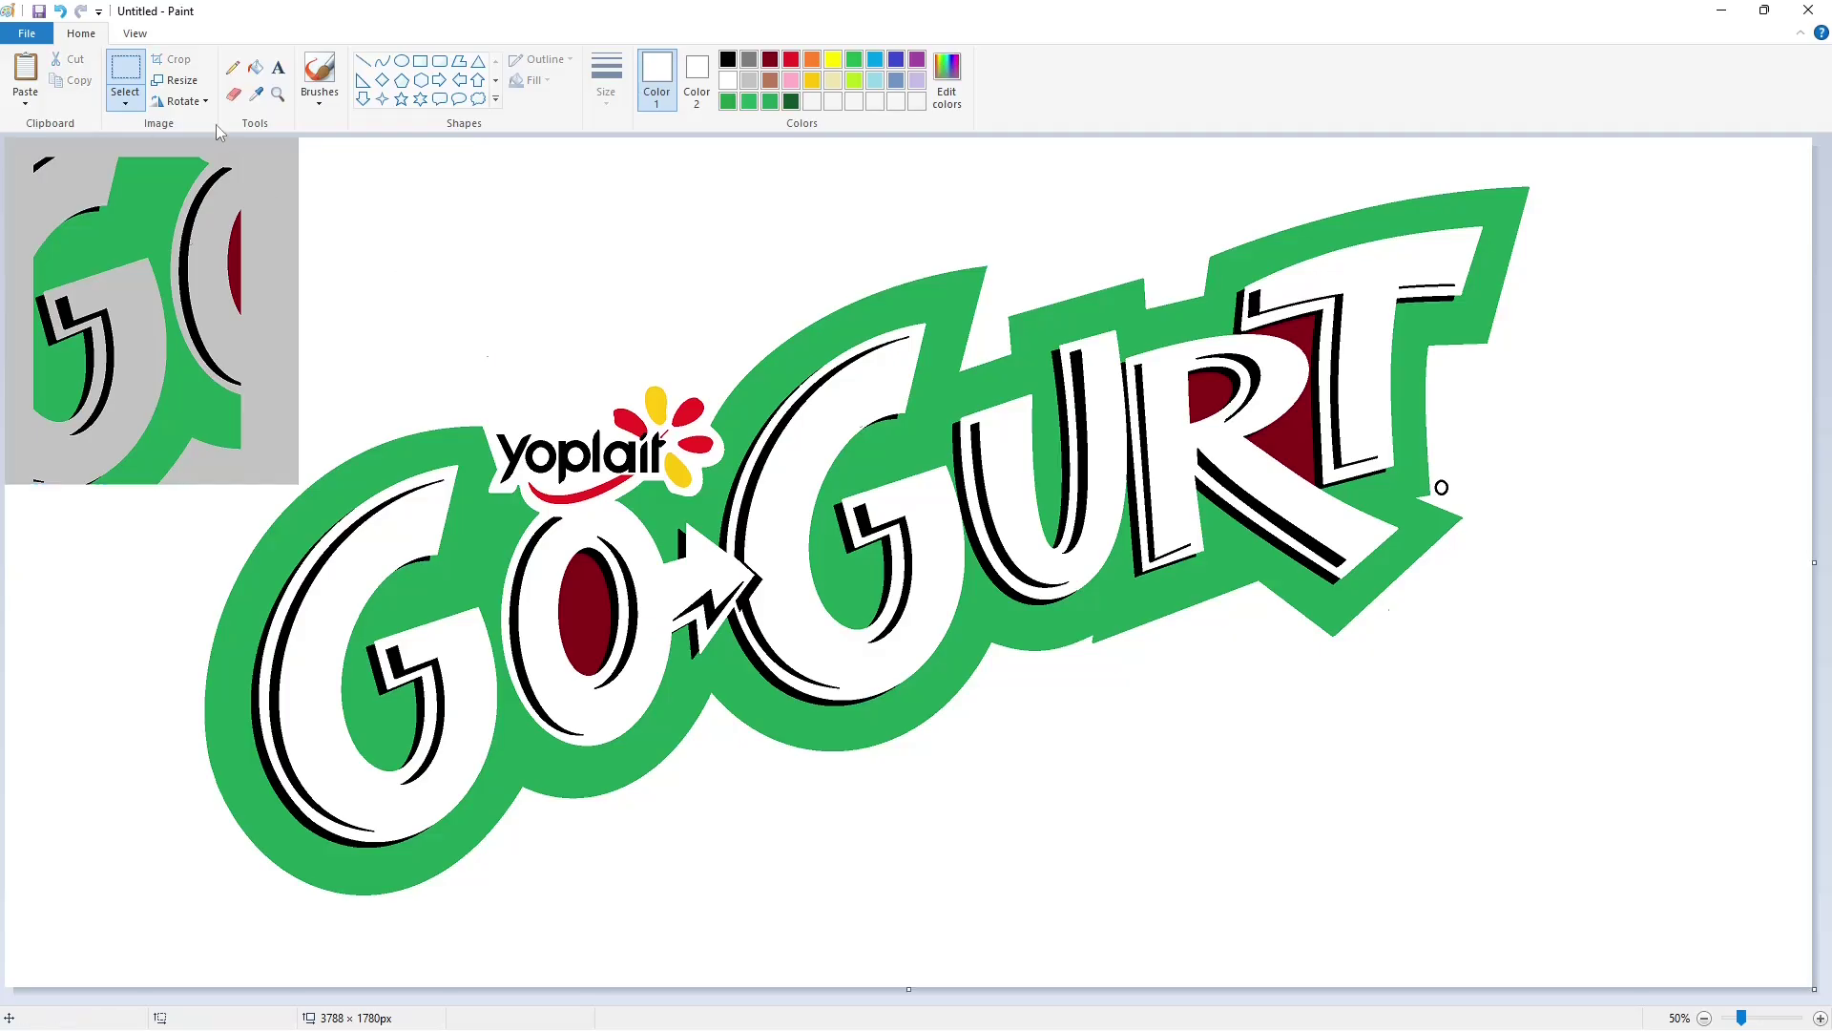
- Fill the green and dark red areas of the gray-backed duplicate with white
{"action": "left_click", "coordinate": [255, 67]}
{"action": "left_click", "coordinate": [163, 218]}
{"action": "left_click", "coordinate": [238, 253]}
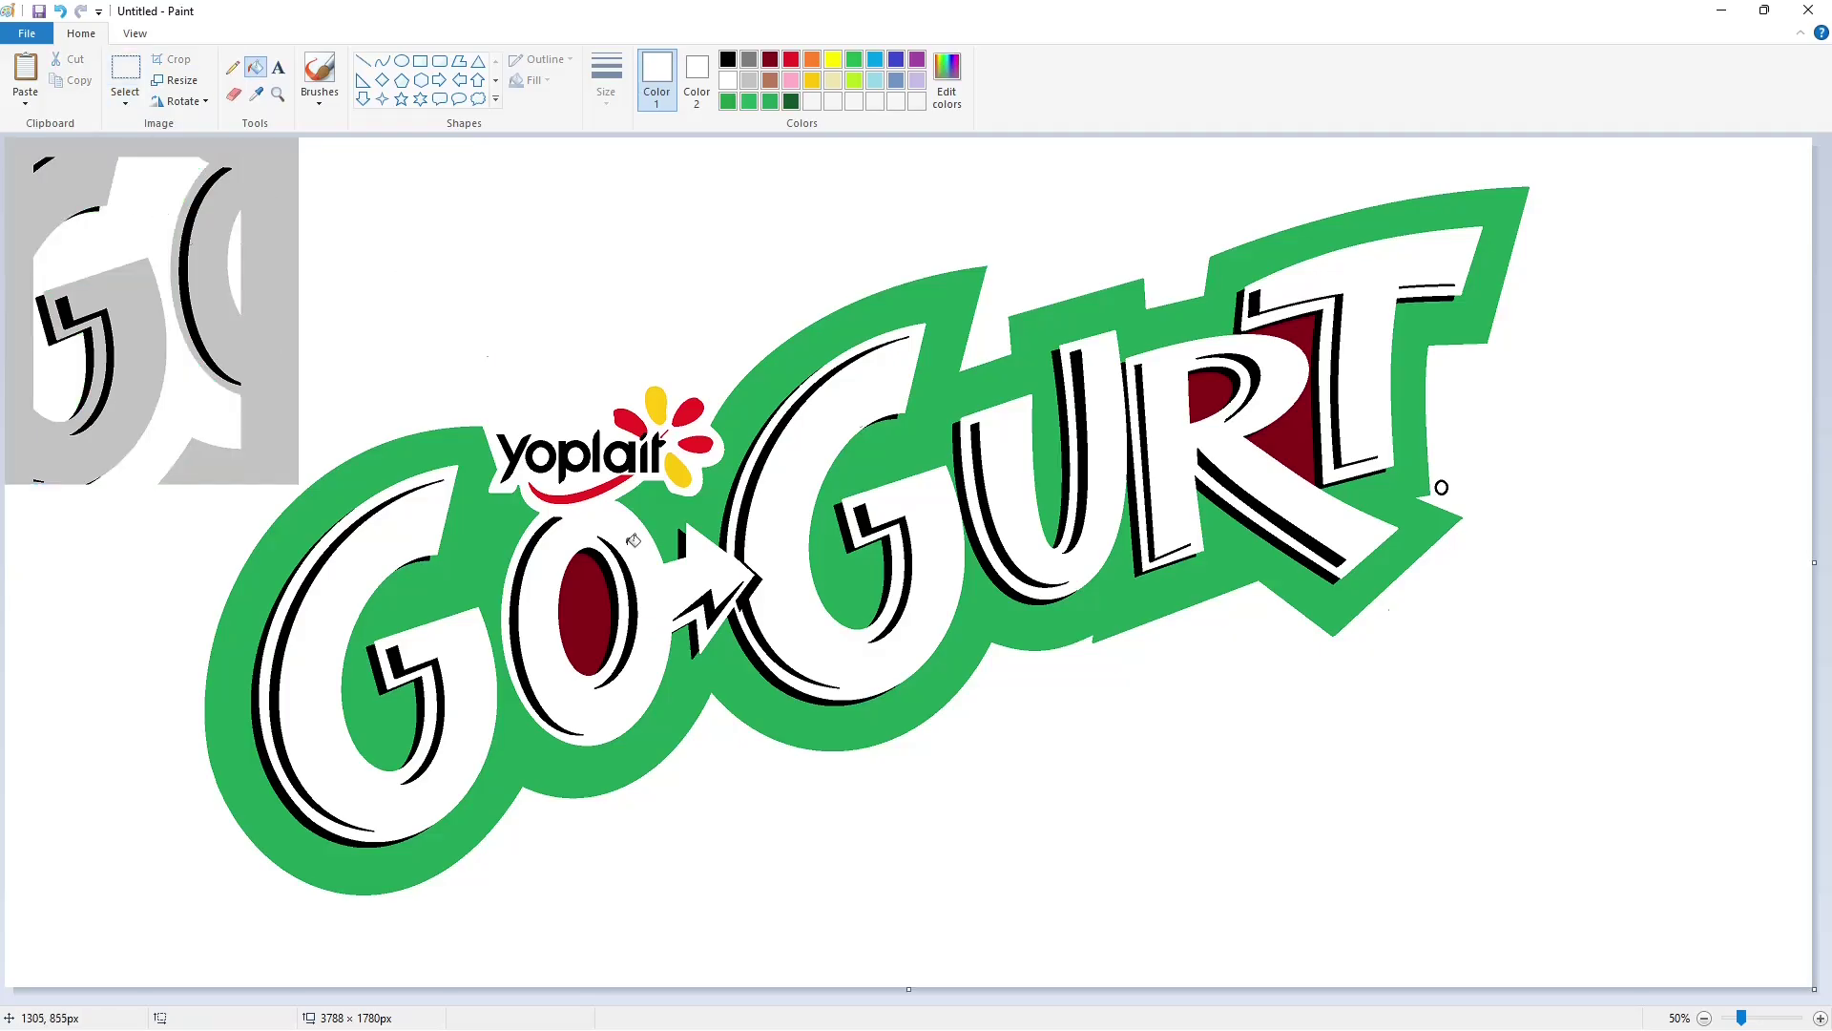
- Draw a thin black shadow curve around the O's left outer edge, about 311 × 557 px
{"action": "left_click", "coordinate": [125, 69]}
{"action": "left_click_drag", "start_coordinate": [427, 350], "coordinate": [744, 794]}
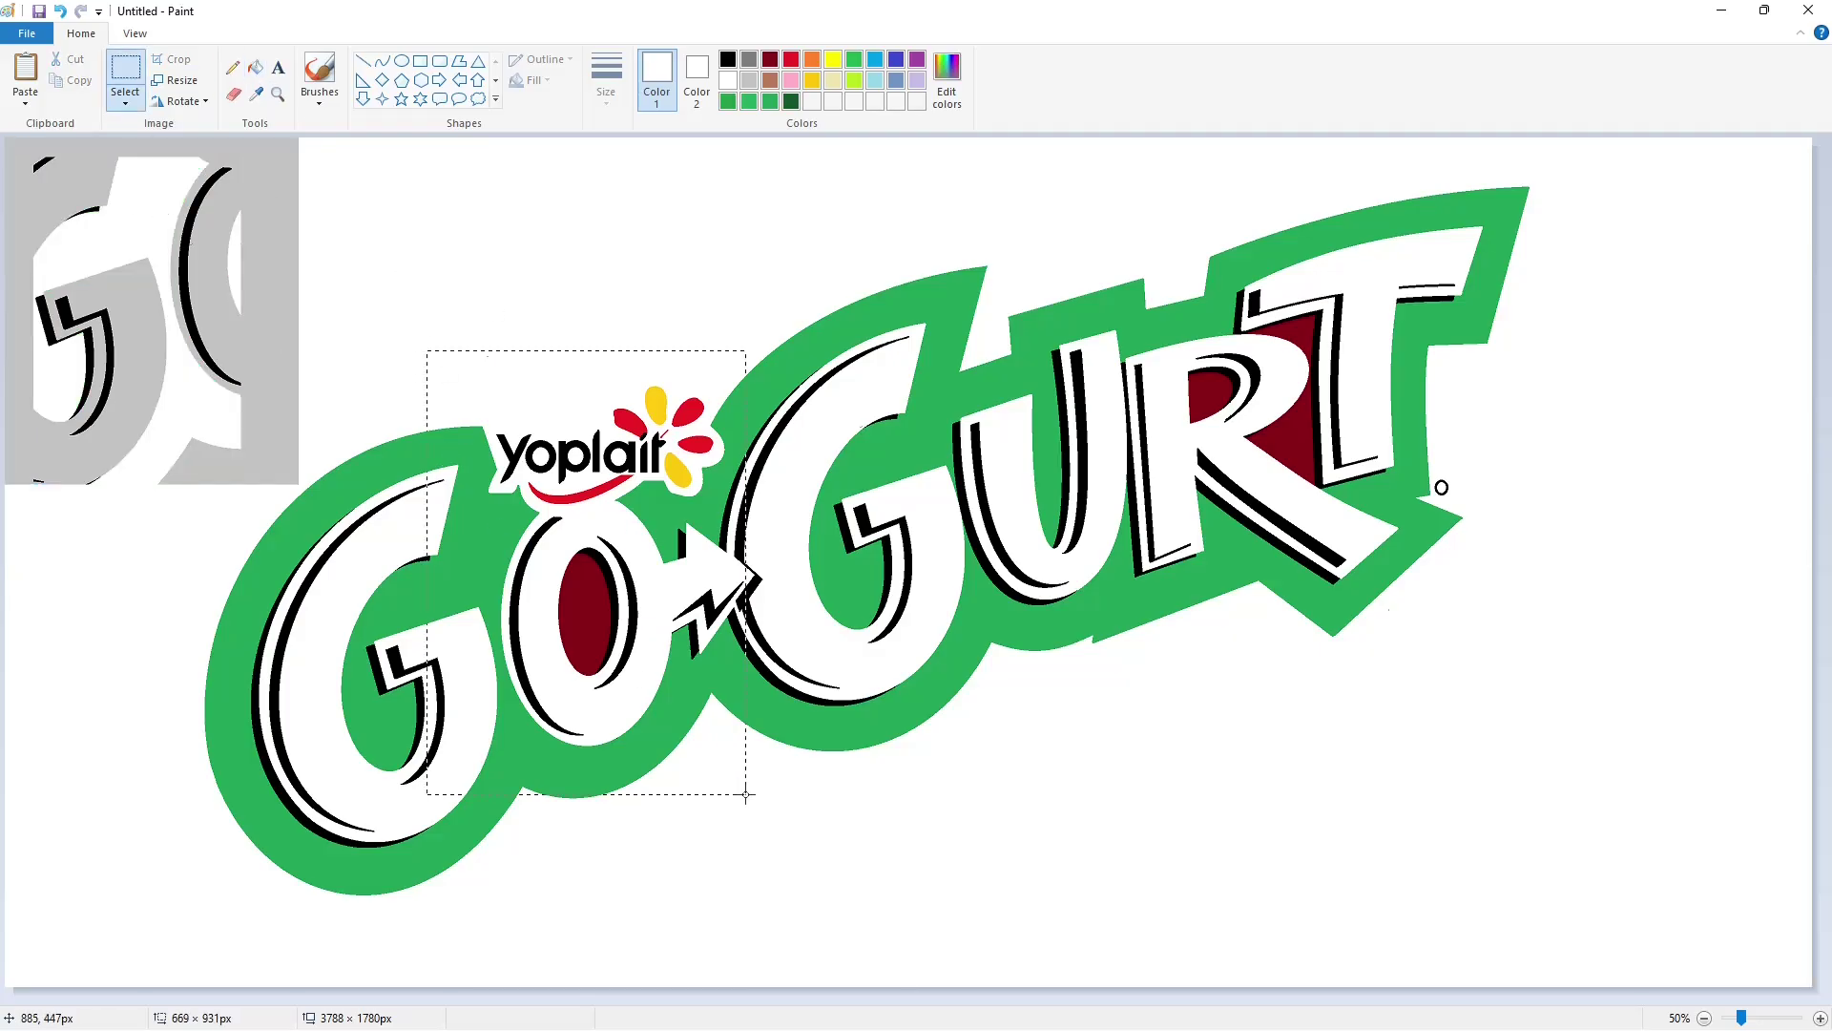
{"action": "key", "text": "ctrl+z"}
{"action": "left_click", "coordinate": [383, 61]}
{"action": "left_click", "coordinate": [728, 61]}
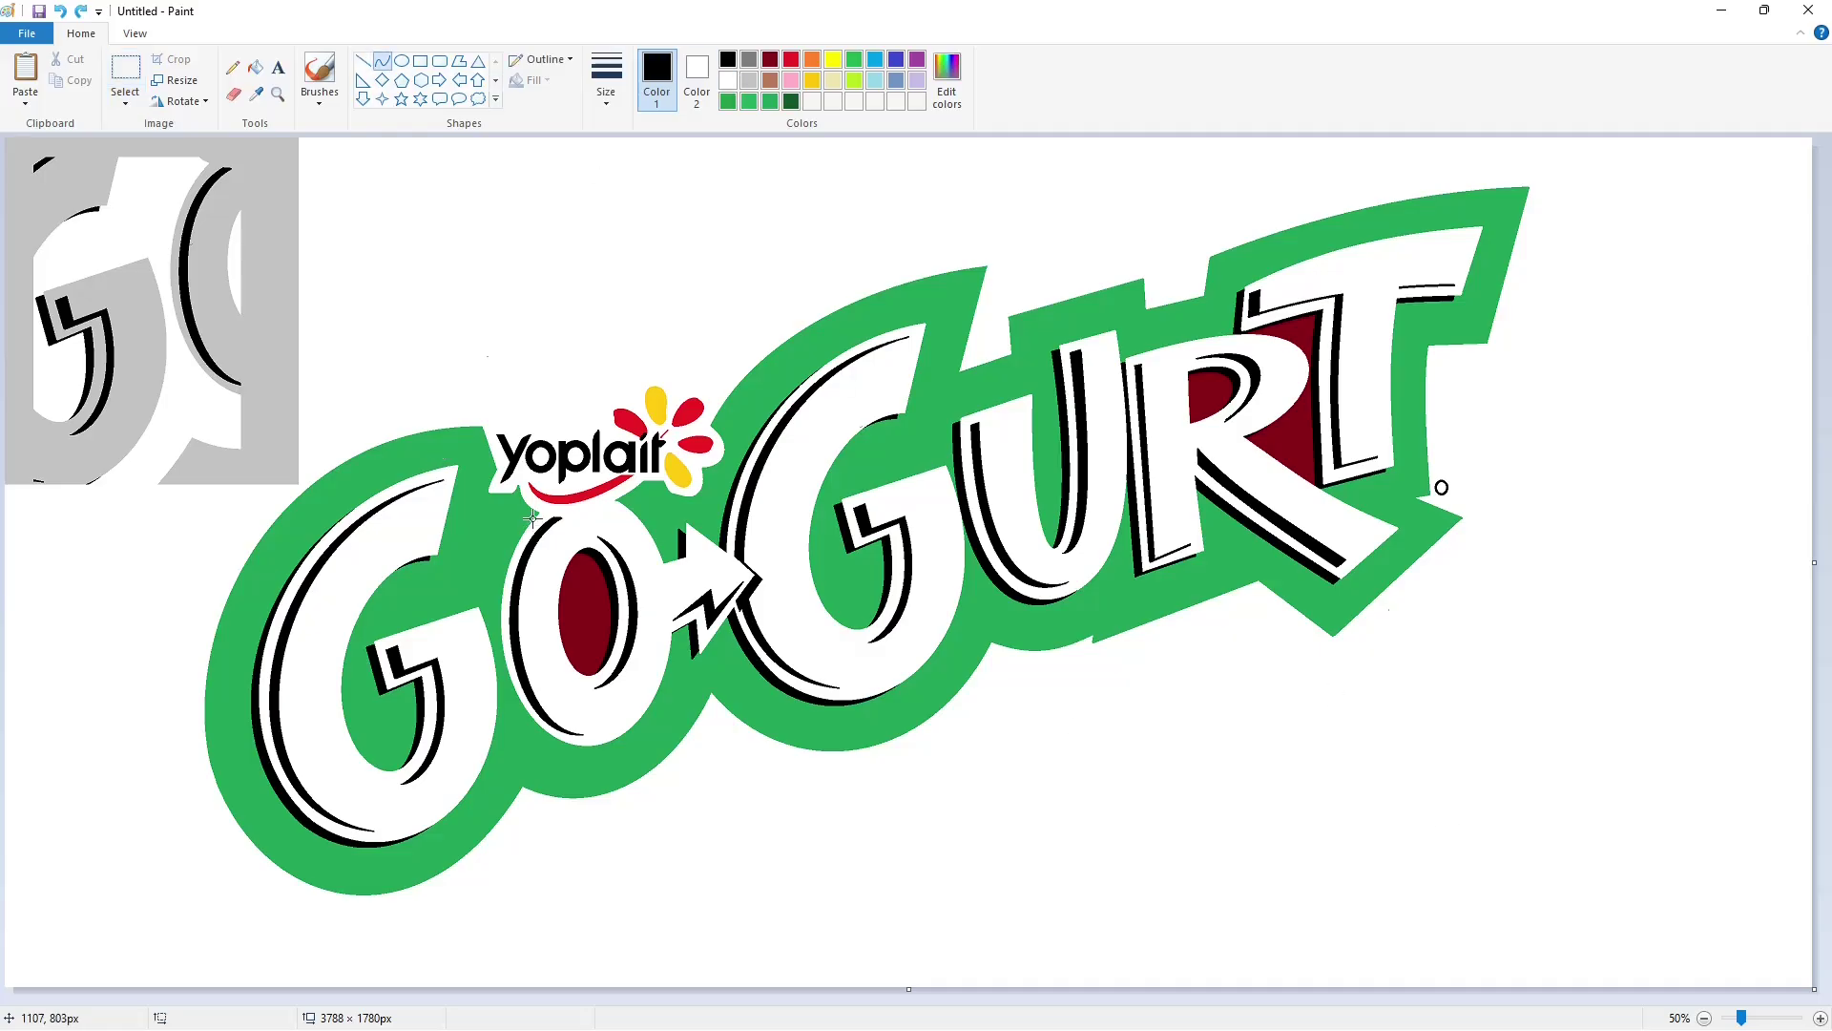
{"action": "left_click_drag", "start_coordinate": [531, 516], "coordinate": [487, 784]}
{"action": "left_click", "coordinate": [487, 784]}
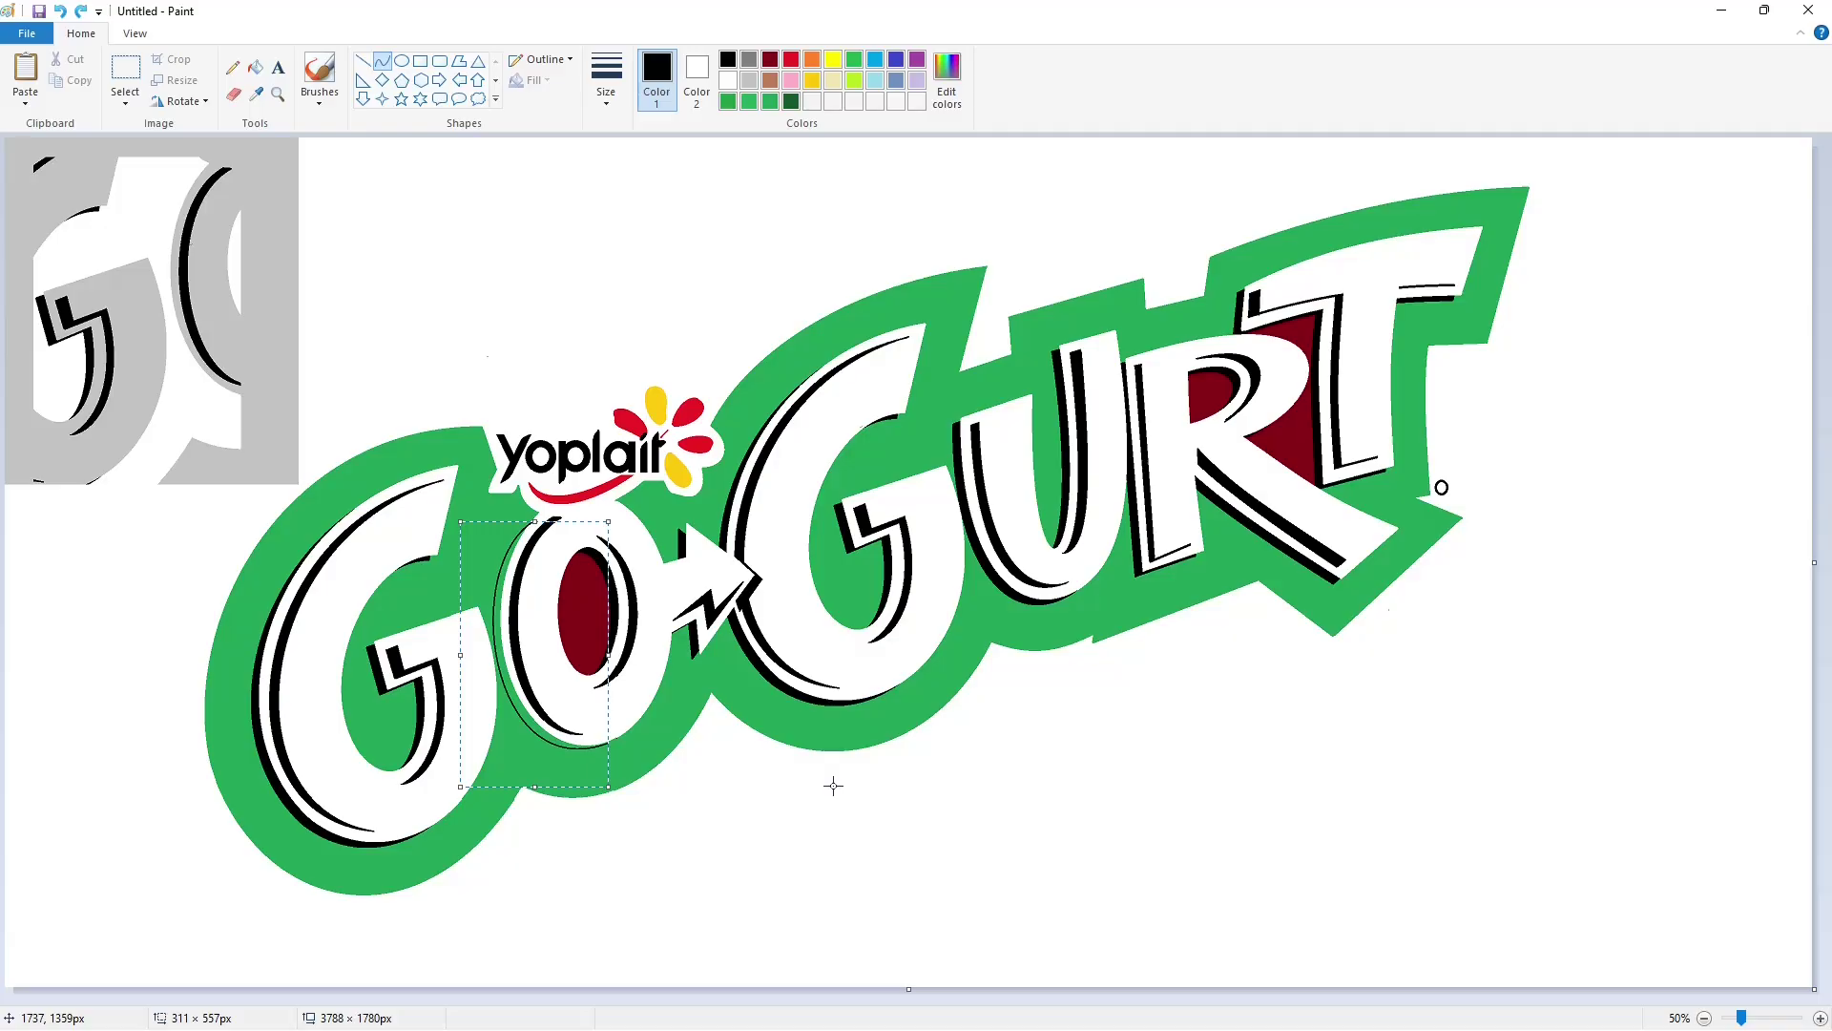
- Close the gap between the new curve and the O's left edge, and fill the enclosed shadow with black
{"action": "left_click", "coordinate": [1820, 1017]}
{"action": "left_click", "coordinate": [254, 67]}
{"action": "left_click", "coordinate": [499, 634]}
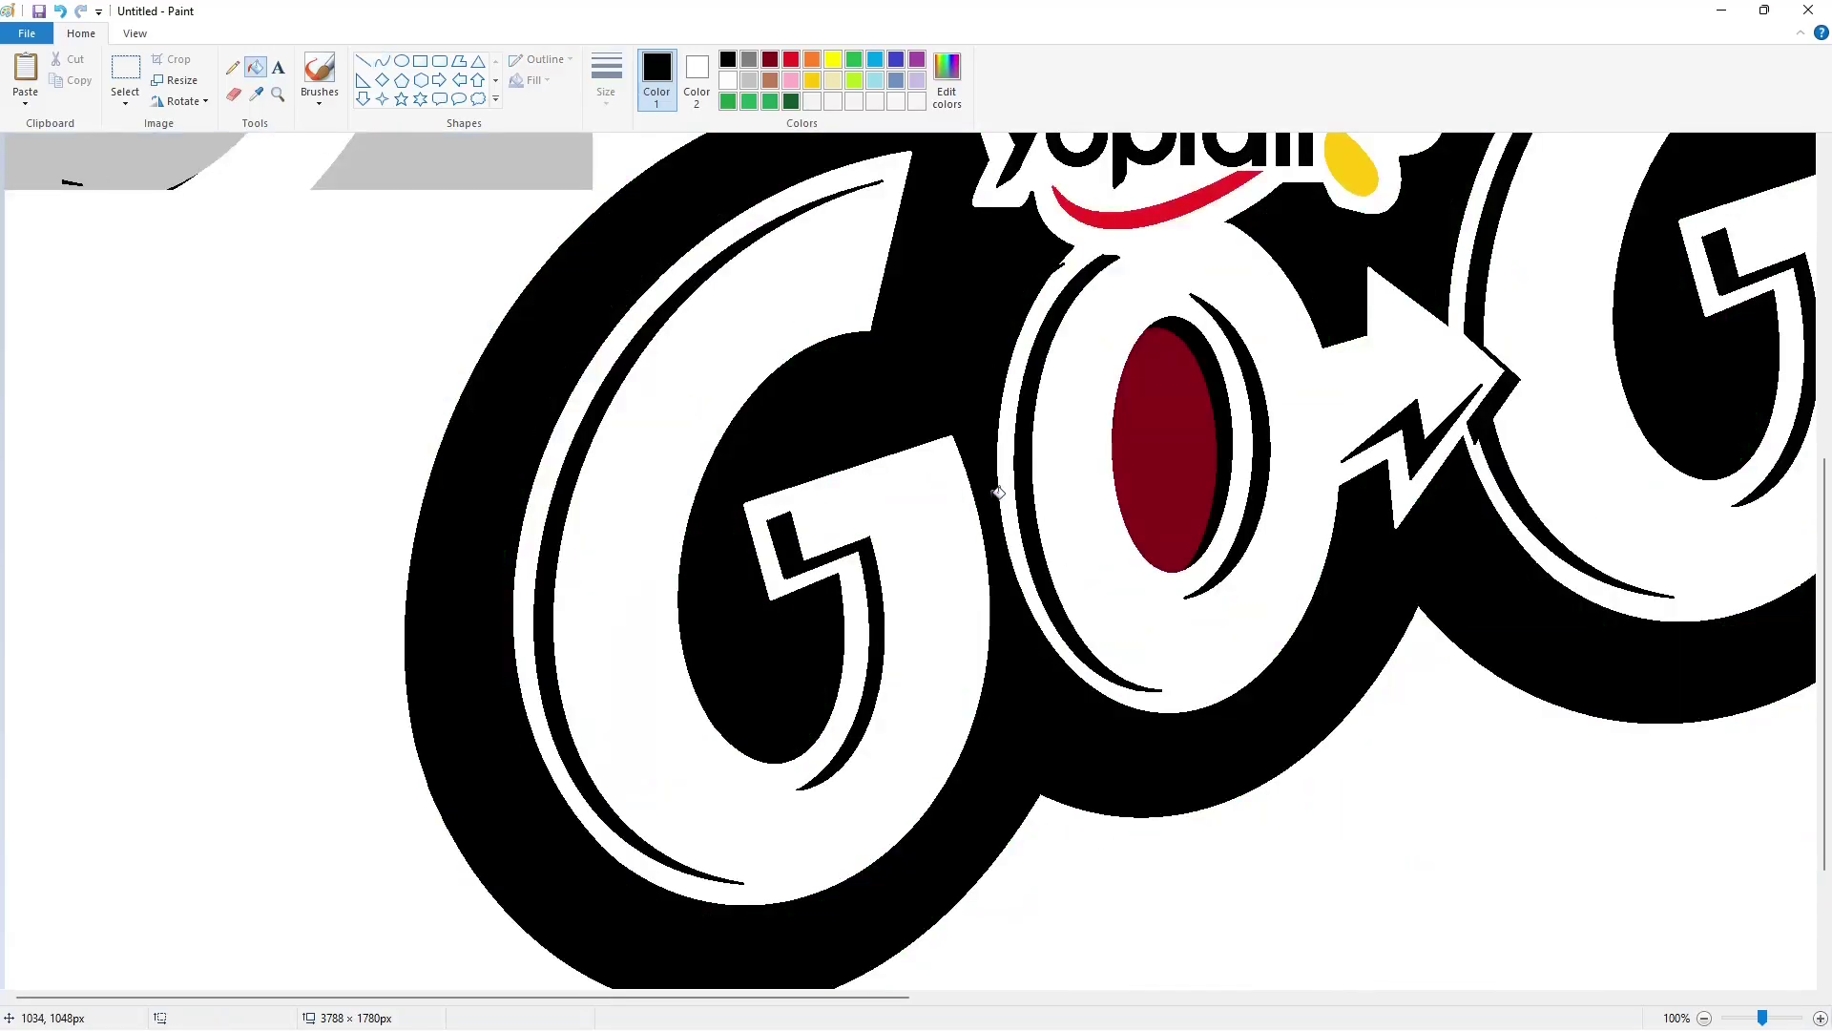
{"action": "key", "text": "ctrl+z"}
{"action": "left_click", "coordinate": [363, 60]}
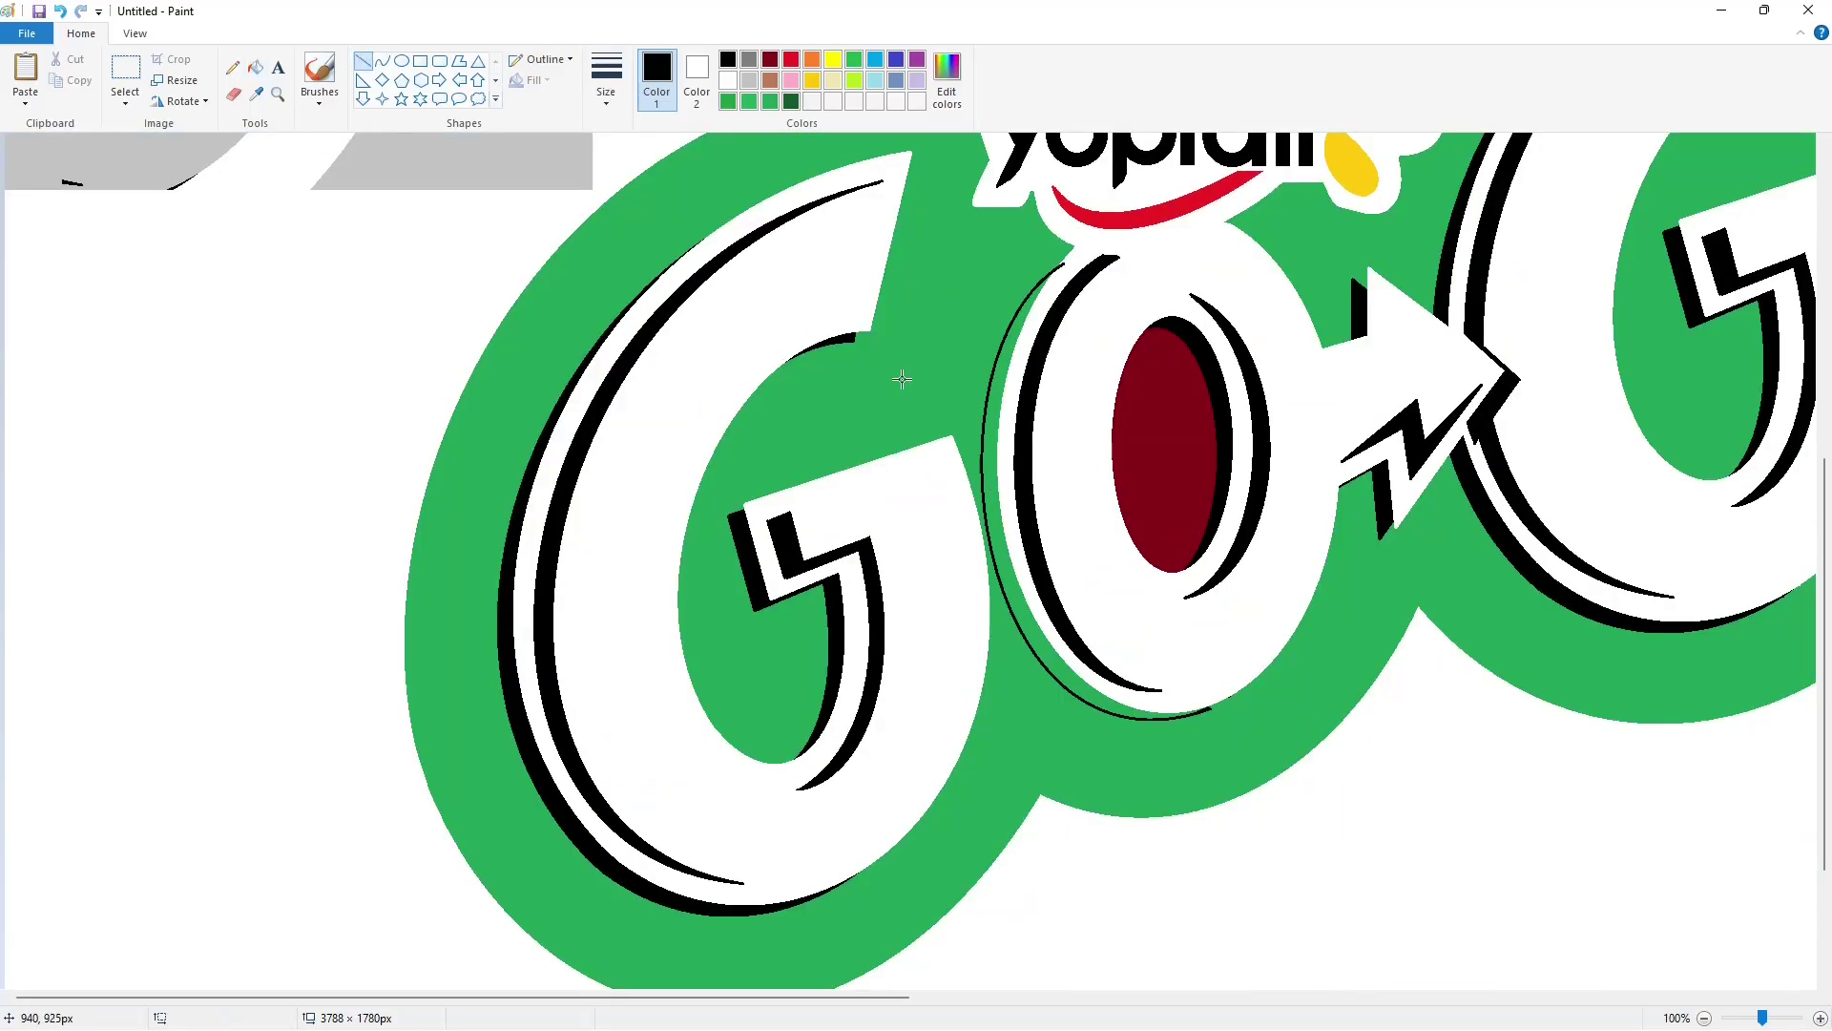
- Try patching the top of the O's shadow with an 82 × 117 px piece copied from the gray-backed duplicate
{"action": "scroll", "coordinate": [902, 379], "scroll_direction": "up", "scroll_amount": 6}
{"action": "left_click", "coordinate": [125, 71]}
{"action": "left_click_drag", "start_coordinate": [437, 259], "coordinate": [516, 372]}
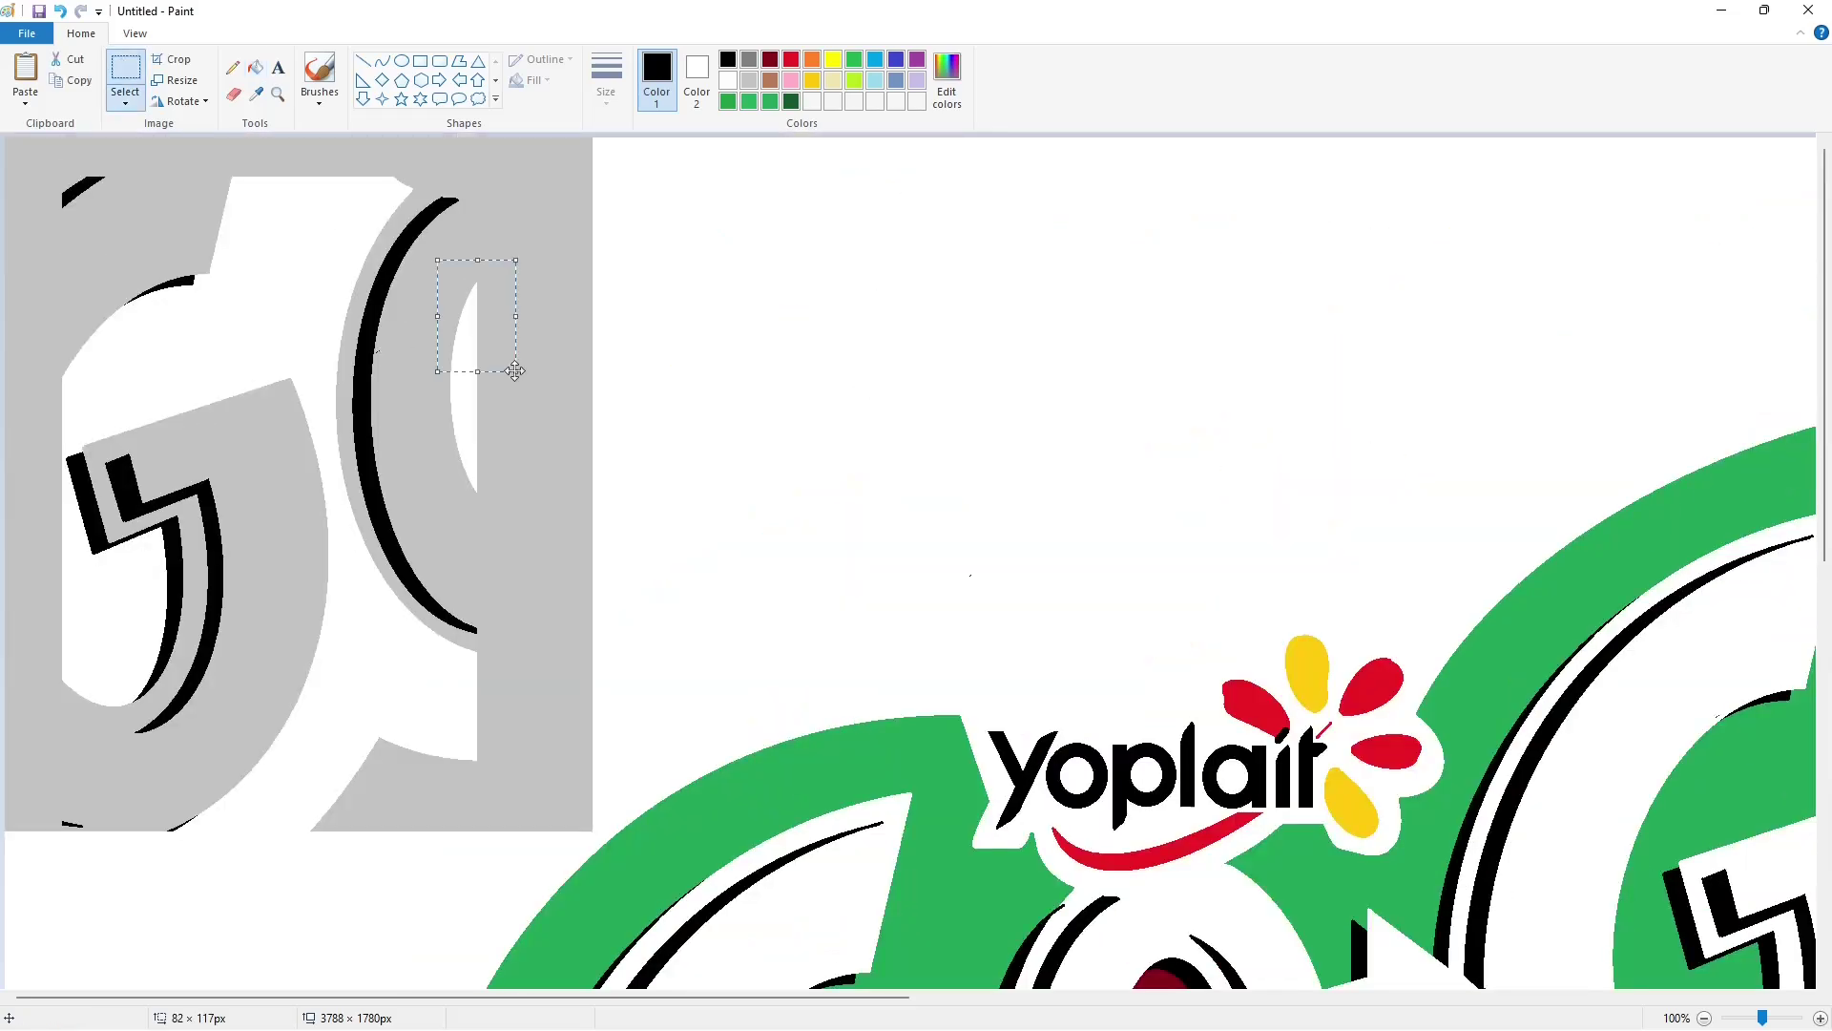
{"action": "key", "text": "ctrl+c"}
{"action": "key", "text": "ctrl+v"}
{"action": "left_click_drag", "start_coordinate": [45, 191], "coordinate": [1087, 667]}
{"action": "scroll", "coordinate": [1087, 667], "scroll_direction": "down", "scroll_amount": 4}
{"action": "left_click_drag", "start_coordinate": [1087, 240], "coordinate": [1059, 523]}
{"action": "key", "text": "ctrl+z"}
- Trim the top of the O's outer shadow, just below the Yoplait smile, with short white lines
{"action": "left_click", "coordinate": [363, 61]}
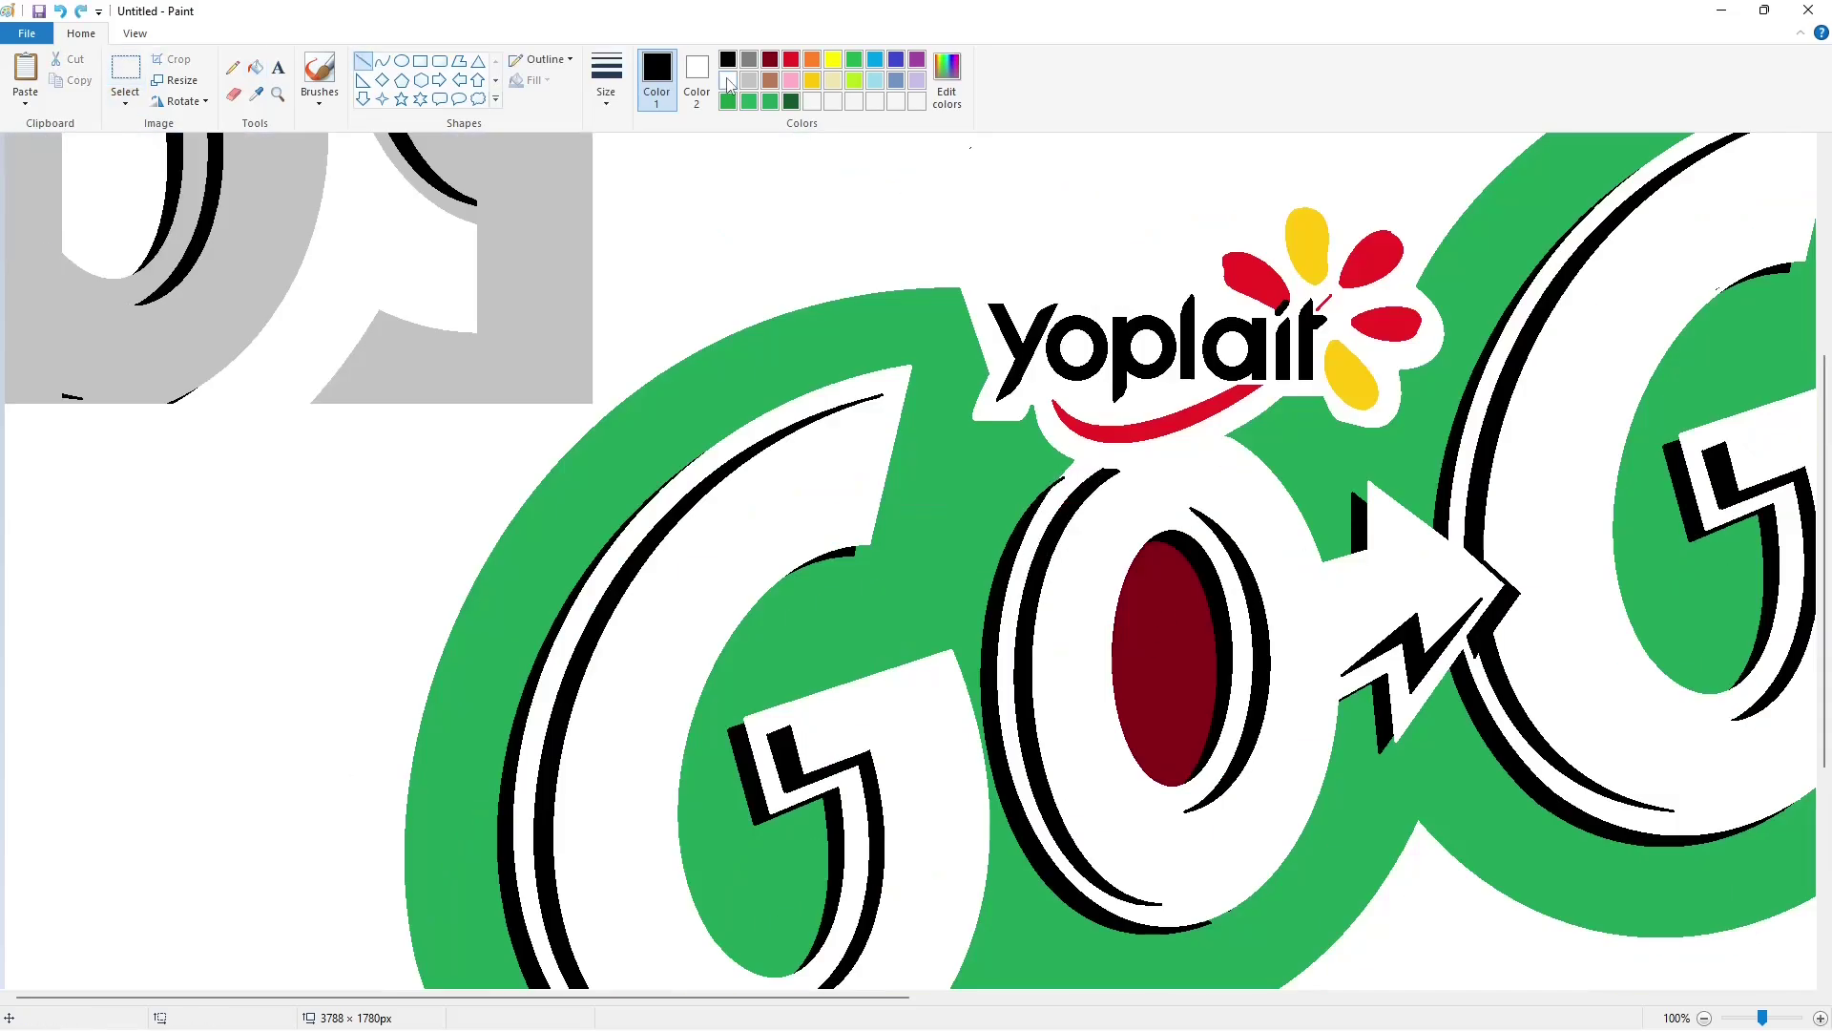
{"action": "left_click", "coordinate": [728, 81]}
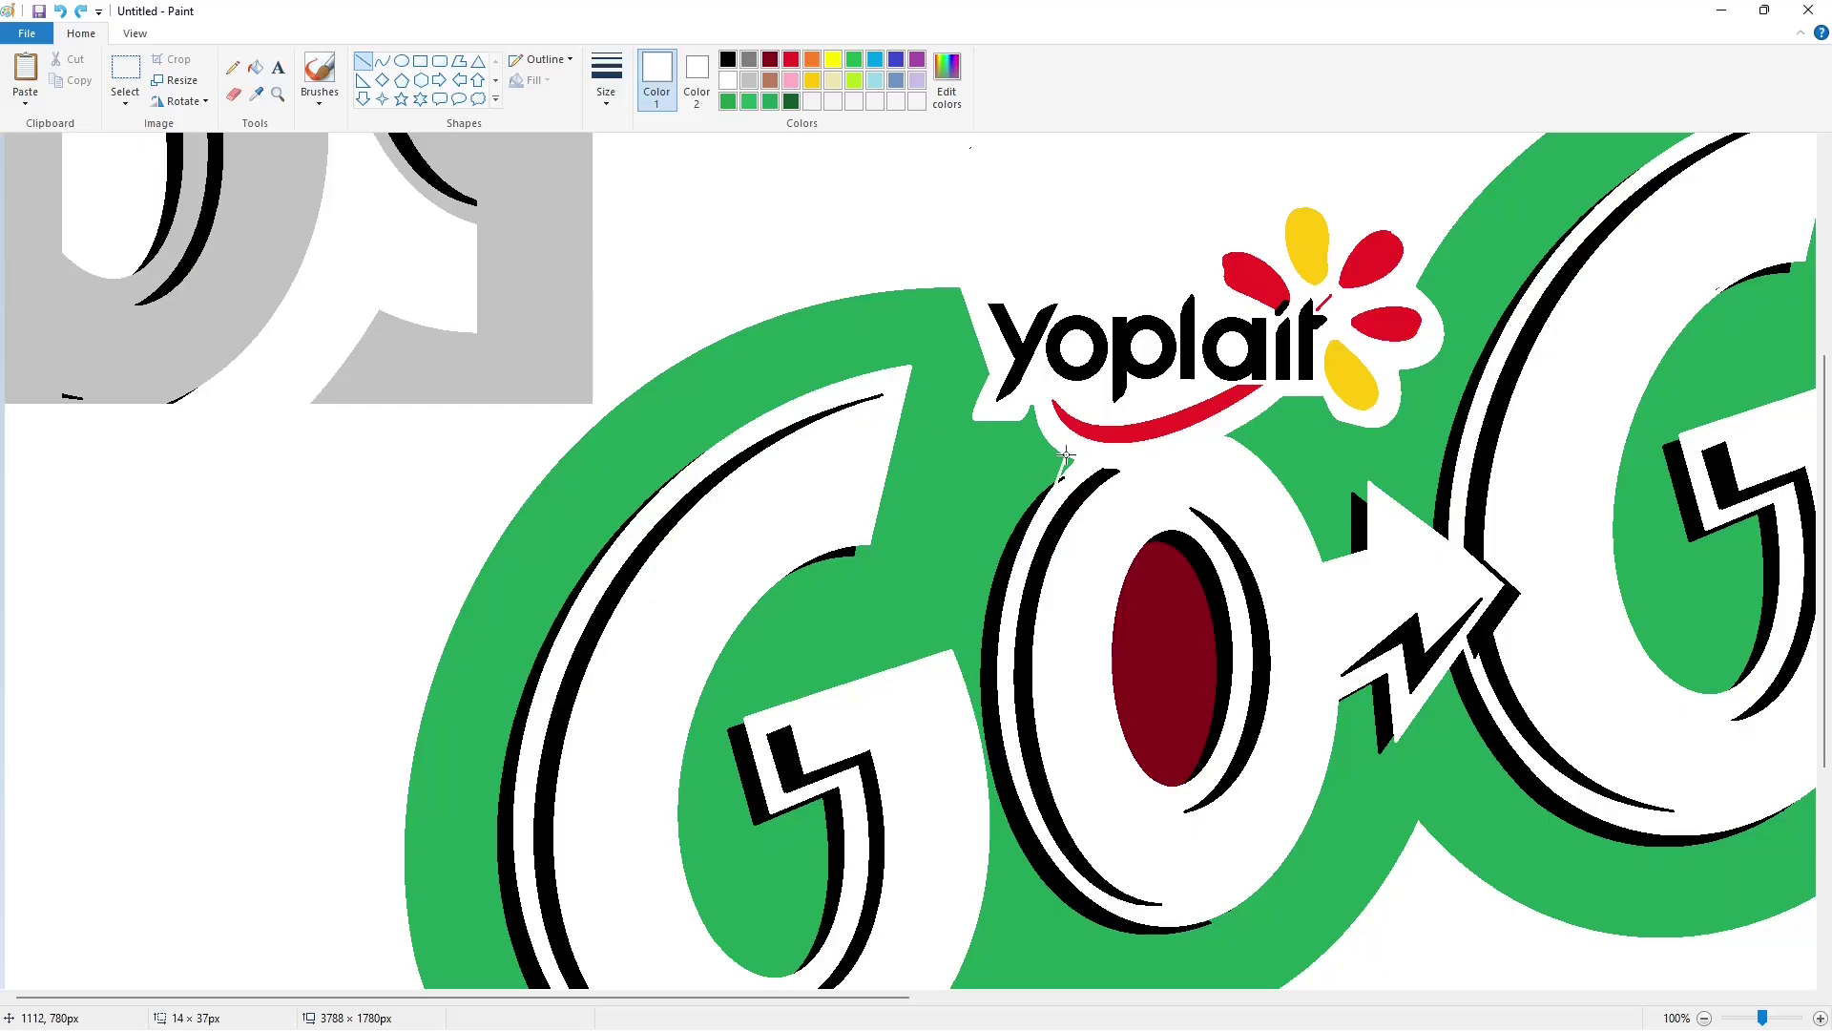
{"action": "left_click_drag", "start_coordinate": [1066, 455], "coordinate": [1086, 454]}
{"action": "left_click", "coordinate": [1140, 471]}
{"action": "scroll", "coordinate": [1237, 564], "scroll_direction": "down", "scroll_amount": 3}
- Trim the lower tail of the O's outer shadow with a thicker line in the border green, about 70 × 26 px
{"action": "left_click", "coordinate": [600, 84]}
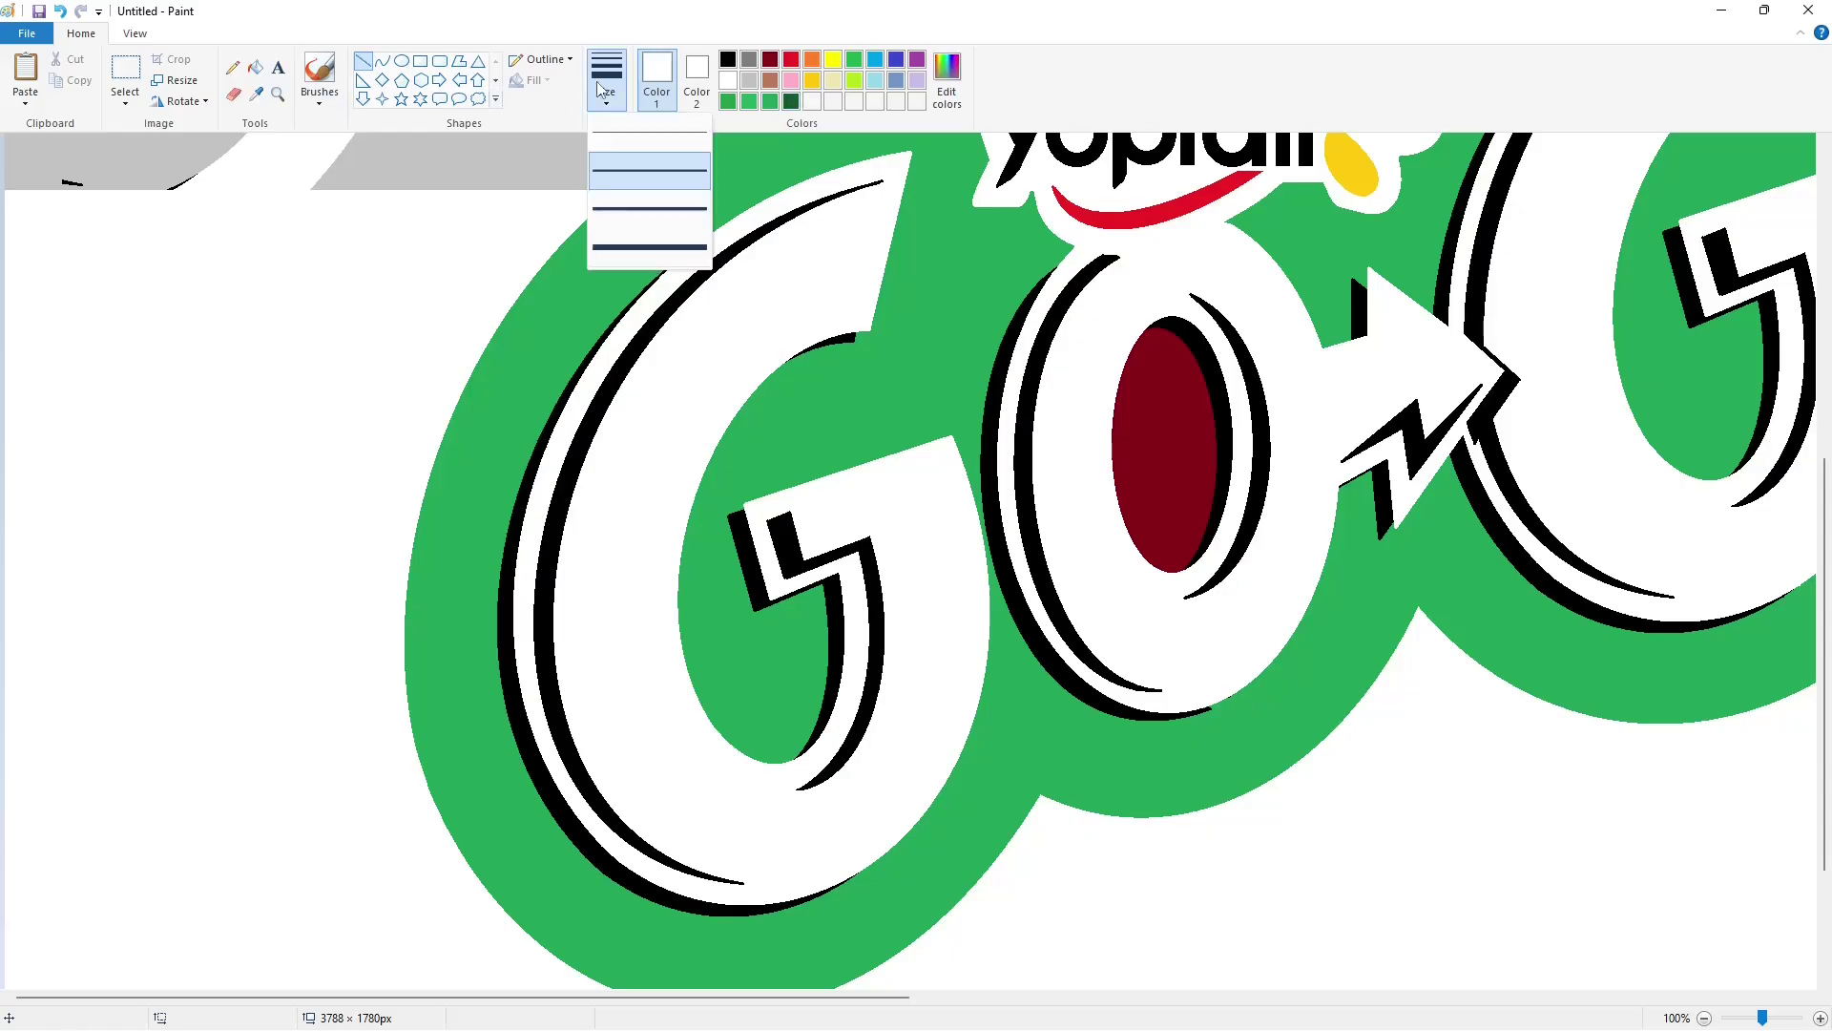
{"action": "left_click", "coordinate": [651, 219]}
{"action": "left_click", "coordinate": [256, 94]}
{"action": "left_click", "coordinate": [1226, 730]}
{"action": "left_click_drag", "start_coordinate": [1224, 707], "coordinate": [1163, 727]}
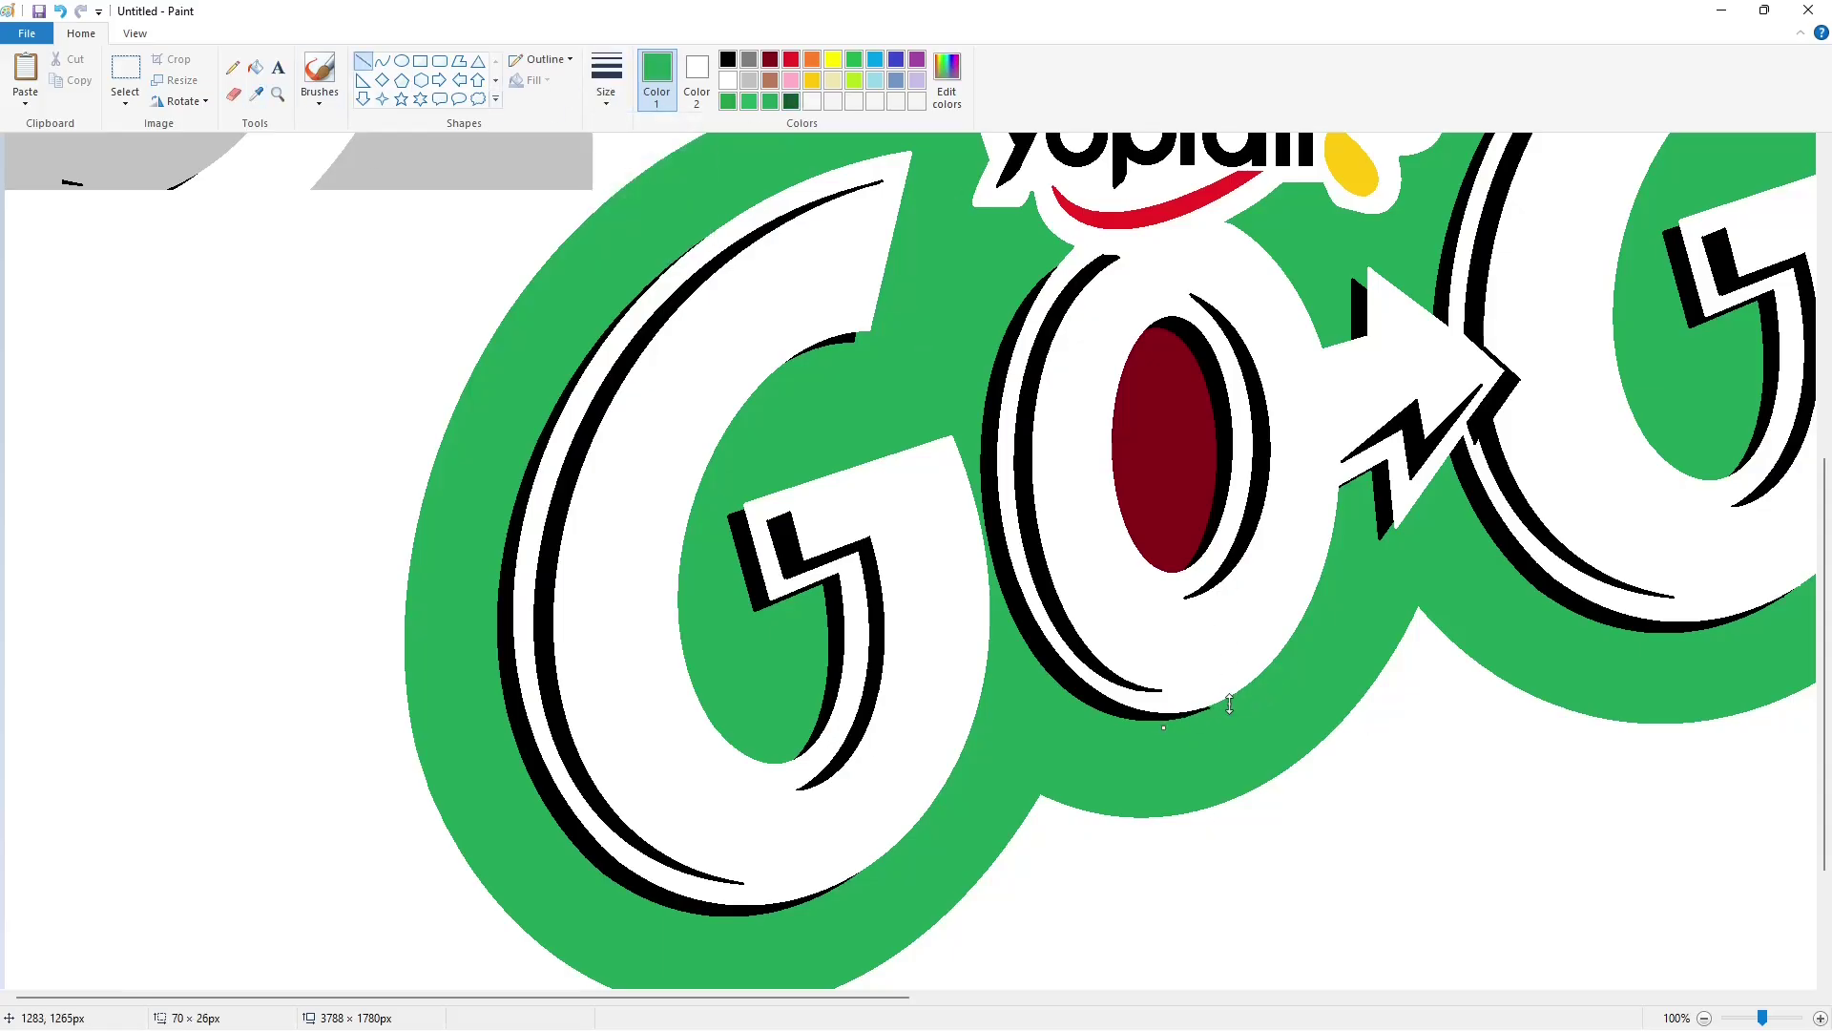
{"action": "left_click", "coordinate": [1445, 798]}
{"action": "scroll", "coordinate": [1455, 801], "scroll_direction": "up", "scroll_amount": 3}
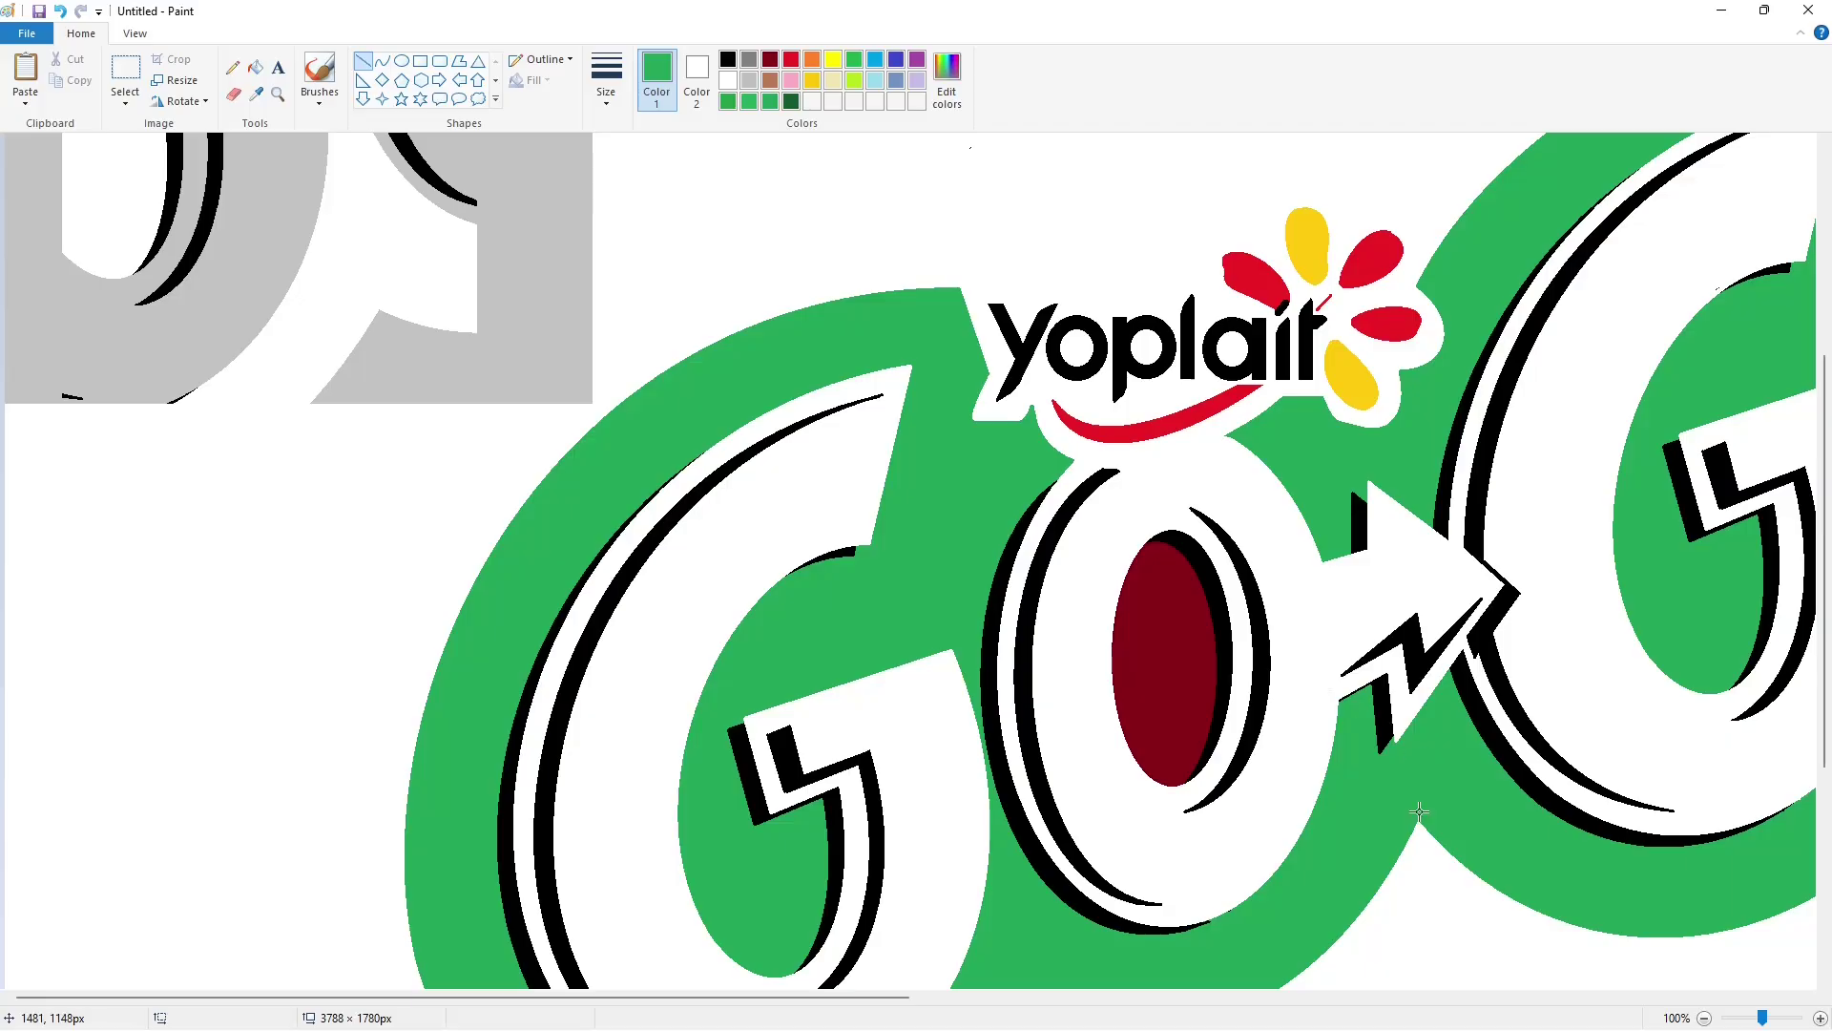
- Cover the whole gray-backed duplicate with white rectangles
{"action": "scroll", "coordinate": [1419, 812], "scroll_direction": "down", "scroll_amount": 1}
{"action": "left_click", "coordinate": [257, 70]}
{"action": "left_click", "coordinate": [421, 62]}
{"action": "left_click", "coordinate": [728, 80]}
{"action": "left_click_drag", "start_coordinate": [303, 138], "coordinate": [3, 271]}
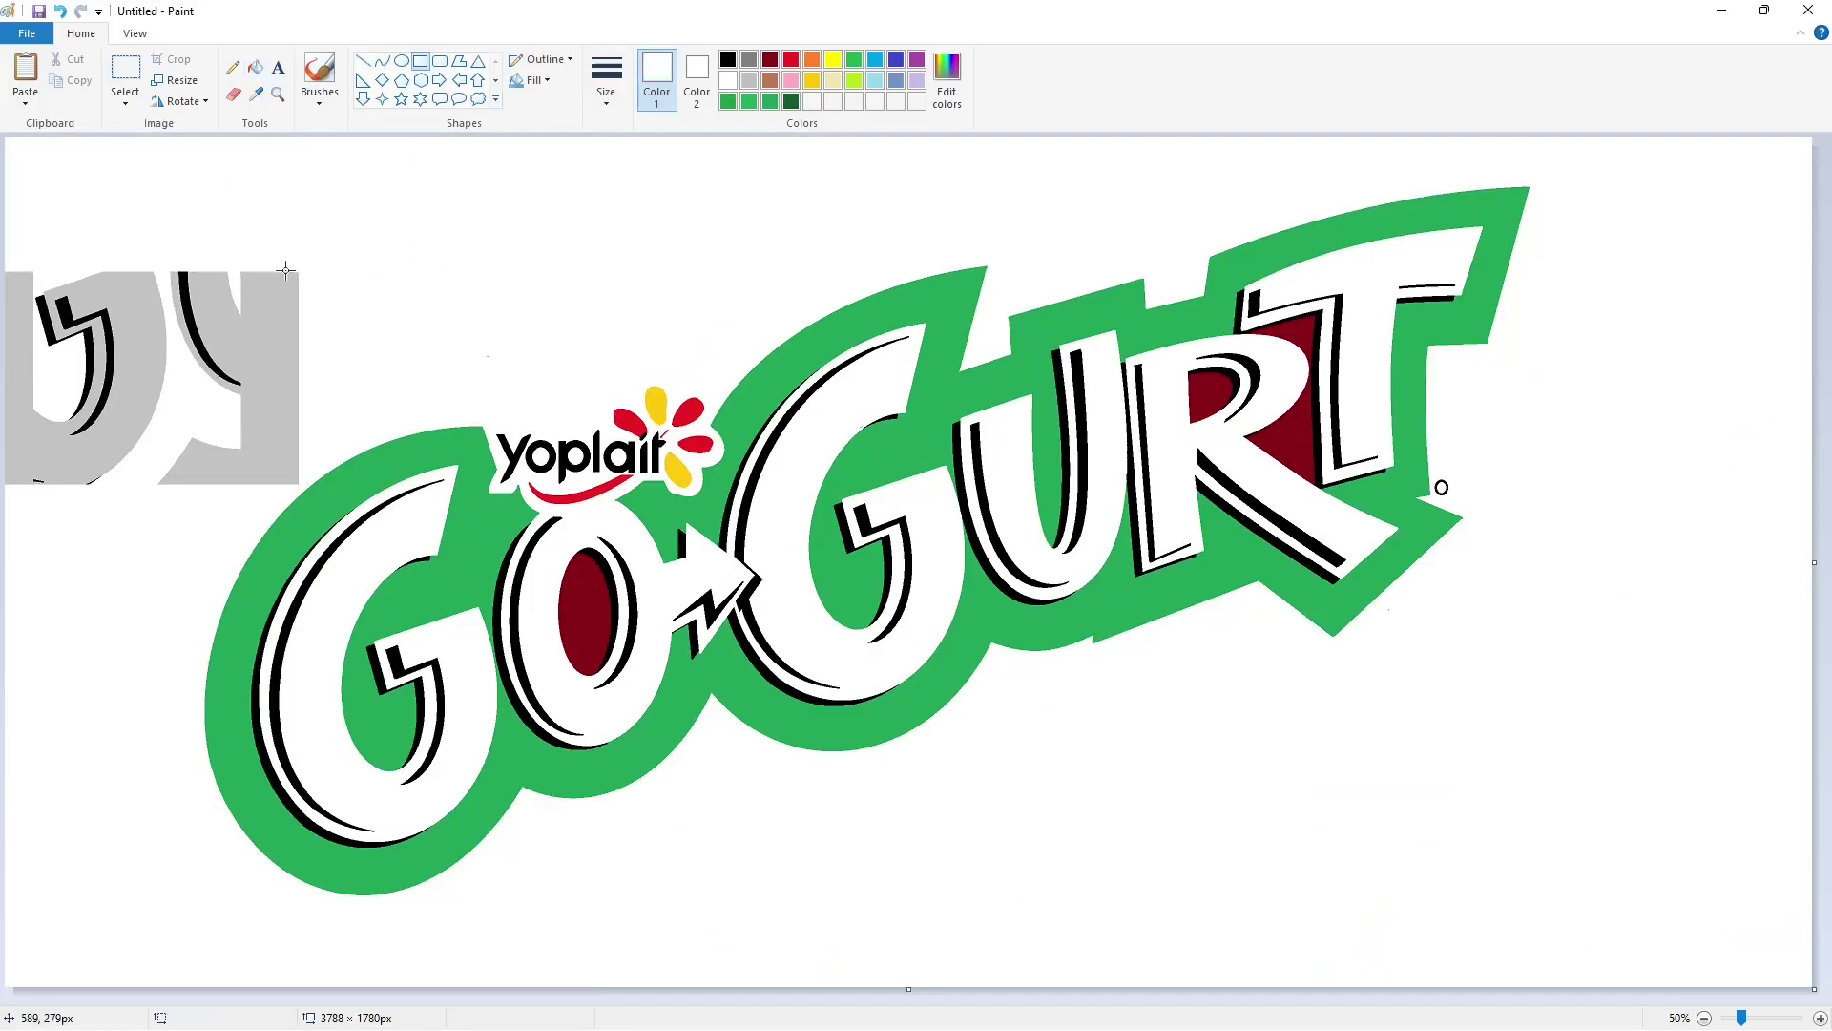
{"action": "left_click_drag", "start_coordinate": [302, 269], "coordinate": [4, 370]}
{"action": "left_click_drag", "start_coordinate": [301, 368], "coordinate": [3, 426]}
{"action": "left_click_drag", "start_coordinate": [300, 489], "coordinate": [4, 423]}
{"action": "left_click", "coordinate": [540, 269]}
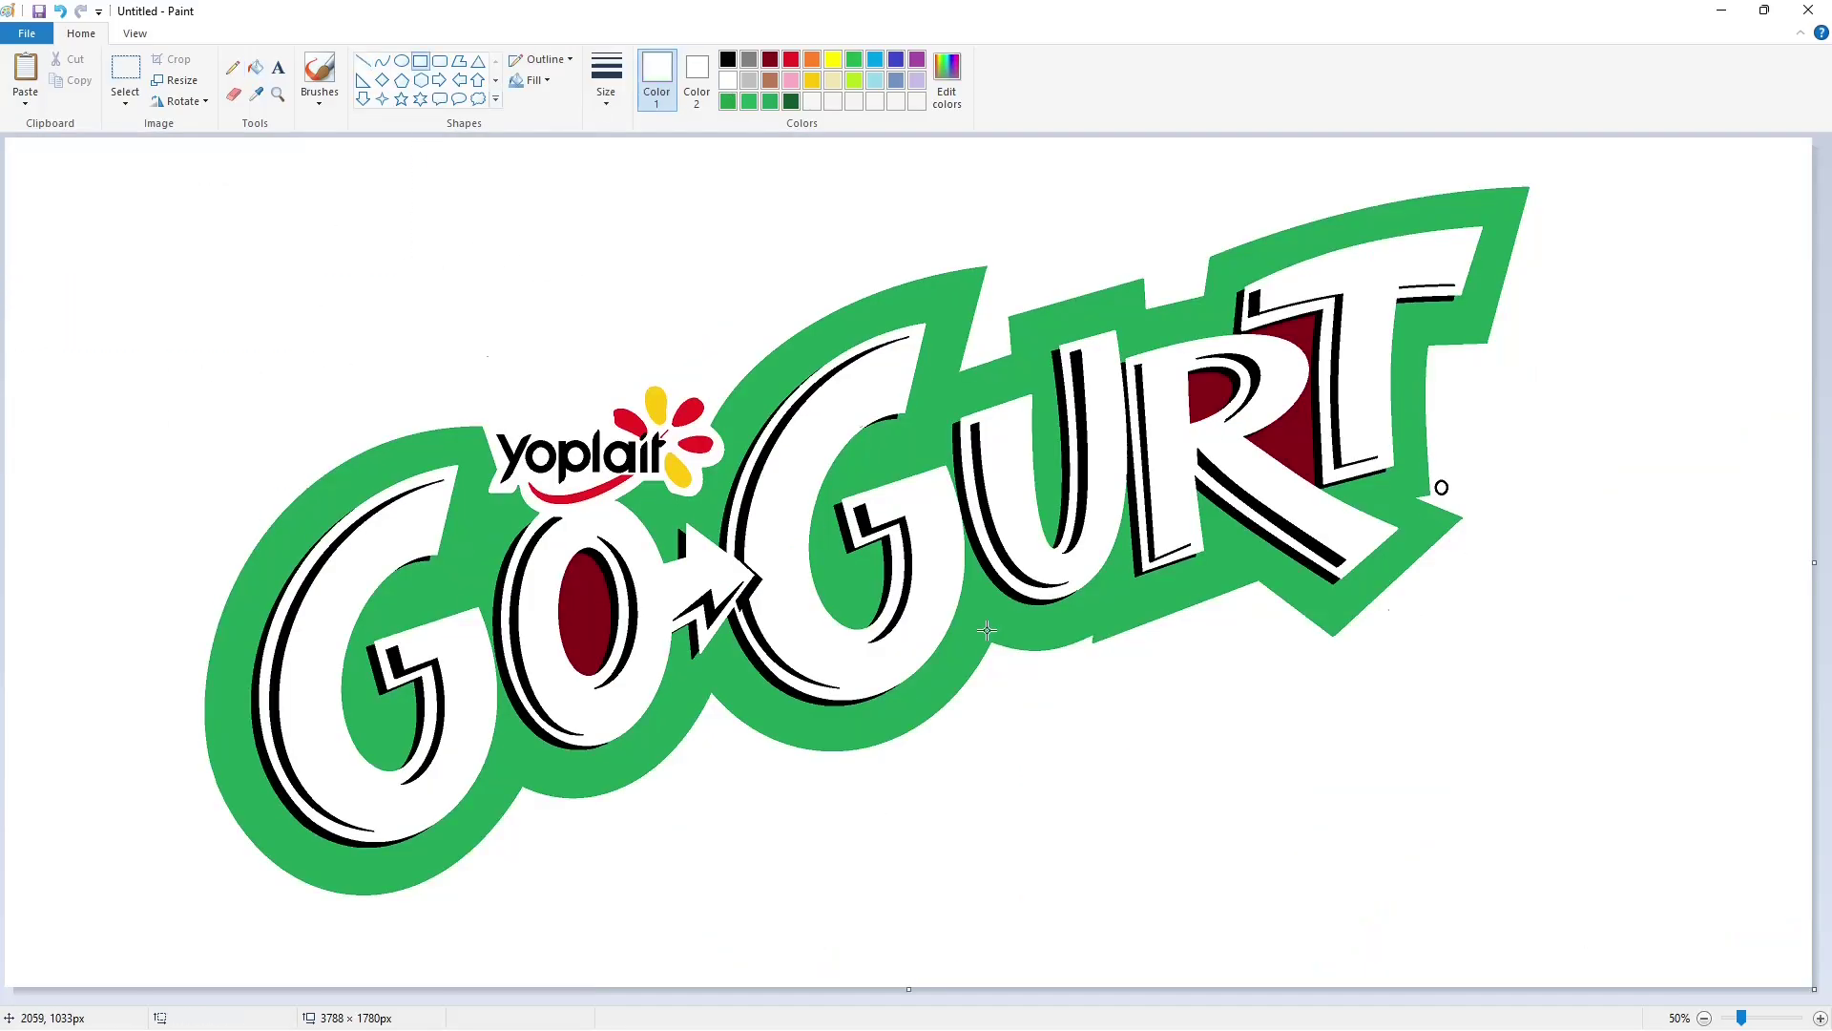
- Fill the dark red center of the O with the border green
{"action": "left_click", "coordinate": [255, 94]}
{"action": "left_click", "coordinate": [434, 453]}
{"action": "left_click", "coordinate": [256, 67]}
{"action": "left_click", "coordinate": [585, 609]}
- Fill the outer shadows of the first G, the O, the arrow and the second G with the custom dark green
{"action": "left_click", "coordinate": [791, 101]}
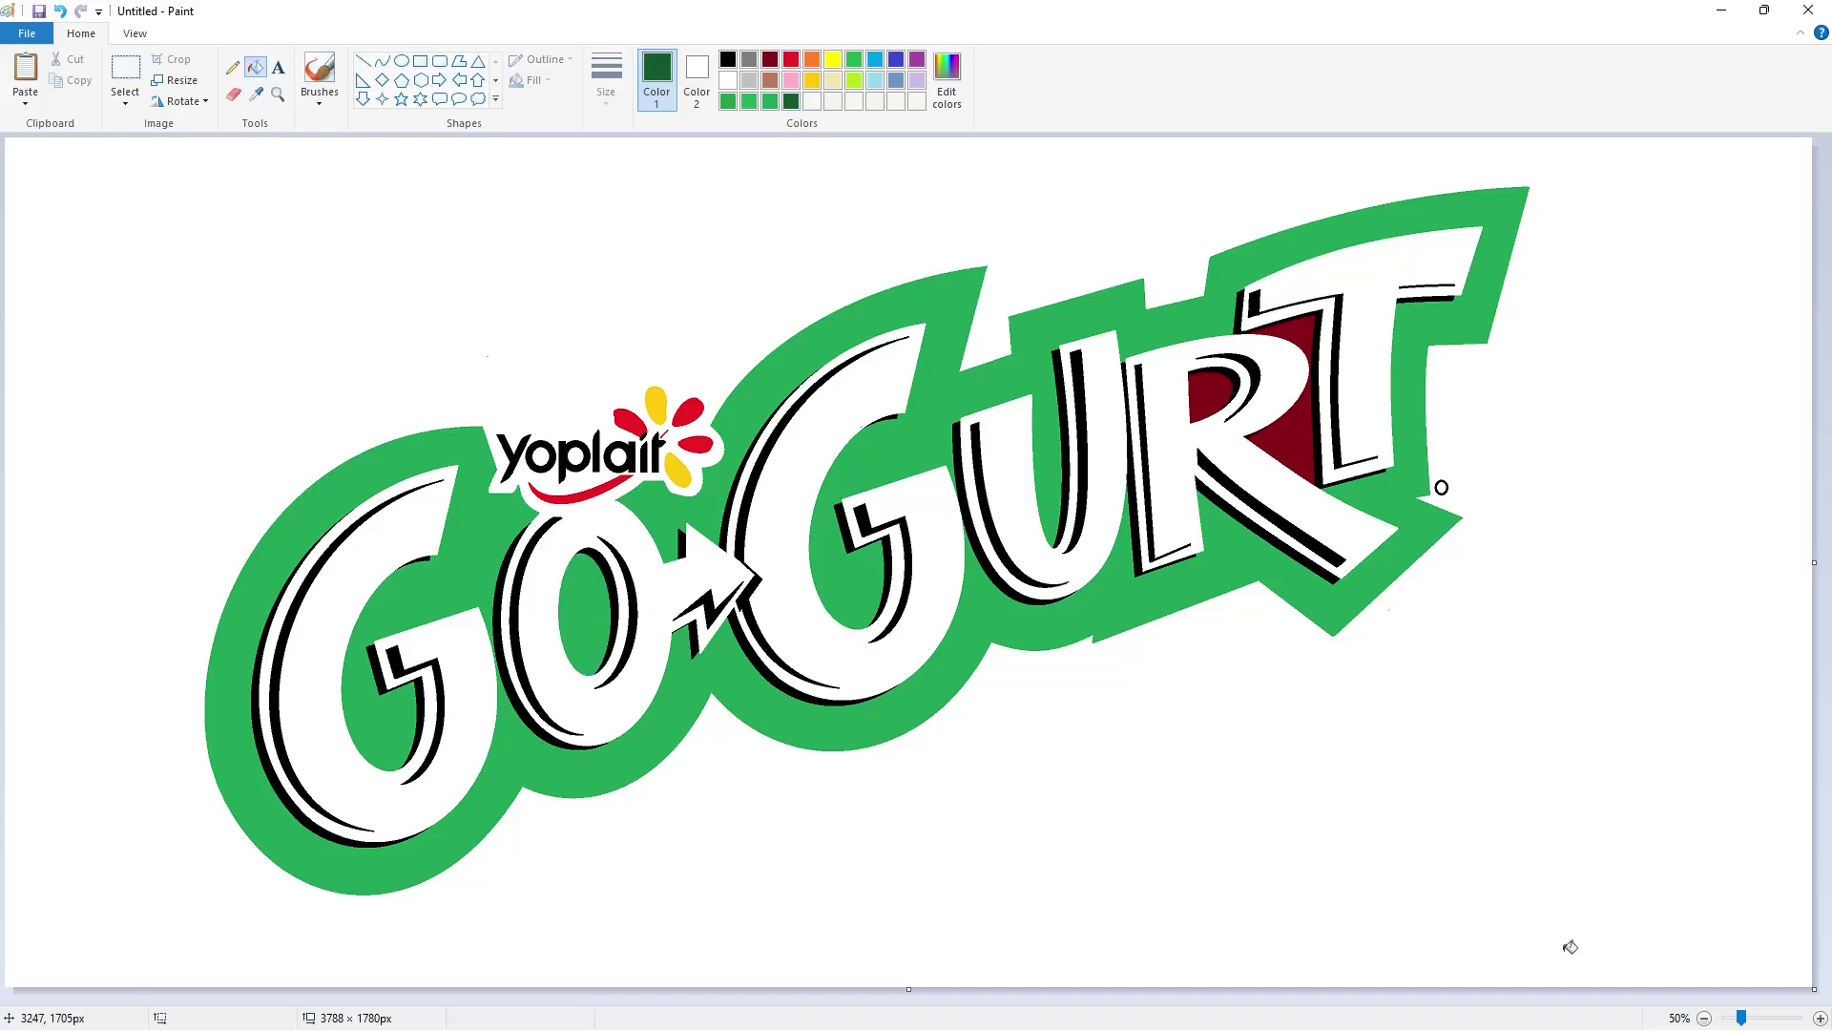
{"action": "left_click", "coordinate": [1820, 1018]}
{"action": "scroll", "coordinate": [998, 689], "scroll_direction": "down", "scroll_amount": 5}
{"action": "left_click", "coordinate": [508, 654]}
{"action": "left_click", "coordinate": [836, 606]}
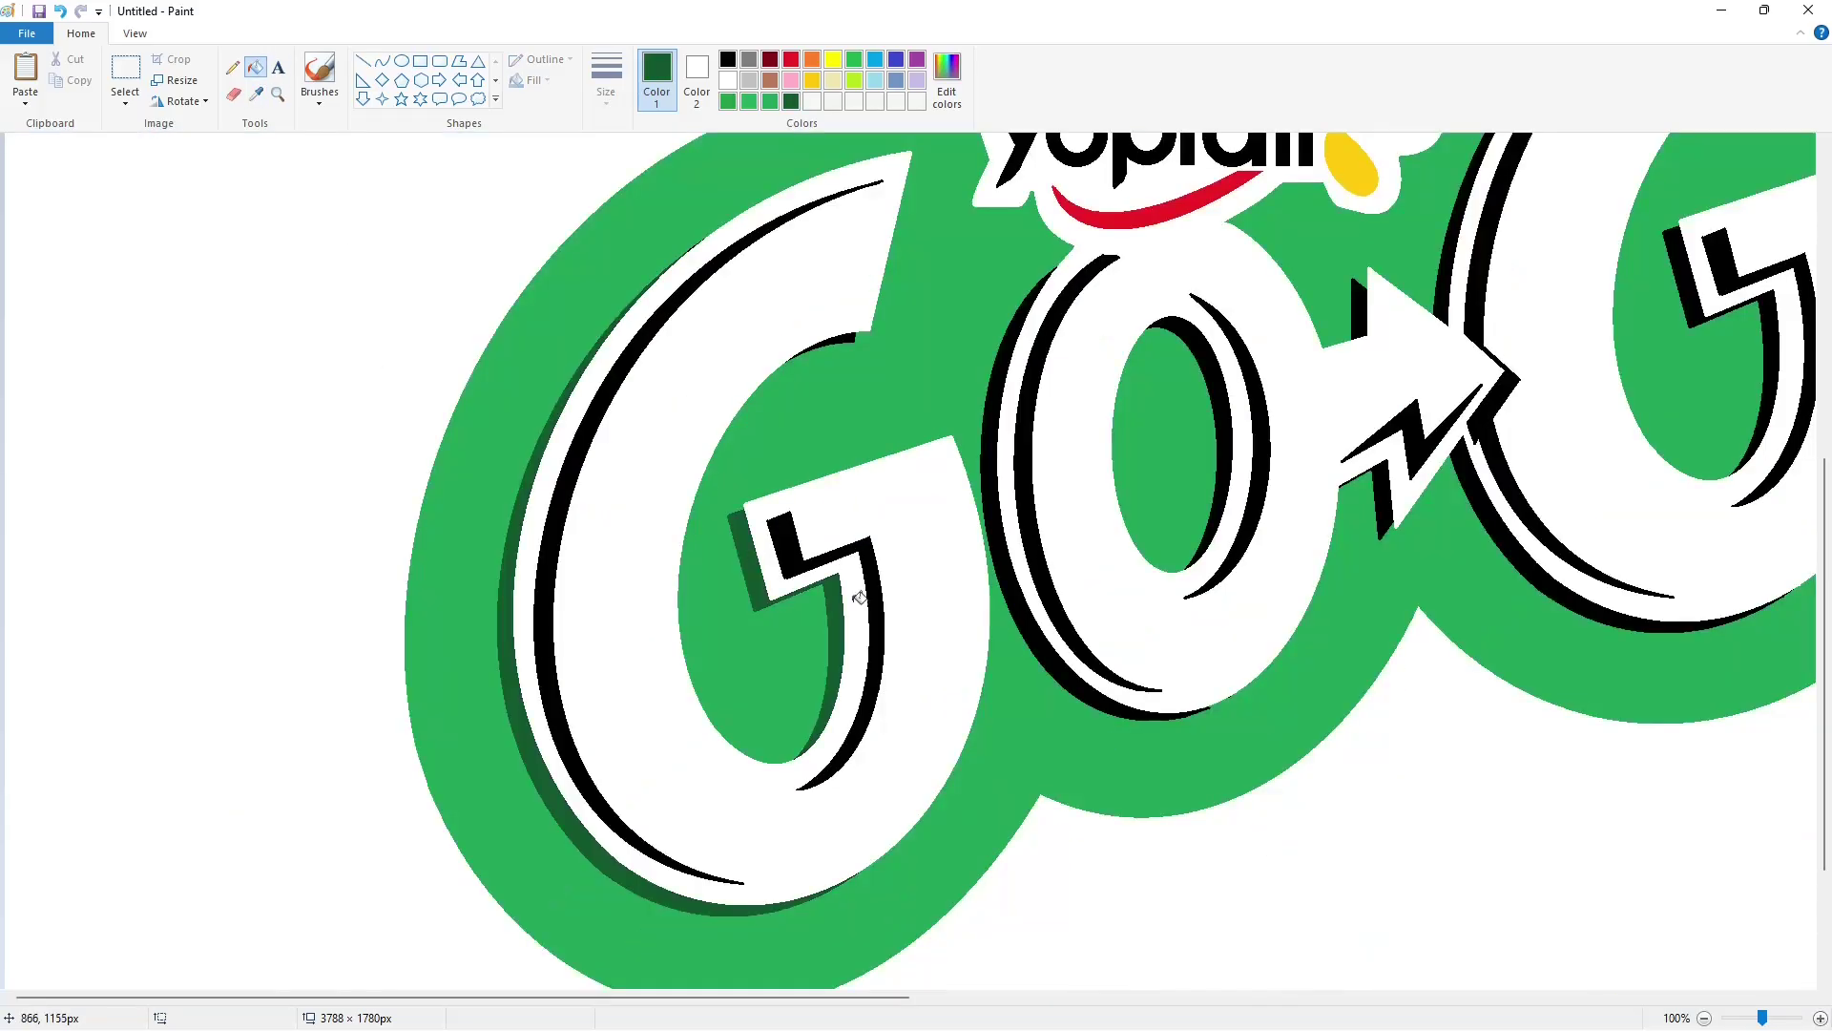
{"action": "left_click", "coordinate": [1002, 587]}
{"action": "left_click_drag", "start_coordinate": [897, 999], "coordinate": [1117, 998]}
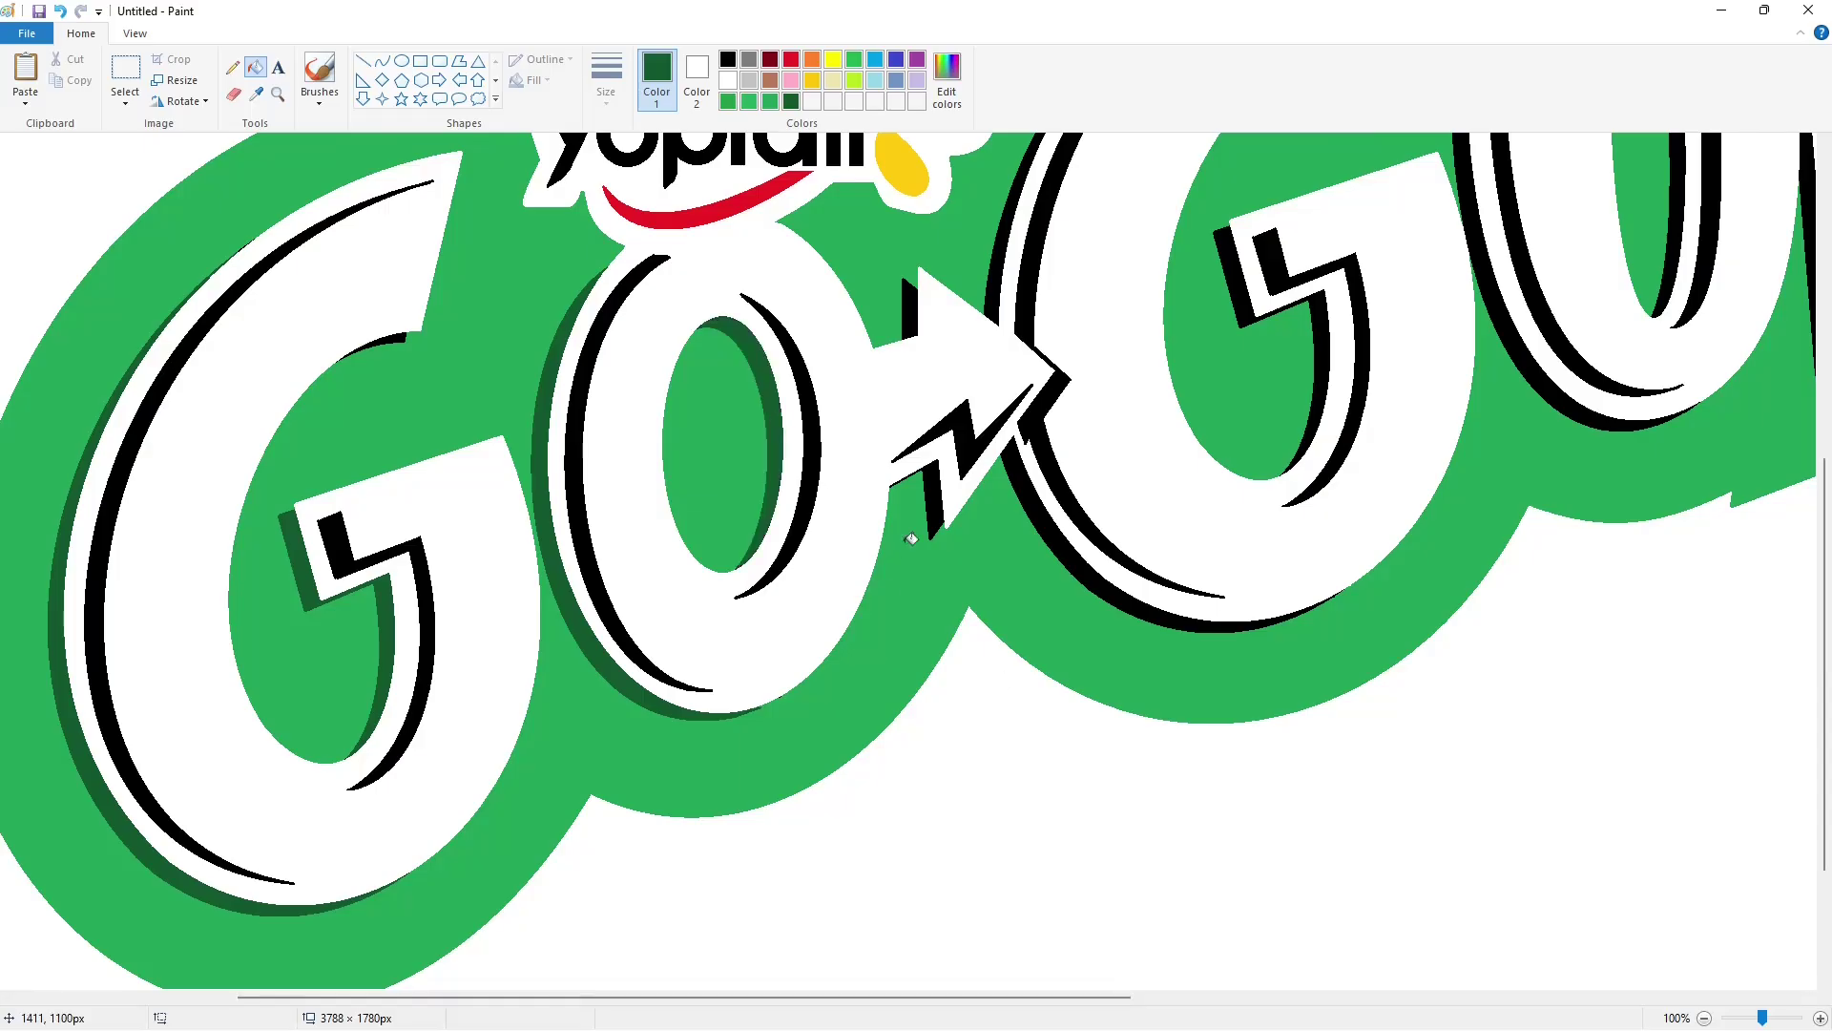
{"action": "scroll", "coordinate": [1051, 588], "scroll_direction": "up", "scroll_amount": 4}
{"action": "scroll", "coordinate": [1051, 588], "scroll_direction": "down", "scroll_amount": 4}
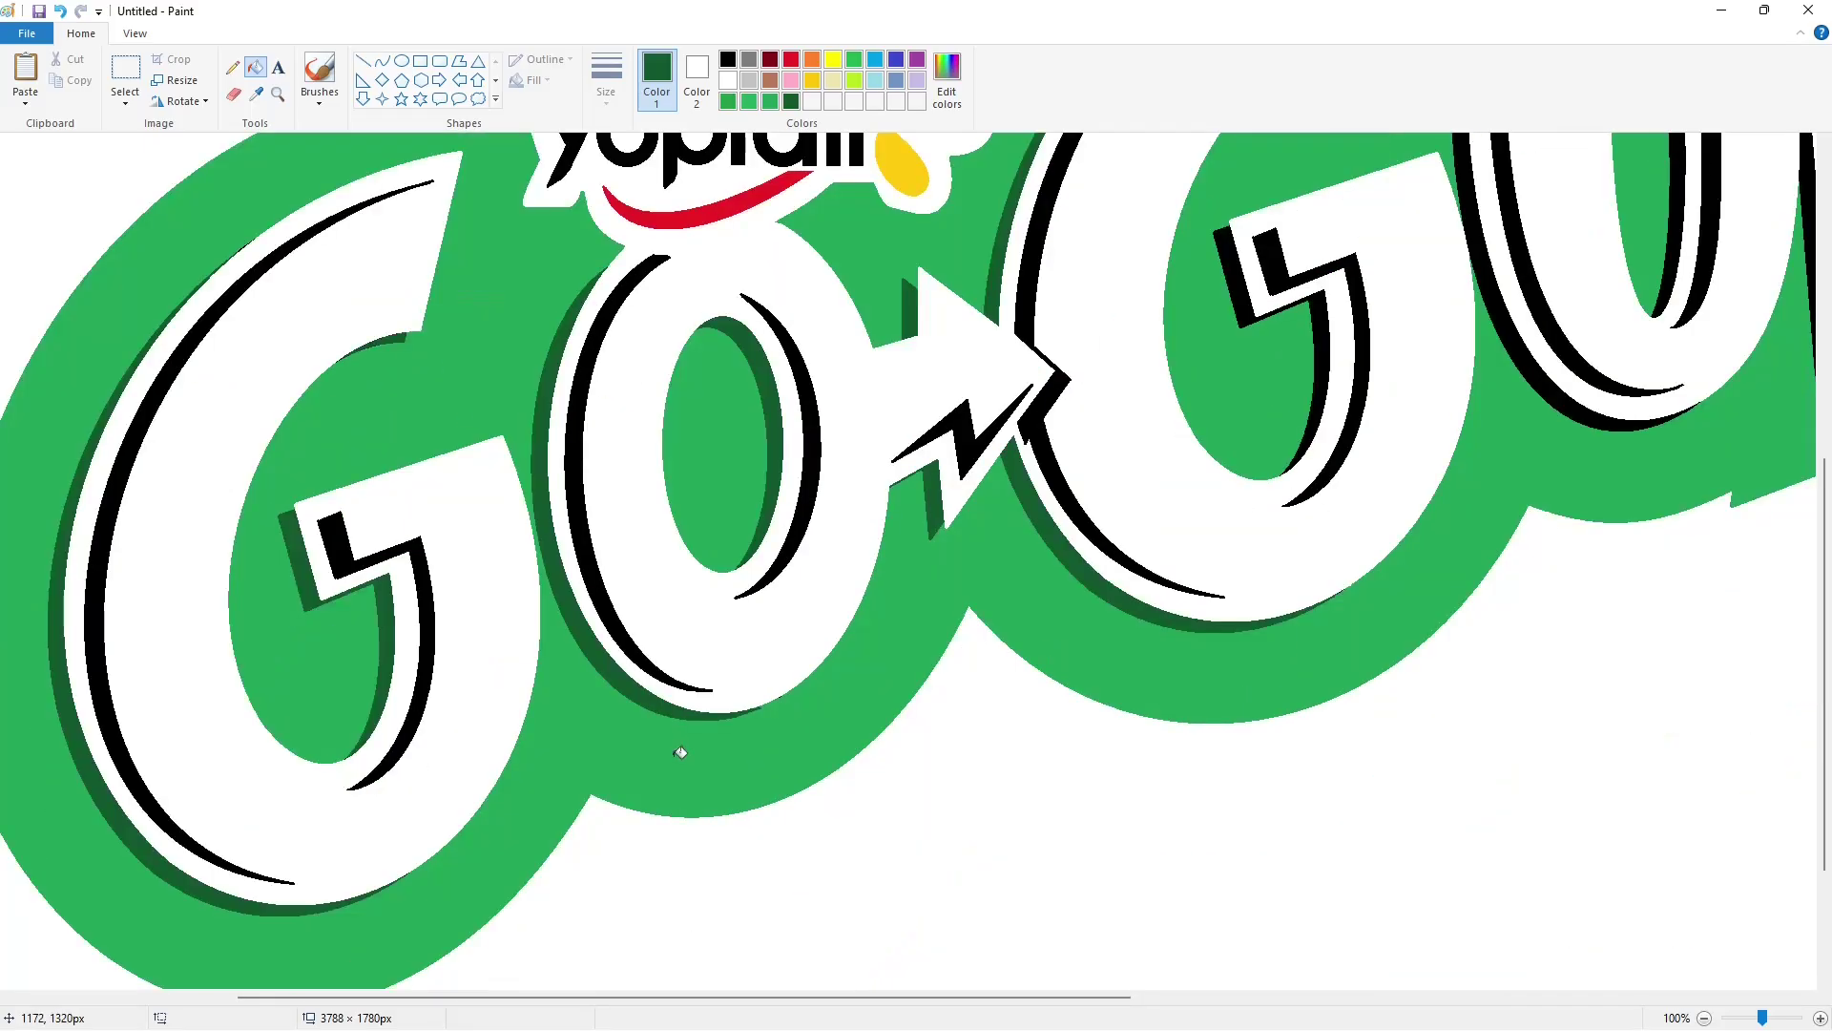
- Define a darker custom green and refill the outer shadows of the first G, the O, the arrow and the second G
{"action": "left_click", "coordinate": [947, 76]}
{"action": "left_click", "coordinate": [754, 646]}
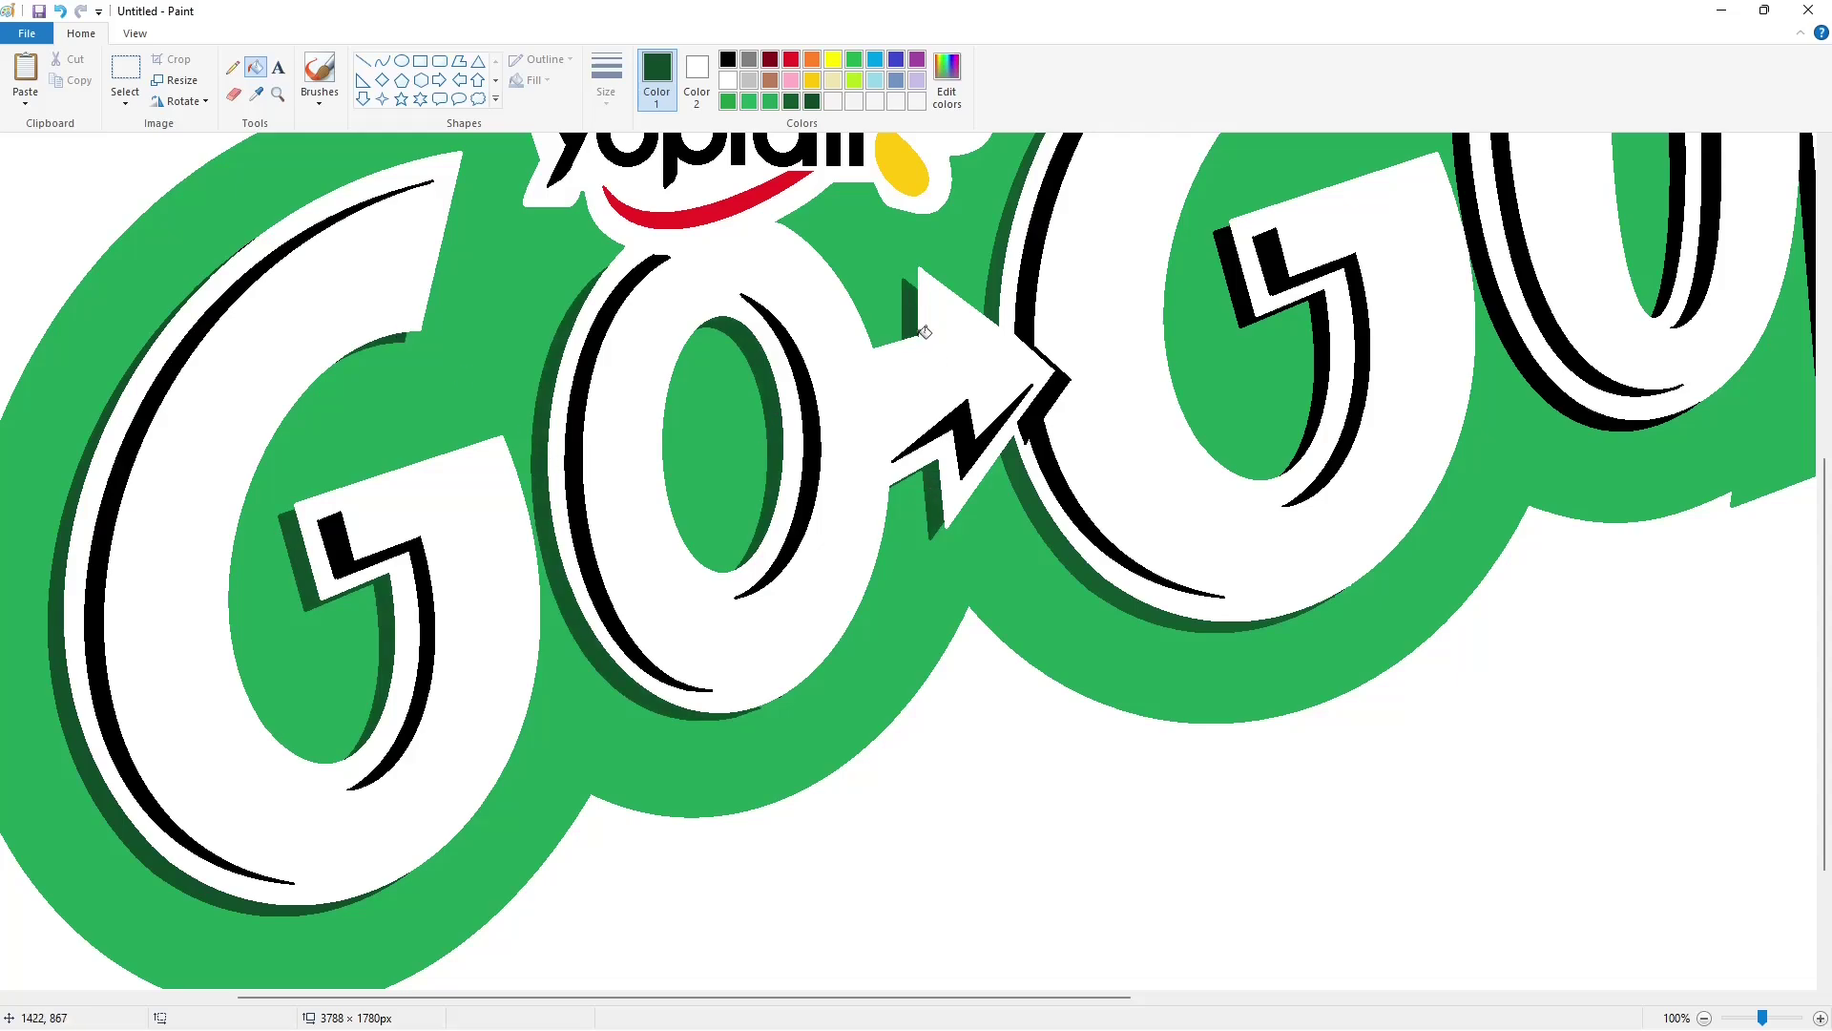
{"action": "left_click", "coordinate": [1013, 472]}
{"action": "left_click", "coordinate": [991, 298]}
{"action": "left_click_drag", "start_coordinate": [676, 998], "coordinate": [922, 998]}
{"action": "scroll", "coordinate": [880, 647], "scroll_direction": "up", "scroll_amount": 4}
{"action": "left_click", "coordinate": [837, 482]}
- Fill the second G's inner hook shadow and the U's outer shadows with the darker custom green
{"action": "left_click", "coordinate": [729, 80]}
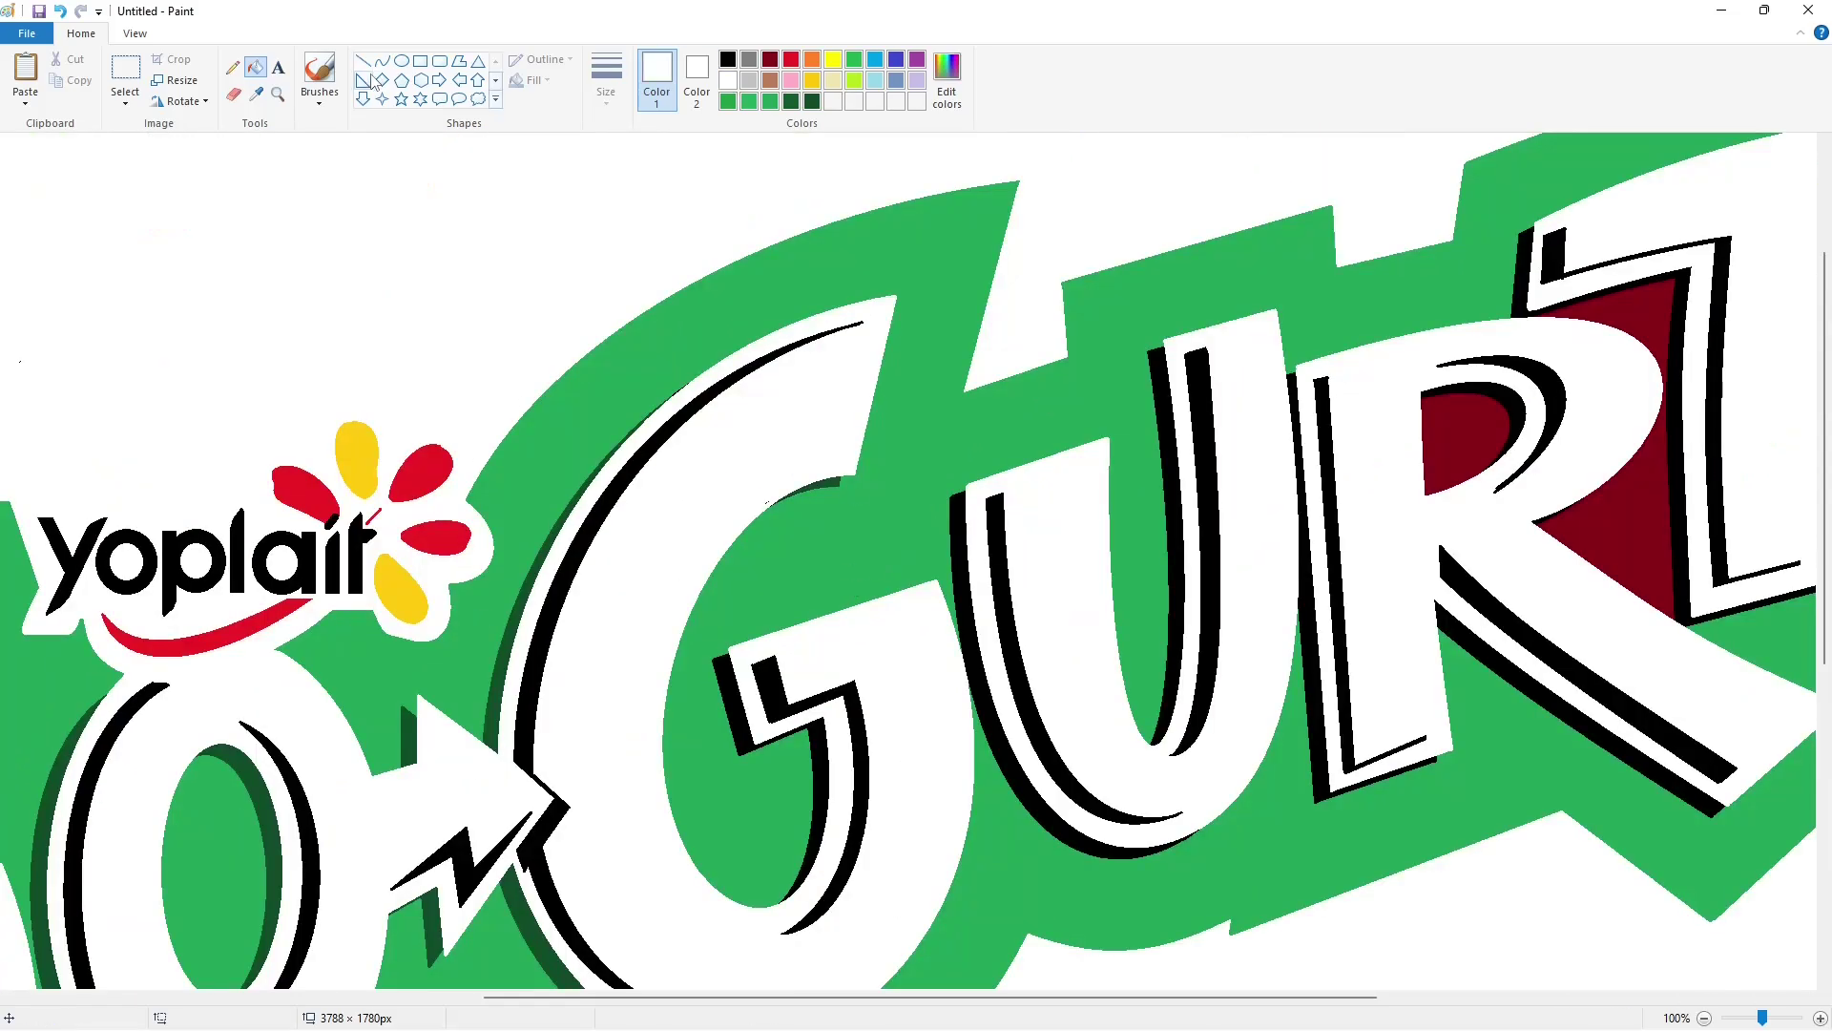
{"action": "left_click", "coordinate": [362, 61]}
{"action": "left_click", "coordinate": [256, 69]}
{"action": "left_click", "coordinate": [791, 101]}
{"action": "left_click", "coordinate": [811, 102]}
{"action": "scroll", "coordinate": [842, 520], "scroll_direction": "down", "scroll_amount": 1}
{"action": "left_click", "coordinate": [822, 548]}
{"action": "left_click", "coordinate": [1025, 570]}
{"action": "scroll", "coordinate": [1029, 568], "scroll_direction": "up", "scroll_amount": 2}
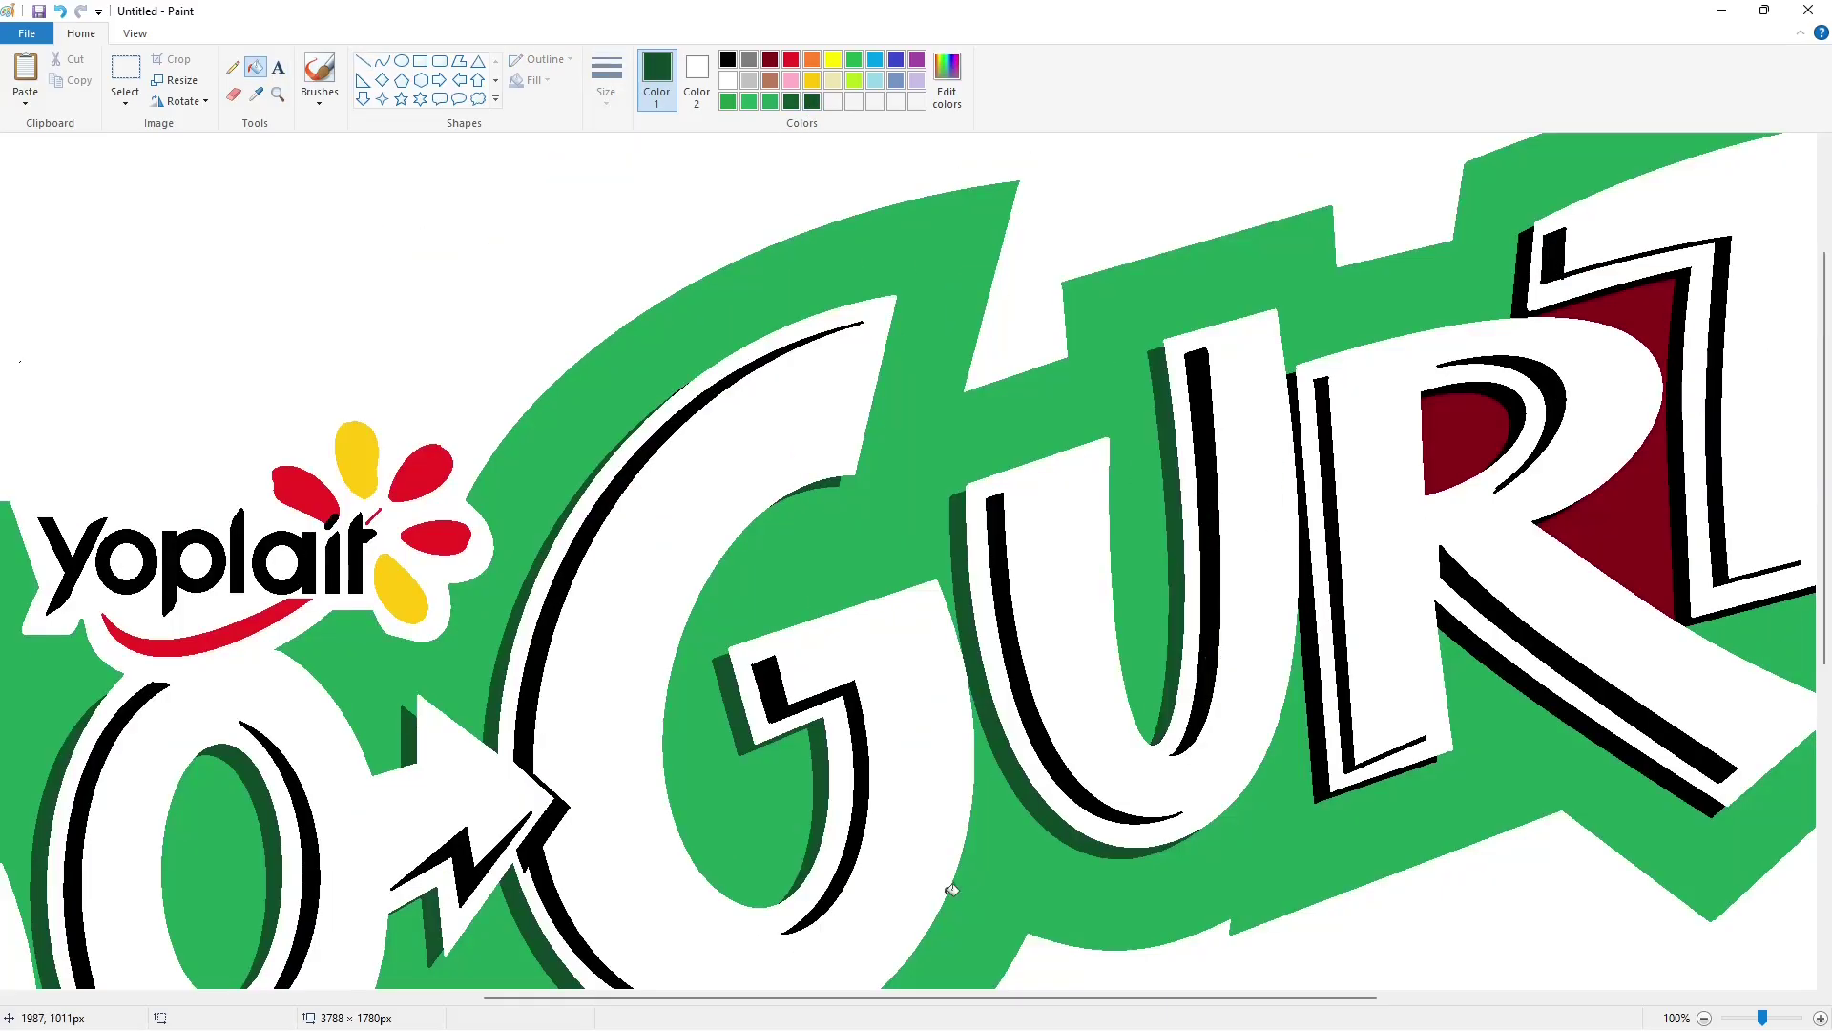
- Fill the R's and T's outer shadows with the darker green, and the dark red areas around the R with the border green
{"action": "scroll", "coordinate": [949, 879], "scroll_direction": "right", "scroll_amount": 4}
{"action": "left_click", "coordinate": [1250, 492]}
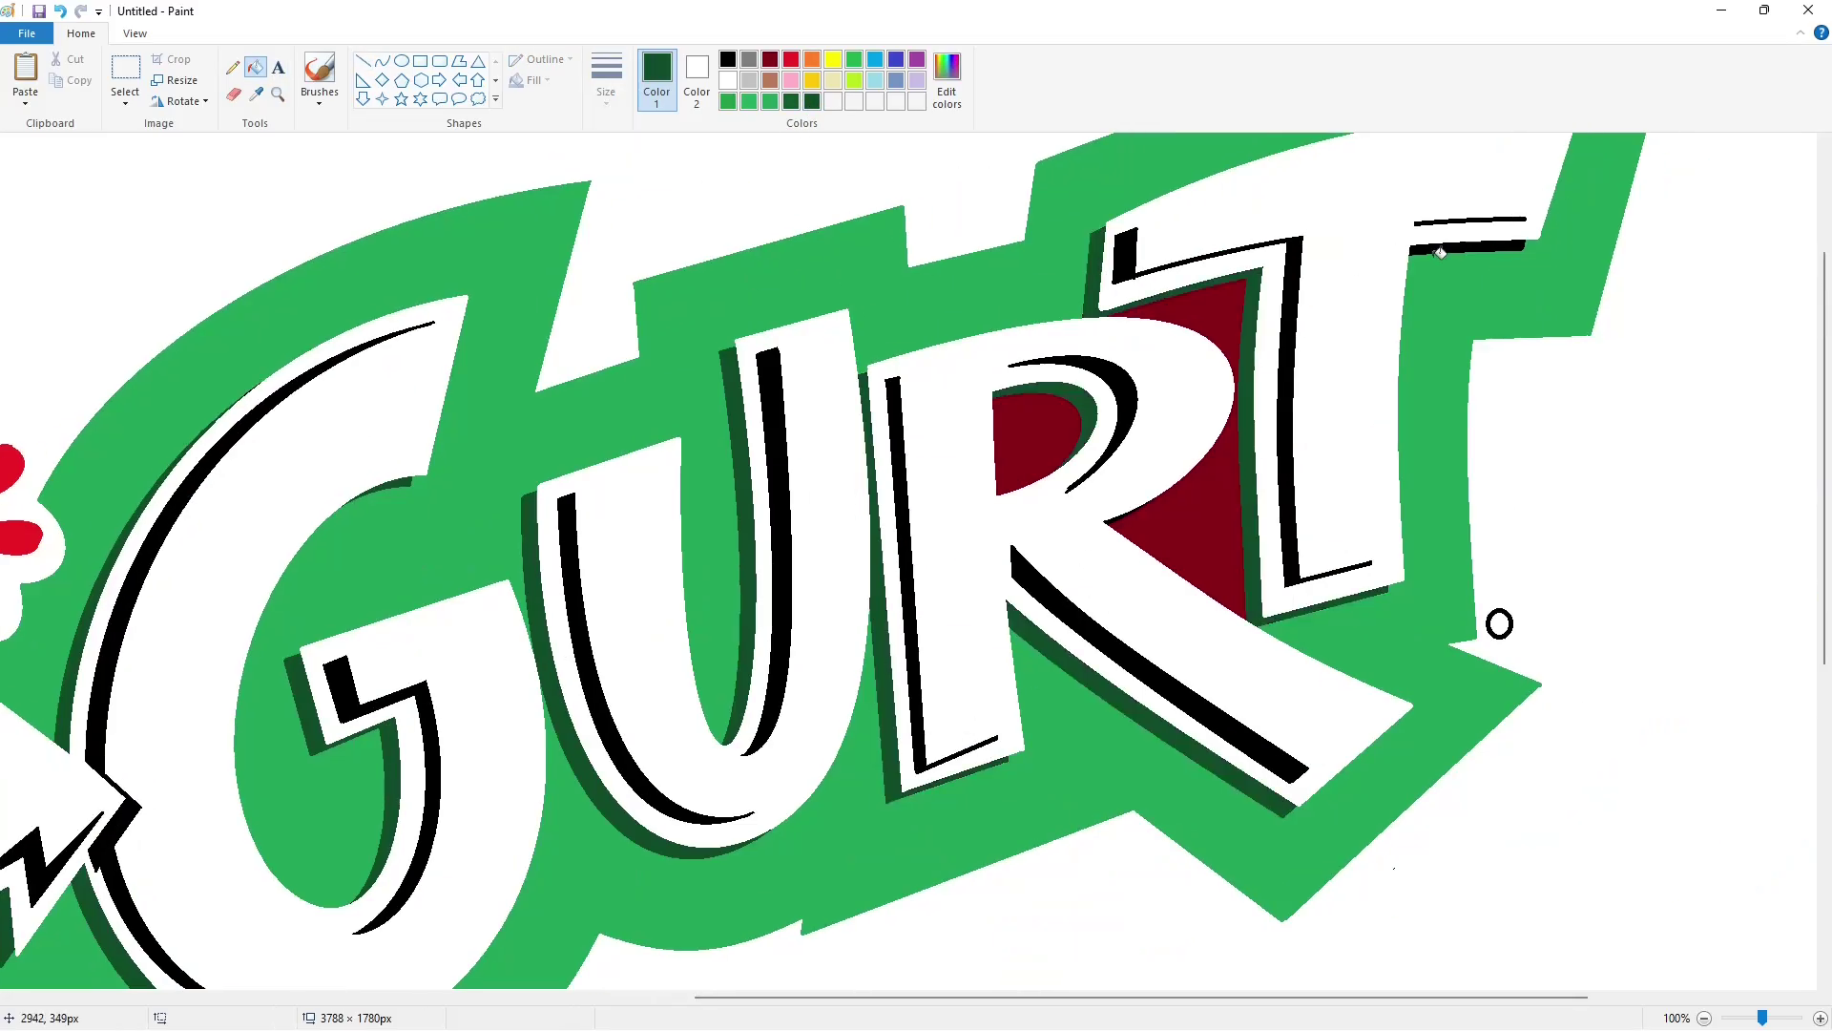
{"action": "left_click", "coordinate": [1440, 250]}
{"action": "left_click", "coordinate": [1033, 435]}
{"action": "left_click", "coordinate": [1234, 584]}
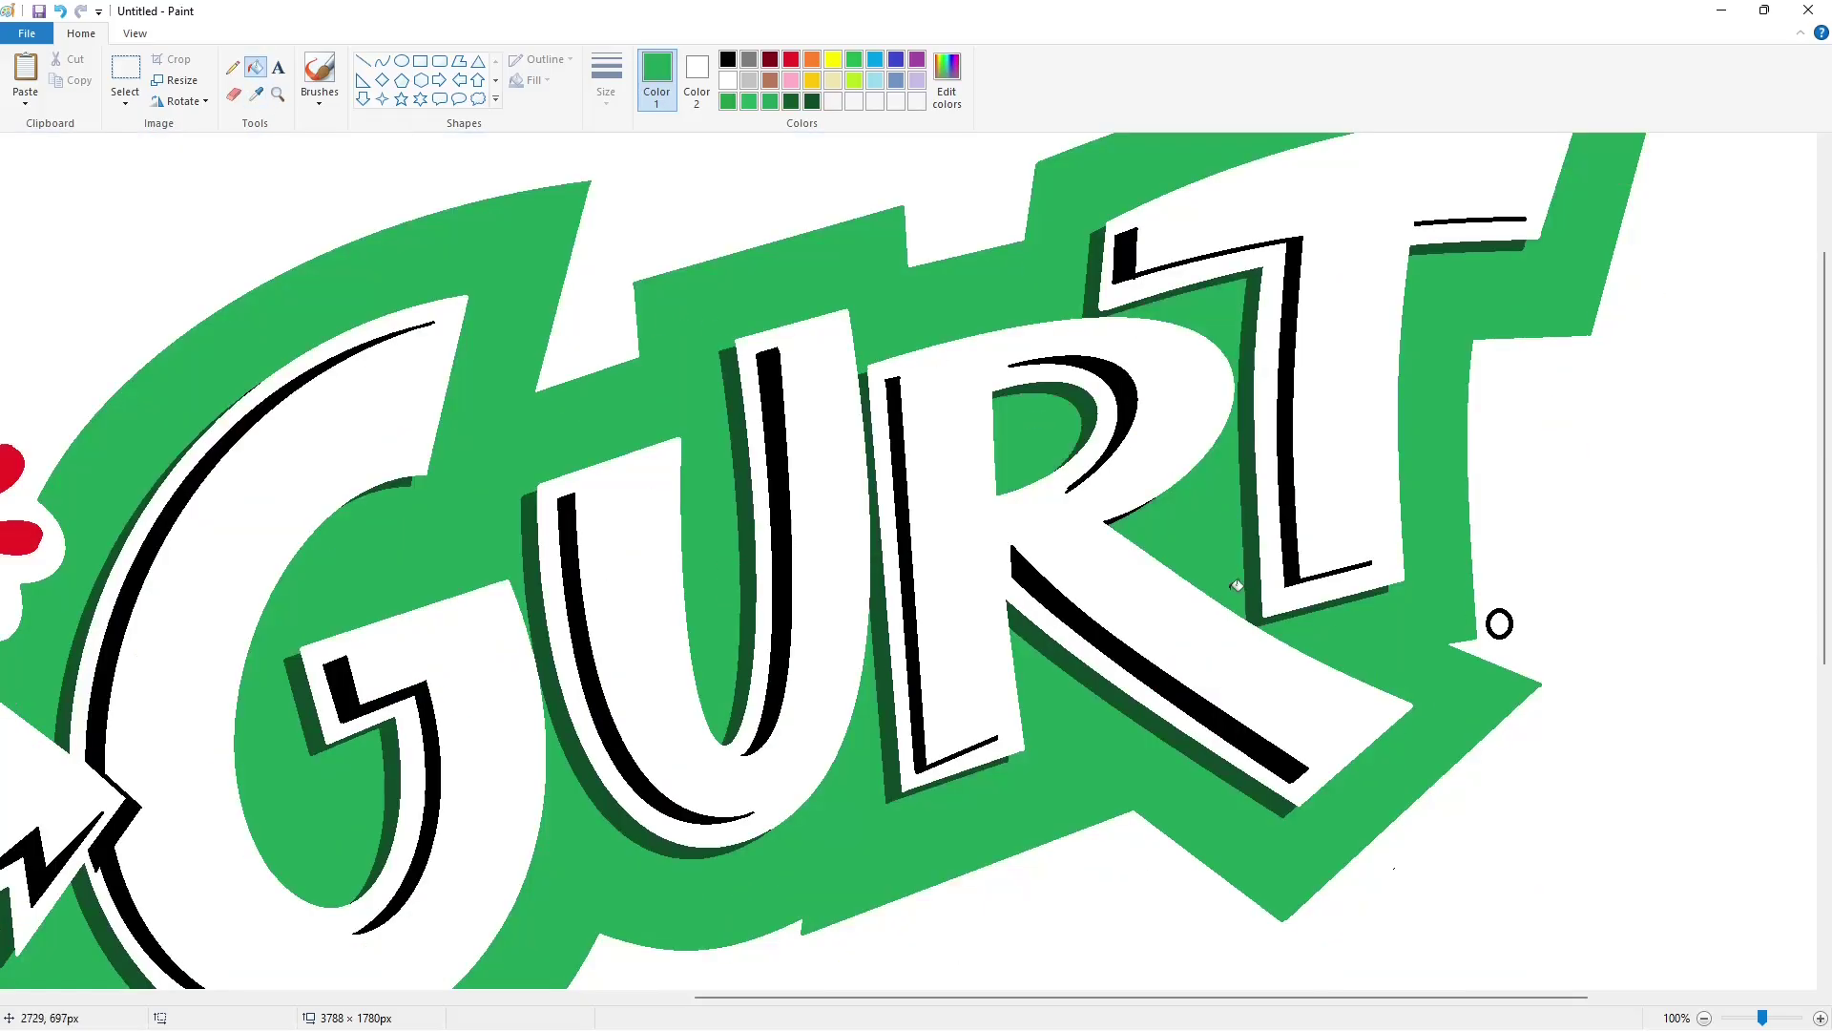
{"action": "scroll", "coordinate": [1126, 751], "scroll_direction": "down", "scroll_amount": 2}
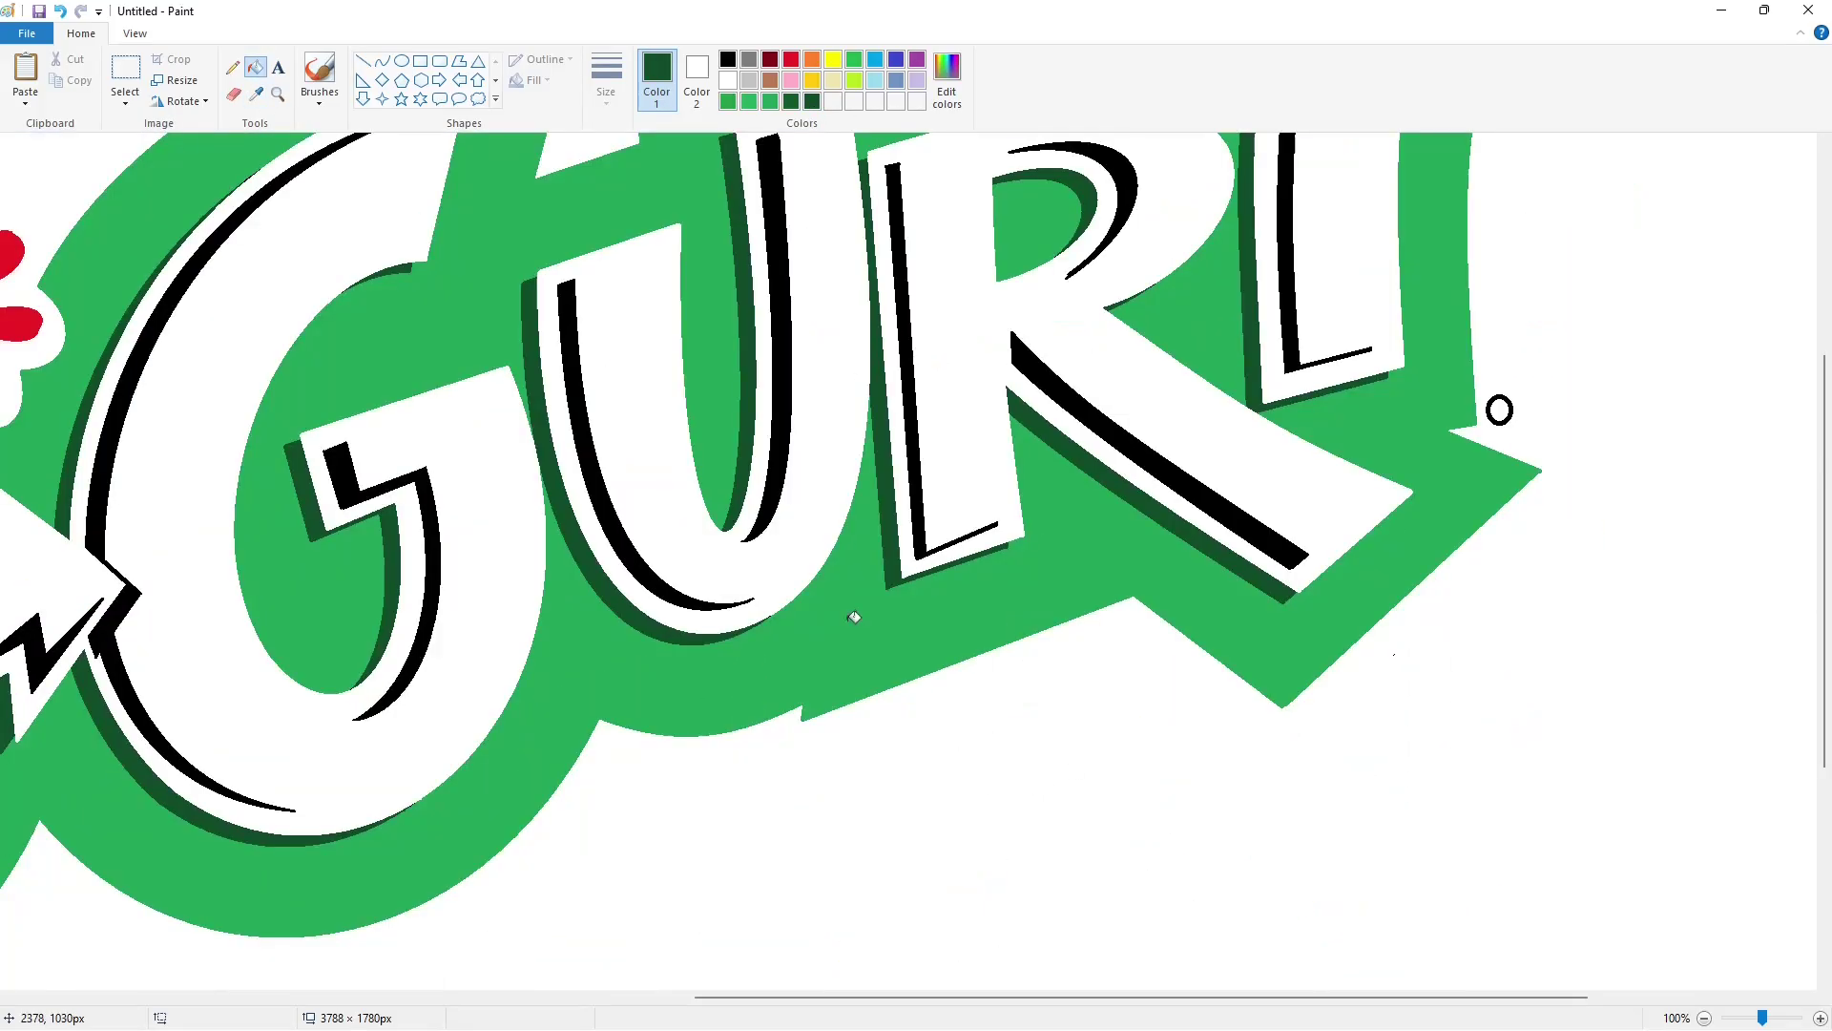
- Start a text box with black text and set its font to Arial at size 30
{"action": "left_click", "coordinate": [278, 67]}
{"action": "left_click", "coordinate": [728, 60]}
{"action": "left_click", "coordinate": [961, 658]}
{"action": "left_click", "coordinate": [139, 97]}
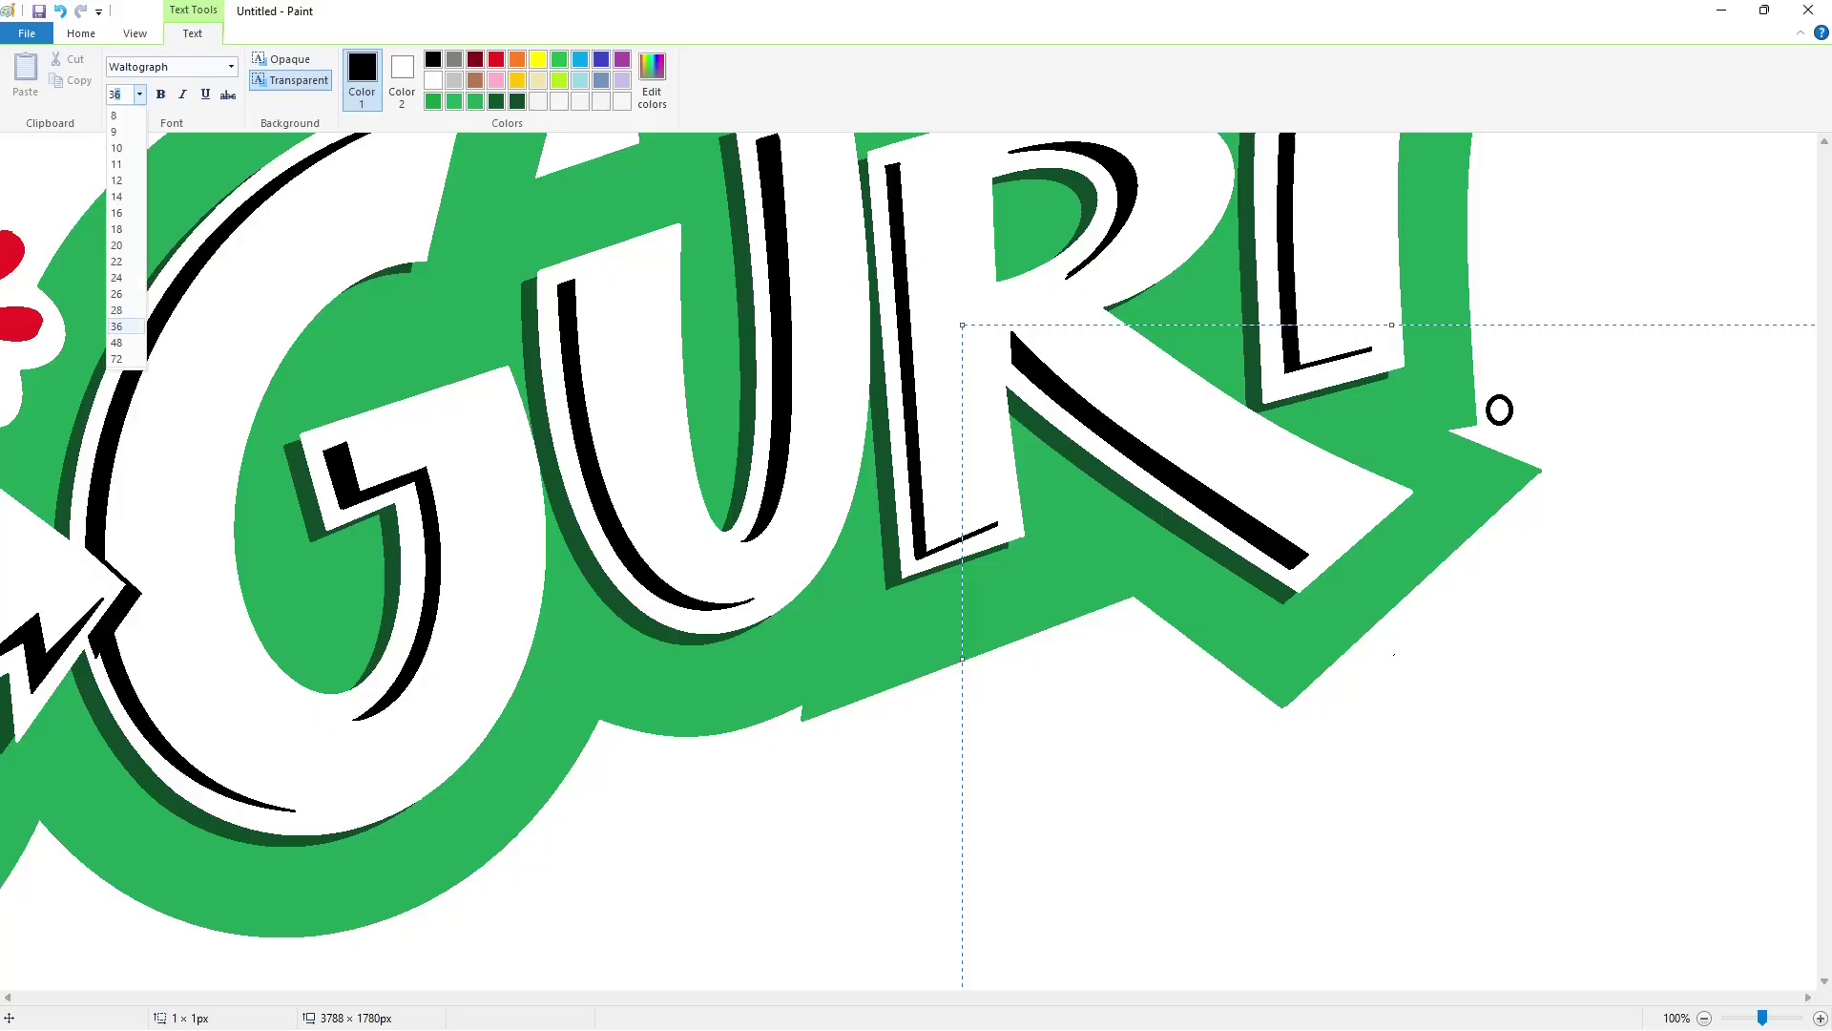
{"action": "left_click", "coordinate": [139, 97]}
{"action": "left_click", "coordinate": [231, 66]}
{"action": "left_click_drag", "start_coordinate": [273, 630], "coordinate": [273, 133]}
{"action": "left_click", "coordinate": [124, 576]}
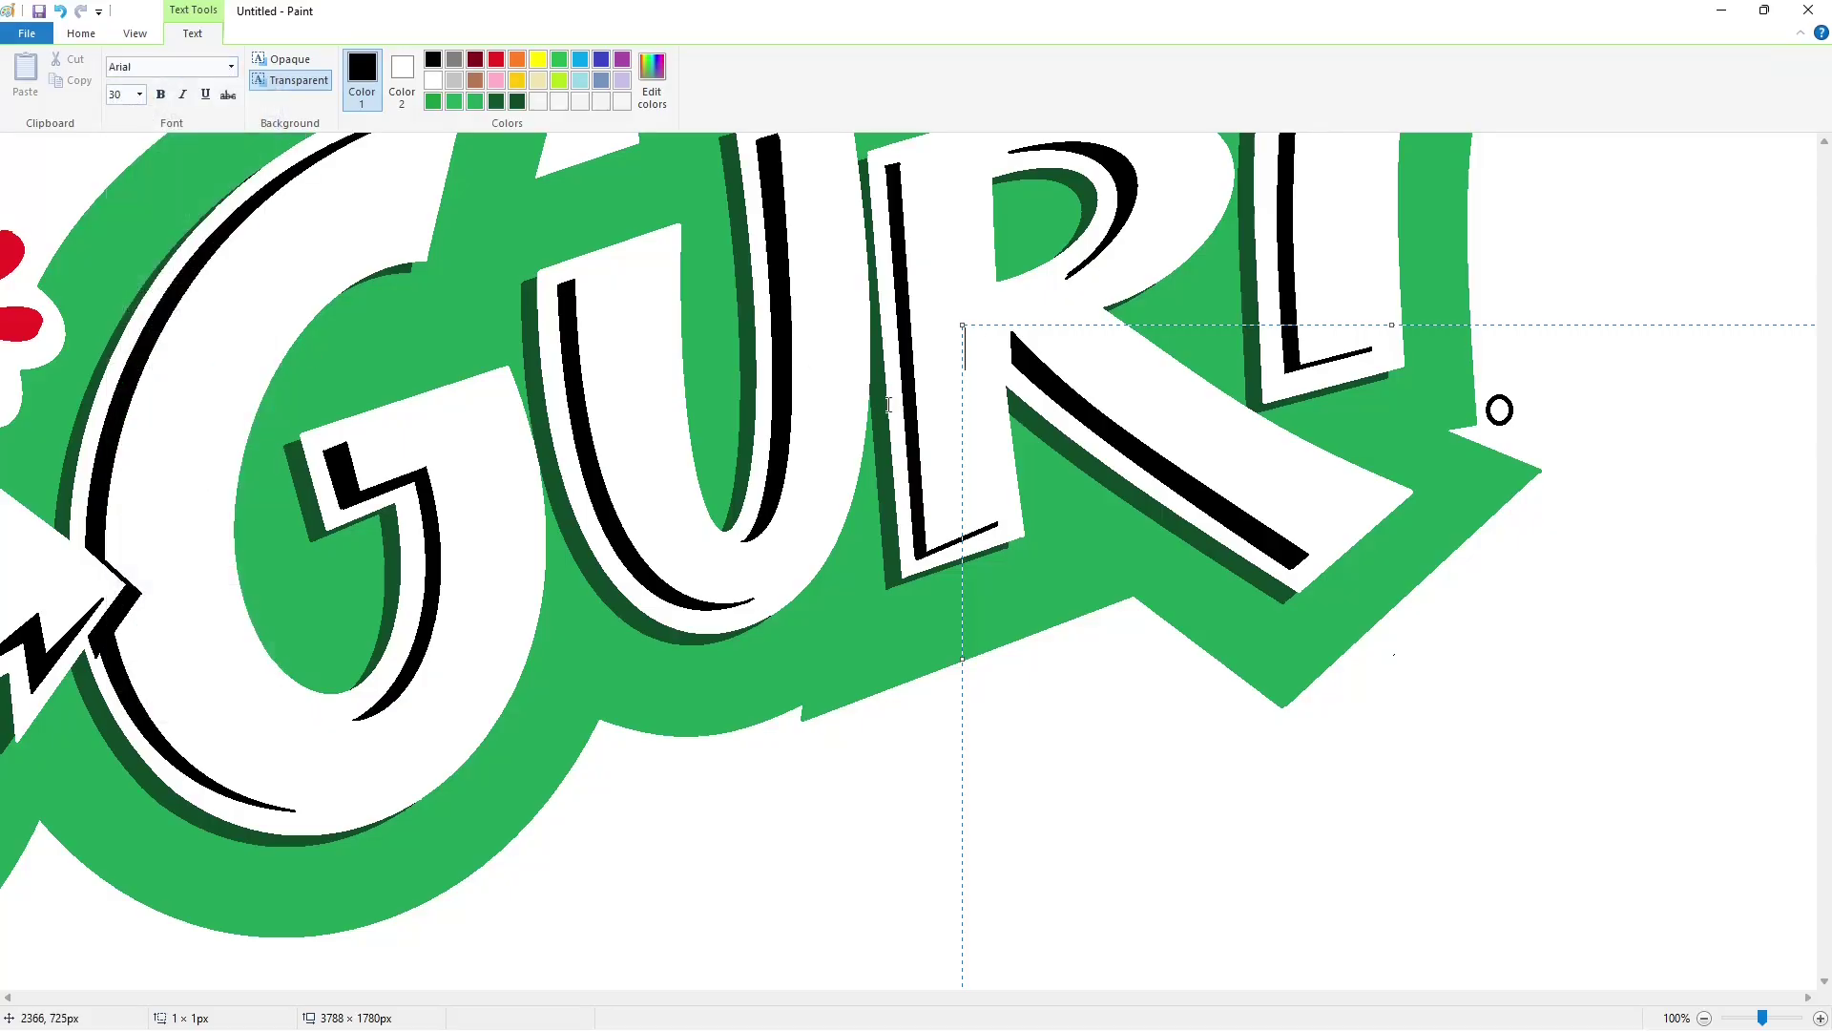
- Try placing a bold Arial R at size 25 inside the small circle beside the T's foot
{"action": "type", "text": "R"}
{"action": "key", "text": "ctrl+a"}
{"action": "left_click", "coordinate": [140, 94]}
{"action": "type", "text": "25"}
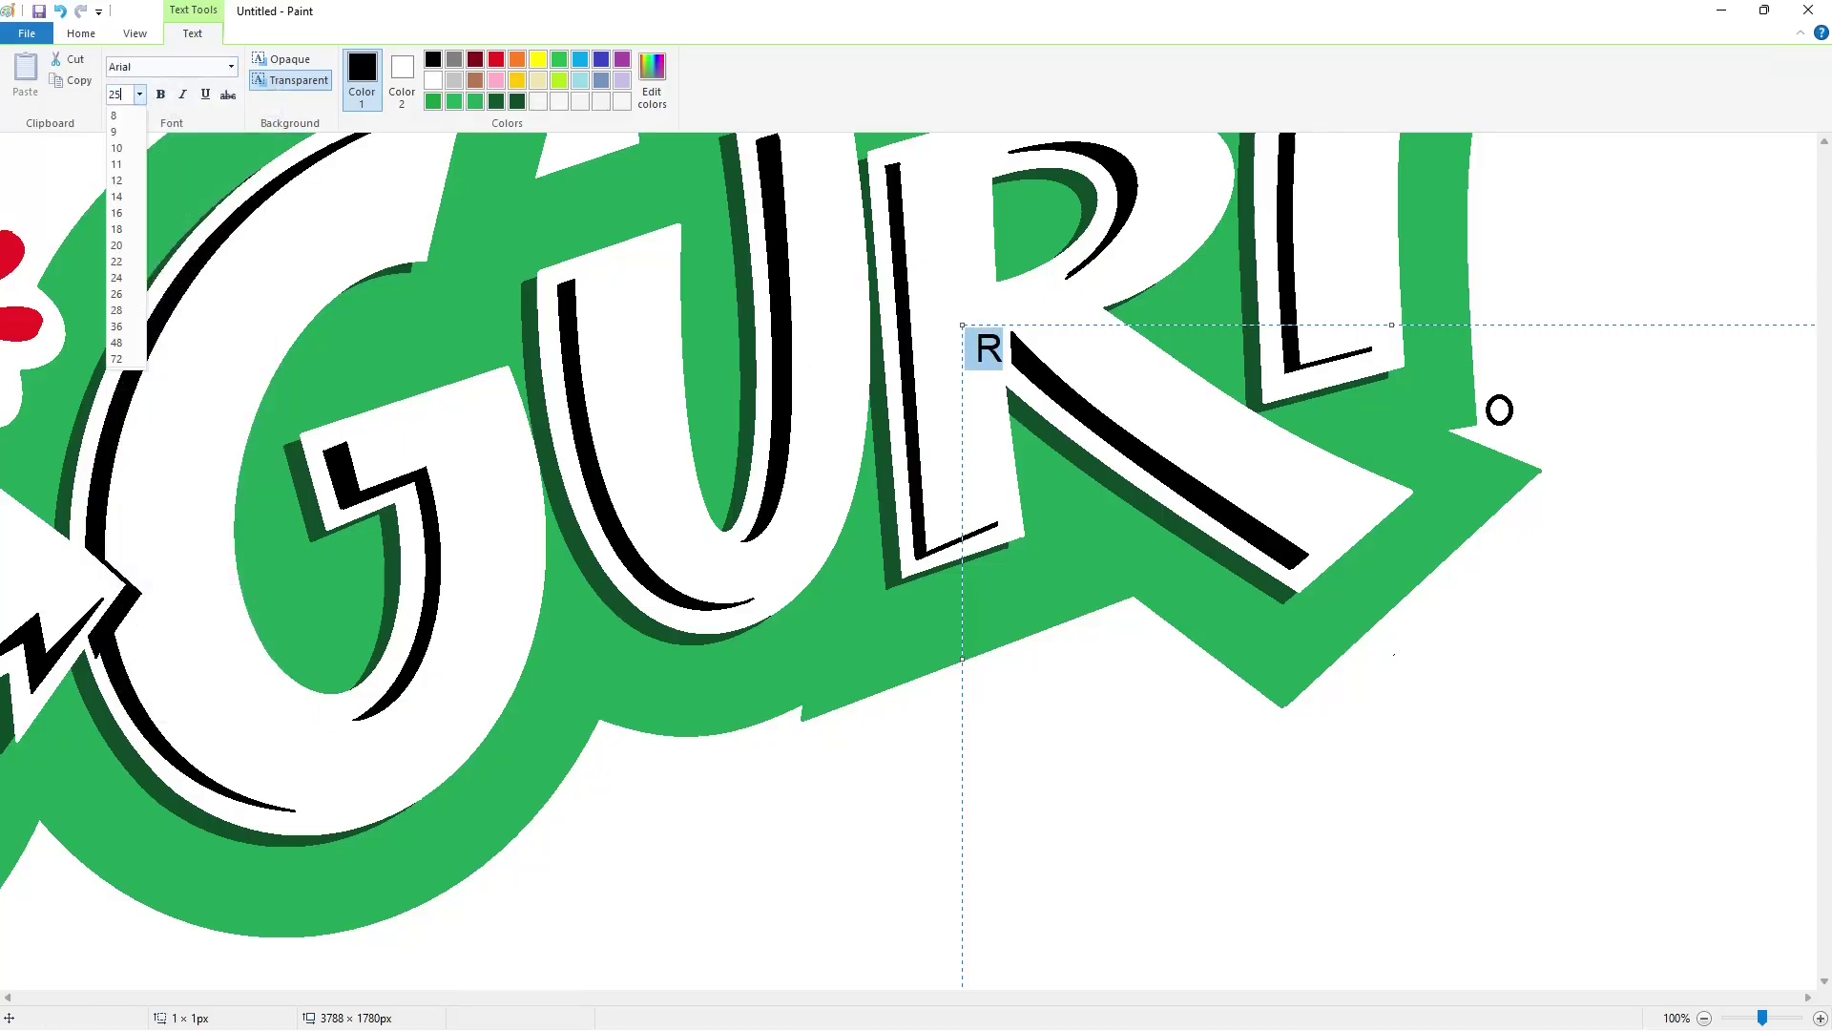
{"action": "key", "text": "Return"}
{"action": "left_click", "coordinate": [160, 94]}
{"action": "mouse_move", "coordinate": [962, 323]}
{"action": "left_mouse_down"}
{"action": "mouse_move", "coordinate": [1486, 379]}
{"action": "mouse_move", "coordinate": [1483, 435]}
{"action": "left_mouse_up"}
{"action": "left_click", "coordinate": [705, 631]}
{"action": "key", "text": "ctrl+z"}
- Copy the small circle beside the T's foot and place the copy at the upper outer edge of the Yoplait flower
{"action": "left_click", "coordinate": [126, 69]}
{"action": "left_click_drag", "start_coordinate": [1157, 996], "coordinate": [782, 996]}
{"action": "scroll", "coordinate": [887, 752], "scroll_direction": "up", "scroll_amount": 2}
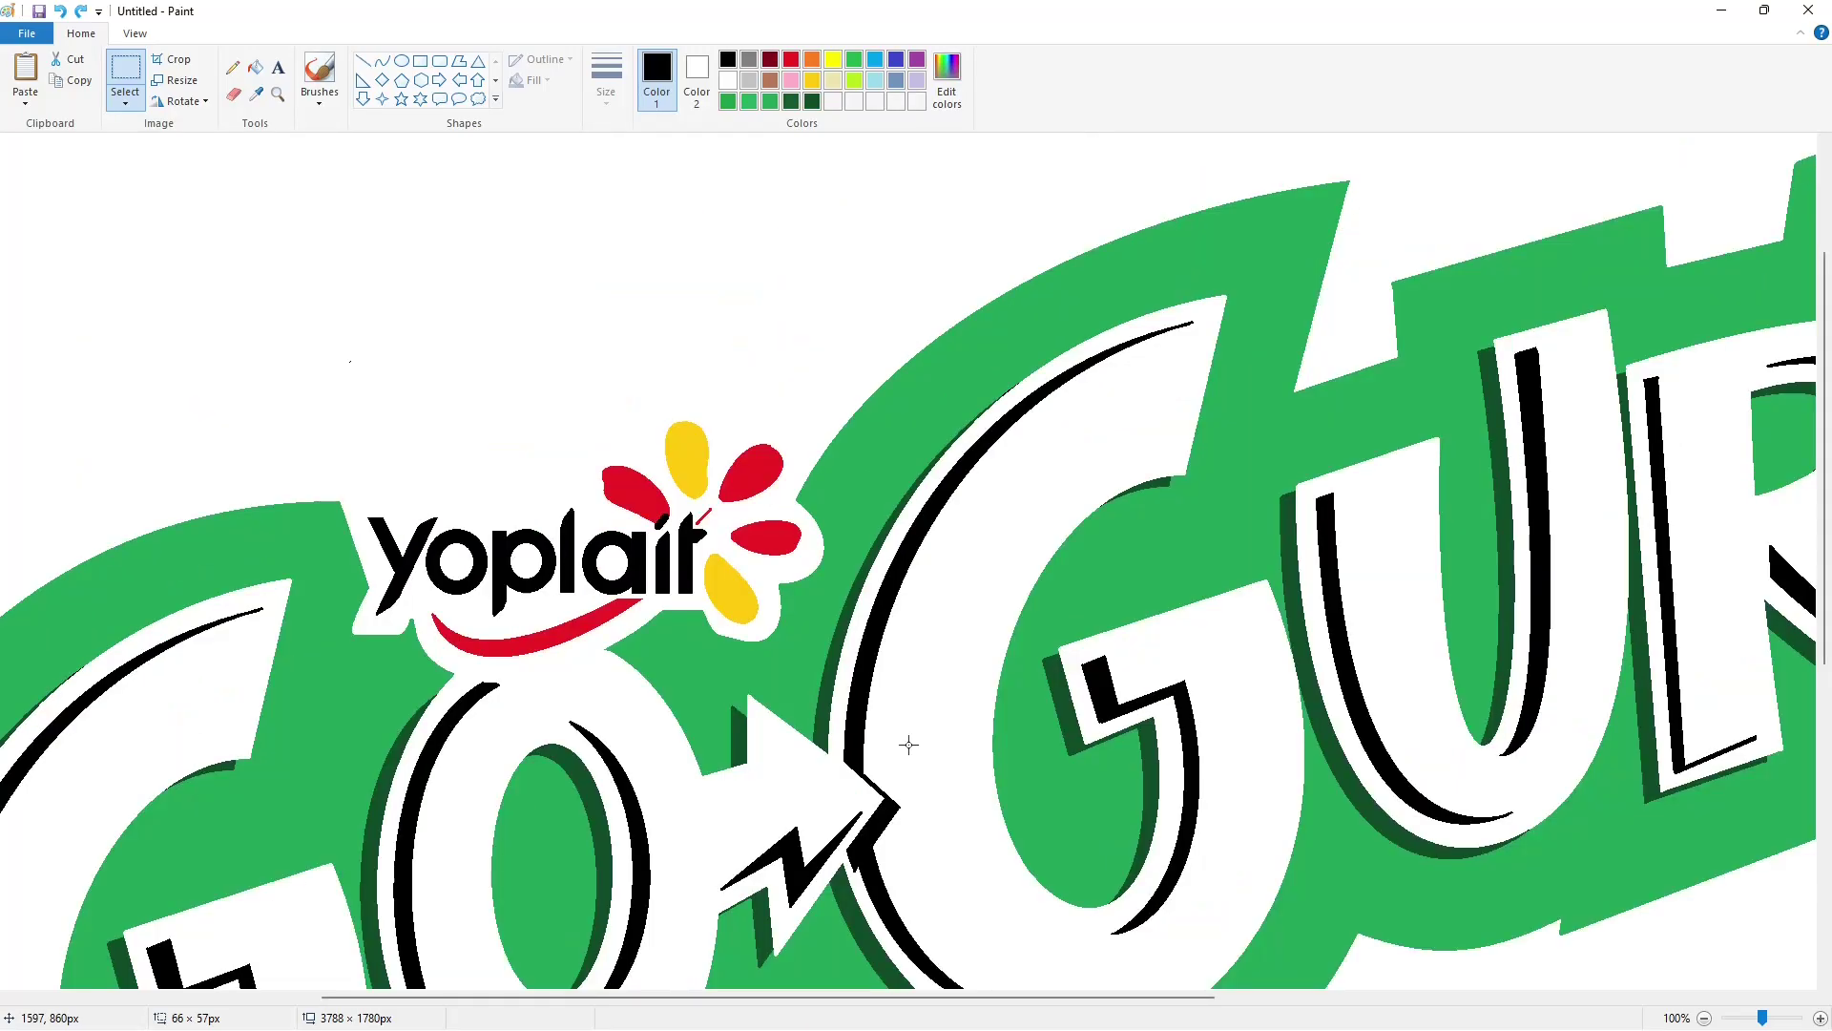
{"action": "key", "text": "ctrl+v"}
{"action": "left_click_drag", "start_coordinate": [35, 167], "coordinate": [845, 496]}
{"action": "left_click", "coordinate": [989, 504]}
- Add a bold Arial R at size 15 inside the circle beside the Yoplait flower
{"action": "left_click", "coordinate": [278, 68]}
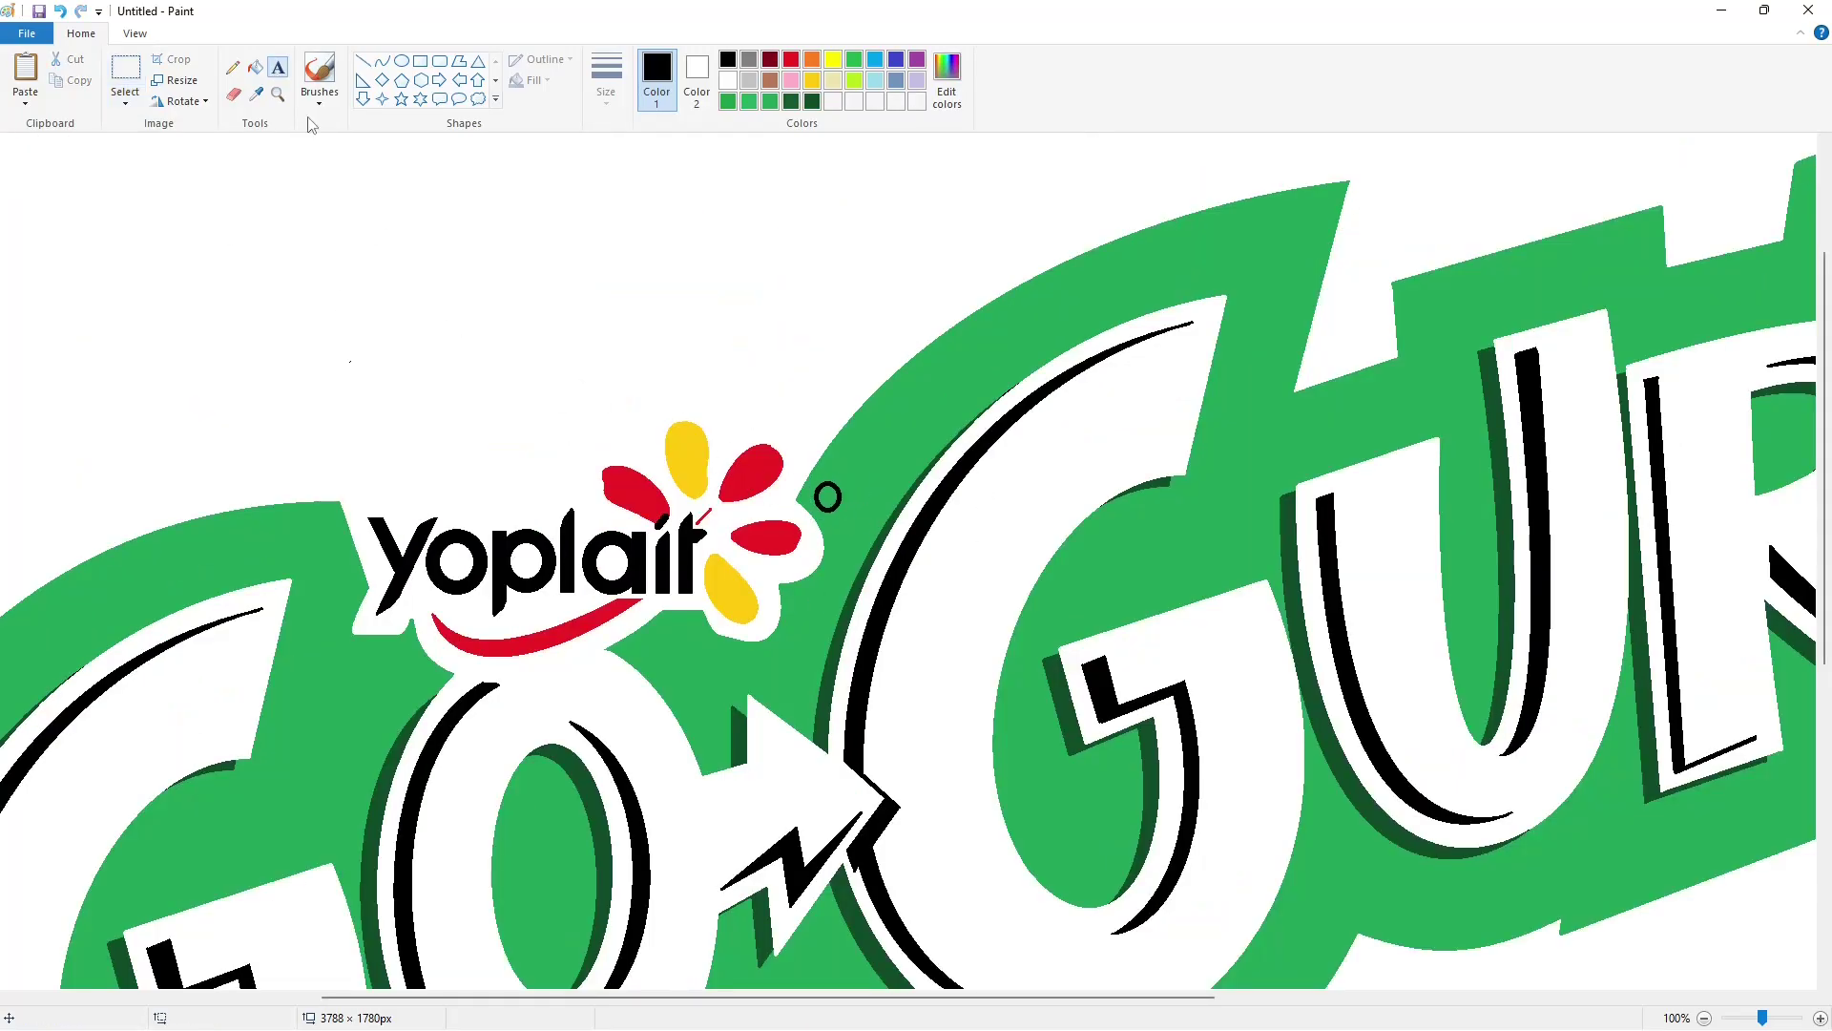
{"action": "left_click", "coordinate": [432, 353]}
{"action": "left_click", "coordinate": [141, 95]}
{"action": "left_click", "coordinate": [124, 244]}
{"action": "type", "text": "R"}
{"action": "left_click_drag", "start_coordinate": [720, 389], "coordinate": [961, 672]}
{"action": "left_click_drag", "start_coordinate": [430, 348], "coordinate": [808, 477]}
{"action": "key", "text": "ctrl+a"}
{"action": "left_click", "coordinate": [140, 96]}
{"action": "type", "text": "15"}
{"action": "key", "text": "Return"}
{"action": "left_click", "coordinate": [844, 503]}
{"action": "left_click", "coordinate": [778, 592]}
- Try fitting a bold Arial letter R at size 15 into the circle beside the T's foot
{"action": "left_click_drag", "start_coordinate": [840, 996], "coordinate": [1426, 949]}
{"action": "left_click", "coordinate": [847, 673]}
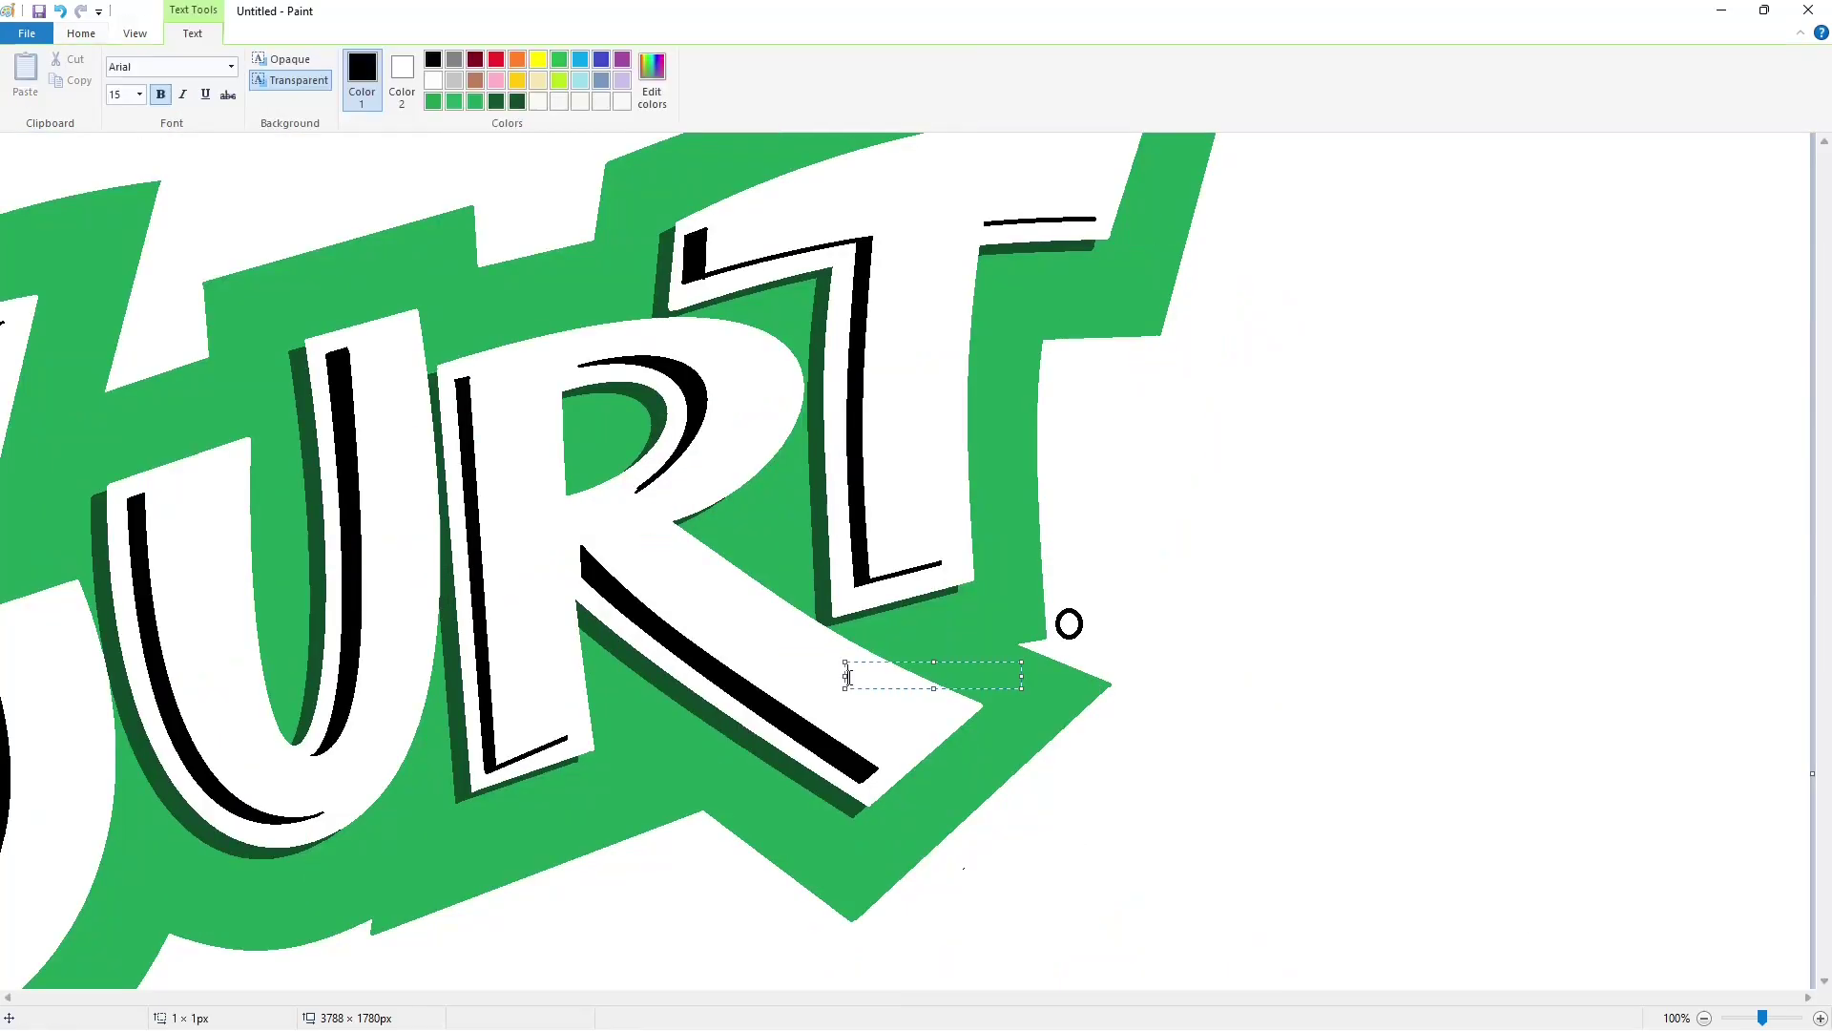
{"action": "left_click_drag", "start_coordinate": [1023, 662], "coordinate": [1441, 510]}
{"action": "left_click_drag", "start_coordinate": [845, 507], "coordinate": [1051, 609]}
{"action": "left_click", "coordinate": [1194, 777]}
{"action": "key", "text": "ctrl+z"}
{"action": "left_click", "coordinate": [1021, 606]}
{"action": "type", "text": "r"}
{"action": "left_click_drag", "start_coordinate": [1194, 618], "coordinate": [1321, 818]}
{"action": "left_click_drag", "start_coordinate": [1018, 592], "coordinate": [1053, 608]}
{"action": "left_click", "coordinate": [1112, 552]}
{"action": "scroll", "coordinate": [1279, 839], "scroll_direction": "up", "scroll_amount": 2}
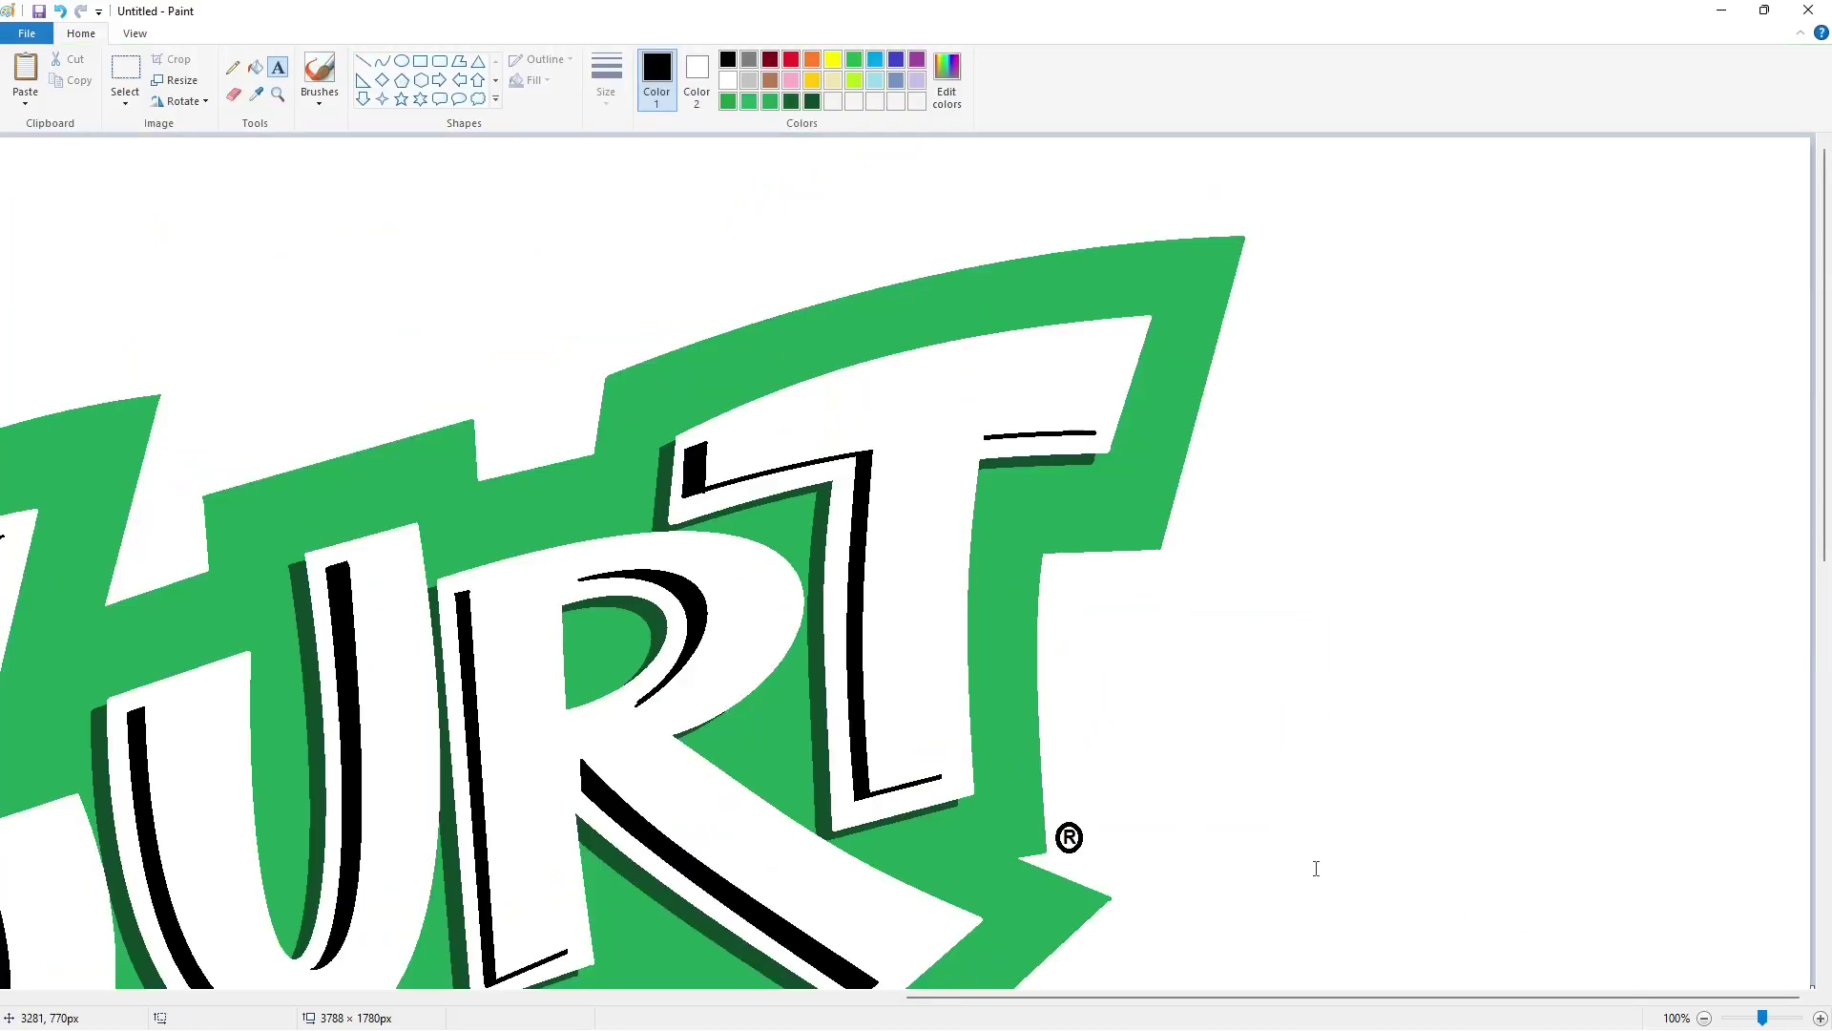
{"action": "key", "text": "ctrl+z"}
- Place a bold Arial R at size 15 centered in the circle beside the T's foot
{"action": "left_click", "coordinate": [964, 810]}
{"action": "left_click_drag", "start_coordinate": [1136, 848], "coordinate": [1309, 986]}
{"action": "type", "text": "R"}
{"action": "left_click_drag", "start_coordinate": [964, 810], "coordinate": [1050, 820]}
{"action": "left_click", "coordinate": [1126, 768]}
{"action": "scroll", "coordinate": [1301, 900], "scroll_direction": "down", "scroll_amount": 2}
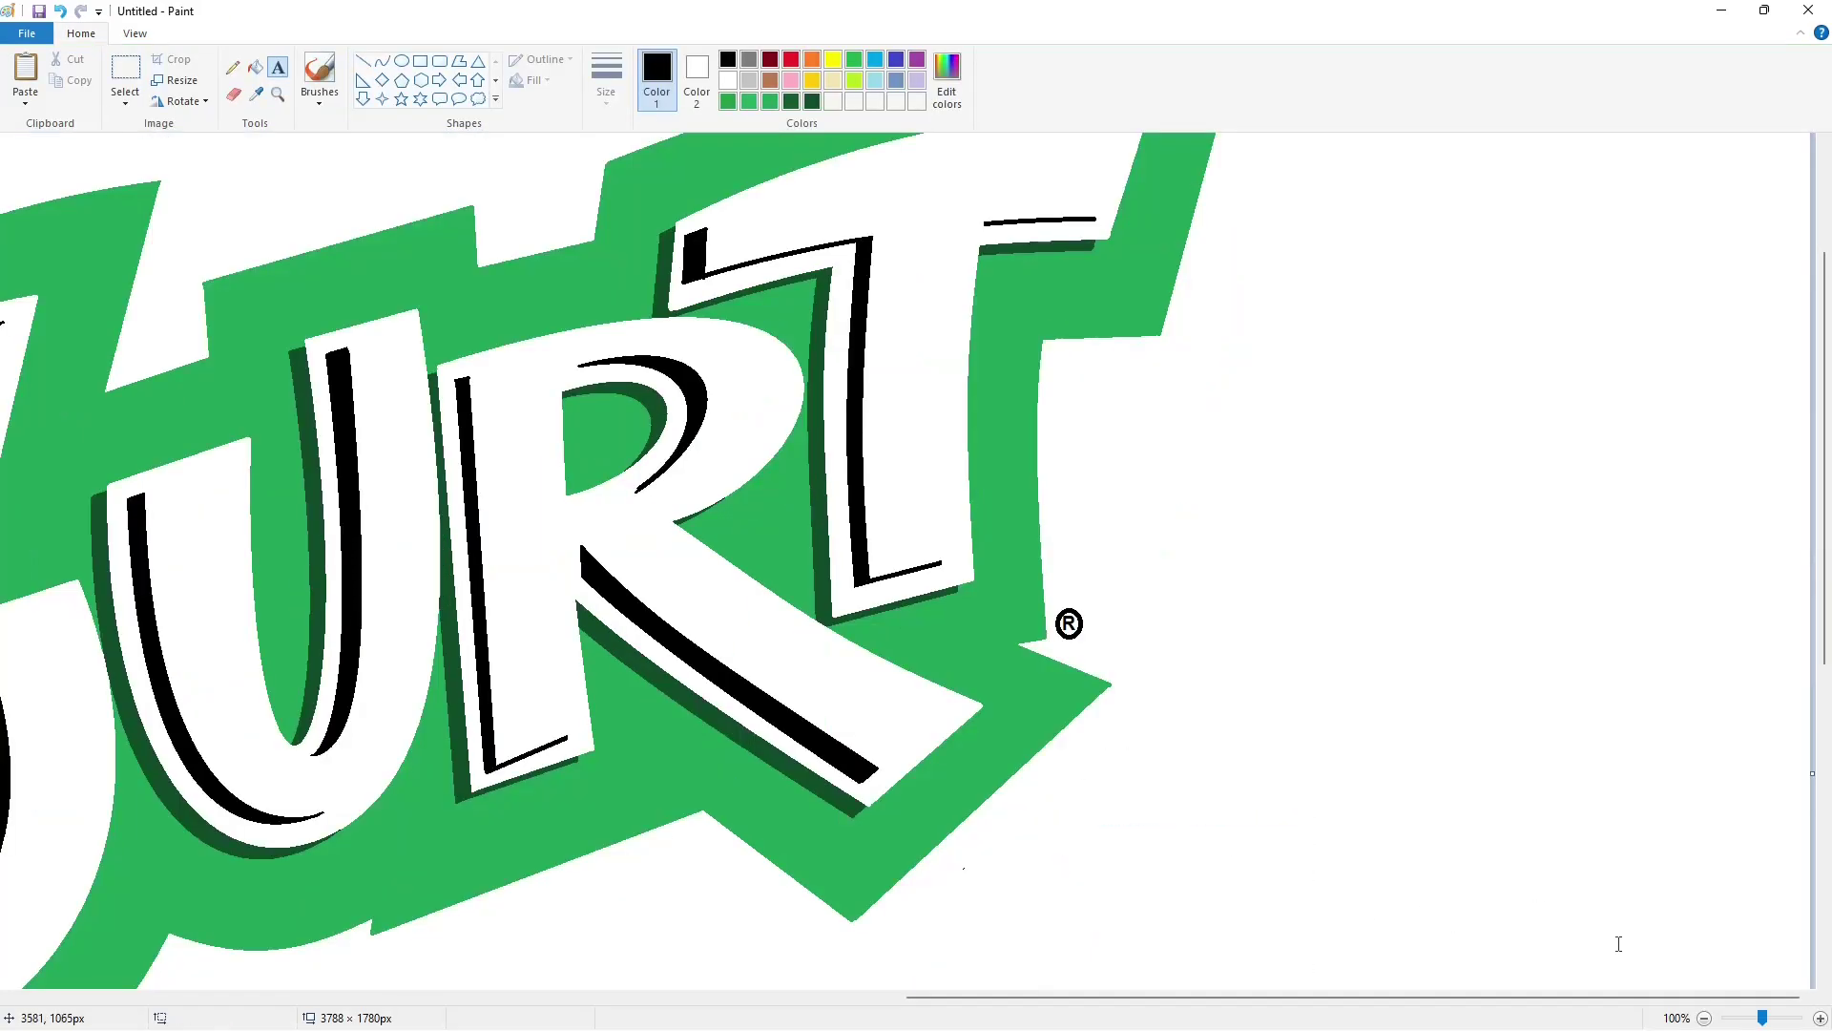
- Fill the black inner shadows of the first G and the O with light gray
{"action": "left_click", "coordinate": [1704, 1018]}
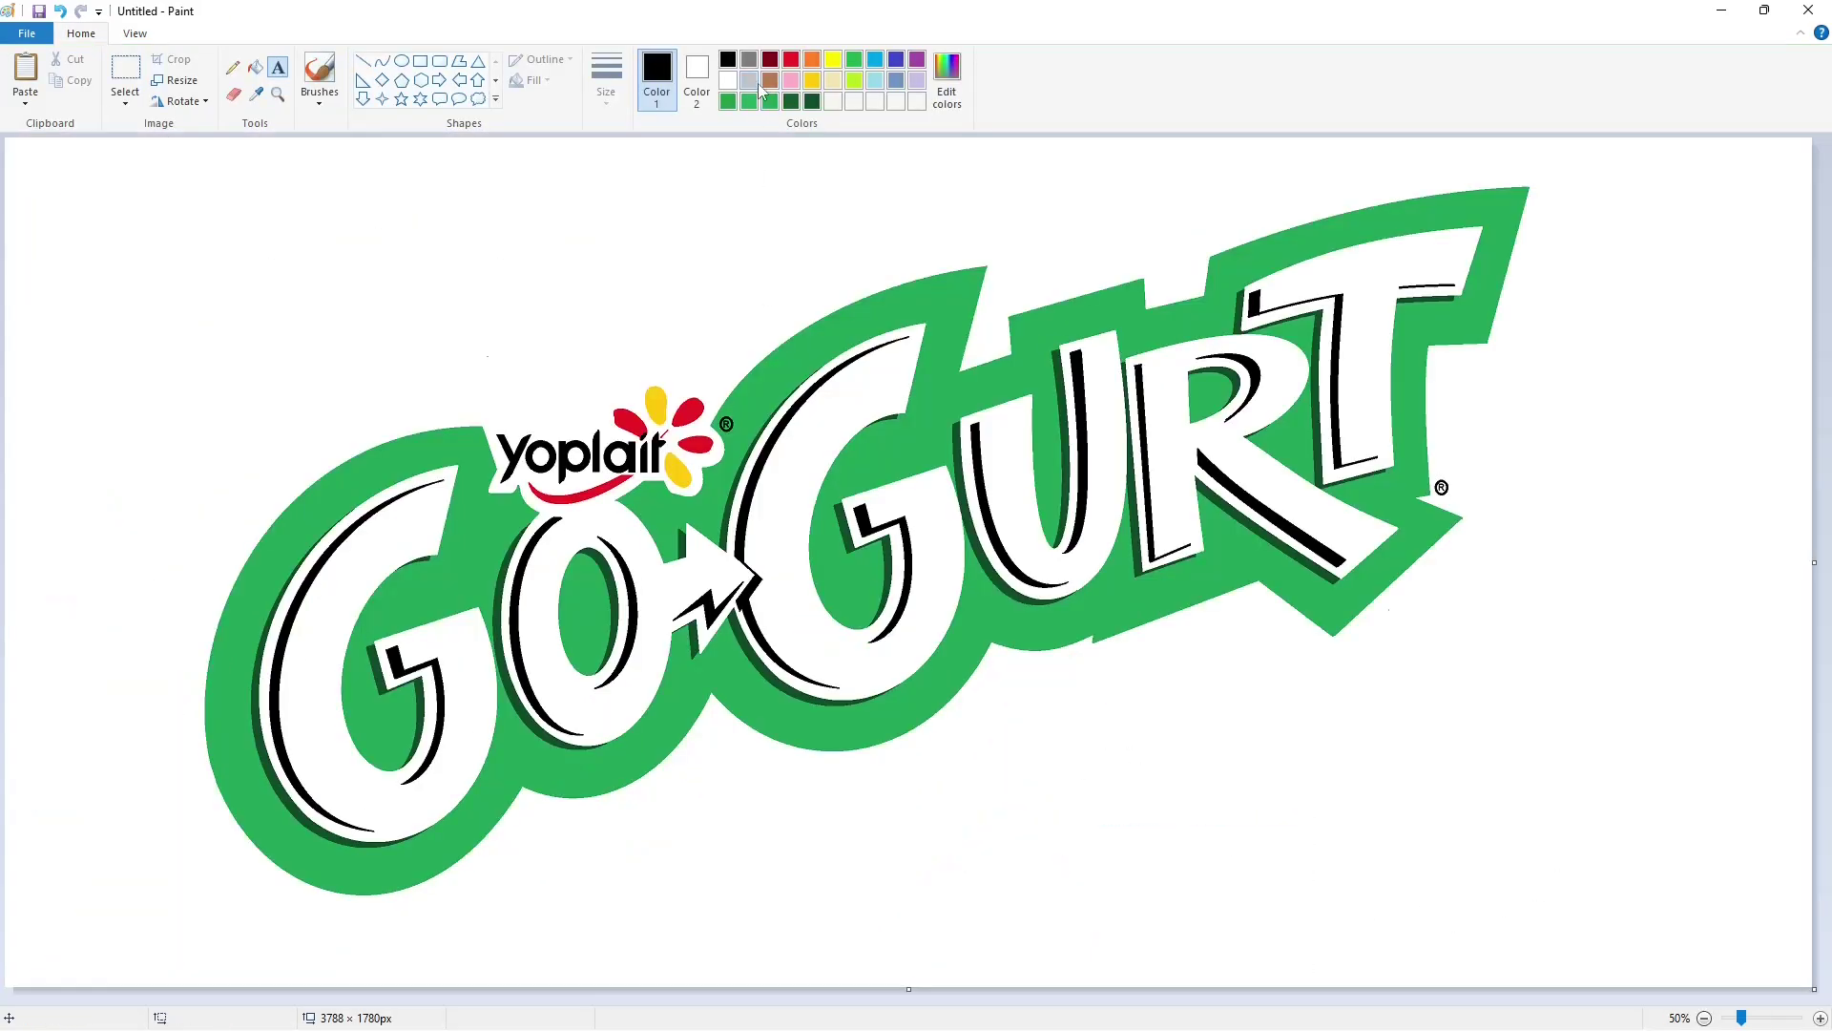
{"action": "left_click", "coordinate": [751, 81]}
{"action": "left_click", "coordinate": [255, 68]}
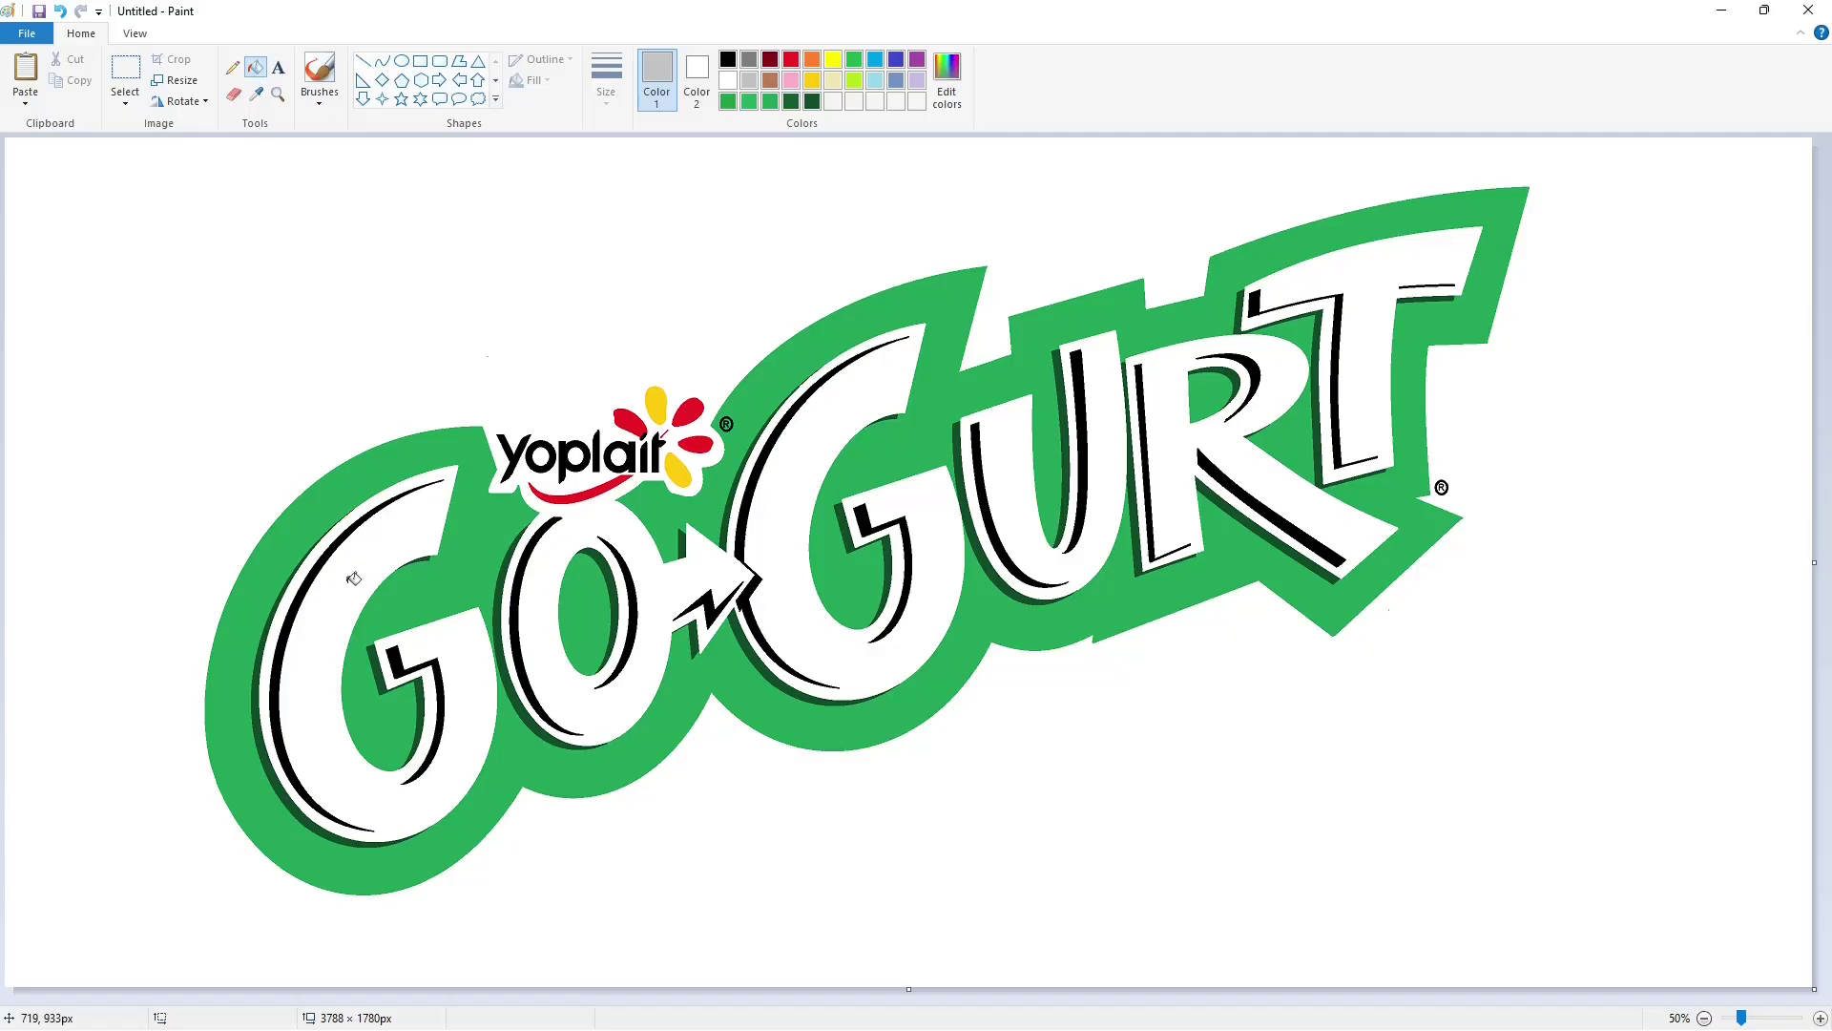
{"action": "left_click", "coordinate": [276, 685]}
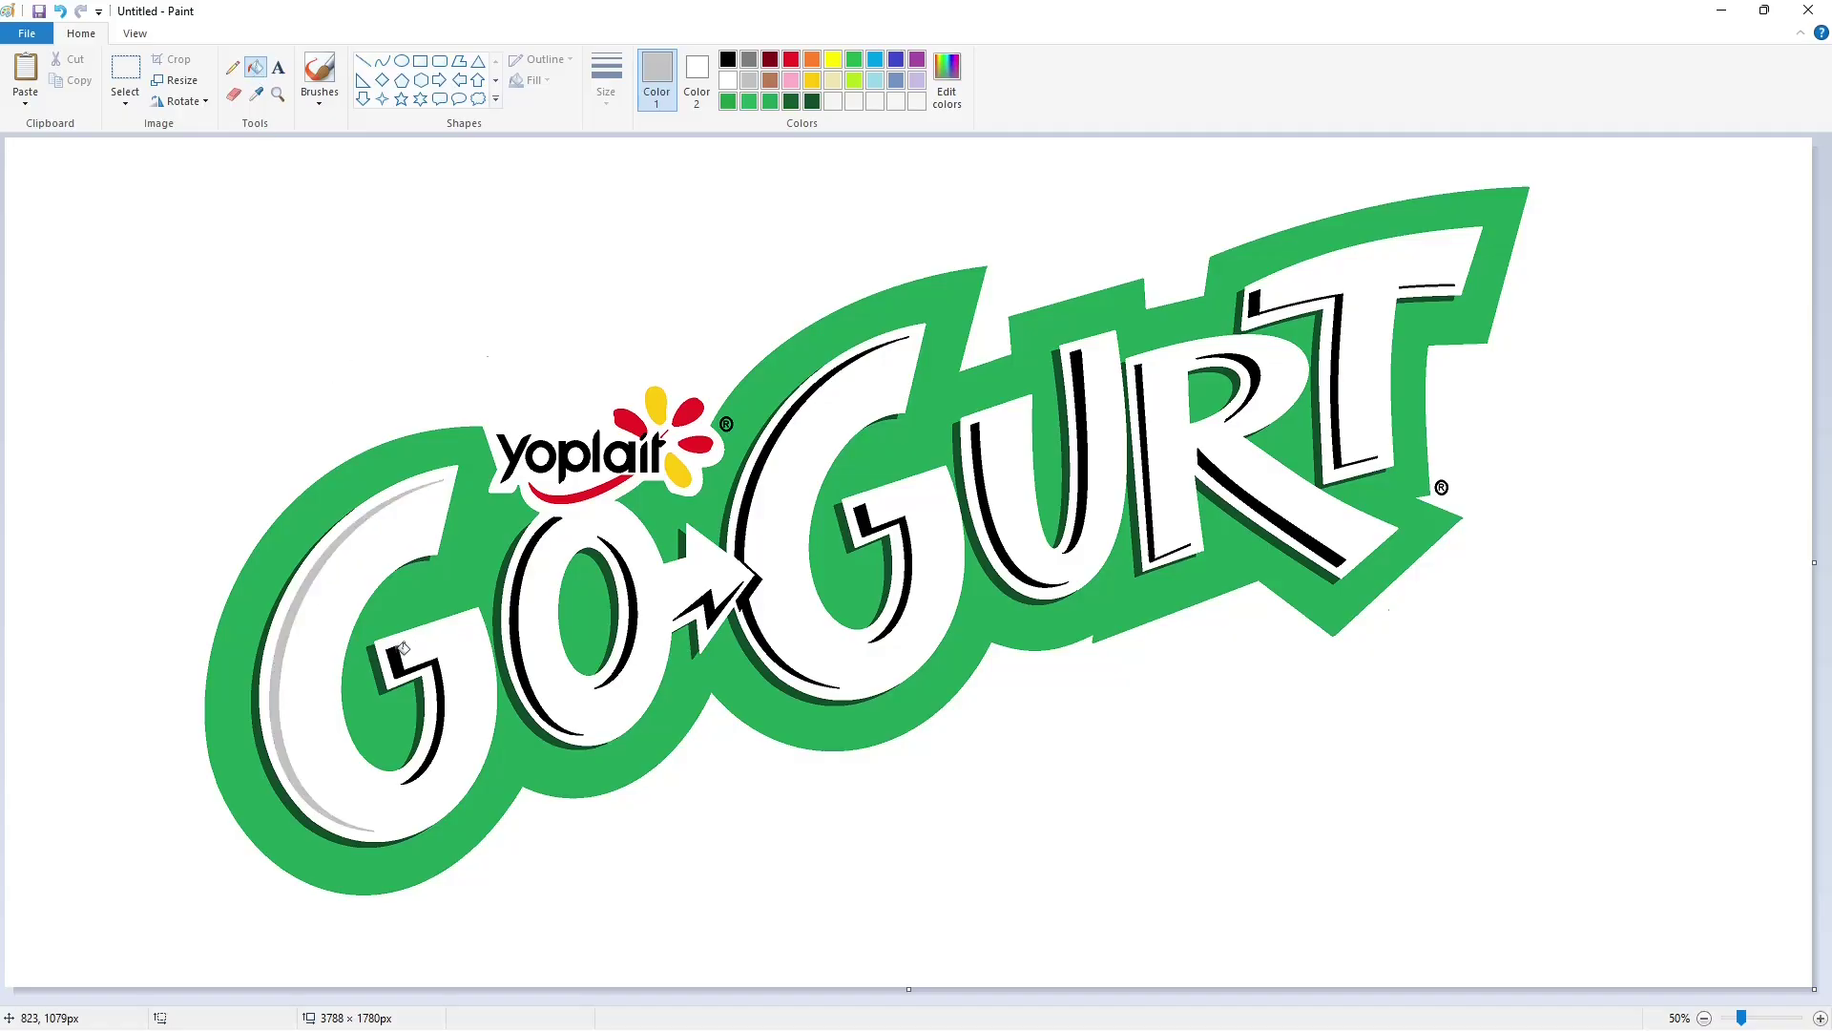
{"action": "left_click", "coordinate": [403, 648]}
{"action": "left_click", "coordinate": [522, 648]}
{"action": "left_click", "coordinate": [638, 597]}
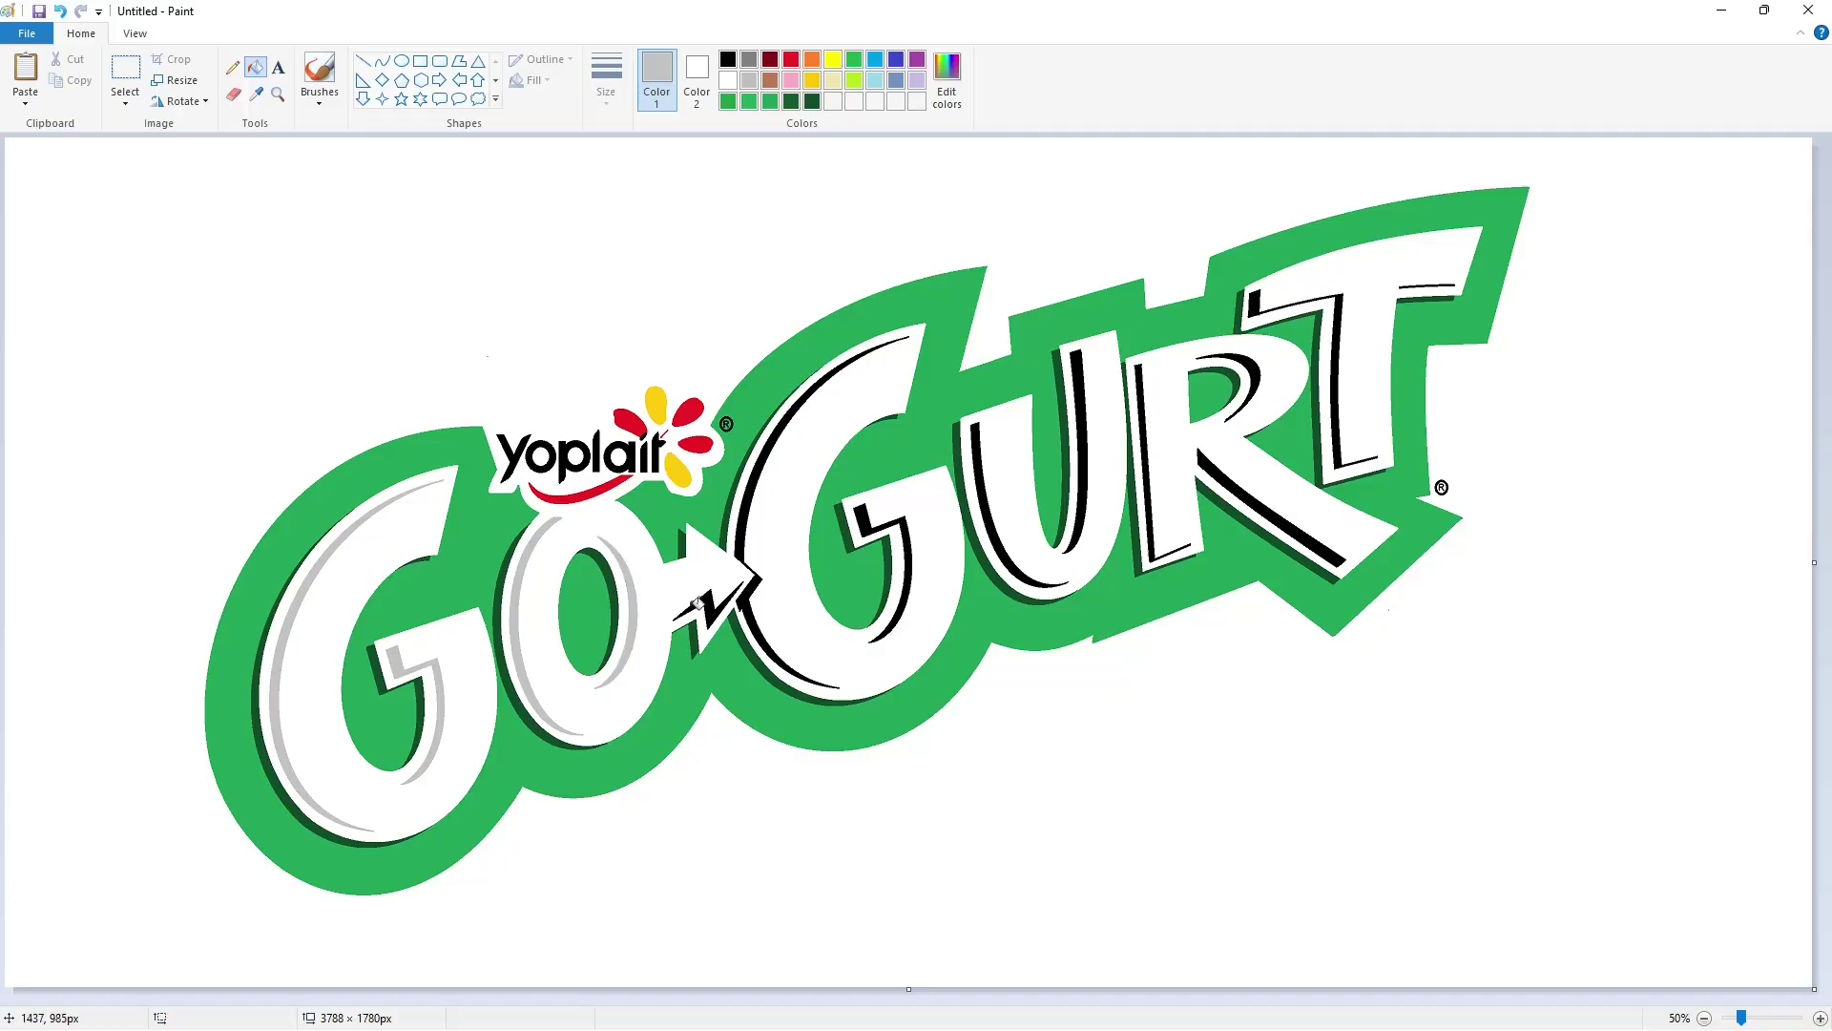
- Fill the black inner shadows of the arrow, the second G and the U with light gray
{"action": "left_click", "coordinate": [716, 606]}
{"action": "left_click", "coordinate": [747, 594]}
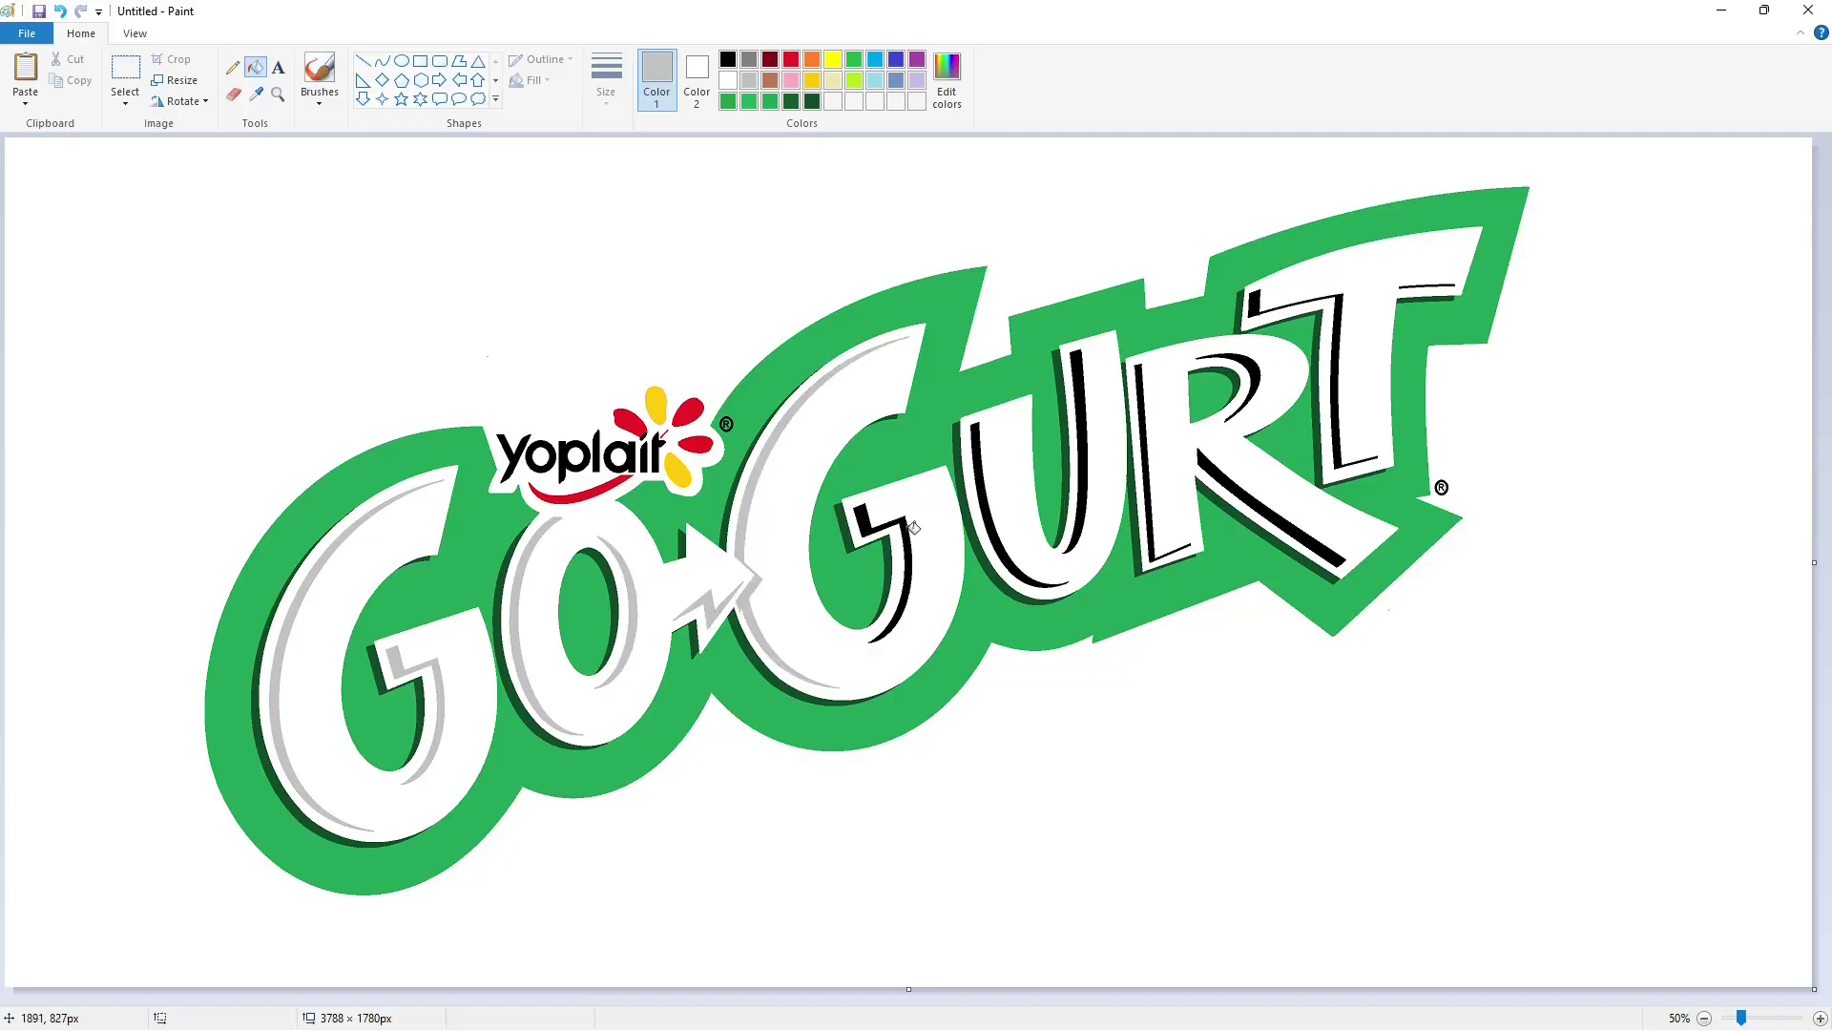
{"action": "left_click", "coordinate": [911, 528]}
{"action": "left_click", "coordinate": [998, 532]}
{"action": "left_click", "coordinate": [1087, 500]}
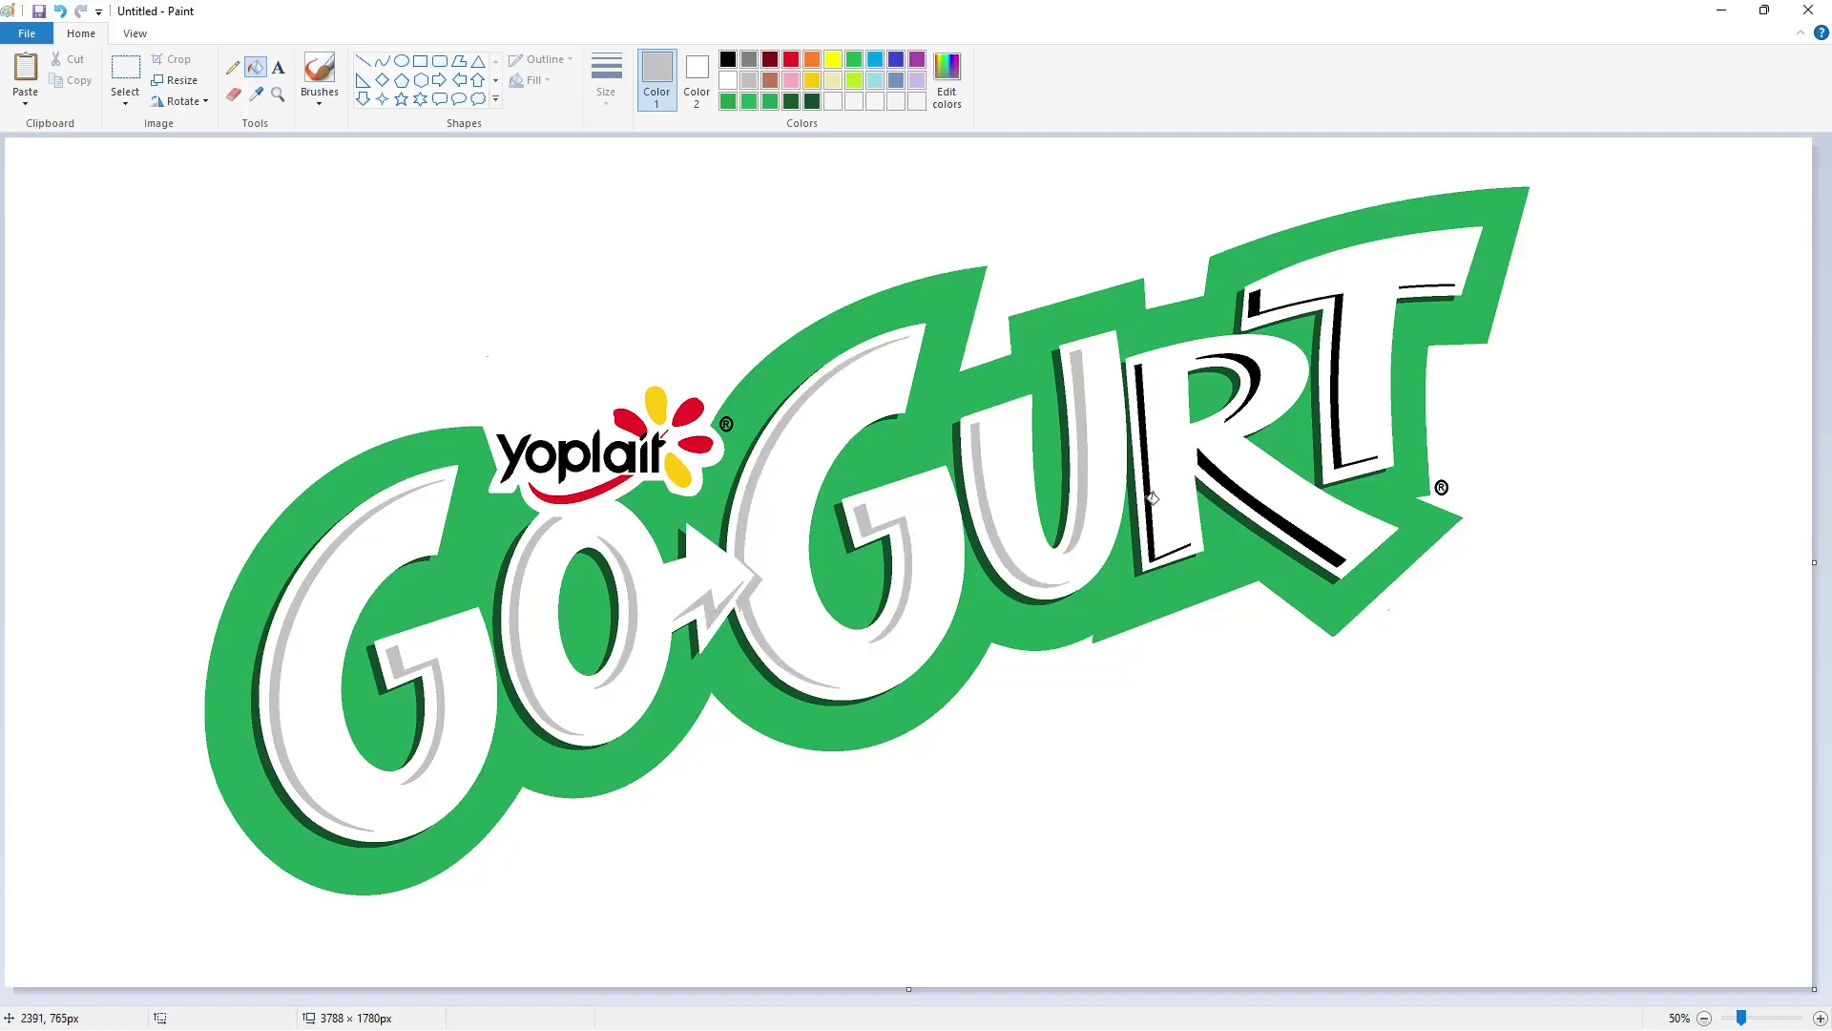
- Fill the black inner shadows of the R and the T with light gray
{"action": "left_click", "coordinate": [1145, 497]}
{"action": "left_click", "coordinate": [1232, 489]}
{"action": "left_click", "coordinate": [1258, 363]}
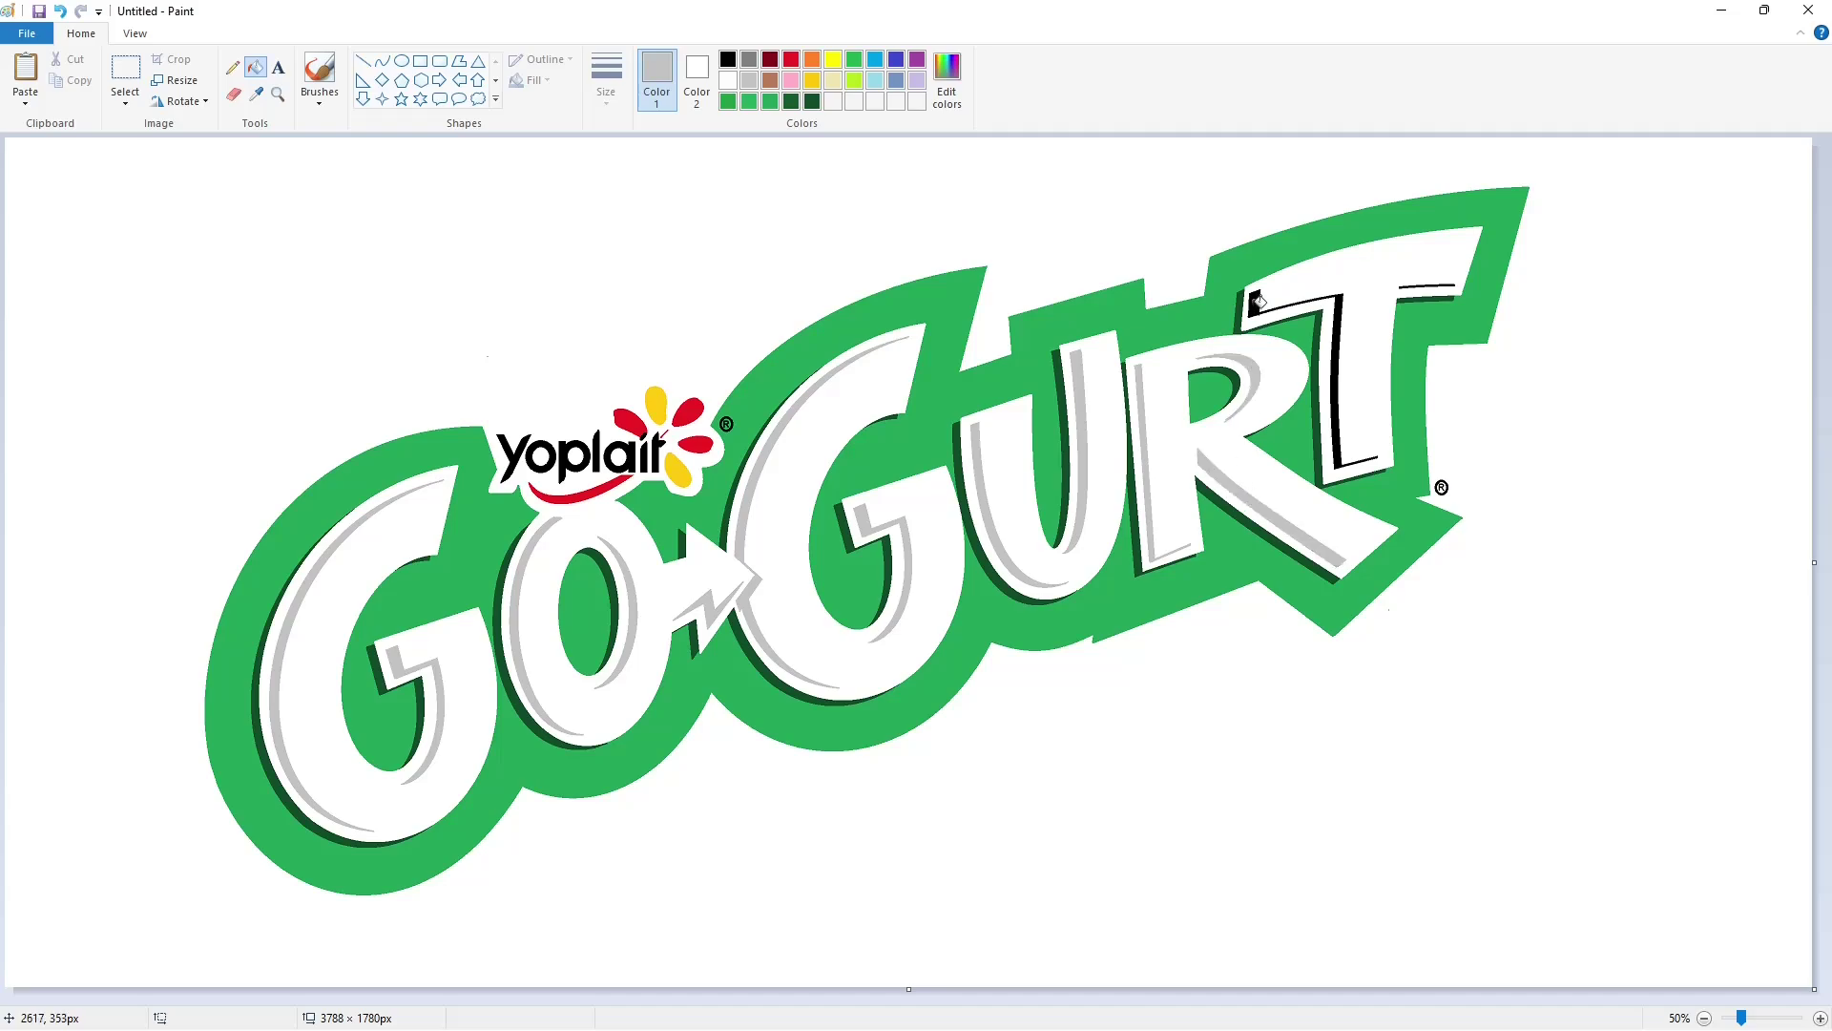
{"action": "left_click", "coordinate": [1259, 301]}
{"action": "left_click", "coordinate": [1426, 286]}
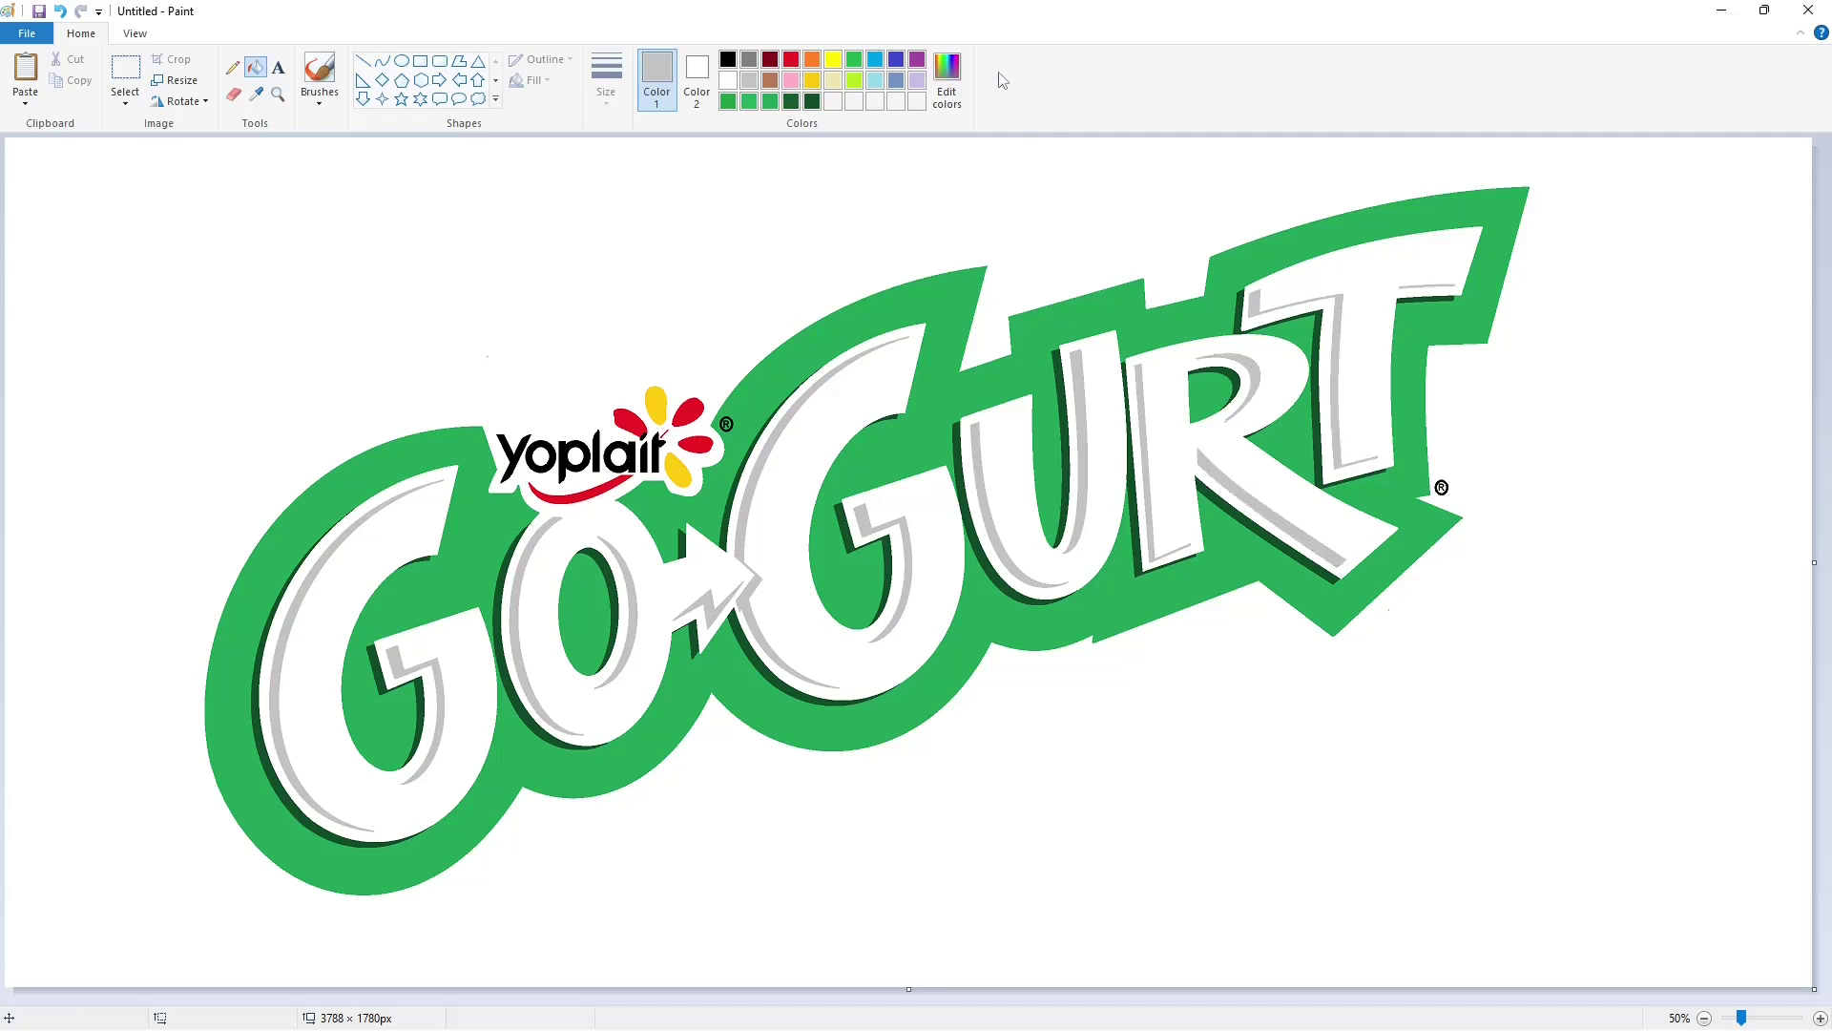